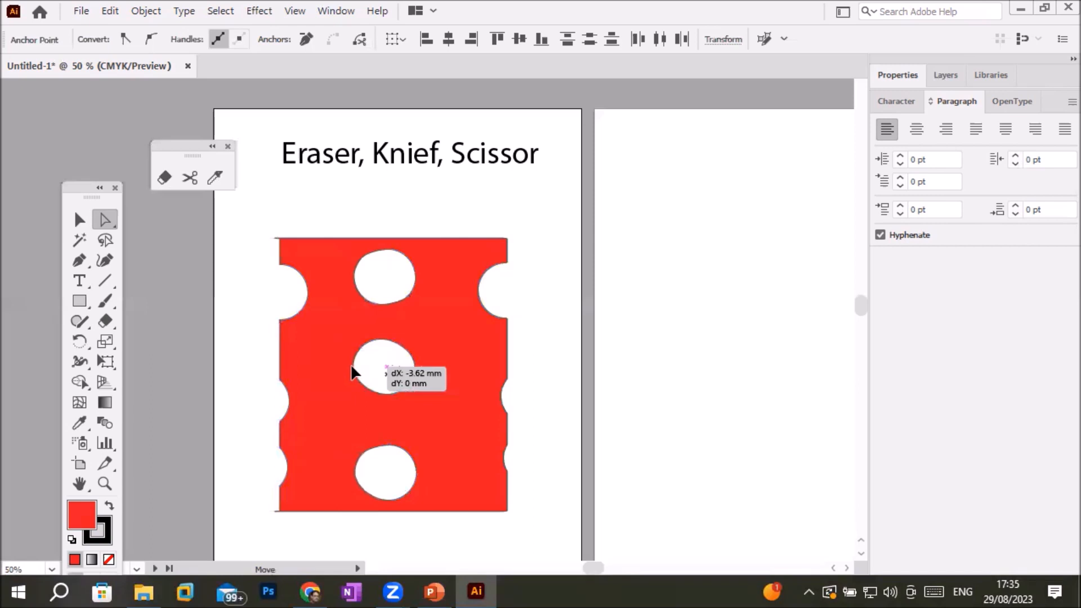
Stretch the three middle holes into teardrops by moving their right-hand anchor points together about 26 mm right and 16 mm down
left_click(416, 279)
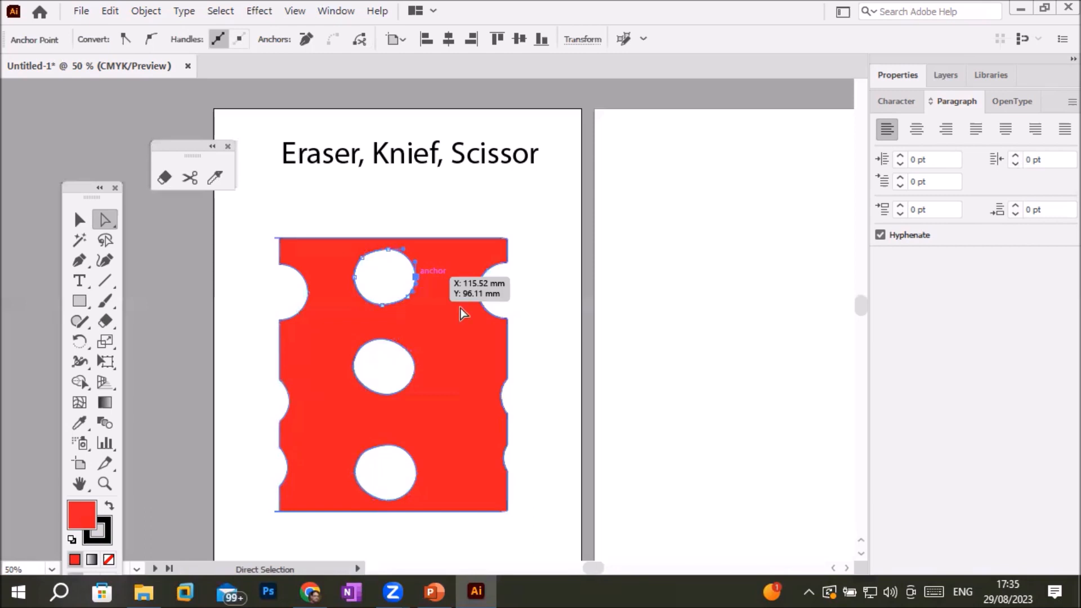
left_click(416, 364, "shift")
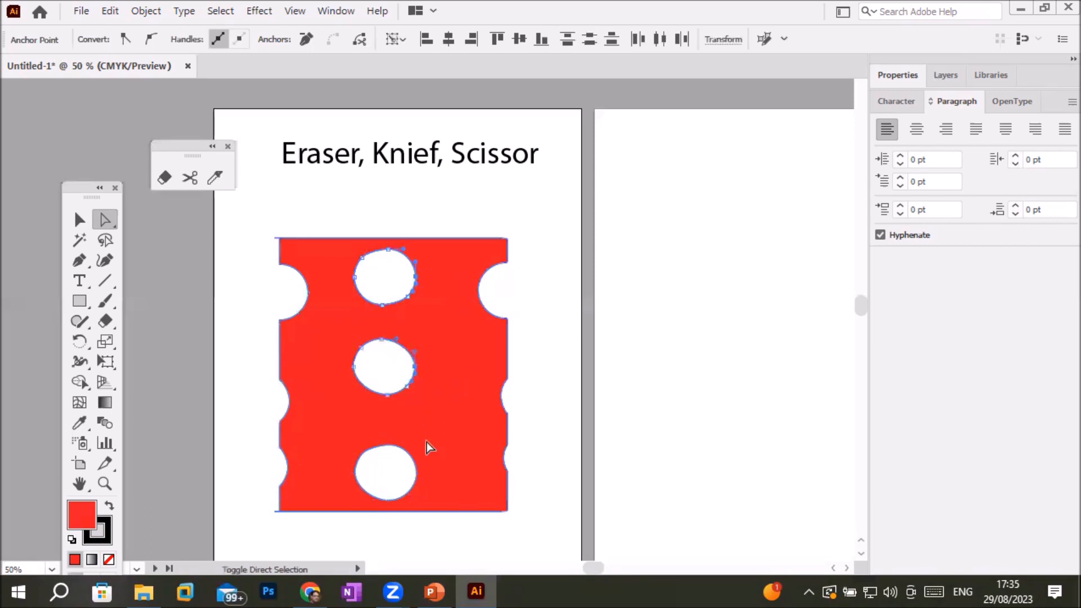
left_click(417, 472, "shift")
left_click_drag(414, 274, 455, 278)
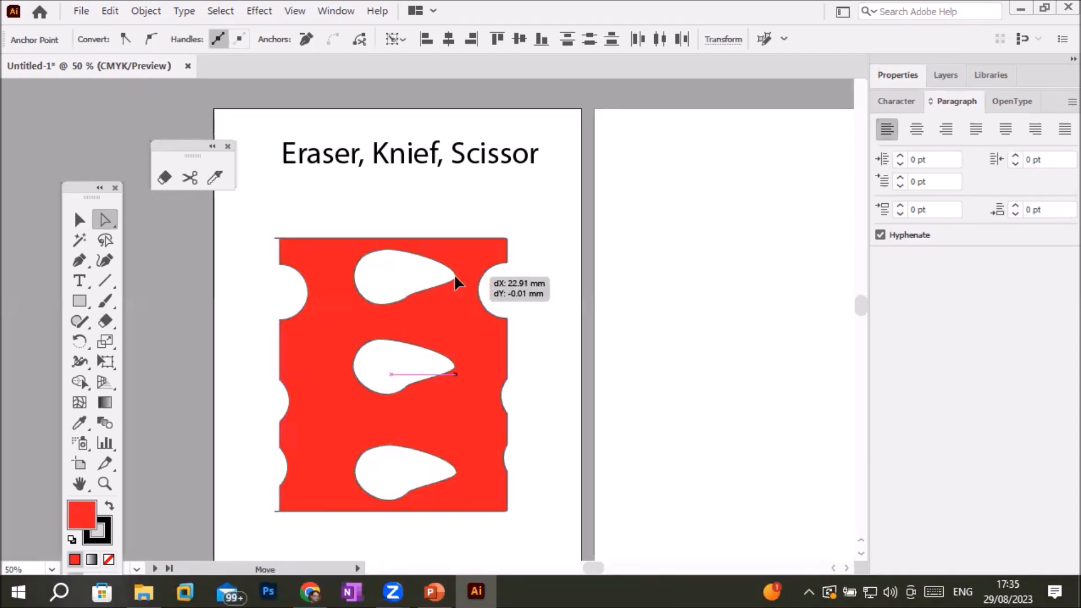
left_click_drag(460, 315, 458, 302)
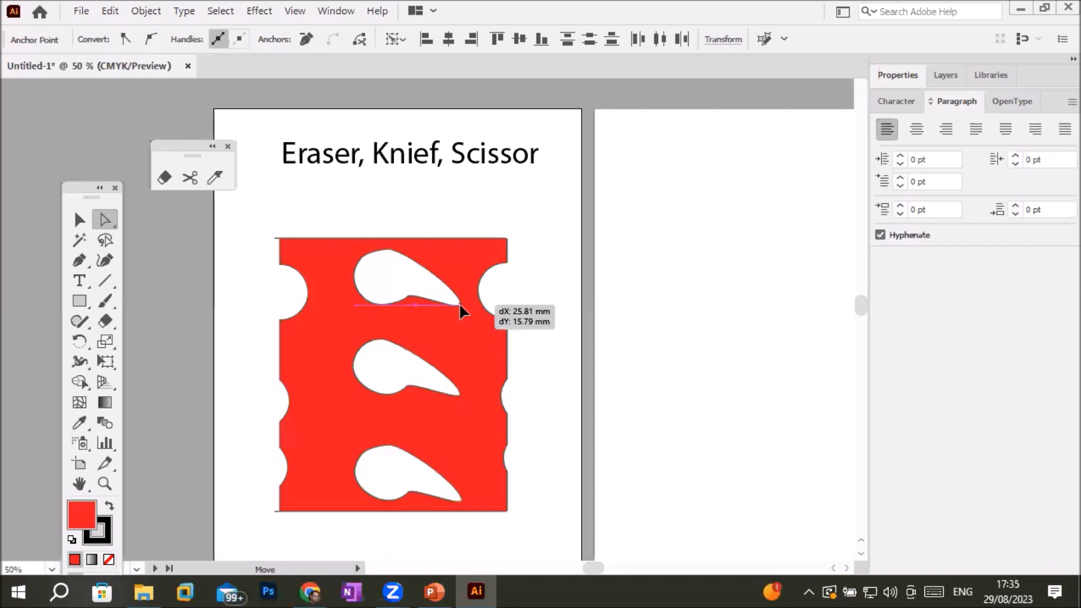
left_click(80, 220)
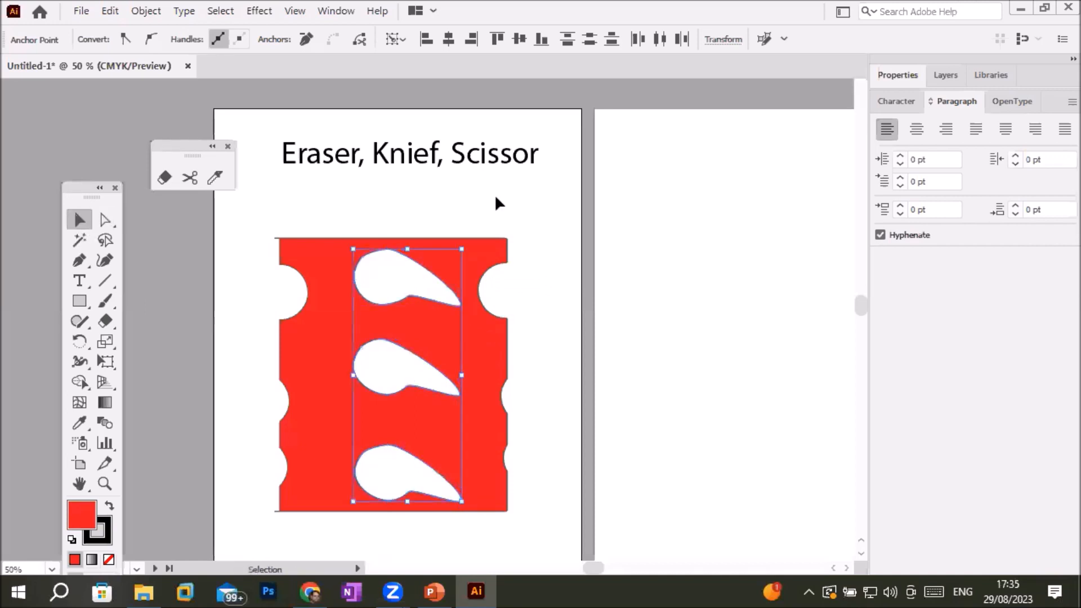
left_click(495, 197)
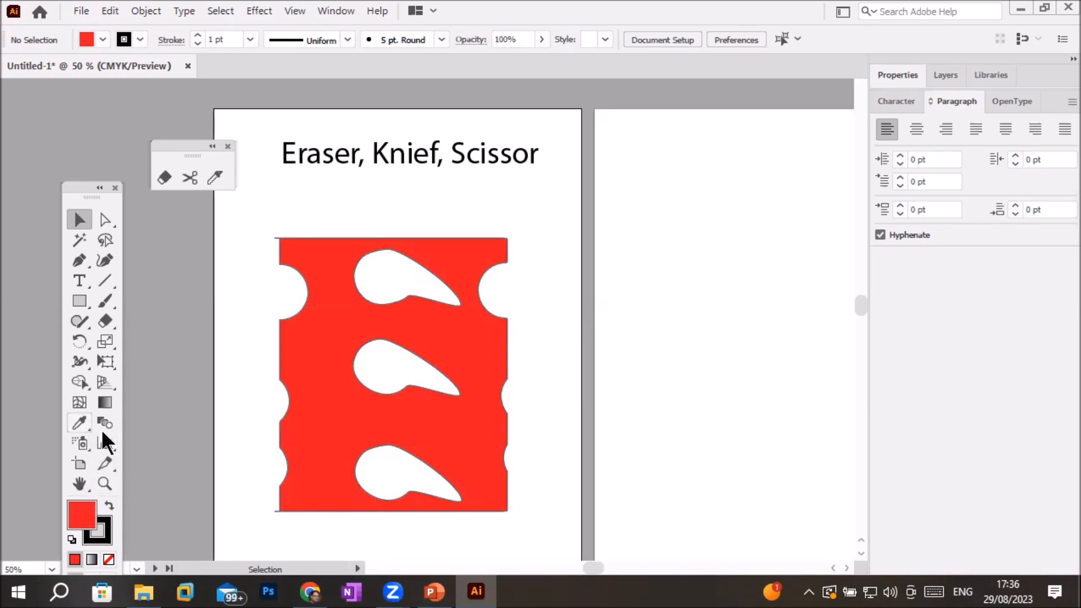
Pick the Live Paint Bucket and cycle its fill swatch to light blue over the upper teardrop hole
left_click(82, 443)
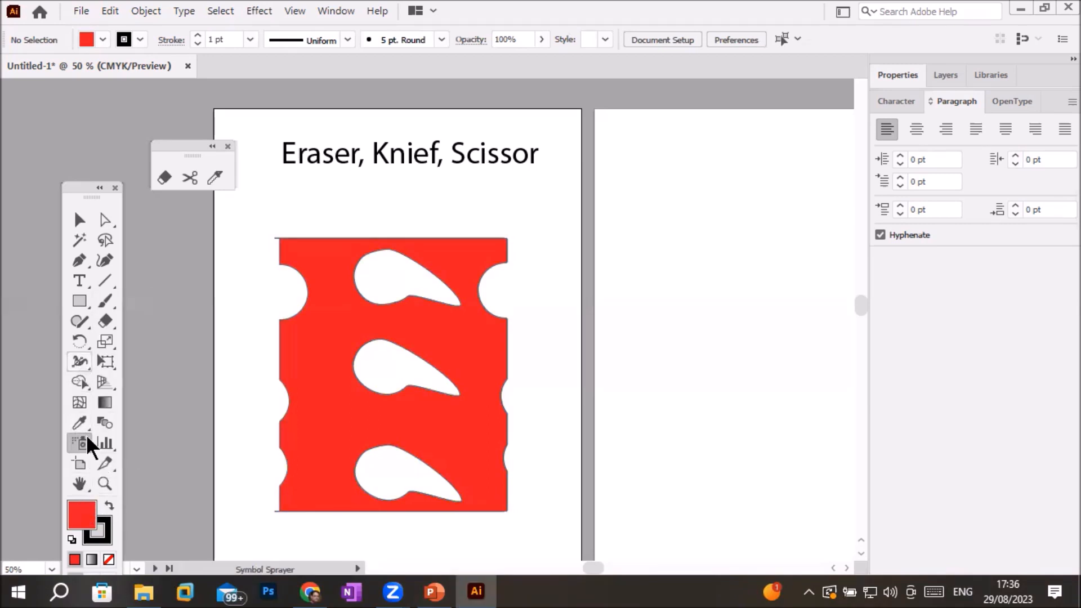
left_click(79, 380)
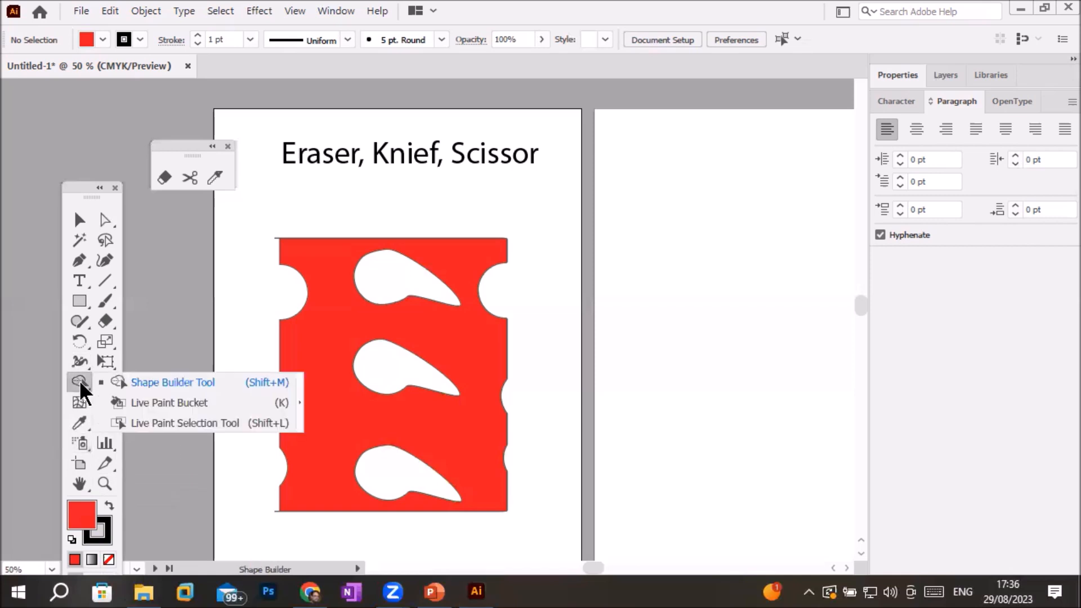
left_click(169, 402)
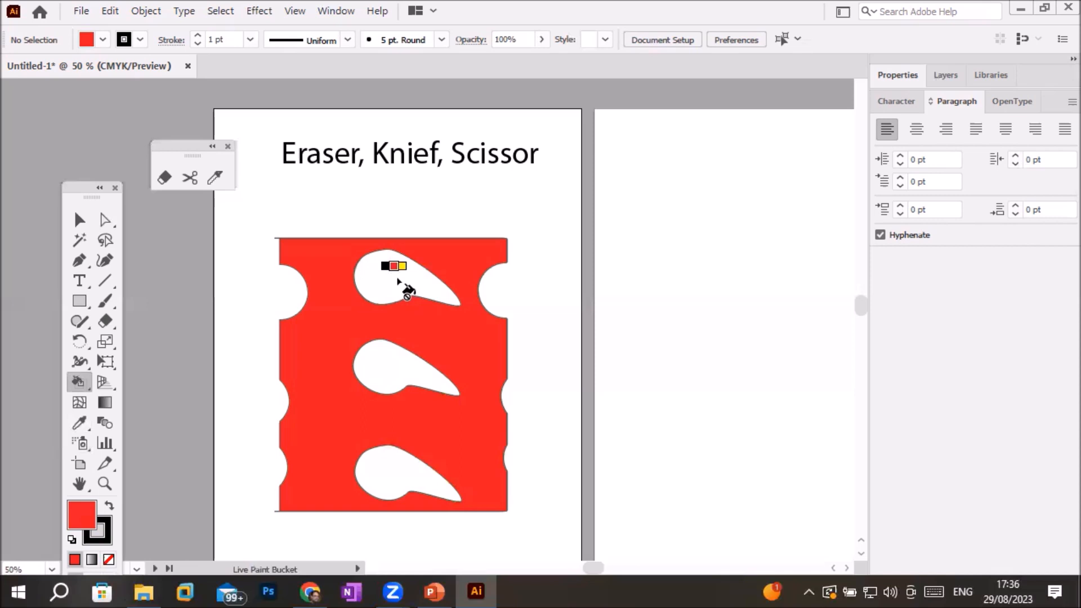
key("Right")
key("Right")
key("Right")
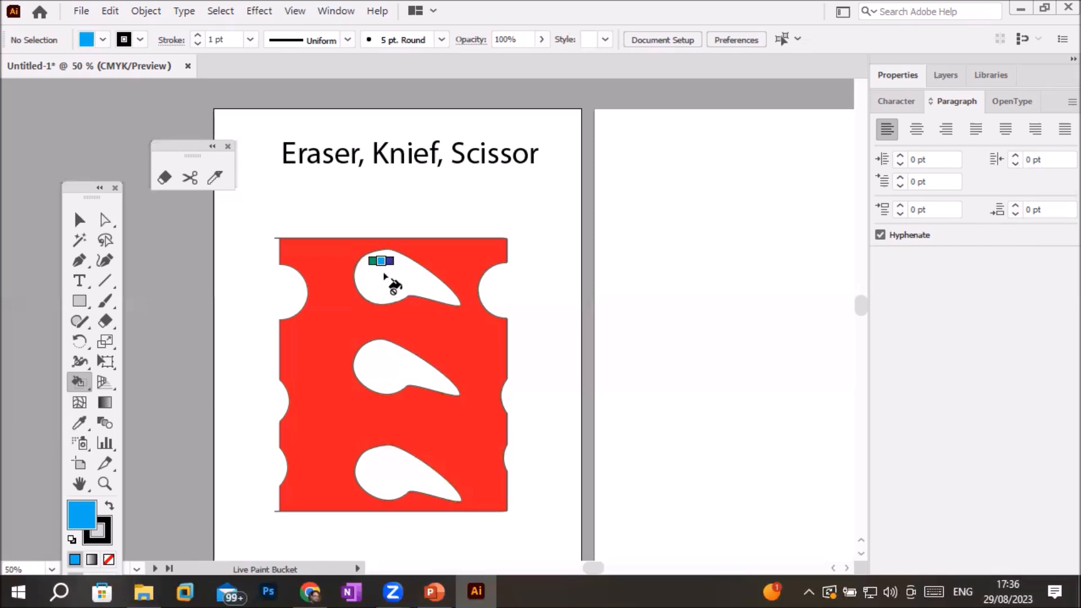
Select the red shape and fill its teardrop holes with Live Paint: upper yellow, middle green, lower dark blue
left_click(87, 220)
left_click(319, 248)
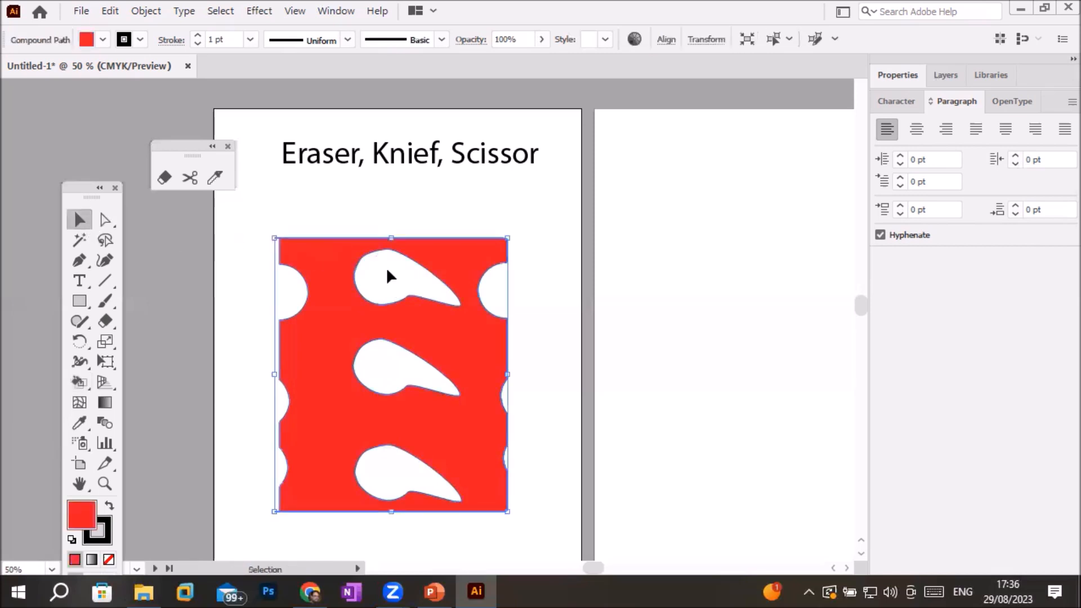
left_click(80, 376)
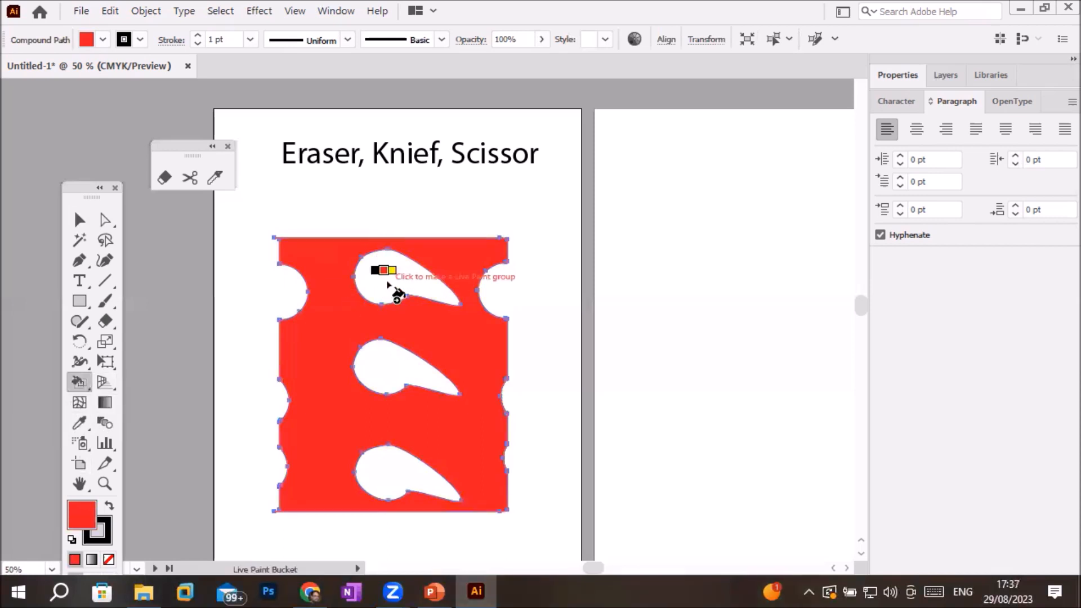
key("Right")
left_click(388, 286)
key("Right")
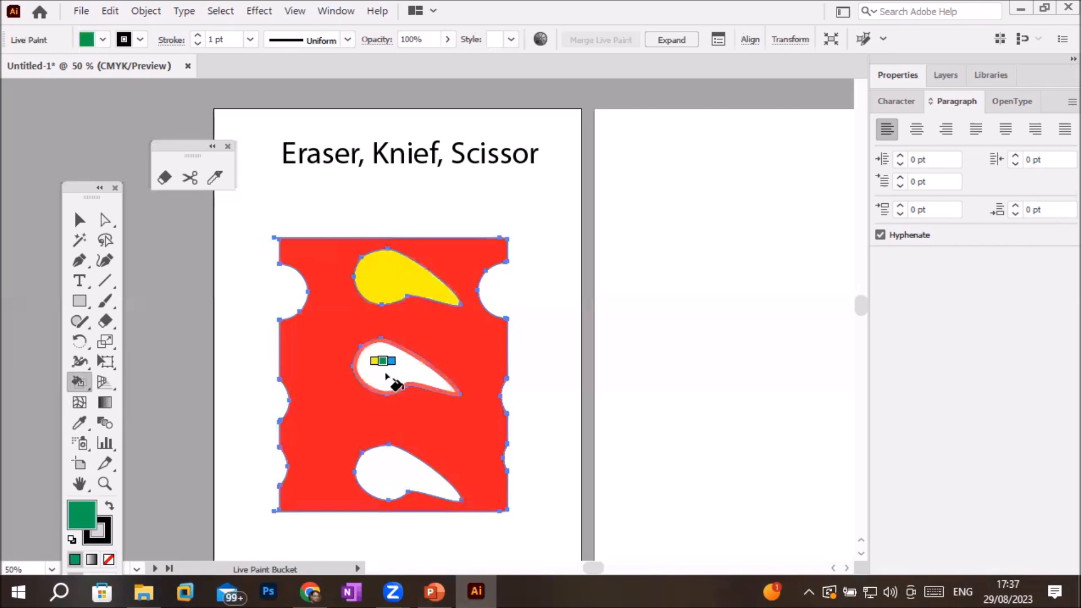
left_click(386, 375)
key("Right")
key("Right")
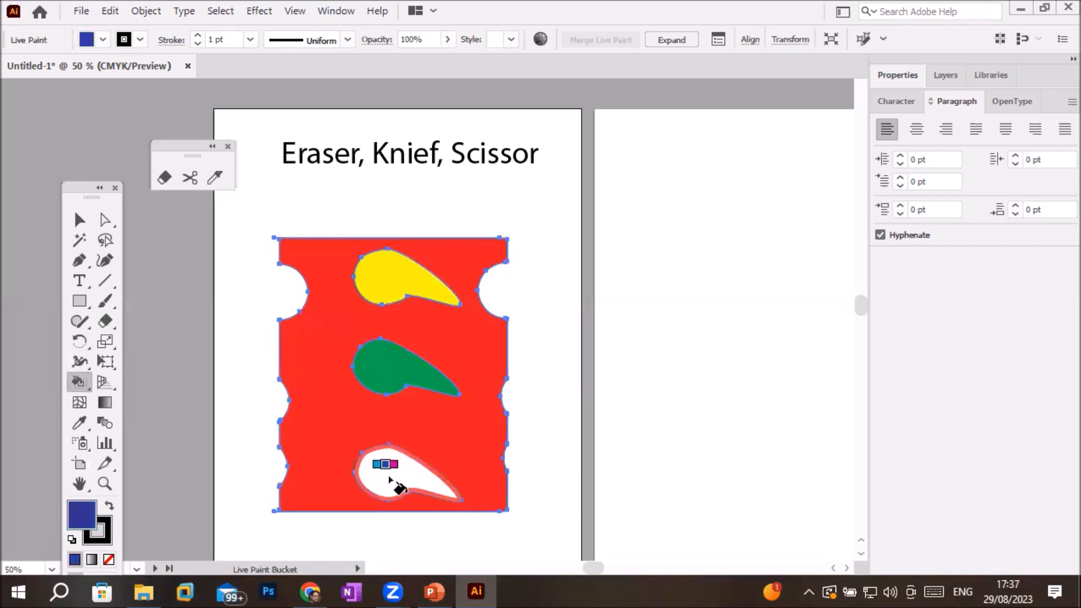
left_click(389, 479)
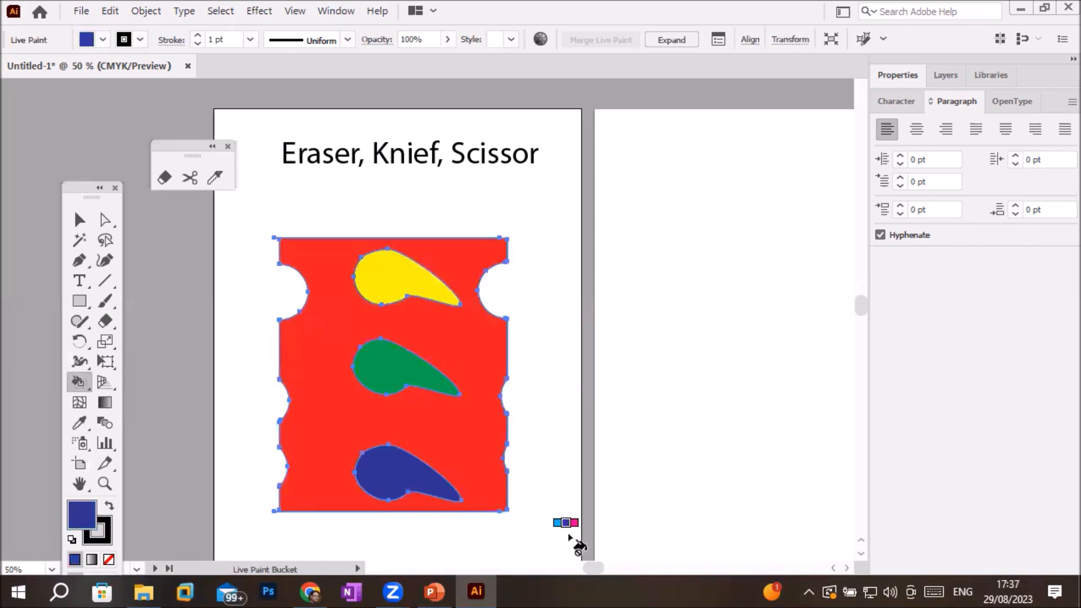
left_click(79, 219)
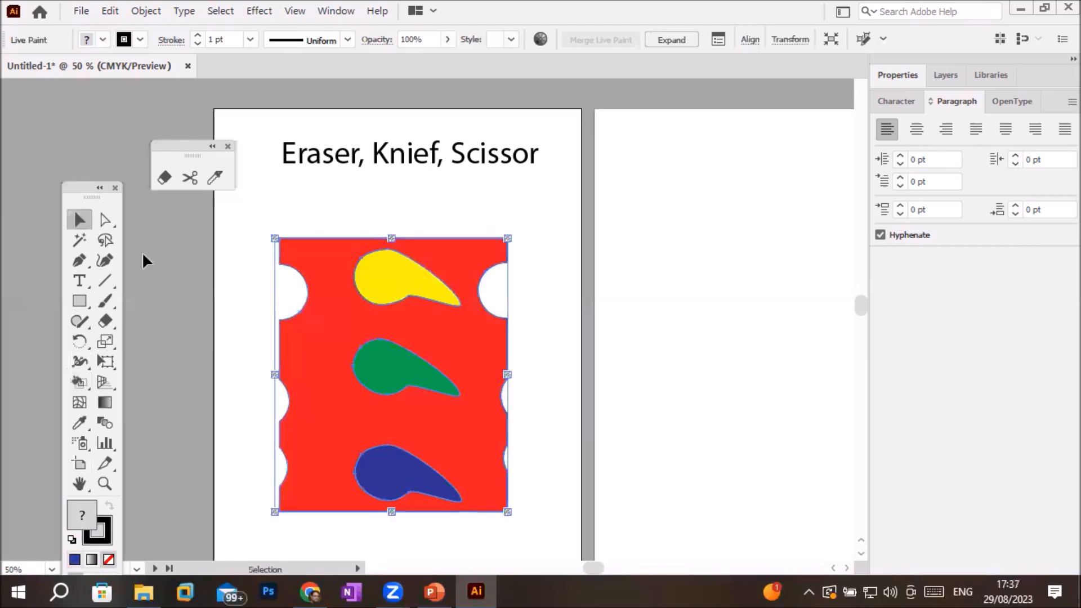
left_click(477, 210)
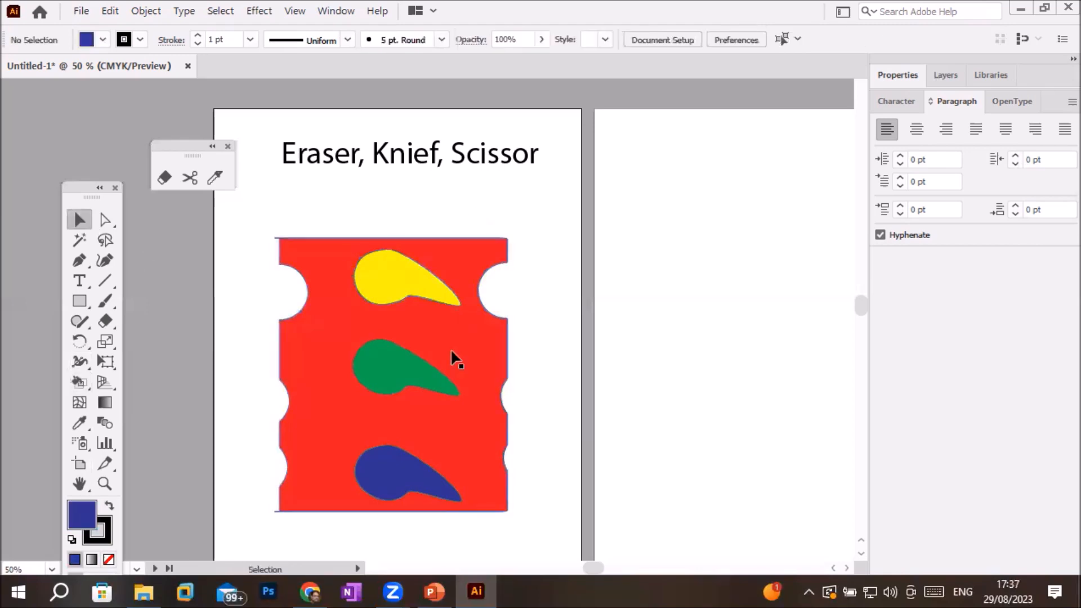
Shrink the painted red shape to less than half size and place it in the upper left corner of the second artboard
mouse_move(473, 319)
left_mouse_down()
mouse_move(799, 280)
mouse_move(801, 261)
mouse_move(795, 330)
left_mouse_up()
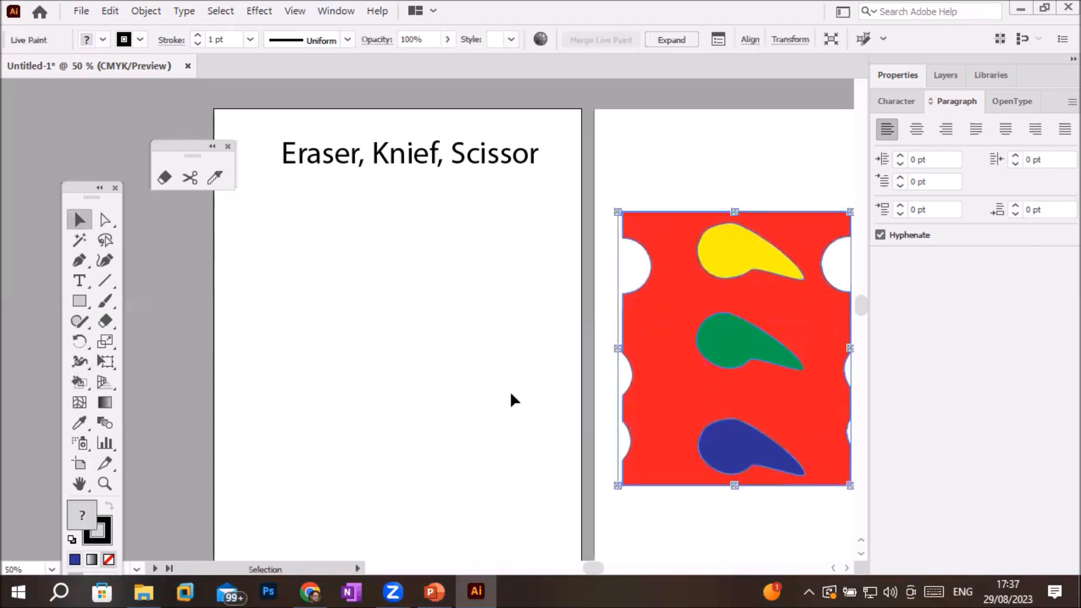
mouse_move(618, 214)
left_mouse_down()
mouse_move(697, 368)
mouse_move(751, 368)
left_mouse_up()
mouse_move(762, 428)
left_mouse_down()
mouse_move(713, 294)
mouse_move(614, 185)
left_mouse_up()
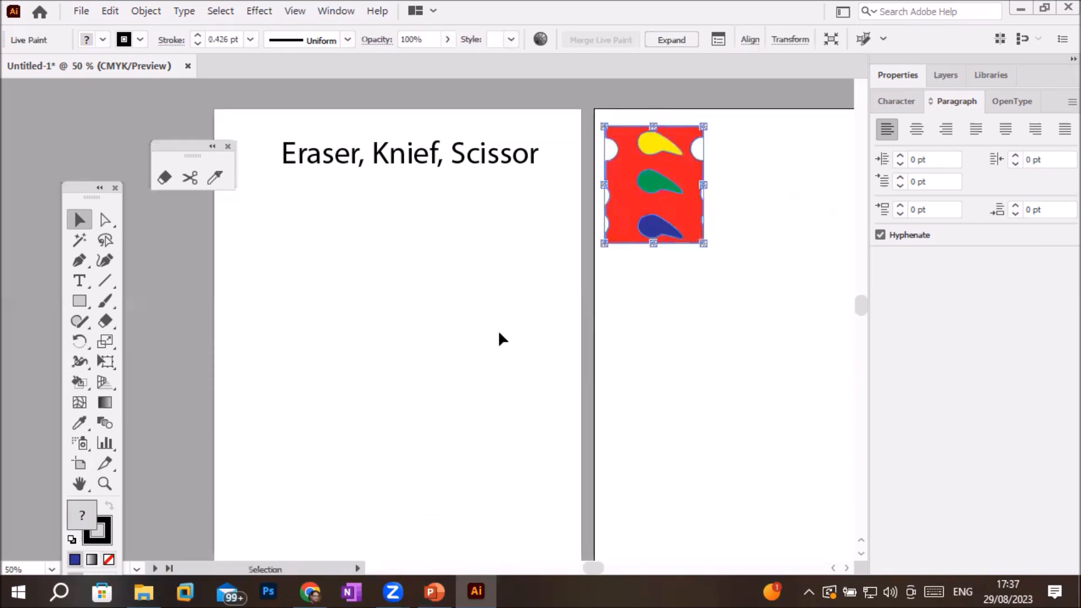
Draw a dark blue hexagon with the Polygon tool and centre it below the title on the first artboard
left_click(78, 301)
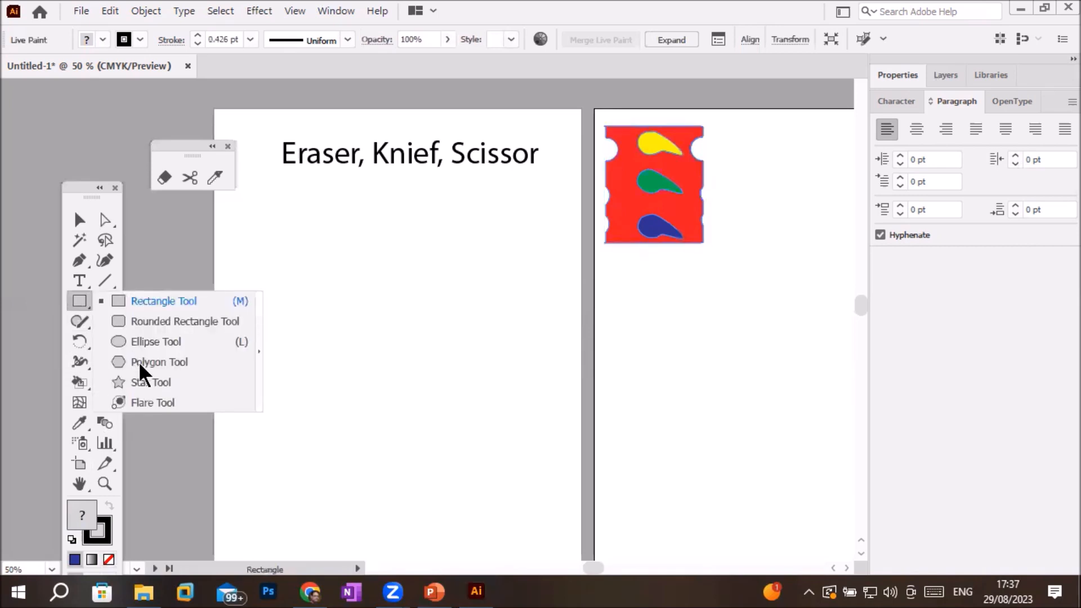
left_click(138, 361)
left_click_drag(270, 268, 357, 350)
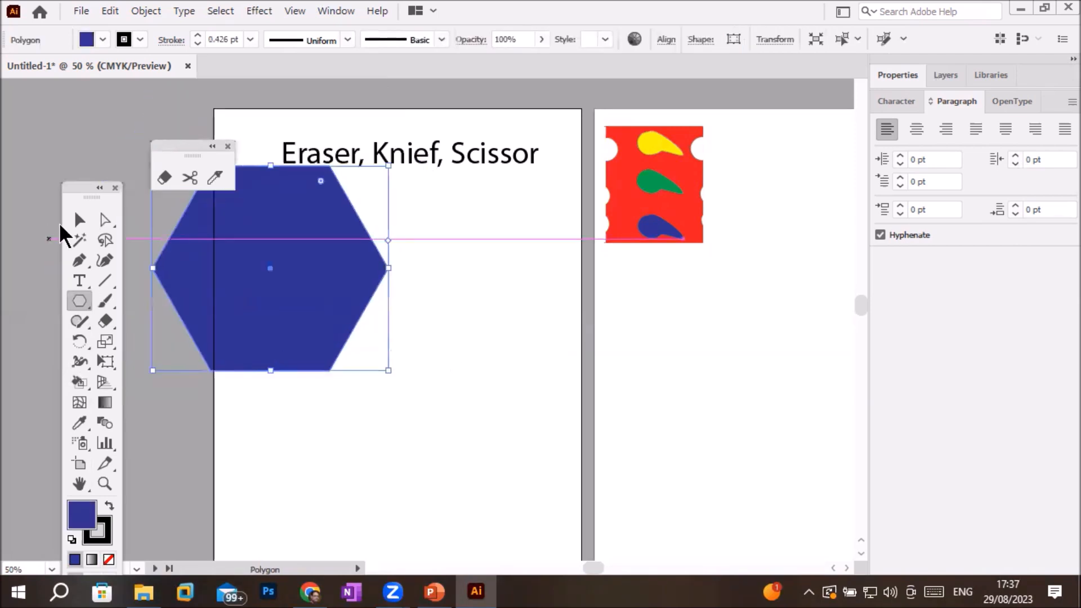
left_click(78, 219)
left_click_drag(329, 276, 458, 339)
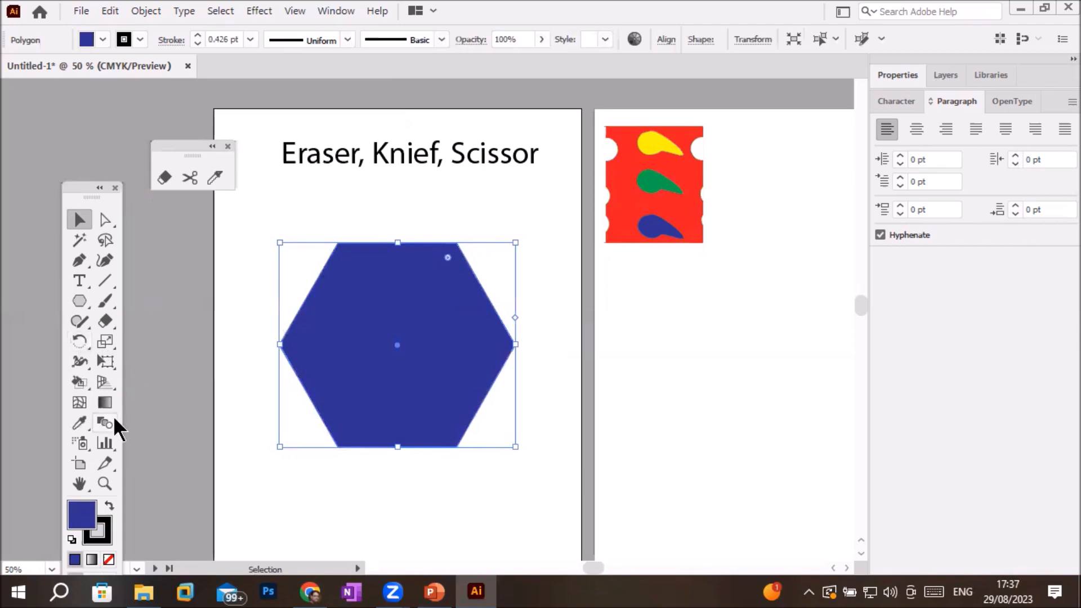
Erase a round hole in the hexagon's centre with an enlarged Eraser brush and move the hexagon to the second artboard
left_click_drag(106, 321, 201, 318)
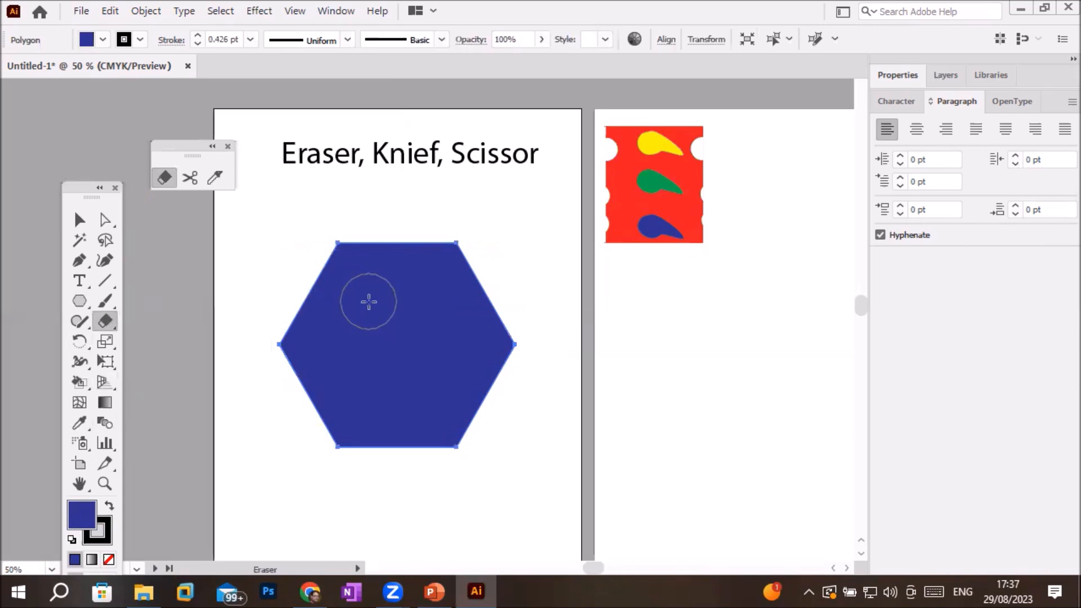
key("bracketleft")
key("bracketleft")
key("bracketleft")
key("bracketright")
key("bracketright")
key("bracketright")
key("bracketright")
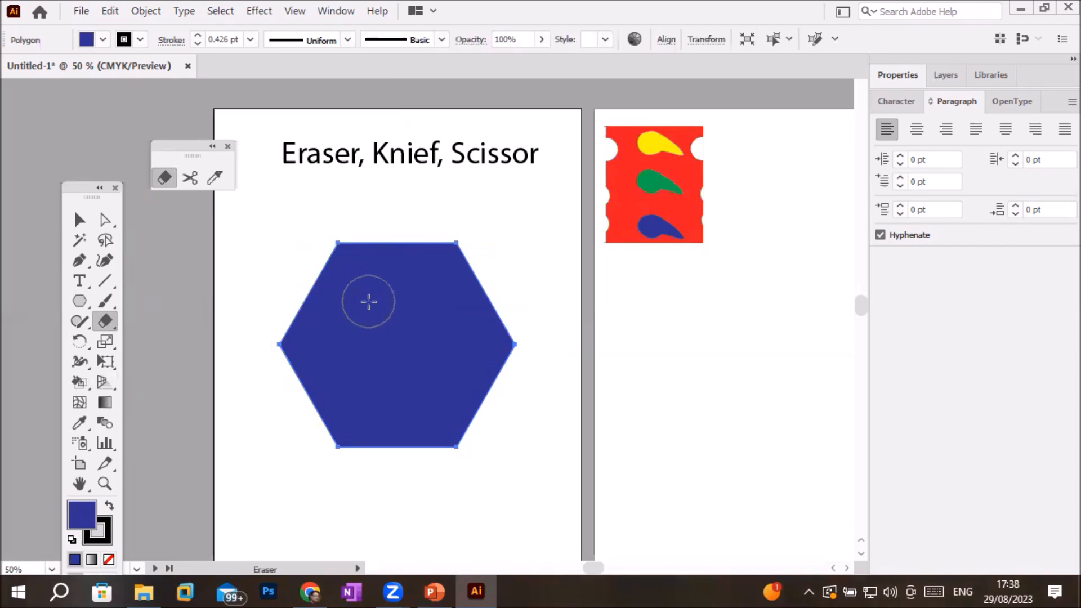
key("bracketright")
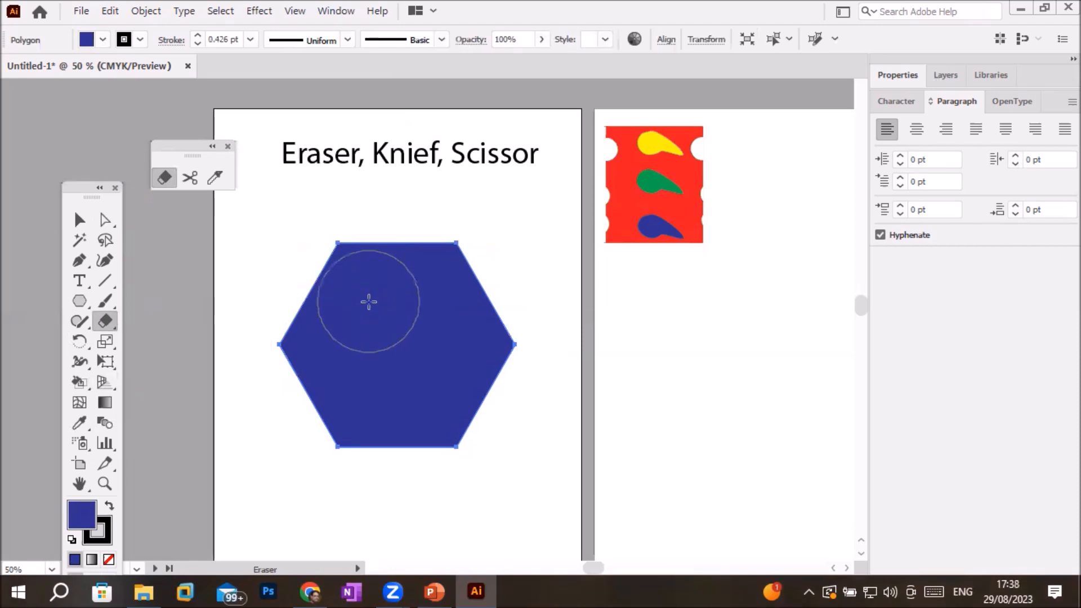
left_click(397, 341)
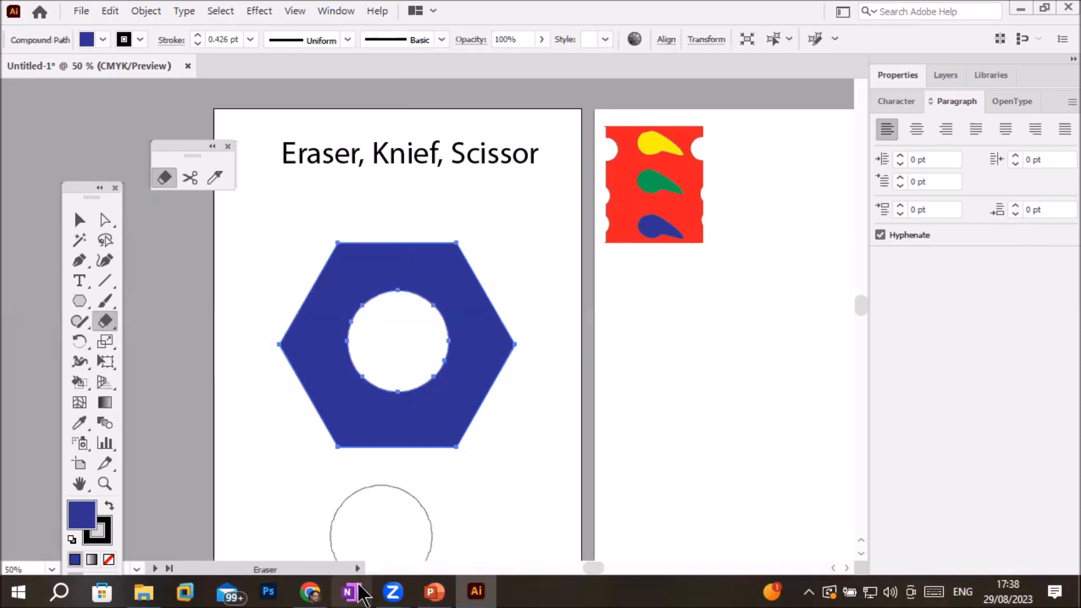
left_click(79, 219)
left_click_drag(394, 414, 714, 454)
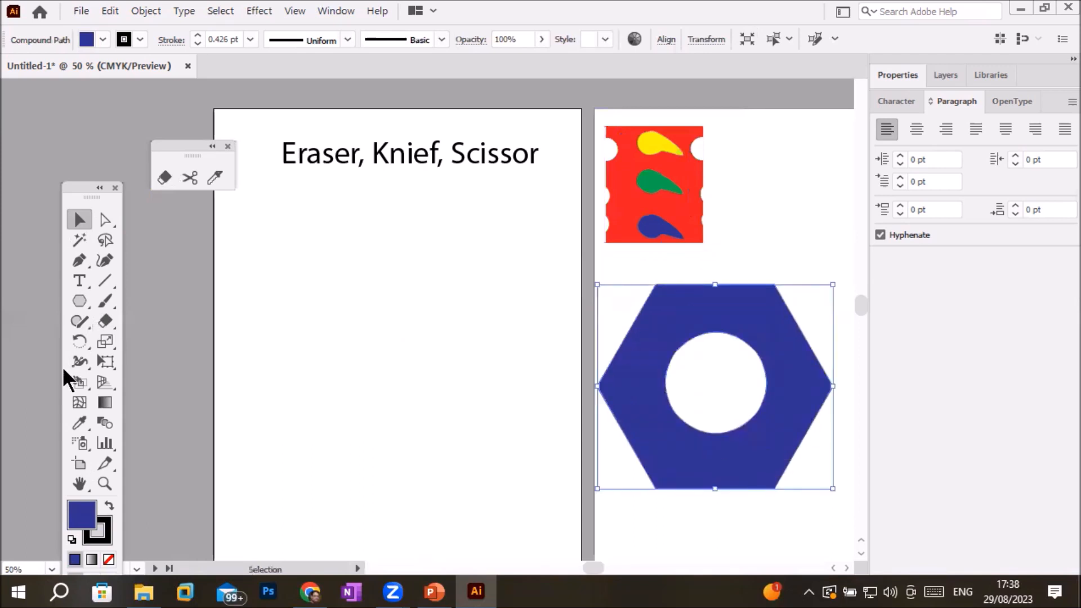
Draw a larger dark blue hexagon, delete the stray overlapping one, and centre the large one below the title
left_click(81, 297)
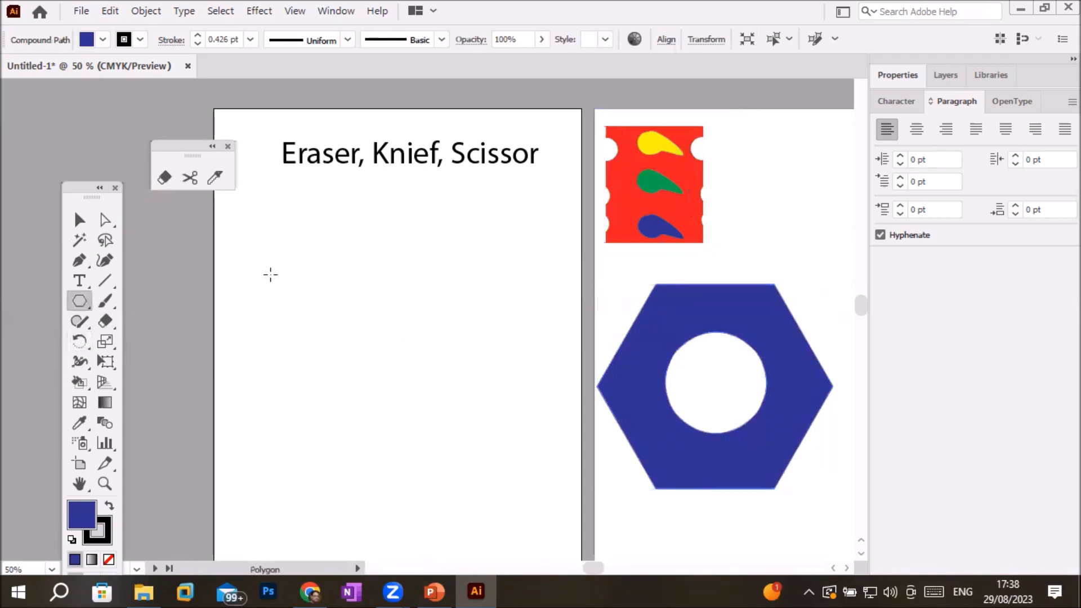
left_click_drag(271, 275, 394, 366)
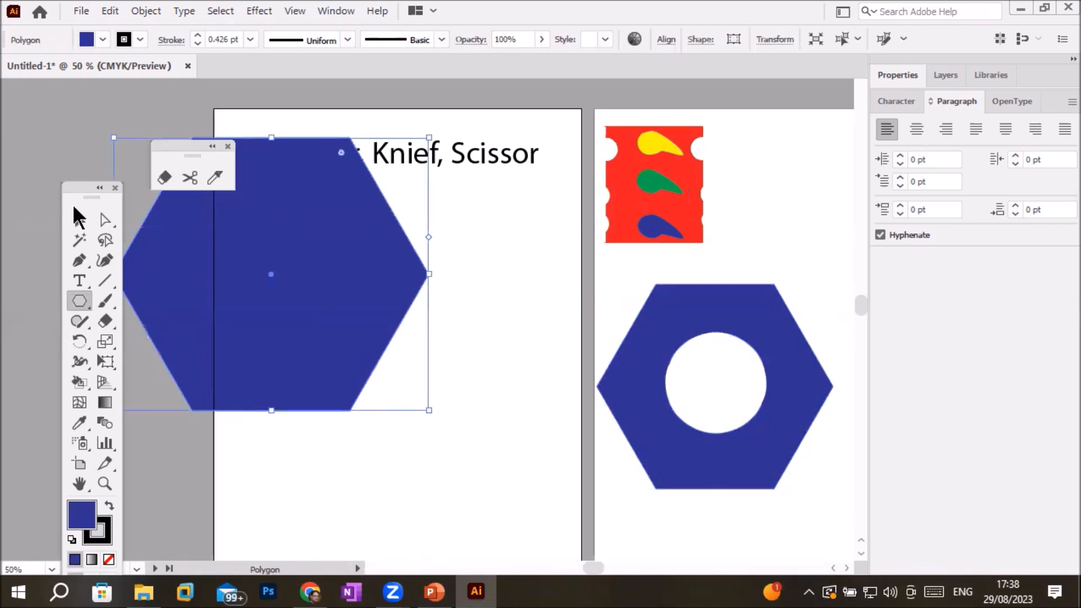
left_click_drag(331, 307, 424, 375)
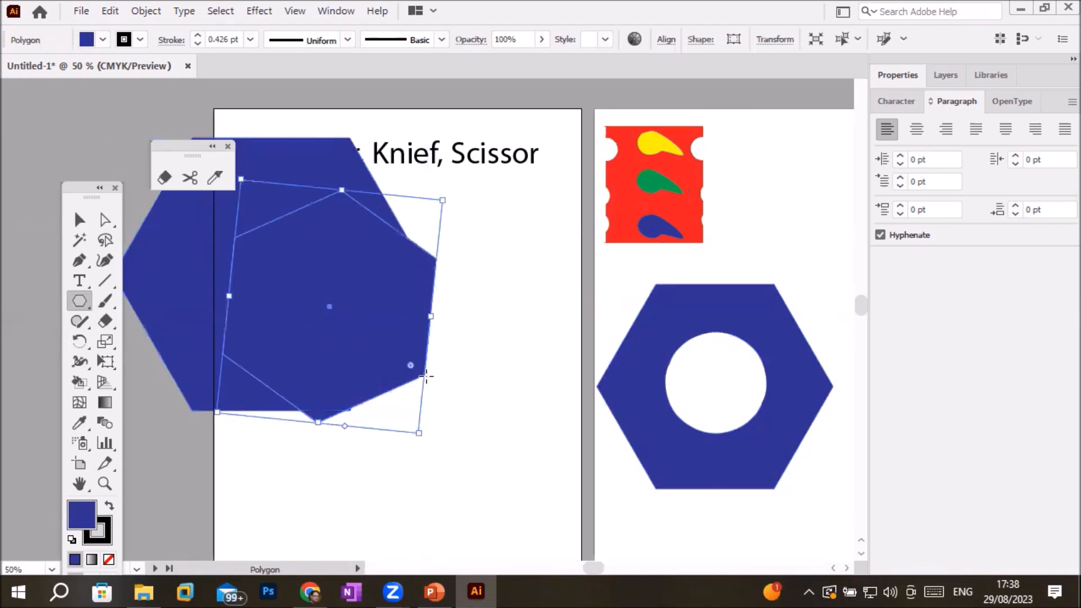
key("Delete")
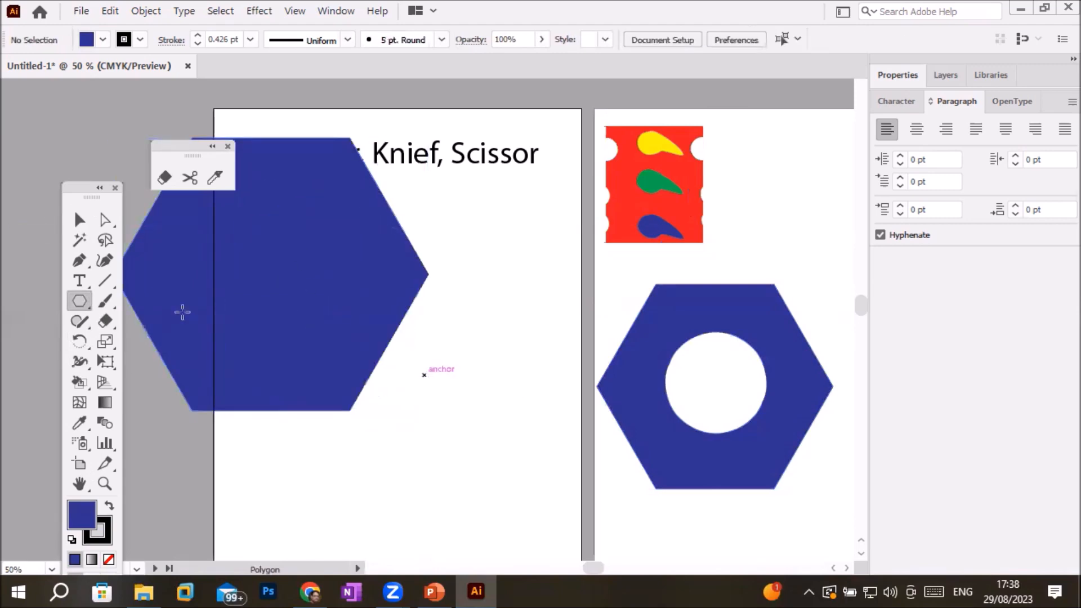
left_click(79, 219)
left_click_drag(305, 289, 429, 378)
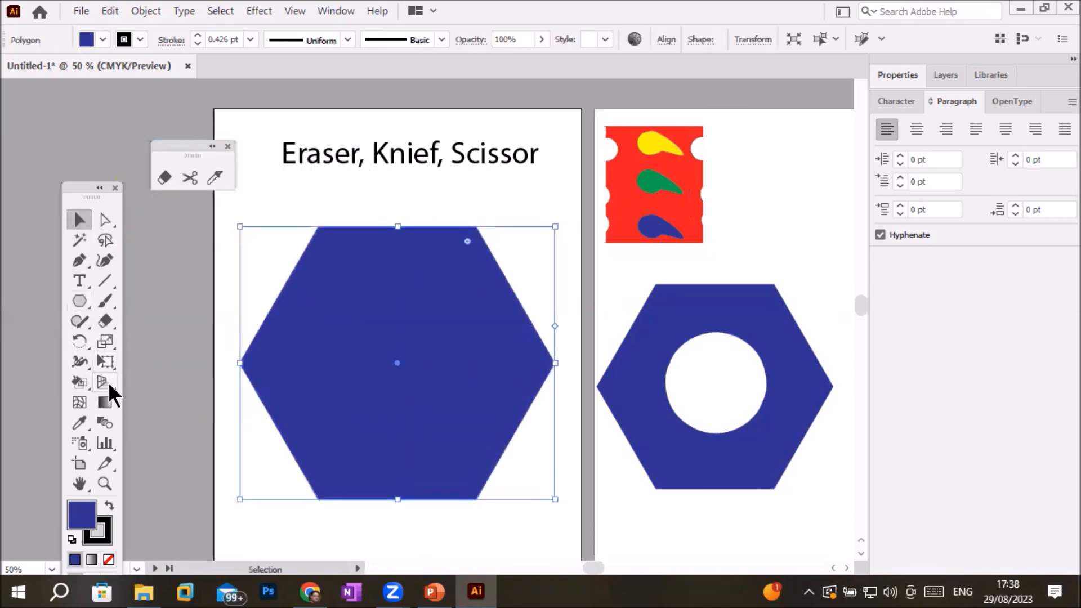
Reduce the Eraser brush size and erase a nearly square rectangular hole from the middle of the large hexagon
left_click(106, 321)
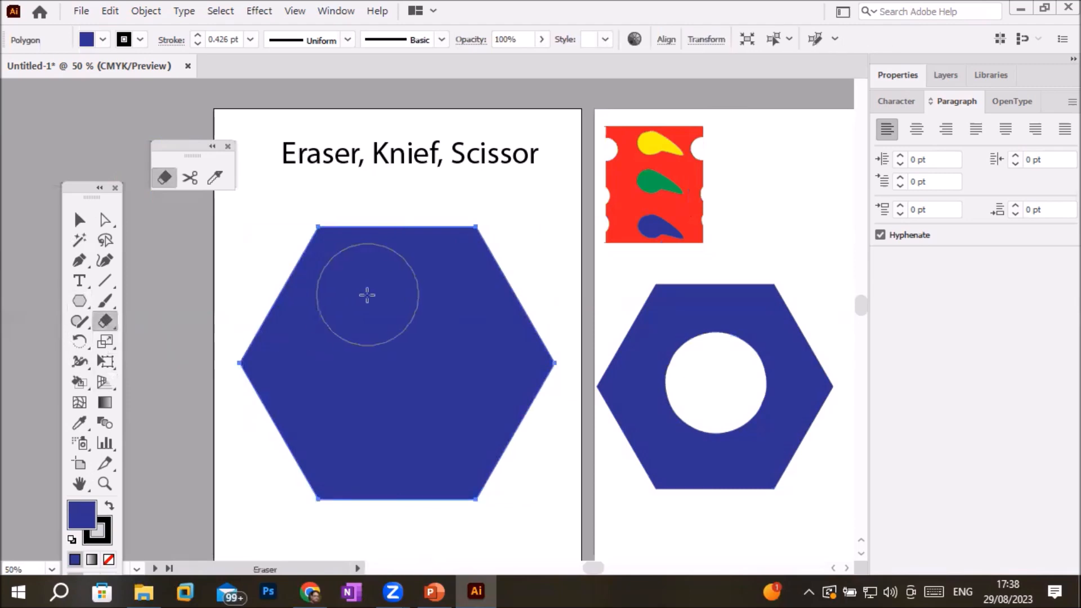
key("bracketleft")
key("bracketleft")
key("bracketleft")
key("bracketleft")
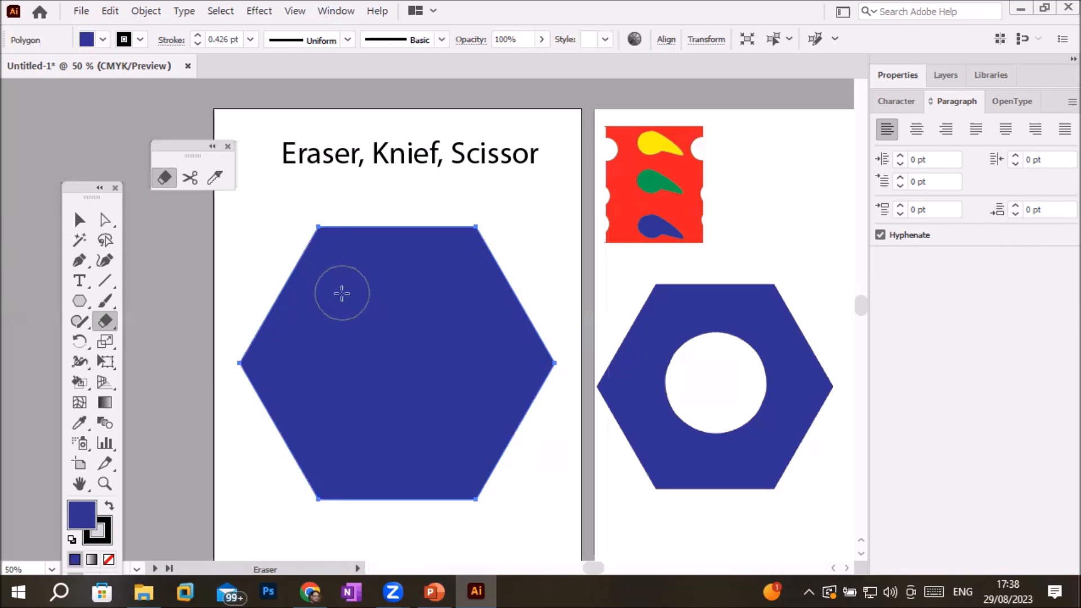
key("alt")
mouse_move(342, 292)
left_mouse_down()
mouse_move(357, 374)
mouse_move(458, 403)
mouse_move(465, 421)
left_mouse_up()
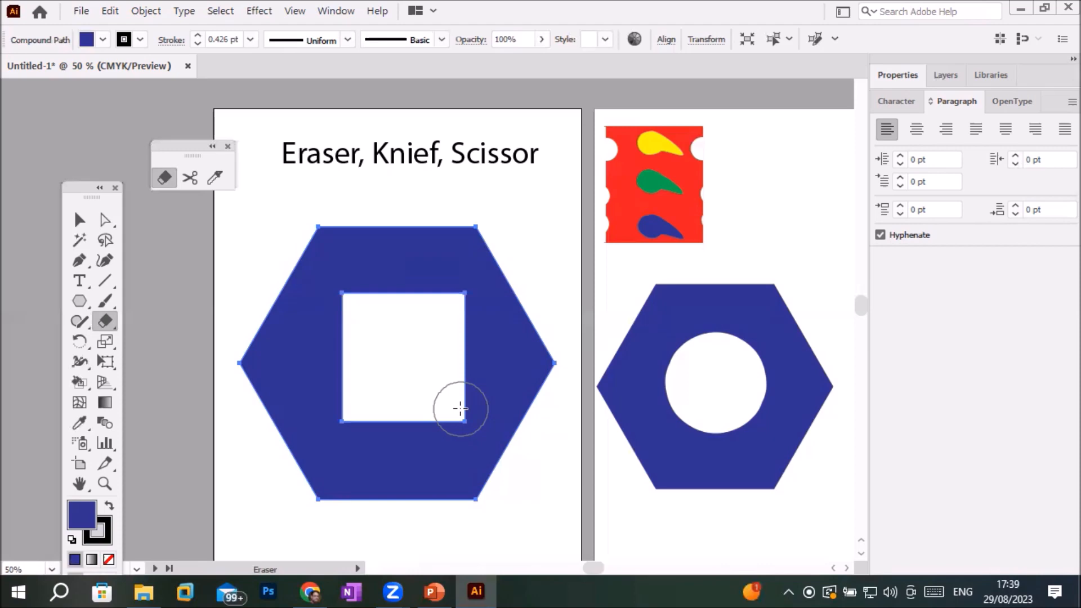
Try to round all corners of the large hexagon and its square hole to about 35 mm, and undo the rounding
left_click(101, 221)
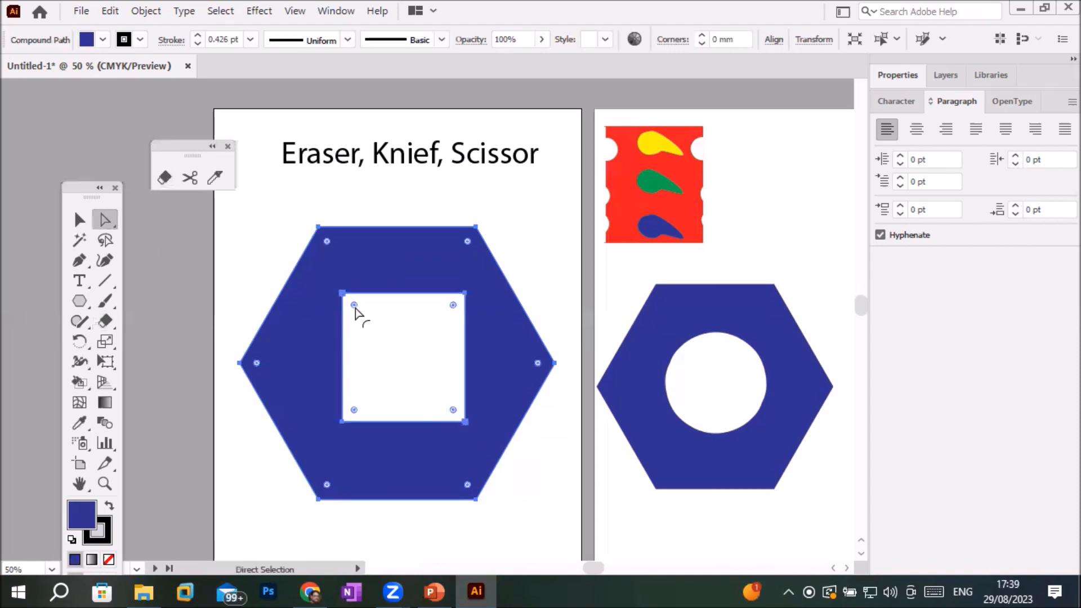
left_click_drag(356, 311, 408, 381)
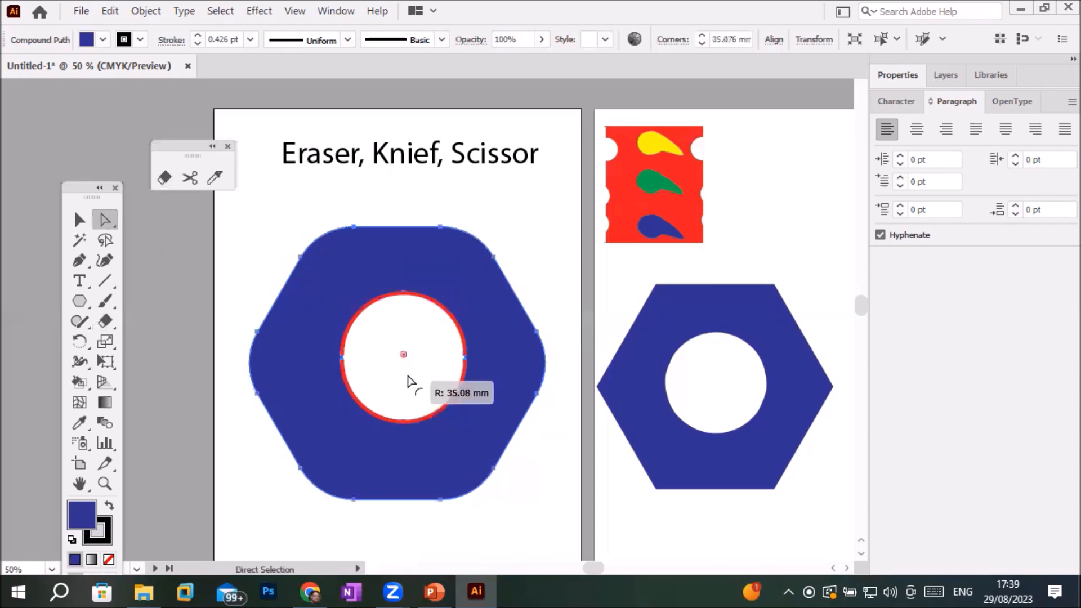
mouse_move(476, 592)
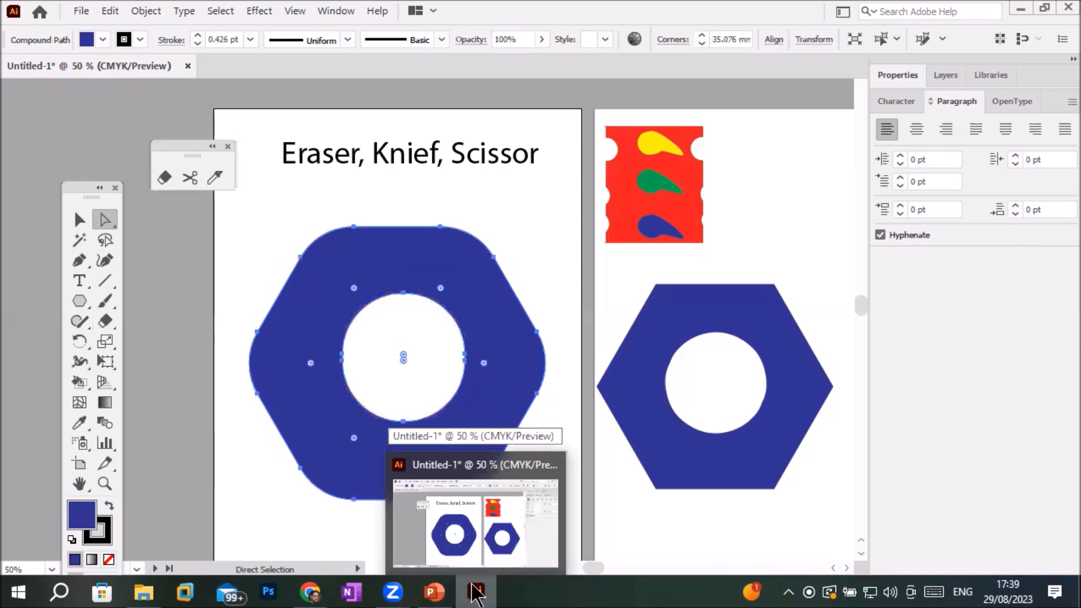
key("ctrl+z")
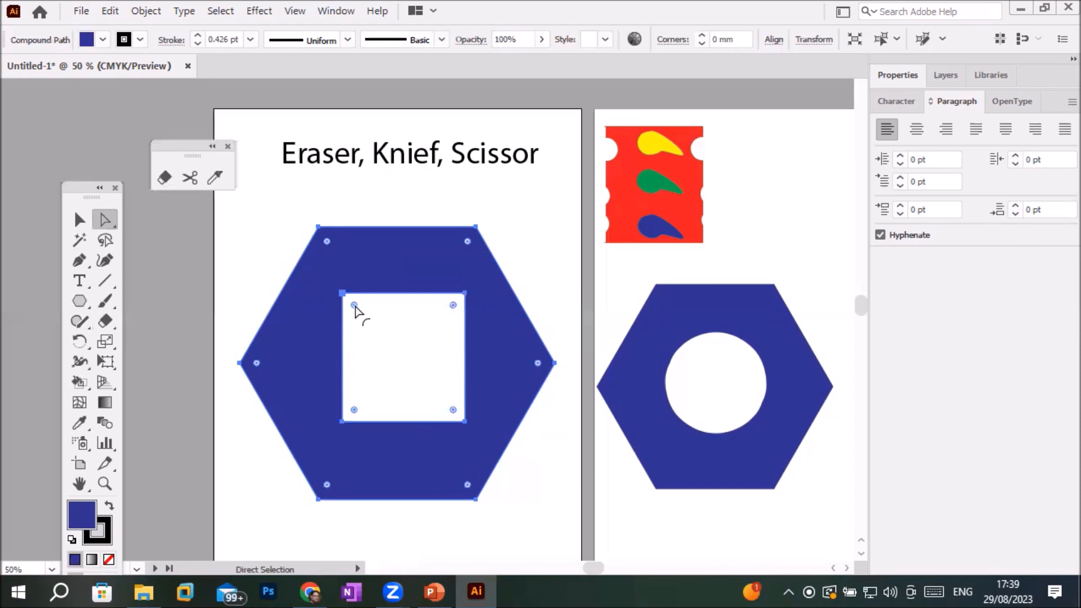
Round only the upper-left corner of the hexagon's square hole to a radius of about 70 mm and deselect the shape
left_click_drag(354, 305, 451, 447)
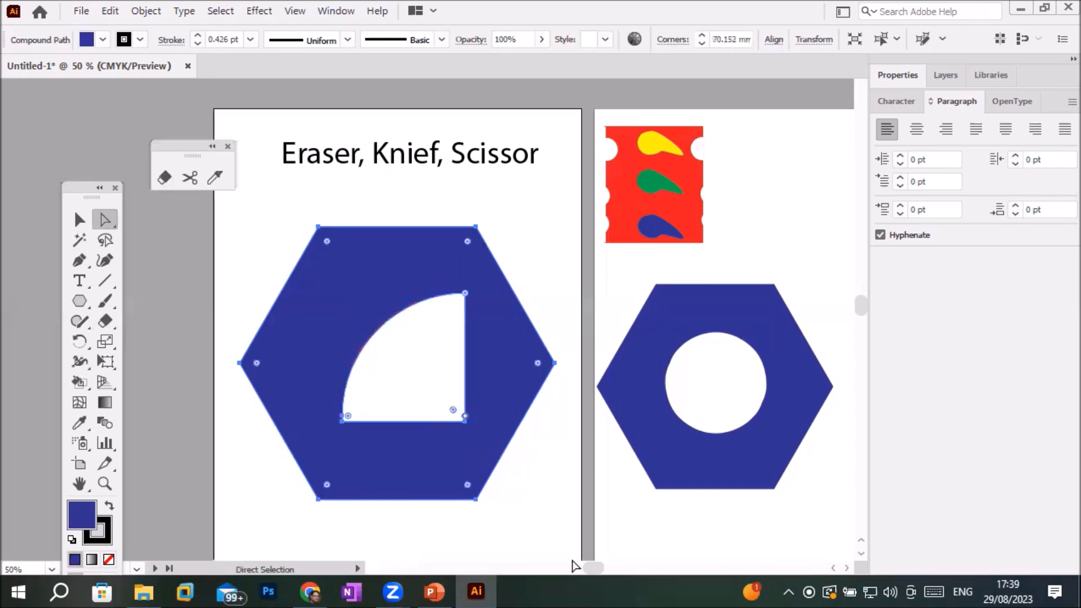
left_click(79, 219)
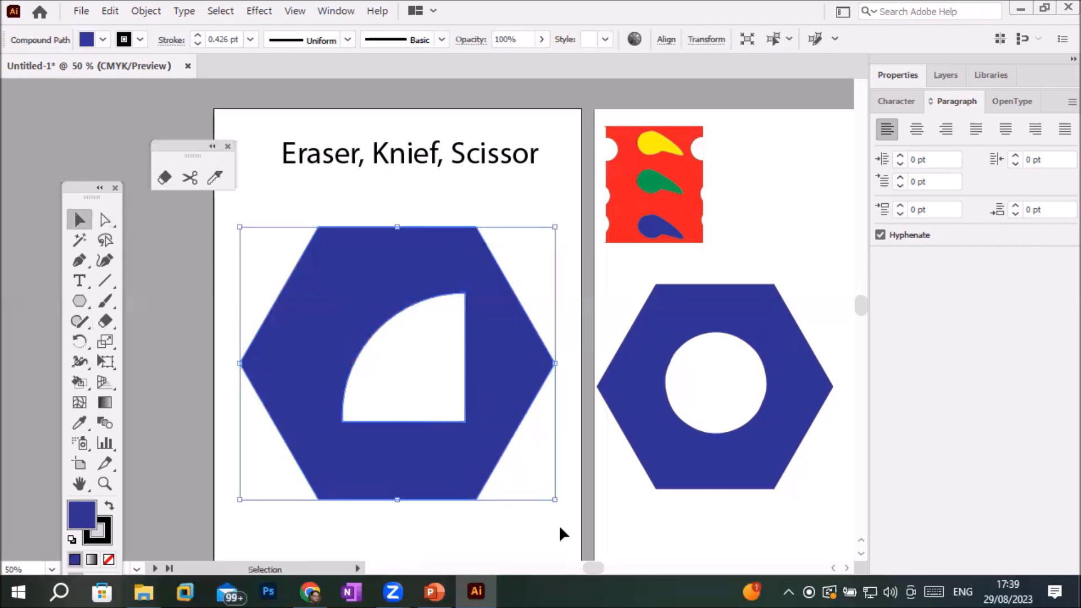
left_click(526, 535)
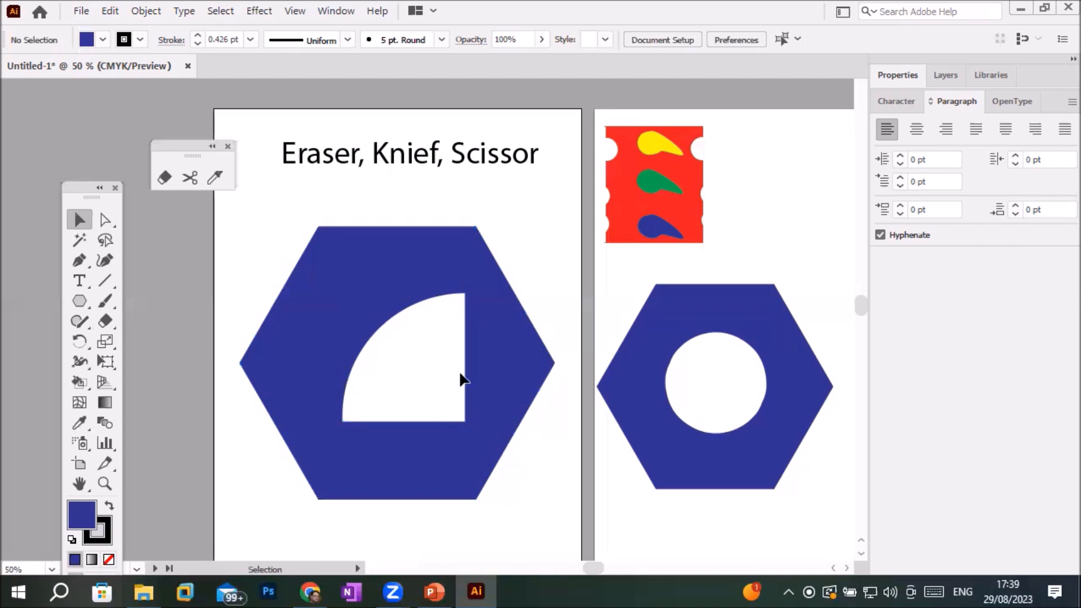
Round the hole's lower-right corner to about 70 mm so the hole becomes leaf-shaped, and deselect the shape
left_click(410, 435)
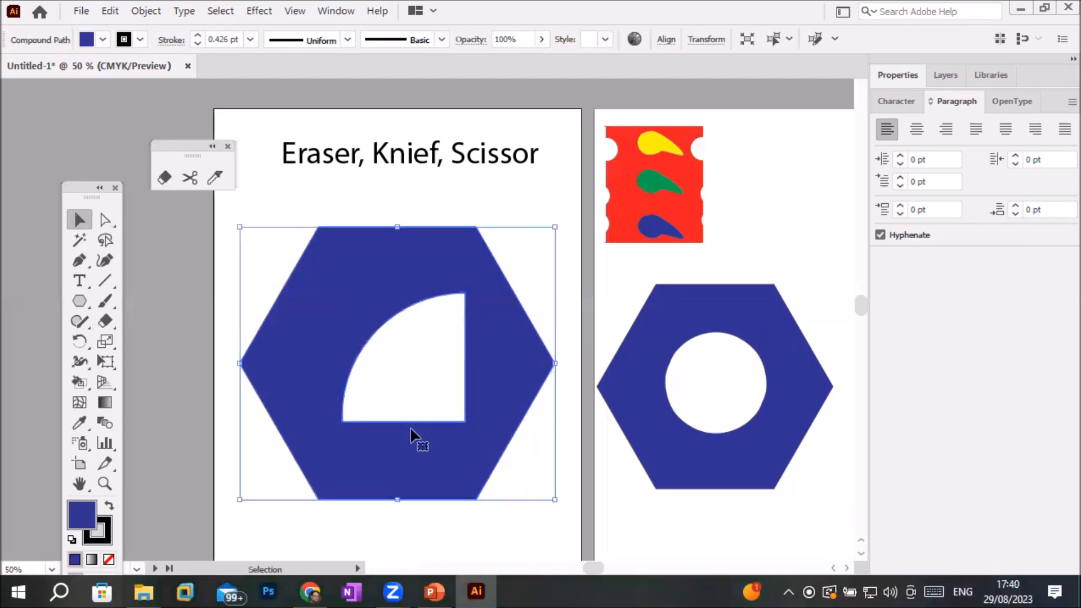
left_click(105, 219)
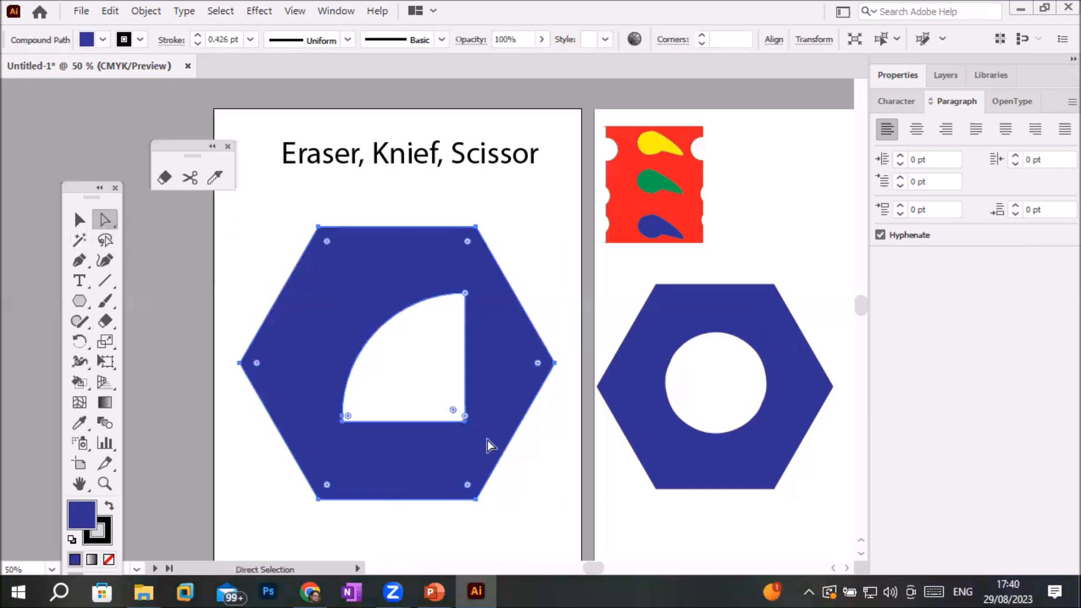
left_click(454, 413)
left_click_drag(453, 412, 319, 302)
left_click(79, 219)
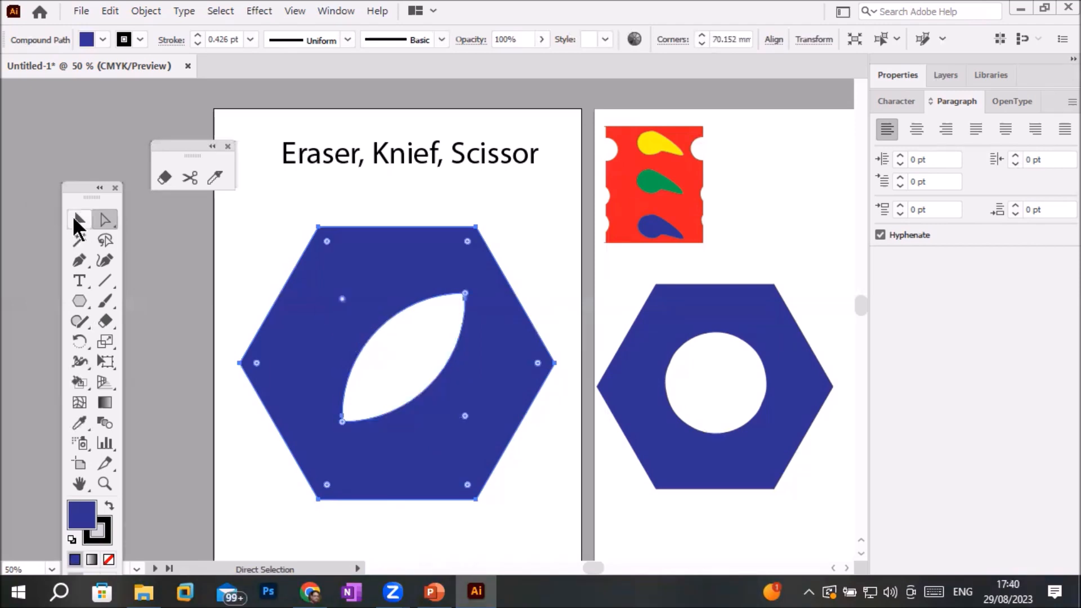
left_click(281, 194)
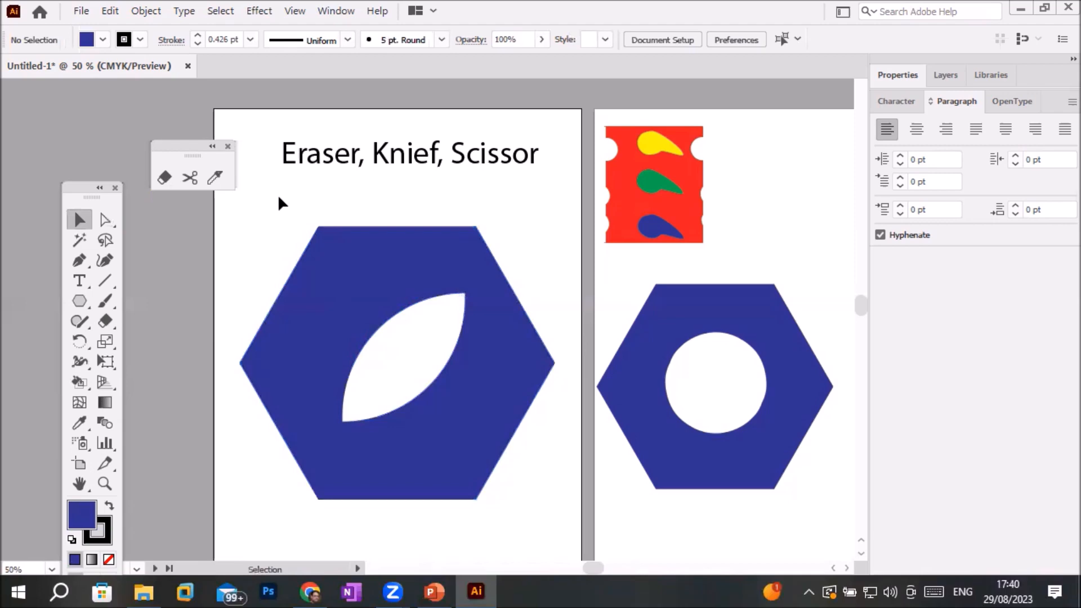
Round the large hexagon's upper-left outer corner to a radius of about 26 mm
left_click(356, 274)
left_click(105, 221)
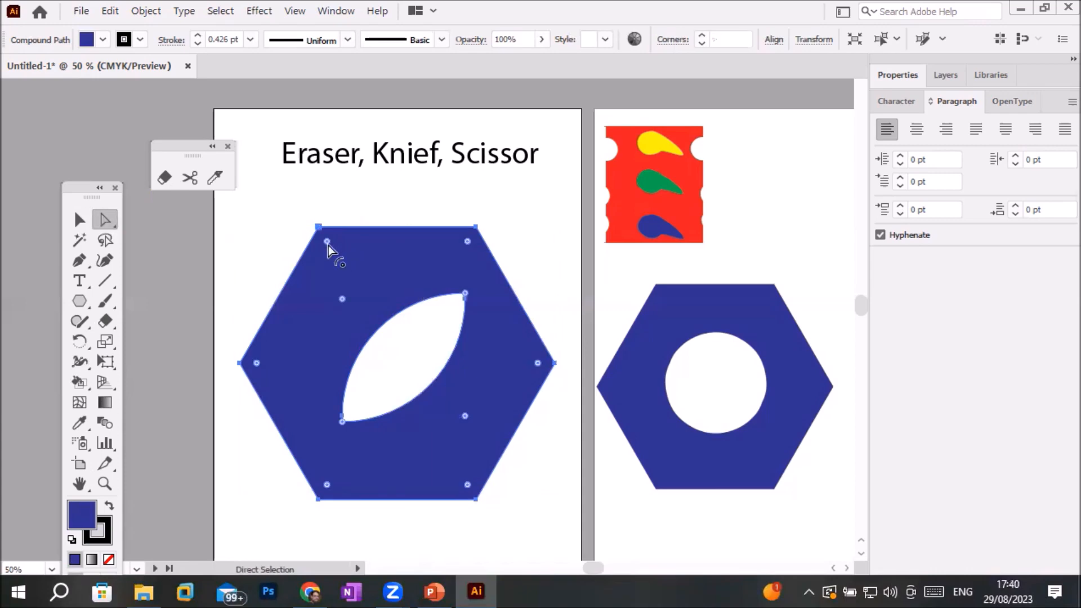
left_click_drag(328, 245, 369, 256)
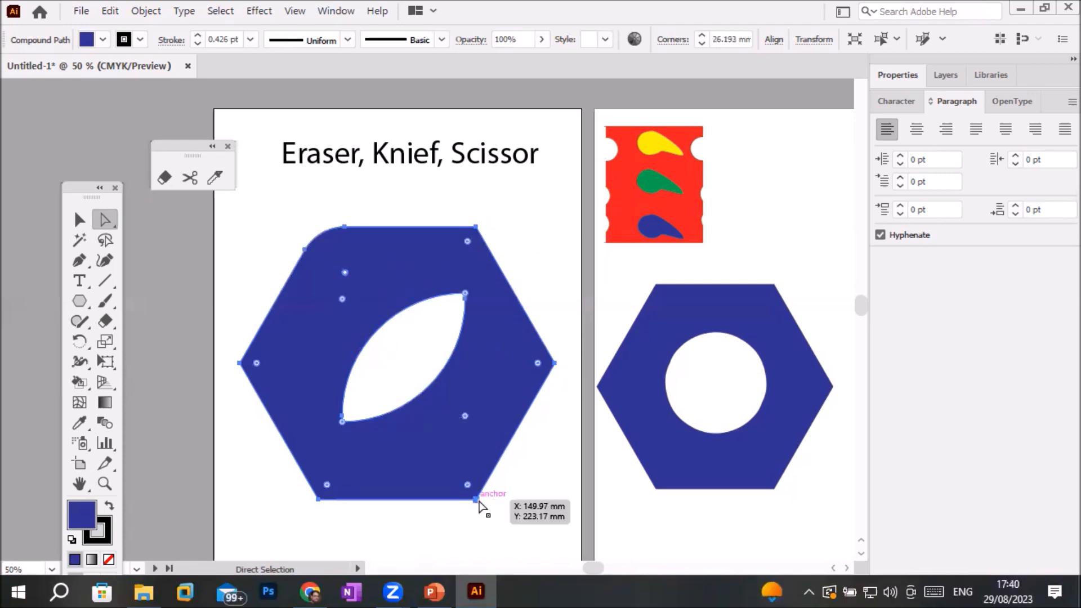
Pull the large hexagon's lower-right anchor point outward, directly below its right-hand corner, to stretch the outline
left_click_drag(477, 501, 459, 472)
key("ctrl+z")
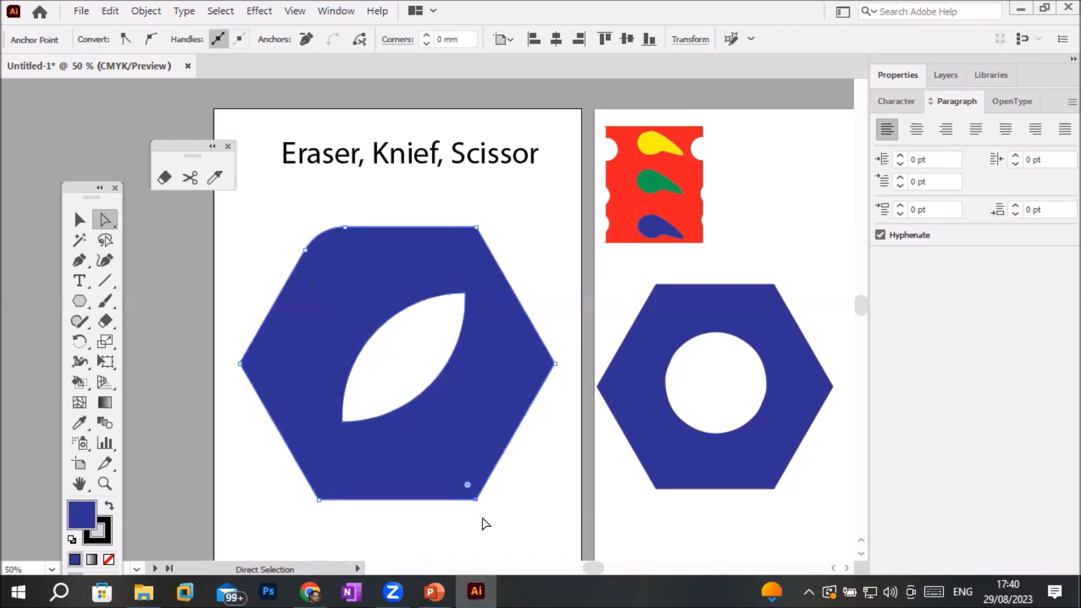
left_click_drag(476, 499, 541, 216)
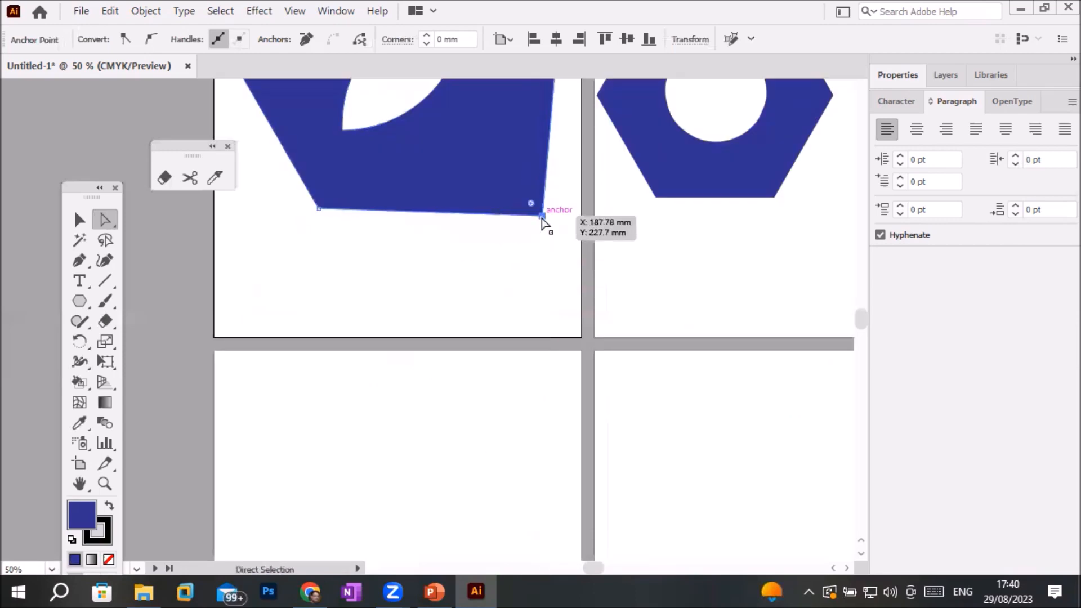
scroll(541, 216, "down", 1)
left_click_drag(540, 145, 517, 305)
left_click_drag(519, 378, 528, 386)
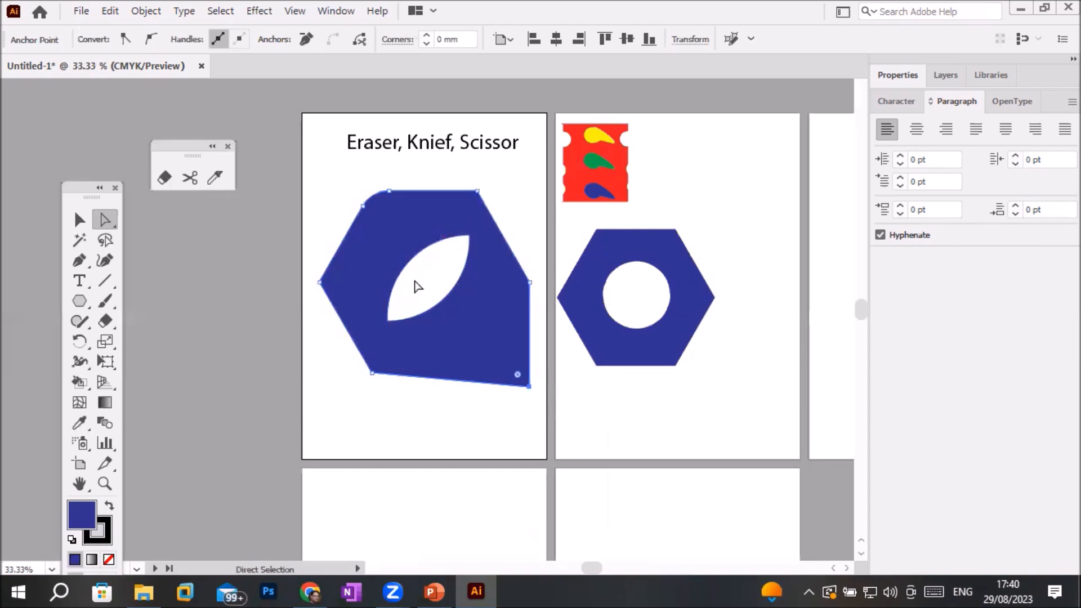
Round the shape's leftmost corner to about 45 mm and rotate its outer outline slightly counterclockwise
left_click(320, 282)
left_click_drag(338, 284, 380, 296)
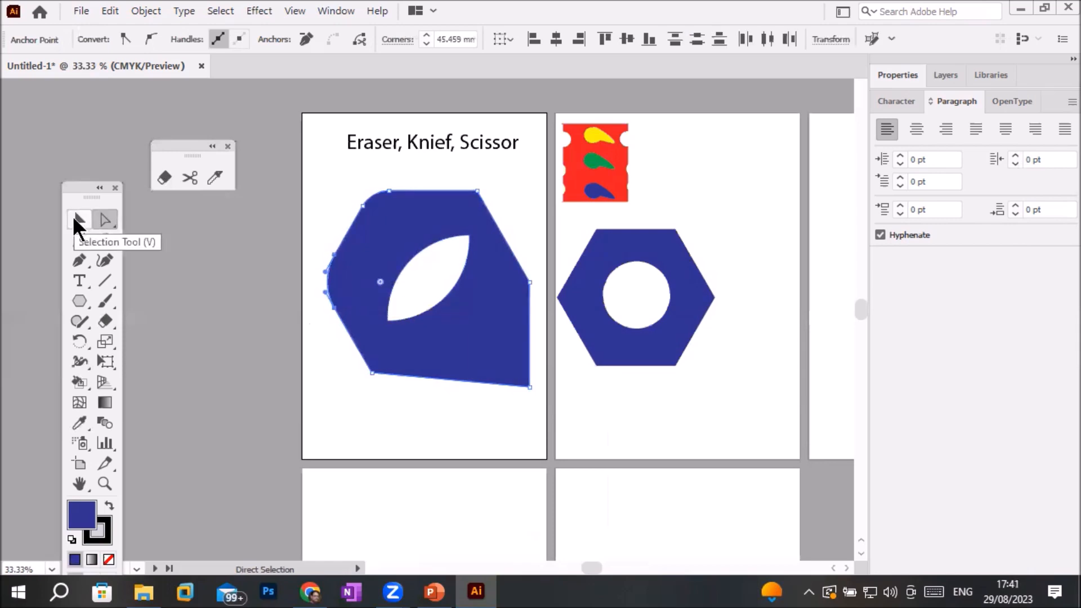
left_click(77, 221)
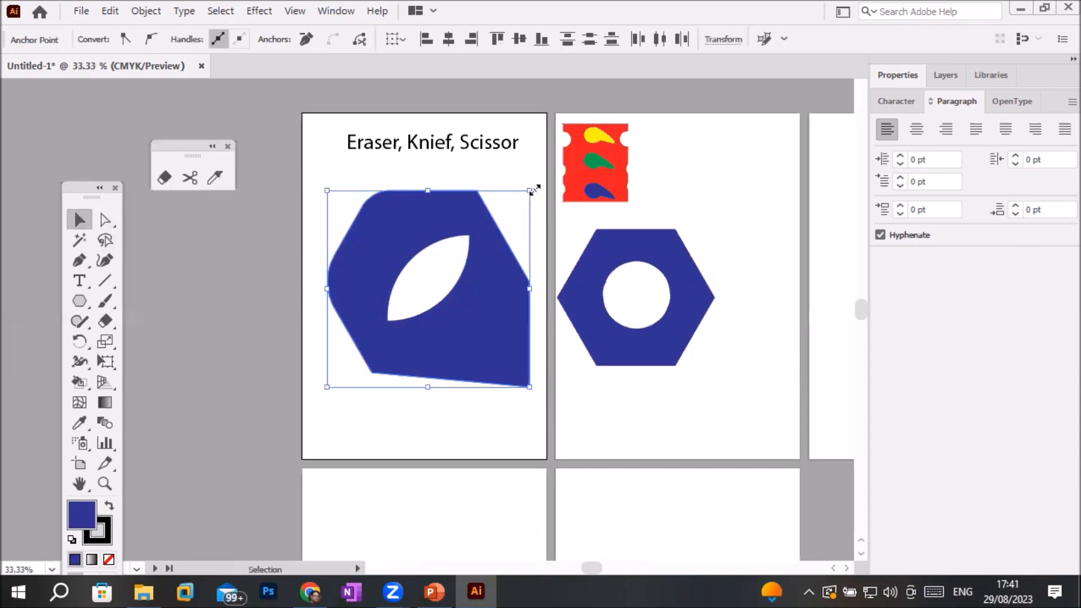
left_click_drag(533, 179, 482, 206)
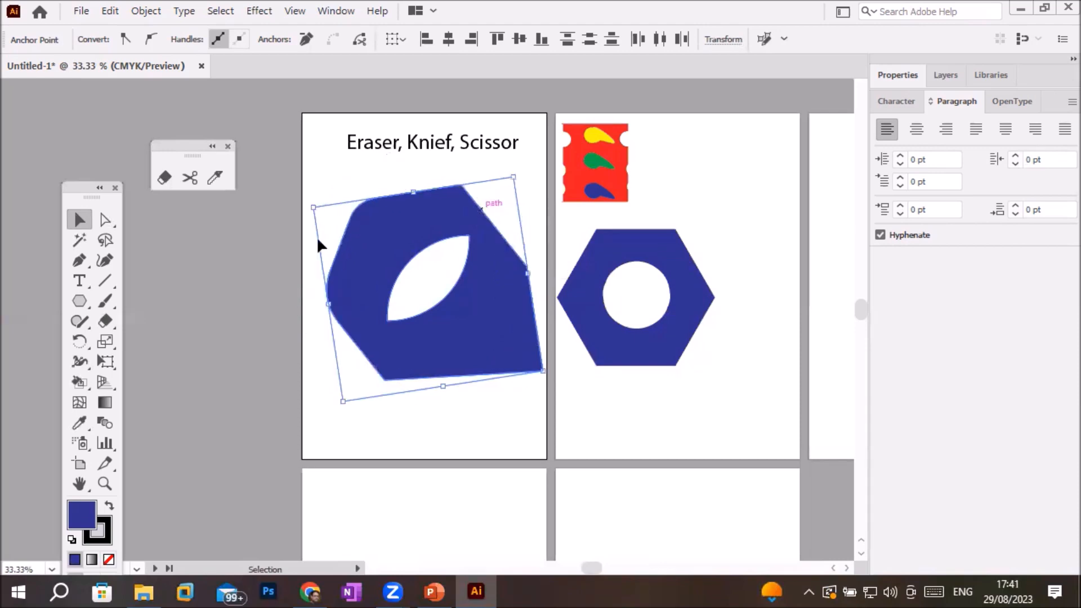
Reshape the lower-right curve of the leaf-shaped hole inward with its direction handles and deselect the shape
left_click(105, 220)
left_click(427, 285)
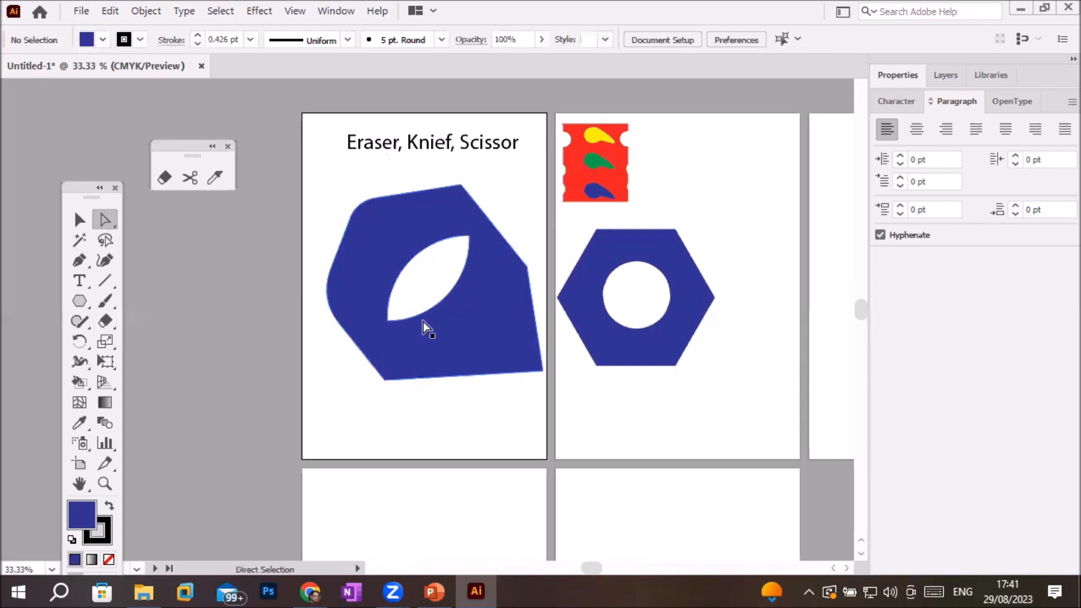
left_click(426, 314)
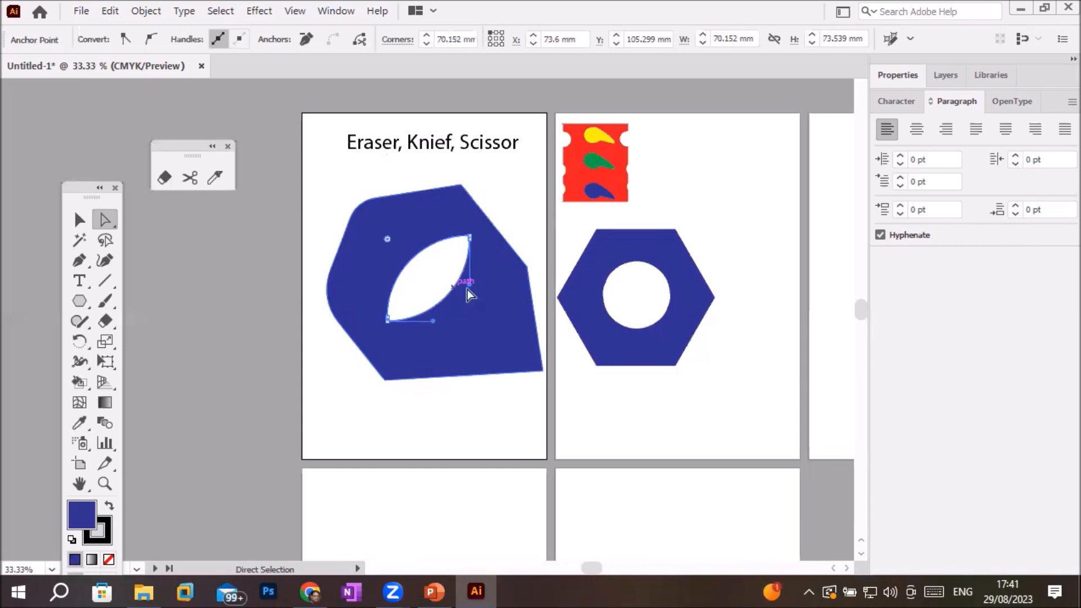
left_click_drag(471, 288, 447, 266)
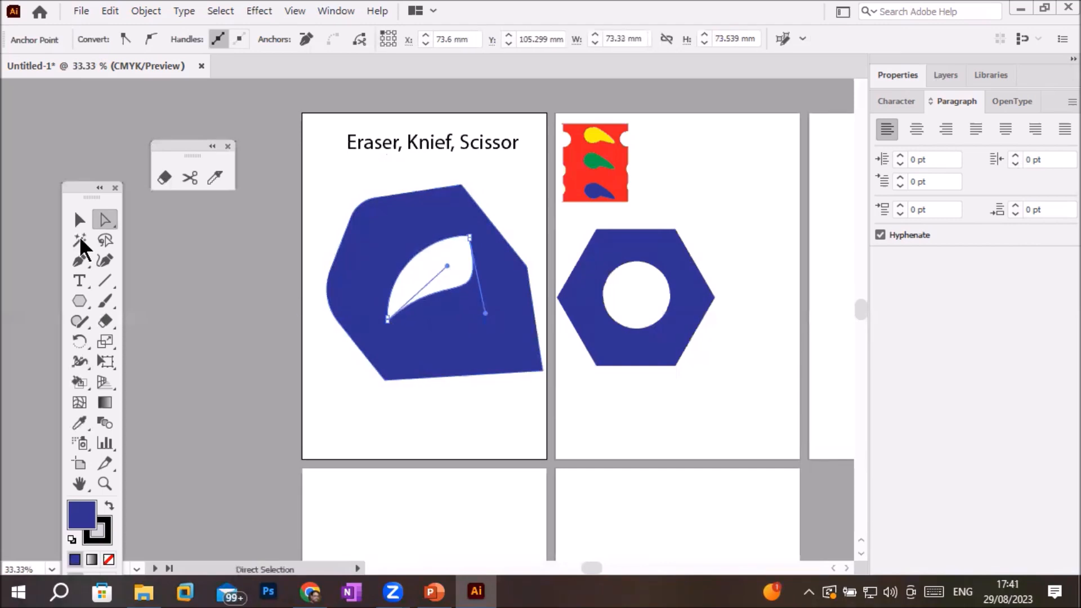
left_click(83, 220)
left_click(265, 325)
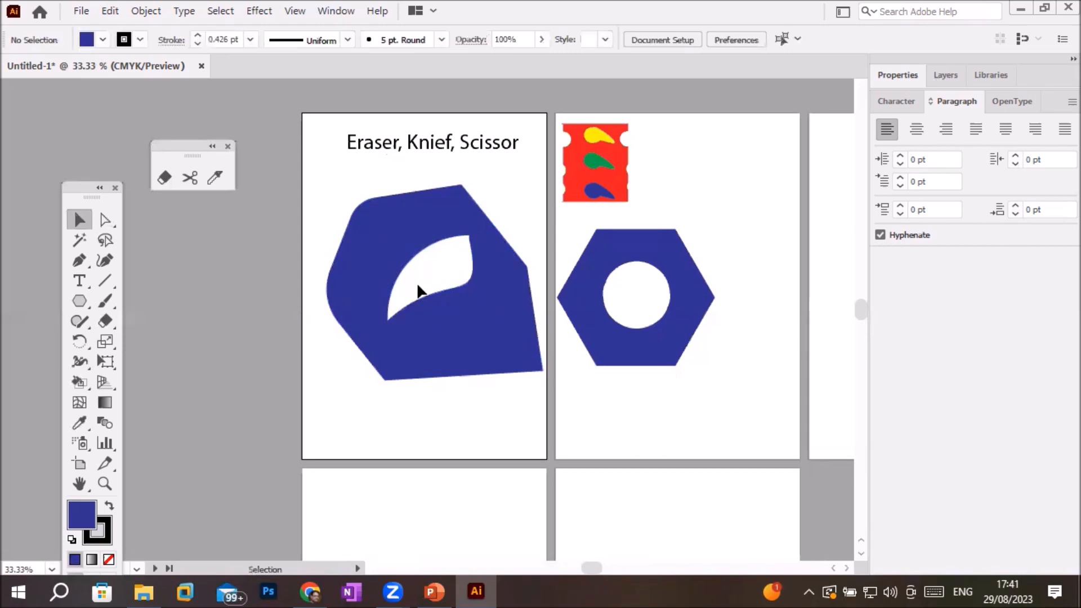
left_click(78, 381)
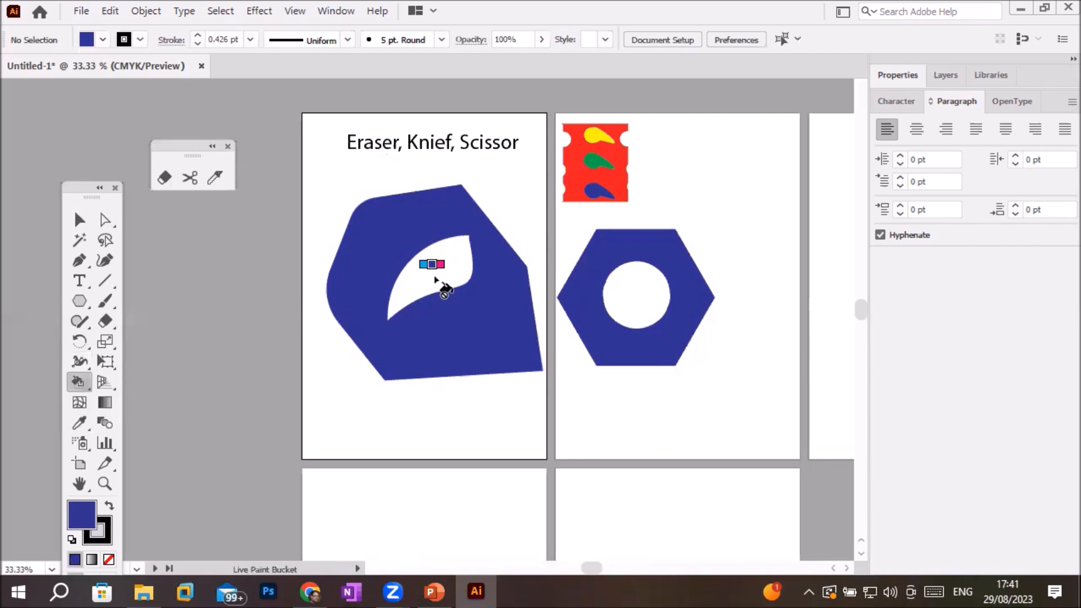
key("Right")
key("Right")
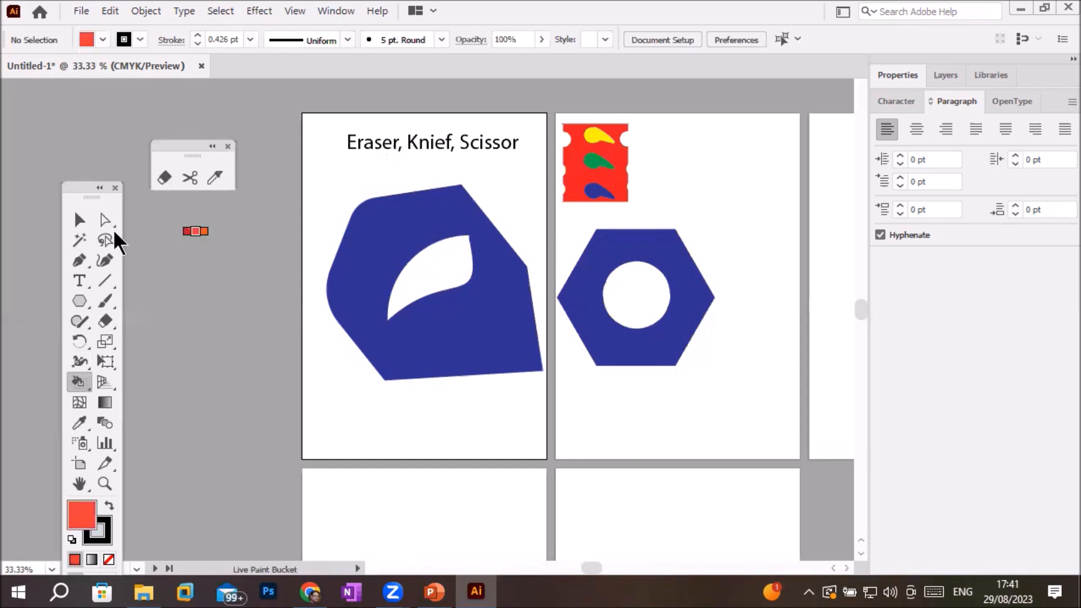
Make the reshaped hexagon a Live Paint group and fill its hole with pink using the Live Paint Bucket
left_click(78, 219)
left_click(372, 239)
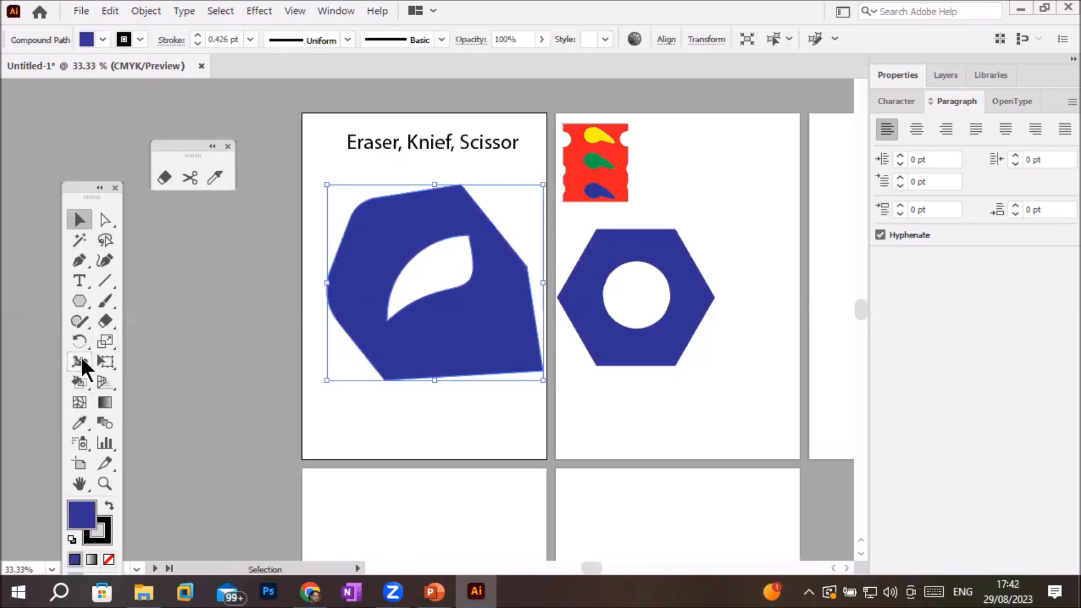
left_click(78, 382)
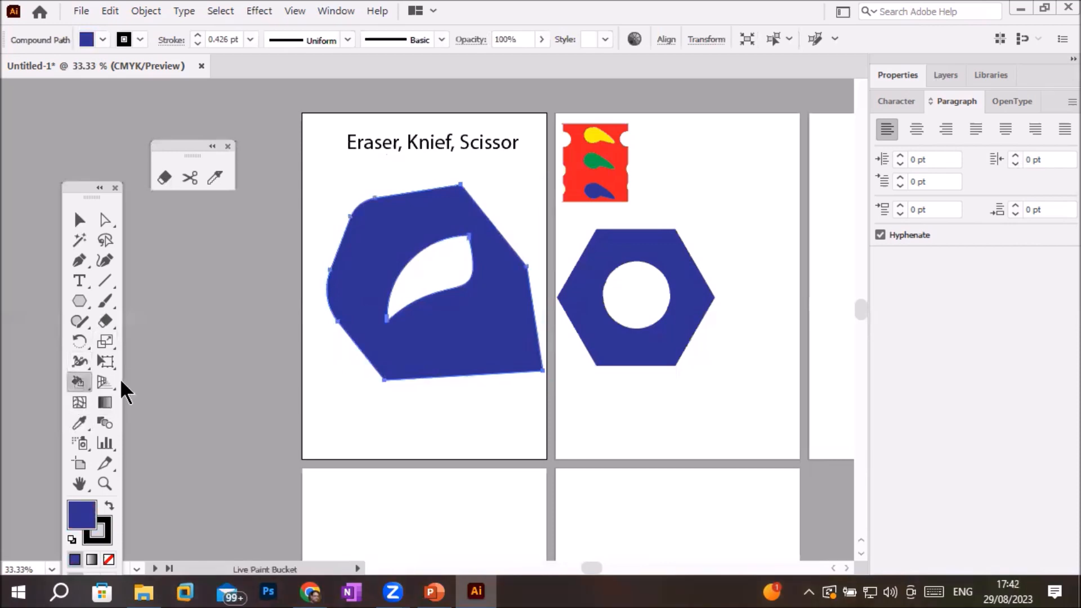
key("Right")
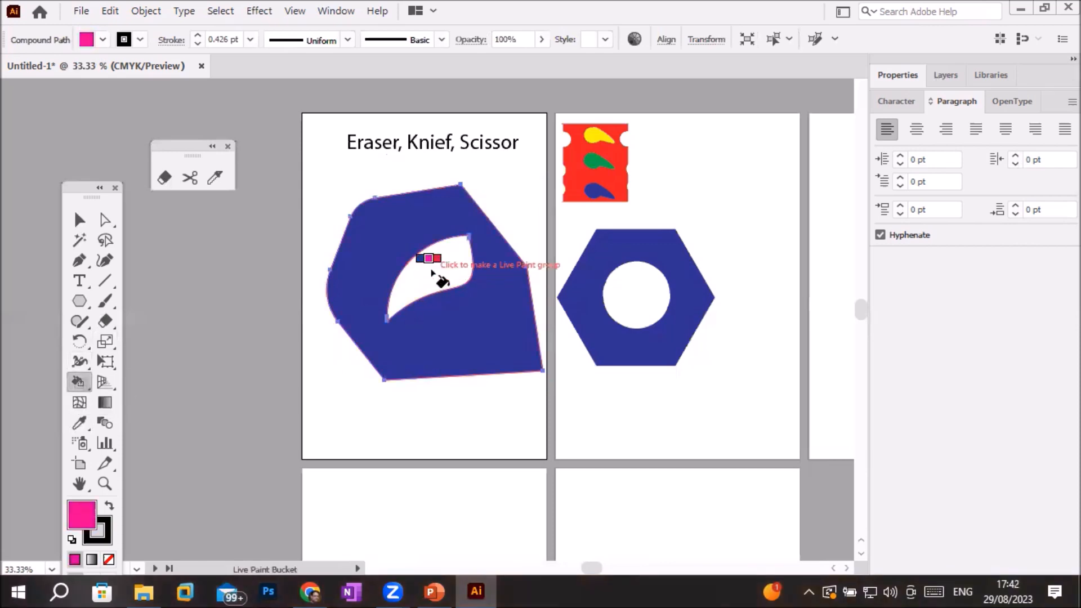
left_click(431, 272)
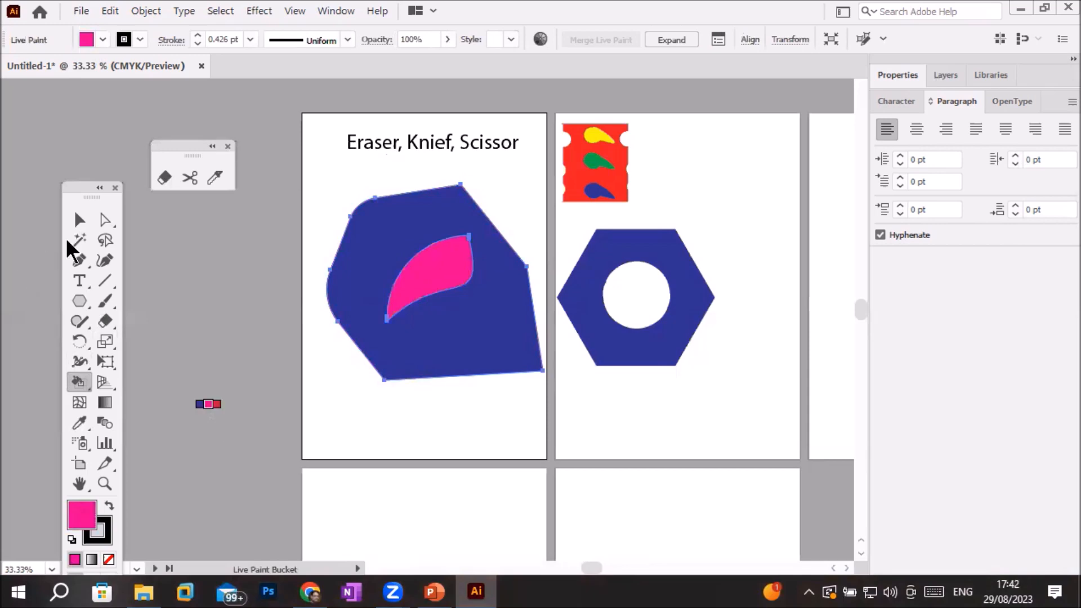
Scale the Live Paint group down to about half size and move it beside the red ticket on the second artboard
left_click(80, 219)
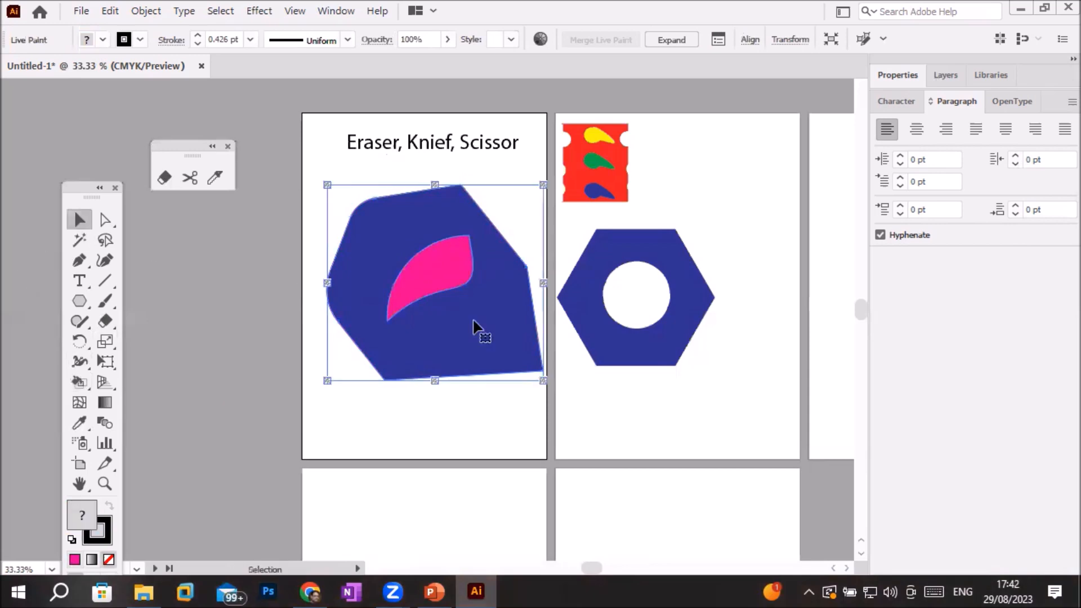
left_click_drag(544, 380, 454, 291)
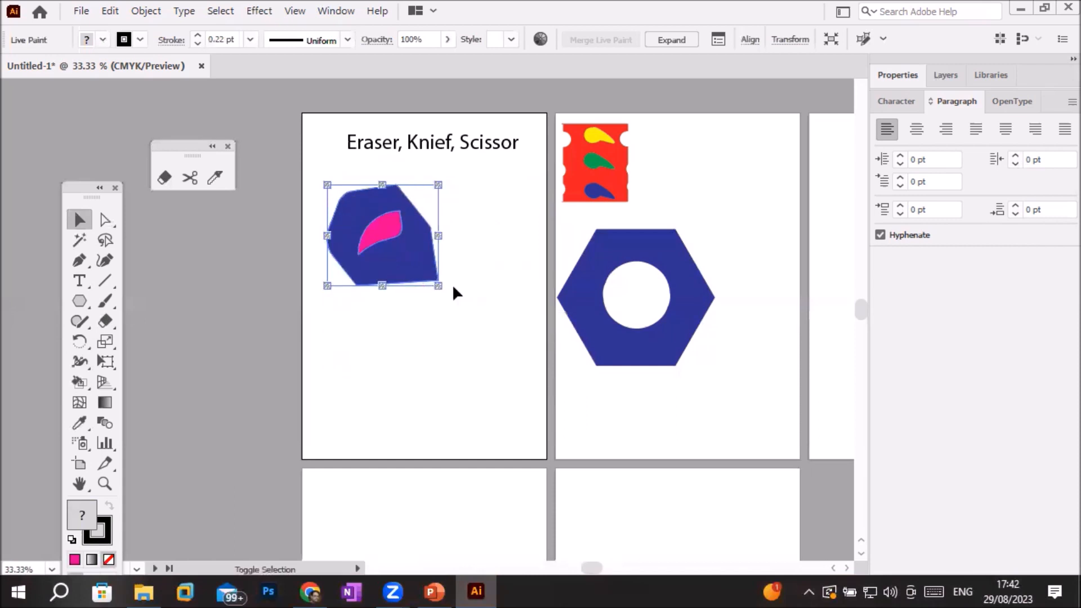
mouse_move(397, 255)
left_mouse_down()
mouse_move(725, 226)
mouse_move(748, 196)
mouse_move(532, 260)
left_mouse_up()
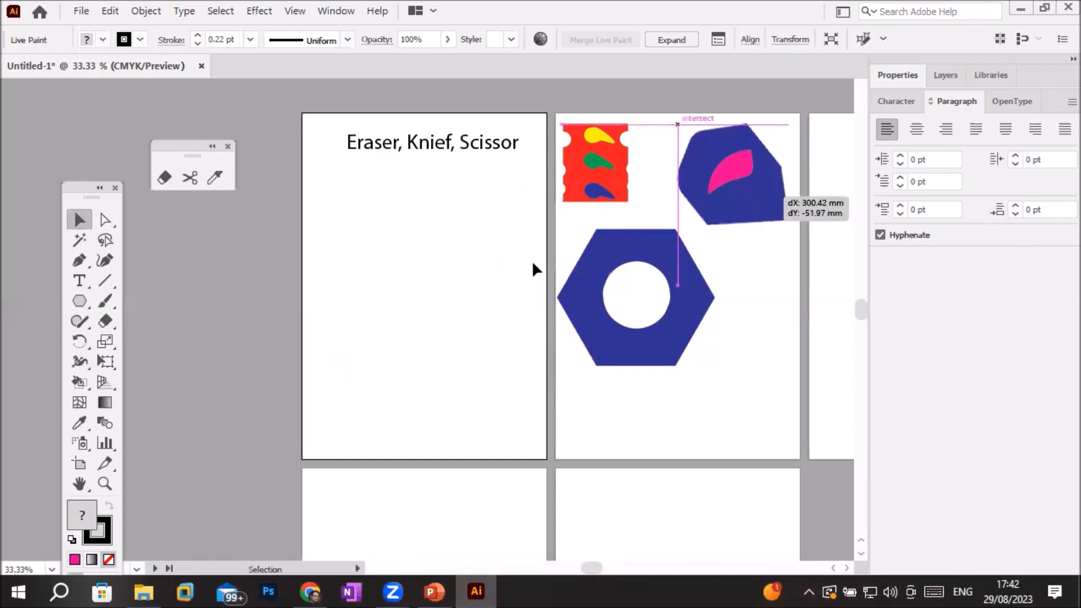
Draw a large pink hexagon with the Polygon tool and center it below the title on the first artboard
left_click(80, 299)
left_click_drag(353, 230, 416, 321)
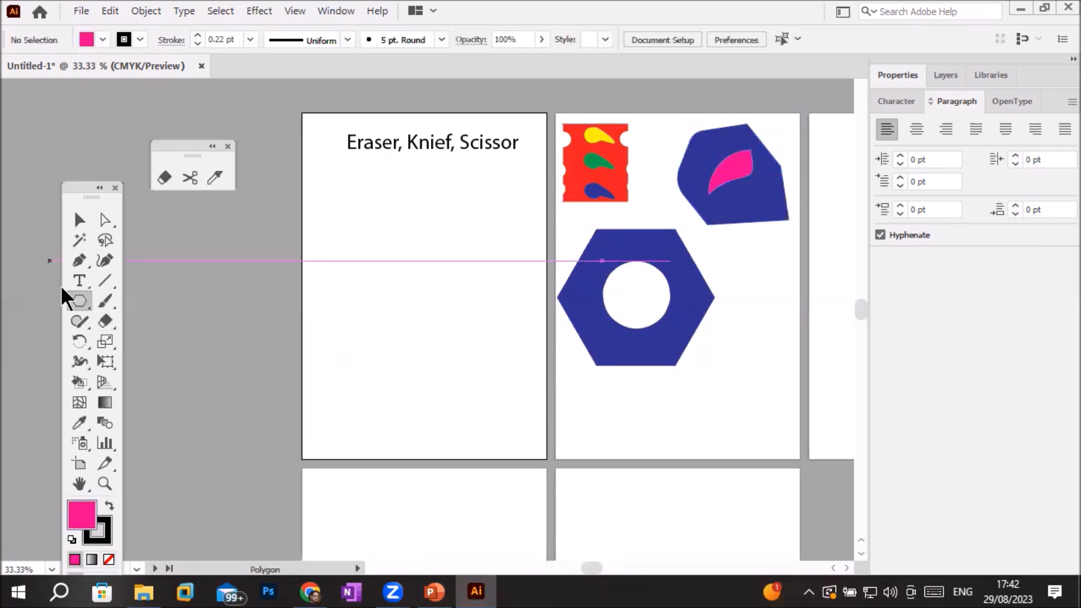
left_click(80, 299)
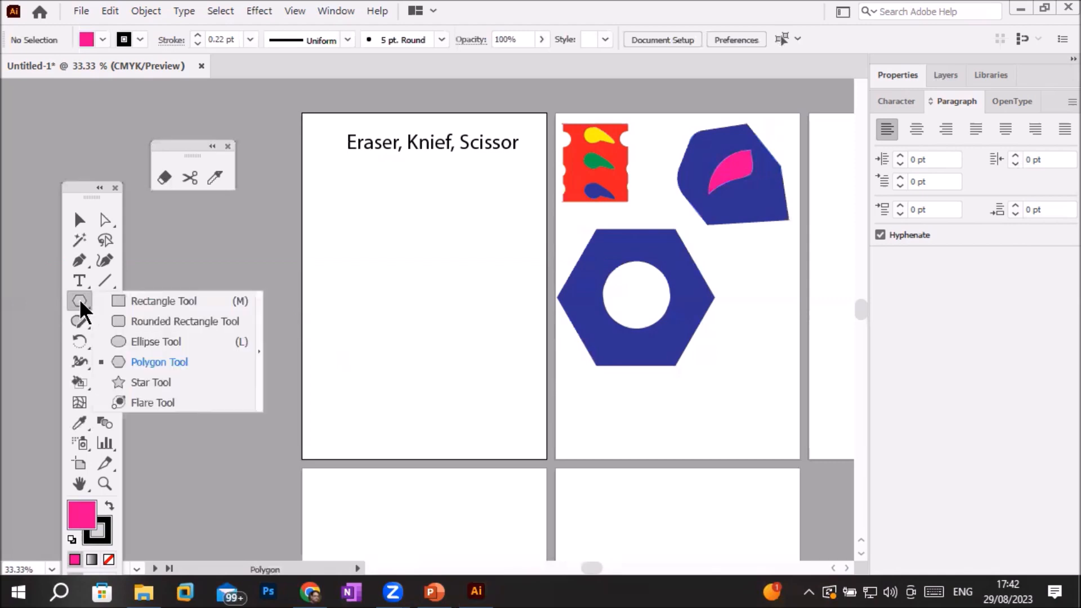
left_click(167, 362)
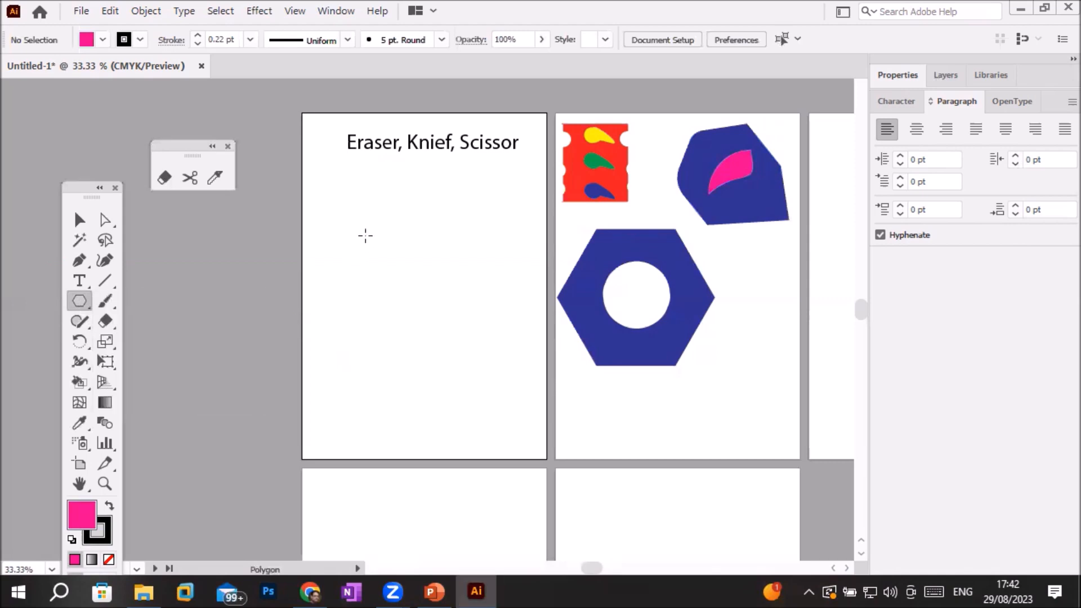
left_click(80, 301)
left_click(167, 362)
left_click_drag(360, 229, 523, 381)
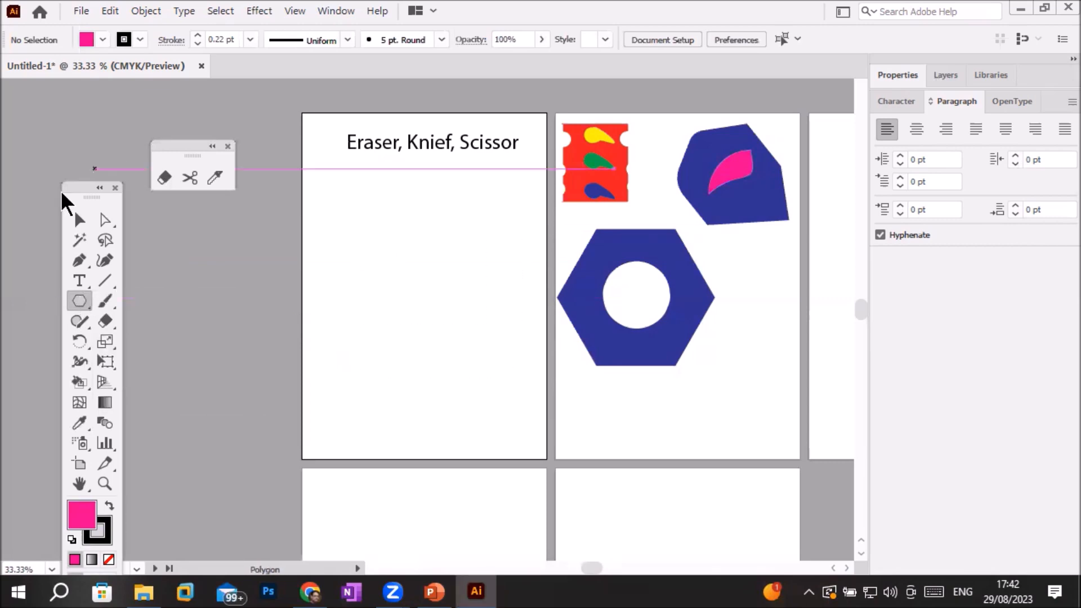
left_click_drag(353, 211, 406, 299)
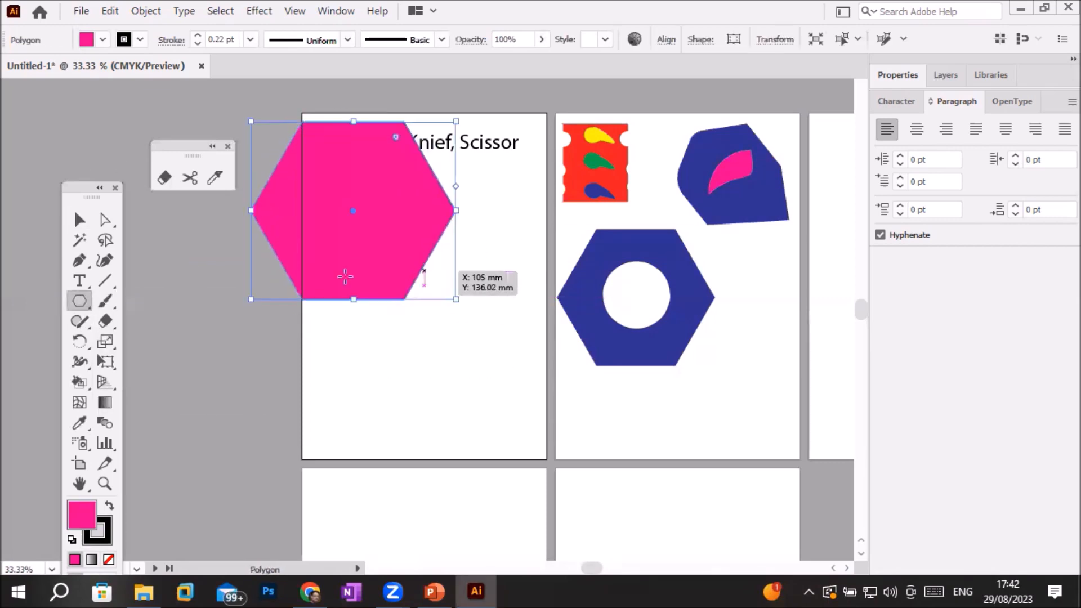
left_click(79, 220)
left_click_drag(368, 248, 447, 328)
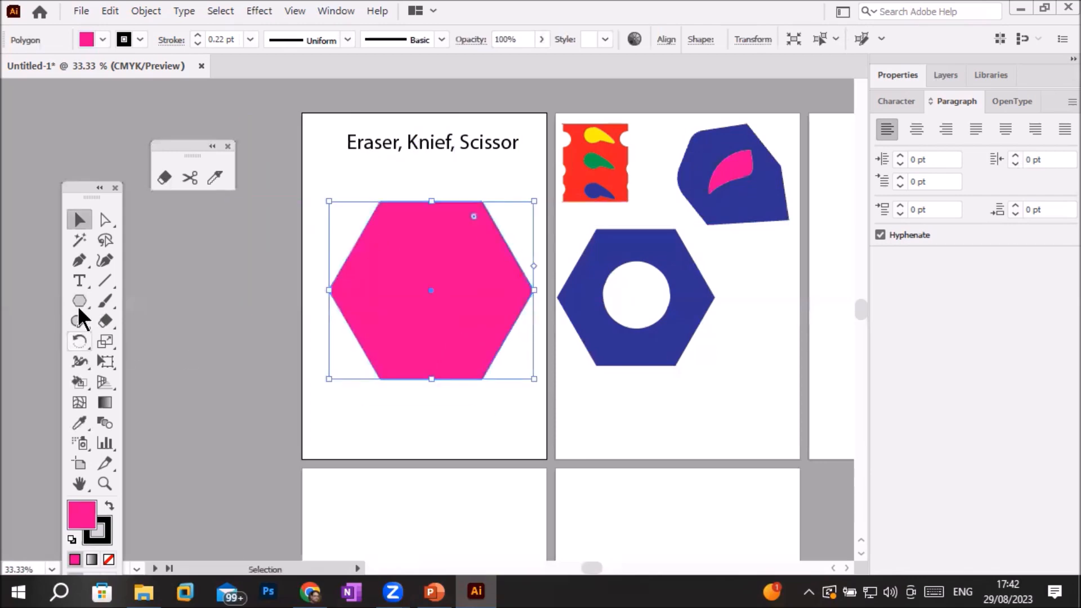
Try erasing four straight vertical slots inside the pink hexagon with the Eraser tool, and undo the cuts
left_click(106, 320)
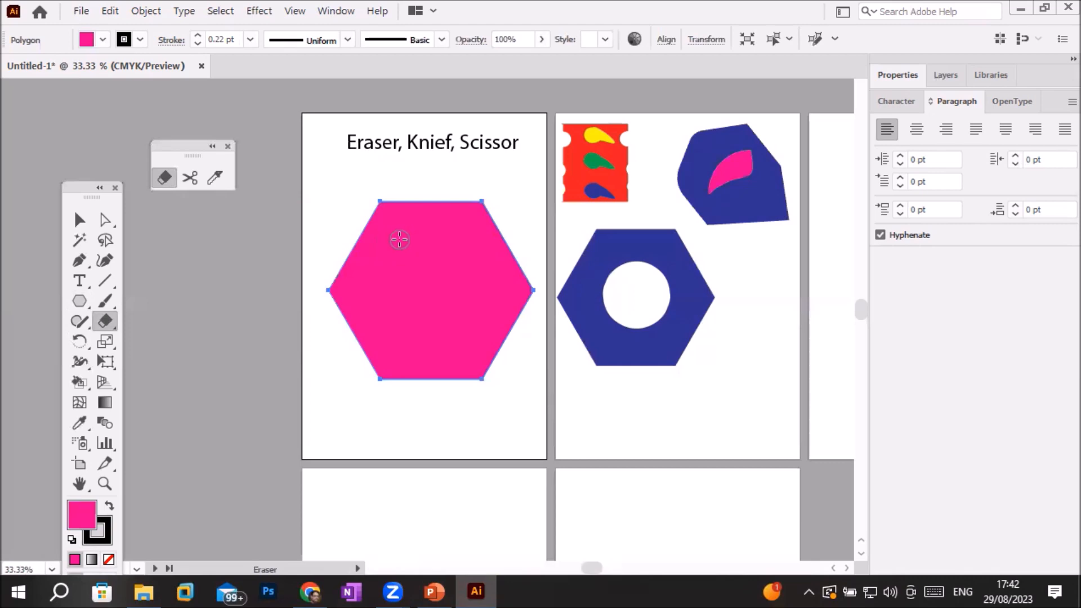
left_click_drag(396, 241, 390, 345)
key("ctrl+z")
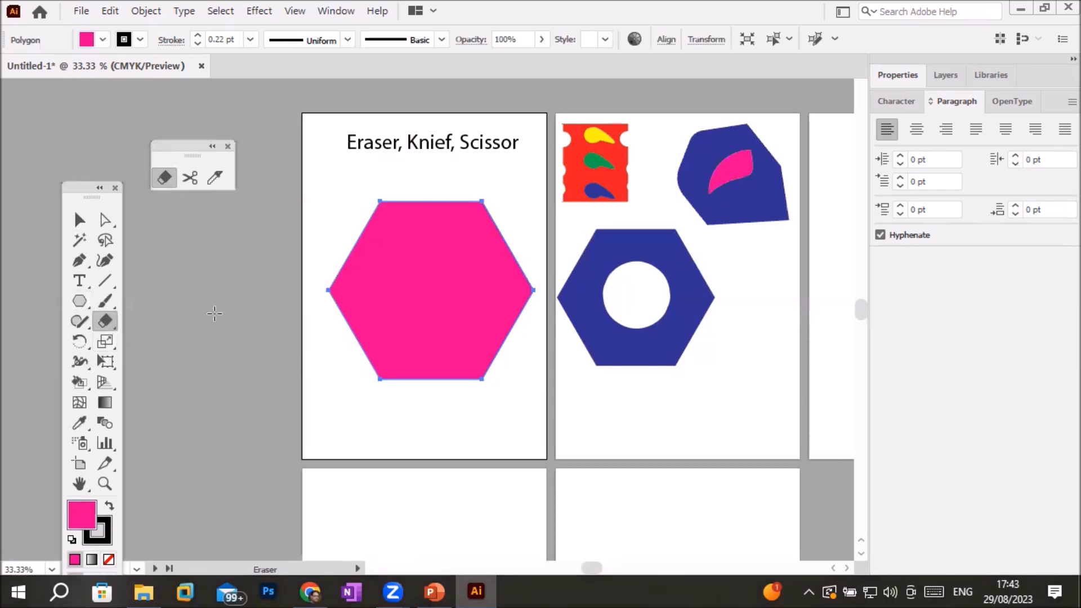
left_click_drag(394, 237, 401, 360)
left_click_drag(454, 237, 458, 363)
left_click_drag(505, 259, 505, 318)
left_click_drag(345, 281, 356, 312)
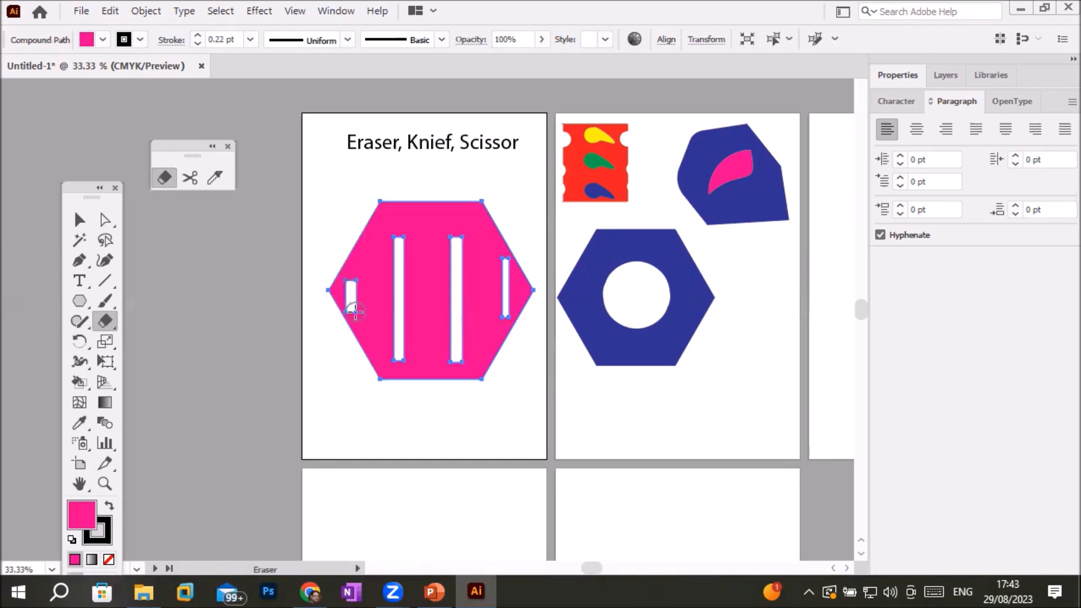
key("ctrl+z")
key("ctrl+z")
key("ctrl+z")
key("ctrl+z")
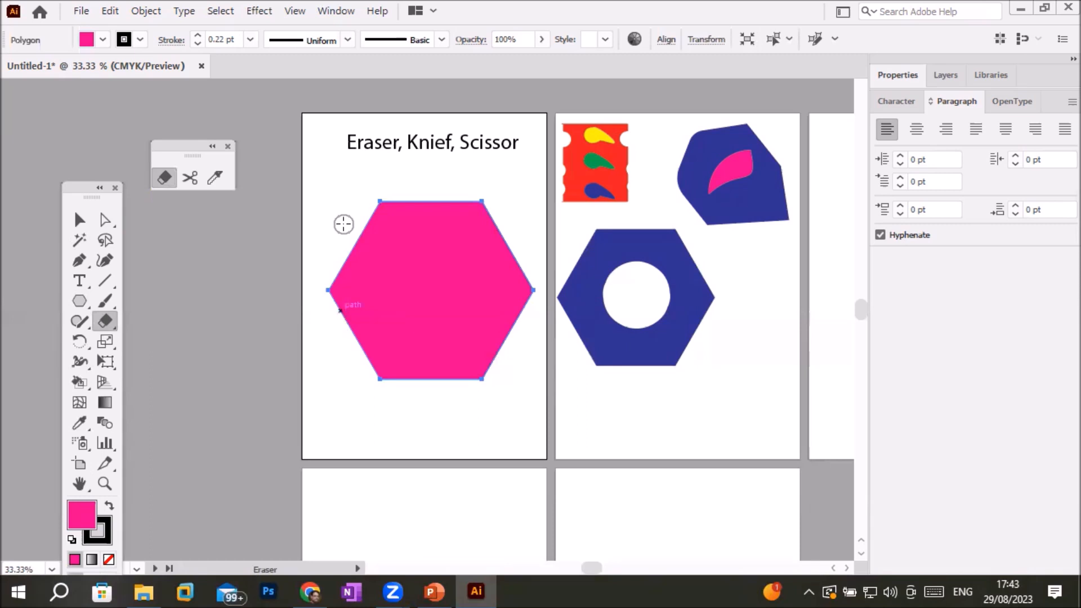
Erase an inward-curving strip through each side of the pink hexagon and a rounded notch in its bottom edge
left_click_drag(345, 224, 346, 350)
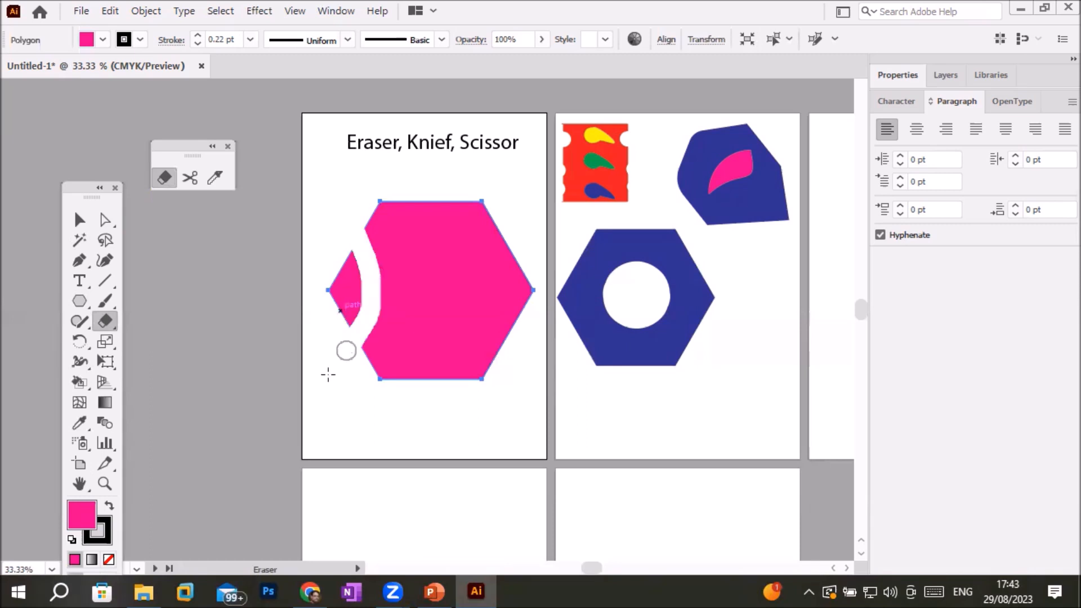
mouse_move(495, 228)
left_mouse_down()
mouse_move(516, 352)
mouse_move(541, 377)
left_mouse_up()
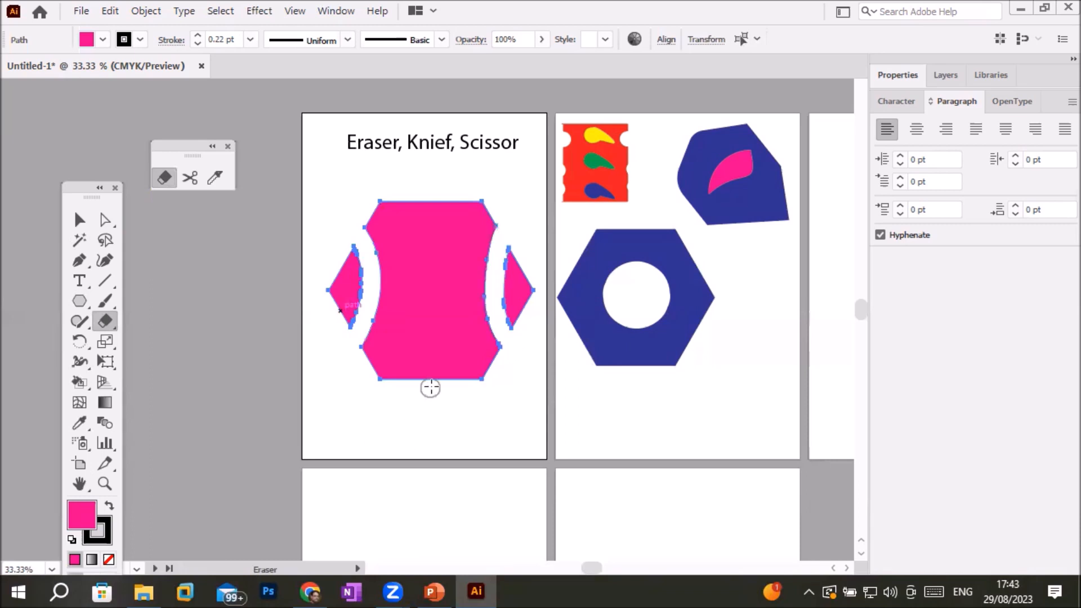
mouse_move(429, 383)
left_mouse_down()
mouse_move(425, 367)
mouse_move(429, 394)
mouse_move(419, 372)
mouse_move(434, 358)
mouse_move(440, 410)
left_mouse_up()
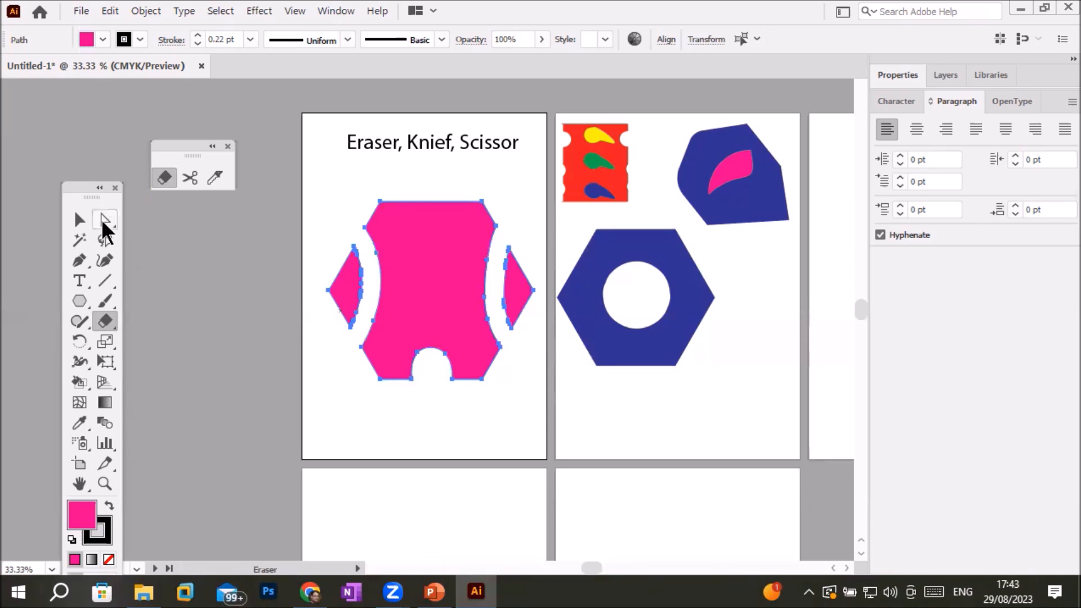
Try filling all the cut hexagon pieces with dark blue, and undo the color change
left_click(79, 219)
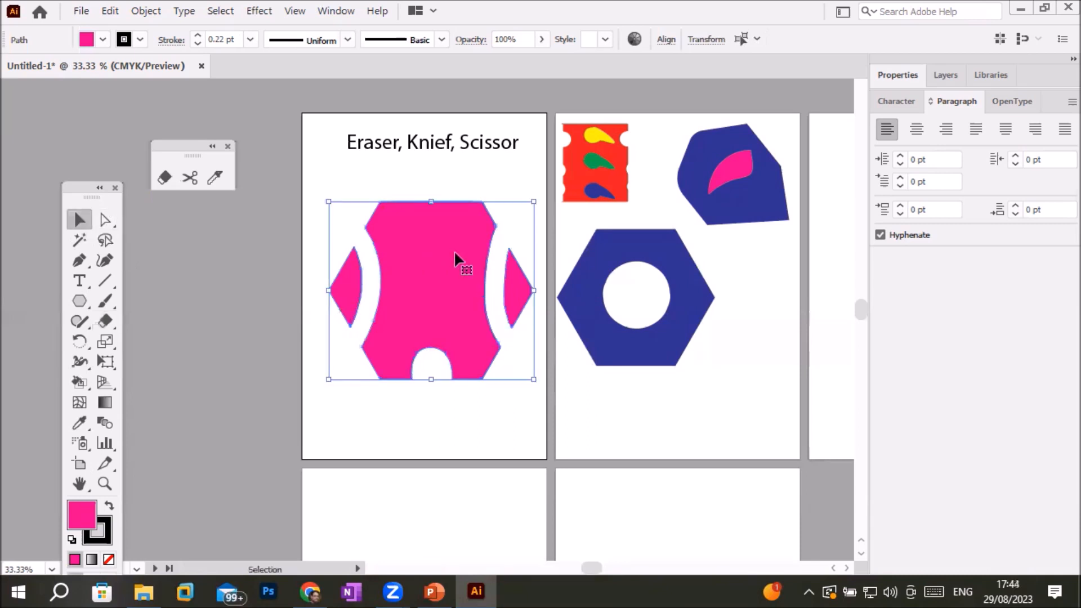
left_click(516, 304)
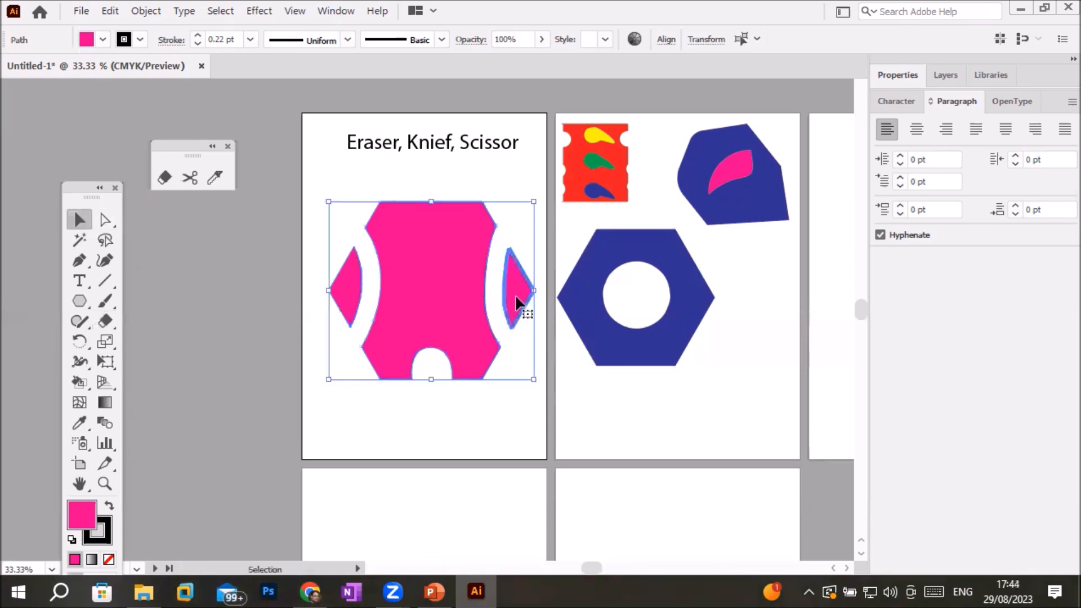
left_click(359, 304)
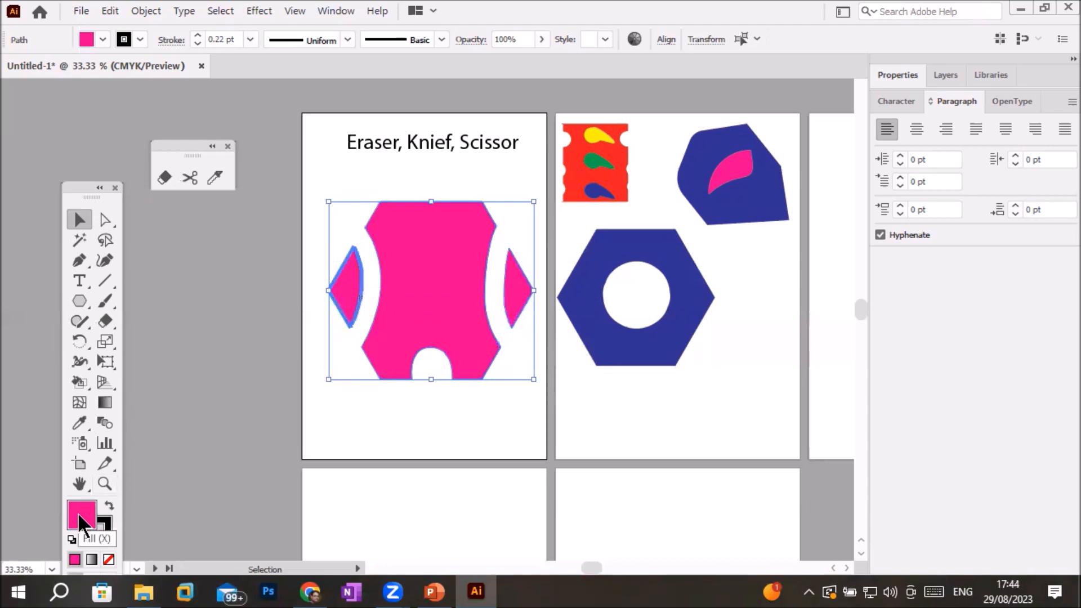
left_click(101, 44)
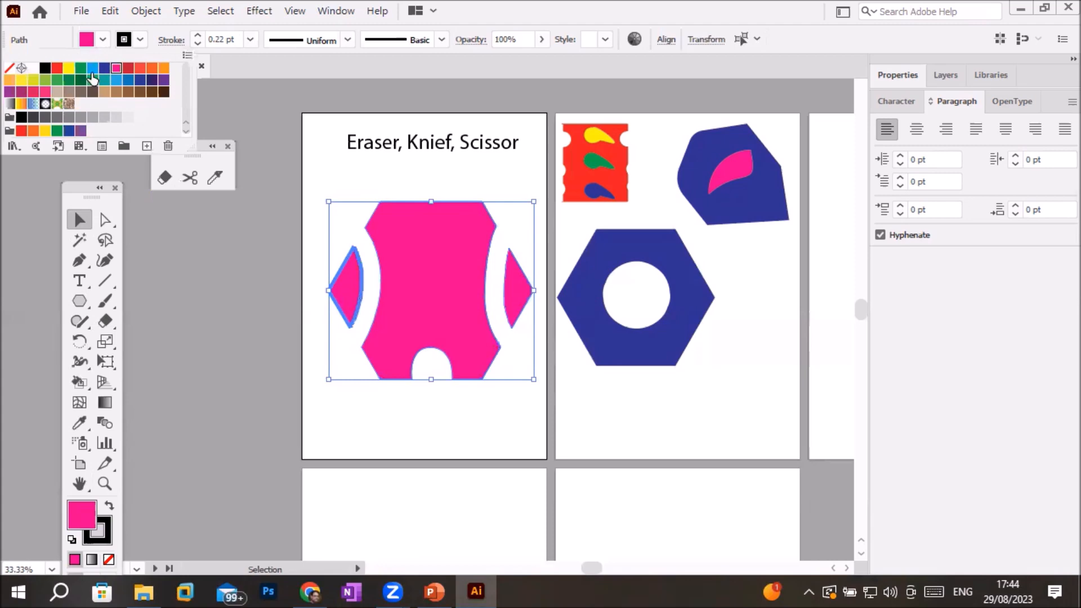
left_click(367, 222)
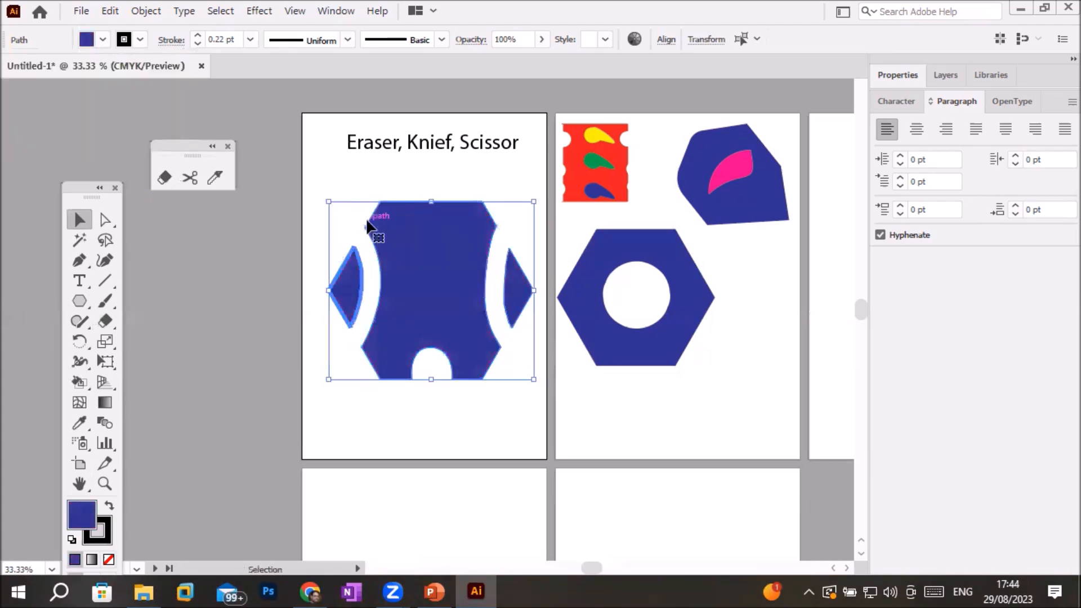
key("ctrl+z")
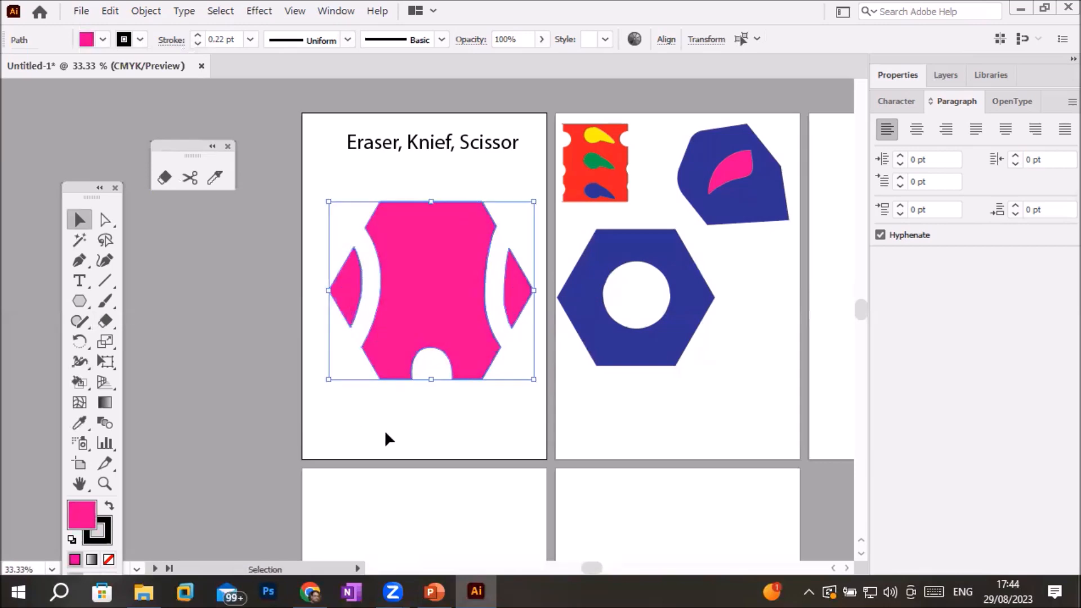
Select only the two small side pieces of the cut hexagon, fill them with dark blue and deselect
left_click(419, 366)
right_click(426, 282)
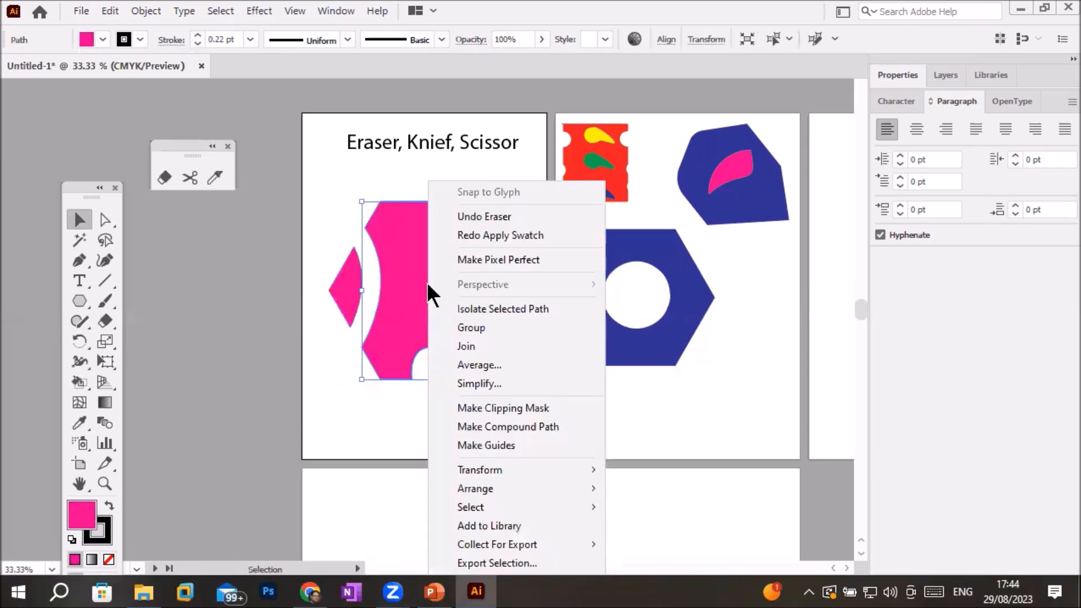
left_click(346, 292)
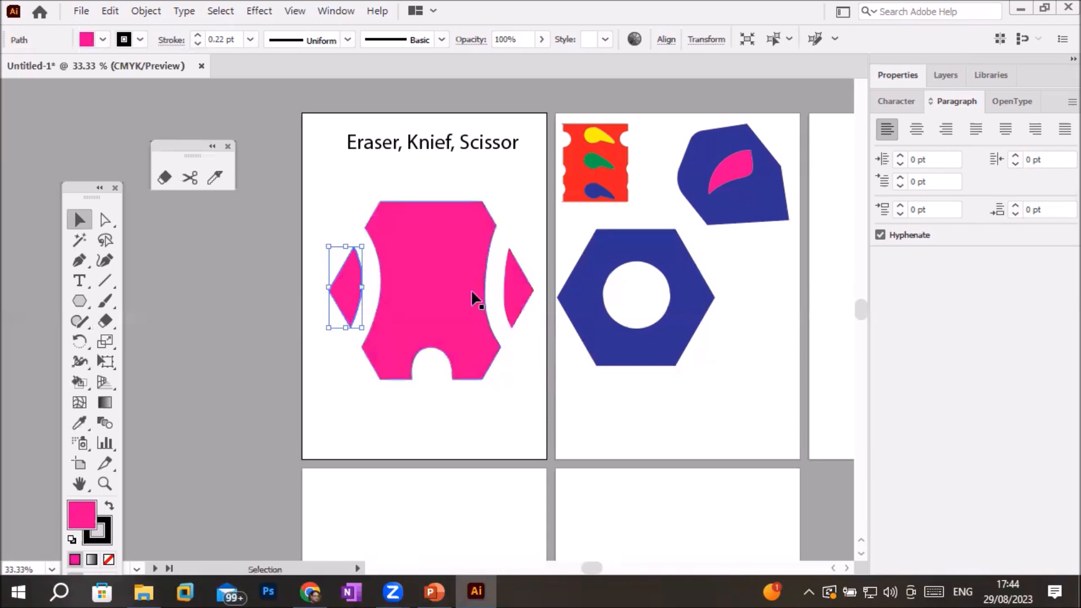
left_click(516, 288)
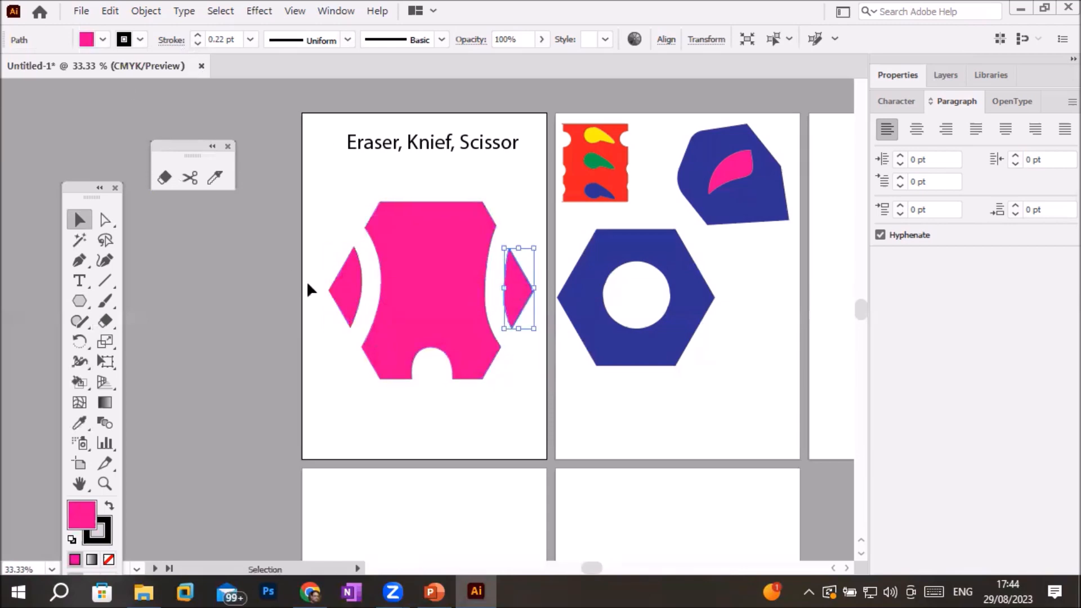
left_click(342, 291, "shift")
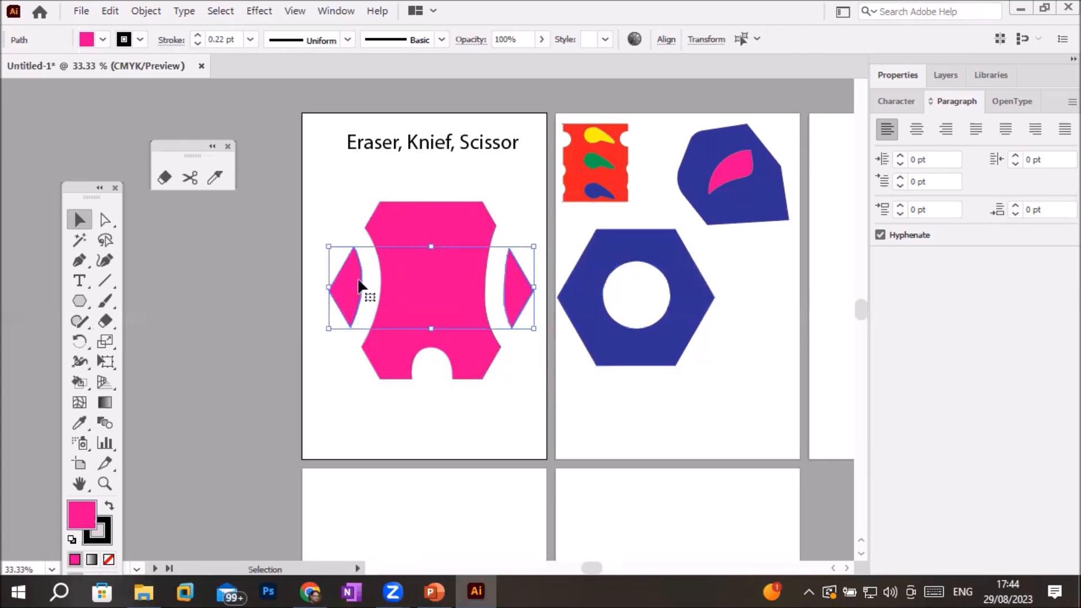
left_click(102, 40)
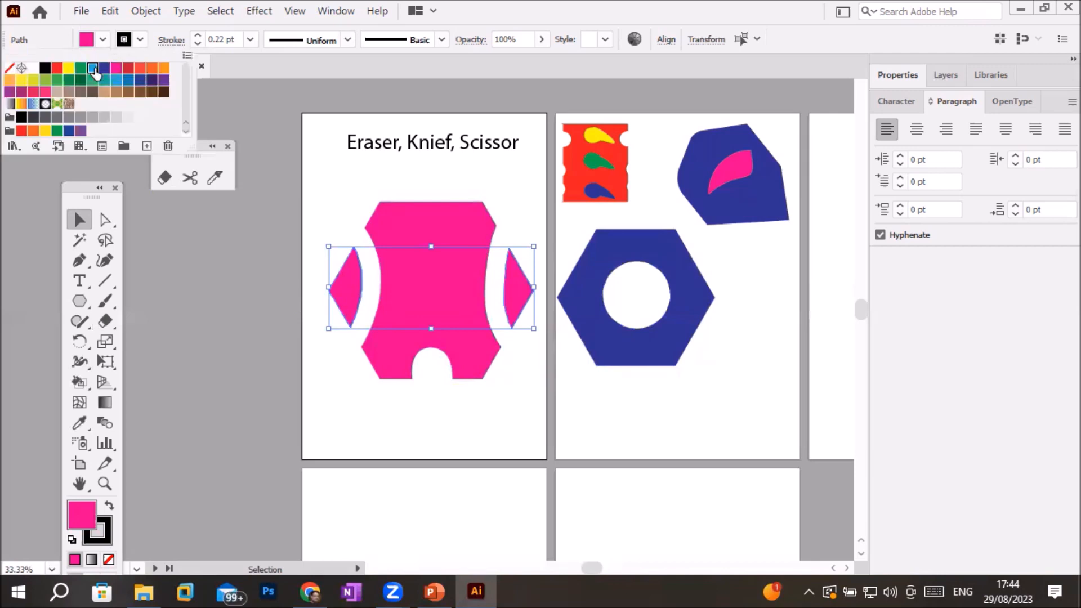
left_click(94, 69)
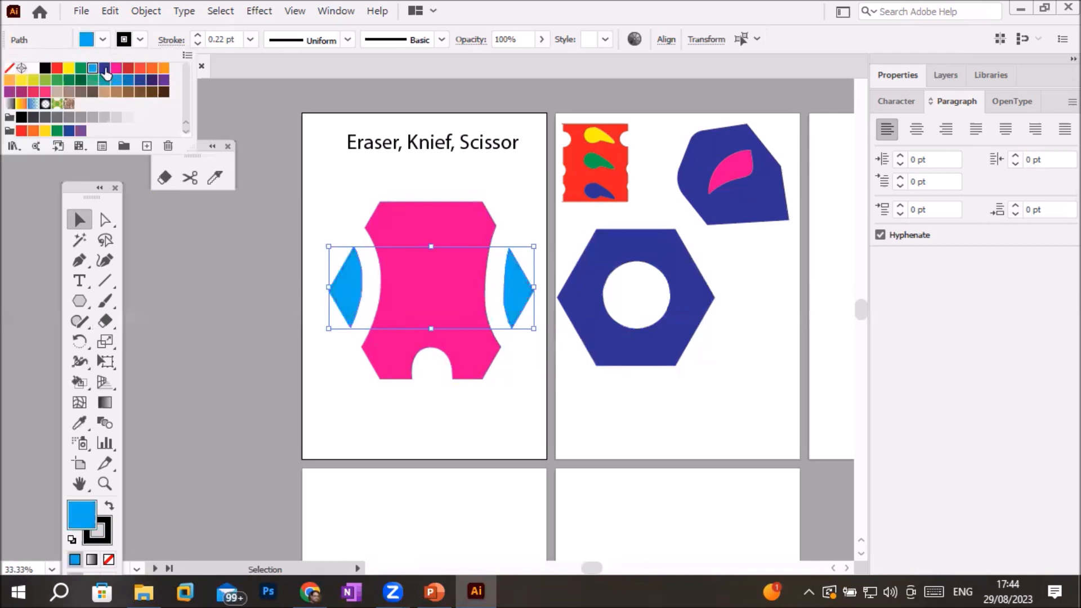
left_click(104, 69)
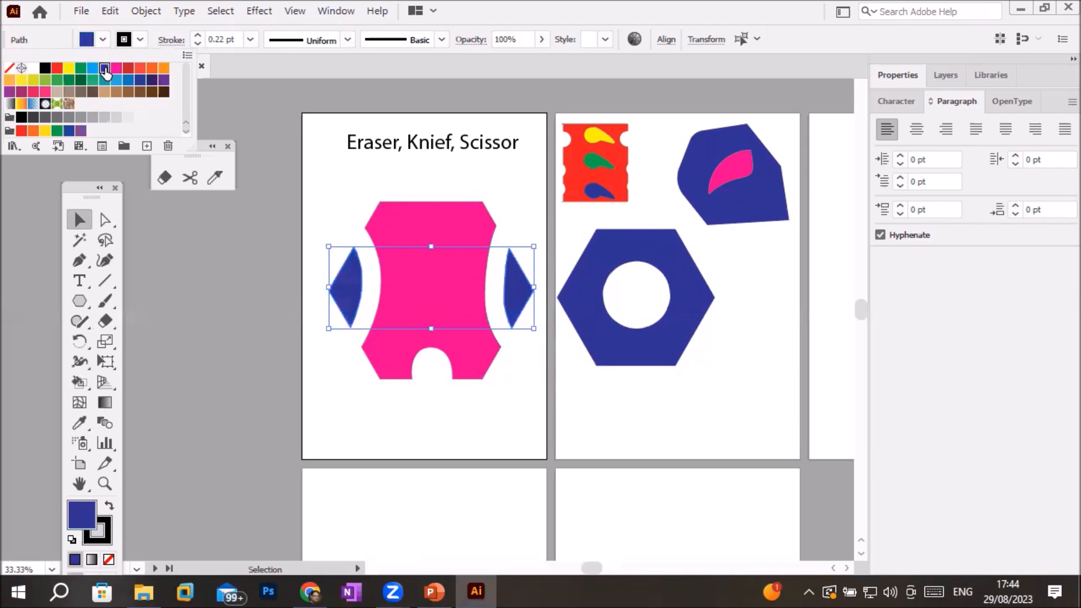
left_click(434, 221)
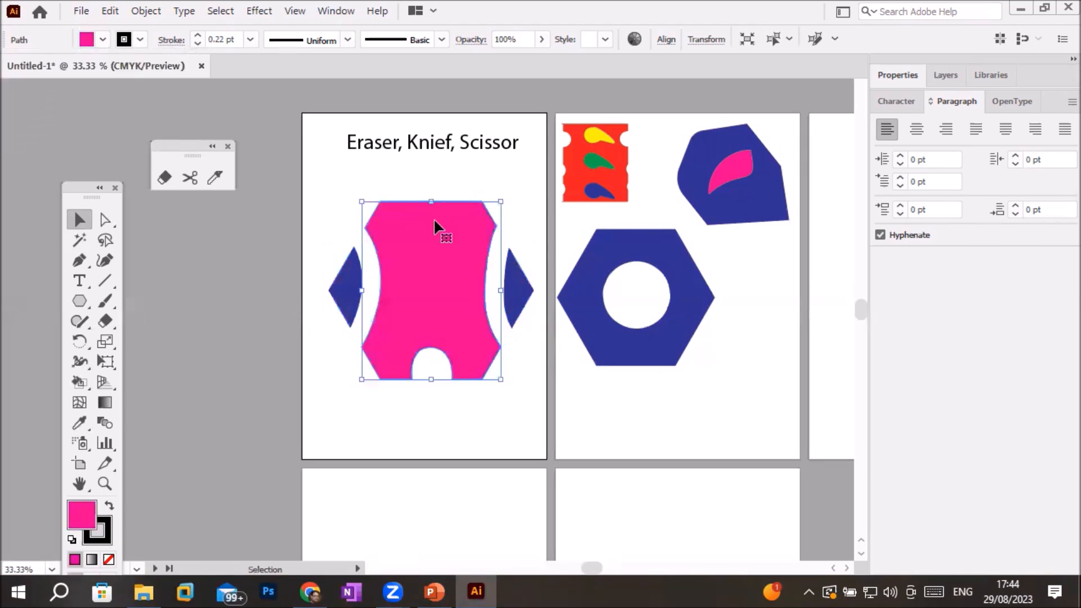
left_click(448, 425)
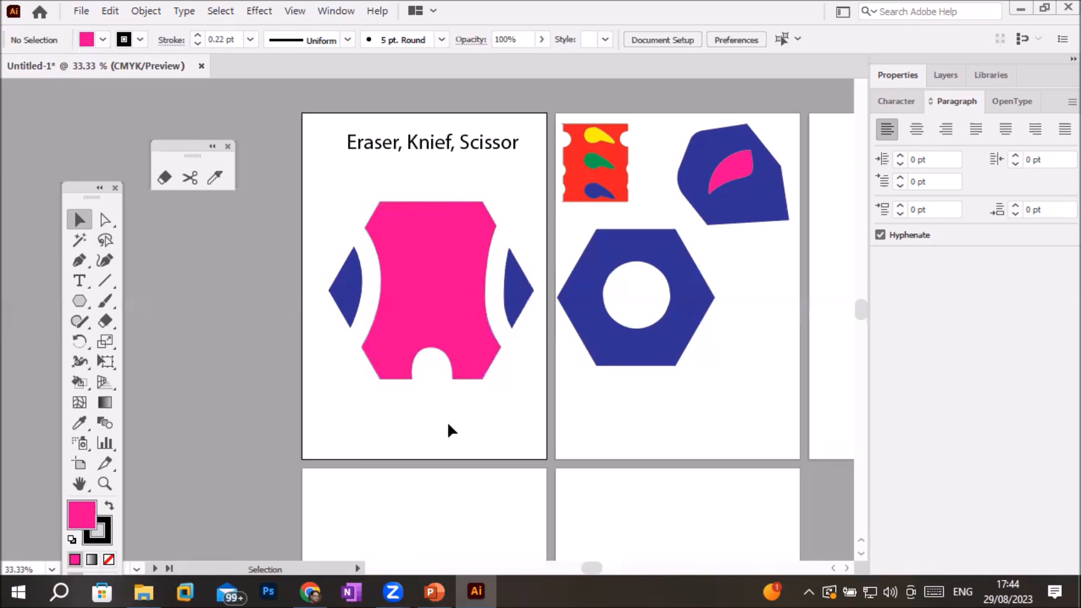
Group the pink center piece with both blue side pieces and move the group below the blue hexagon on the second artboard
left_click(451, 275)
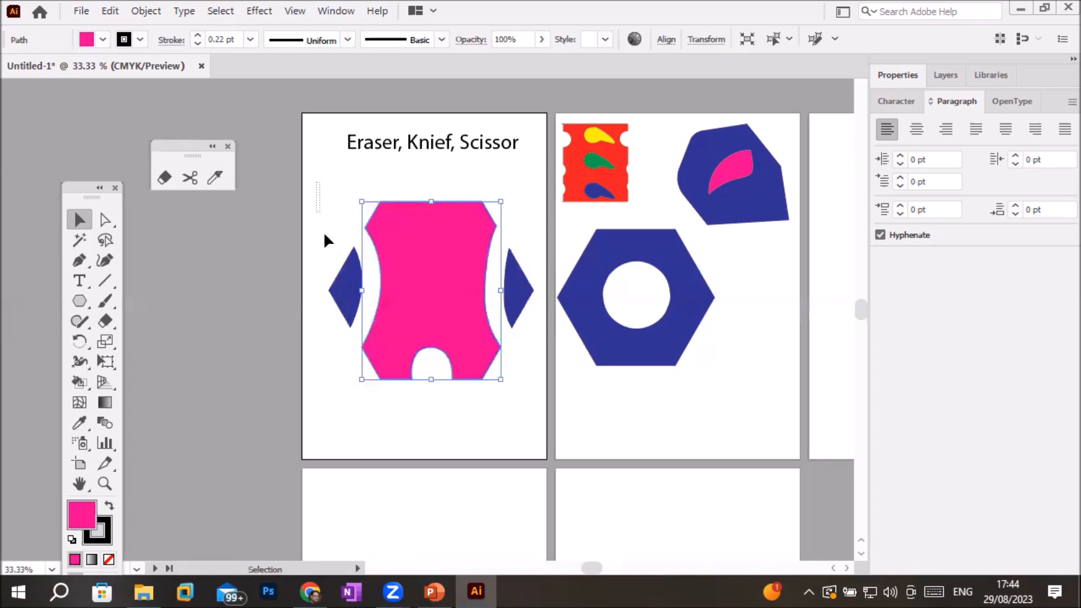
left_click_drag(498, 420, 535, 430)
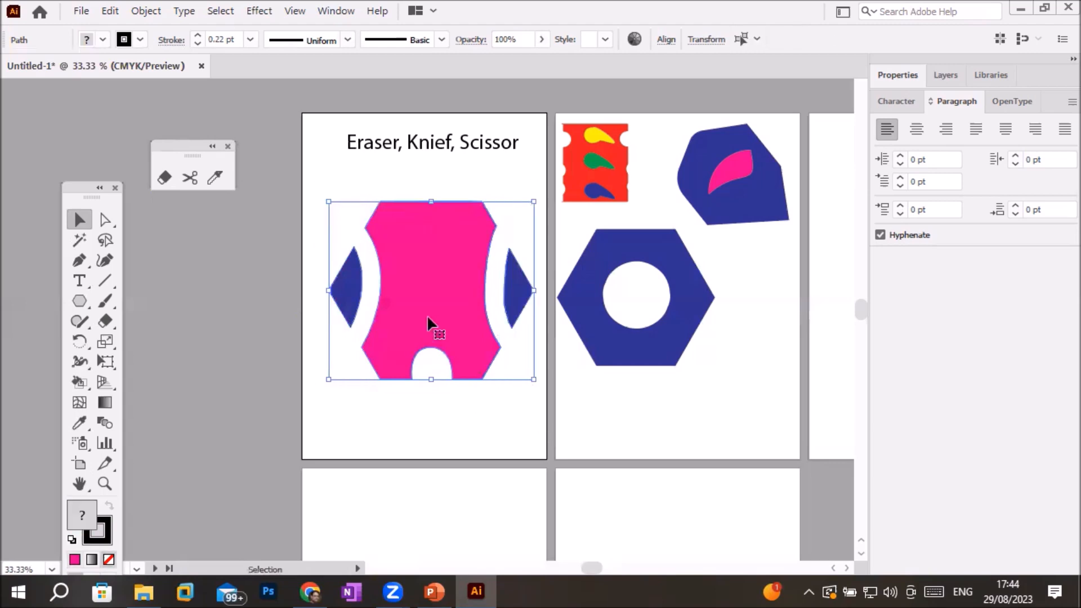
right_click(429, 326)
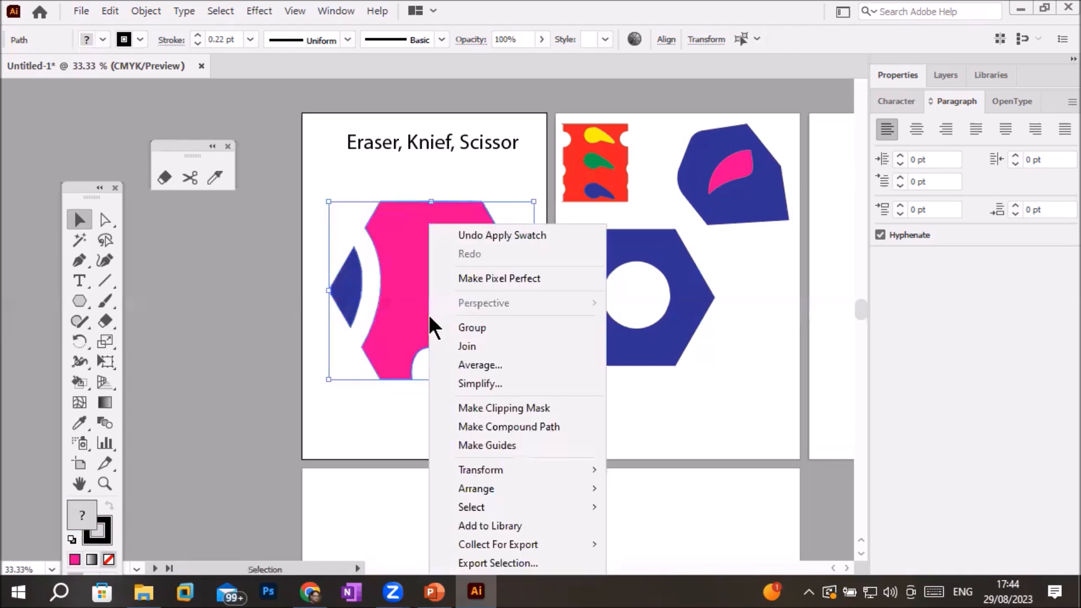
left_click(473, 328)
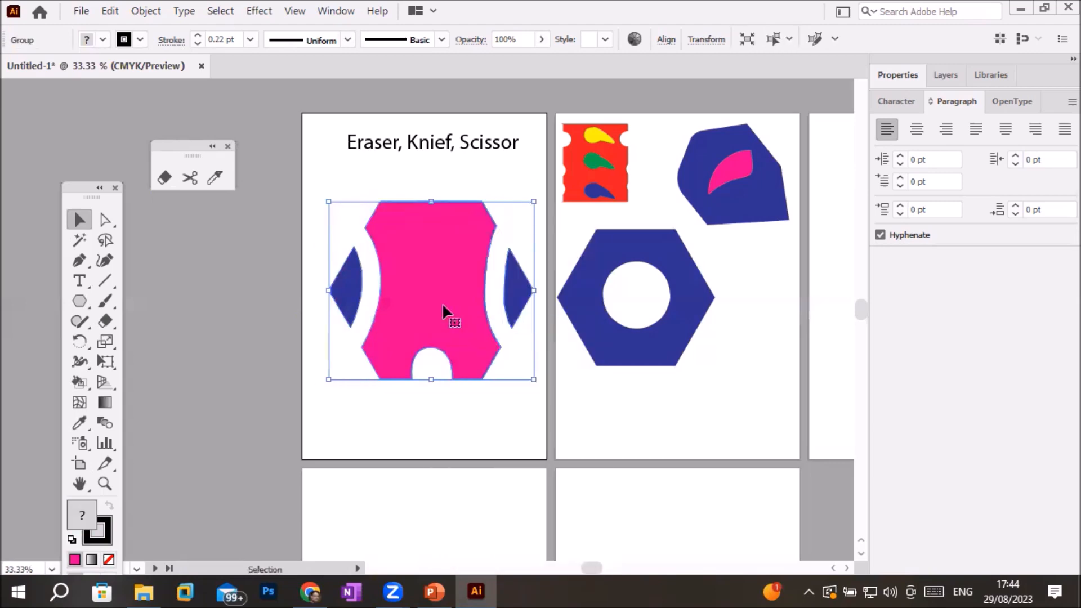
left_click_drag(442, 306, 699, 488)
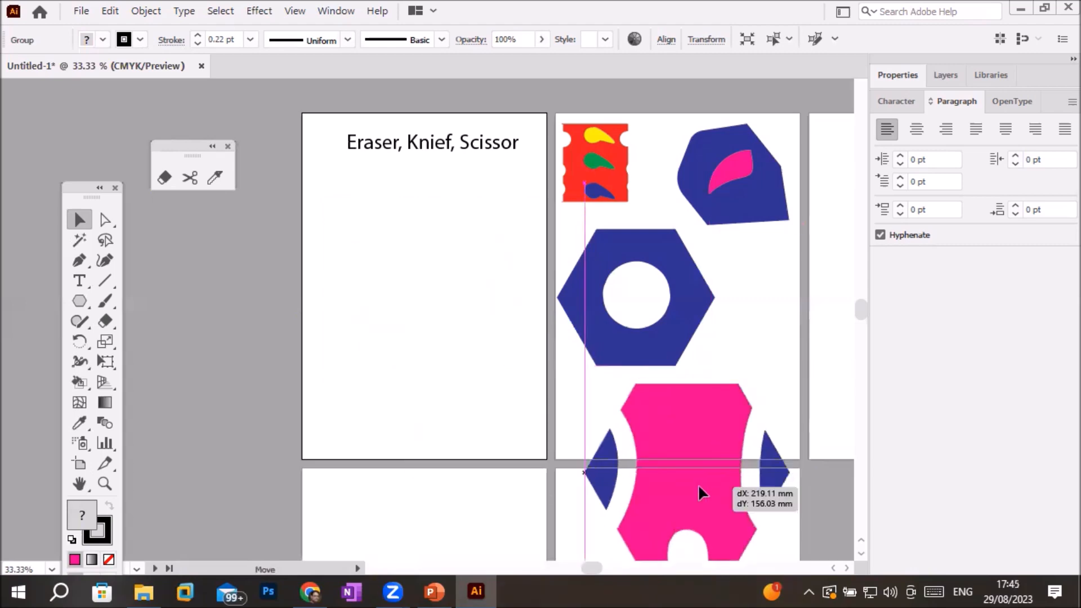
left_click_drag(698, 484, 698, 484)
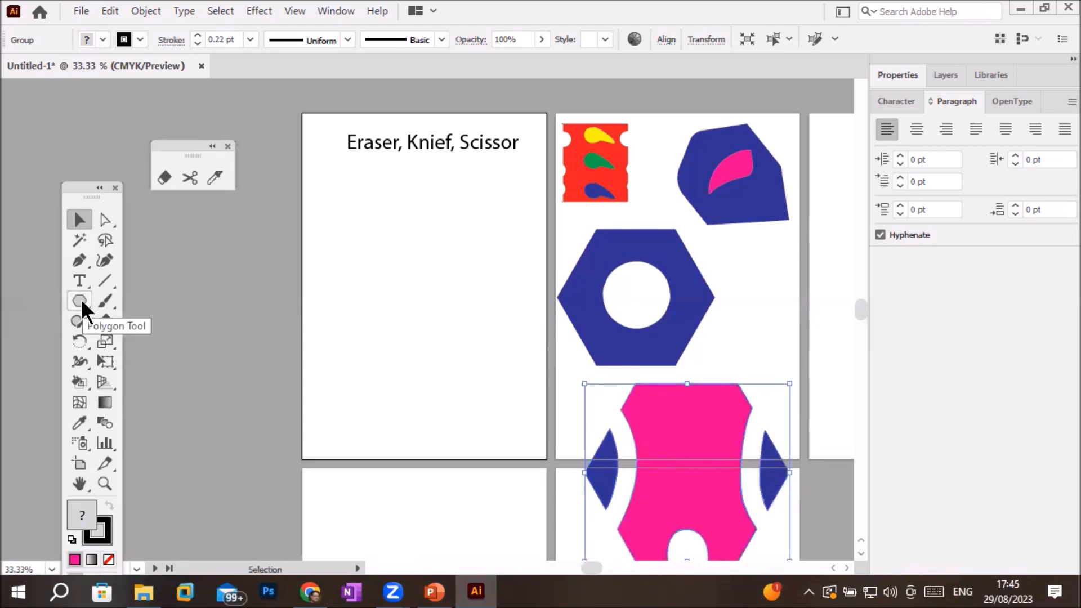
Add the point text "Fashion Mag" in the empty area of the first artboard
left_click(79, 281)
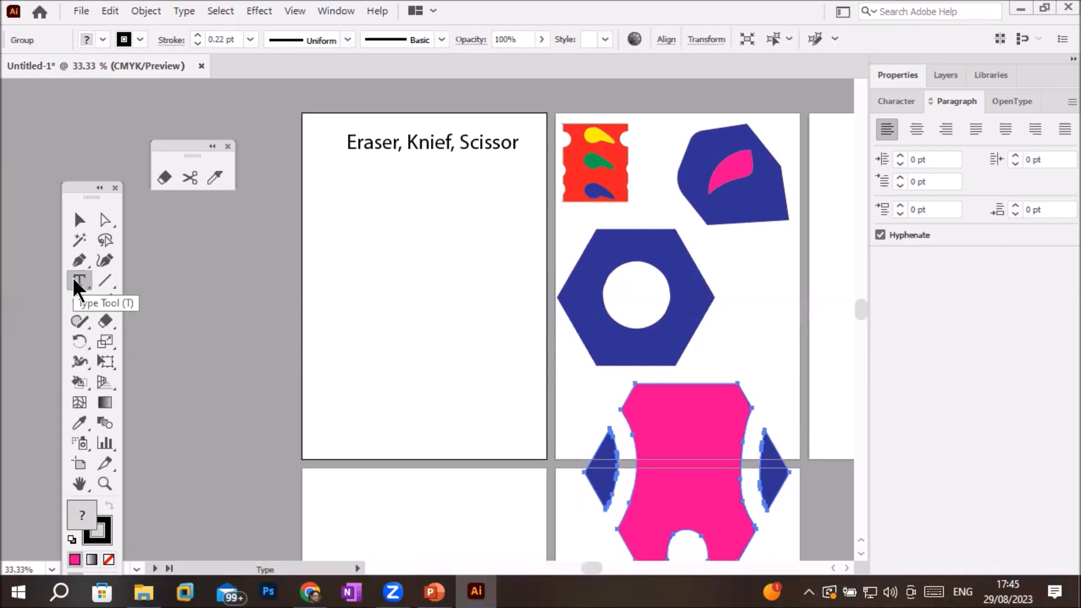
left_click(342, 269)
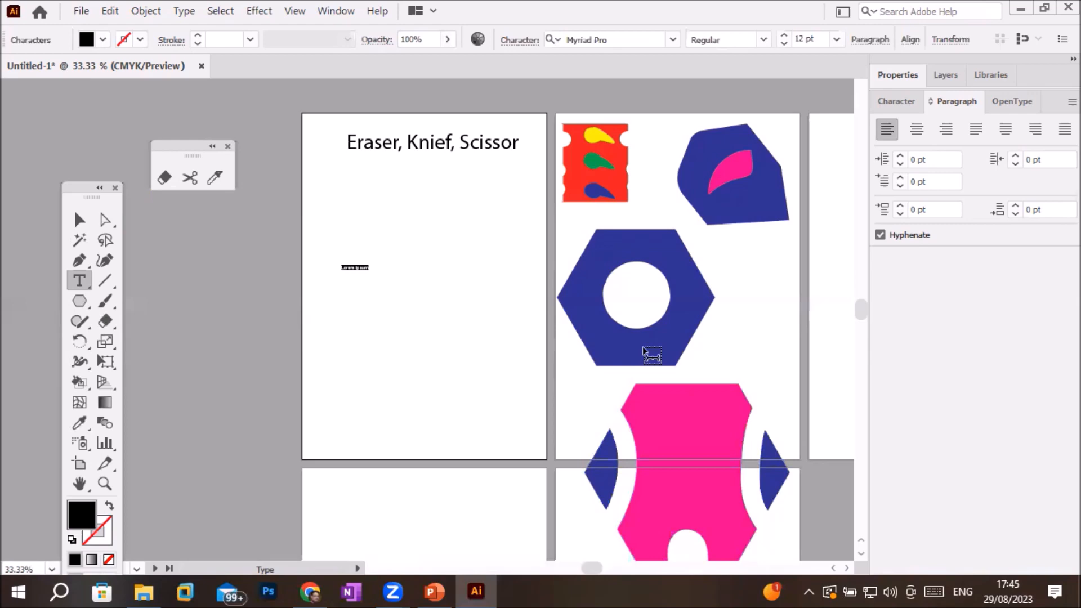
type("Fashion Mag")
key("Escape")
Enlarge the "Fashion Mag" text until it spans most of the artboard's width and move it up beneath the heading
left_click_drag(369, 271, 524, 423)
left_click_drag(484, 291, 476, 217)
scroll(477, 175, "up", 2, "alt")
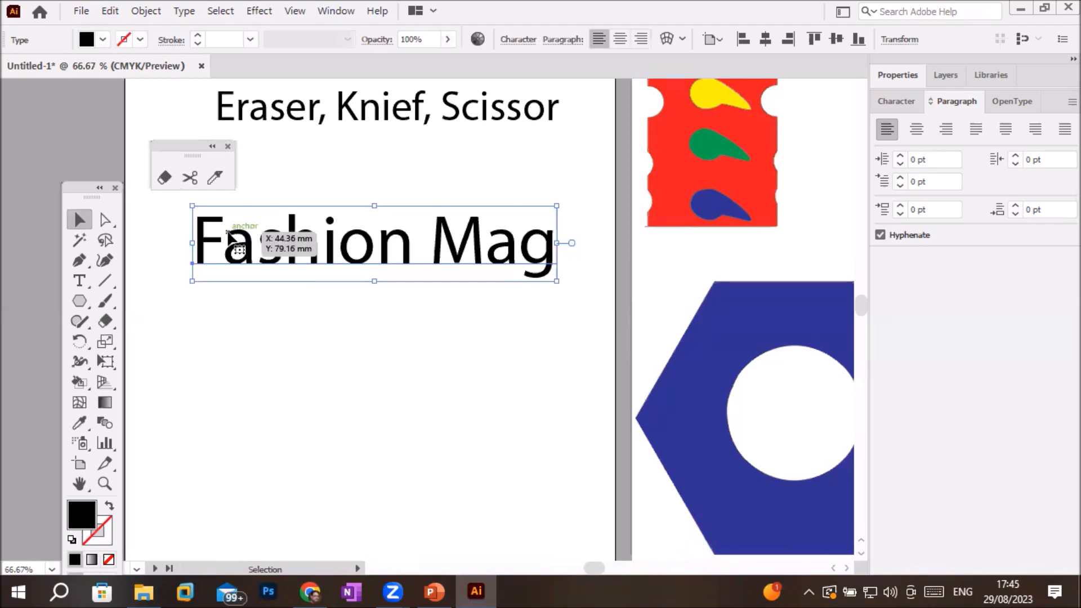
left_click(165, 176)
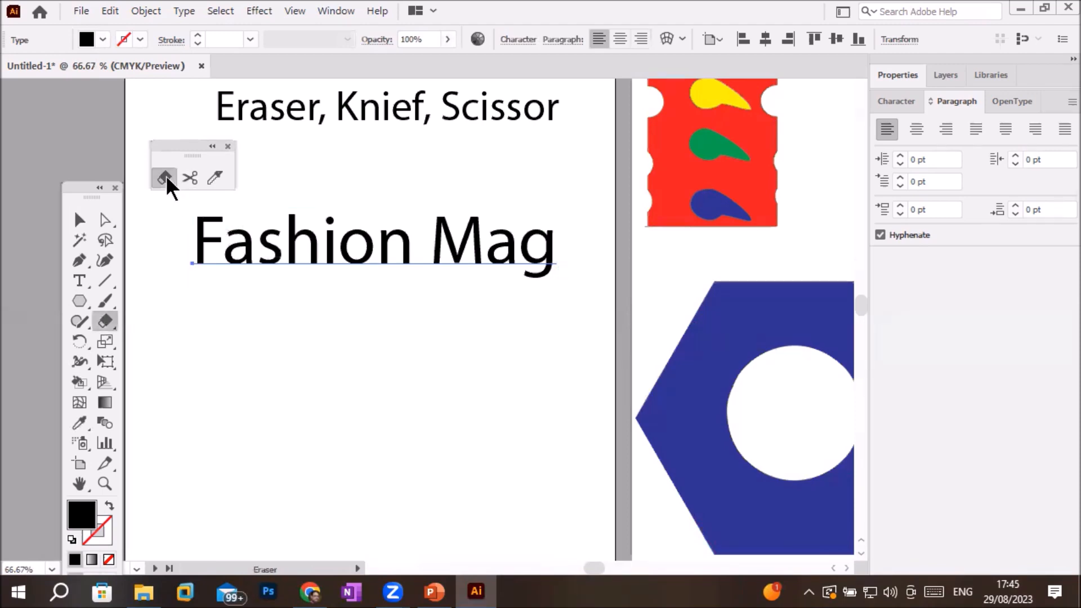
left_click(79, 221)
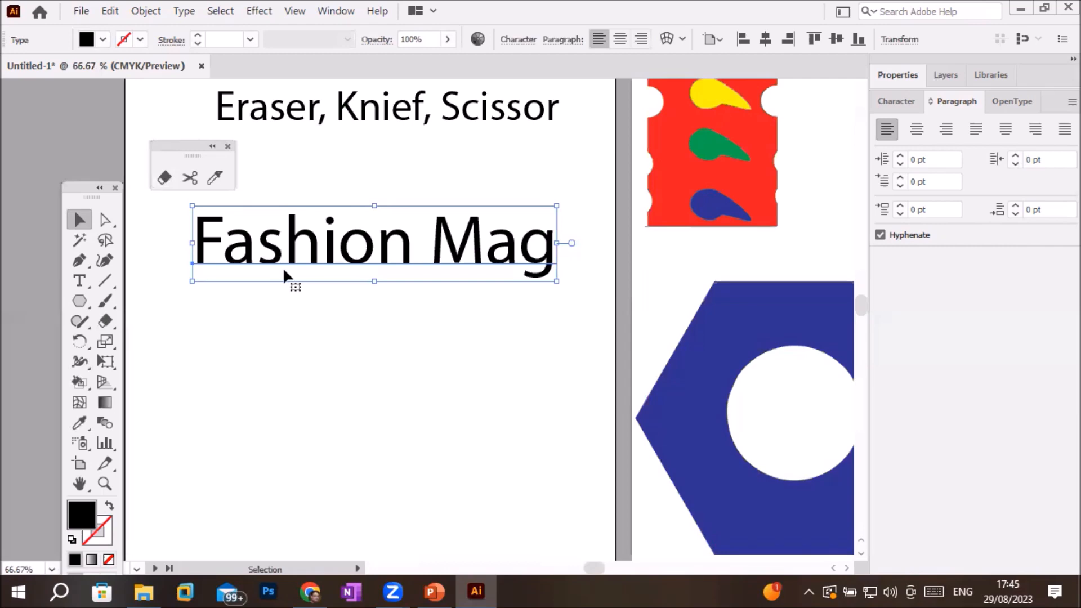
right_click(318, 249)
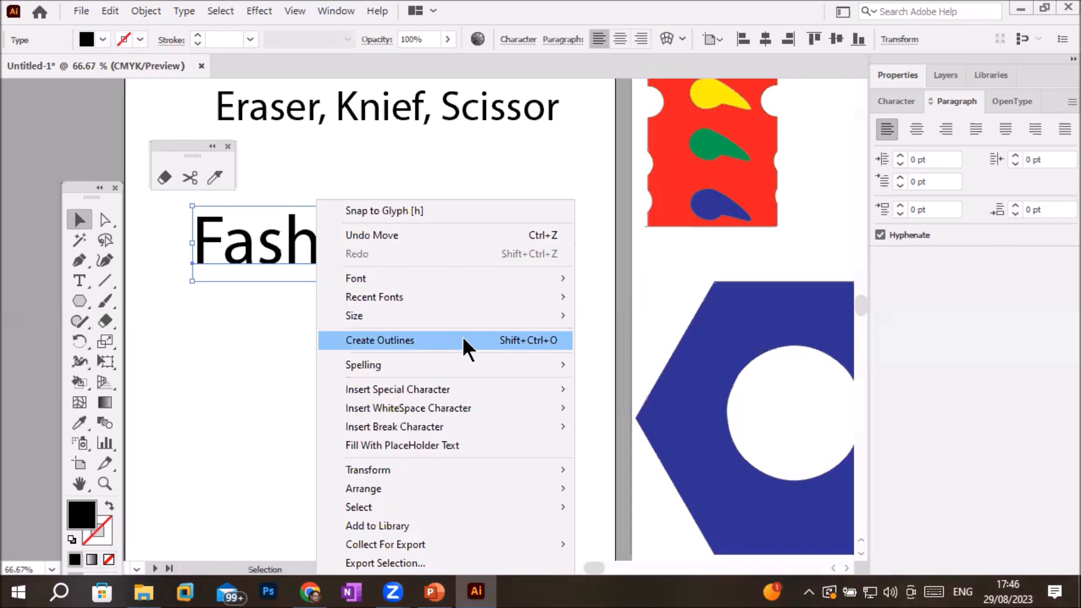
left_click(118, 207)
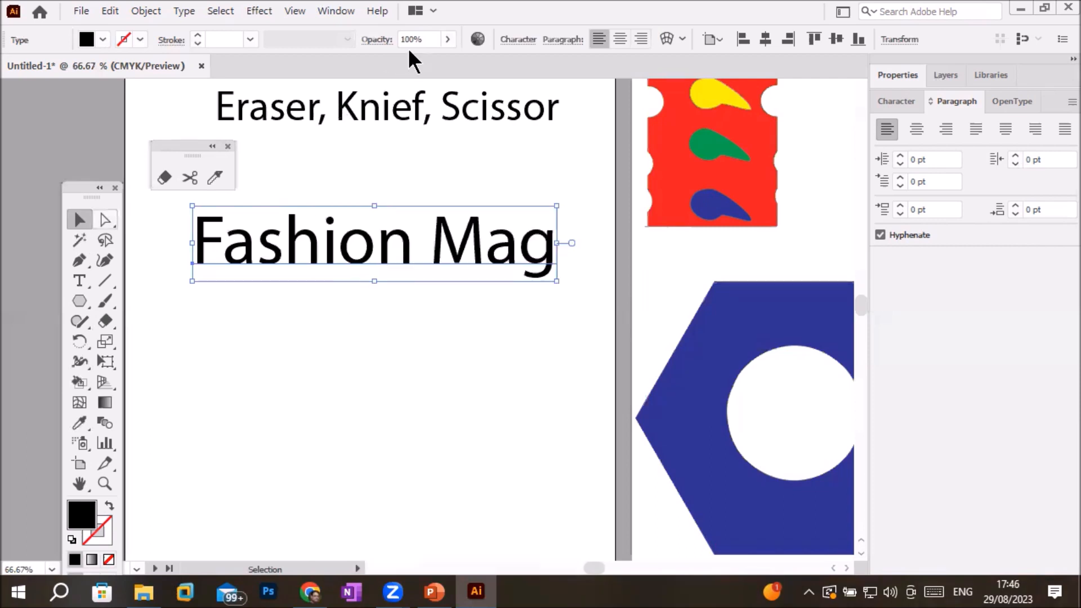
Set the "Fashion Mag" text to the Nature Beauty Personal Use font and move the floating cutting tools clear of it
left_click(525, 35)
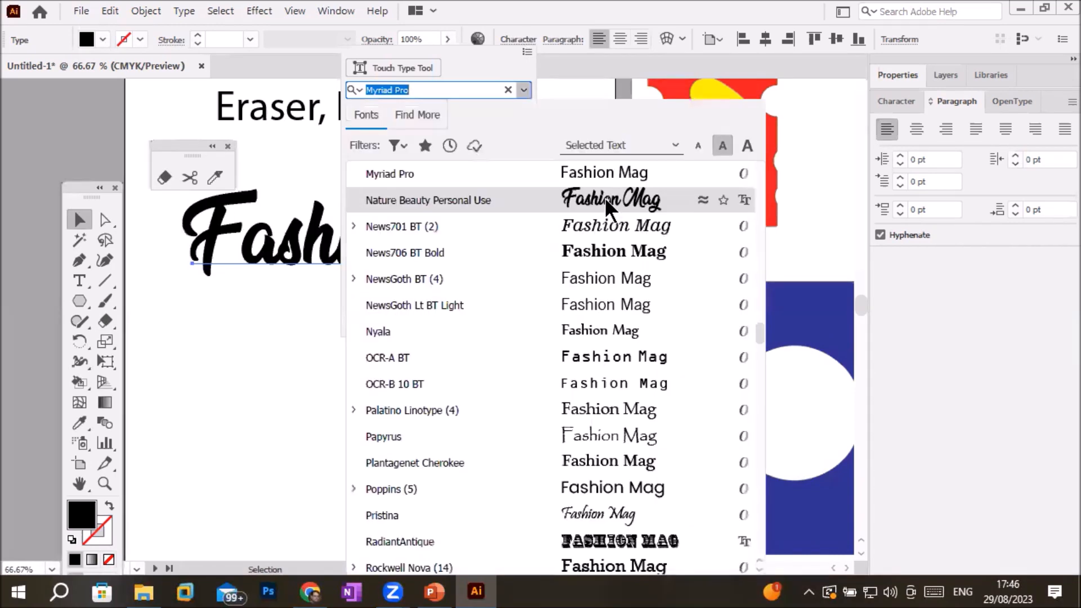
left_click(604, 197)
left_click(81, 218)
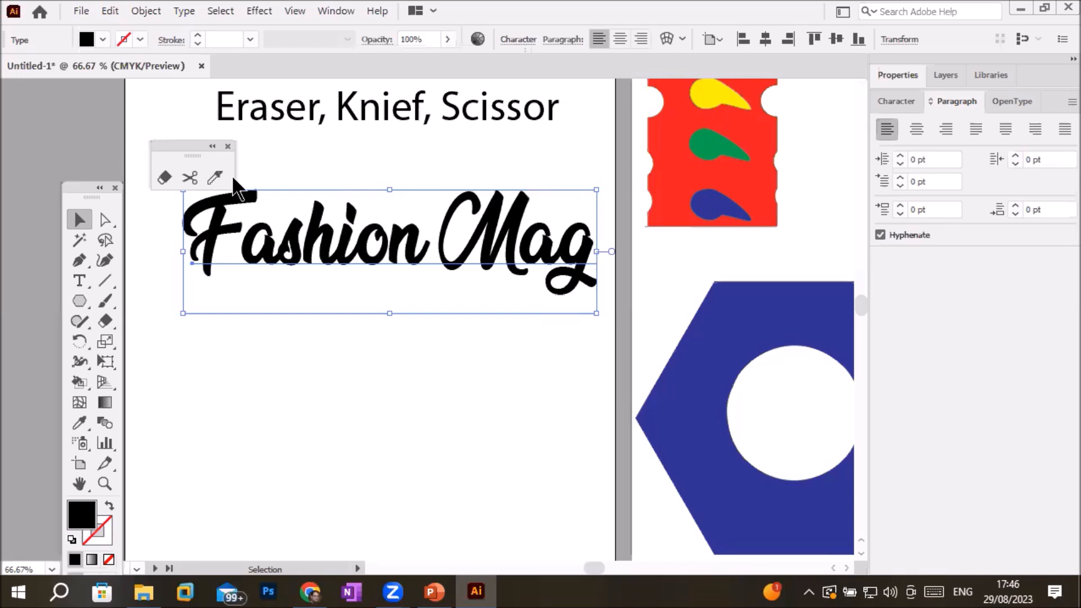
left_click_drag(190, 149, 145, 105)
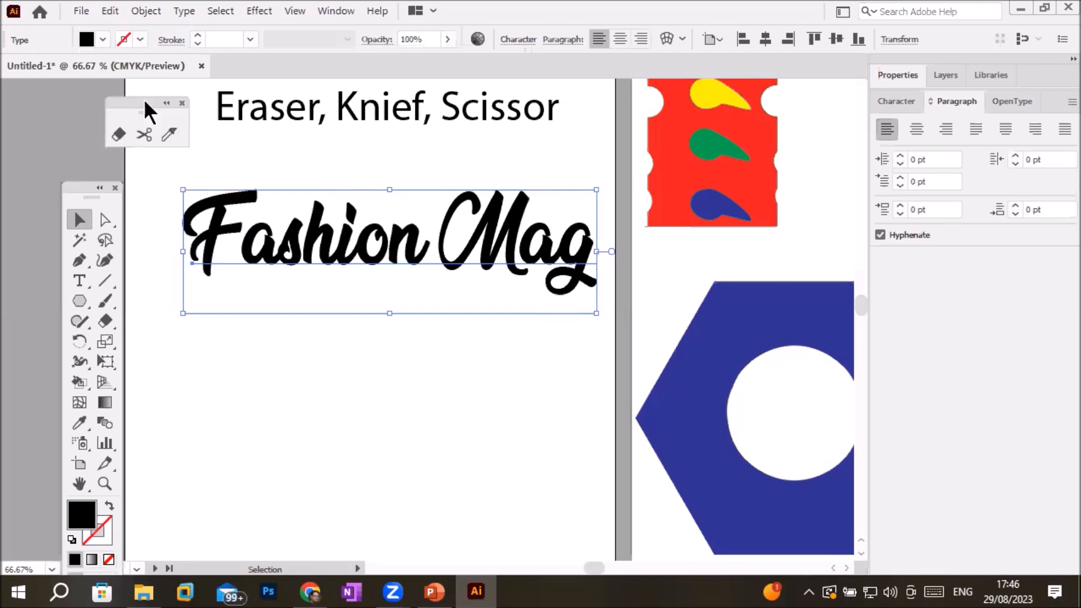
Place the image pngwing.com (2).png below the "Fashion Mag" text, slightly more than half as wide as the text, and deselect it
left_click(81, 11)
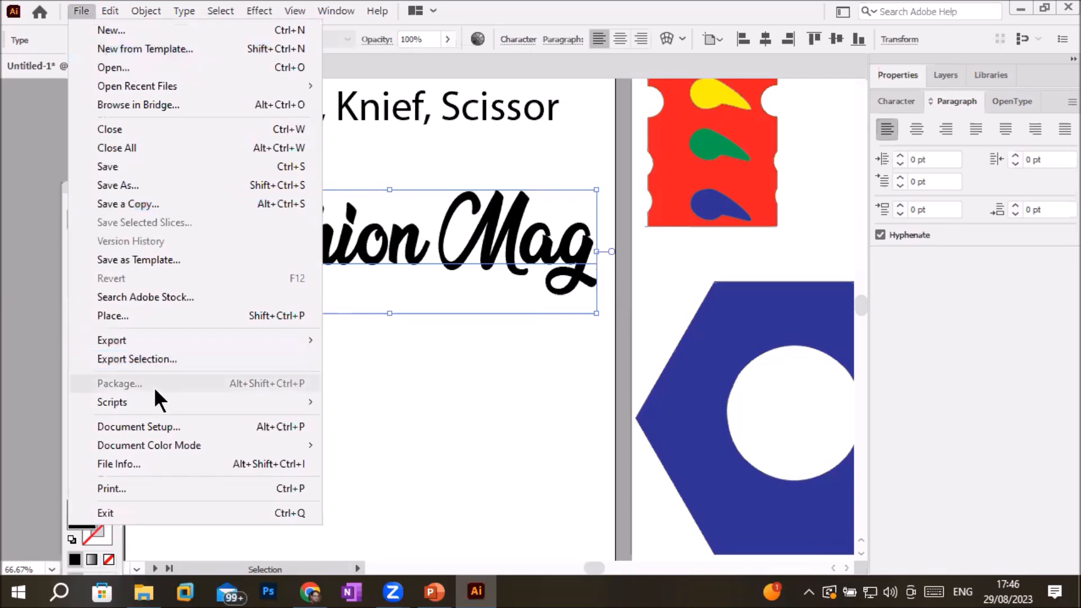
left_click(392, 326)
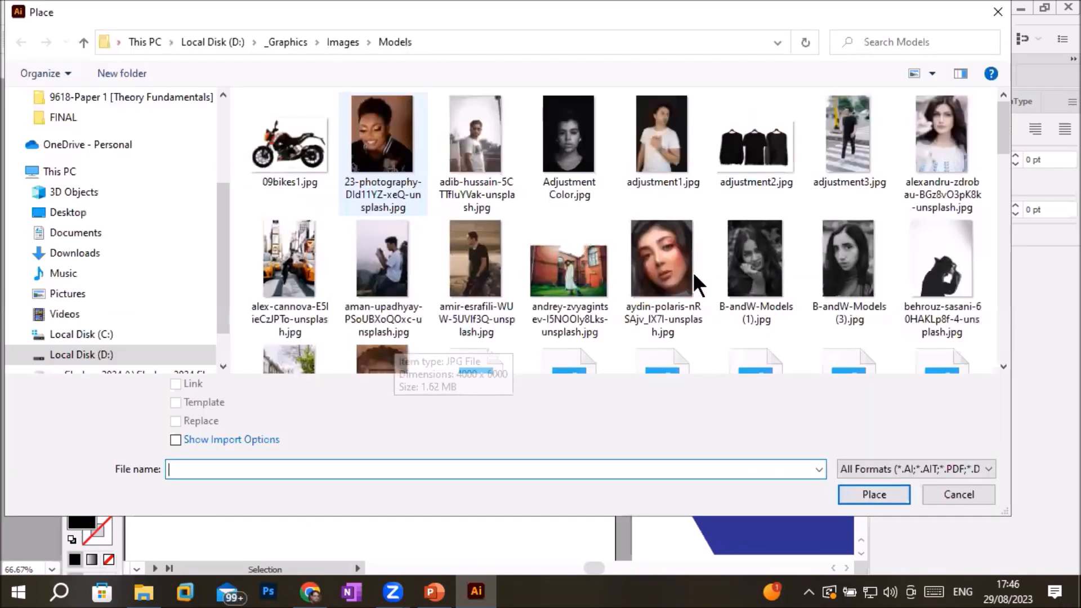
key("alt+Up")
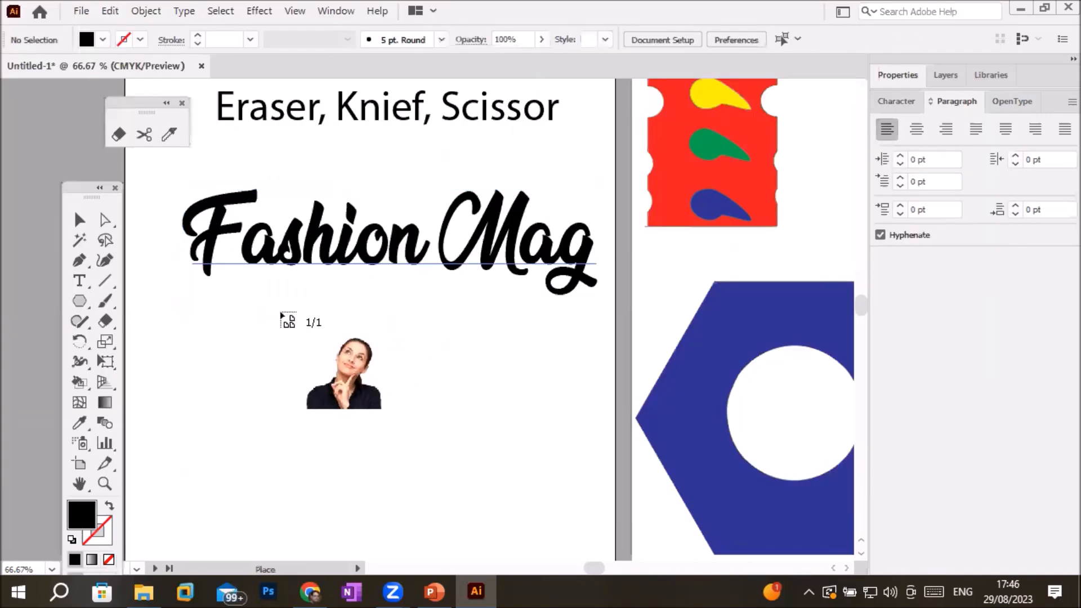
left_click_drag(280, 312, 586, 510)
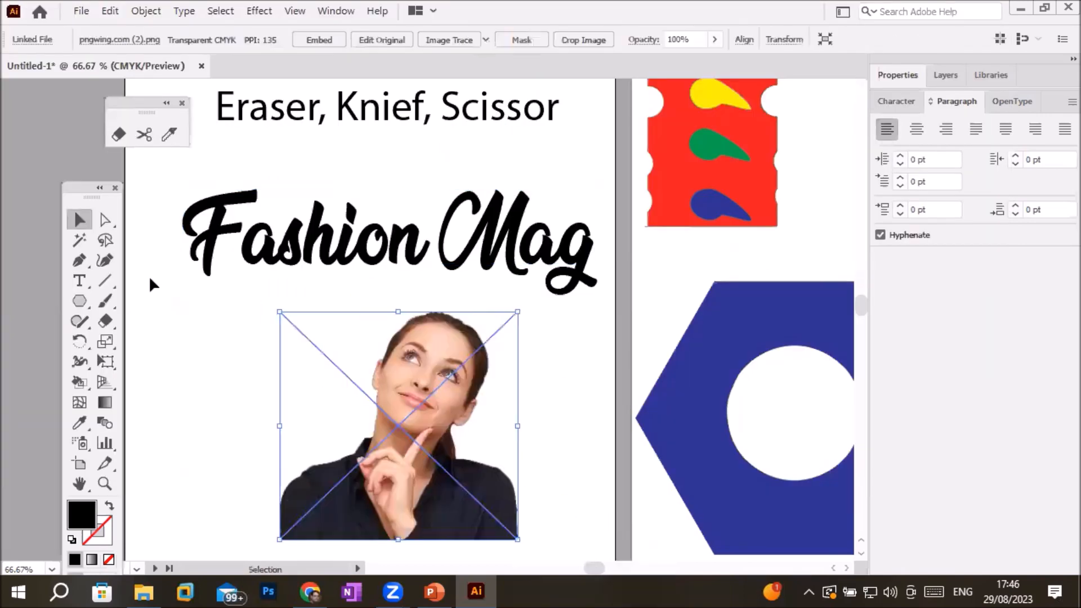
left_click(237, 392)
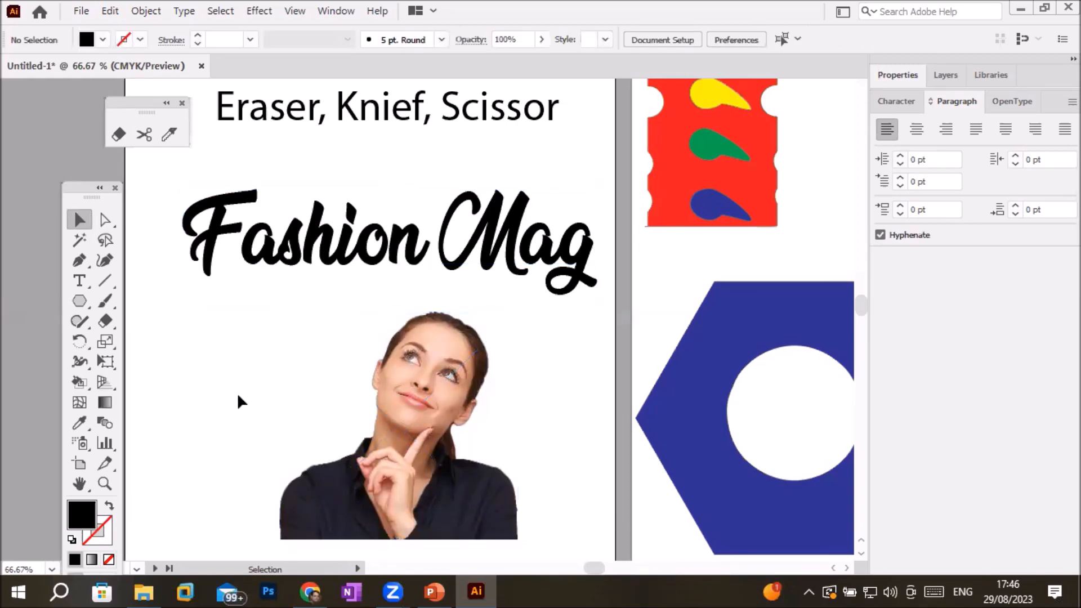
Convert the "Fashion Mag" text to outlines
left_click(292, 242)
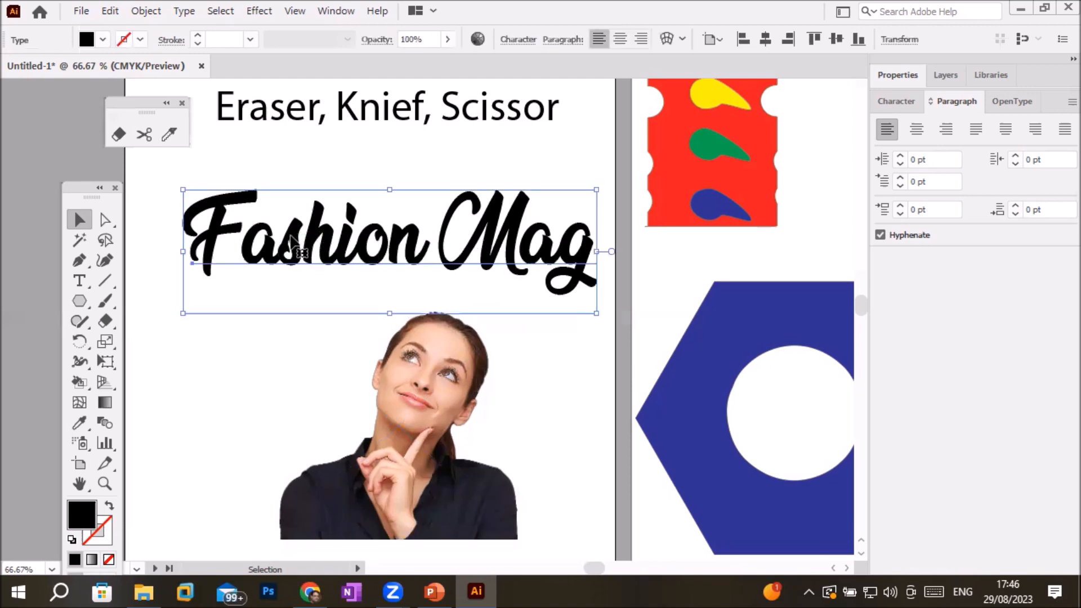
left_click(186, 14)
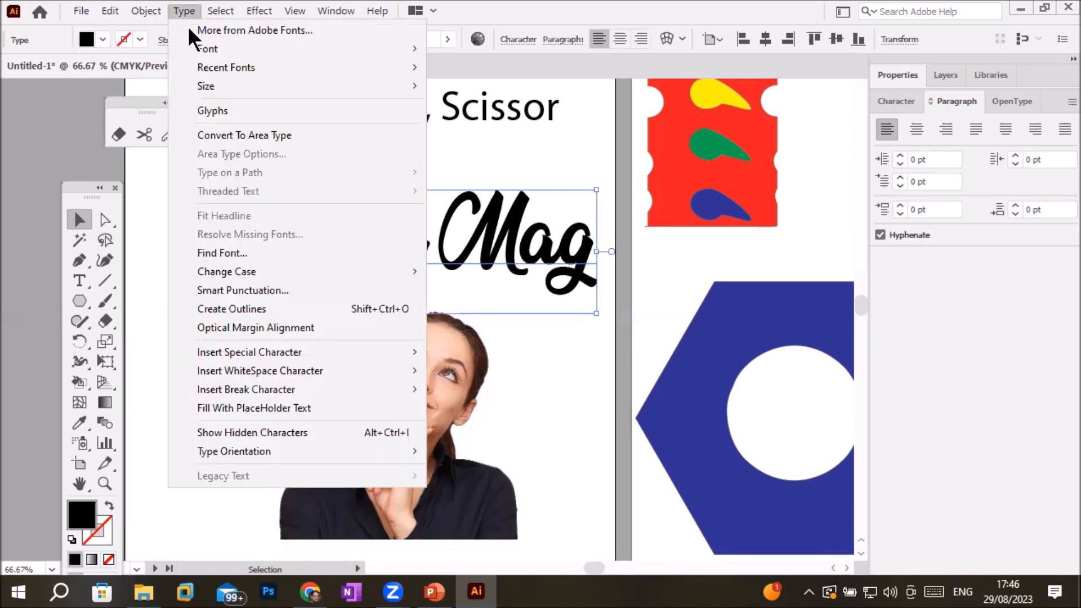
left_click(281, 309)
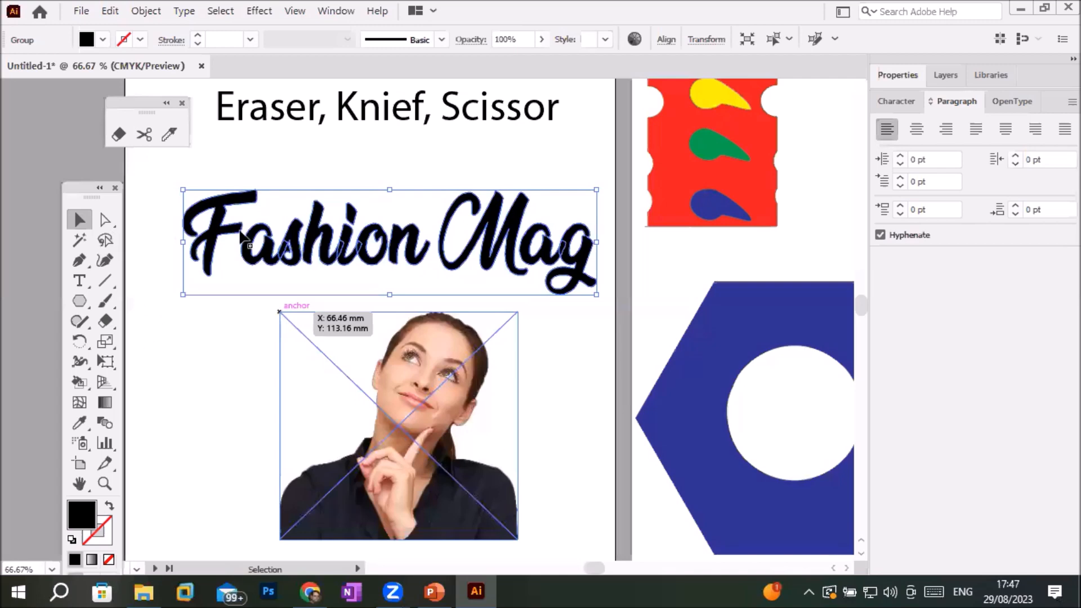
Examine the anchor points and corner widgets of the whole outlined "Fashion Mag" lettering, and deselect it
left_click(106, 221)
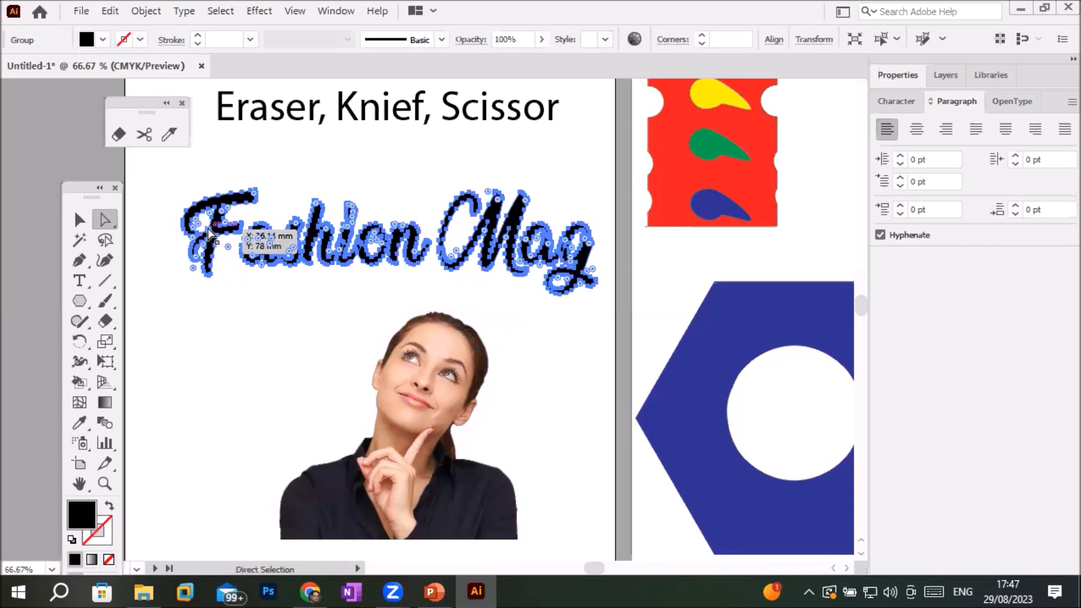
scroll(228, 200, "up", 2)
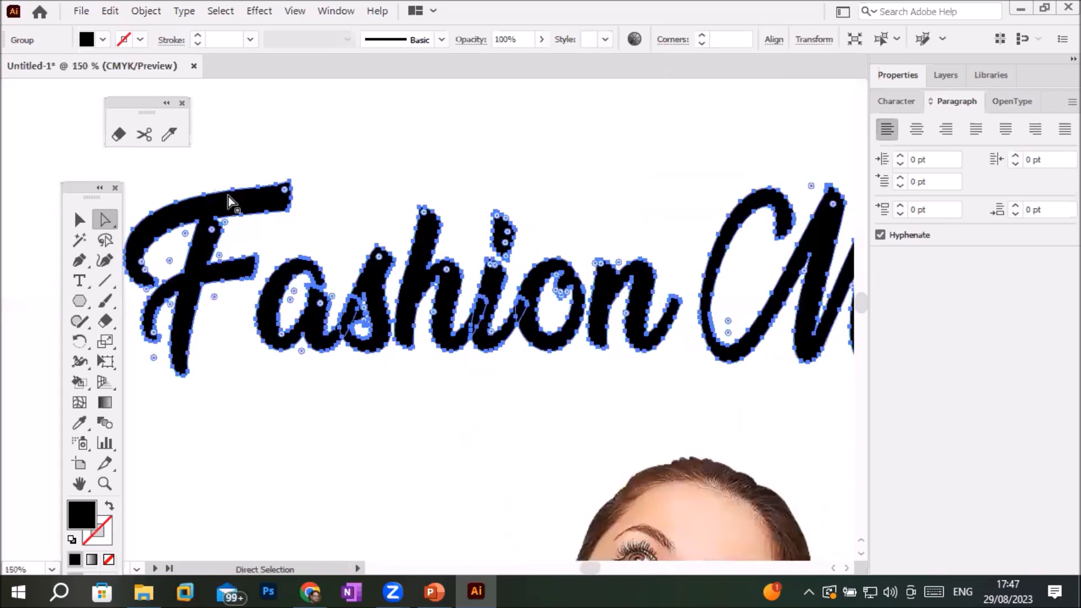
scroll(278, 169, "up", 2)
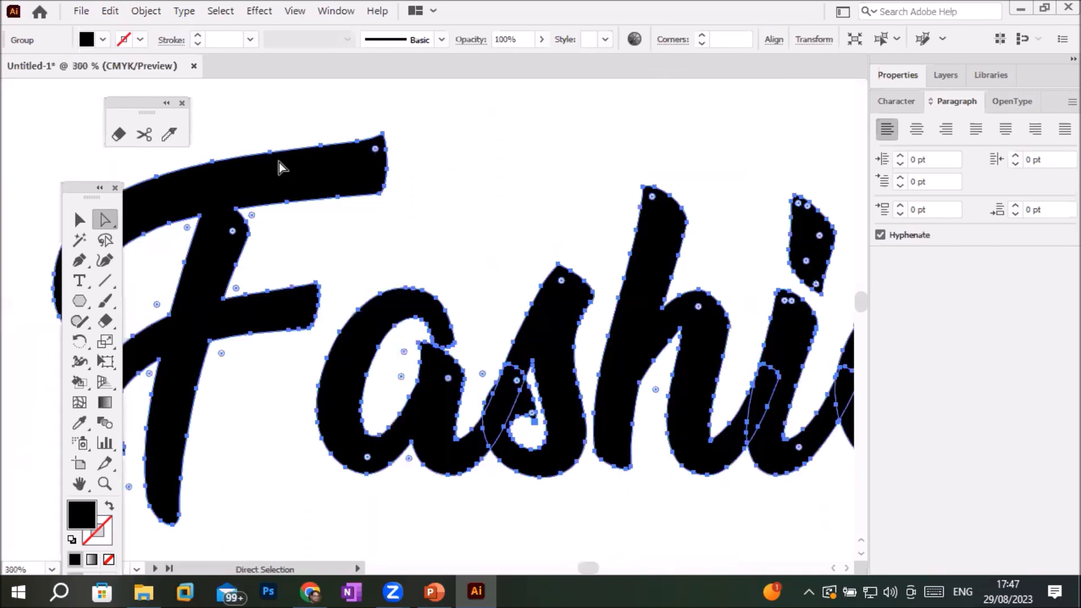
scroll(240, 259, "down", 2)
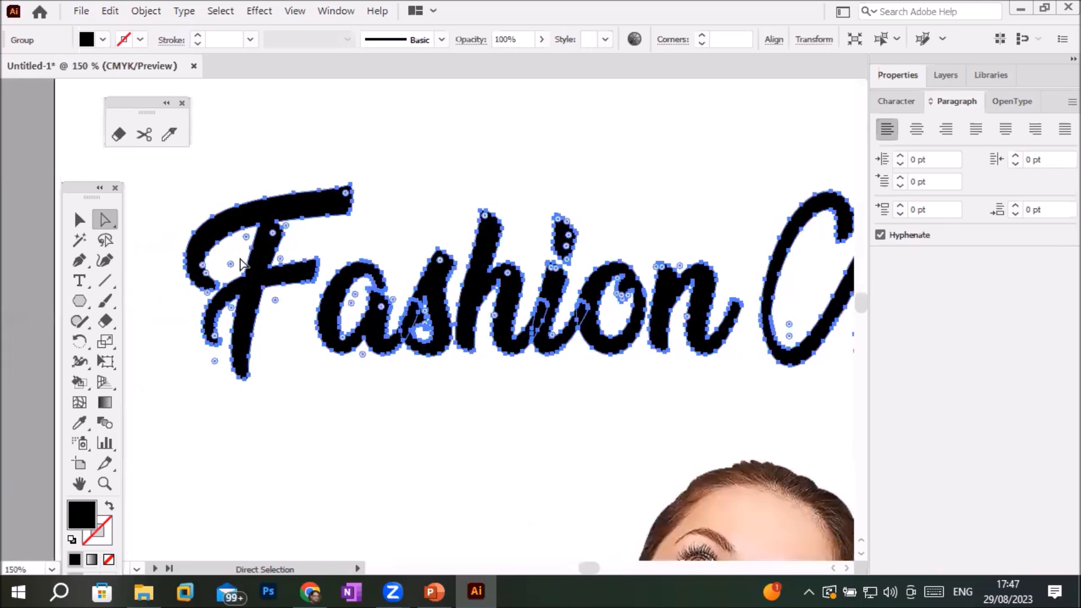
scroll(240, 259, "down", 1)
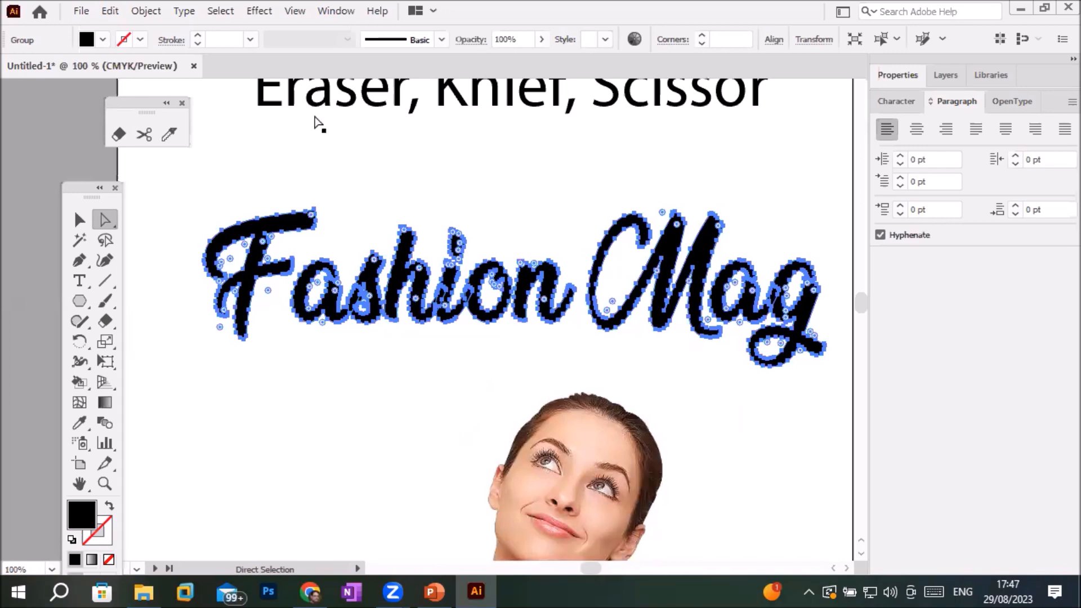
left_click(360, 355)
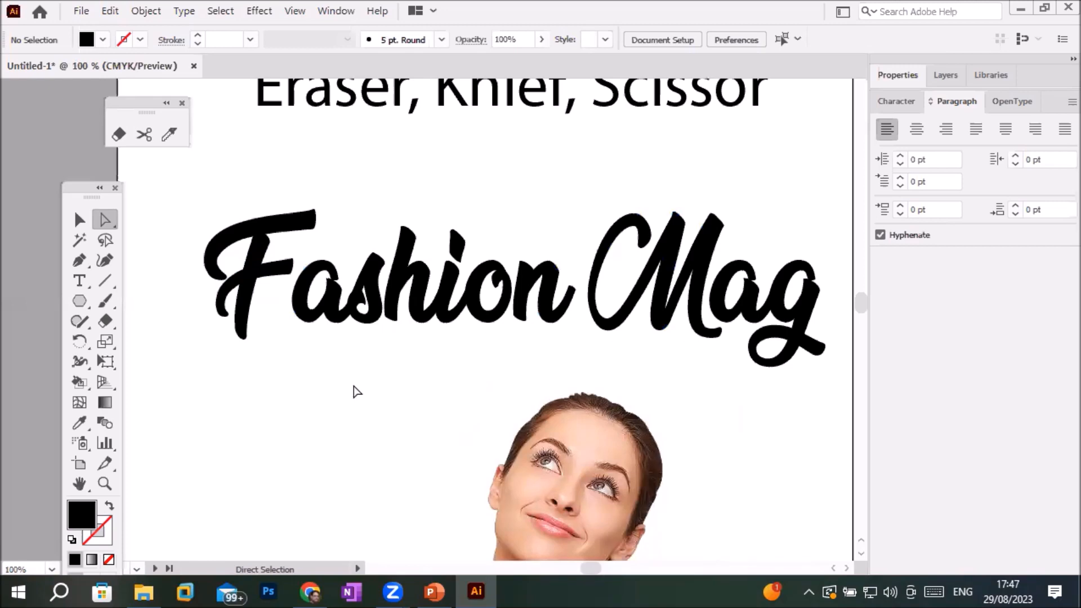
Examine the separate outlines of individual letters in "Fashion Mag", including the a, h, o, n and M
left_click(268, 280)
left_click(329, 278)
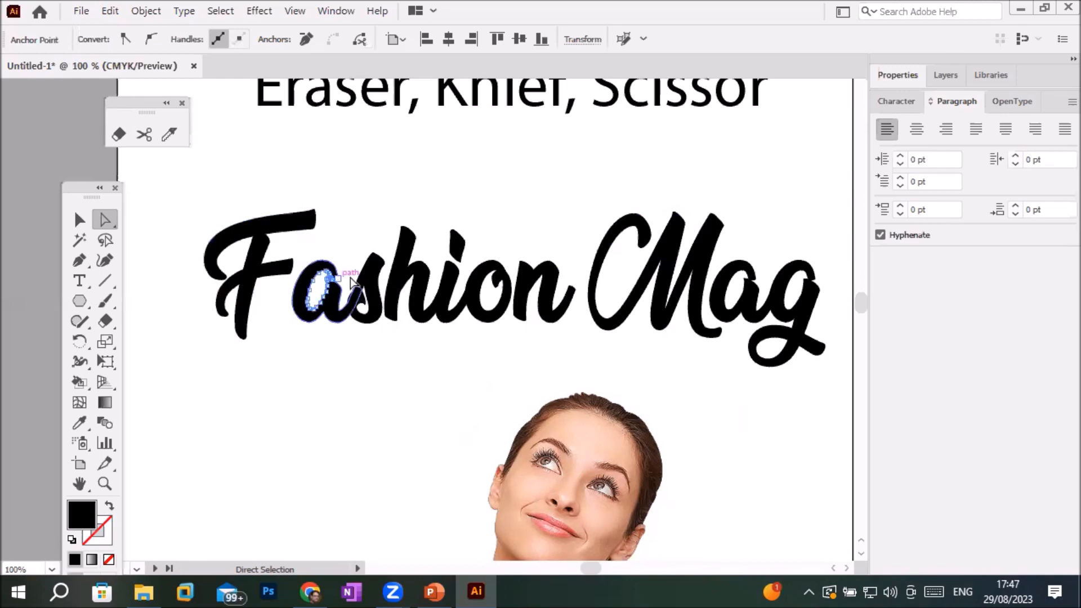
left_click(448, 273)
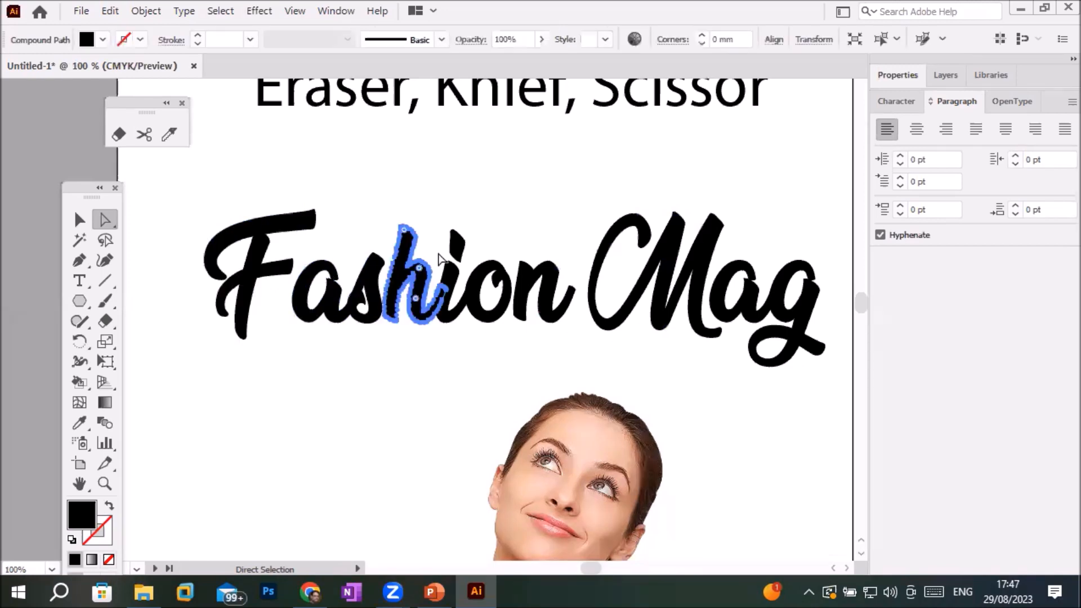
left_click(472, 282)
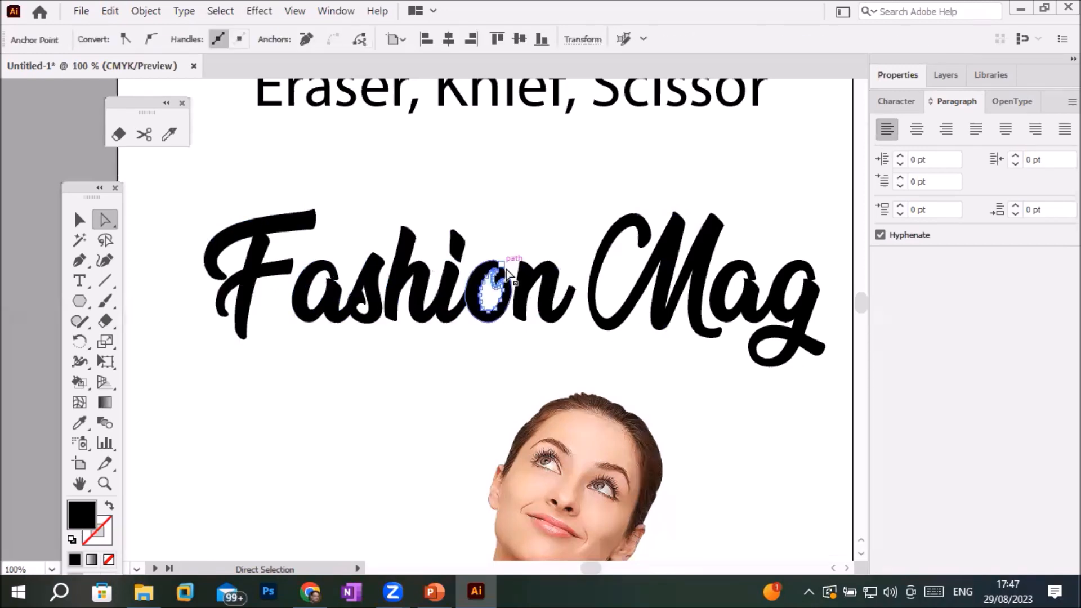
left_click(539, 269)
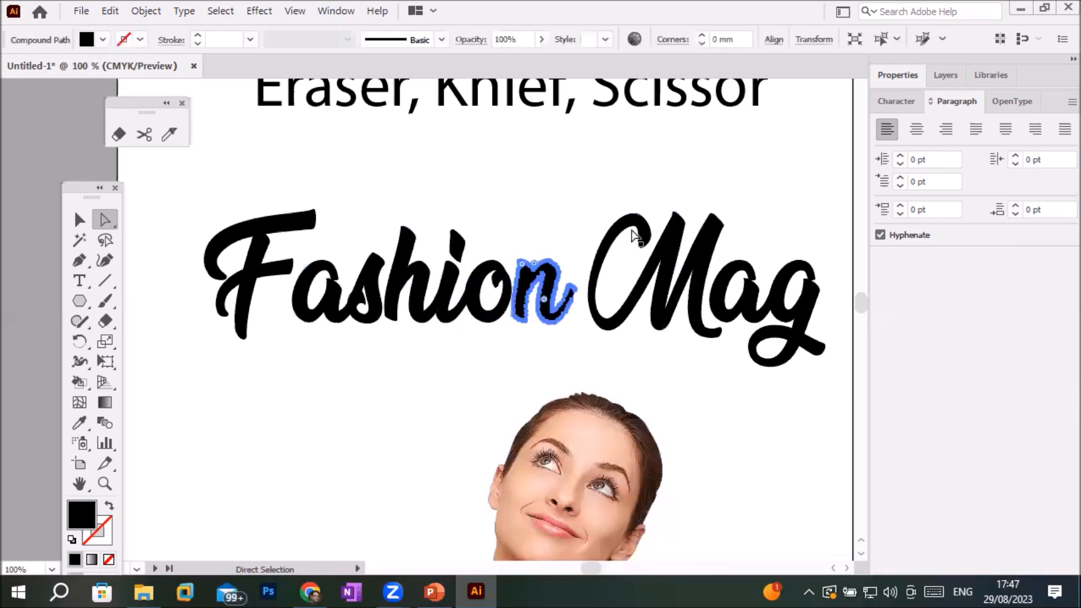
left_click(636, 233)
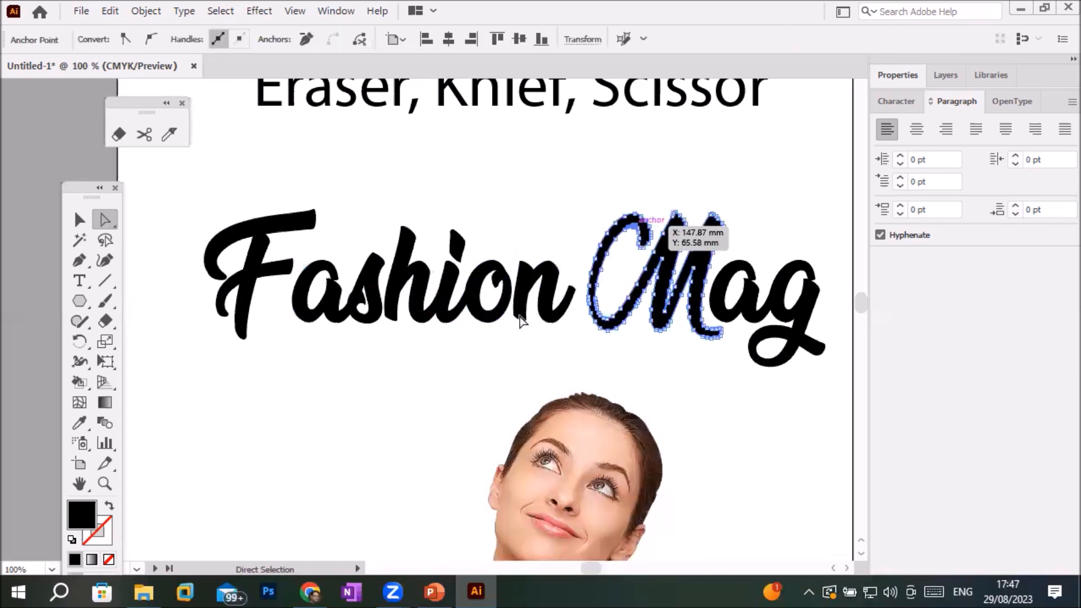
Round the upper corner at the end of the letter F's top bar with a radius of about 1.27 mm
left_click(295, 226)
scroll(325, 220, "up", 2)
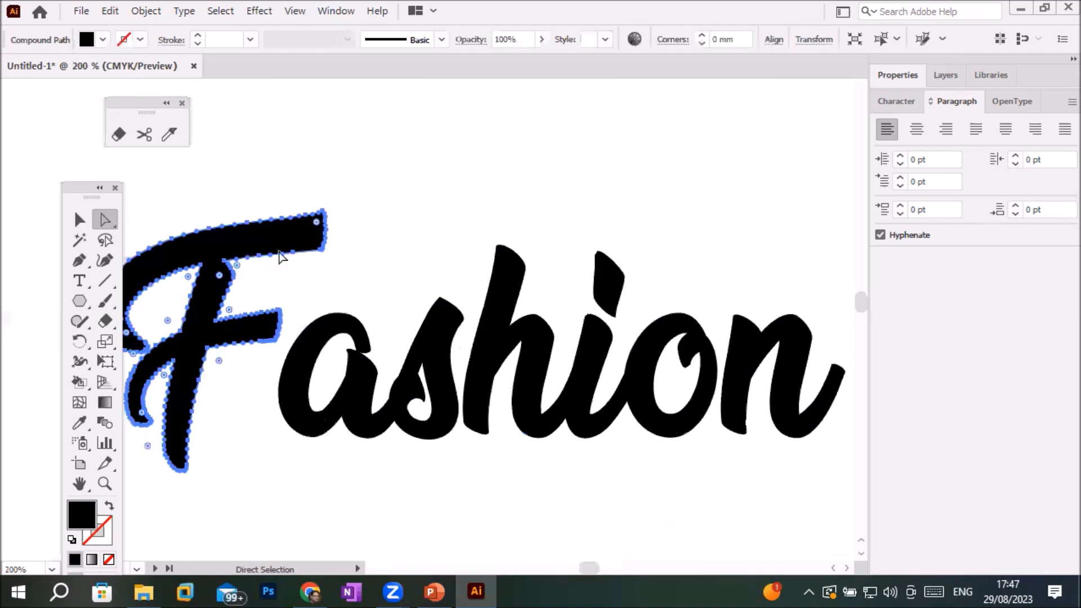
scroll(281, 256, "up", 4)
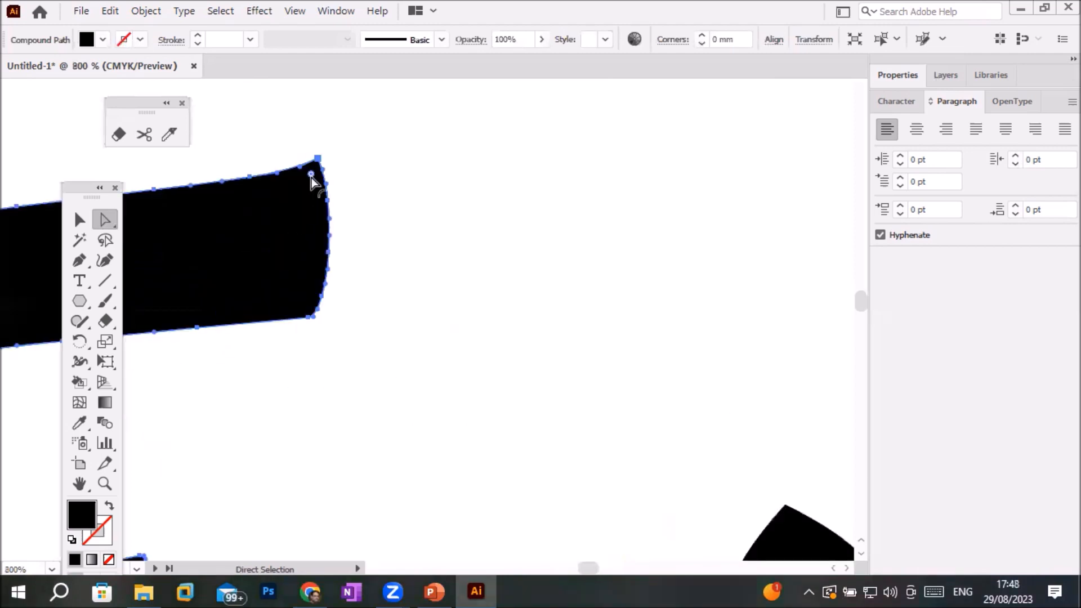
left_click_drag(309, 176, 273, 242)
left_click_drag(410, 362, 410, 363)
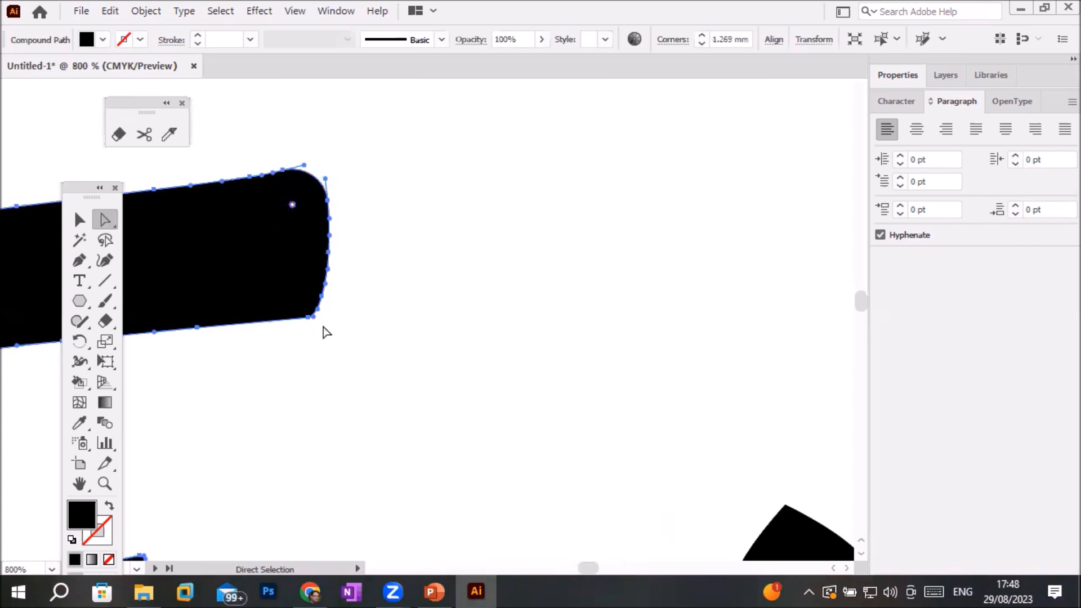
Reset the rounded corner on the F's top bar to a sharp corner with a 0 mm radius
left_click(310, 319)
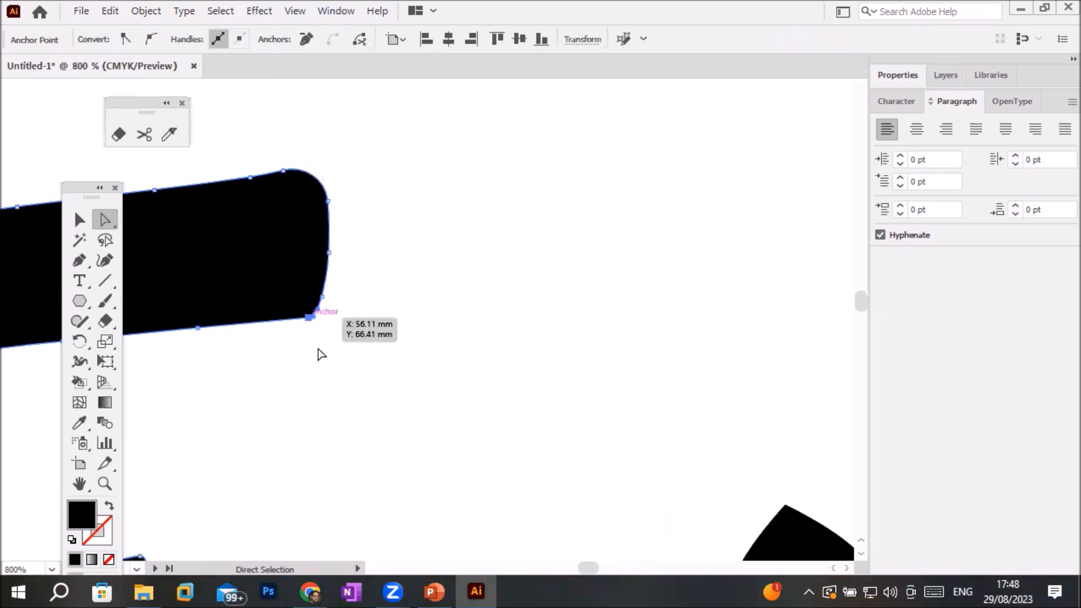
left_click(302, 175)
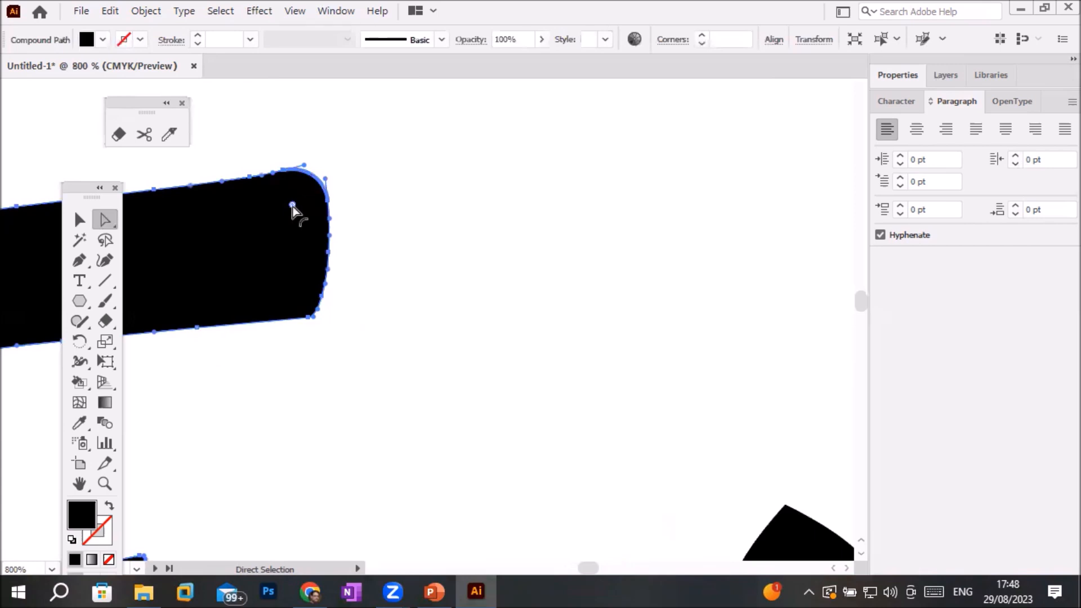
left_click_drag(291, 205, 346, 158)
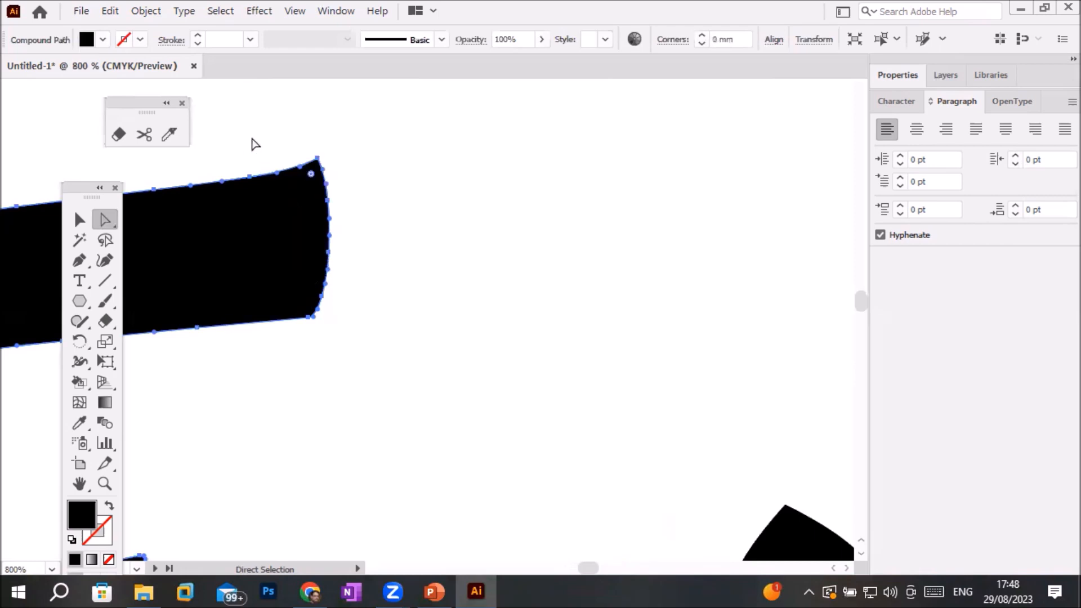
Lasso-select all the anchor points around the end of the F's top bar
left_click(104, 241)
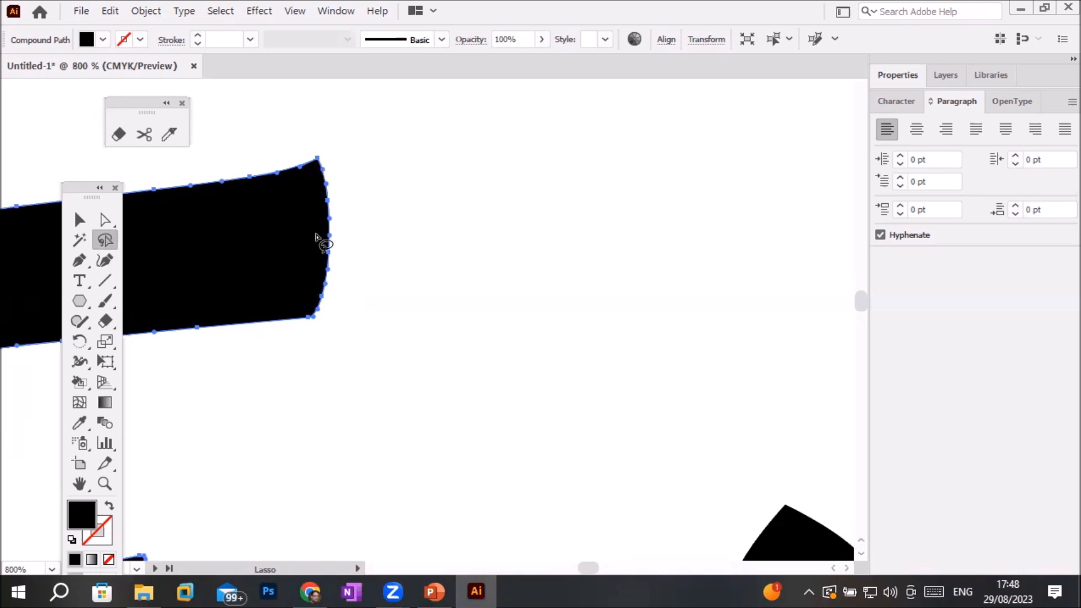
scroll(345, 255, "down", 3)
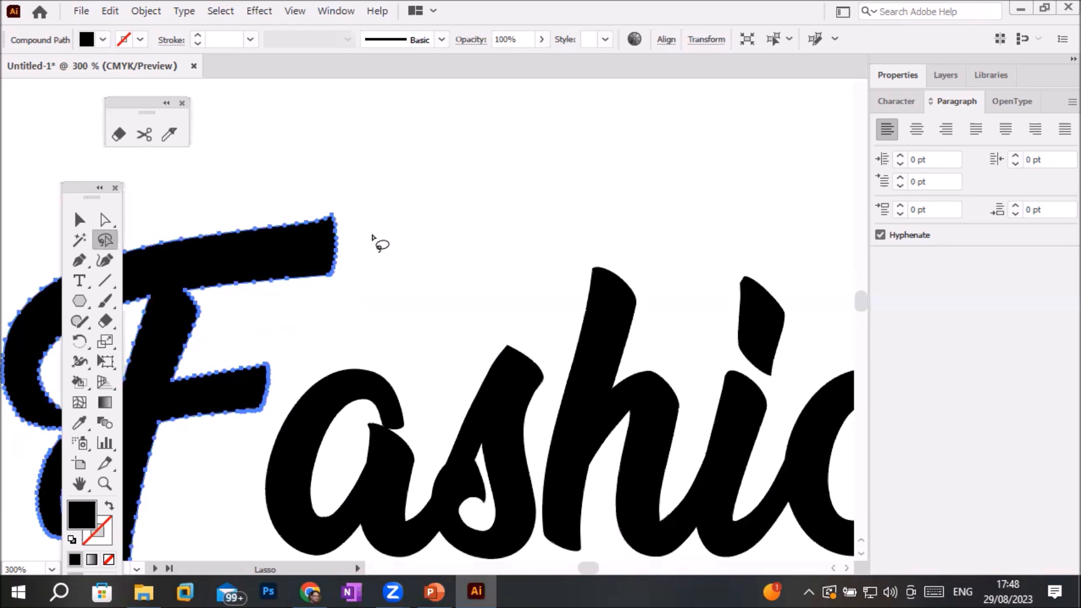
scroll(314, 242, "up", 4)
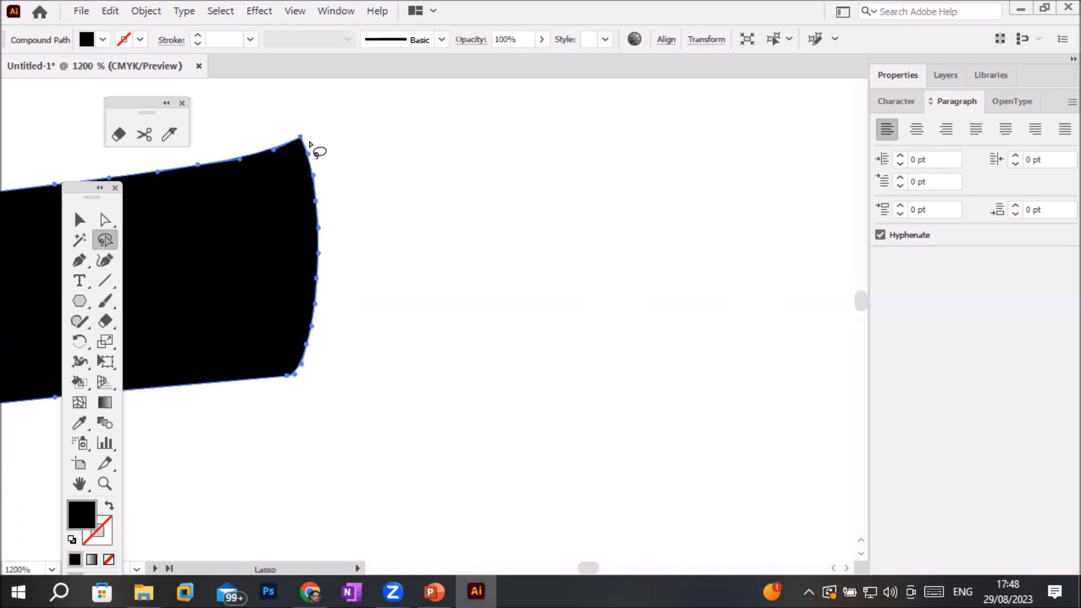
left_click(106, 222)
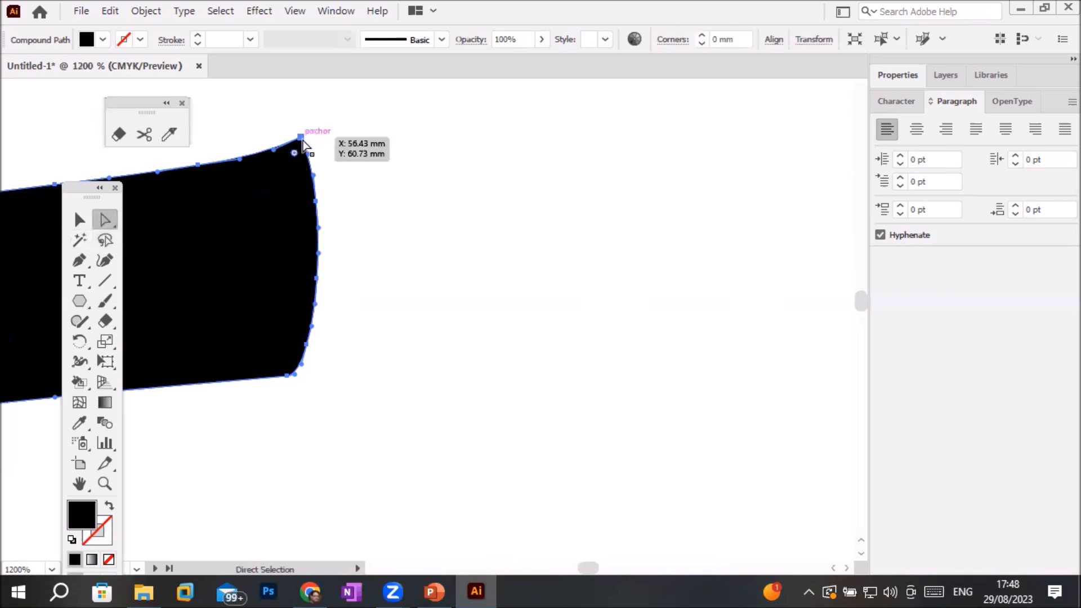
left_click(313, 175)
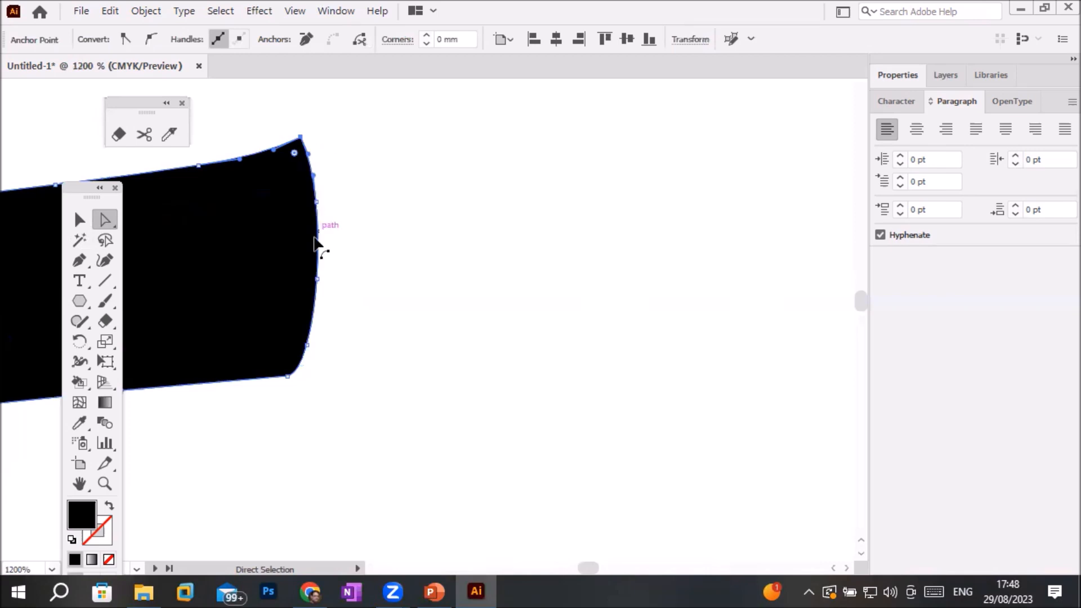
left_click(106, 239)
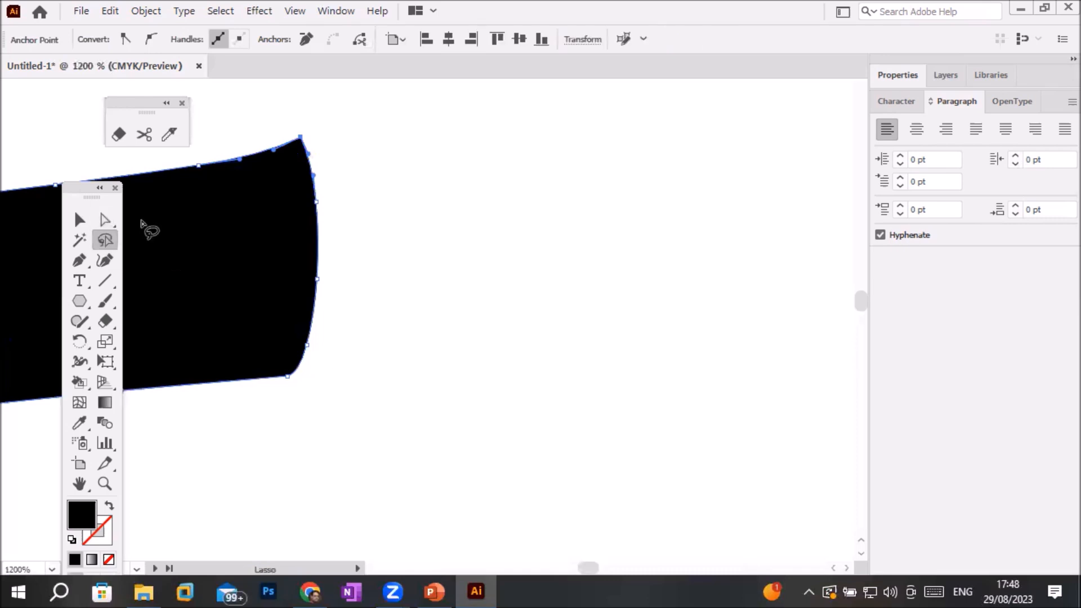
left_click_drag(292, 126, 299, 254)
mouse_move(295, 296)
left_mouse_down()
mouse_move(287, 372)
mouse_move(316, 401)
mouse_move(330, 380)
left_mouse_up()
mouse_move(347, 179)
left_mouse_down()
mouse_move(325, 118)
mouse_move(314, 117)
left_mouse_up()
scroll(516, 313, "down", 1)
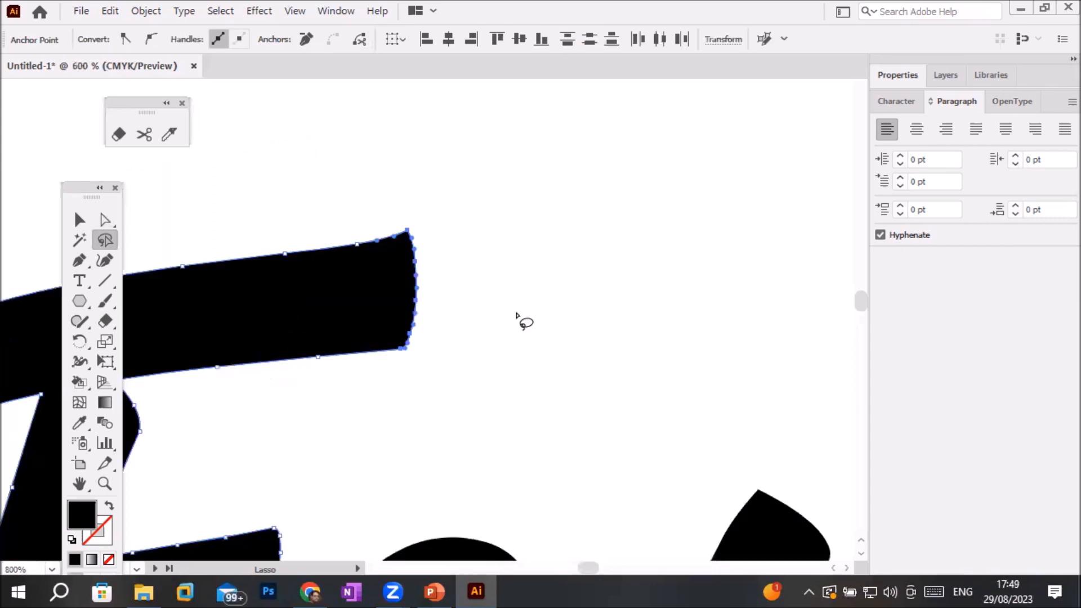
scroll(535, 316, "down", 1)
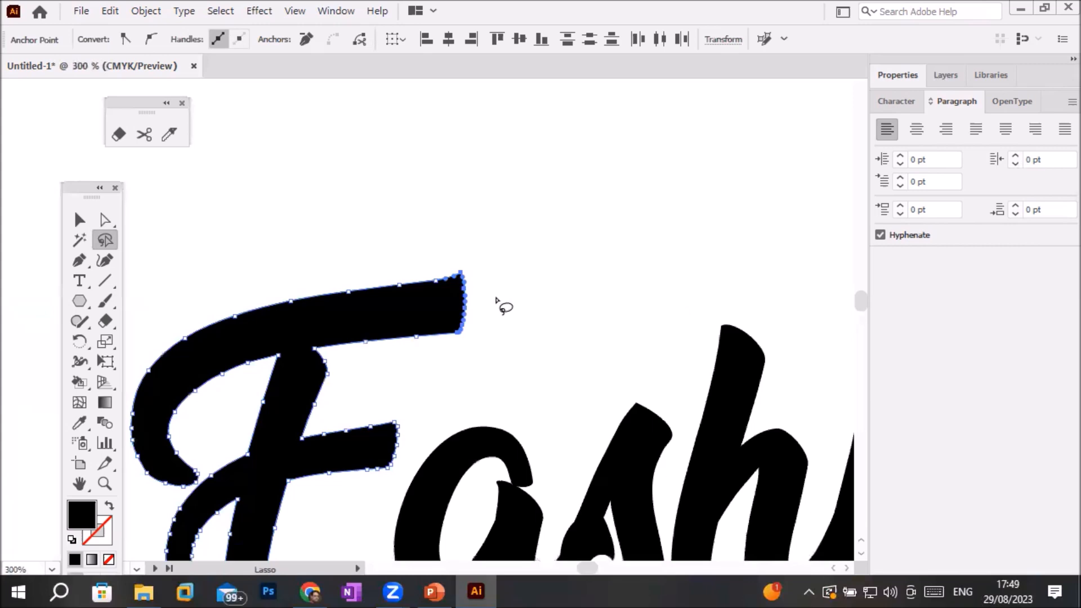
Stretch the selected end of the F's top bar across the word Fashion until it reaches above the M of Mag
left_click(104, 221)
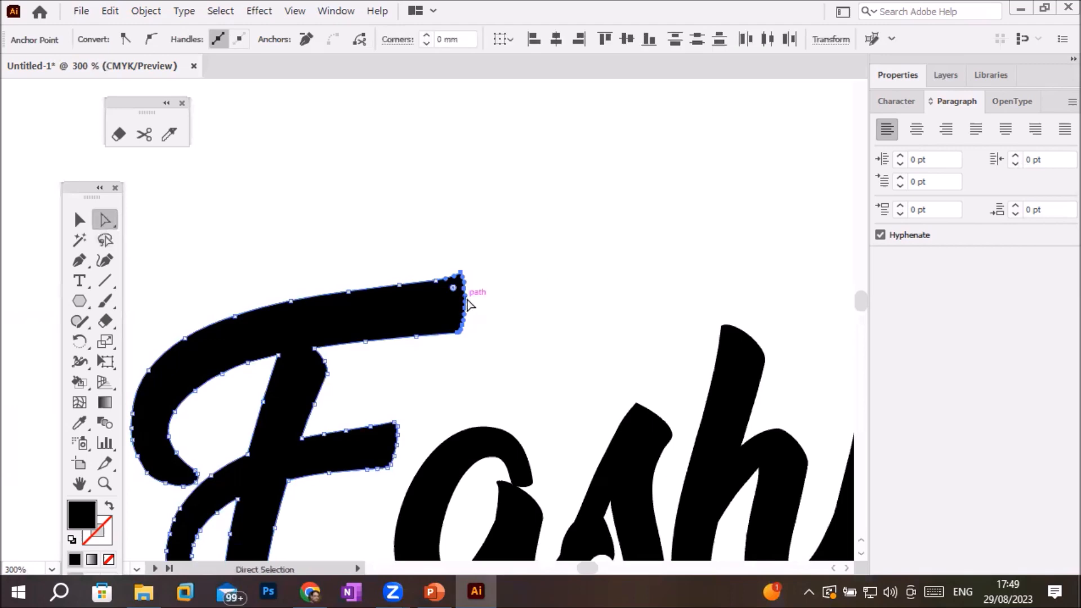
mouse_move(461, 304)
left_mouse_down()
mouse_move(603, 302)
mouse_move(827, 248)
left_mouse_up()
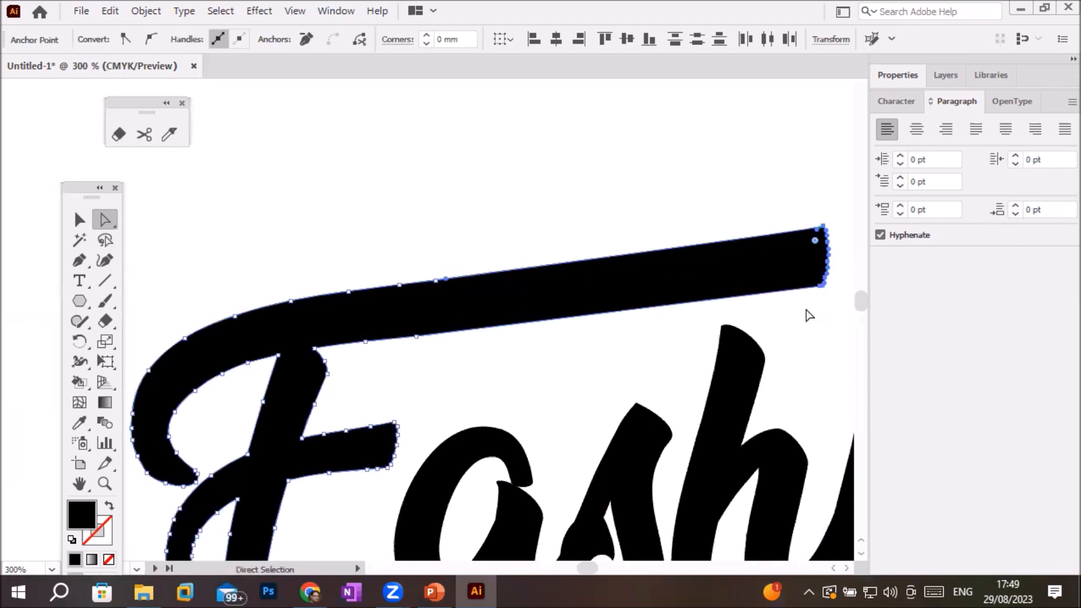
left_click(846, 567)
left_click(846, 567)
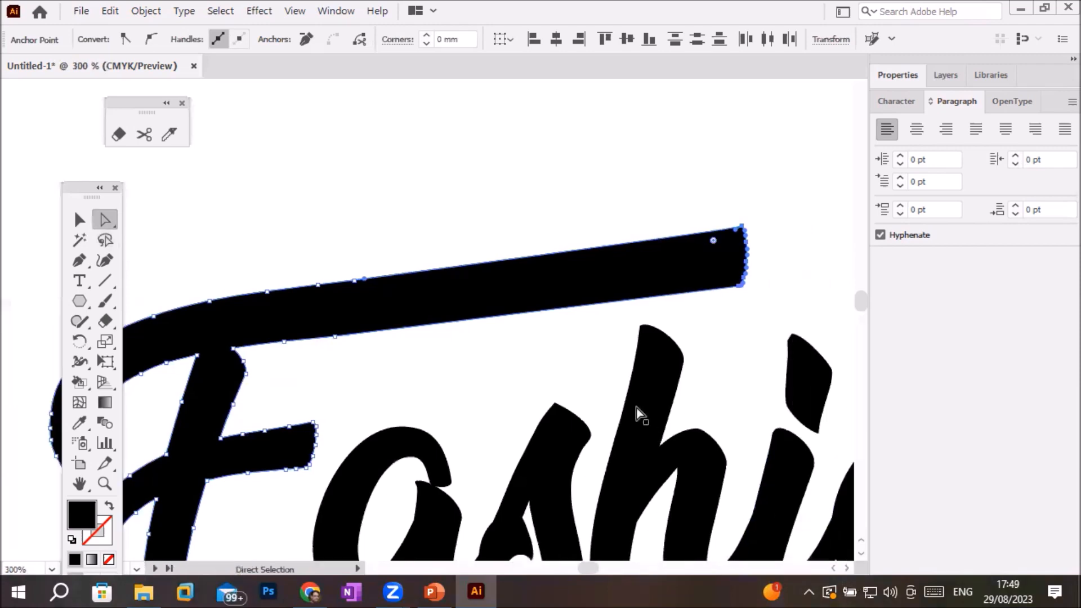
key("ctrl+minus")
key("ctrl+minus")
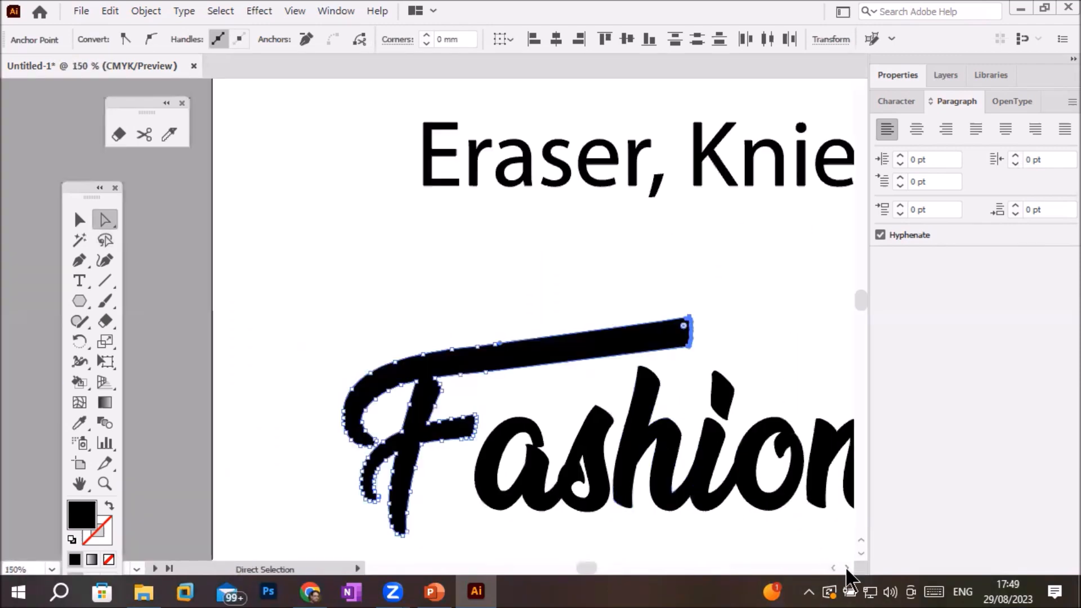
left_click(846, 567)
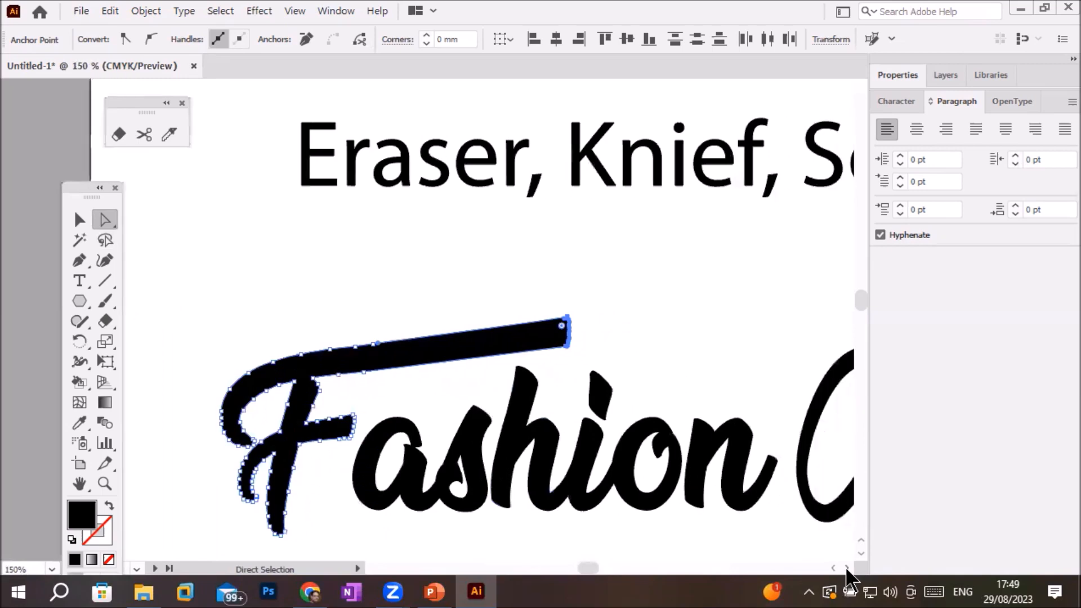
left_click(846, 566)
left_click(846, 566)
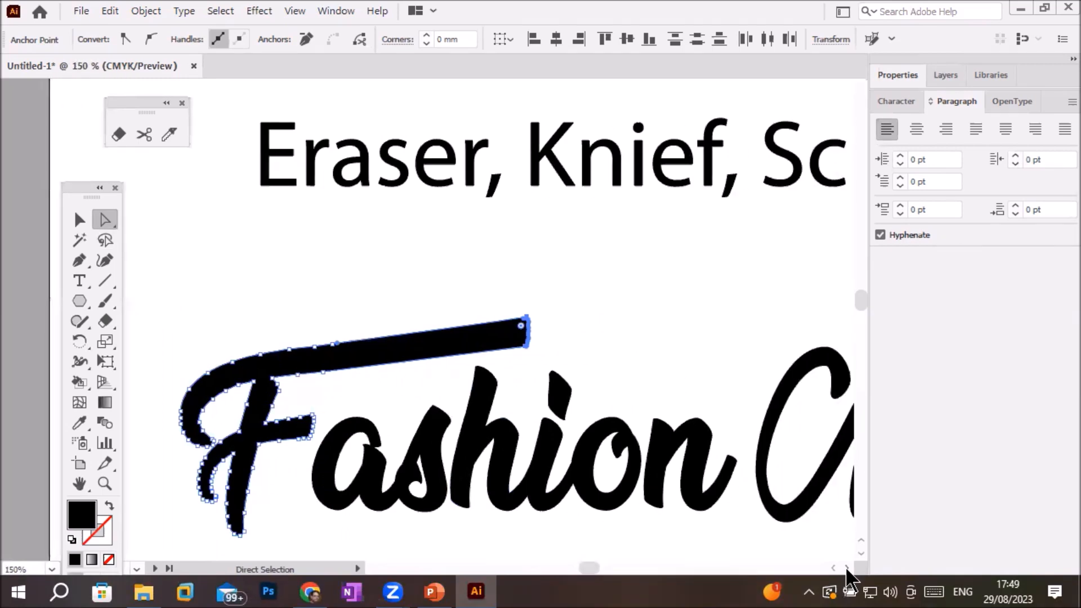
scroll(523, 309, "right", 3)
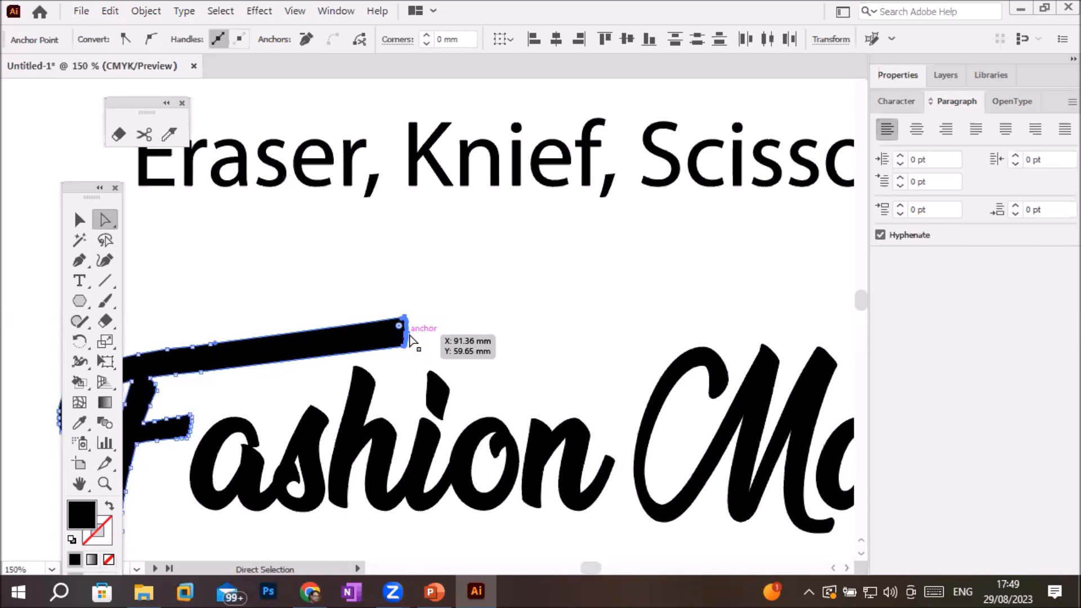
left_click_drag(406, 331, 839, 276)
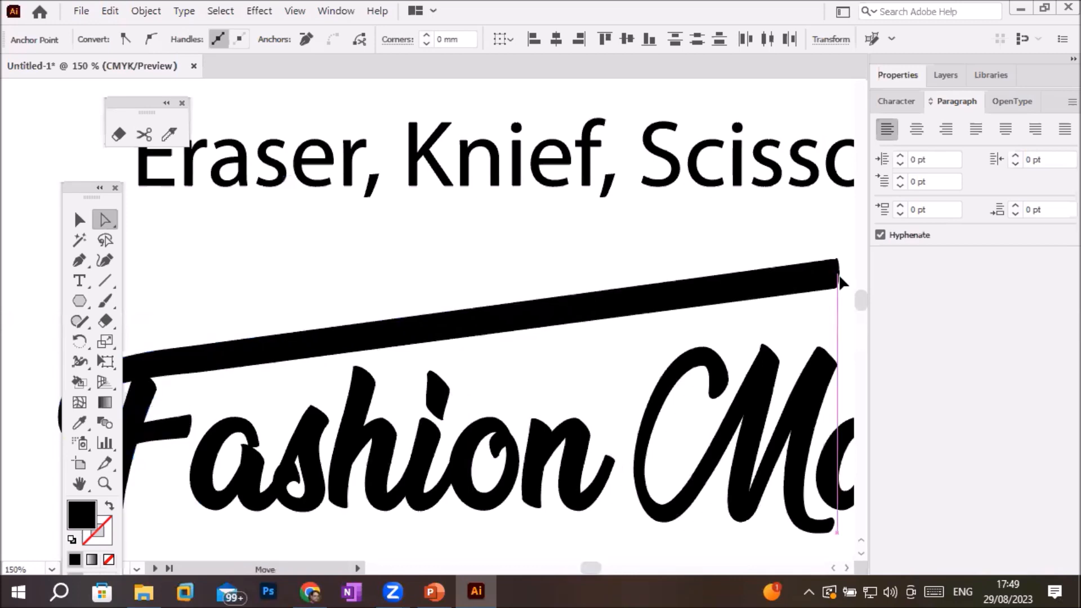
Extend the F's top bar further so that it ends above the g of Mag
scroll(784, 328, "down", 2)
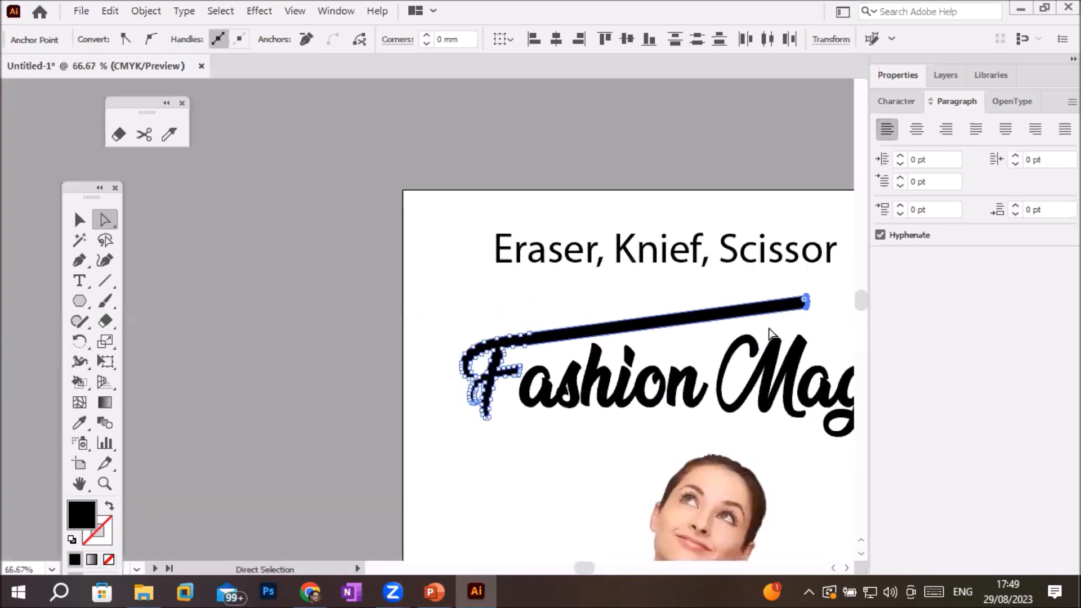
left_click(847, 569)
left_click(846, 568)
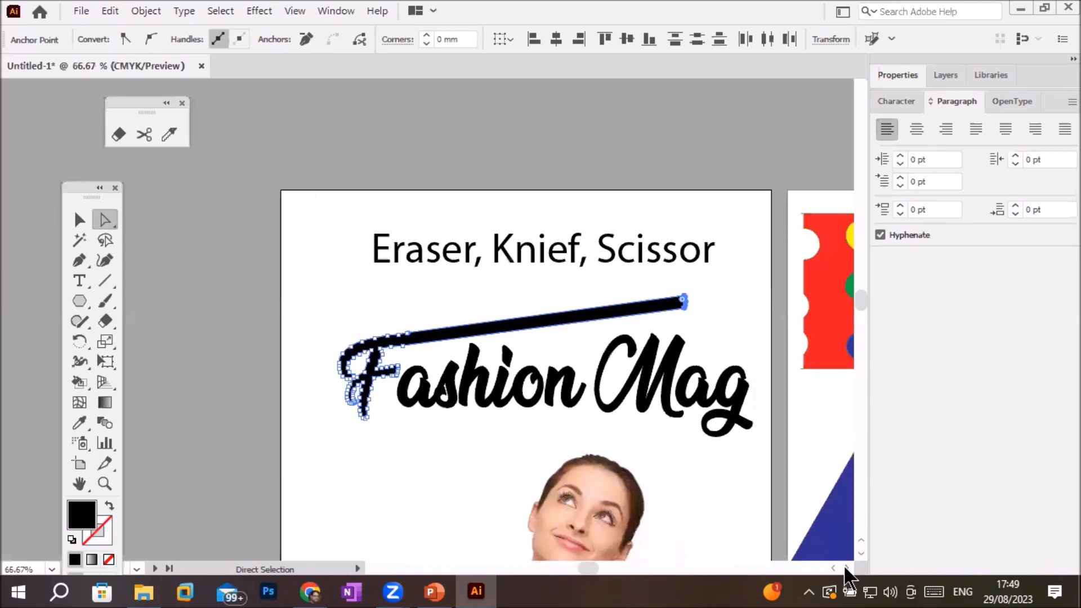
left_click(846, 568)
left_click(846, 569)
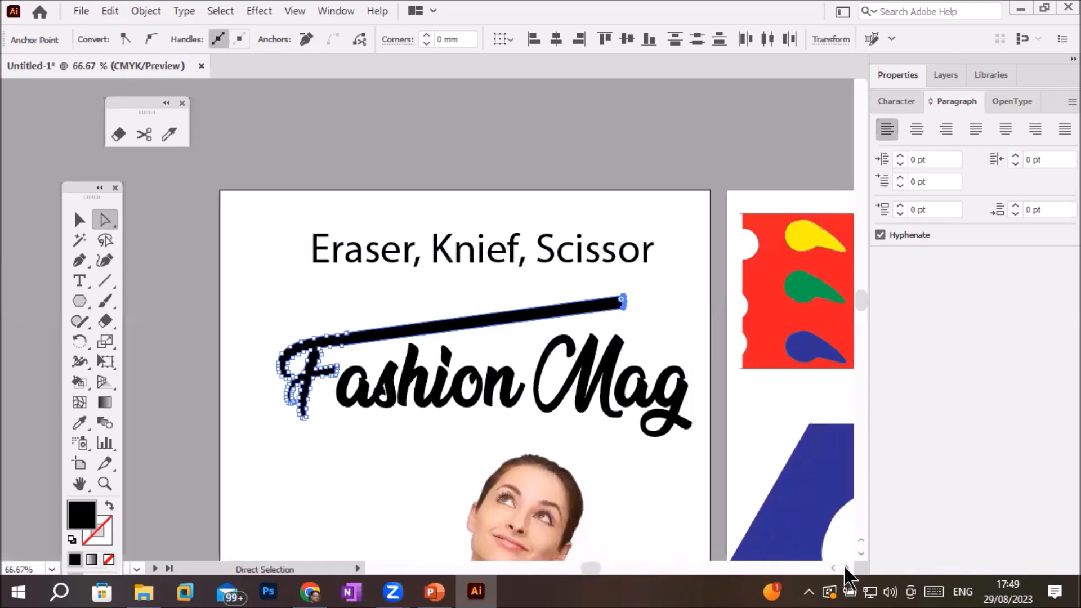
left_click(624, 305)
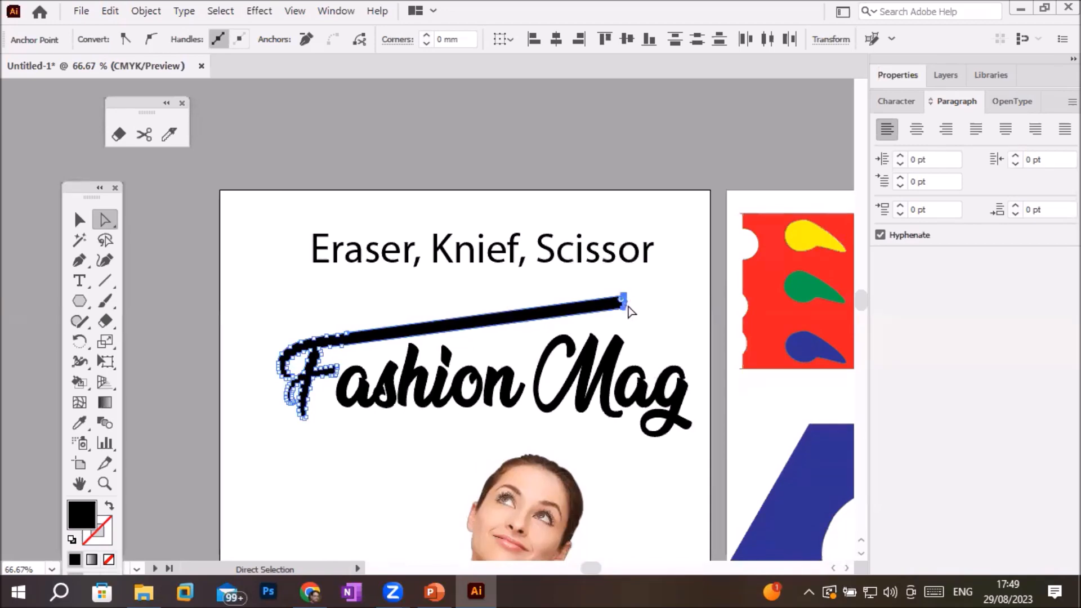
left_click_drag(624, 305, 691, 308)
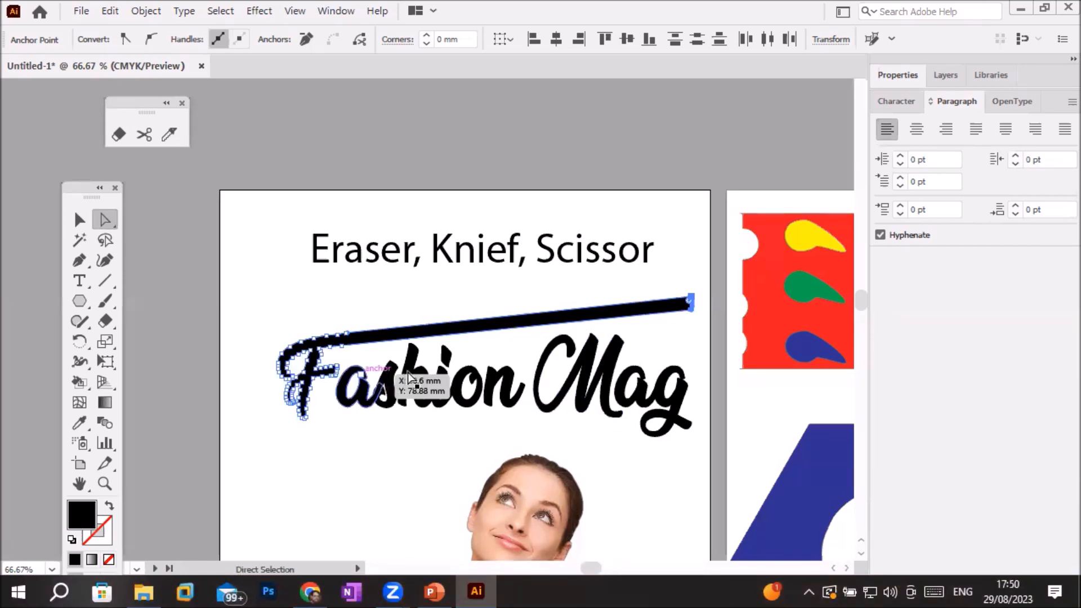
Lasso-select the anchor points around the upper tip of the letter s
scroll(393, 361, "up", 6)
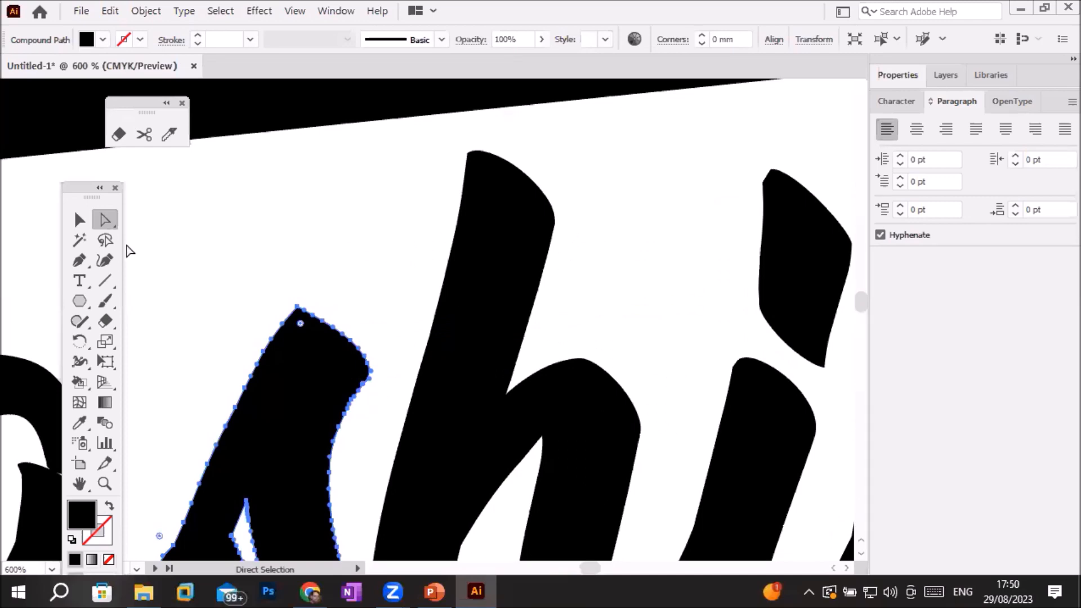
left_click(106, 235)
mouse_move(295, 290)
left_mouse_down()
mouse_move(319, 344)
mouse_move(381, 376)
mouse_move(388, 338)
mouse_move(358, 289)
mouse_move(324, 279)
mouse_move(292, 299)
mouse_move(337, 332)
left_mouse_up()
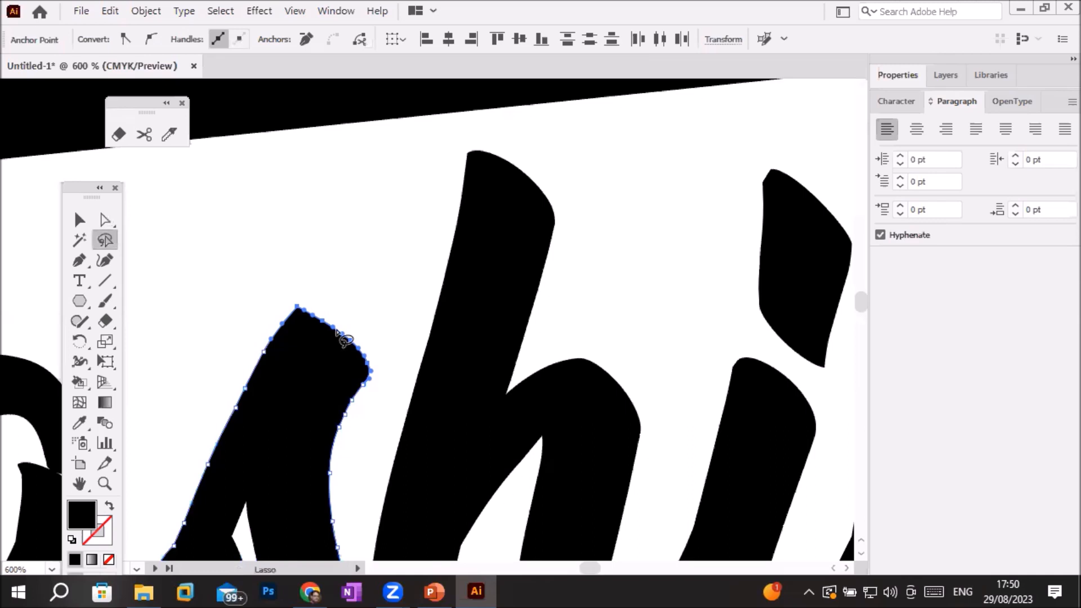
Try to pull the selected upper tip of the s up toward the h, and undo the change
left_click(106, 220)
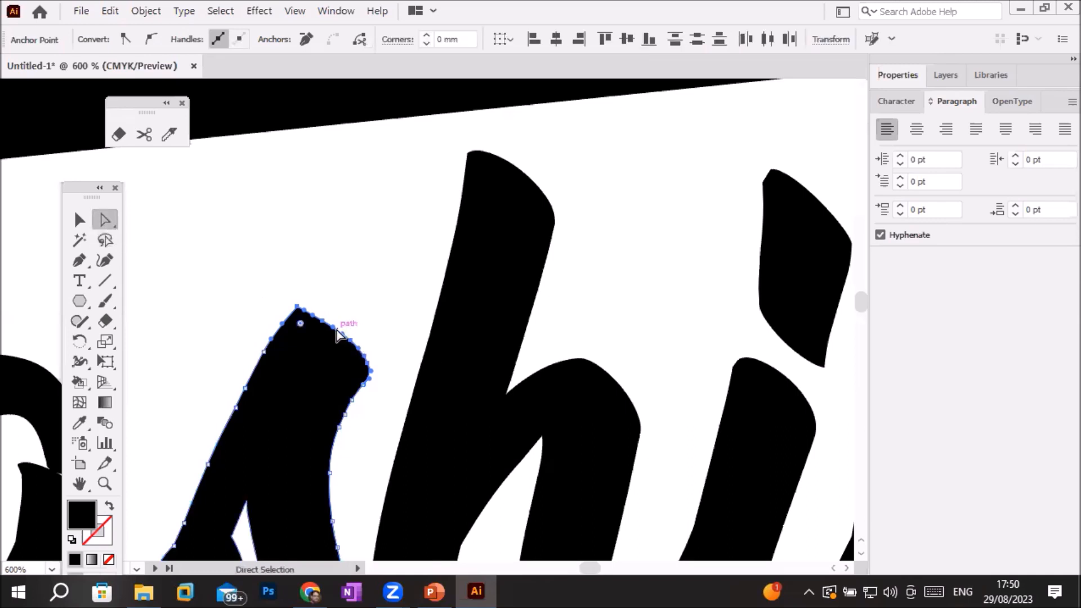
left_click_drag(335, 330, 395, 253)
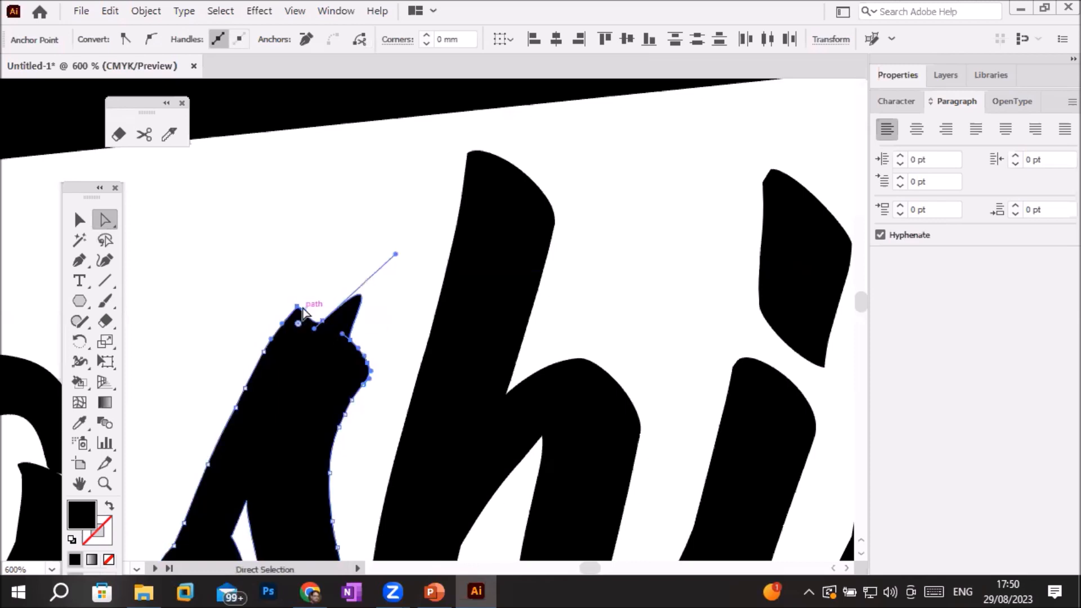
key("ctrl+z")
key("ctrl+z")
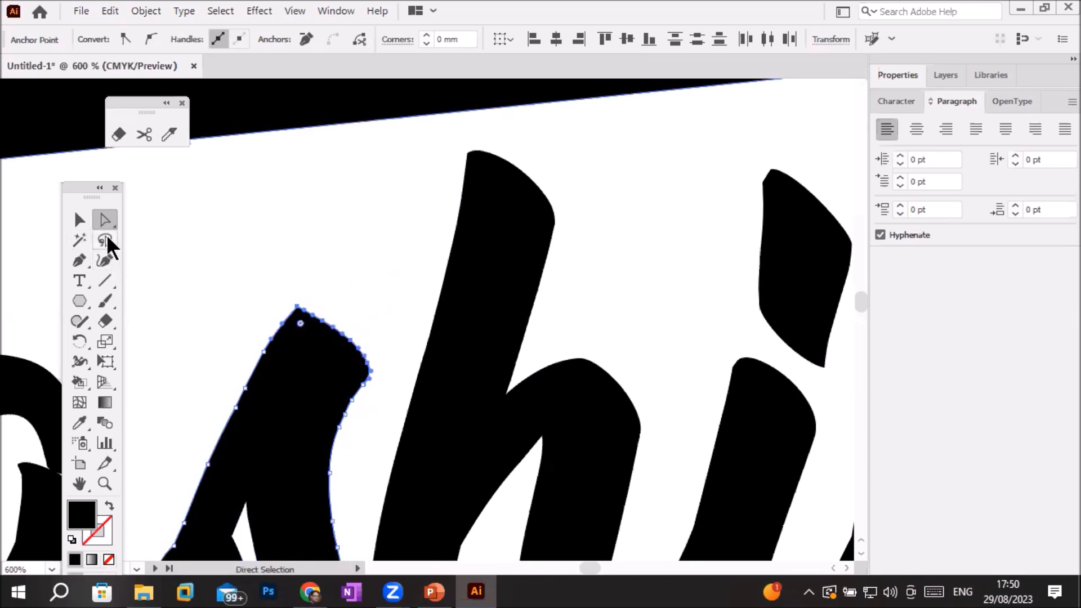
Reselect the anchor points of the s's upper tip with the Lasso and stretch the tip up beside the top of the h
left_click(107, 236)
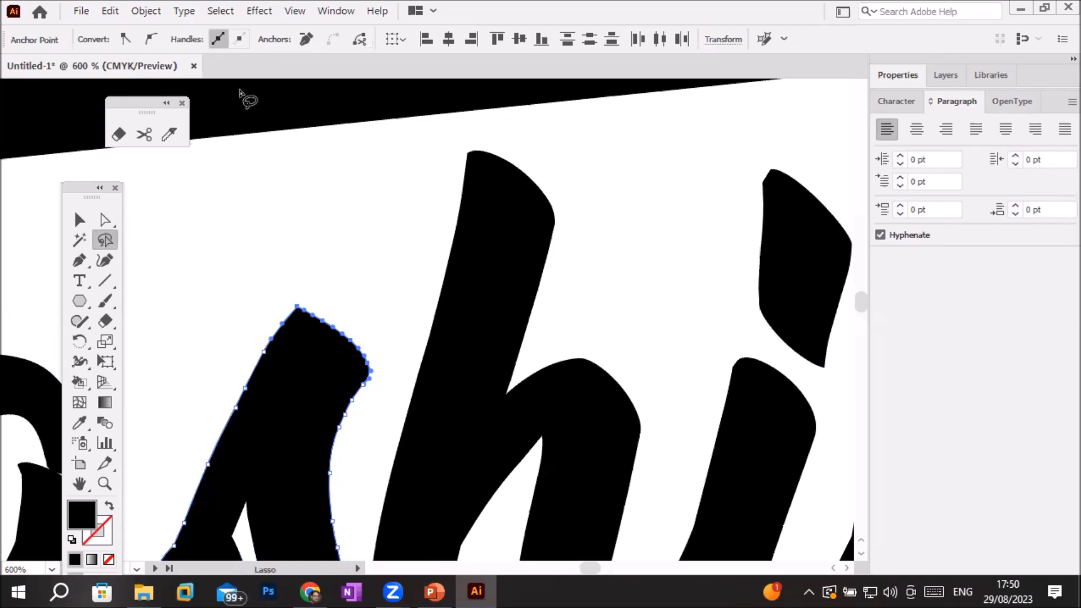
mouse_move(302, 291)
left_mouse_down()
mouse_move(285, 314)
mouse_move(381, 383)
mouse_move(387, 341)
mouse_move(371, 305)
mouse_move(318, 275)
mouse_move(298, 300)
mouse_move(336, 324)
left_mouse_up()
left_click(106, 217)
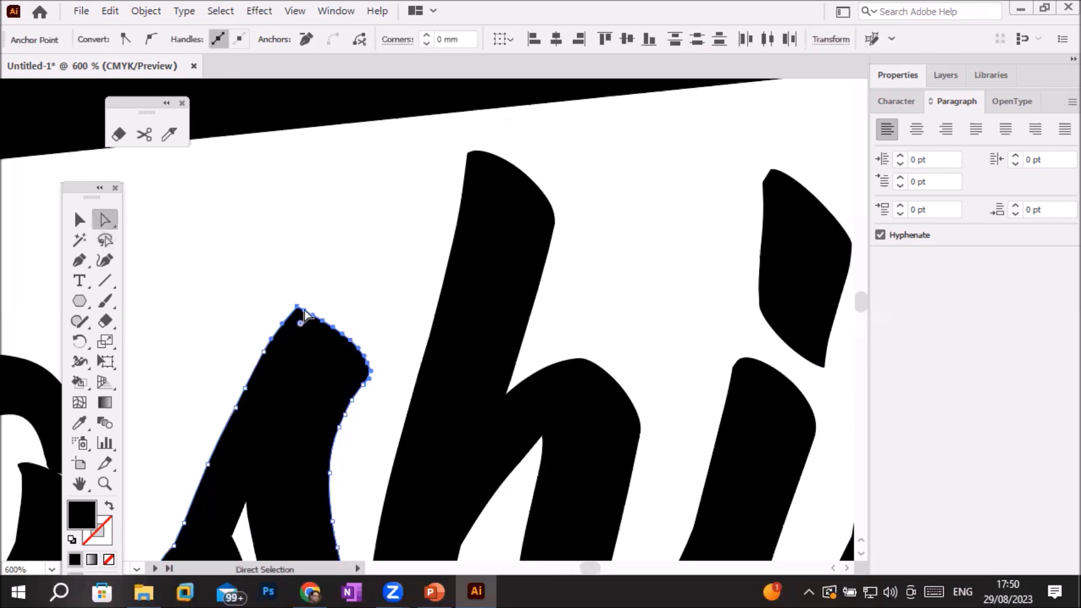
left_click_drag(334, 331, 360, 308)
key("ctrl")
key("ctrl+z")
mouse_move(352, 343)
left_mouse_down()
mouse_move(398, 283)
mouse_move(432, 191)
mouse_move(355, 193)
mouse_move(252, 262)
left_mouse_up()
left_click_drag(356, 201, 401, 237)
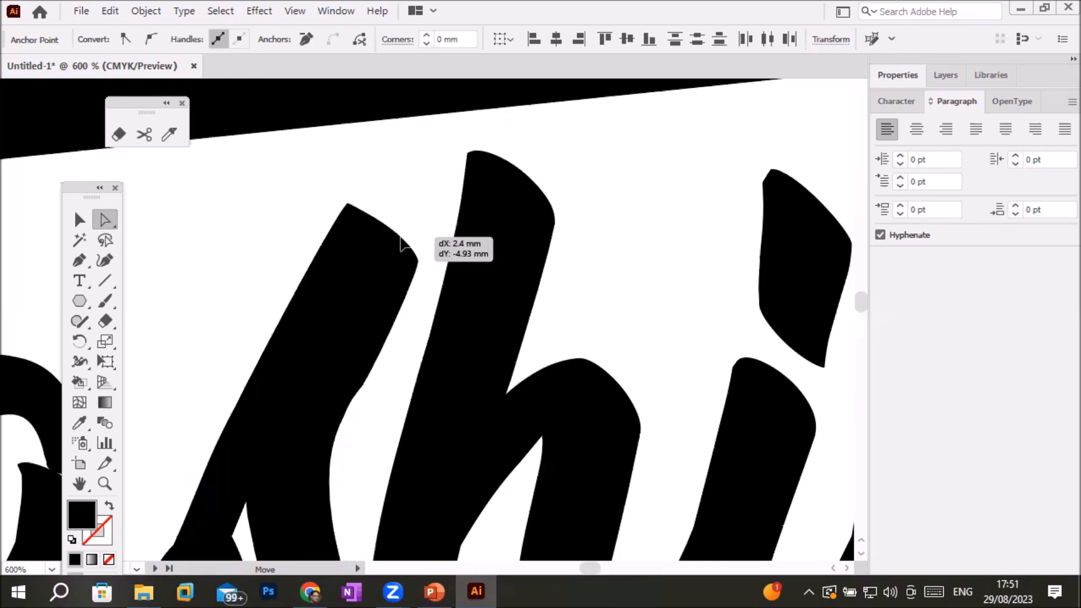
left_click_drag(417, 272, 379, 194)
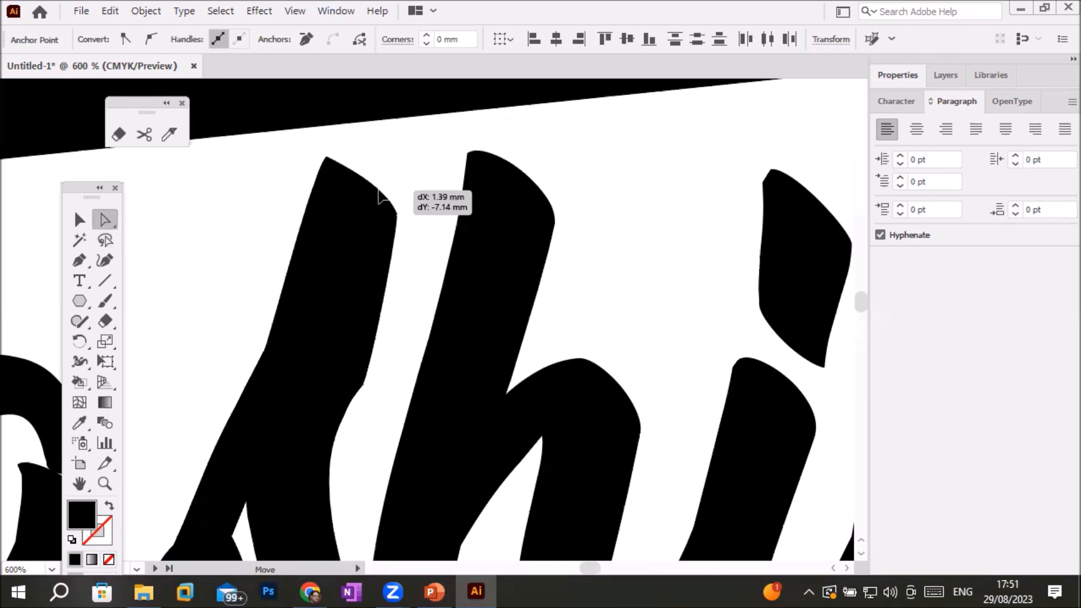
left_click_drag(379, 195, 430, 261)
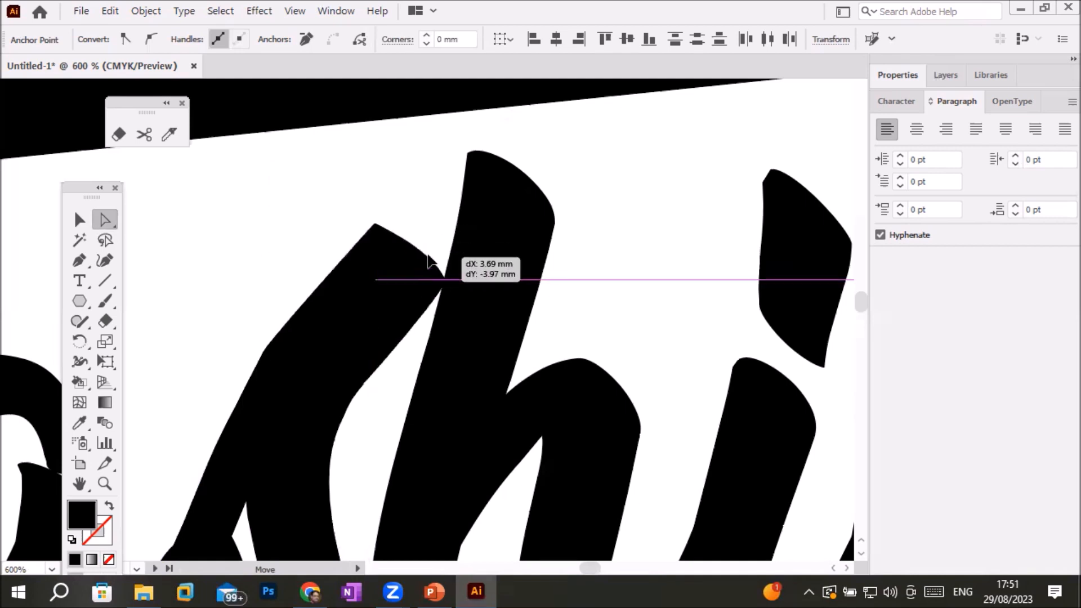
left_click_drag(419, 206, 453, 208)
Lasso the anchor points of the hook inside the o of Fashion and delete them, then deselect the path
scroll(529, 308, "down", 2)
scroll(541, 335, "down", 1)
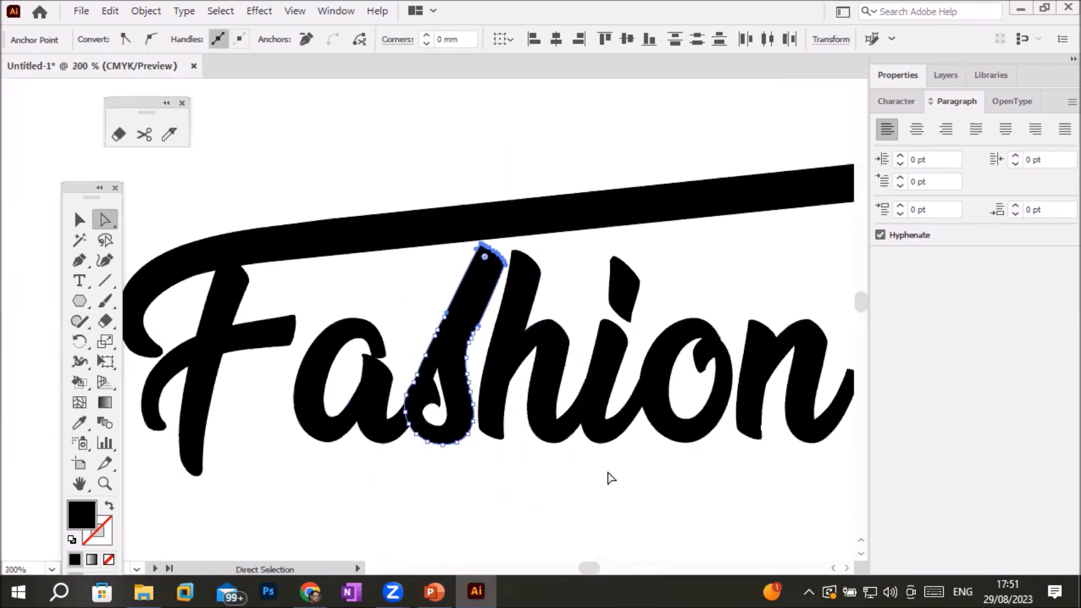
left_click_drag(691, 343, 686, 394)
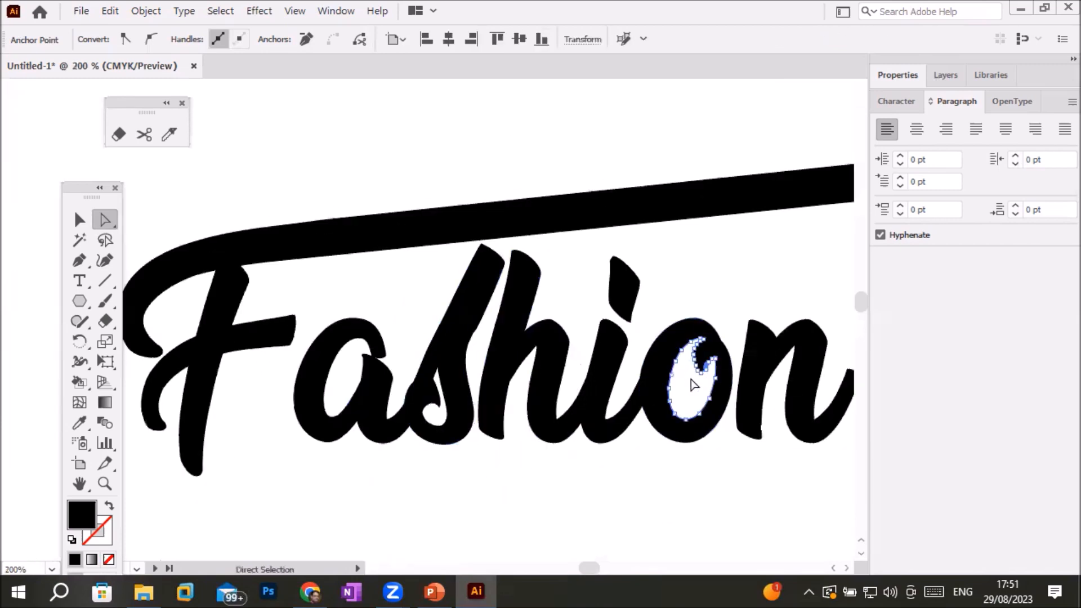
scroll(711, 367, "up", 2)
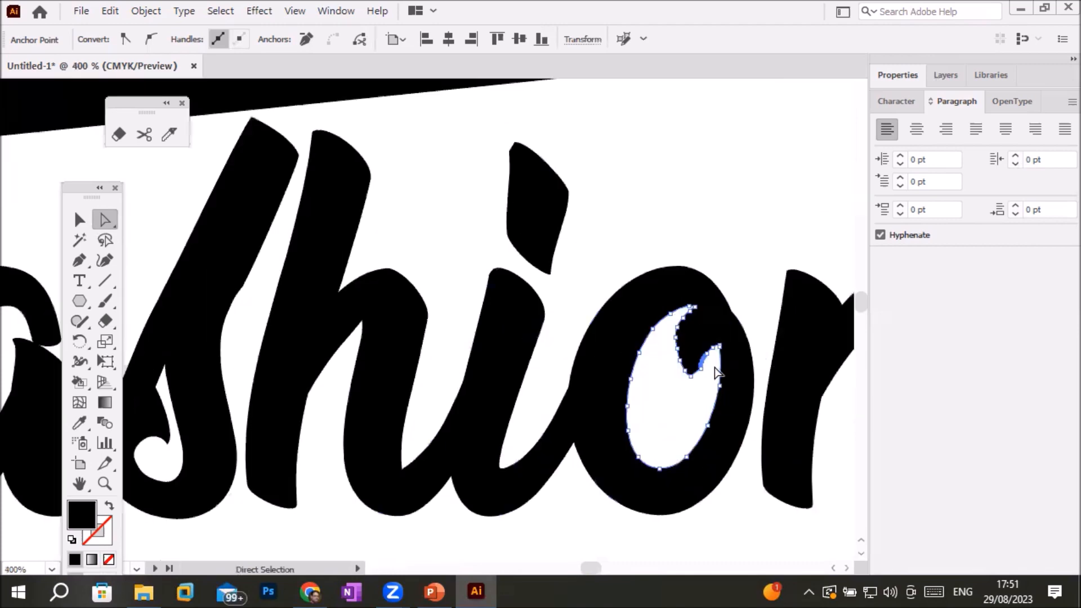
scroll(713, 372, "up", 2)
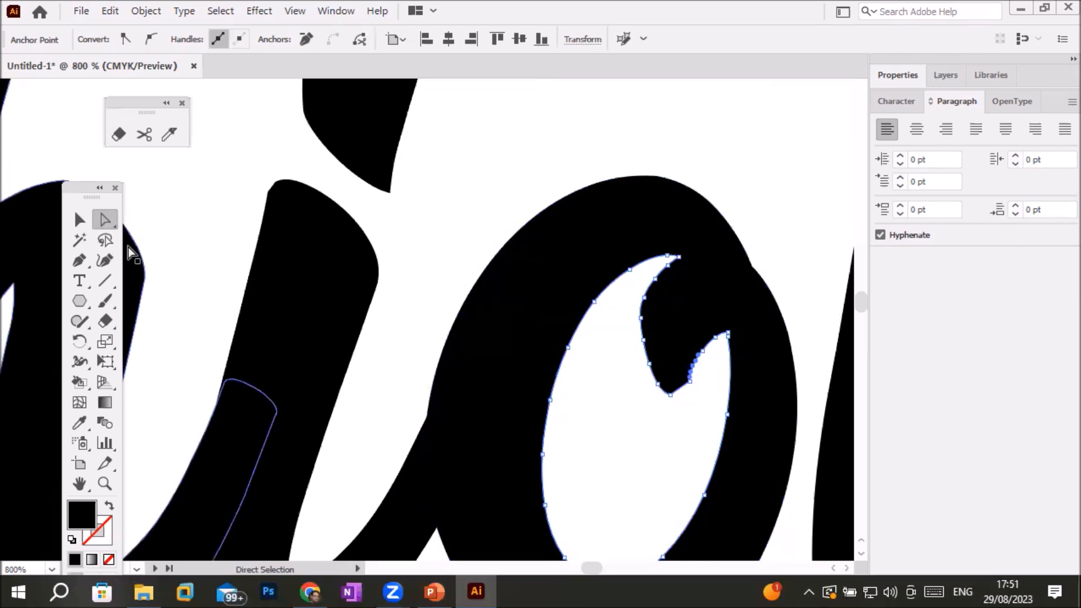
left_click(105, 241)
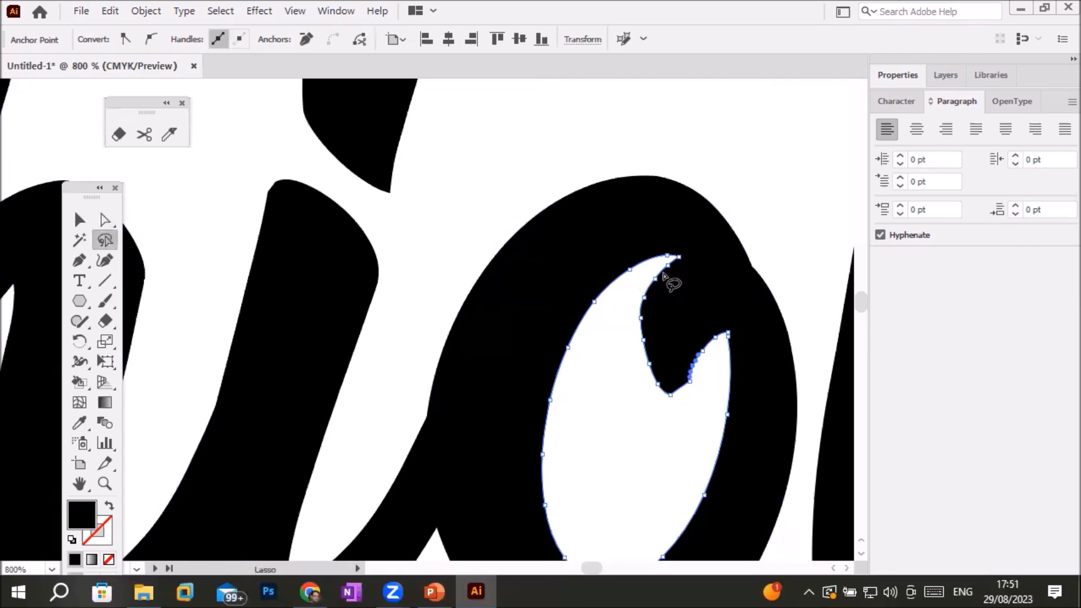
mouse_move(664, 275)
left_mouse_down()
mouse_move(625, 392)
mouse_move(649, 414)
mouse_move(696, 411)
mouse_move(714, 394)
mouse_move(717, 353)
mouse_move(660, 276)
left_mouse_up()
key("Delete")
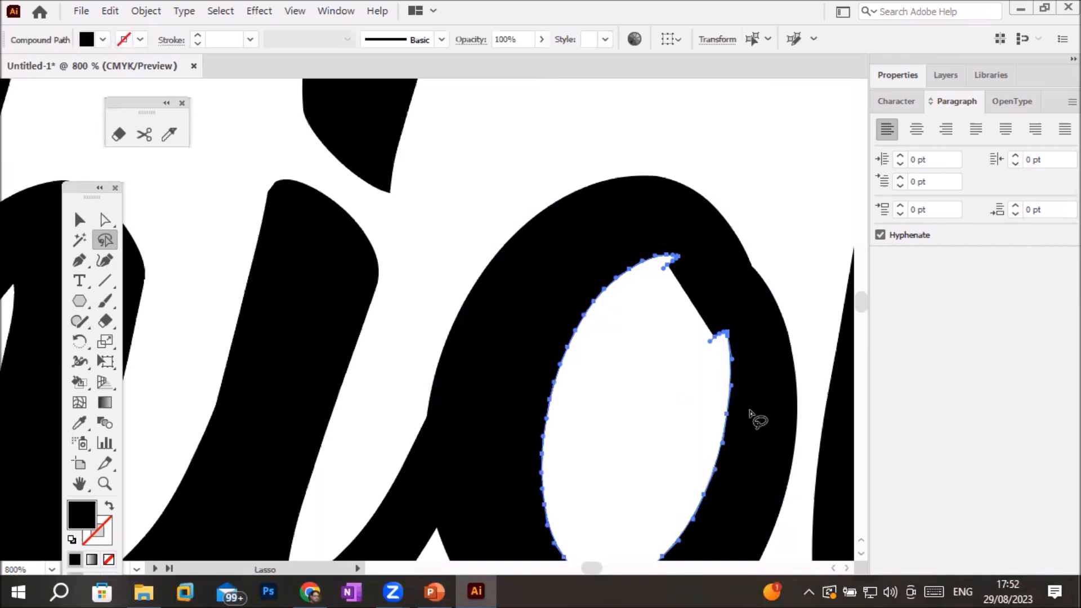
left_click(80, 219)
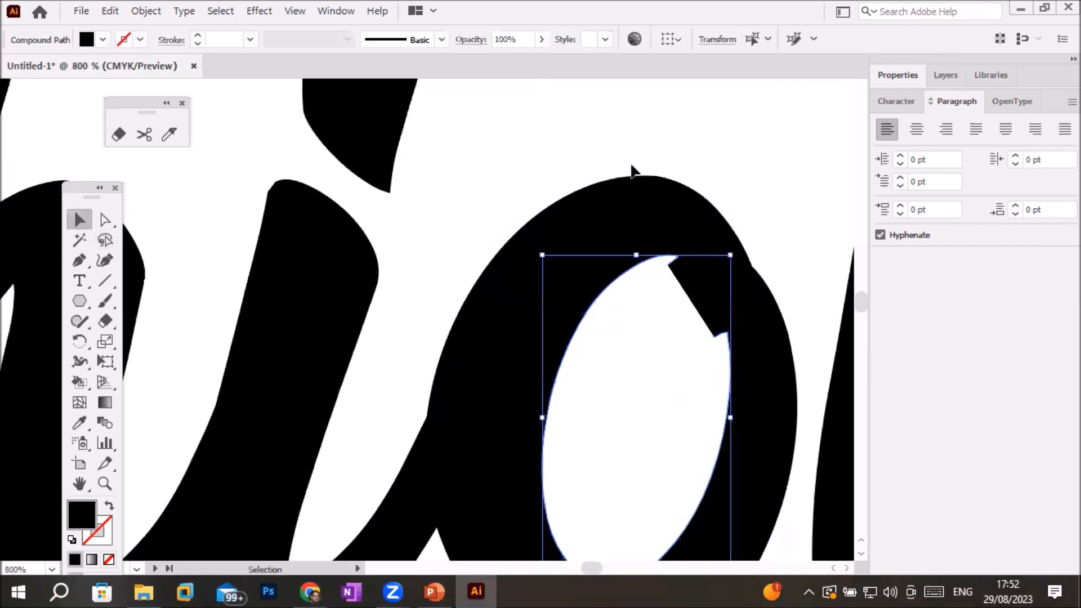
left_click(701, 134)
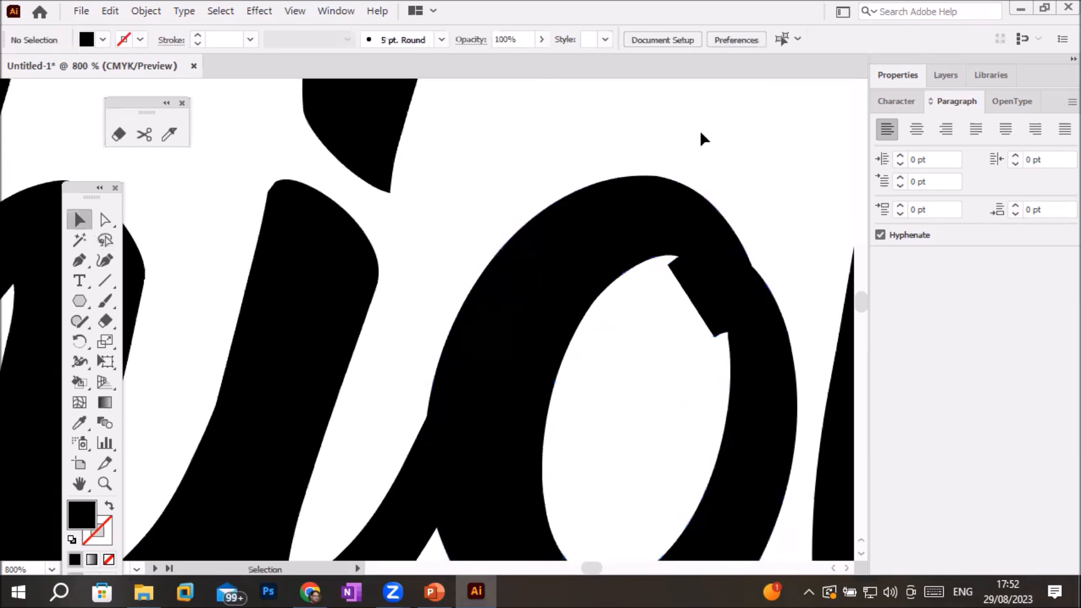
Select the whole Fashion Mag lettering group
scroll(699, 129, "down", 5)
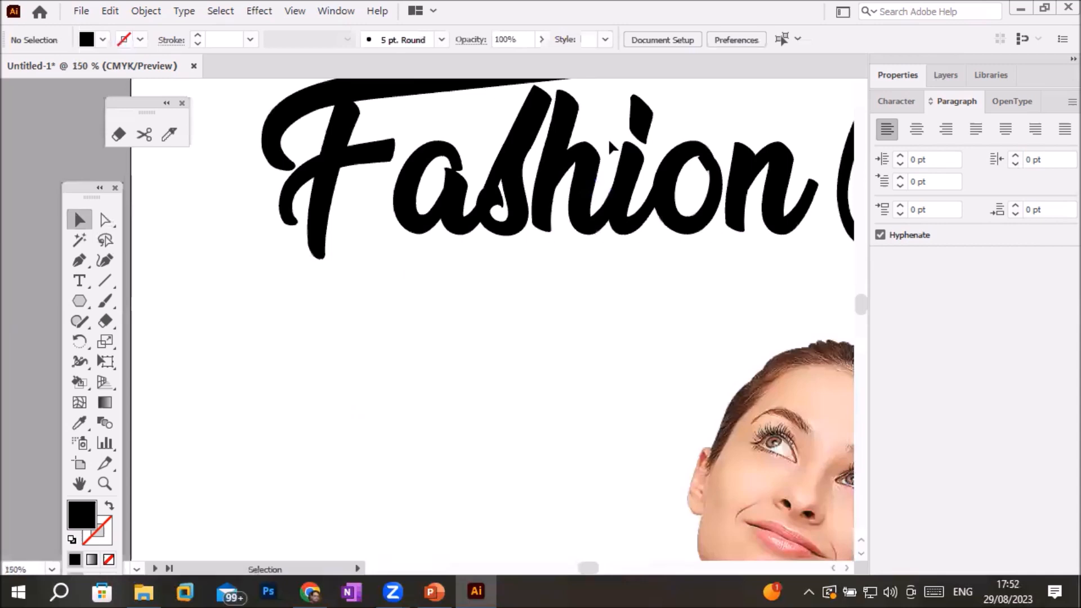
key("space")
left_click_drag(688, 158, 613, 311)
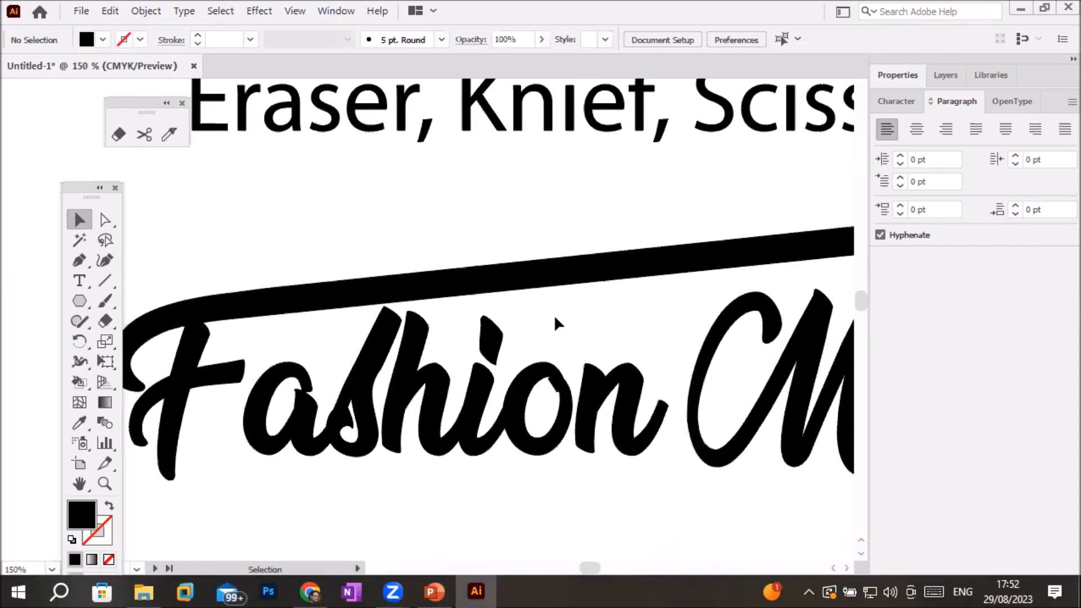
scroll(611, 295, "down", 2)
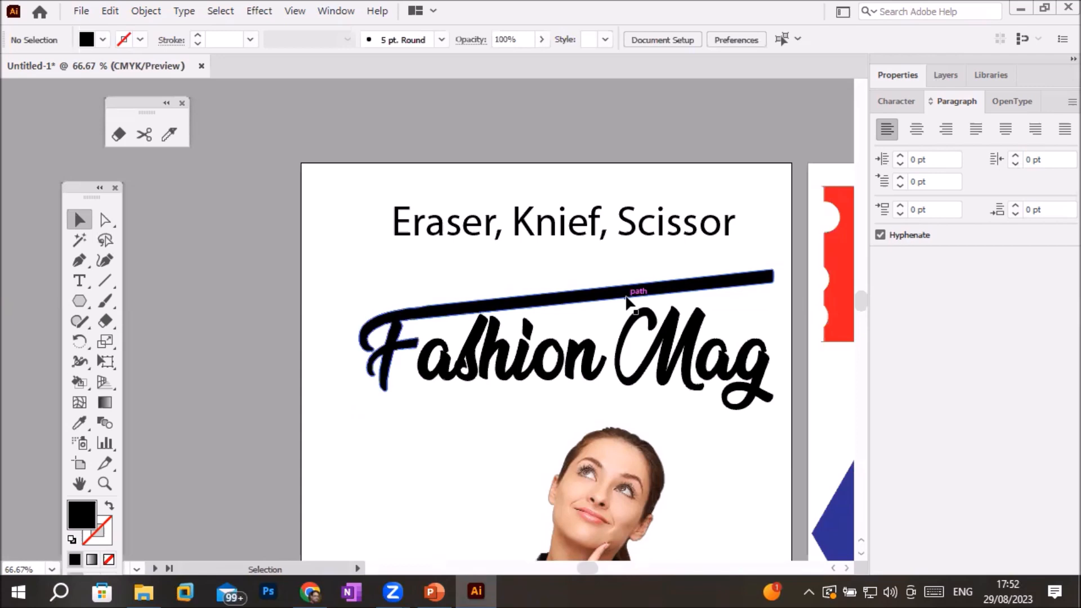
left_click(367, 371)
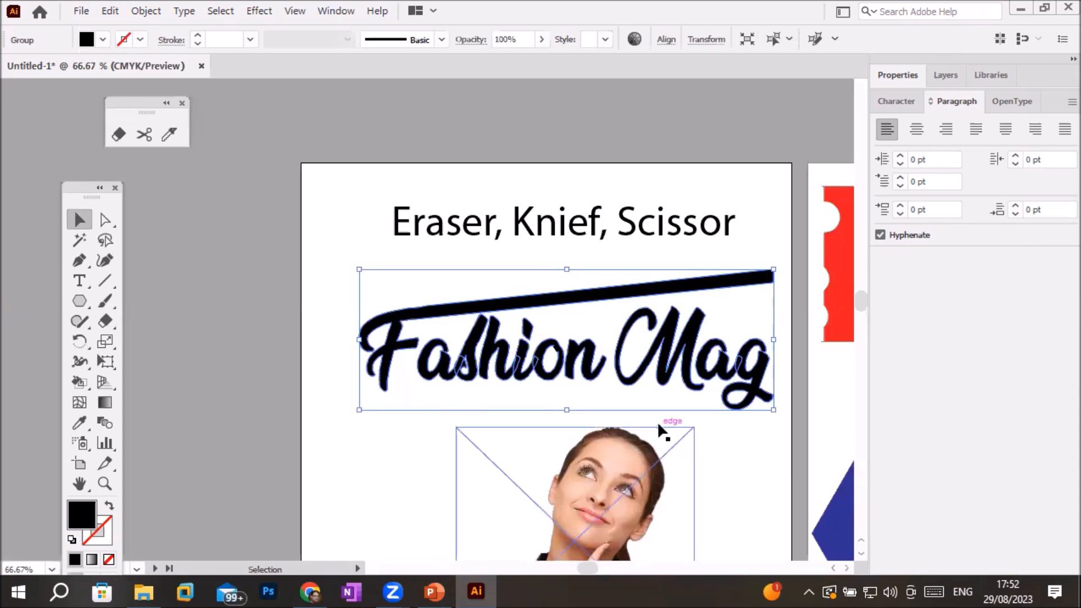
scroll(462, 346, "up", 3)
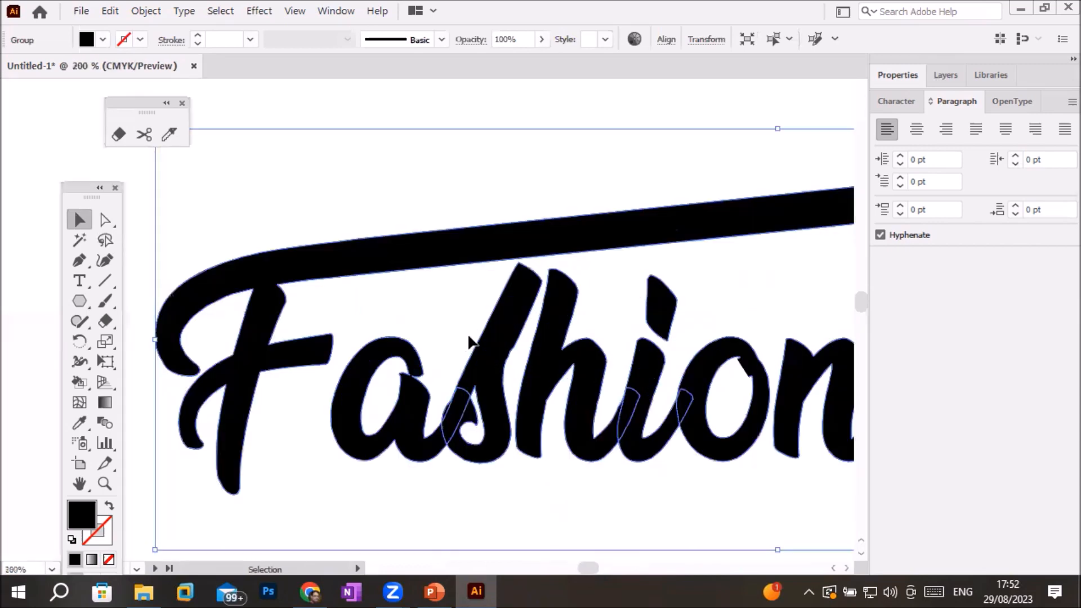
scroll(564, 352, "up", 2)
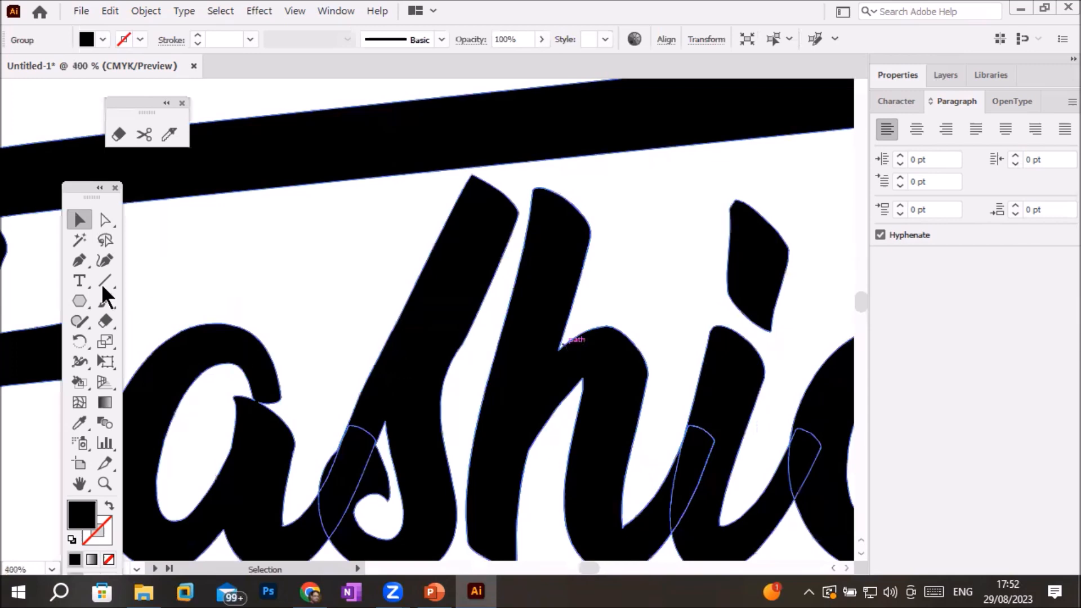
Activate the Eraser and reduce its brush to a small circle narrower than the letter strokes
left_click(106, 317)
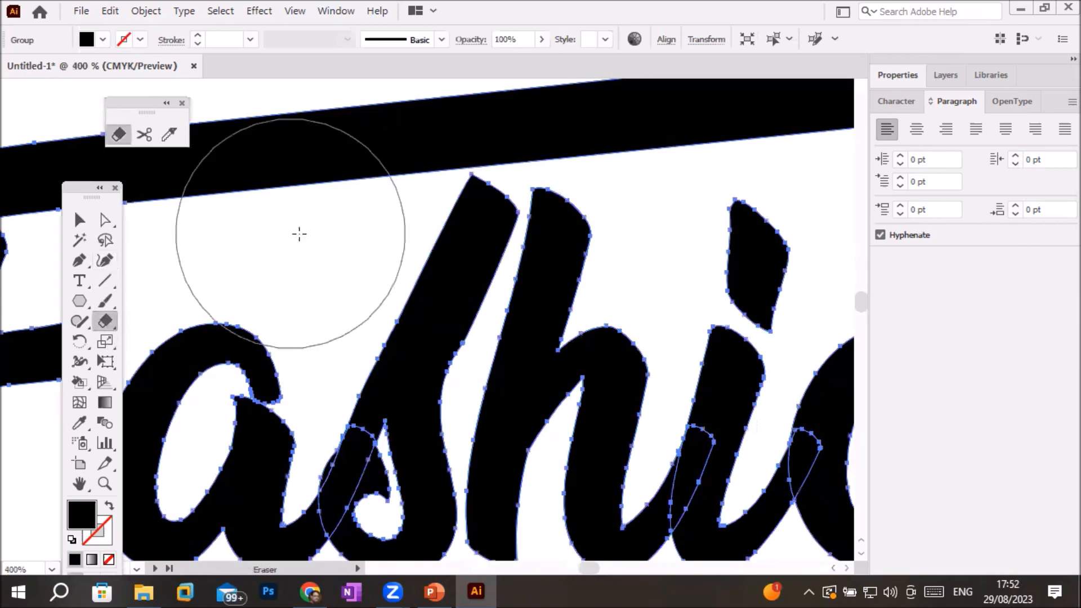
key("bracketleft")
key("bracketleft")
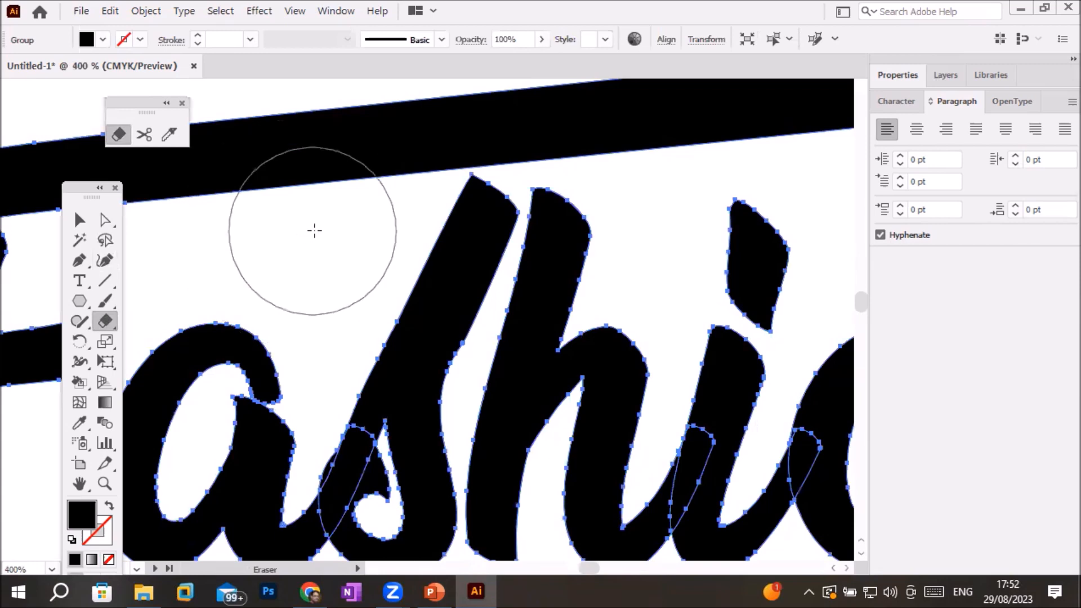
key("bracketleft")
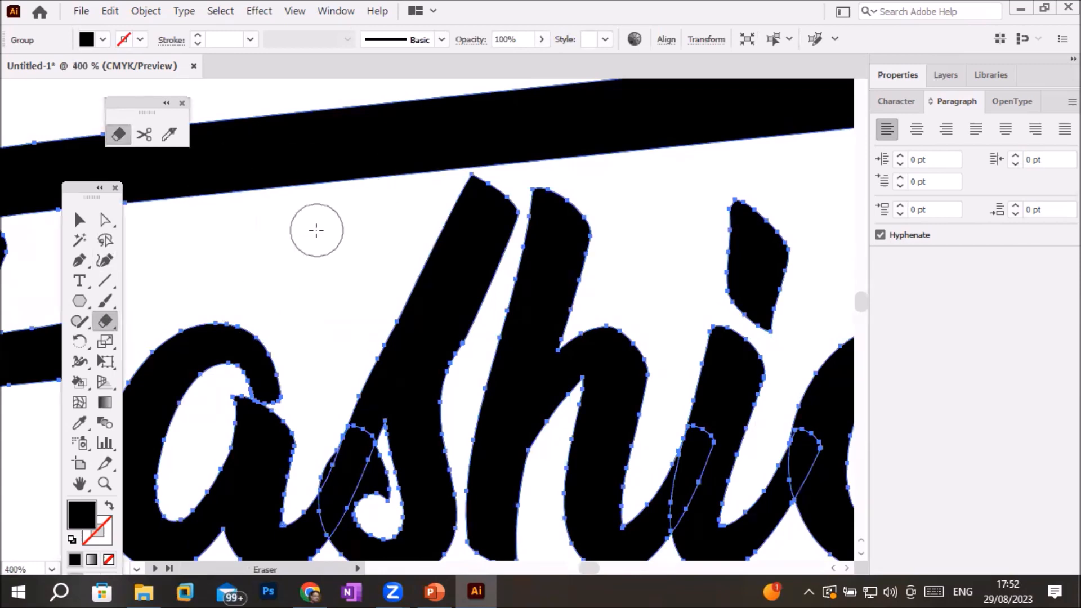
key("bracketleft")
key("bracketleft")
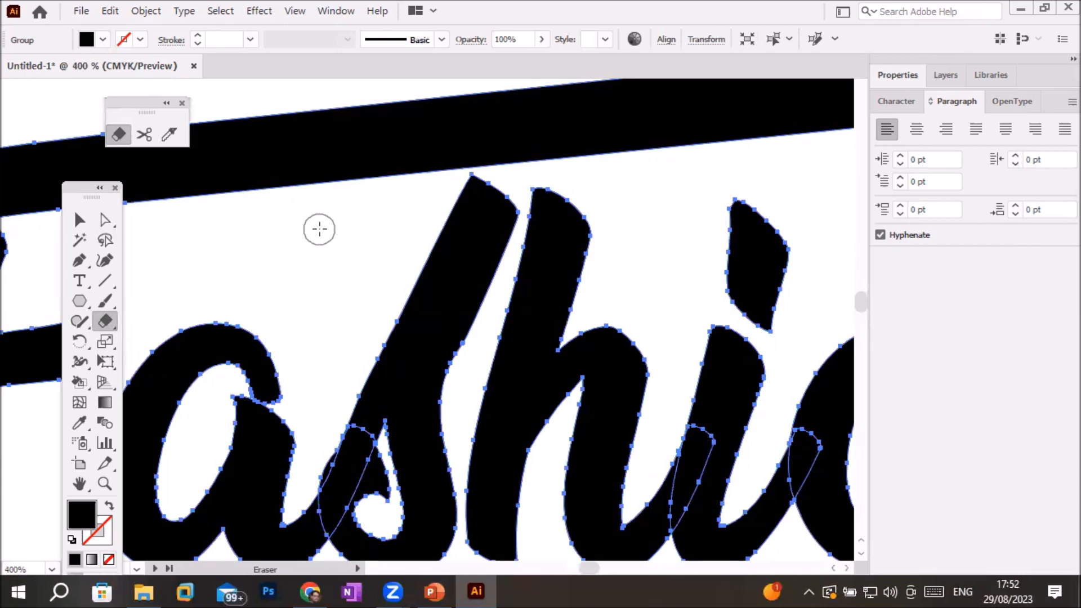
key("bracketright")
key("bracketright")
key("bracketright")
key("bracketright")
key("bracketleft")
key("bracketleft")
key("bracketleft")
key("bracketleft")
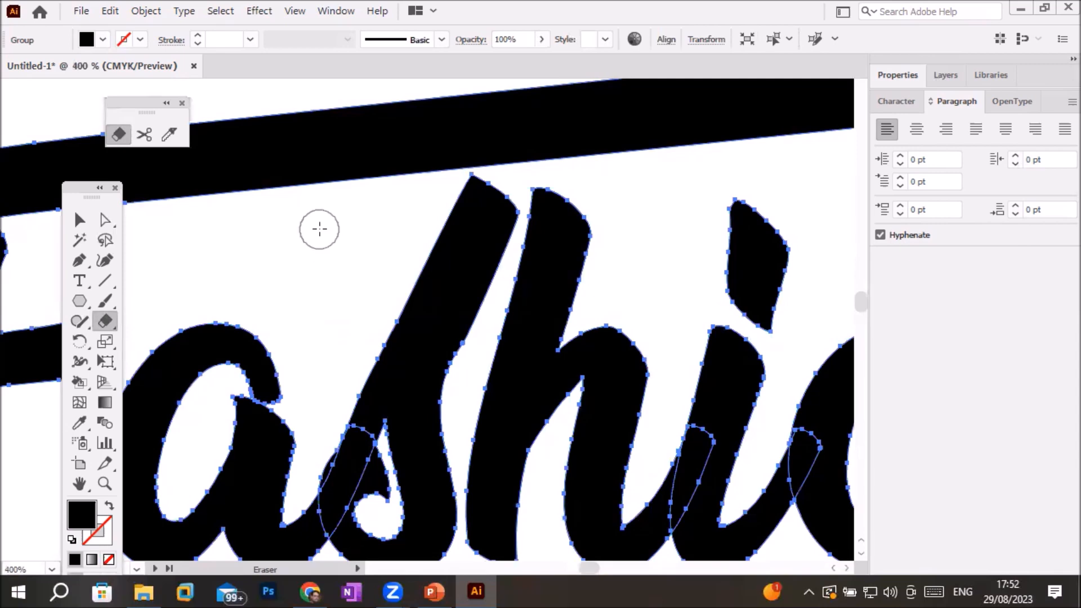
Erase four round holes down the s's long stroke and two in the stem of the i
left_click(473, 234)
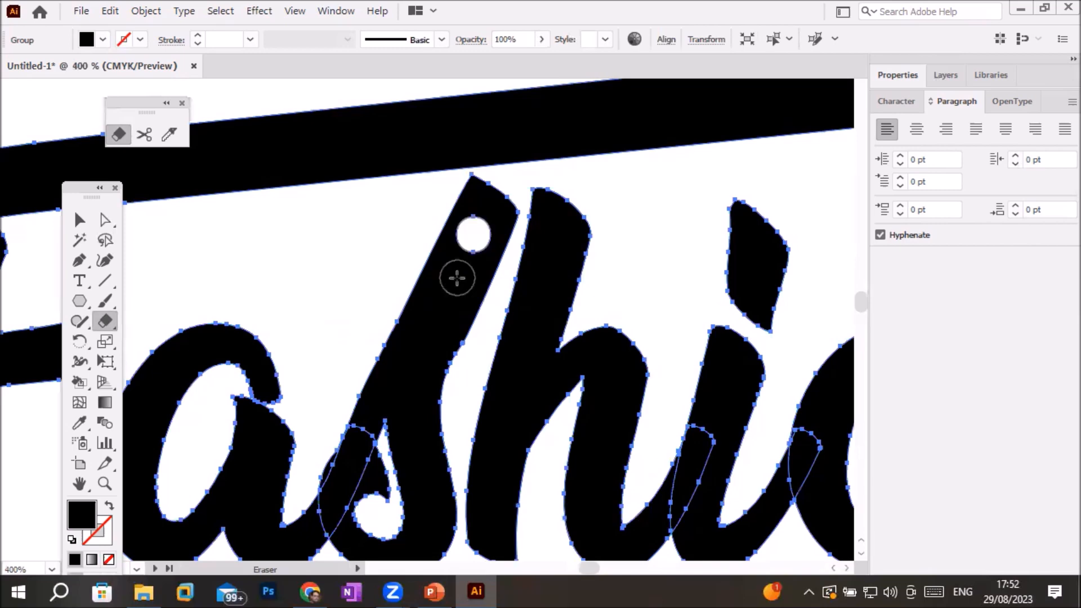
left_click(452, 287)
left_click(427, 337)
left_click(400, 386)
left_click(731, 366)
left_click(720, 405)
Erase three round holes in the F's long top bar, above the s
scroll(337, 373, "down", 4)
left_click(302, 309)
left_click(324, 309)
left_click(352, 304)
Erase along the feet of the F, a and h in Fashion to trim their bottom edges
scroll(187, 421, "up", 3)
left_click_drag(189, 417, 235, 464)
left_click_drag(492, 397, 542, 499)
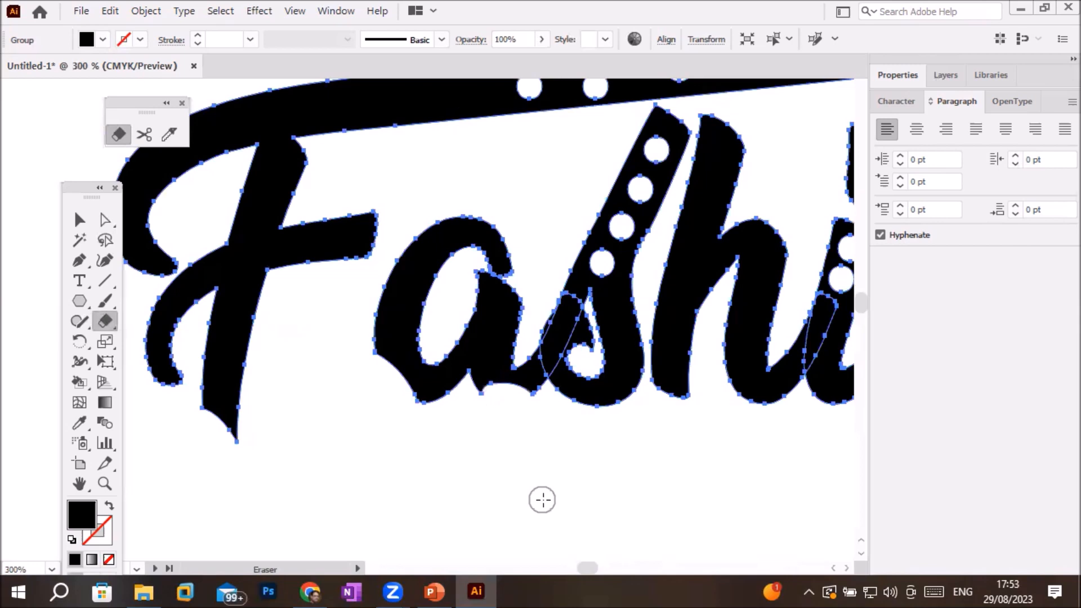
mouse_move(656, 389)
left_mouse_down()
mouse_move(594, 418)
mouse_move(577, 452)
left_mouse_up()
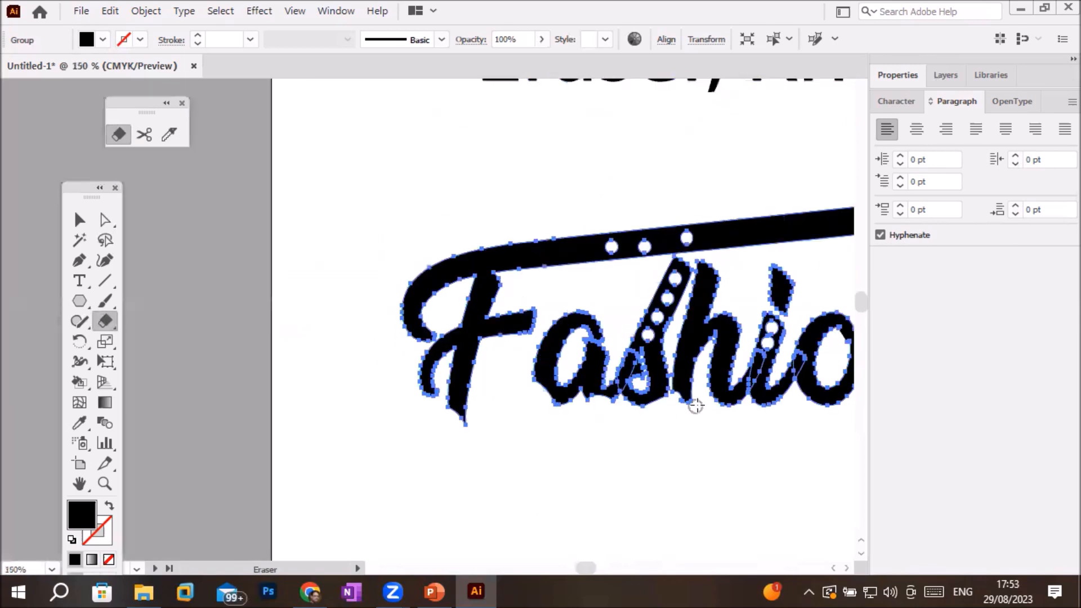
Erase a notch beside the h's upper stem and cut through the F's crossbar end and lower curl
scroll(695, 410, "down", 3)
left_click_drag(726, 256, 710, 312)
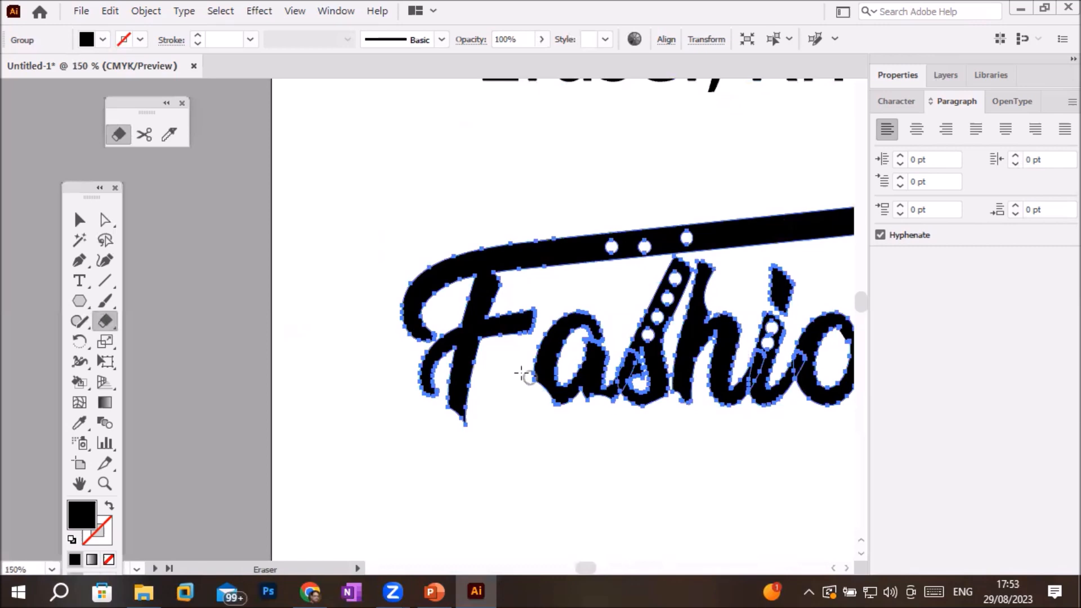
left_click_drag(538, 291, 528, 335)
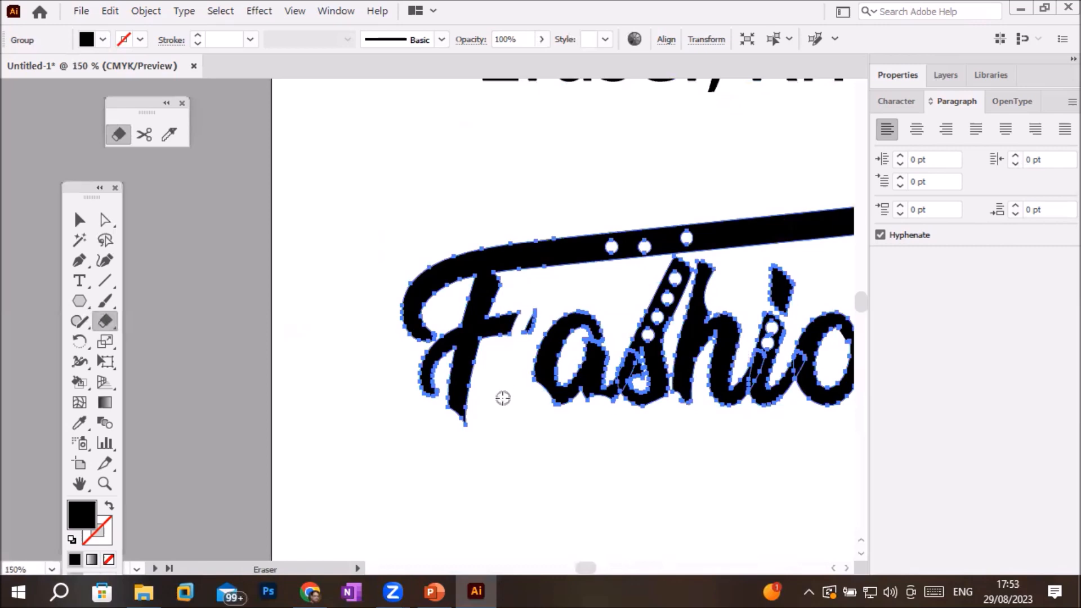
mouse_move(426, 369)
left_mouse_down()
mouse_move(437, 372)
mouse_move(419, 373)
left_mouse_up()
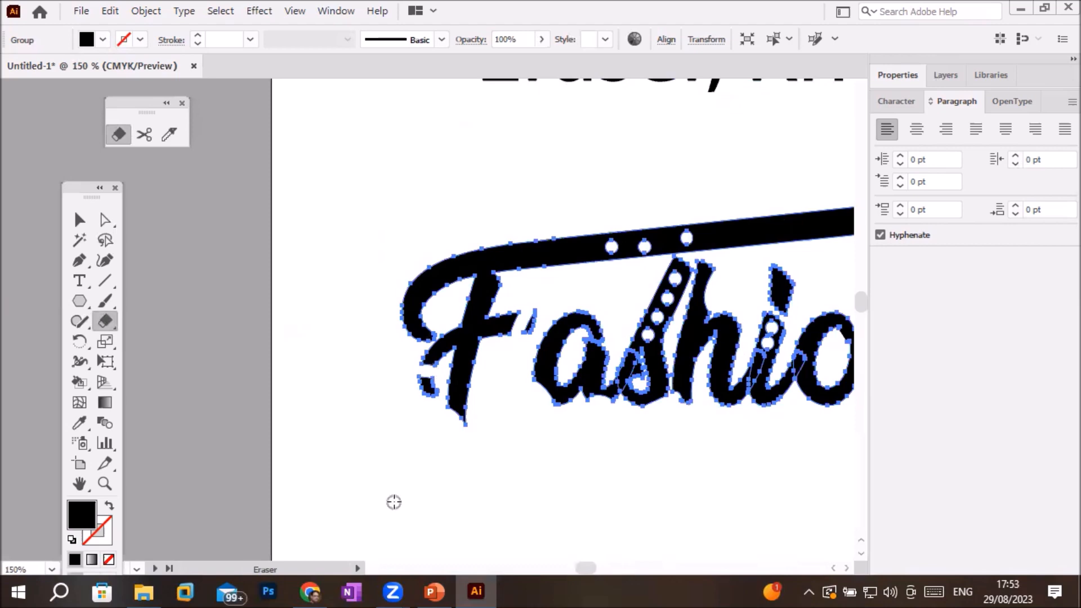
Erase five narrow gaps across the F's long top bar to split it into separate segments
left_click_drag(550, 230, 551, 273)
left_click_drag(753, 212, 755, 253)
scroll(788, 255, "down", 1)
mouse_move(833, 233)
left_mouse_down()
mouse_move(625, 291)
mouse_move(644, 304)
left_mouse_up()
mouse_move(721, 265)
left_mouse_down()
mouse_move(719, 298)
mouse_move(610, 321)
left_mouse_up()
left_click_drag(670, 267, 673, 298)
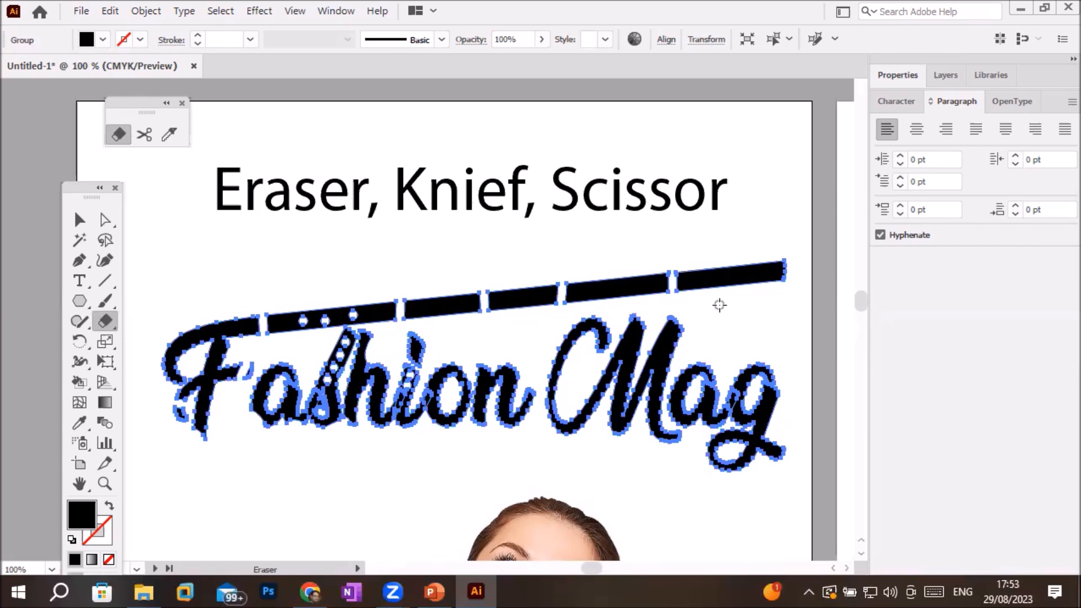
Use Direct Selection to pick the bar segment above the start of the M and fill it red
left_click(104, 223)
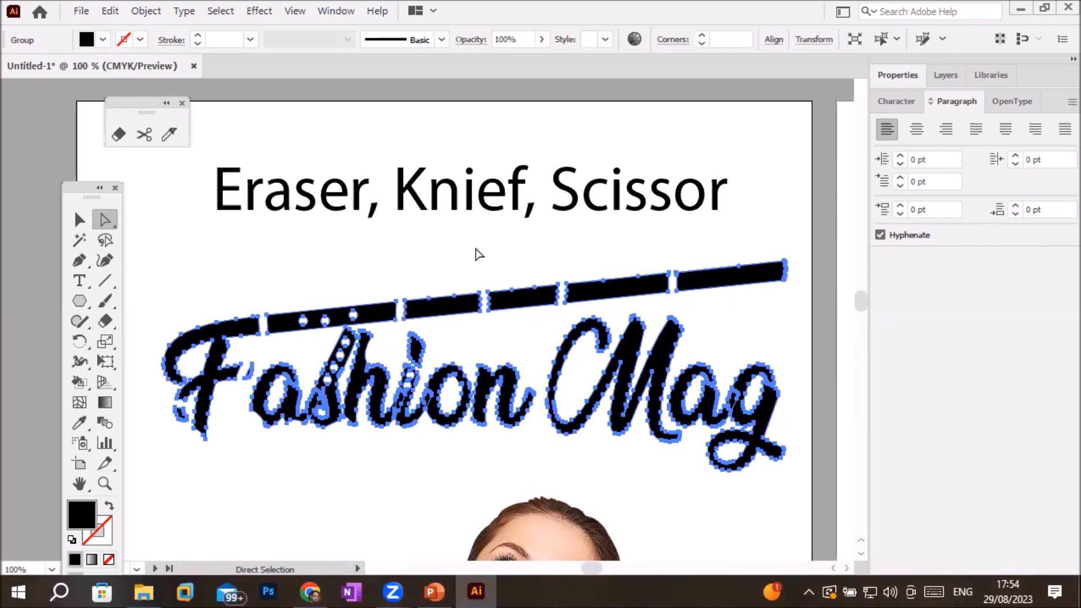
left_click(491, 272)
left_click(528, 297)
left_click(442, 306)
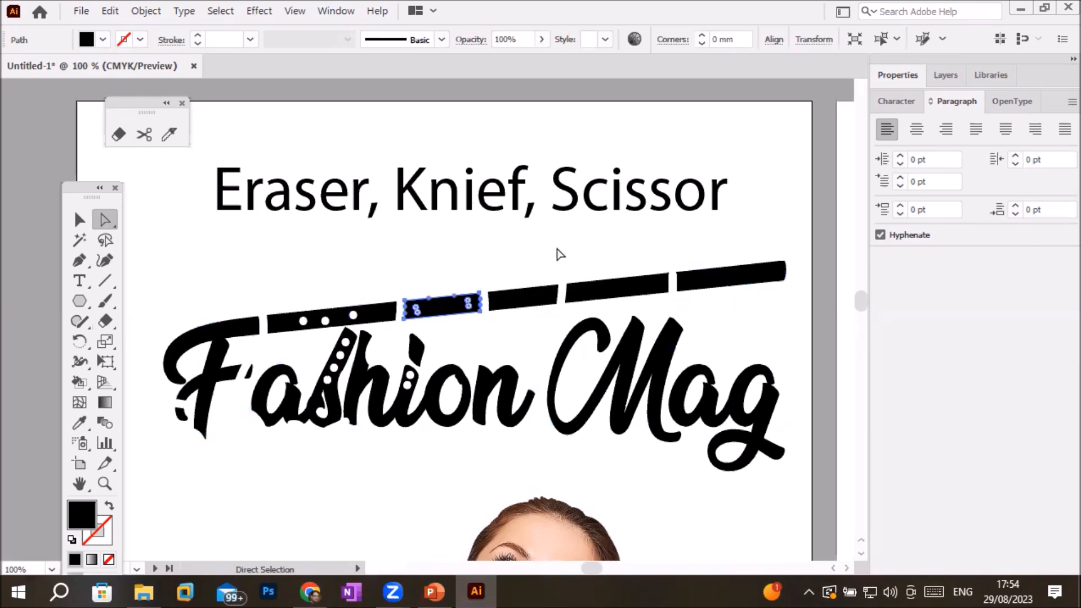
left_click(590, 264)
left_click(610, 293)
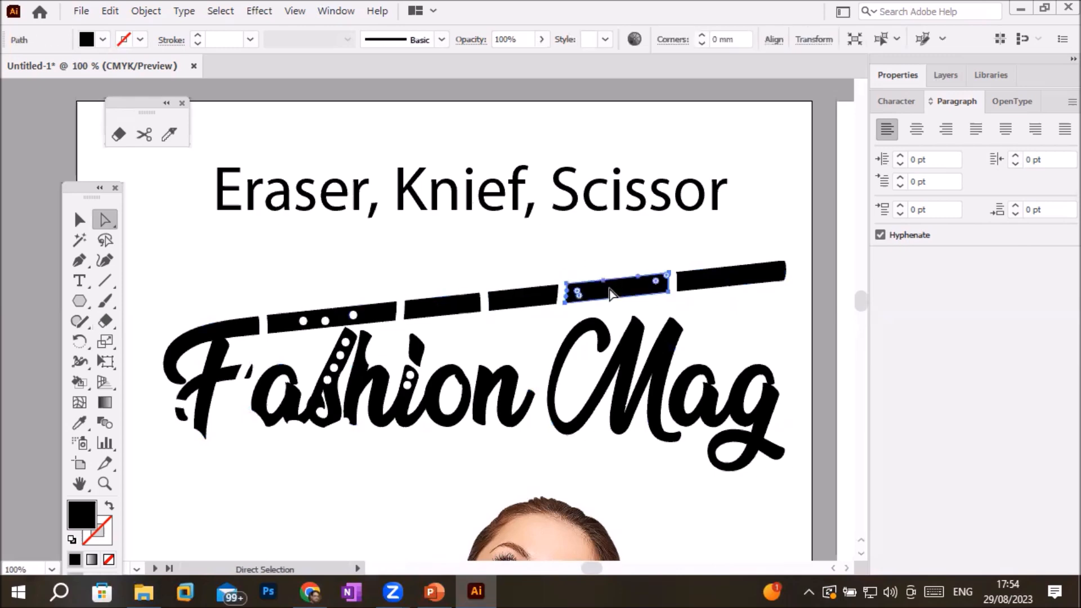
left_click(103, 39)
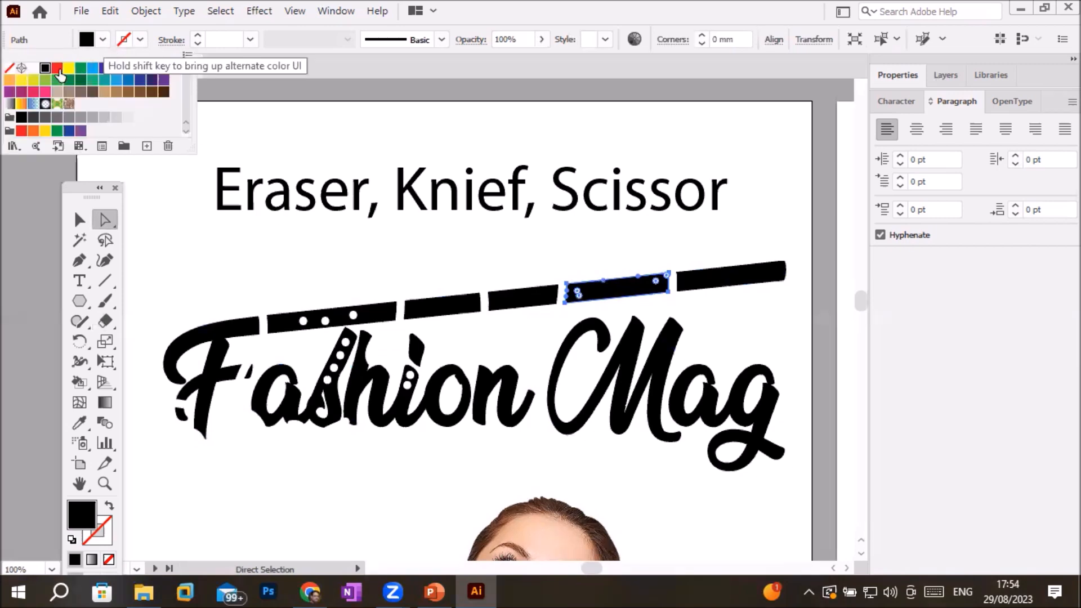
left_click(57, 69)
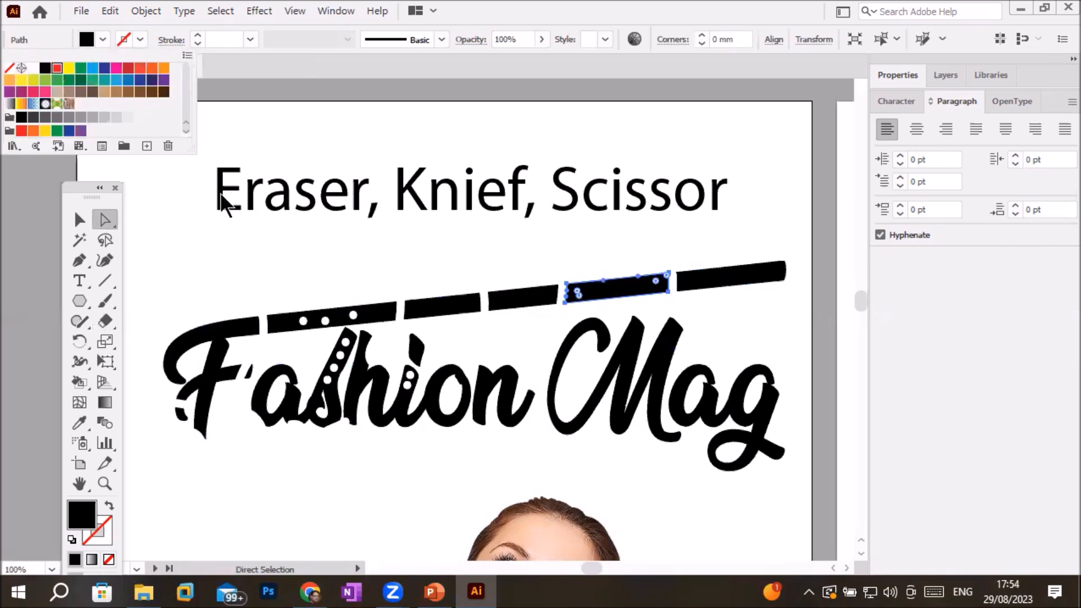
Fill the bar segment above the i and o of Fashion red, and deselect it
left_click(439, 308)
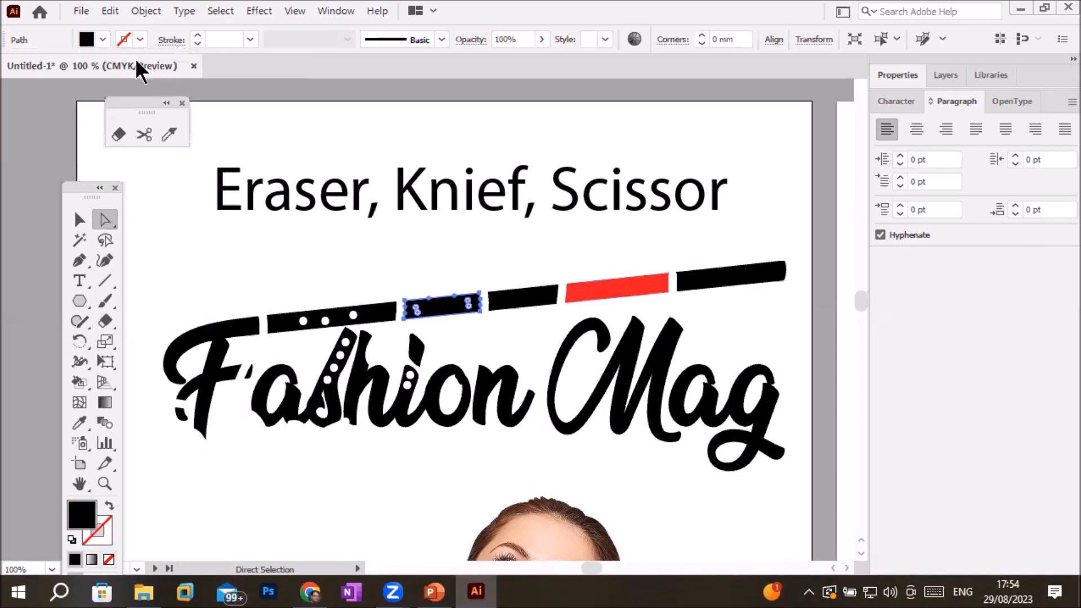
left_click(103, 39)
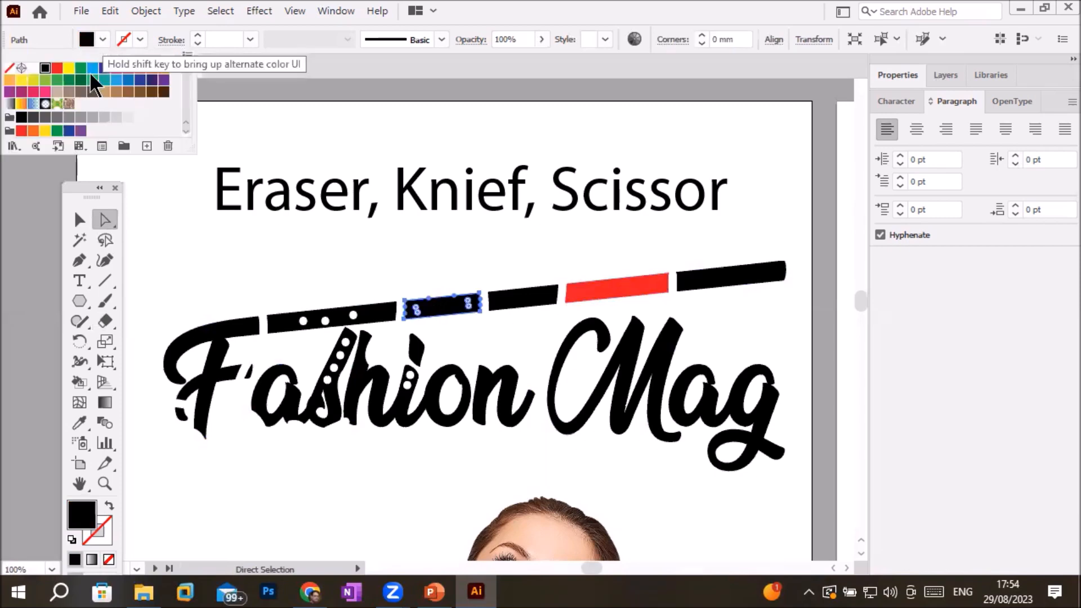
left_click(57, 68)
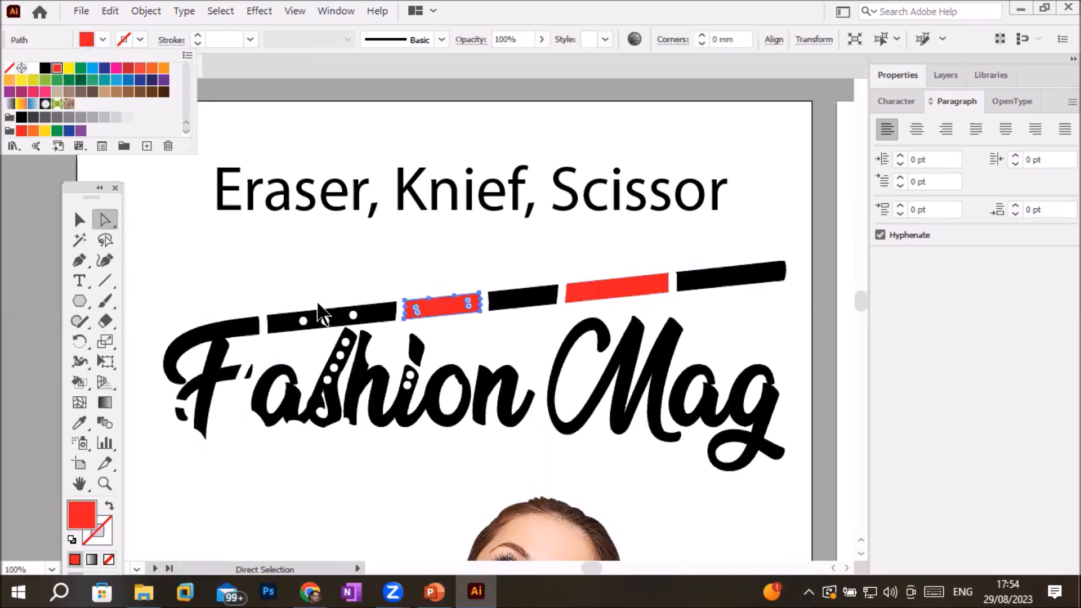
left_click(417, 251)
left_click(416, 251)
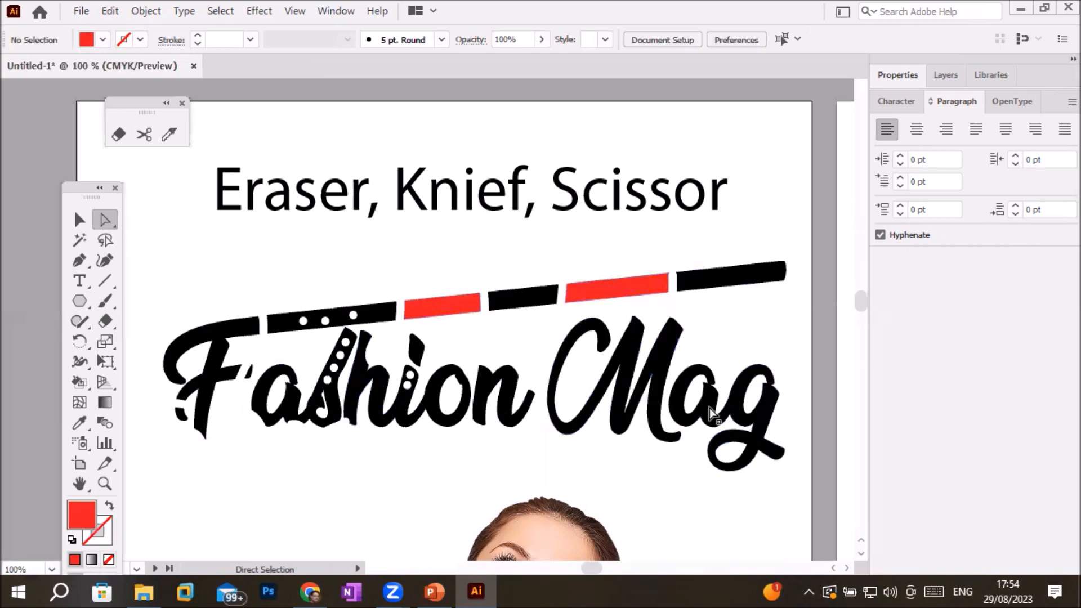
Select the bar segment above the start of the M and recolour it black by sampling the M with the Eyedropper
left_click(617, 294)
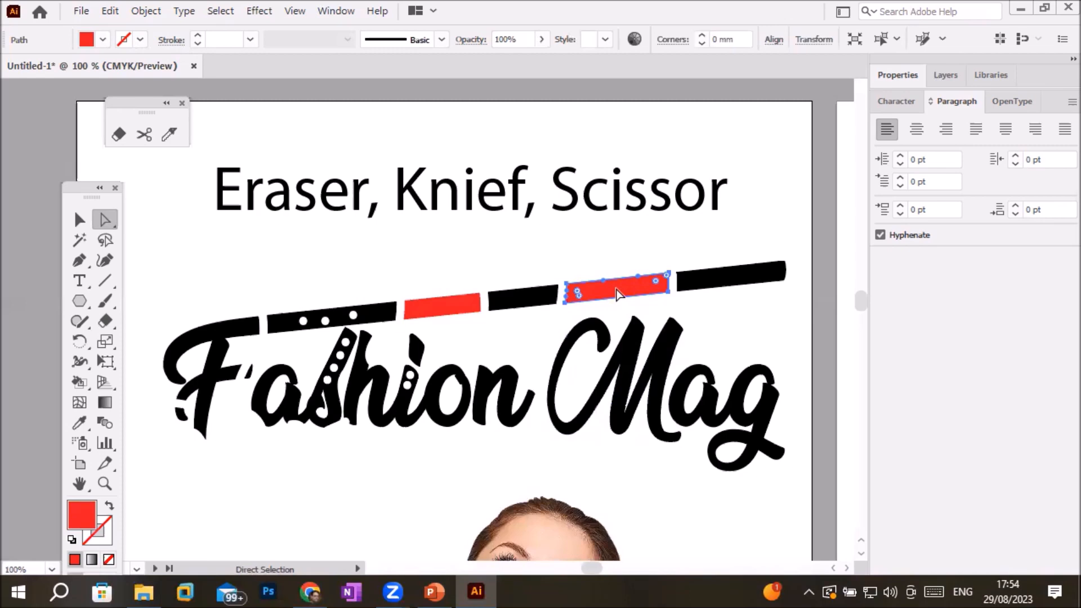
left_click(75, 423)
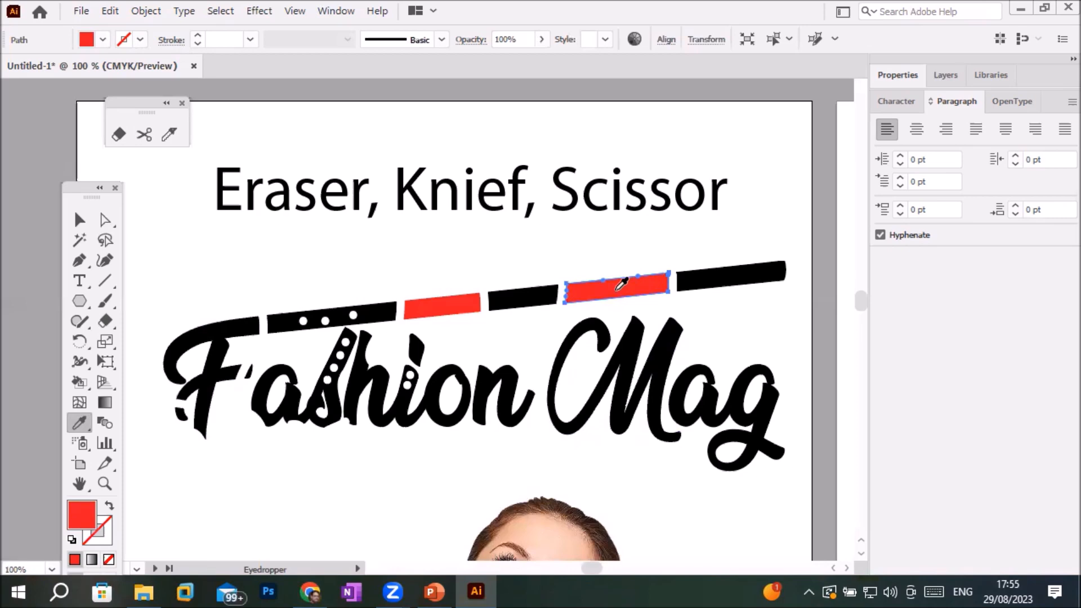
left_click(668, 340)
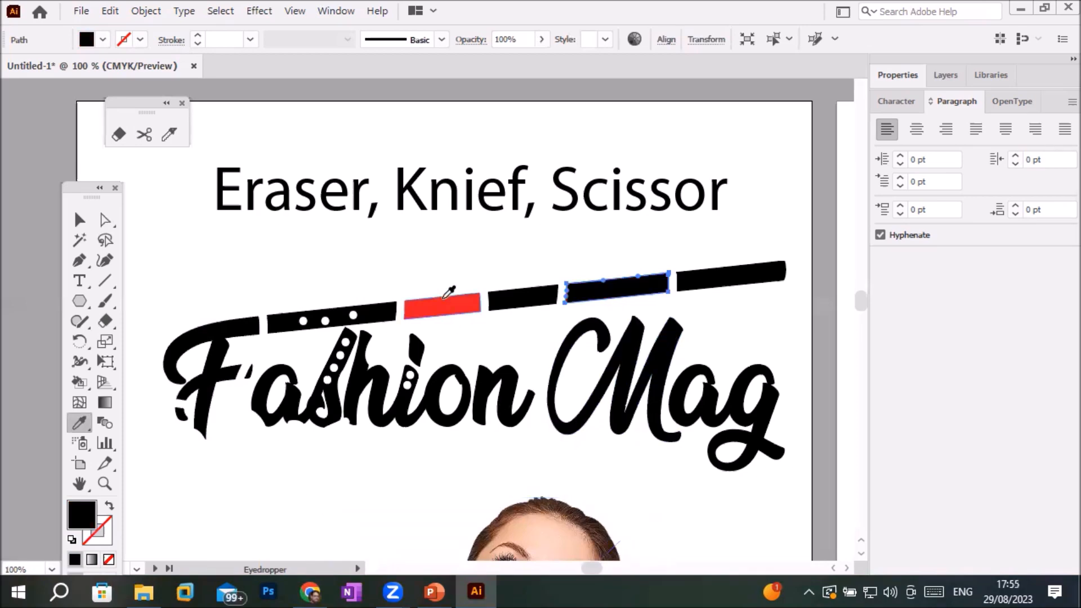
left_click(80, 219)
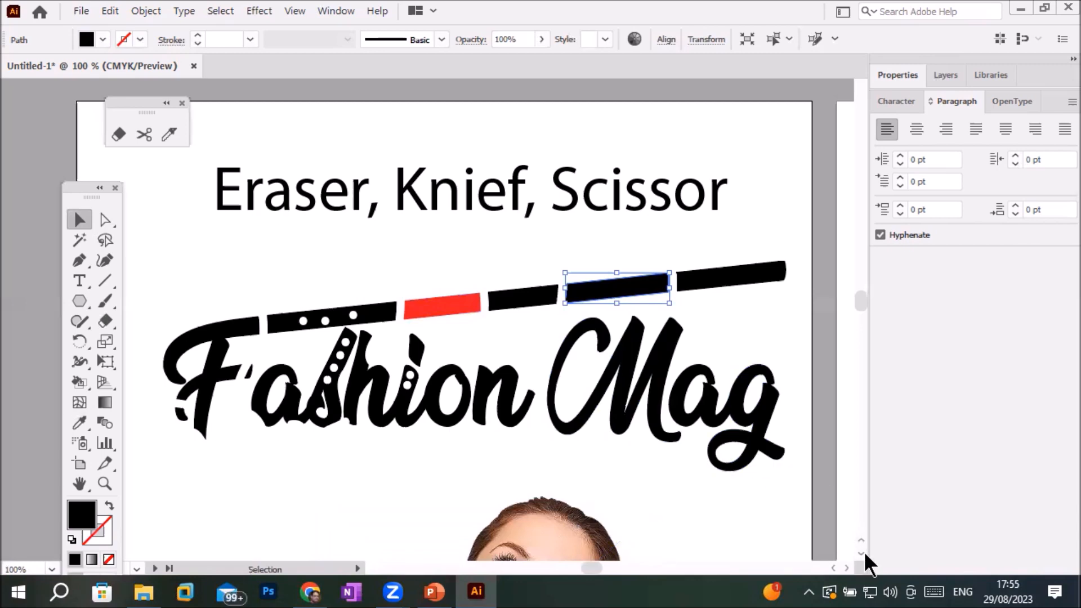
Try several hair, lip and skin colours from the woman's photo on the selected bar segment, ending with her cheek's peach tone
scroll(860, 549, "down", 5)
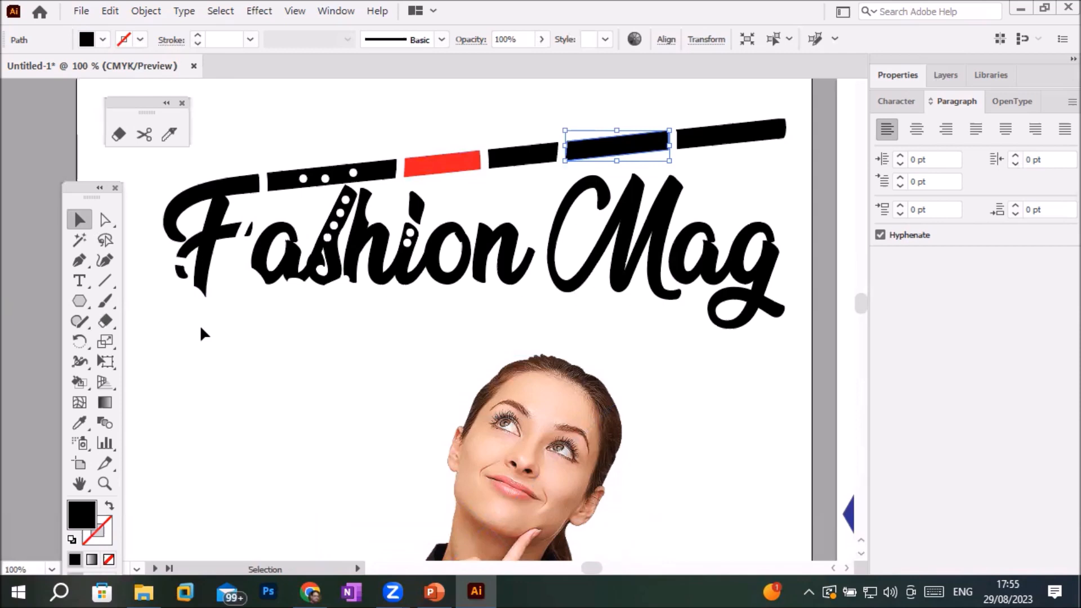
double_click(74, 423)
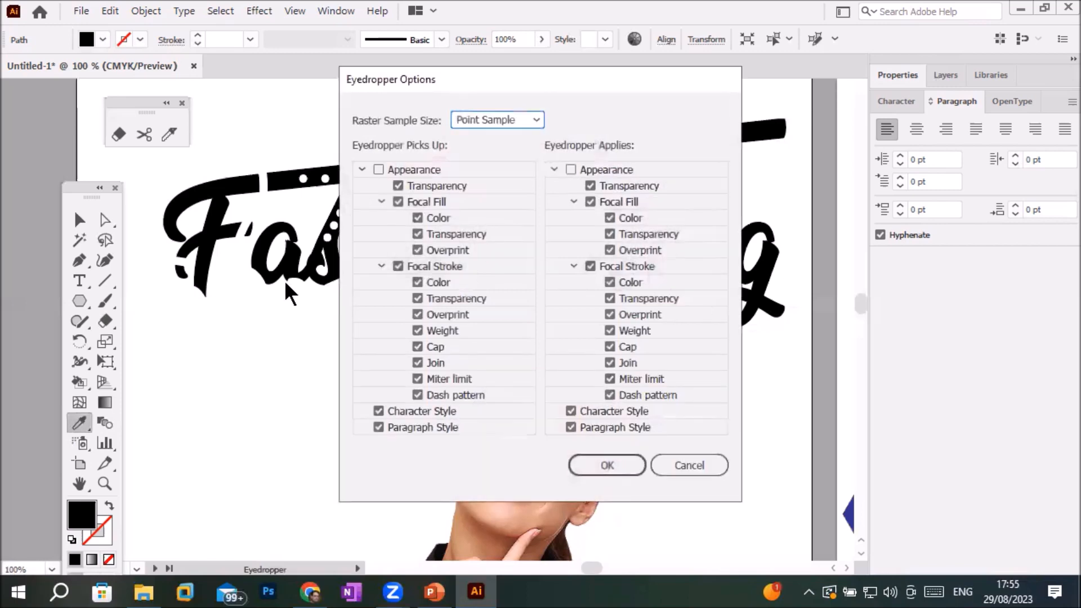
left_click(701, 461)
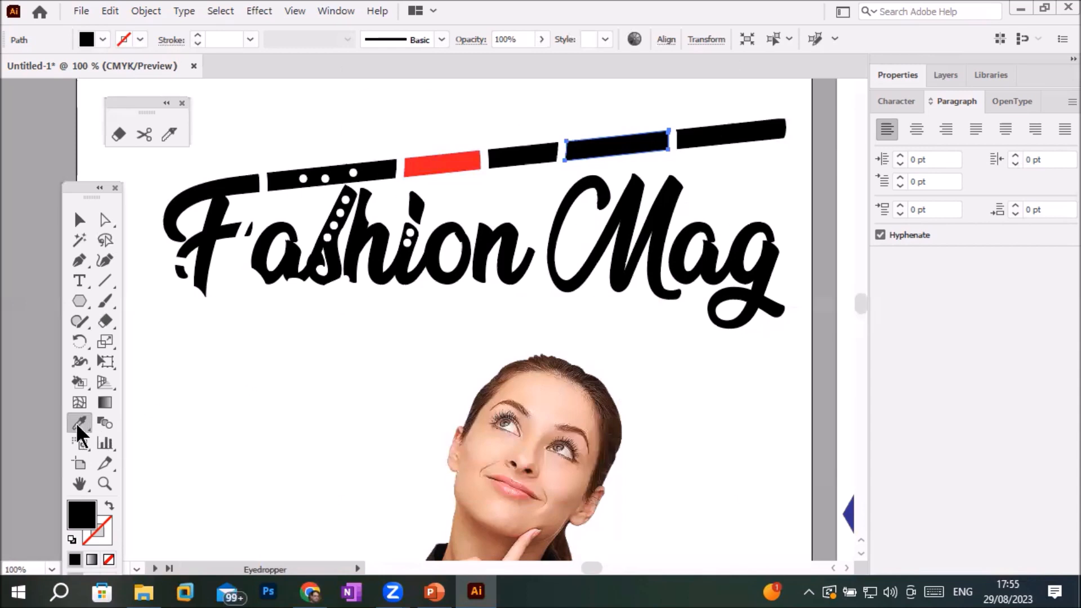
left_click(548, 406)
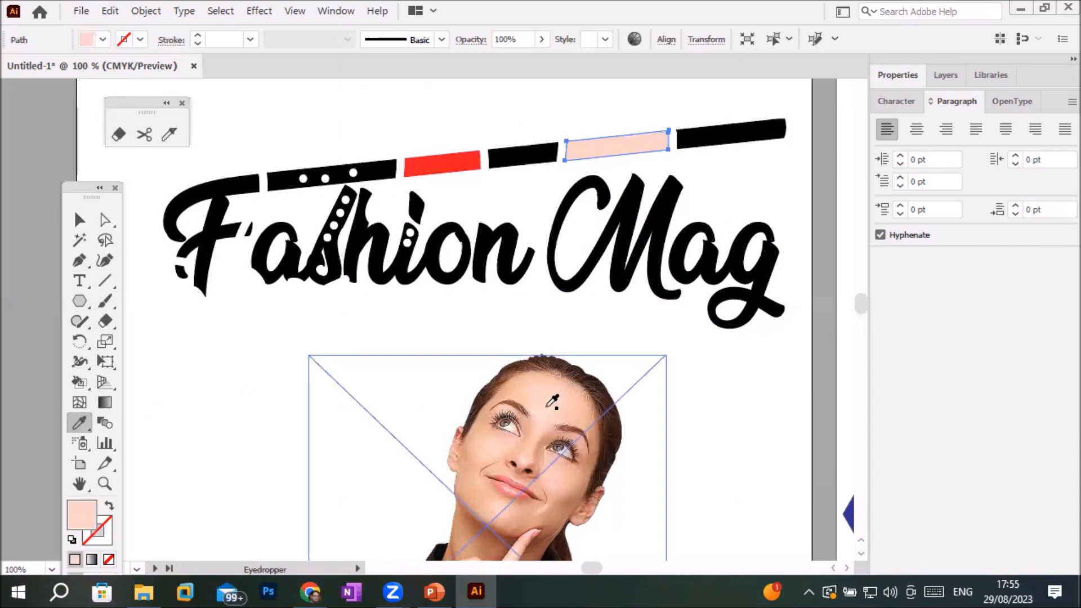
left_click(510, 428)
left_click(512, 470)
left_click(515, 485)
left_click(544, 364)
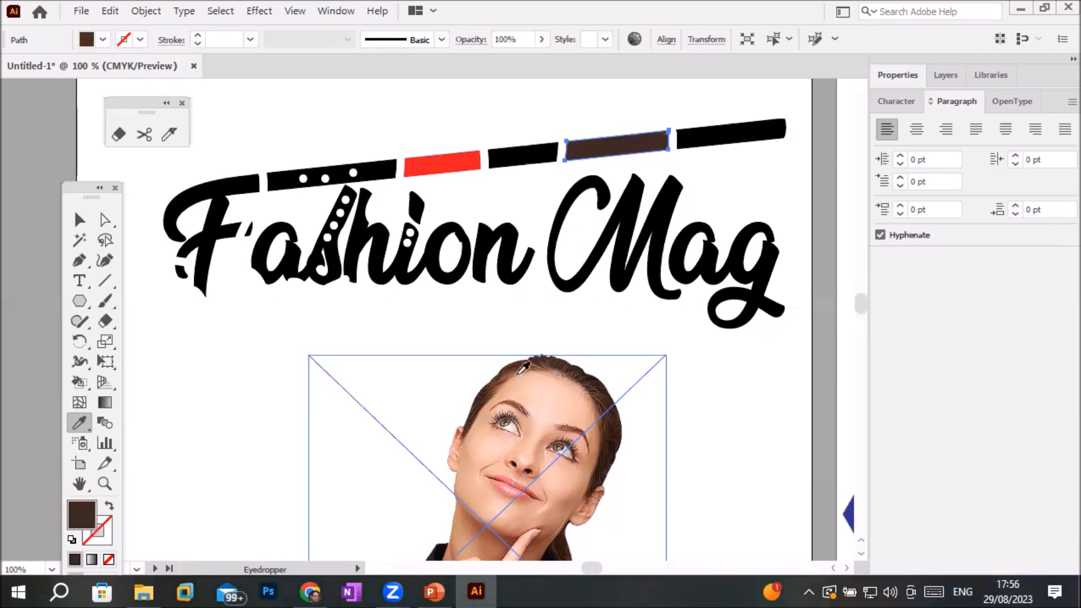
left_click(532, 380)
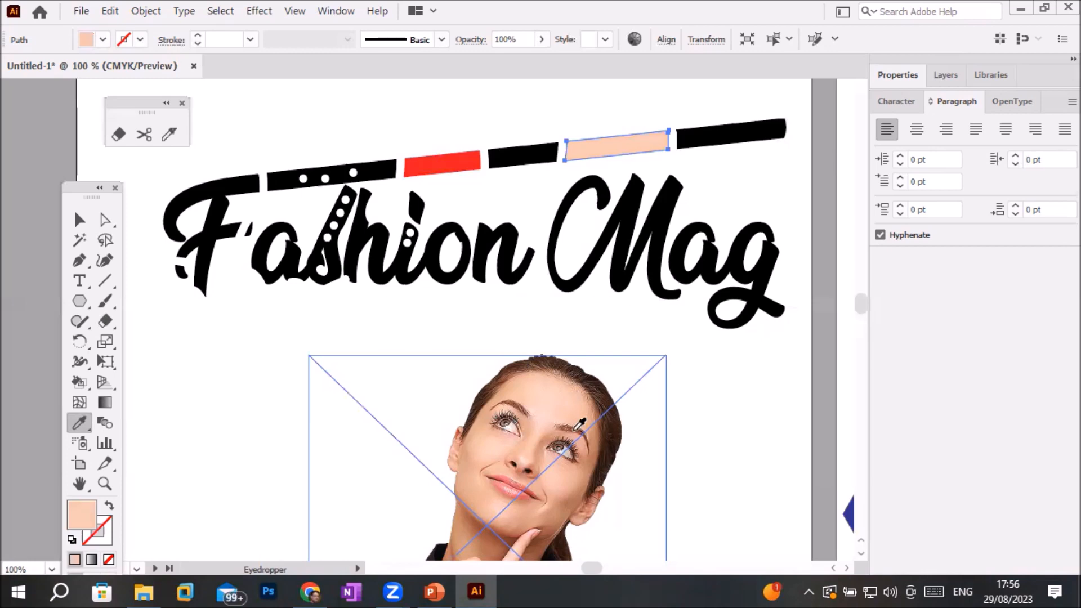
left_click(573, 362)
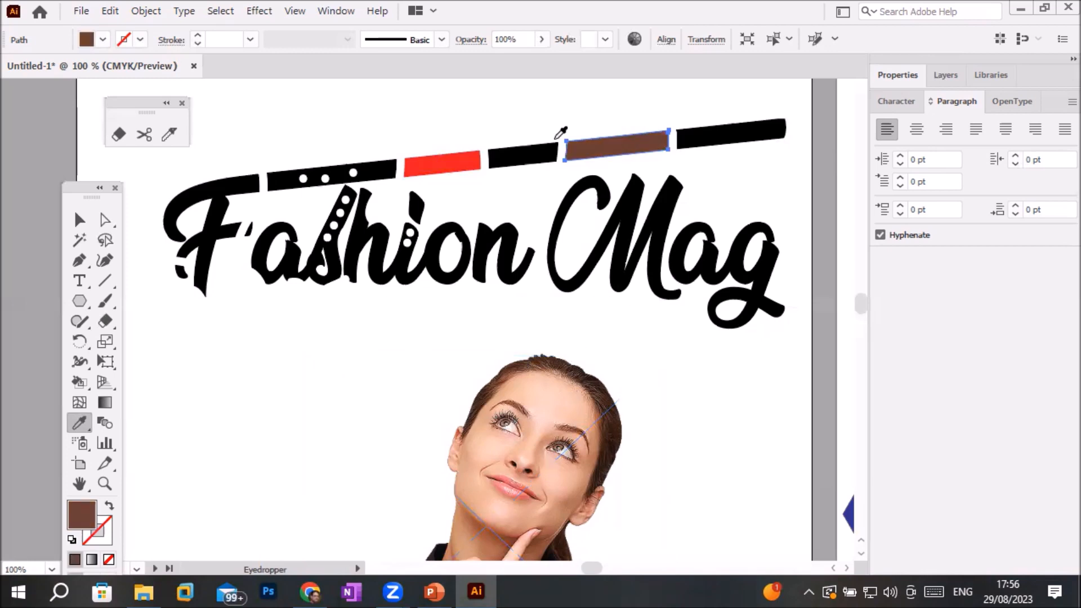
left_click(613, 439)
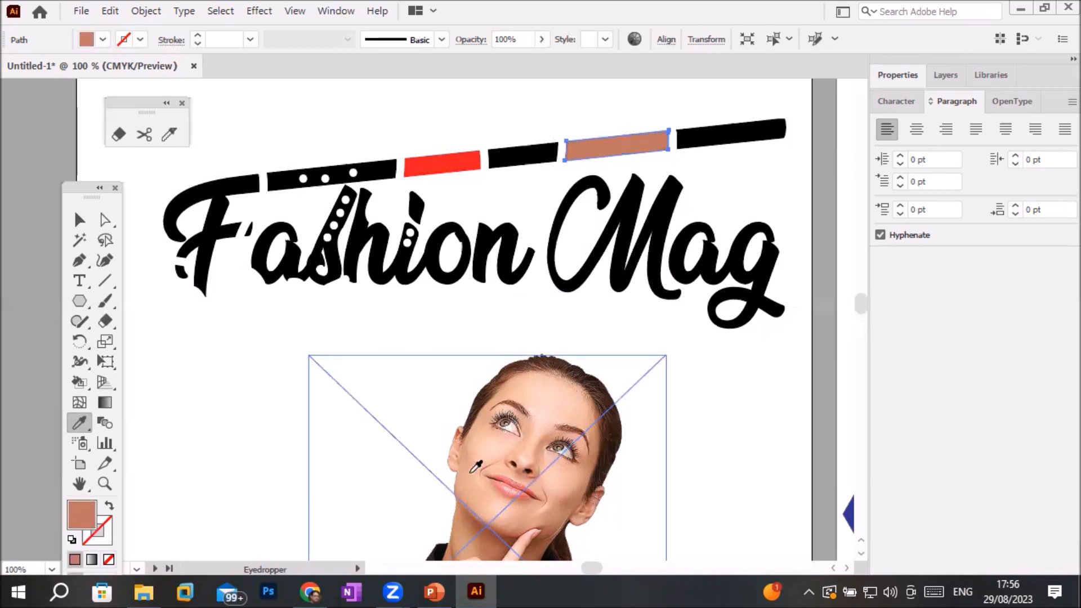
left_click(473, 474)
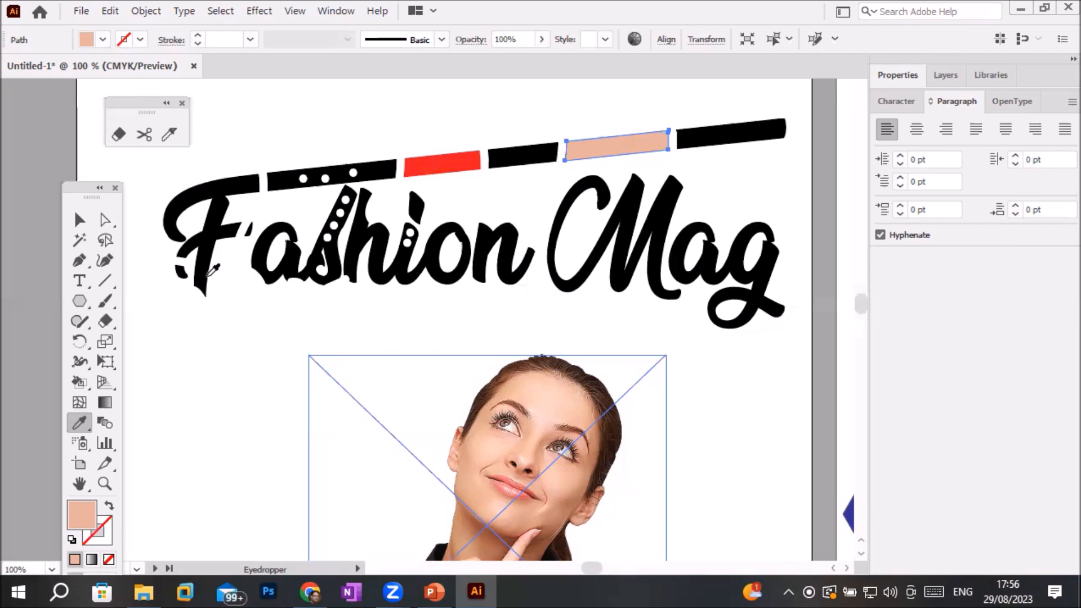
Select only the F piece of the lettering with Direct Selection and fill it with the pink sampled from the woman's lips
left_click(78, 221)
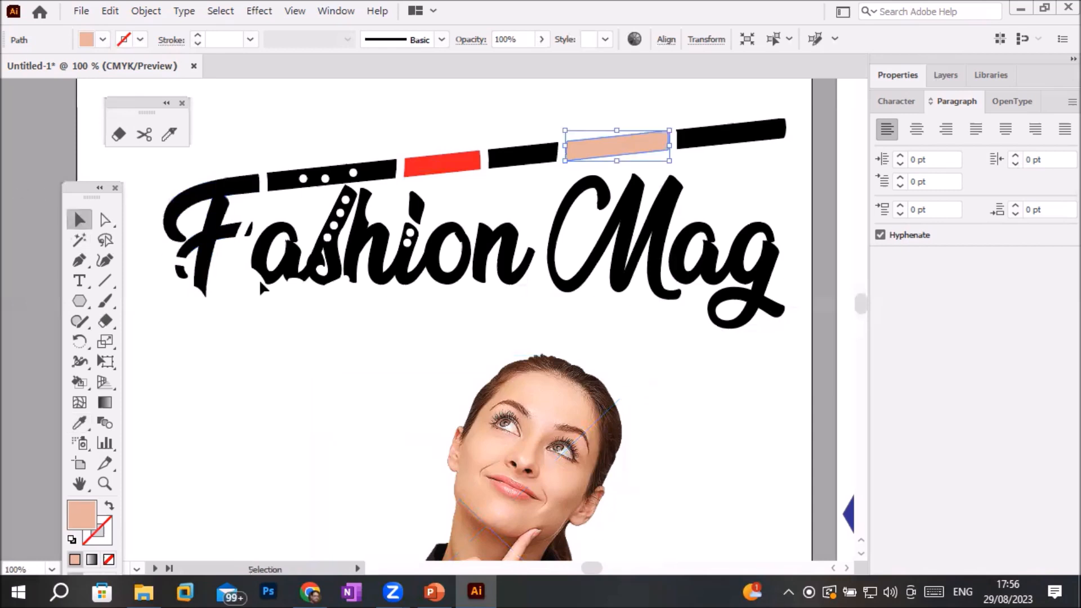
left_click(215, 260)
left_click(107, 221)
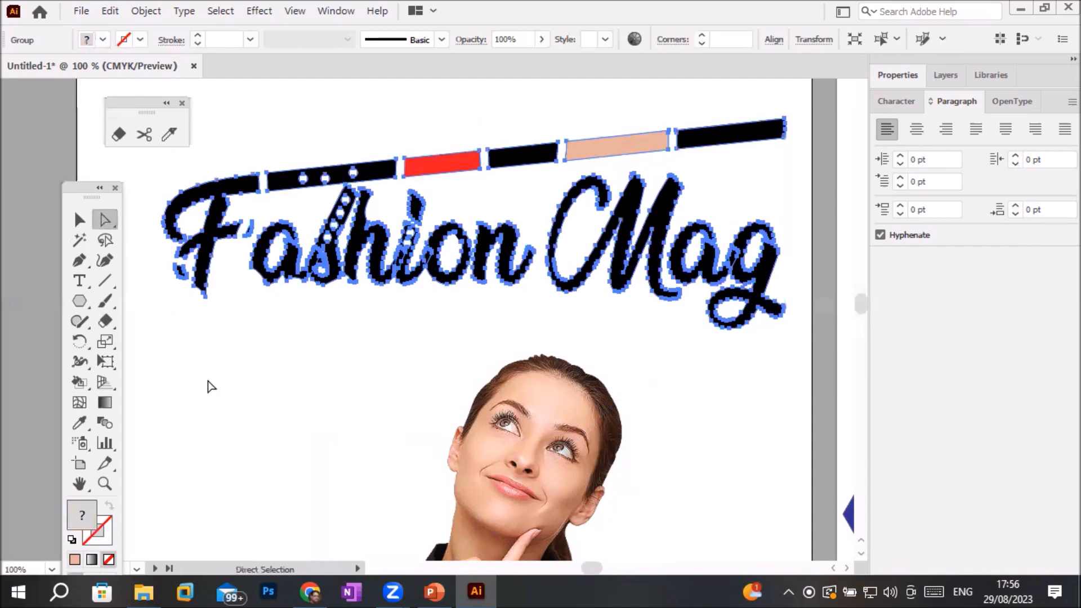
left_click(129, 272)
left_click(214, 237)
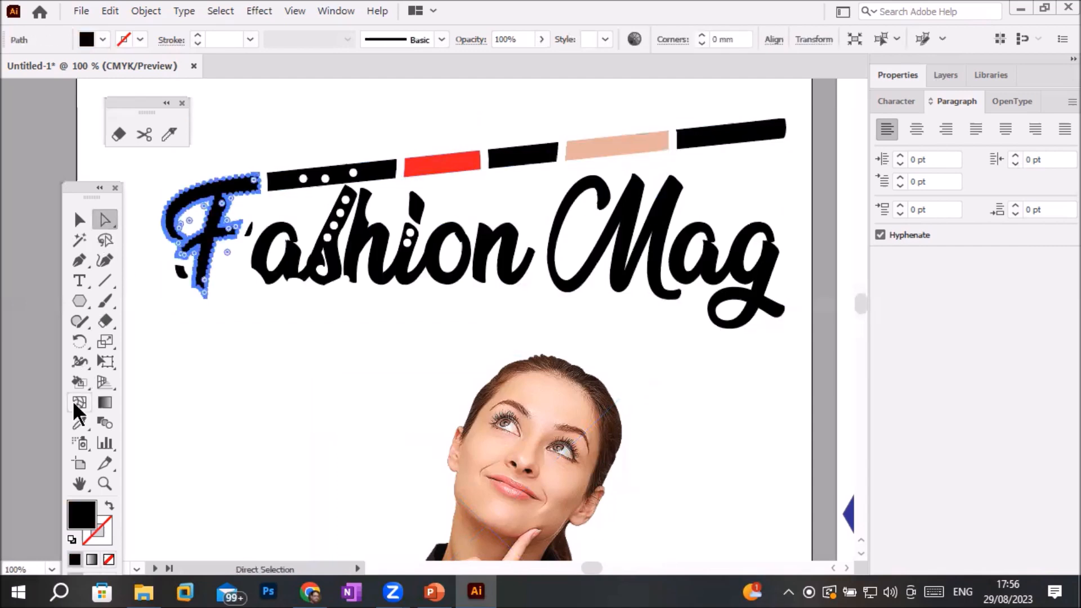
left_click(74, 429)
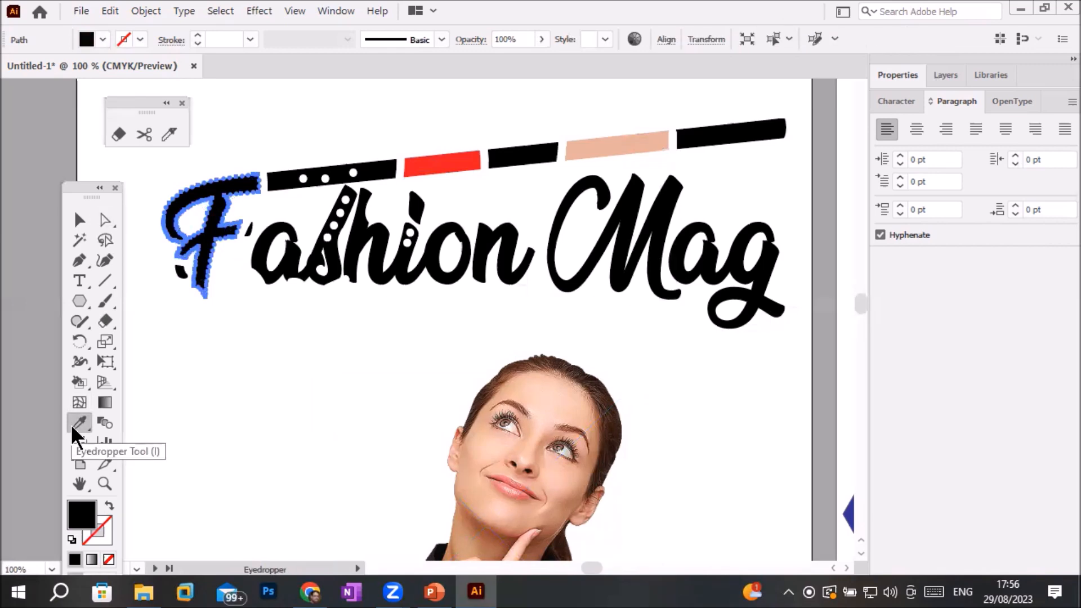
left_click(504, 477)
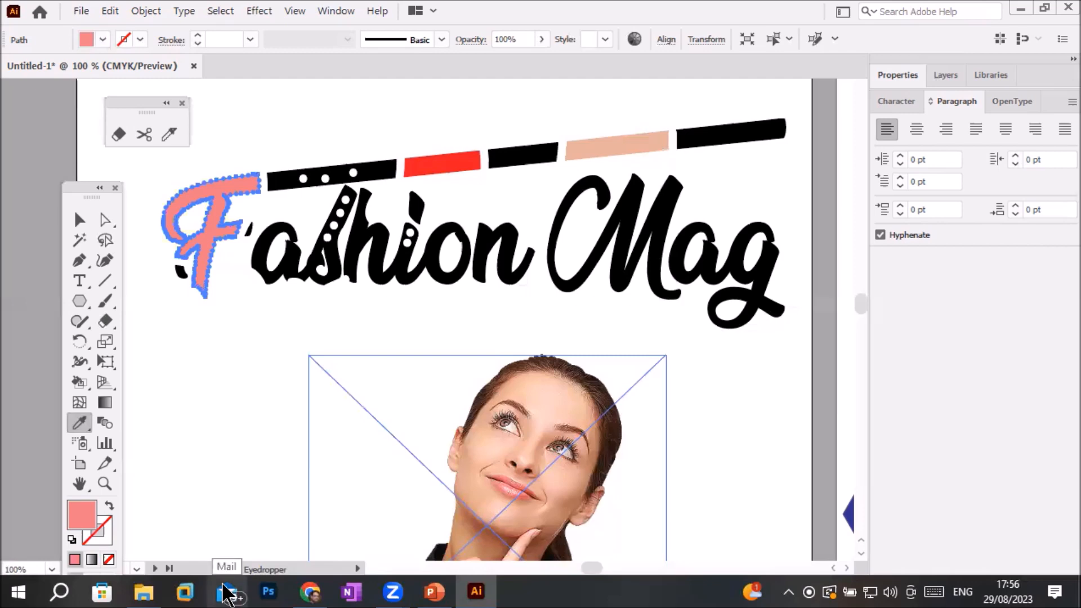
Try further colours from the photo's hairline, face, neck and dark shirt as the fill of the F
scroll(514, 416, "up", 3)
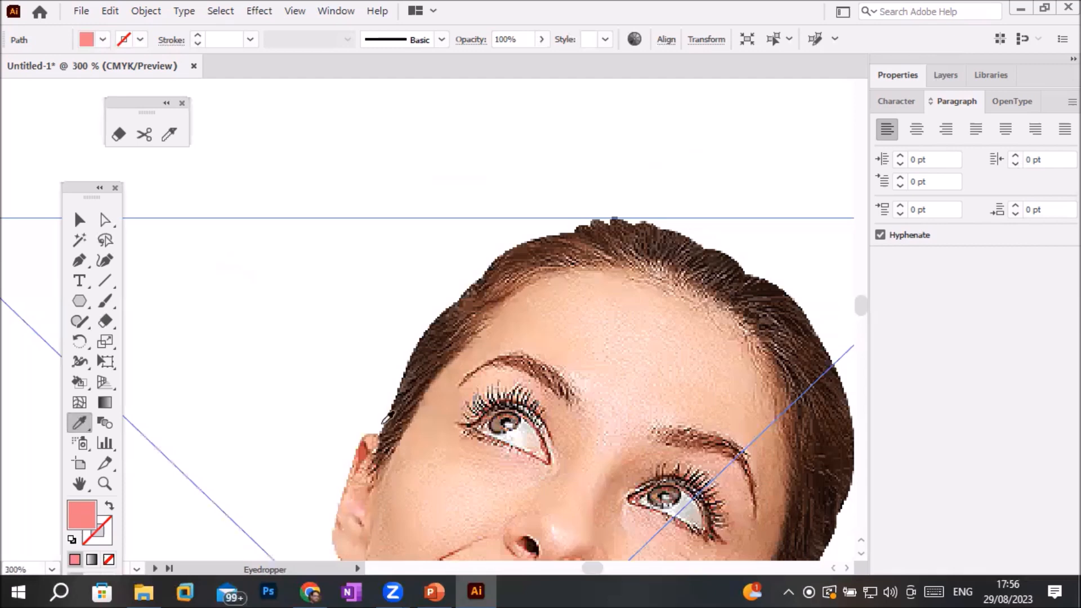
left_click(376, 417)
scroll(242, 355, "down", 3)
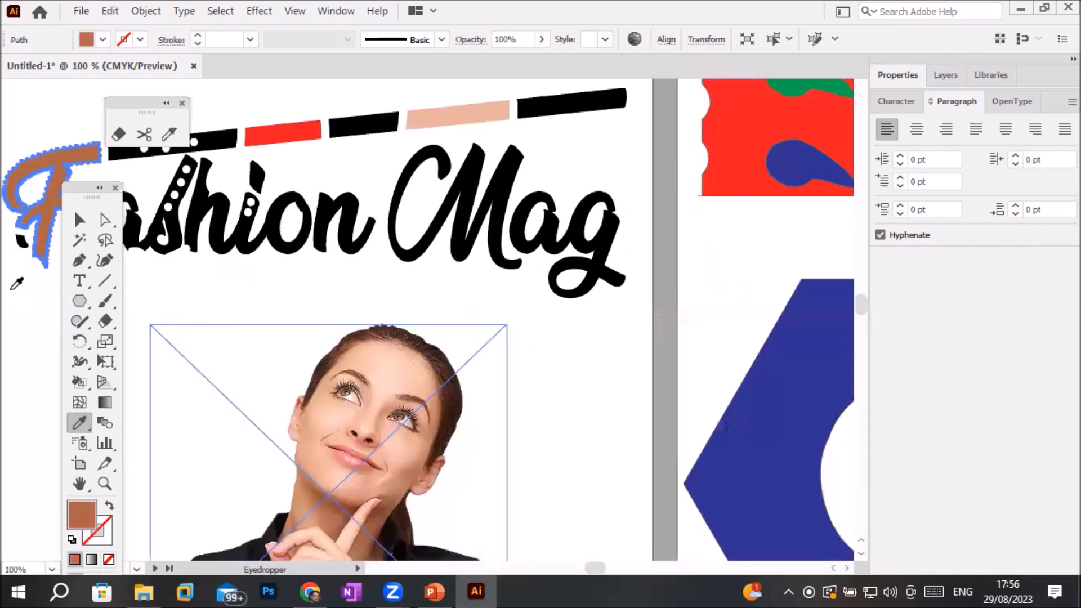
key("ctrl+minus")
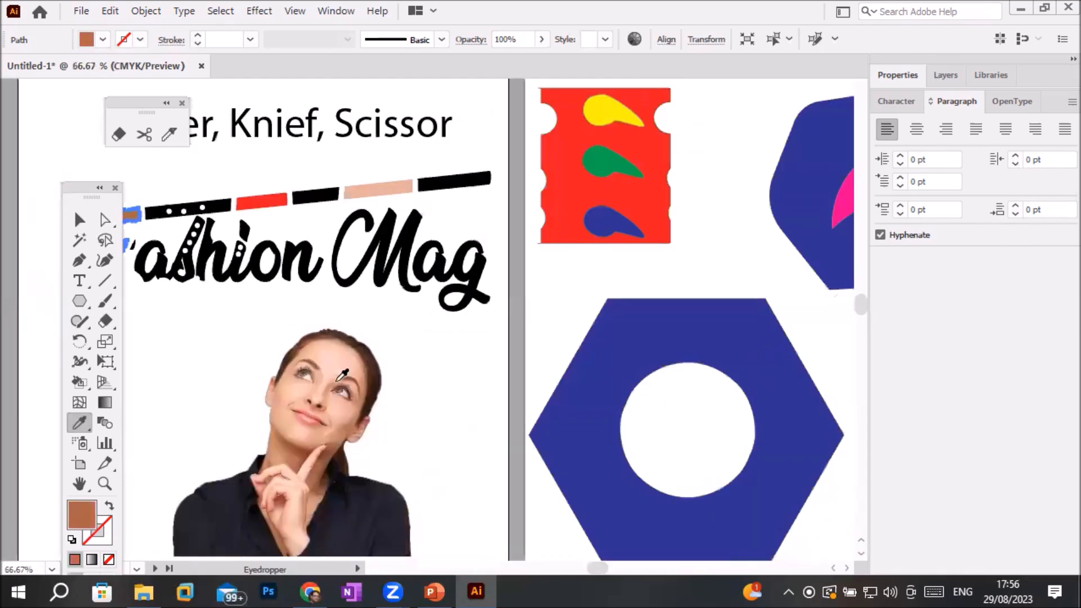
left_click(349, 365)
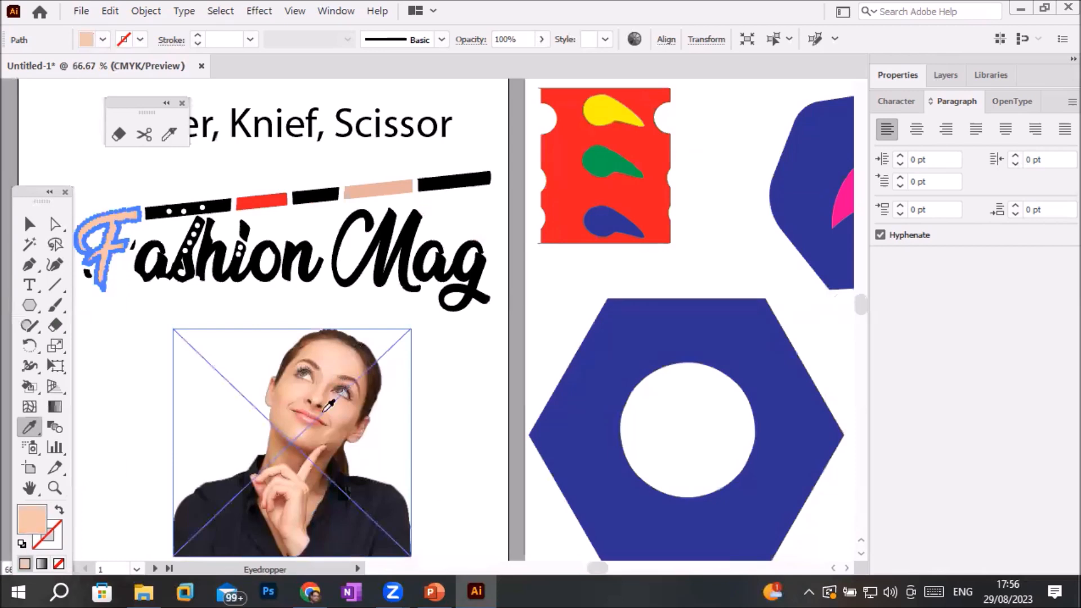
left_click(293, 461)
left_click(393, 517)
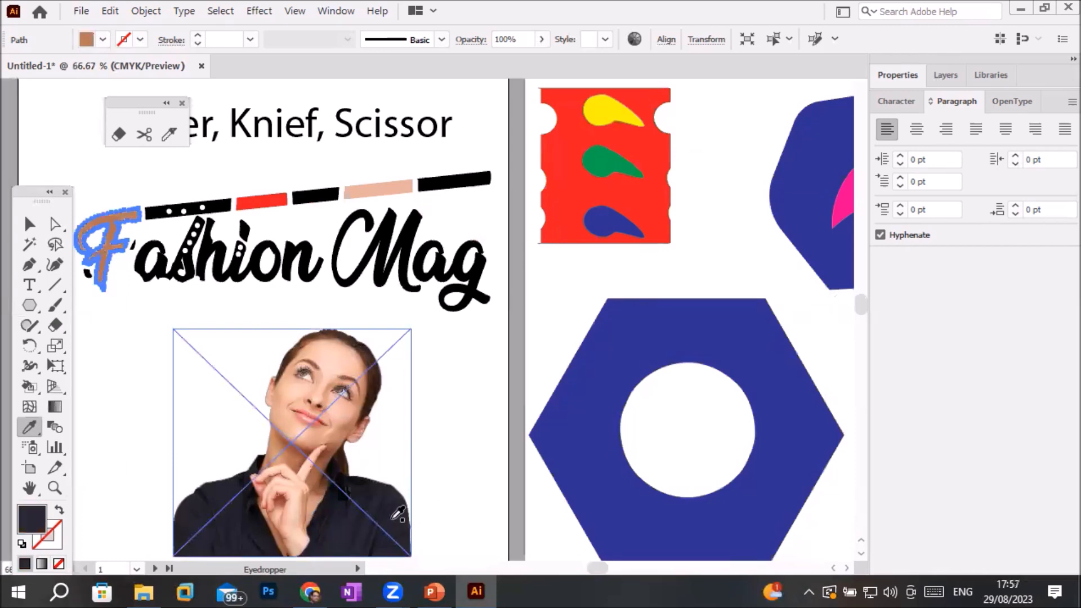
left_click(336, 404)
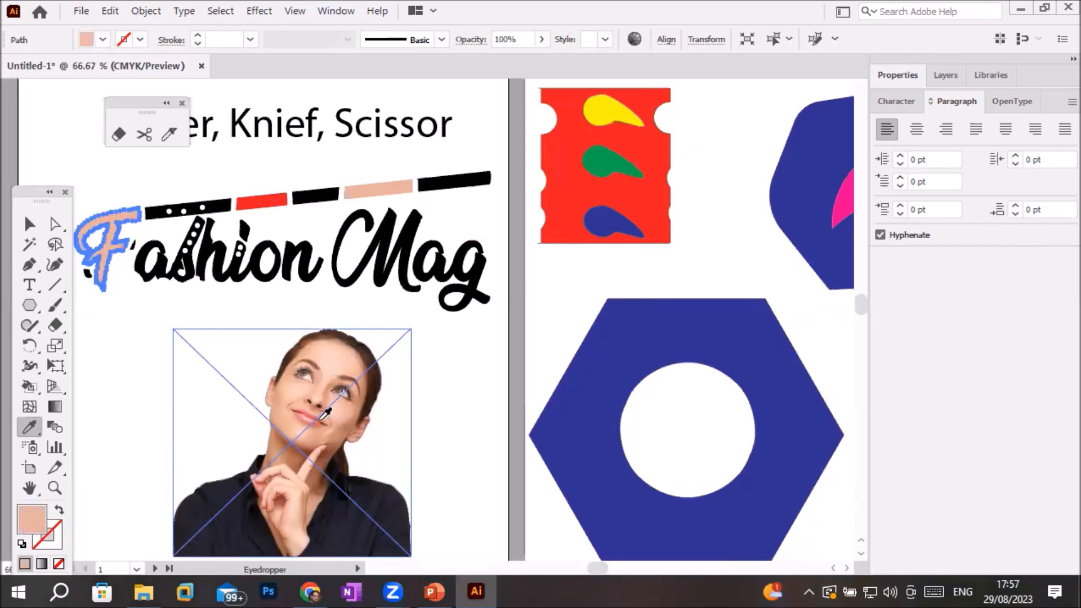
Fill the F with the reddish-brown tone sampled beside the woman's mouth, and deselect it
left_click(328, 421)
left_click(29, 224)
left_click(467, 377)
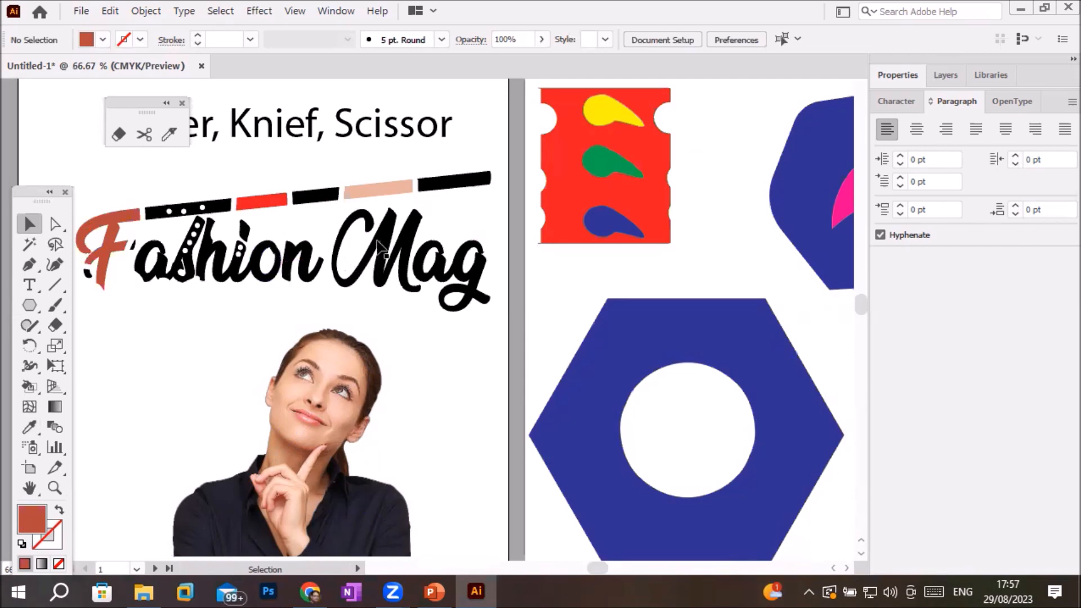
Select only the M of Mag and sample the ticket shape's green, blue and red on it, ending with red
left_click(383, 245)
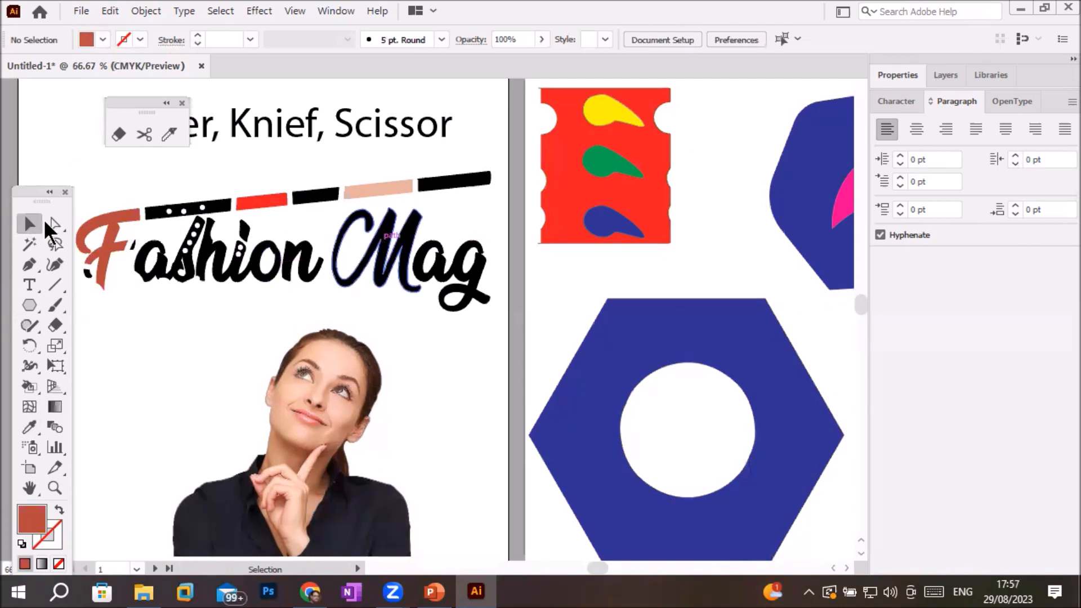
left_click(59, 224)
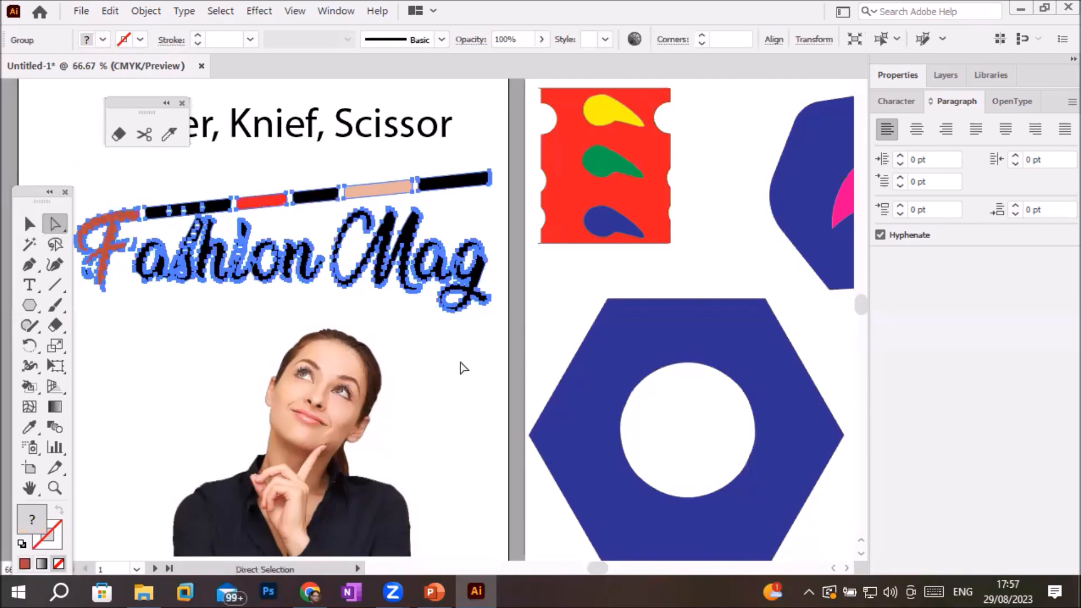
left_click(397, 244)
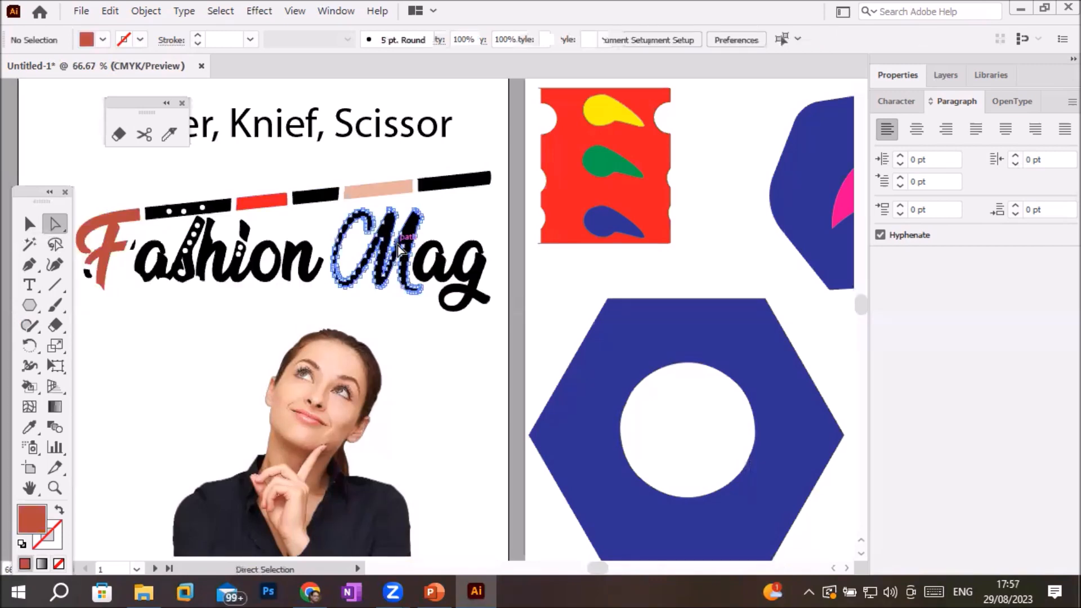
left_click(28, 429)
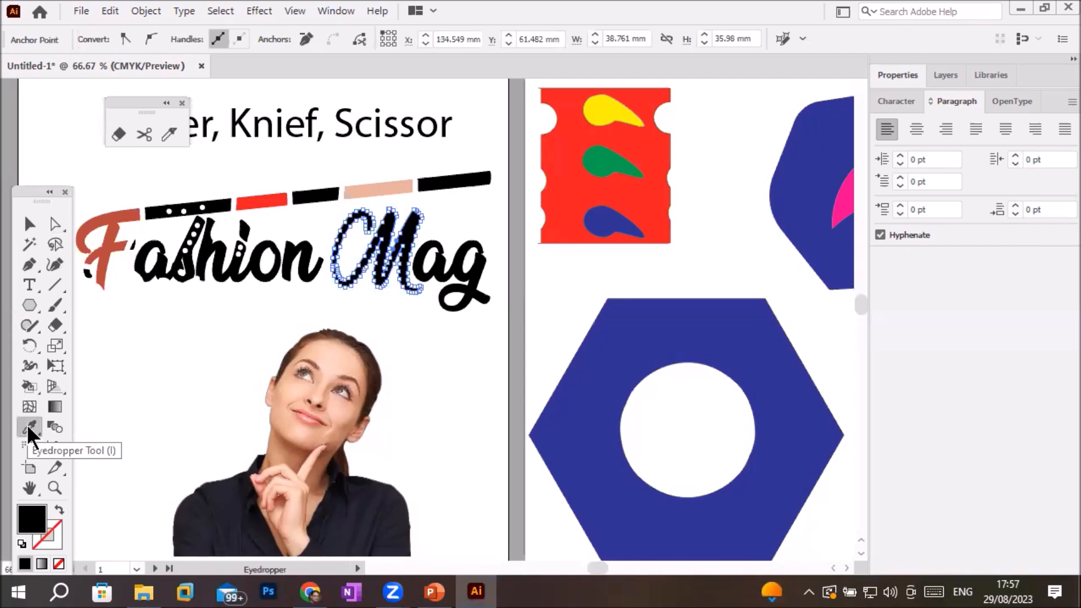
scroll(376, 260, "up", 1)
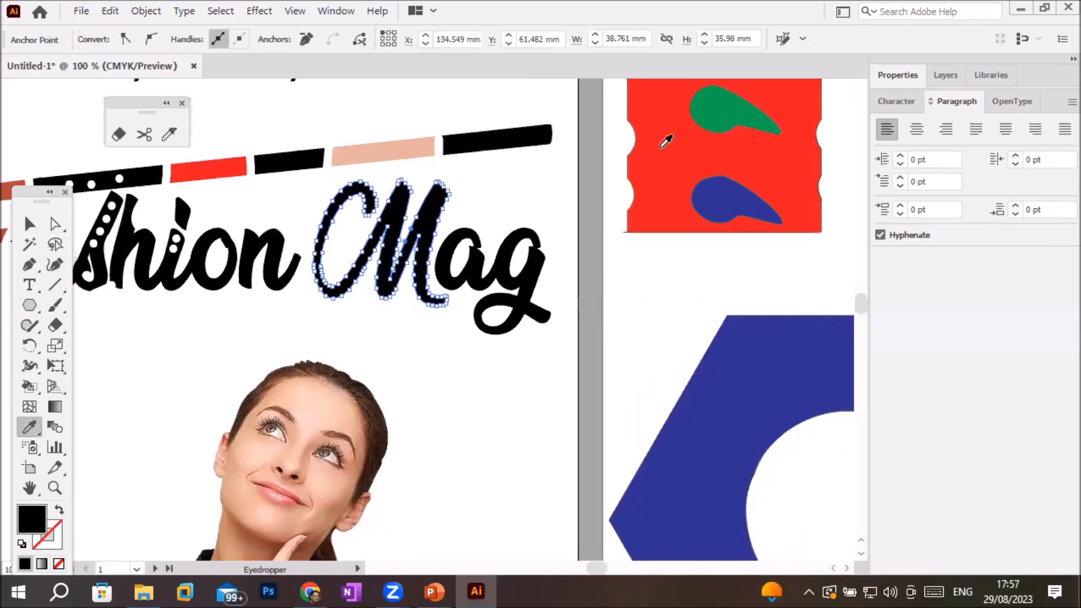
left_click(728, 109)
left_click(718, 191)
left_click(777, 171)
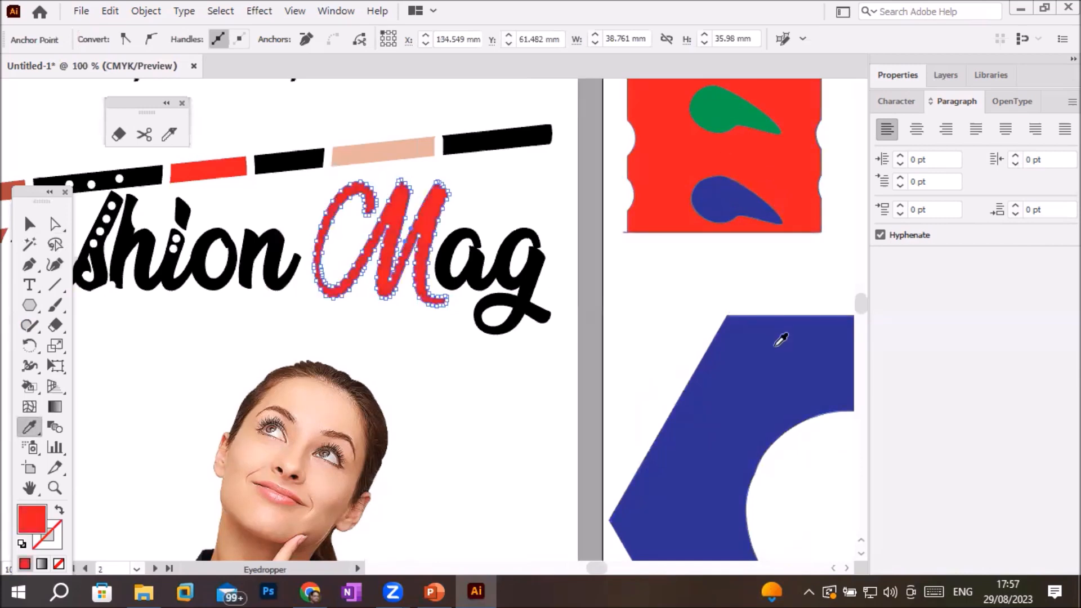
Compare the hexagon's blue and the ticket artwork's colours on the M, returning its fill to the ticket's red
left_click(780, 339)
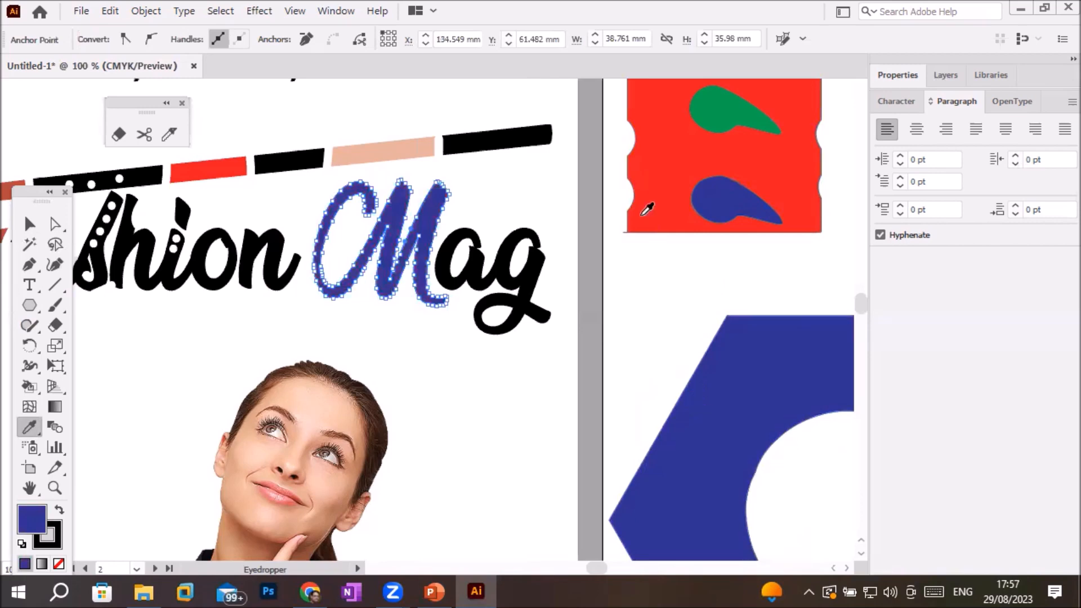
left_click(659, 205)
left_click(721, 202)
left_click(740, 101)
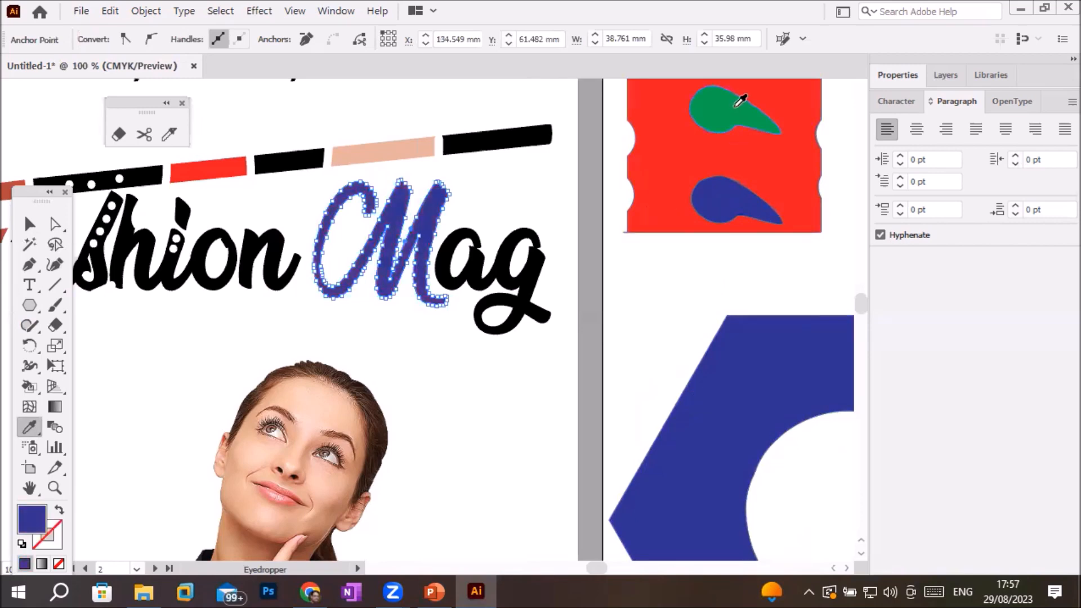
left_click(810, 197)
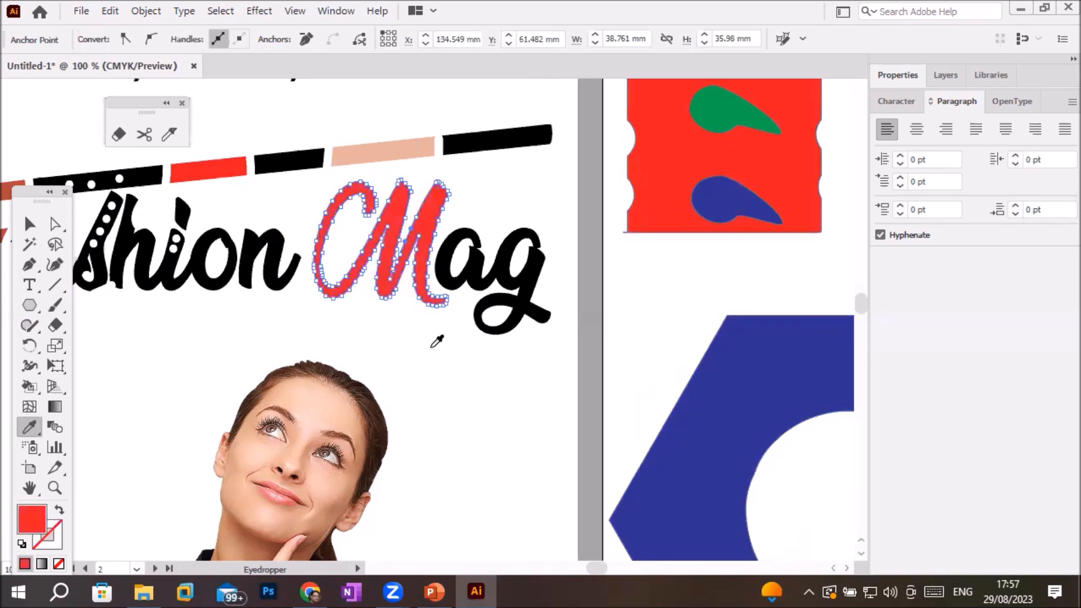
scroll(438, 340, "down", 1)
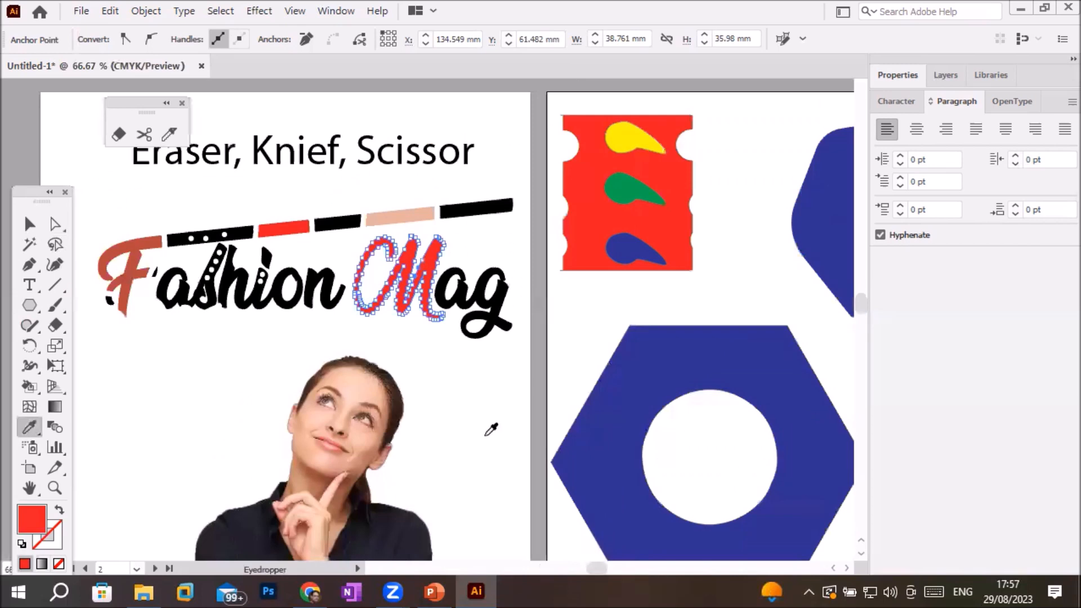
Examine the lettering up close with the Eraser active, from the a and g of Mag to the round holes in Fashion
scroll(491, 428, "down", 1)
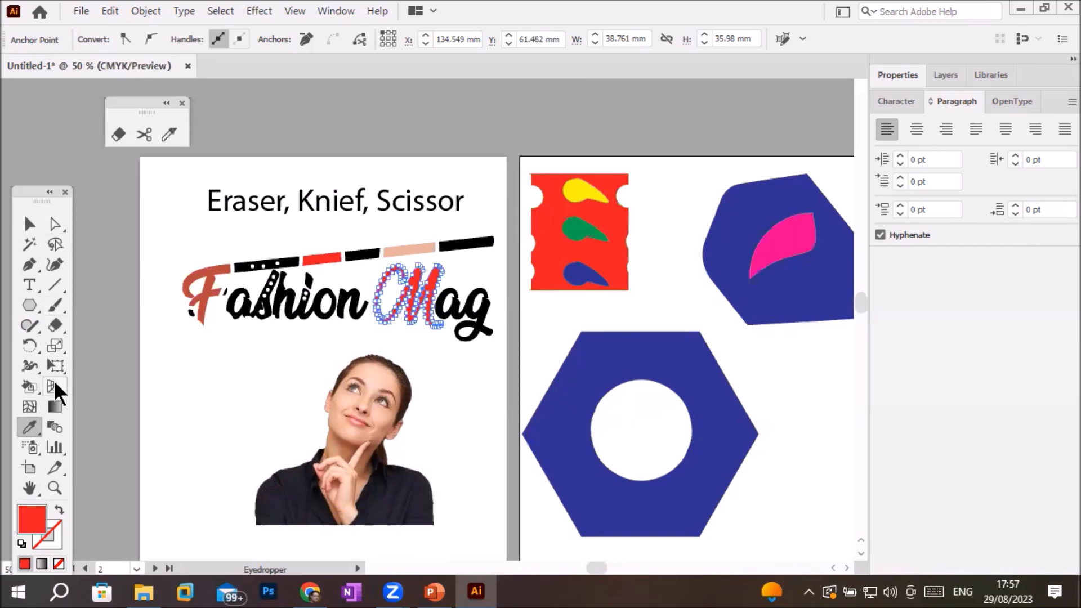
left_click(55, 325)
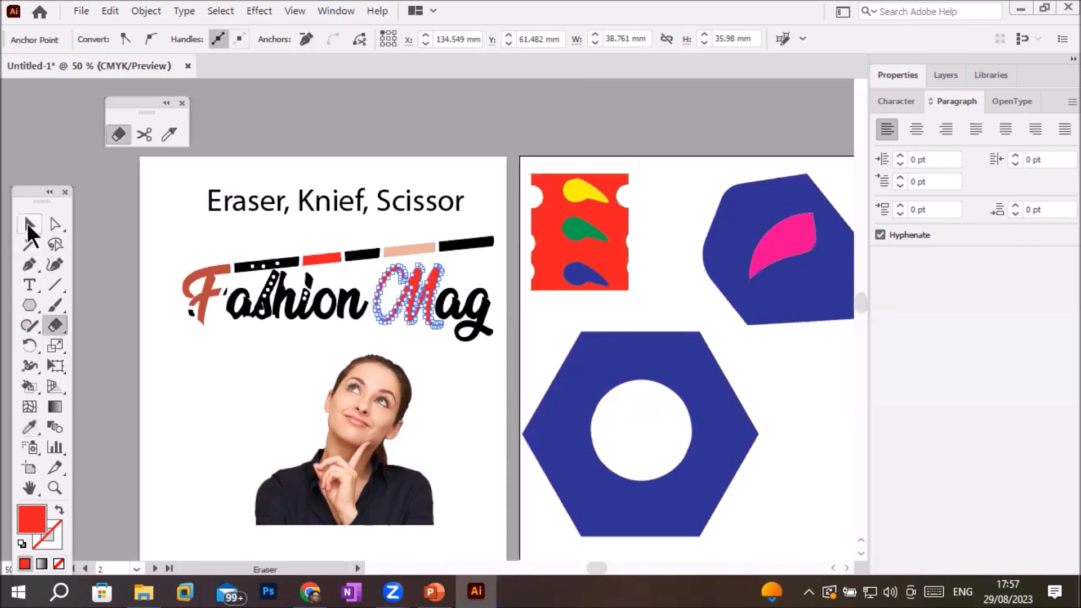
left_click(263, 382)
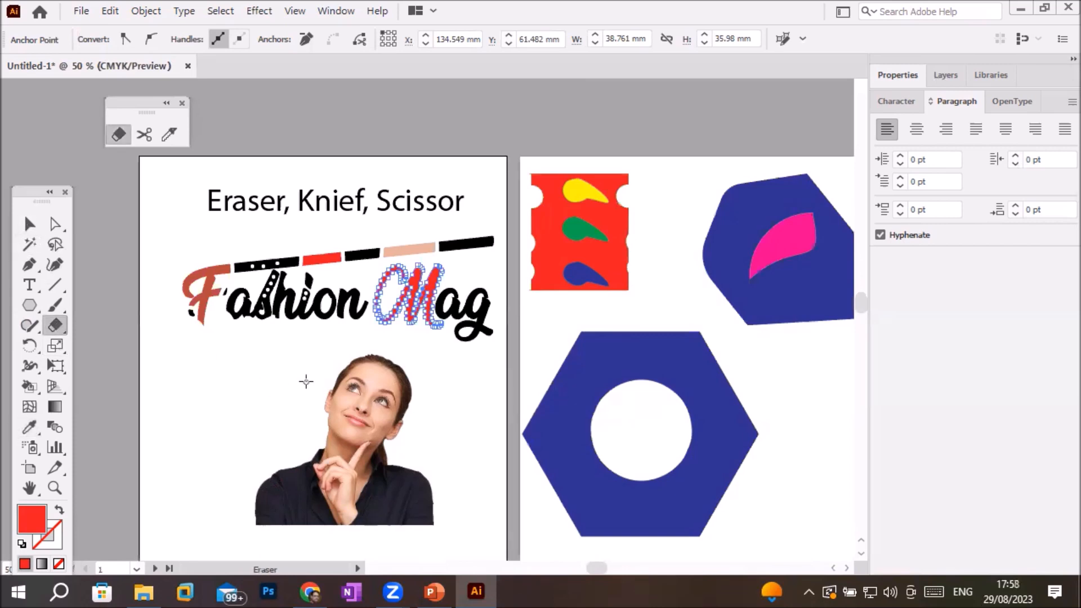
scroll(299, 338, "up", 2)
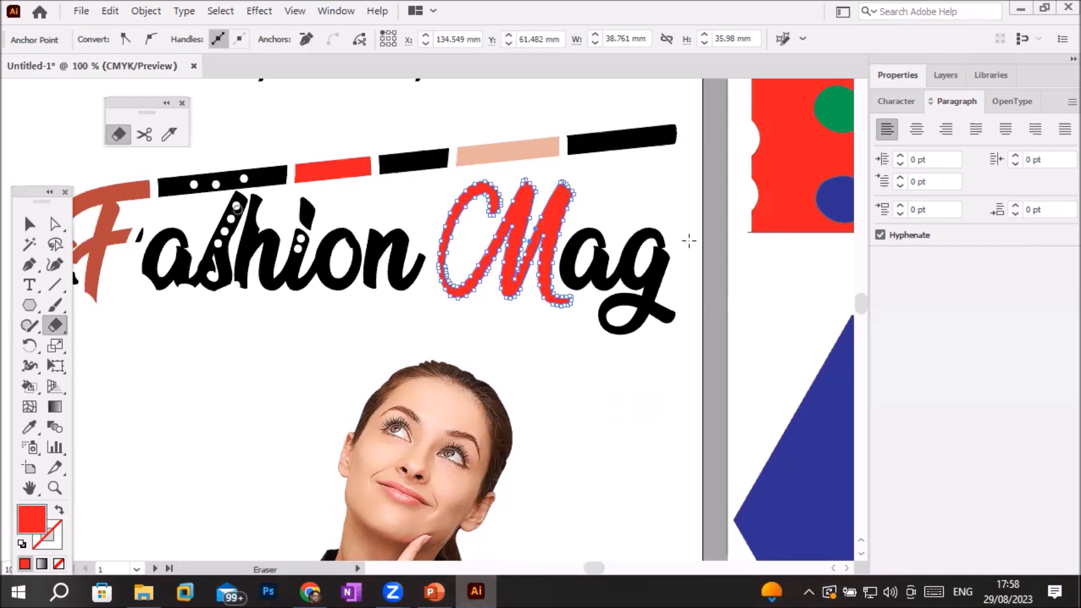
scroll(647, 241, "up", 2)
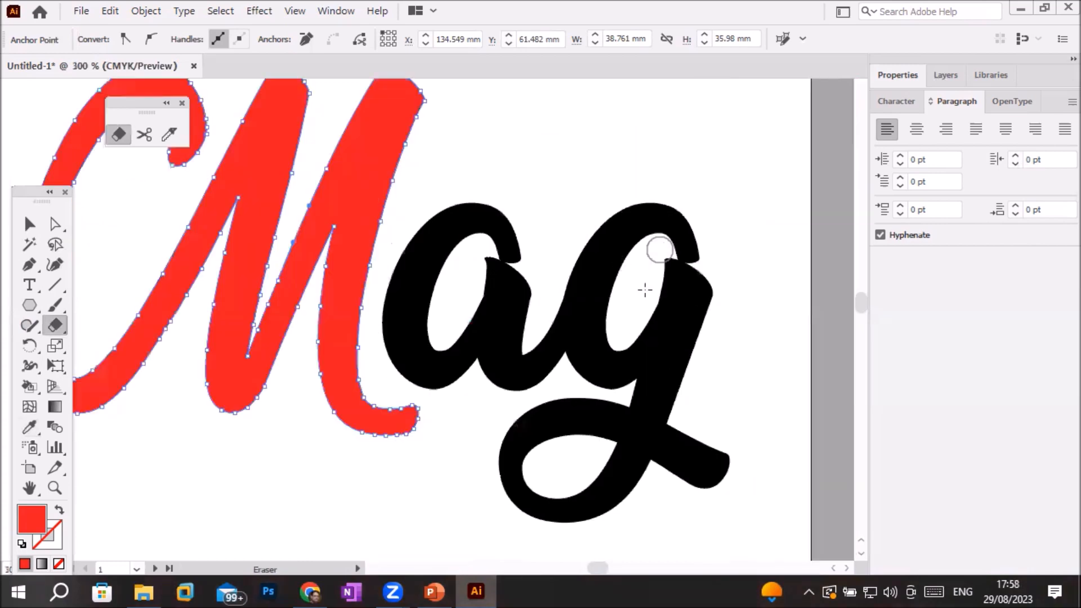
scroll(640, 291, "down", 2)
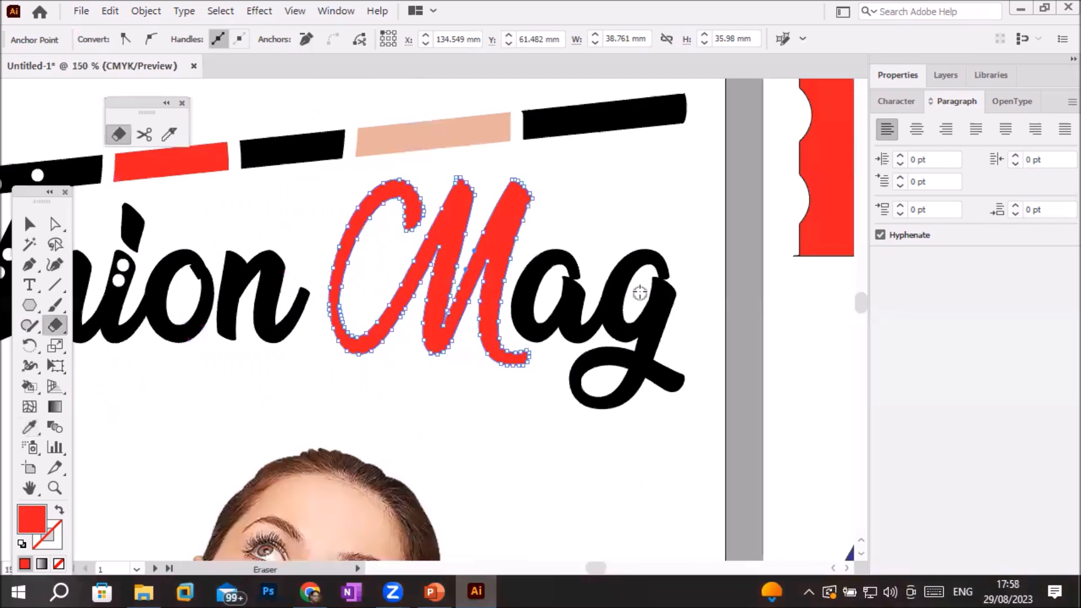
scroll(212, 178, "down", 2)
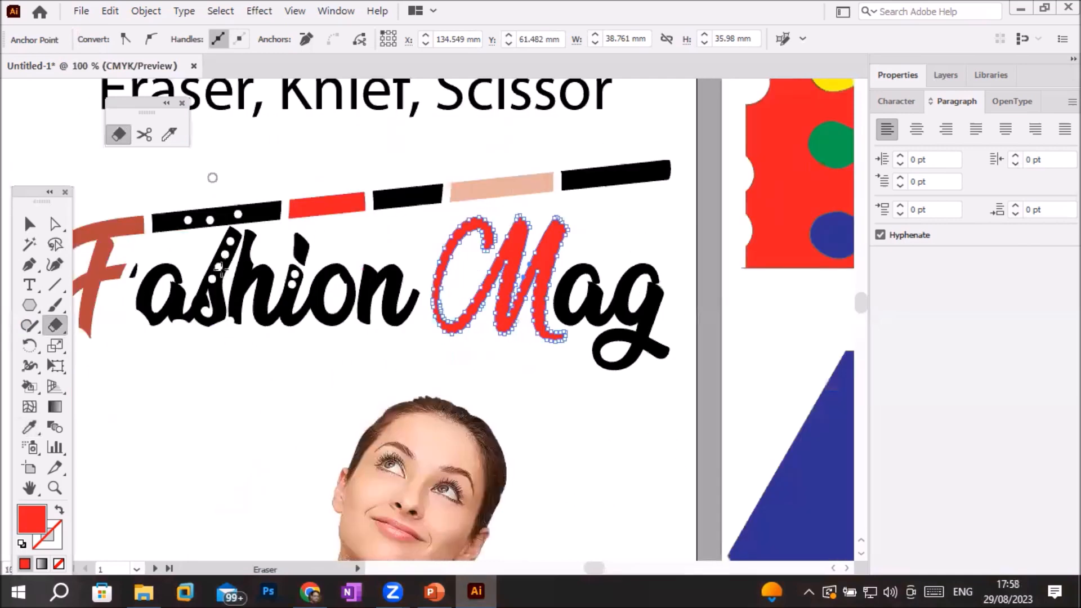
scroll(135, 248, "up", 5)
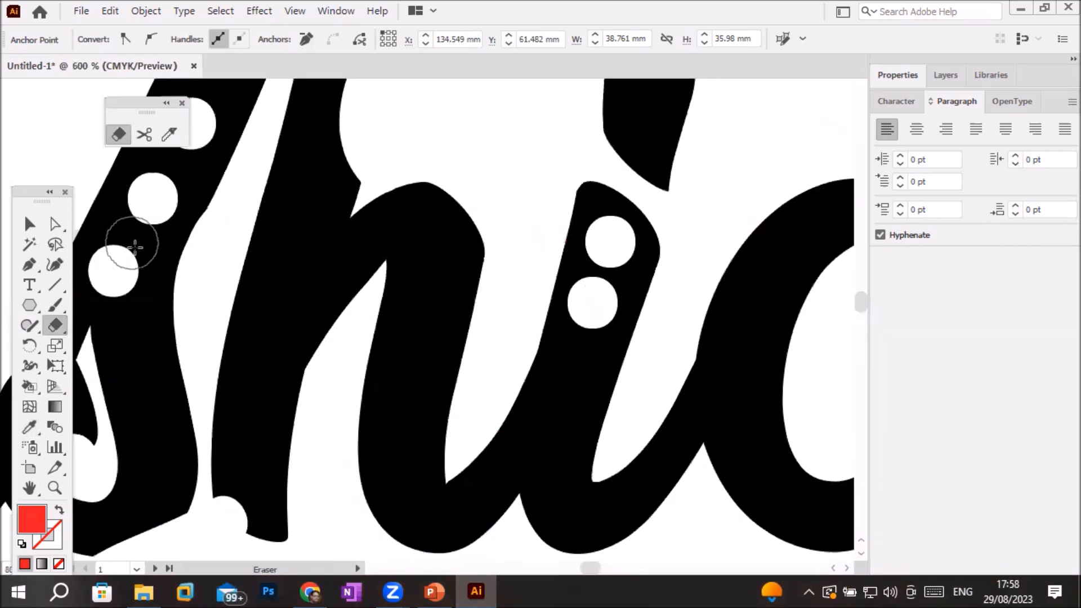
scroll(135, 248, "down", 3)
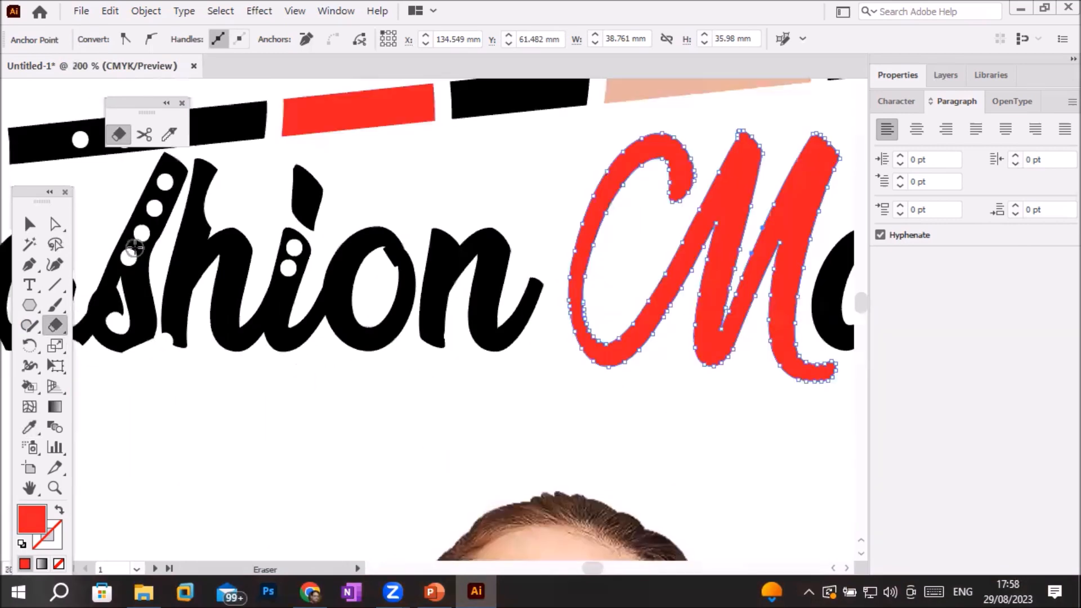
Select only the s of Fashion and try filling it with an orange swatch using the Live Paint Bucket
left_click(57, 224)
left_click(128, 233)
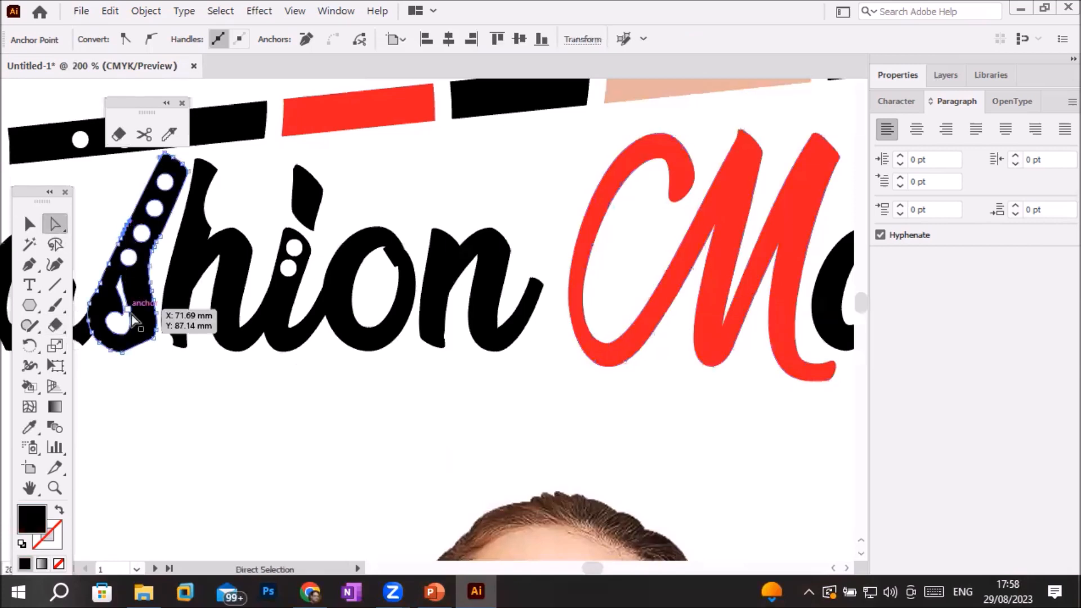
left_click_drag(134, 319, 135, 323)
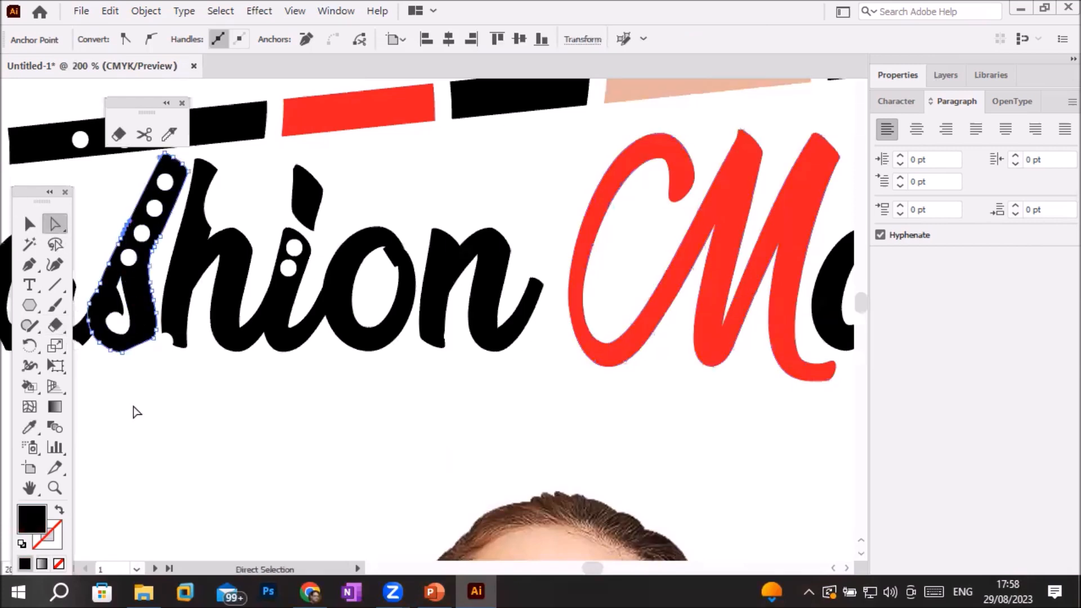
left_click(29, 387)
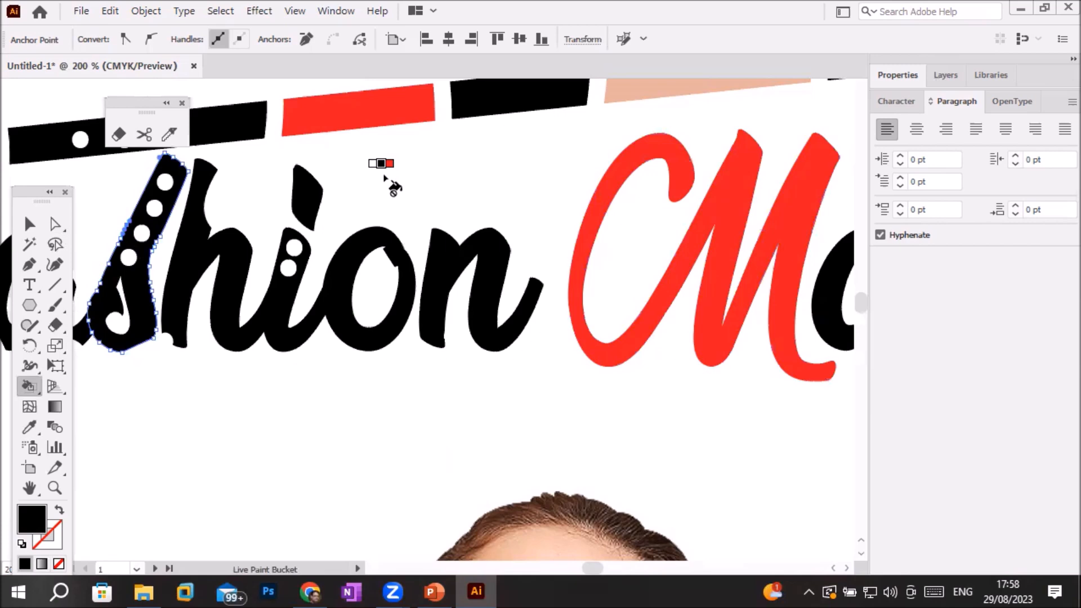
key("Right")
key("Right")
key("Right")
key("Right")
key("Right")
key("Right")
key("Right")
key("Right")
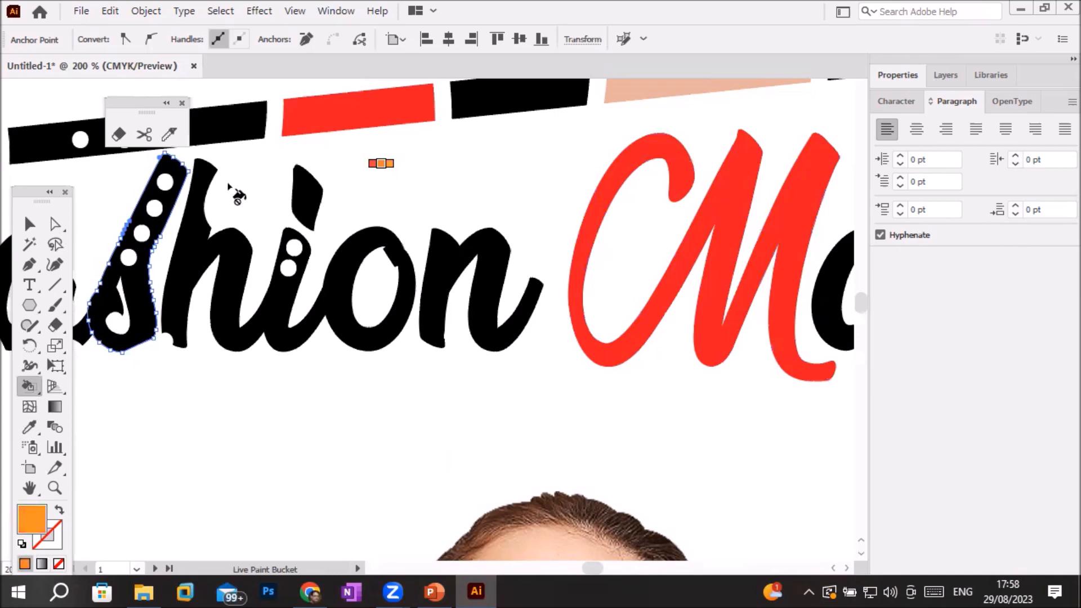
scroll(113, 206, "up", 2)
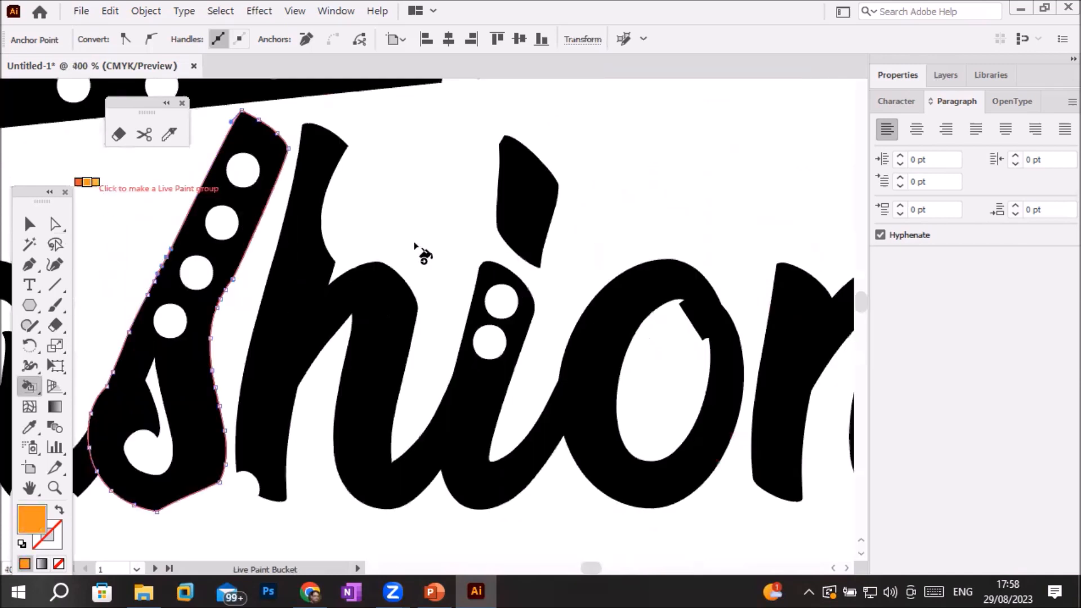
scroll(422, 248, "up", 3)
left_click(478, 274)
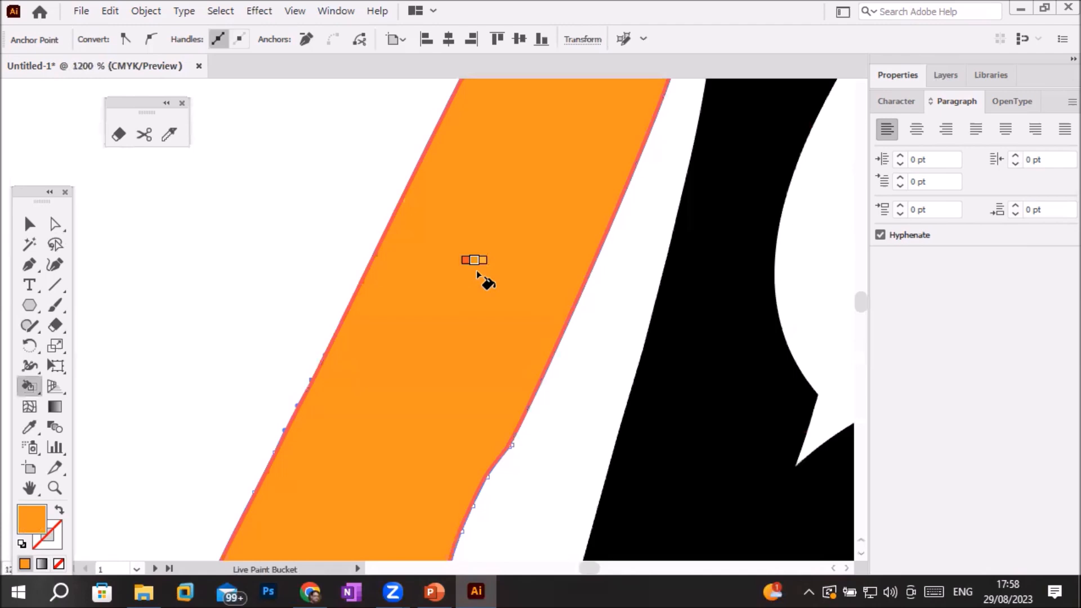
Undo the orange Live Paint fill on the s
scroll(478, 274, "down", 2)
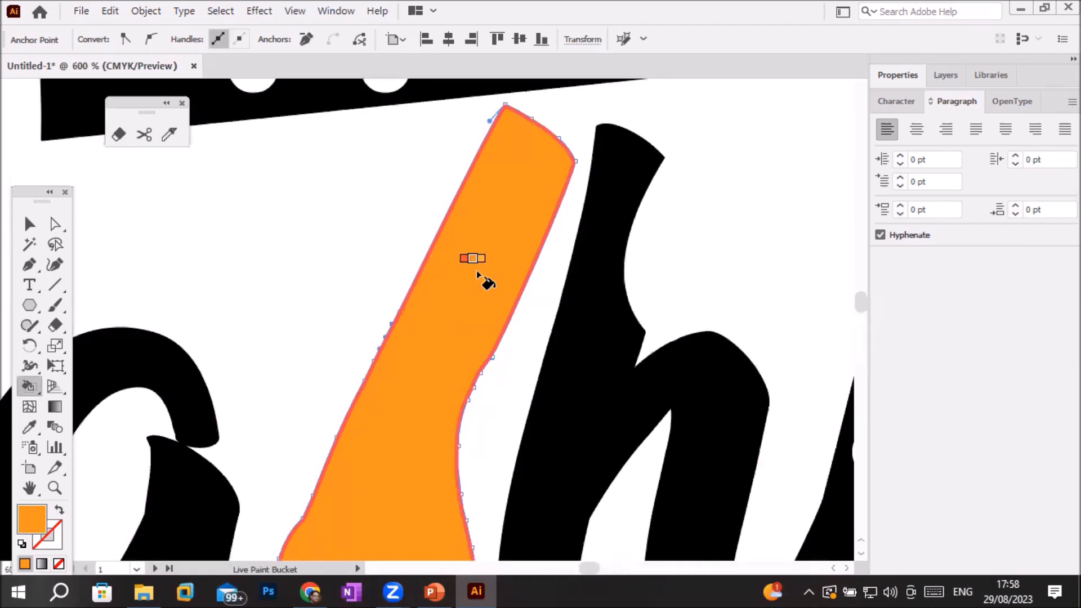
scroll(478, 274, "down", 1)
key("ctrl+z")
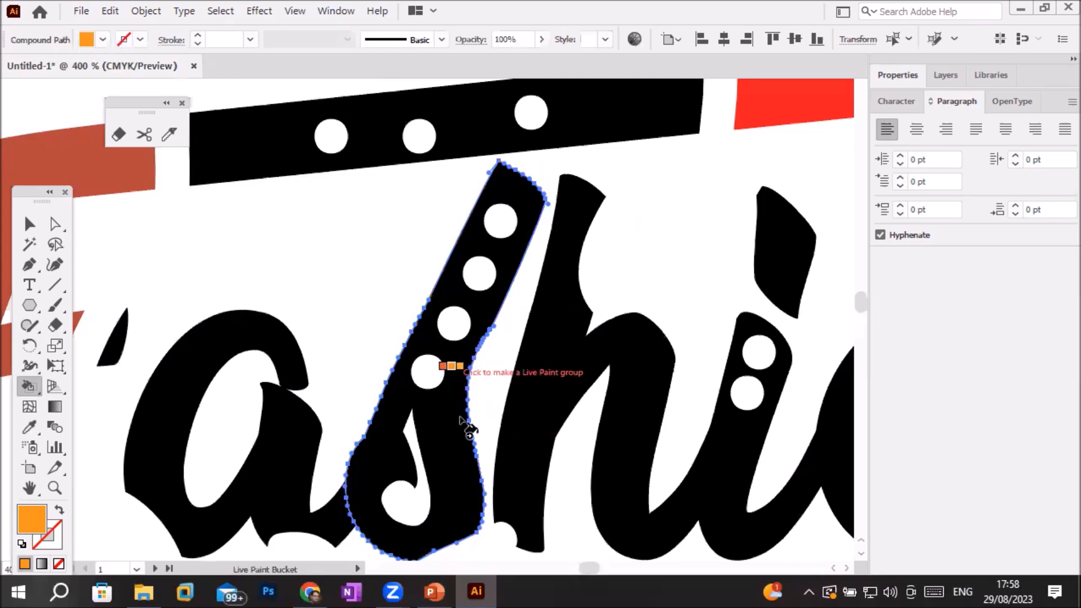
Select the whole Fashion Mag lettering group with its anchor points, including the round hole outlines in the s
left_click(29, 224)
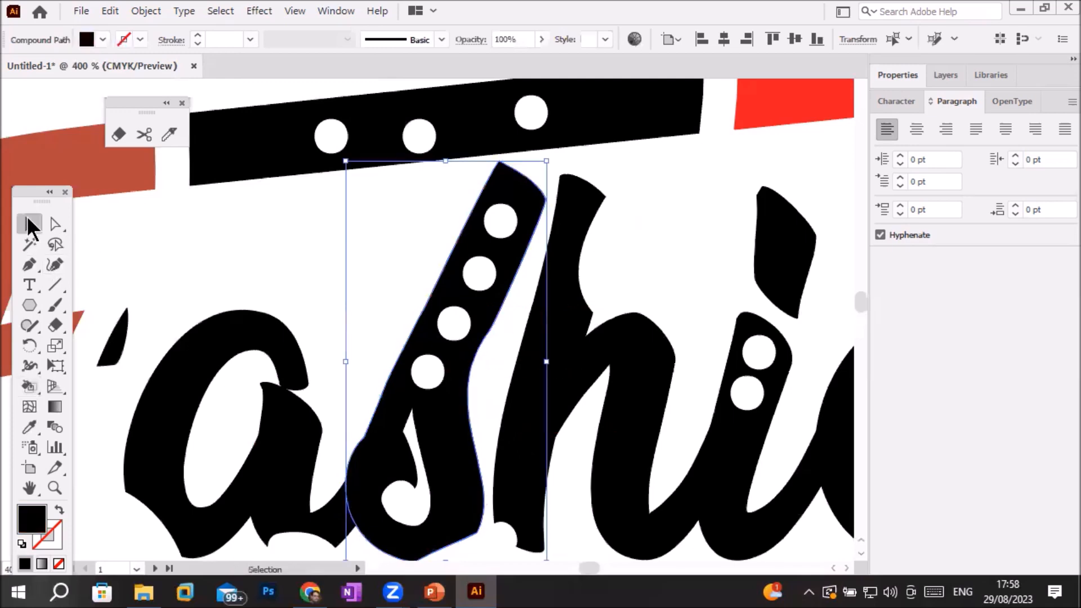
left_click(452, 288)
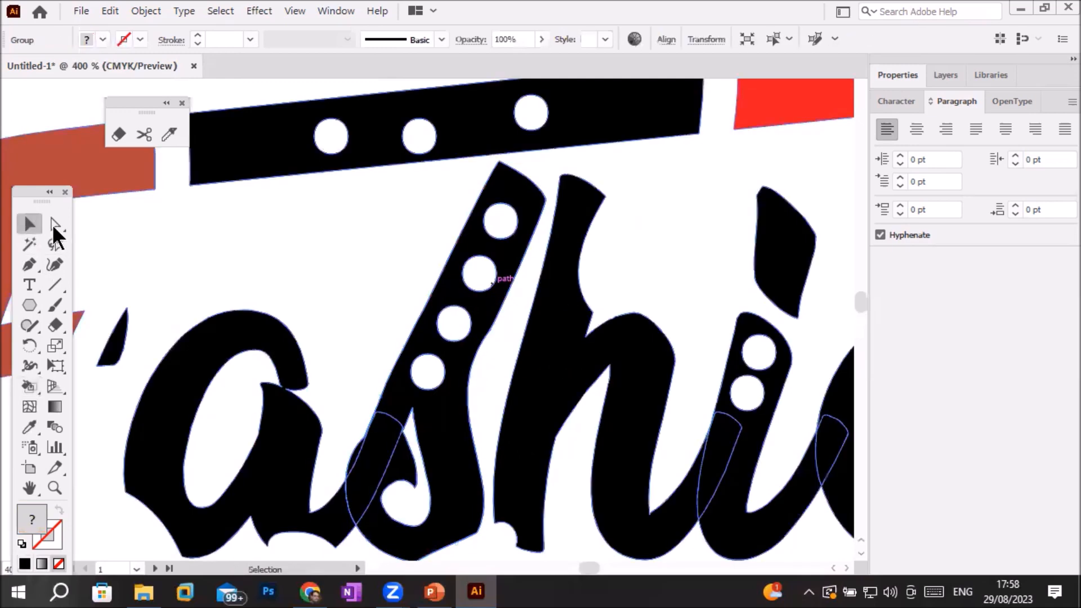
key("a")
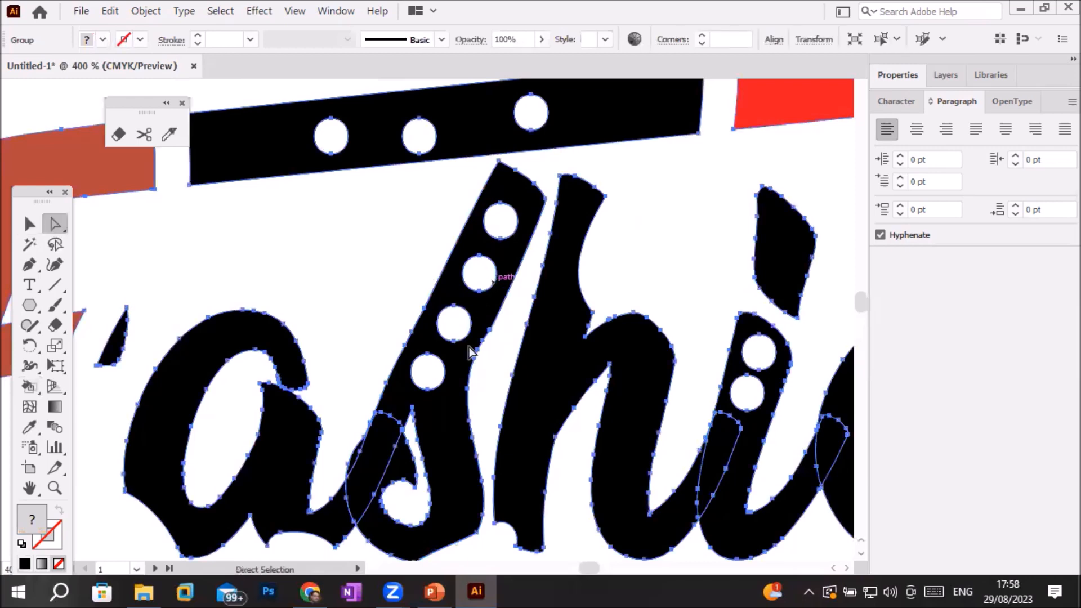
left_click(482, 286)
scroll(479, 291, "up", 1)
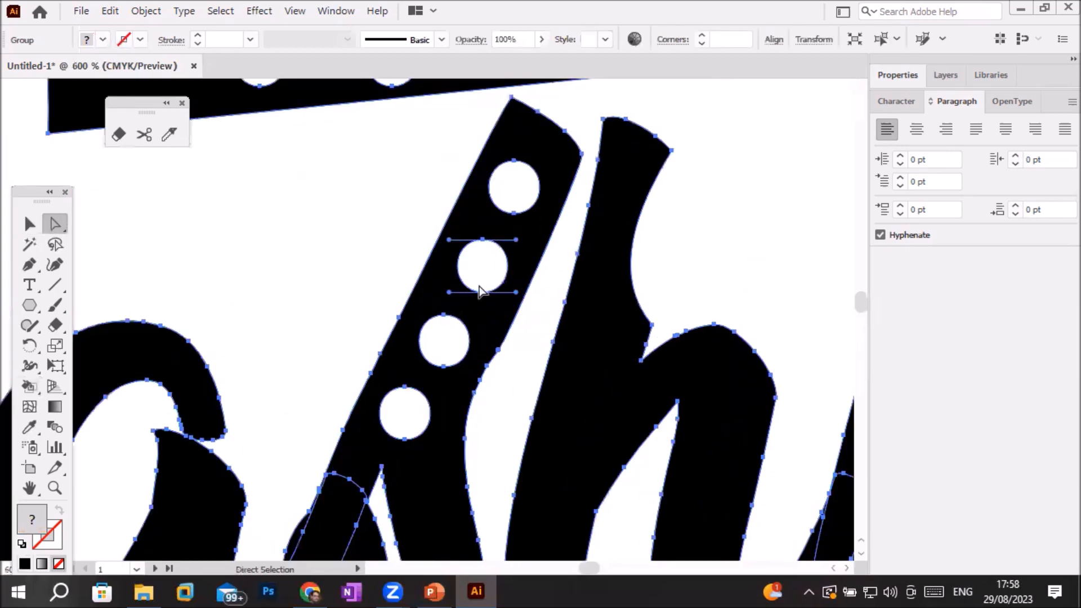
scroll(480, 291, "up", 3)
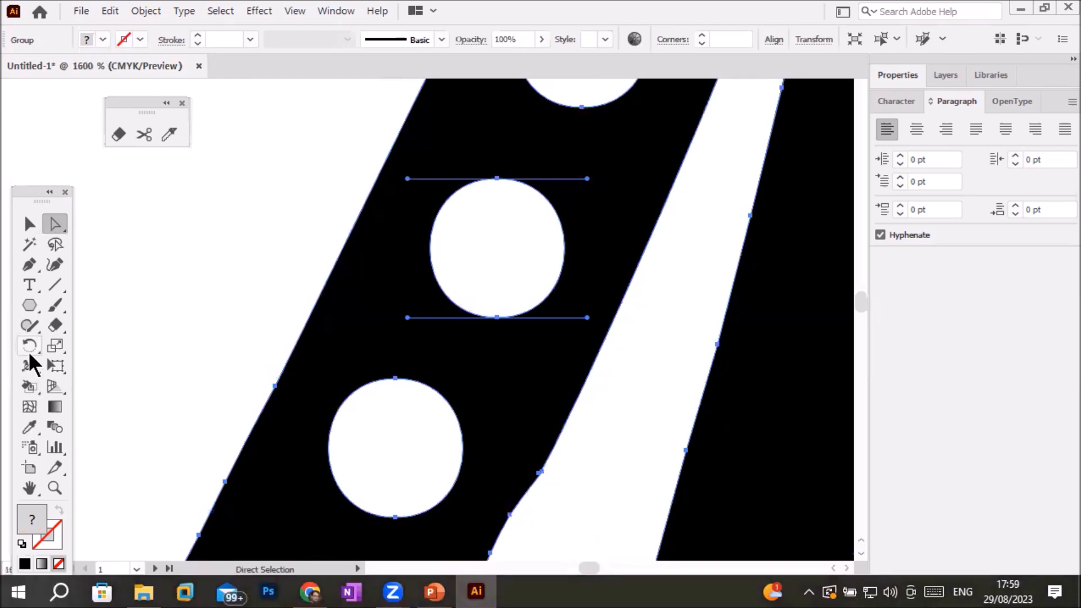
Make the lettering a Live Paint group and fill the round holes in the s with yellow
left_click(29, 387)
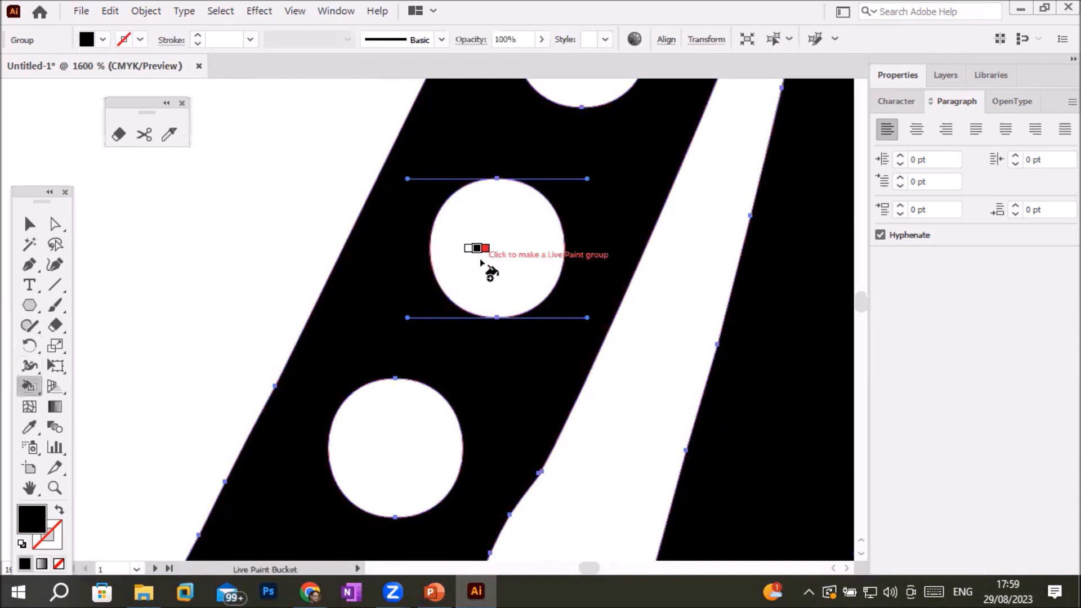
key("Right")
key("Right")
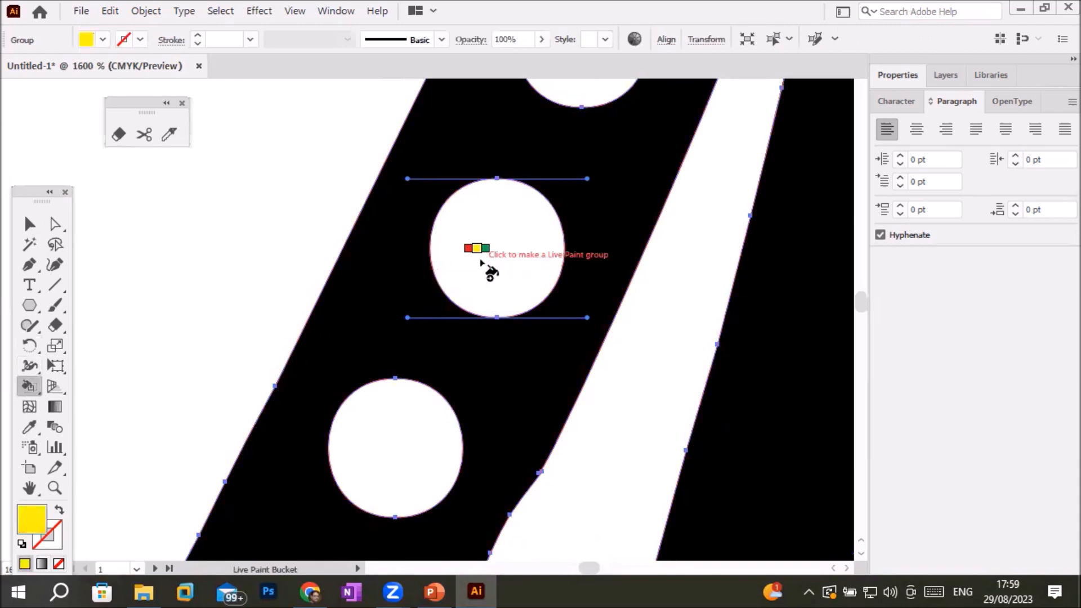
left_click(481, 264)
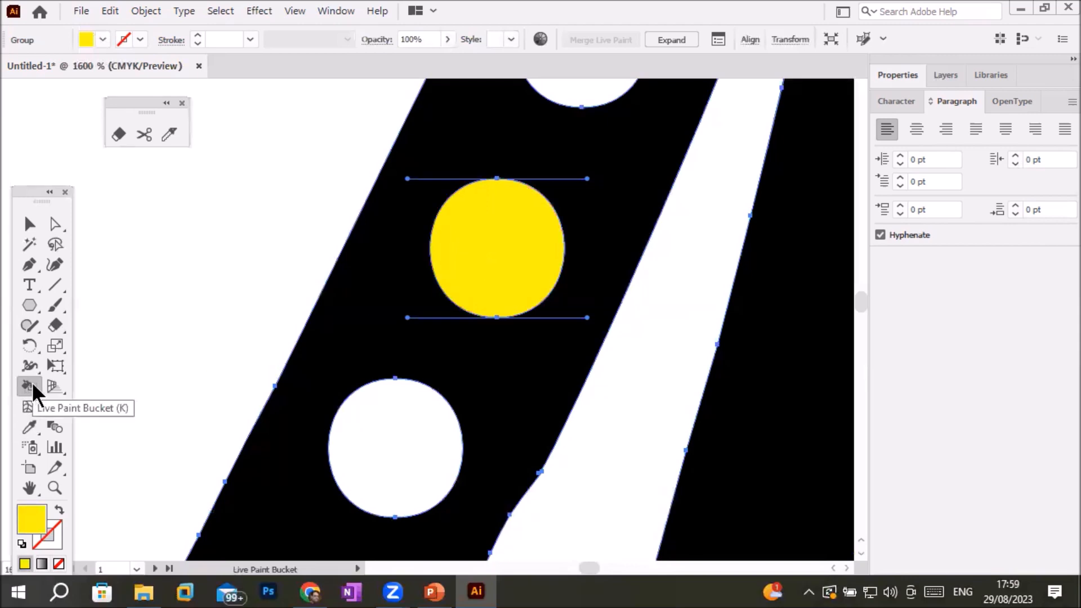
left_click(384, 446)
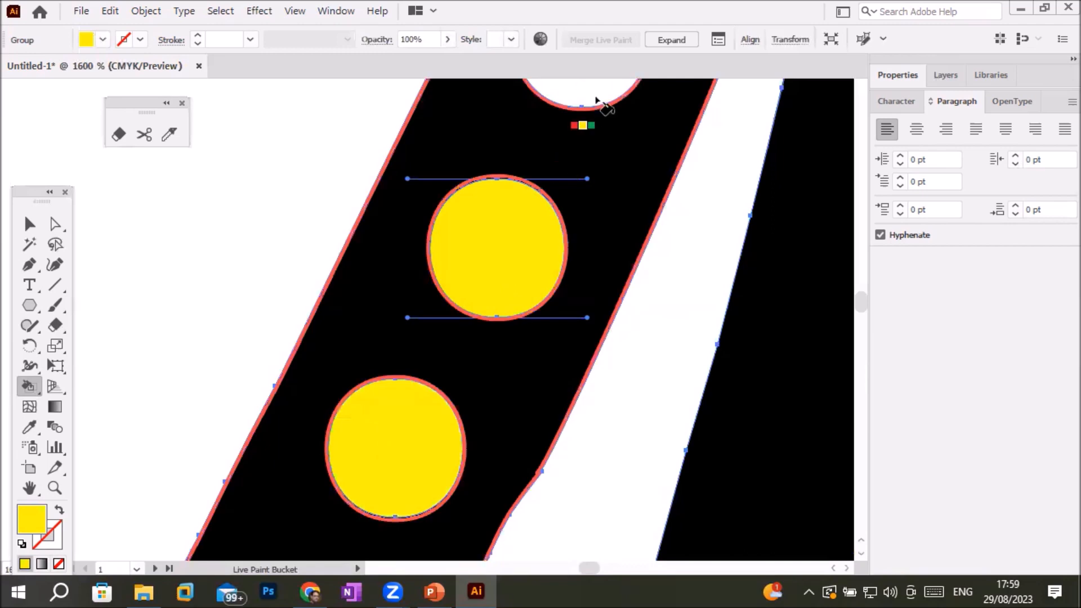
left_click(592, 91)
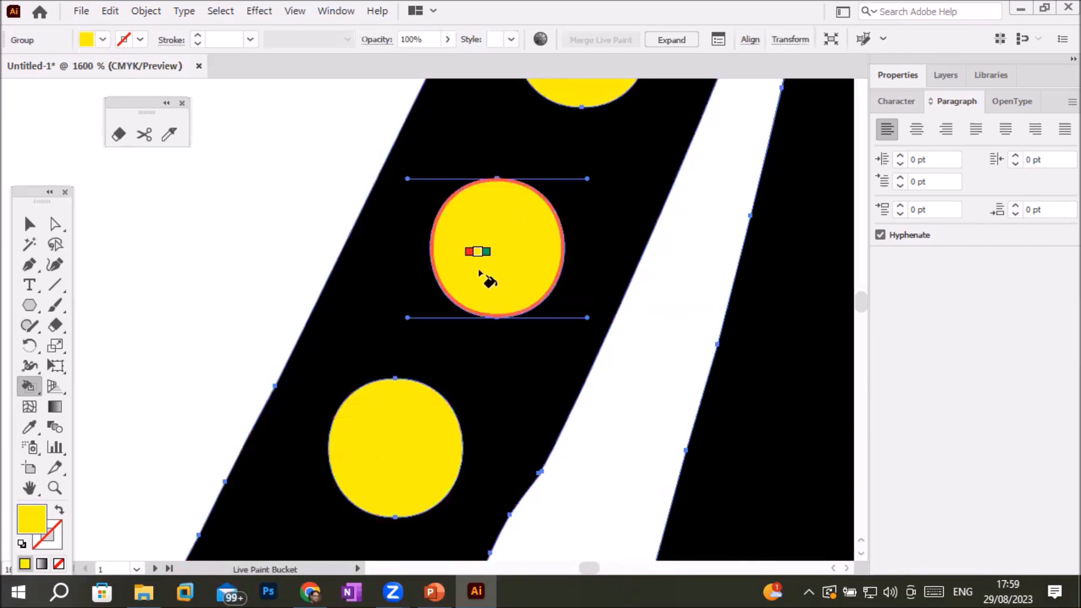
Switch to the Selection tool and review the whole recoloured lettering together with the photo beneath it
scroll(483, 278, "down", 2)
scroll(446, 368, "down", 3)
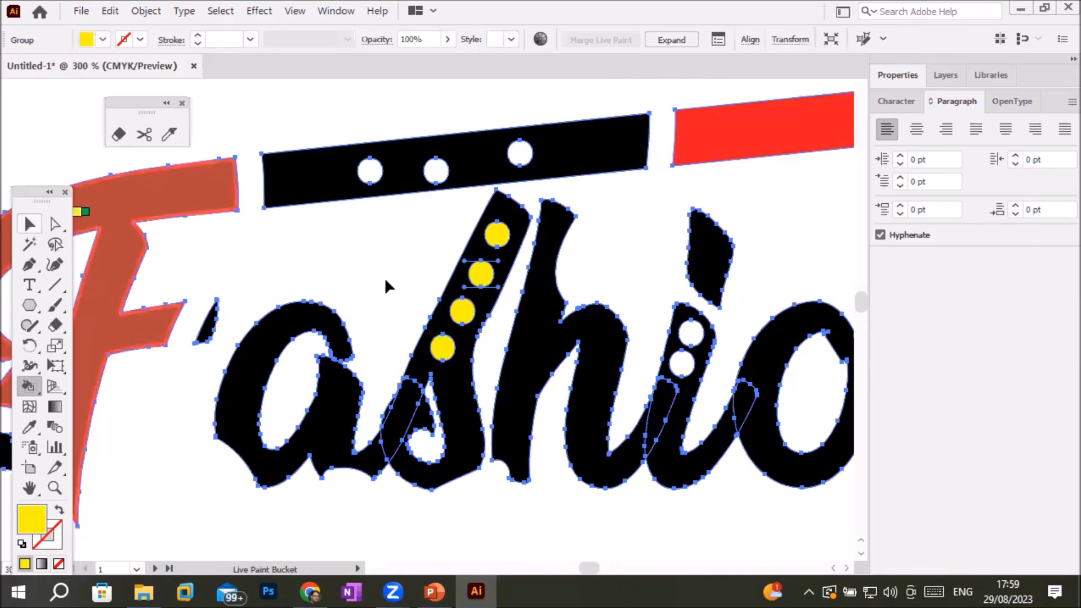
key("v")
key("ctrl+minus")
key("ctrl+minus")
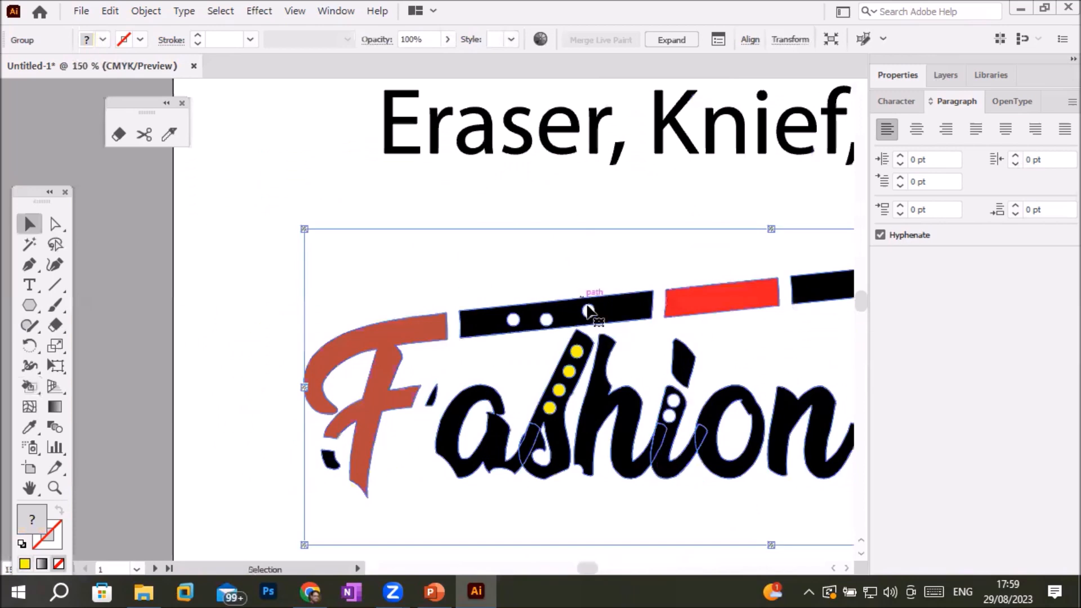
scroll(602, 370, "down", 1, "alt")
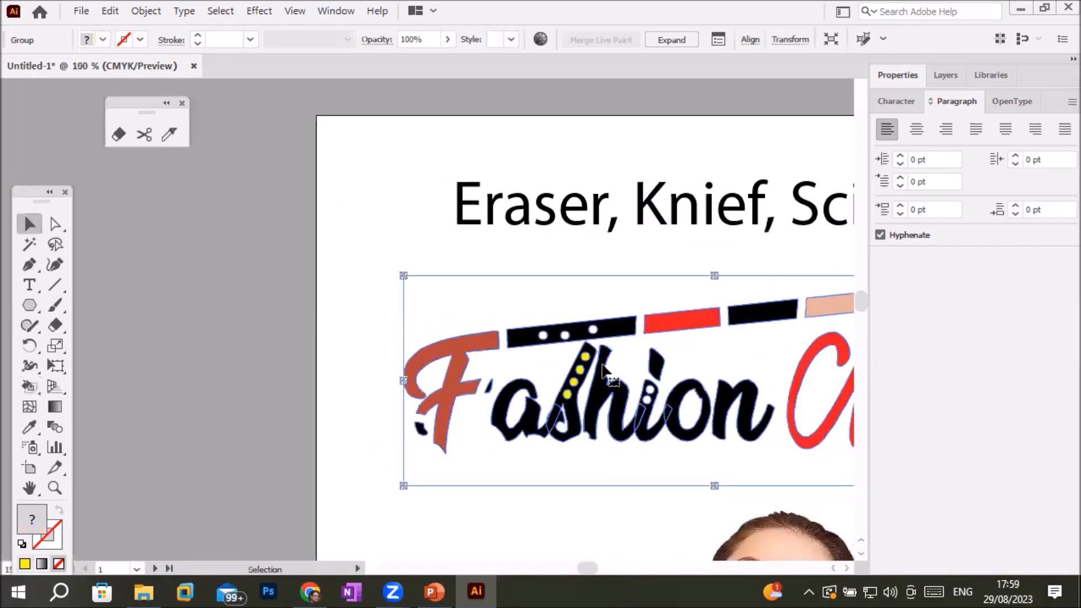
scroll(759, 505, "down", 3, "alt")
scroll(758, 505, "up", 2, "alt")
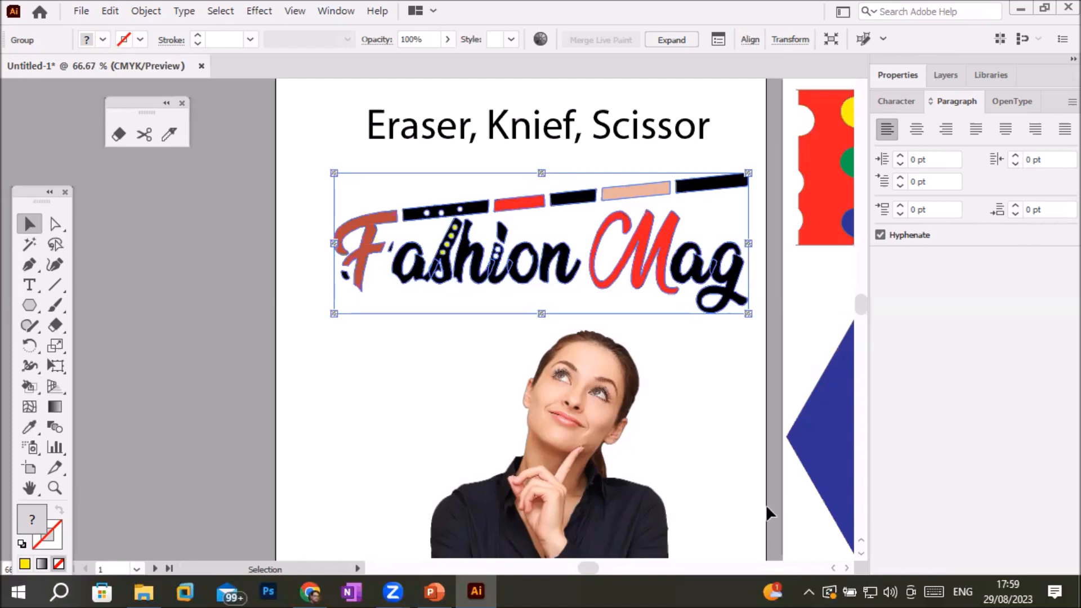
Try to erase a diagonal stroke across the woman's face in the photo with the Eraser
left_click(56, 320)
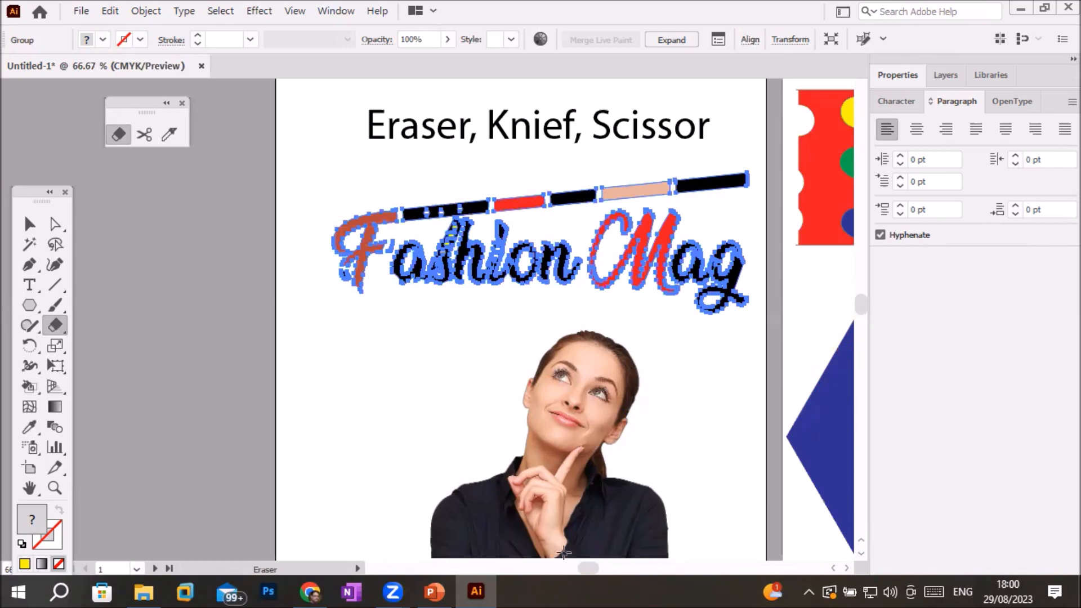
left_click_drag(574, 532, 516, 481)
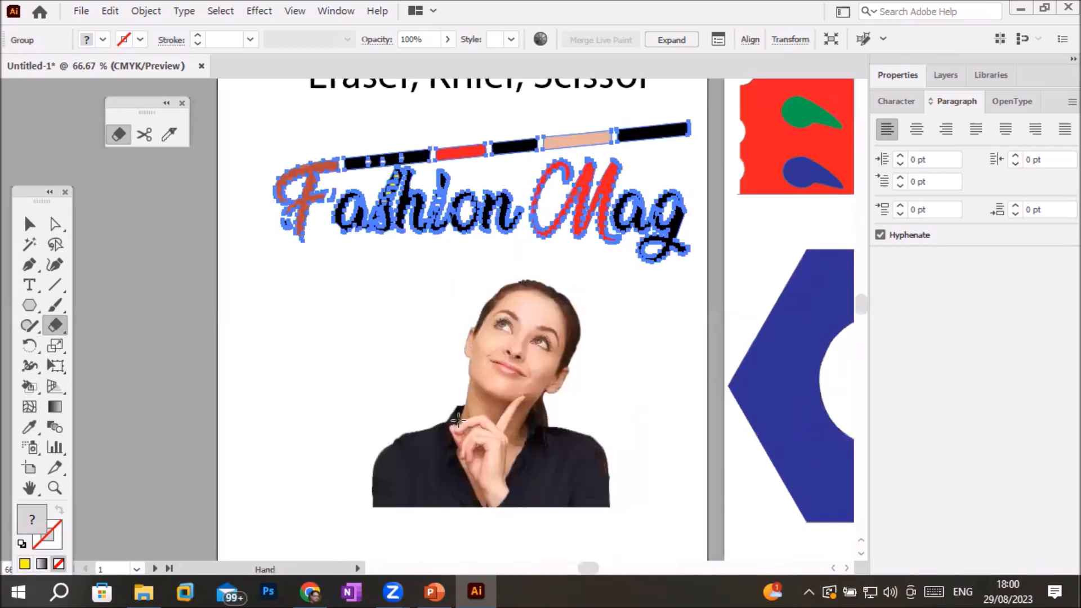
left_click_drag(459, 422, 373, 388)
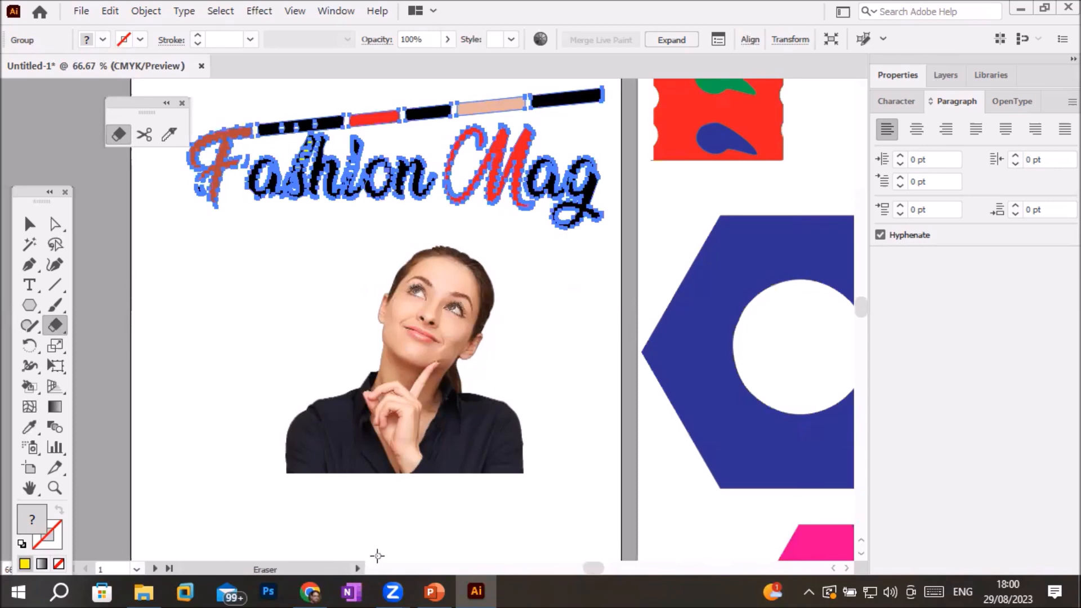
scroll(497, 487, "up", 1)
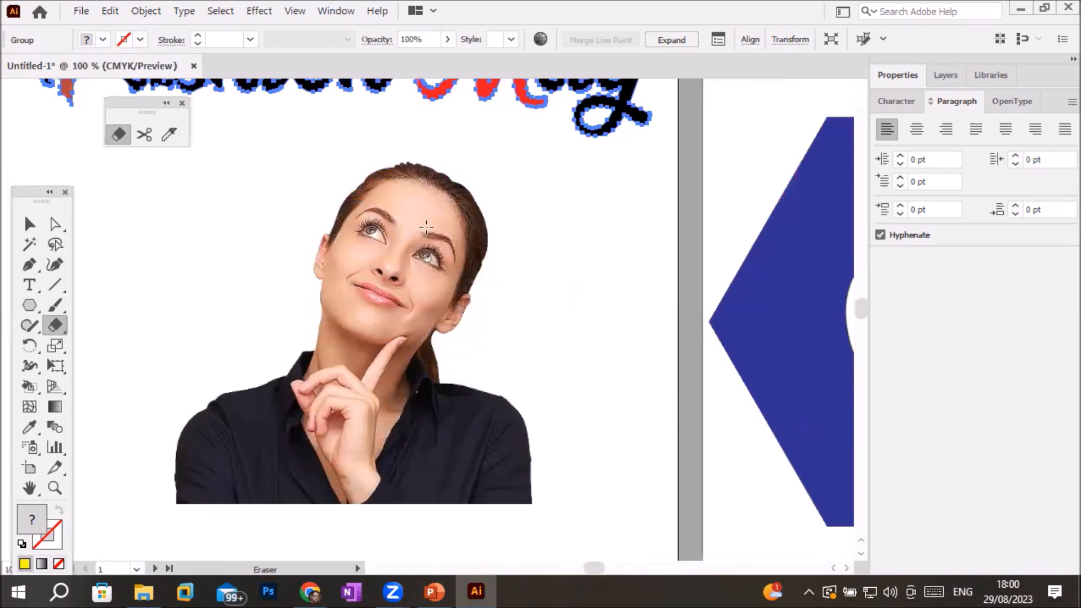
left_click_drag(424, 193, 240, 301)
Select the linked photo of the woman on its own and activate the Eraser for it
left_click(30, 224)
left_click(361, 231)
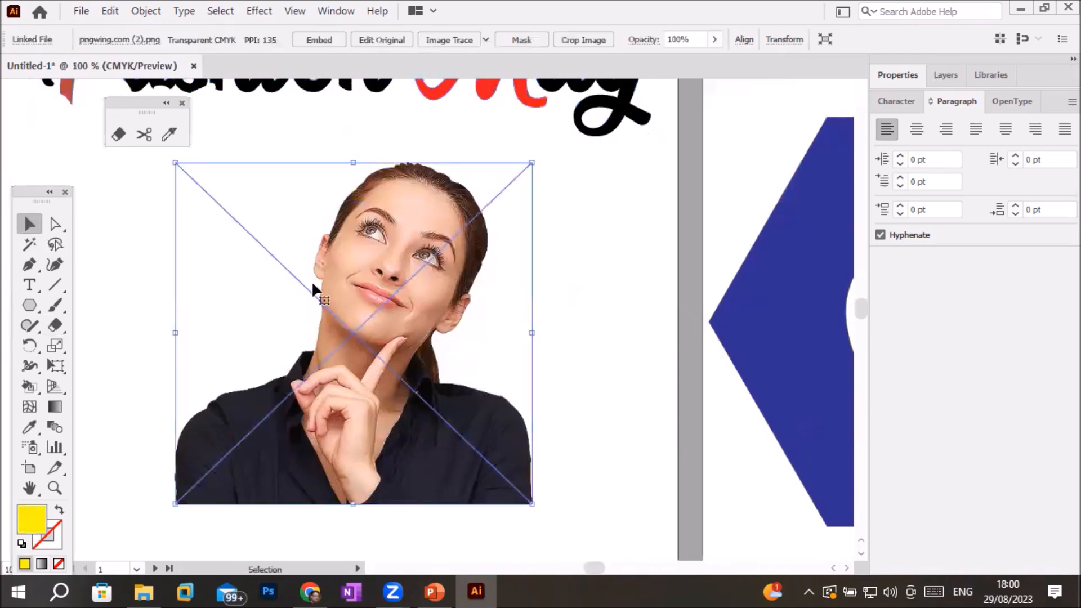
left_click(54, 325)
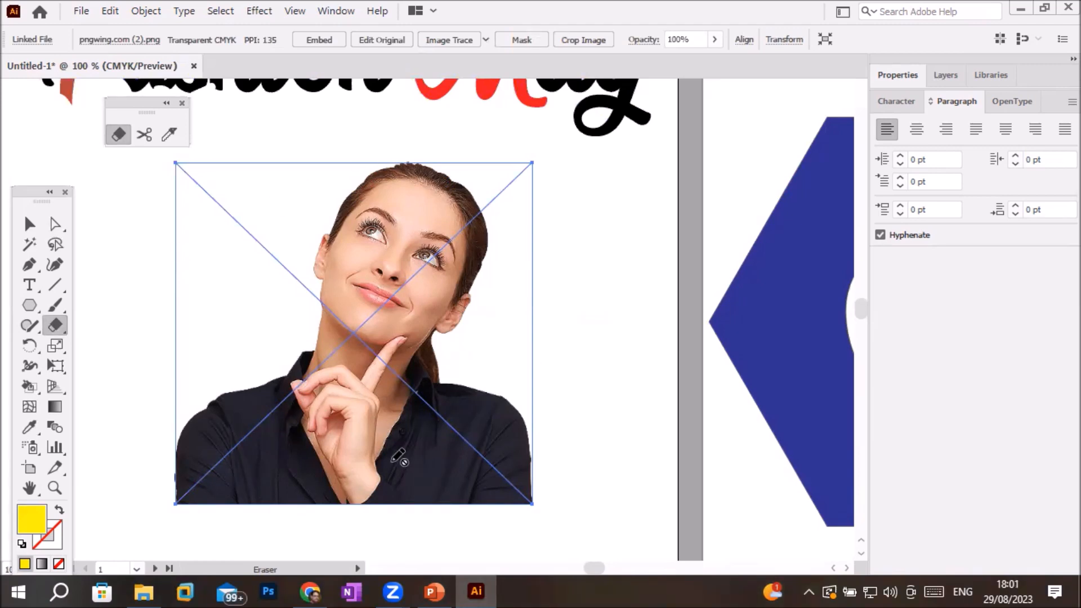
Embed the linked portrait image and trace it with the High Fidelity Photo preset
left_click(319, 40)
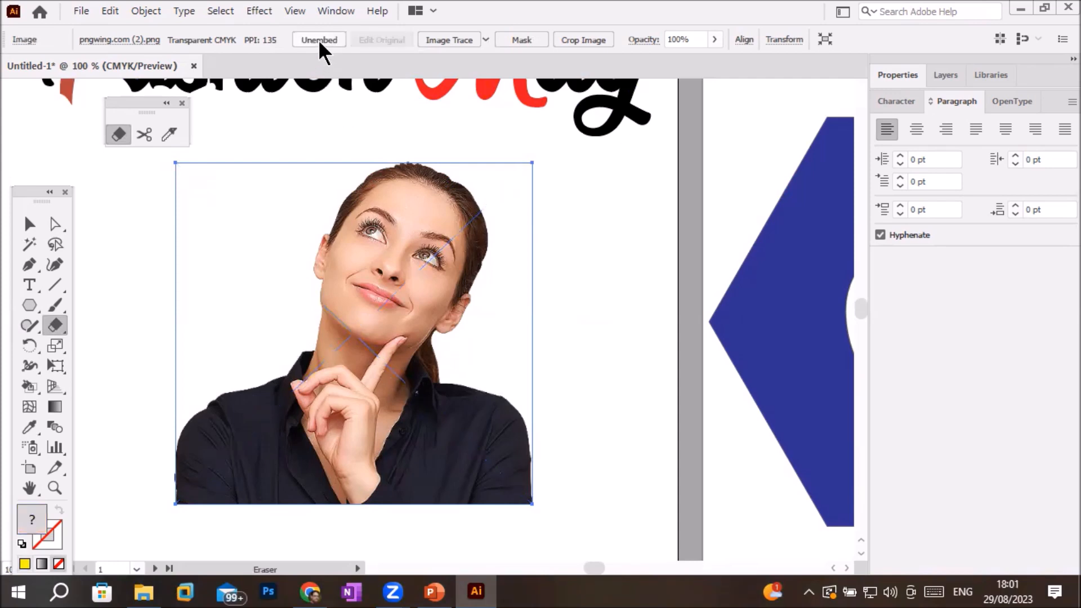
left_click(485, 41)
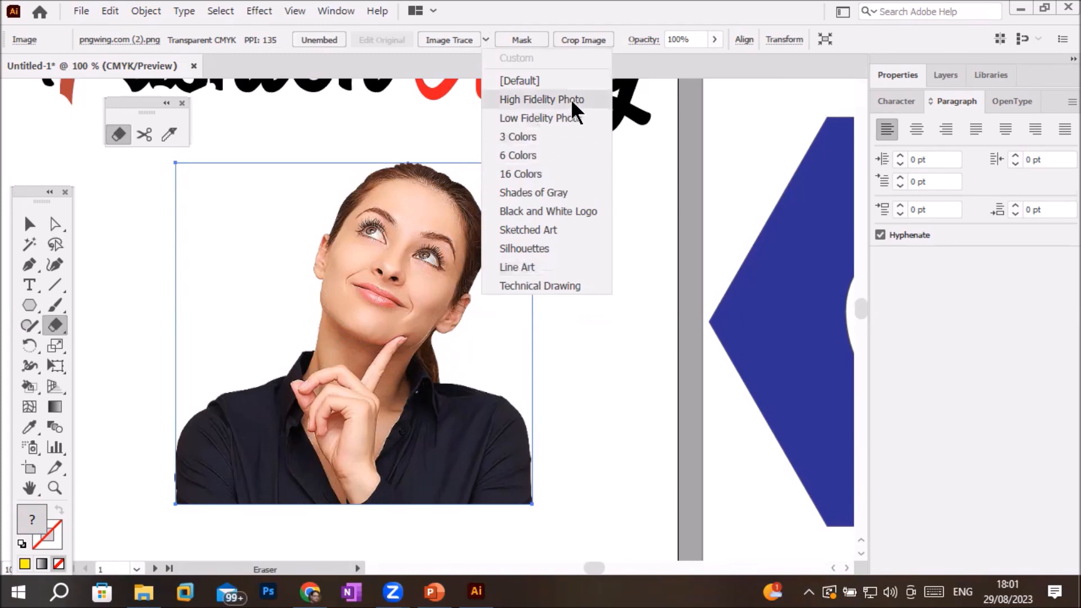
left_click(591, 98)
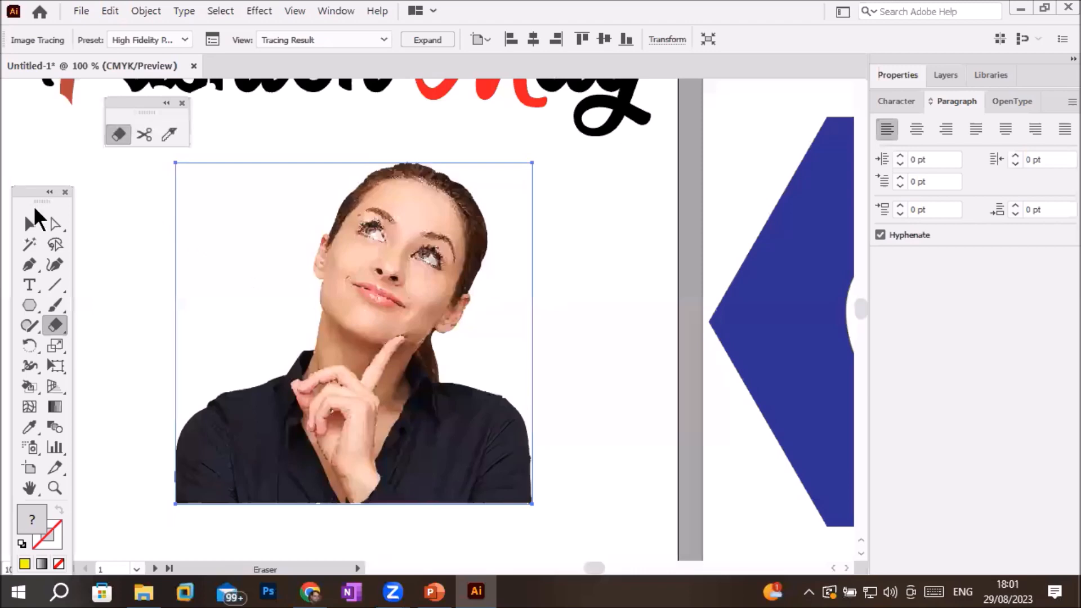
left_click(55, 224)
key("Return")
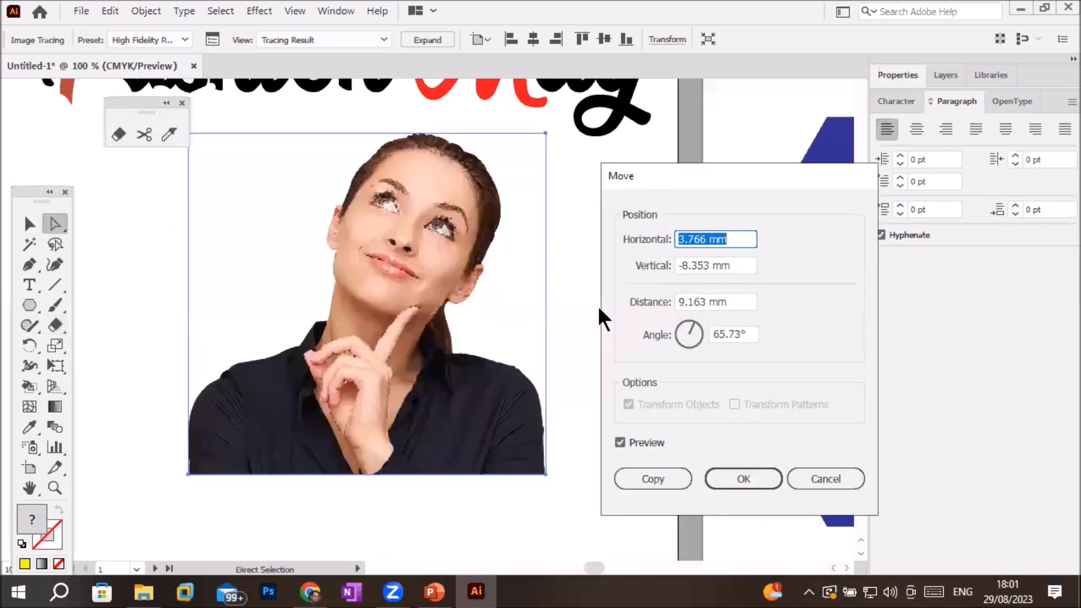
left_click(820, 479)
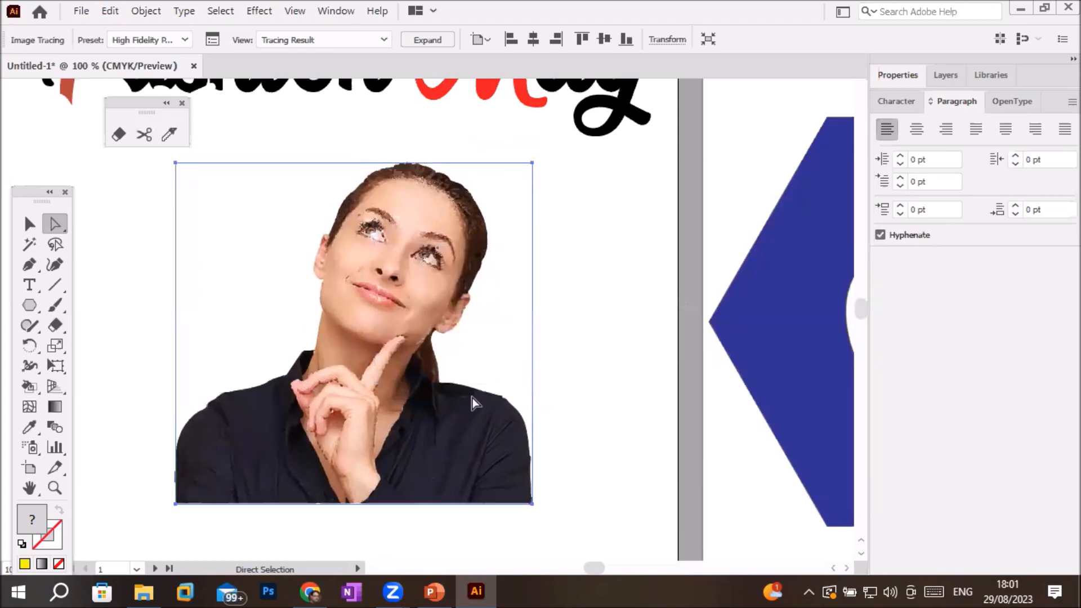
Examine the color patches of the traced face up close, around the nose, lips and chin
scroll(407, 308, "up", 5)
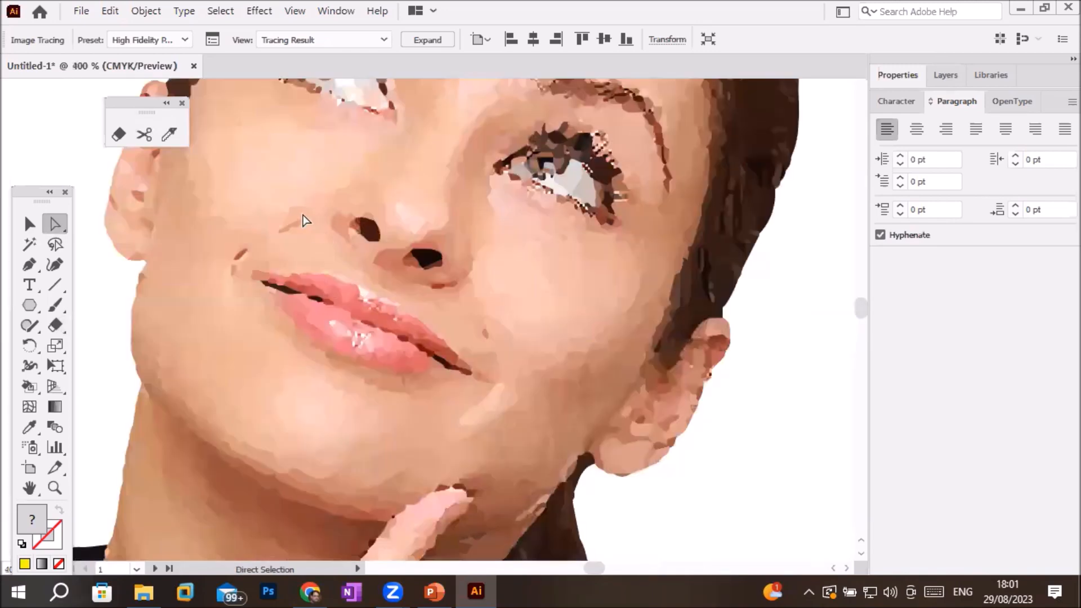
scroll(299, 239, "up", 8)
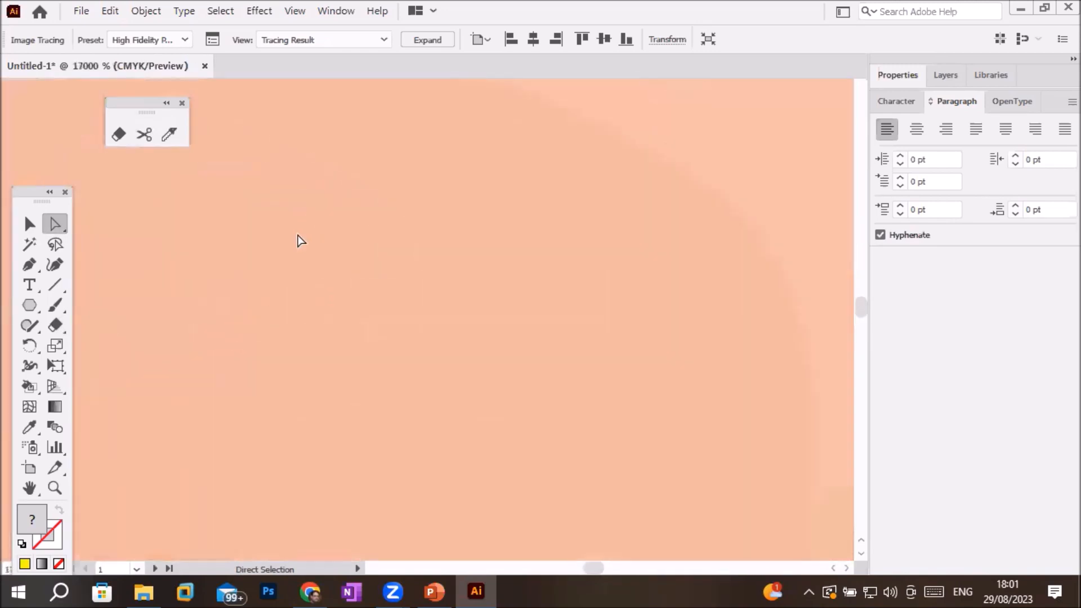
scroll(298, 240, "down", 6)
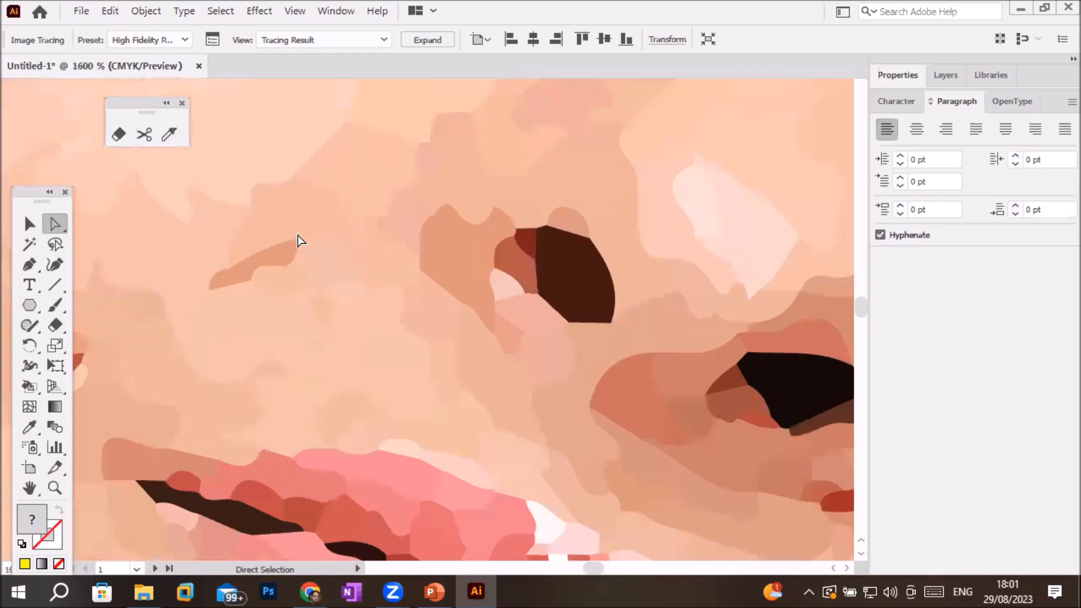
scroll(299, 241, "down", 7)
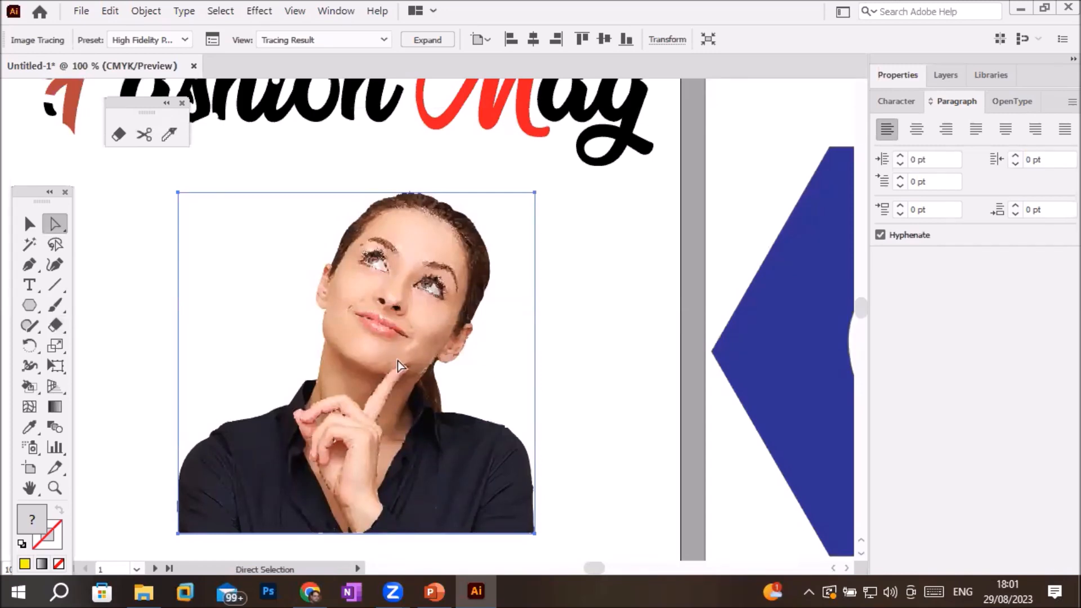
scroll(393, 360, "up", 5)
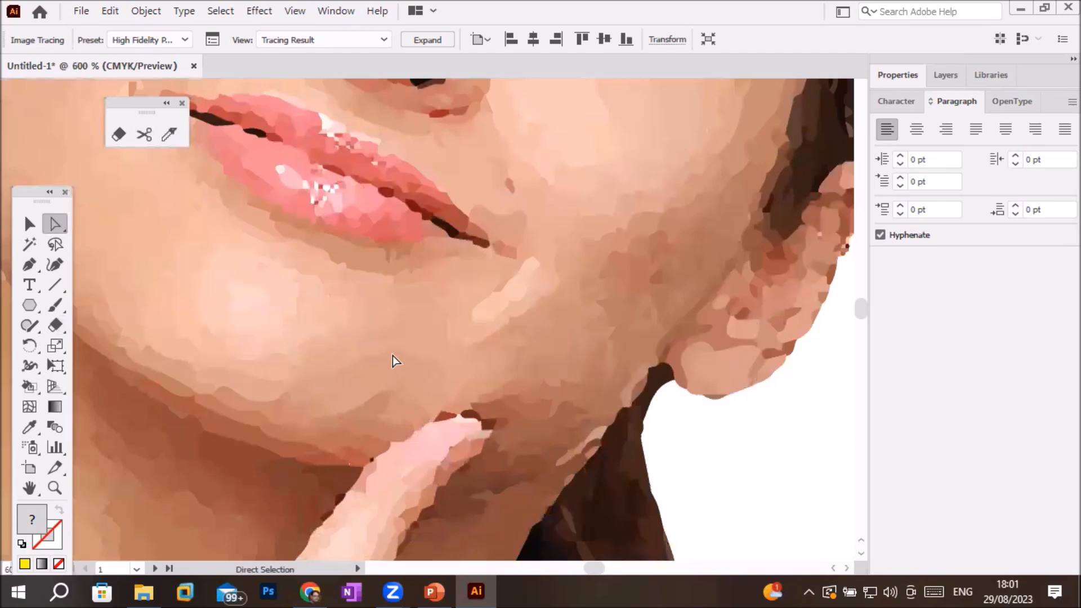
right_click(286, 177)
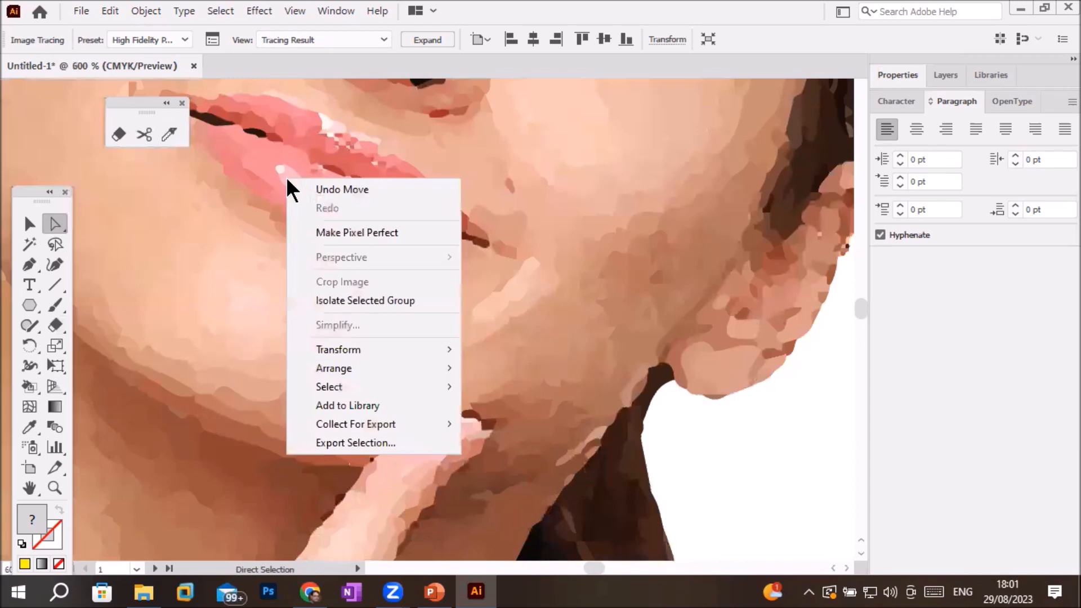
key("Escape")
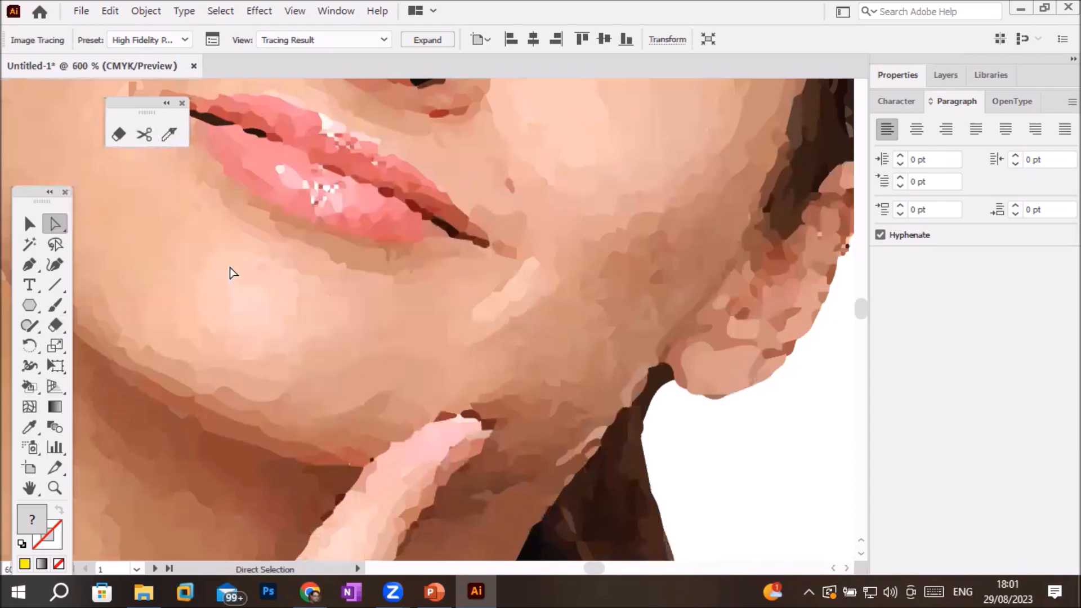
scroll(237, 276, "down", 3)
scroll(238, 276, "down", 2)
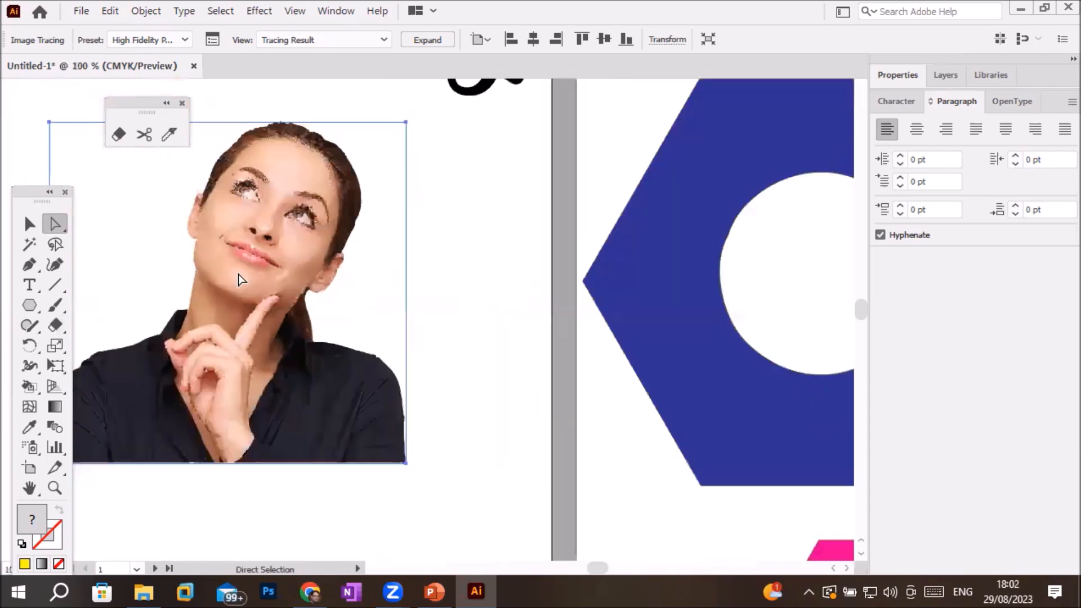
Try to edit parts of the unexpanded tracing with the Direct Selection tool and the Eraser
left_click_drag(168, 167, 334, 213)
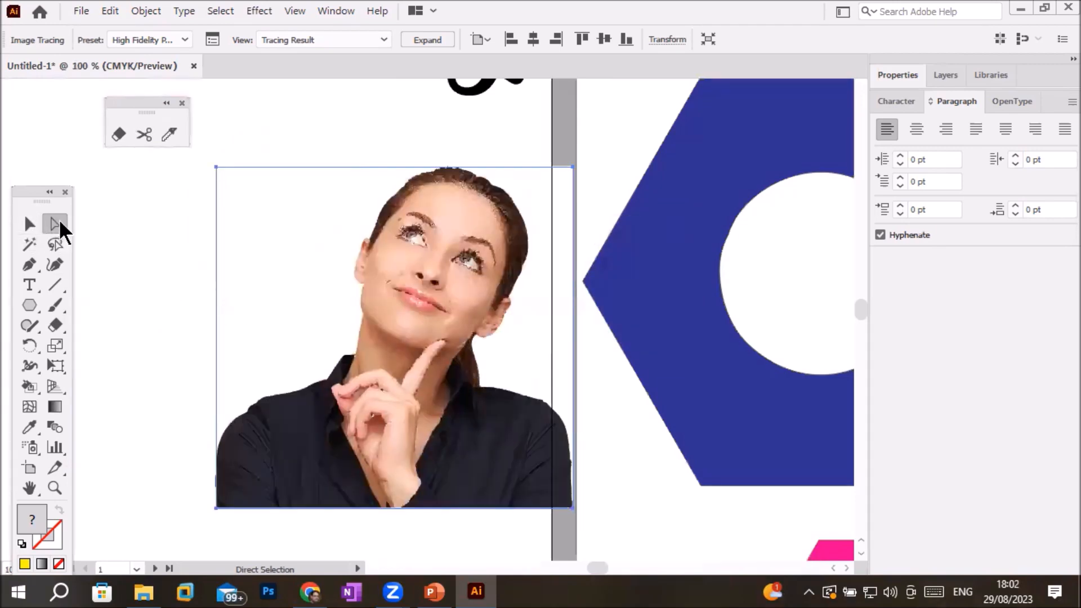
left_click_drag(403, 284, 275, 306)
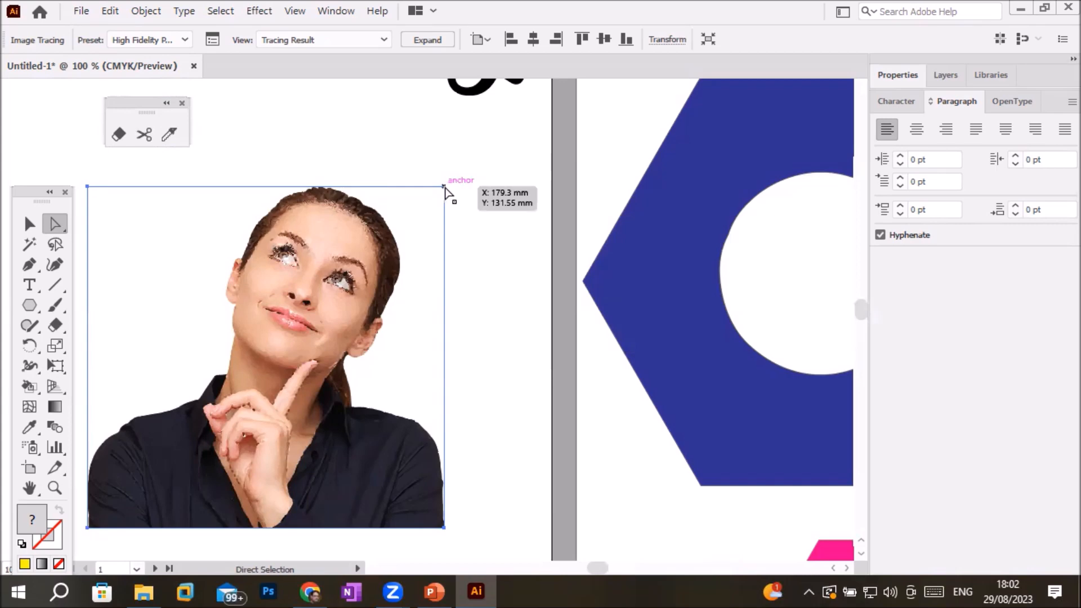
left_click_drag(444, 189, 398, 239)
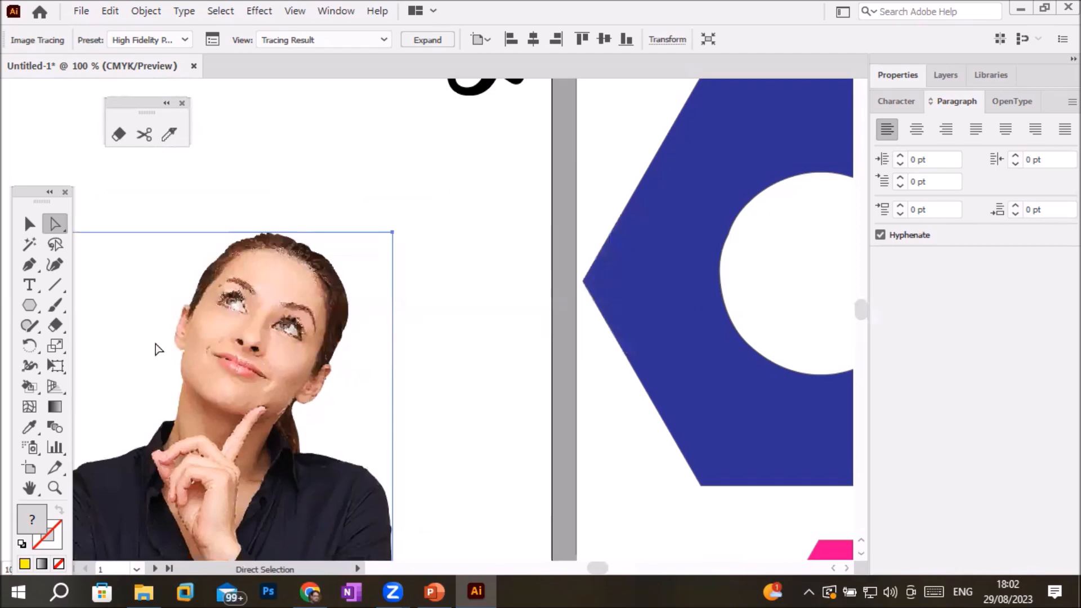
left_click(56, 326)
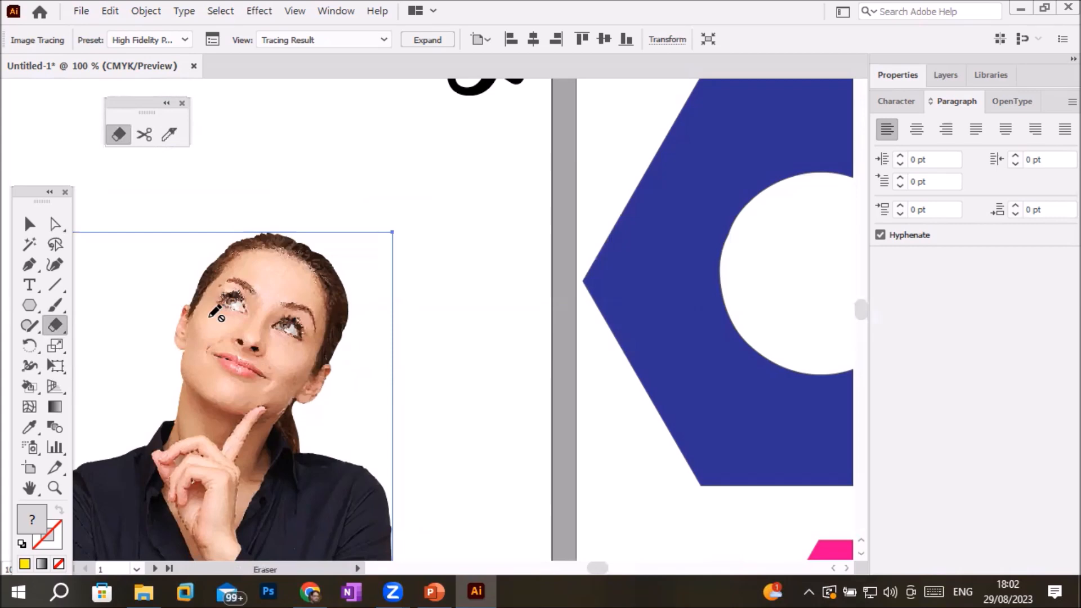
Move the whole traced portrait clear of the page's edges, expand the tracing into vector paths and deselect it
left_click(30, 224)
mouse_move(229, 304)
left_mouse_down()
mouse_move(363, 212)
mouse_move(337, 226)
left_mouse_up()
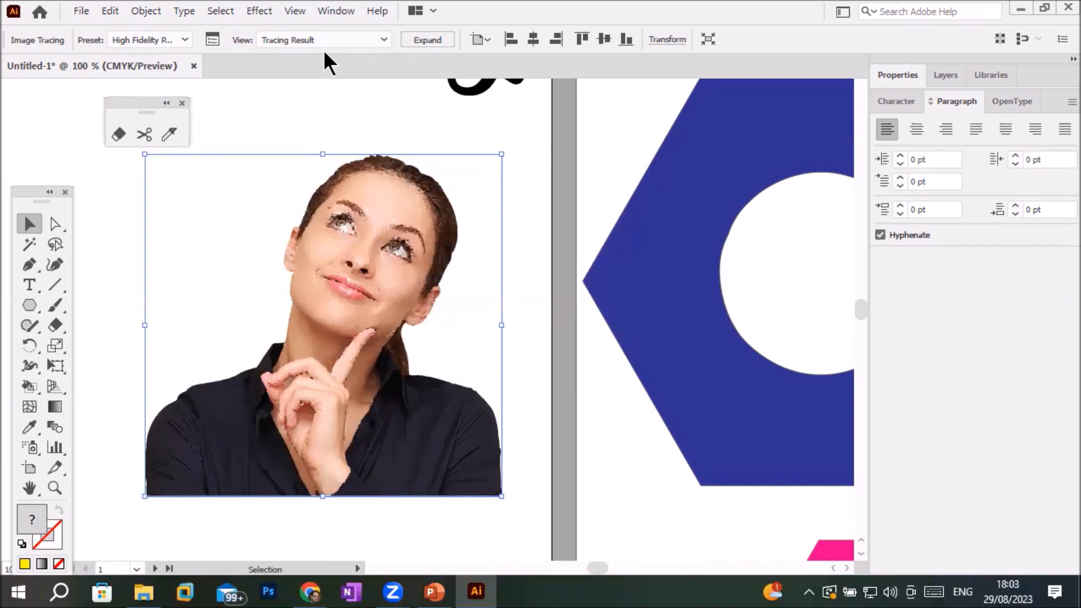
left_click(436, 41)
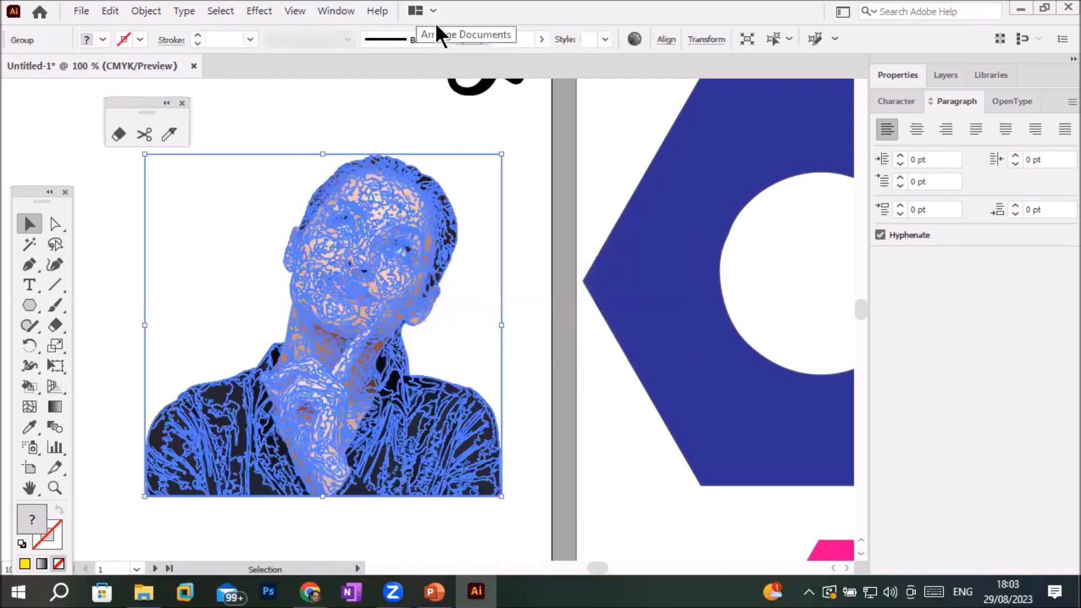
left_click(516, 120)
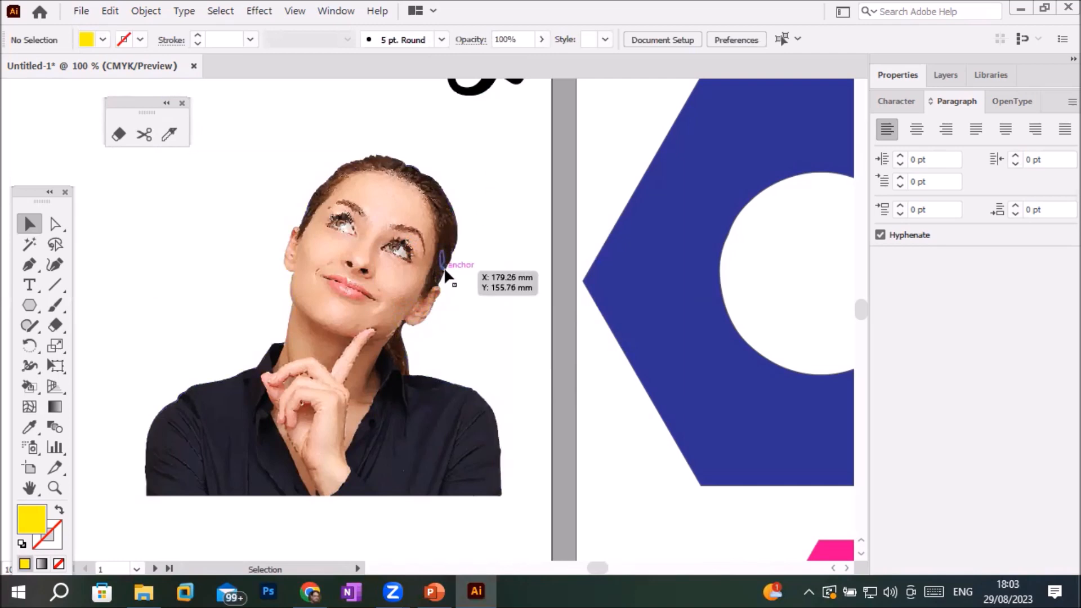
Examine the paths and anchor points of the expanded portrait around the mouth and face, and clear the selection
left_click(376, 284)
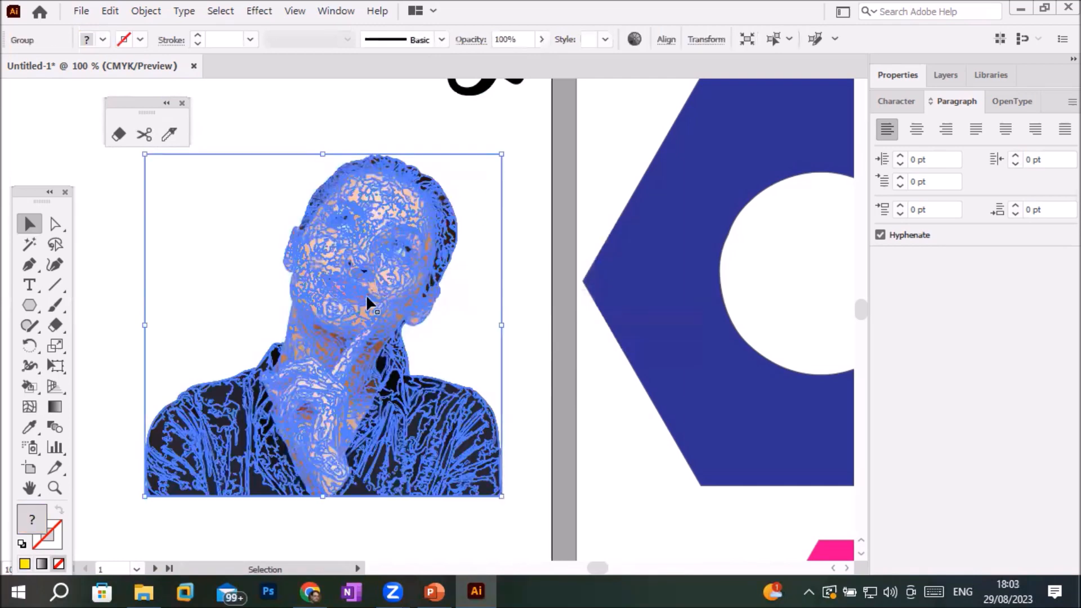
scroll(363, 298, "up", 4)
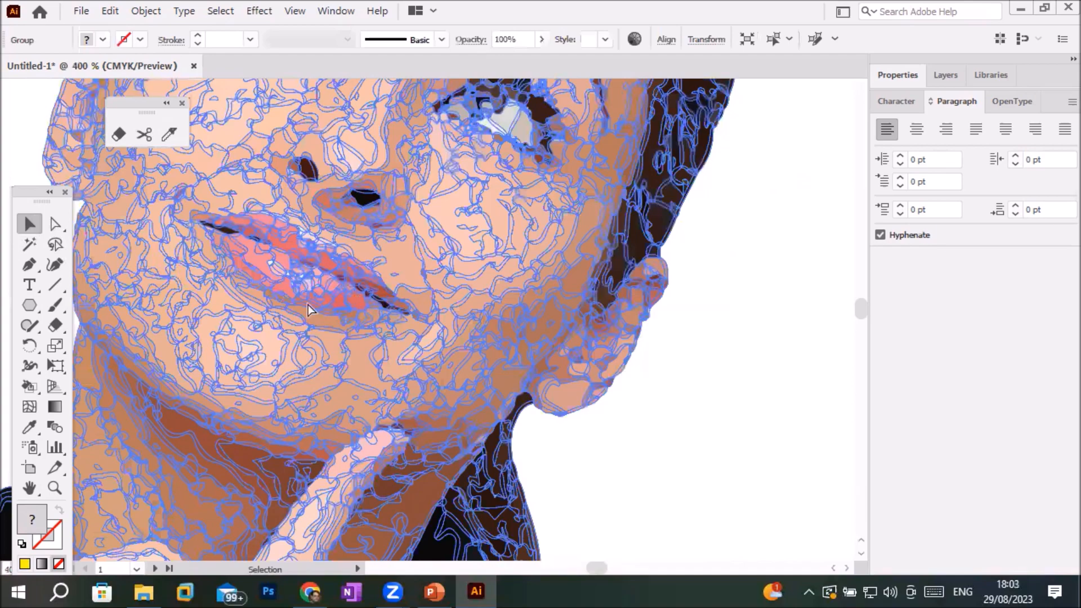
key("a")
scroll(308, 305, "up", 3)
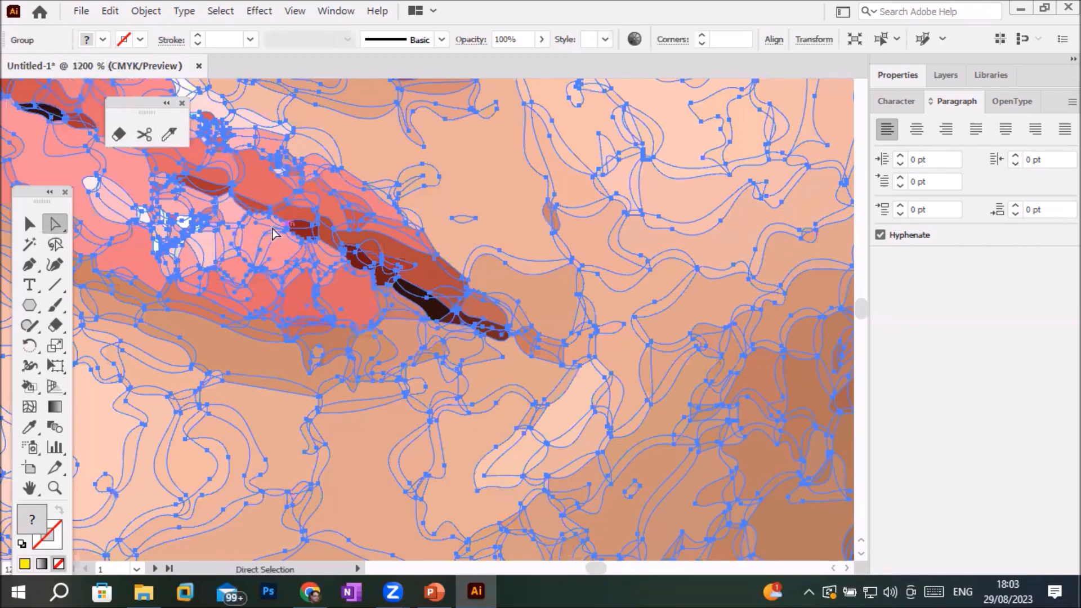
scroll(275, 234, "down", 2)
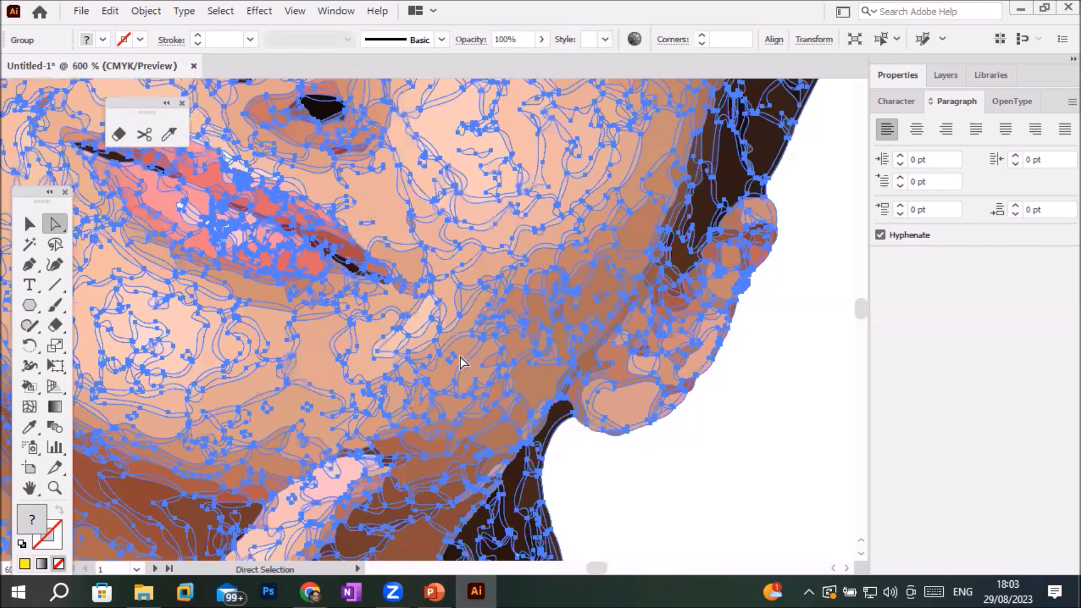
scroll(375, 442, "up", 5)
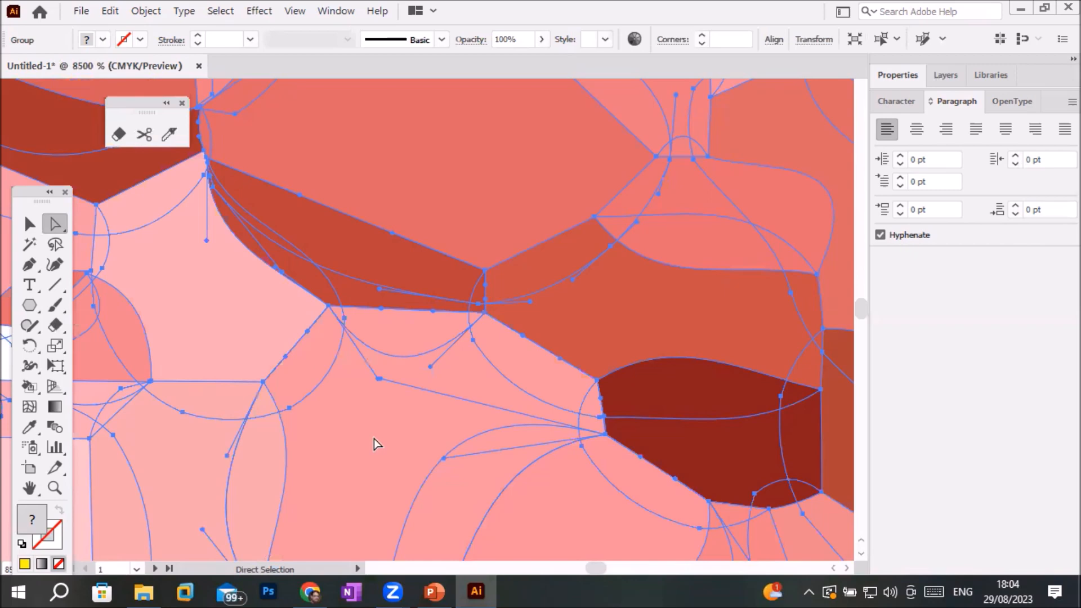
scroll(414, 447, "down", 1)
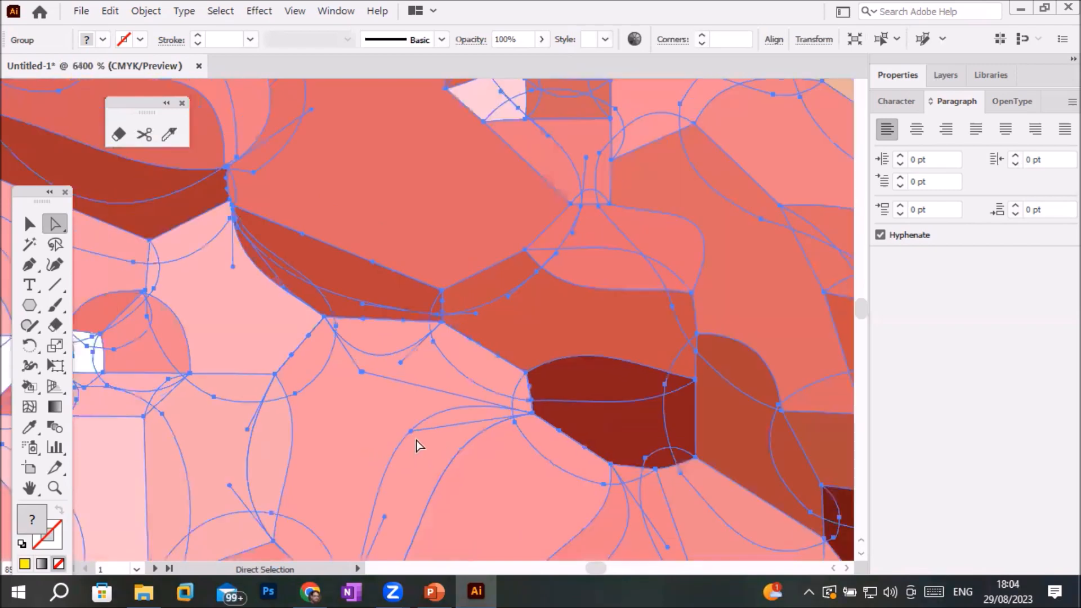
scroll(494, 514, "down", 9)
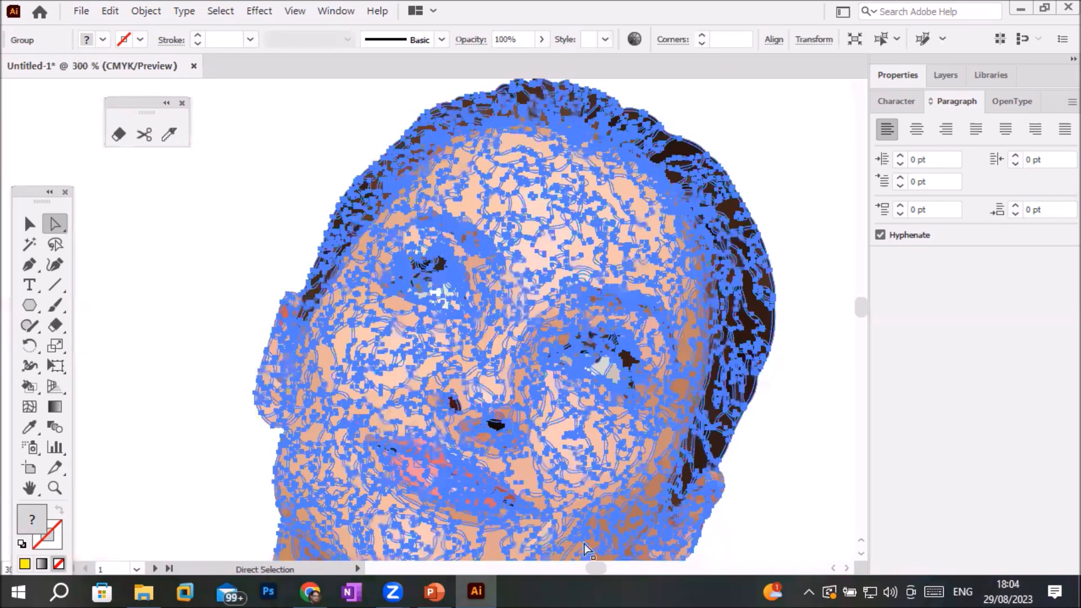
scroll(257, 434, "down", 3)
left_click(254, 434)
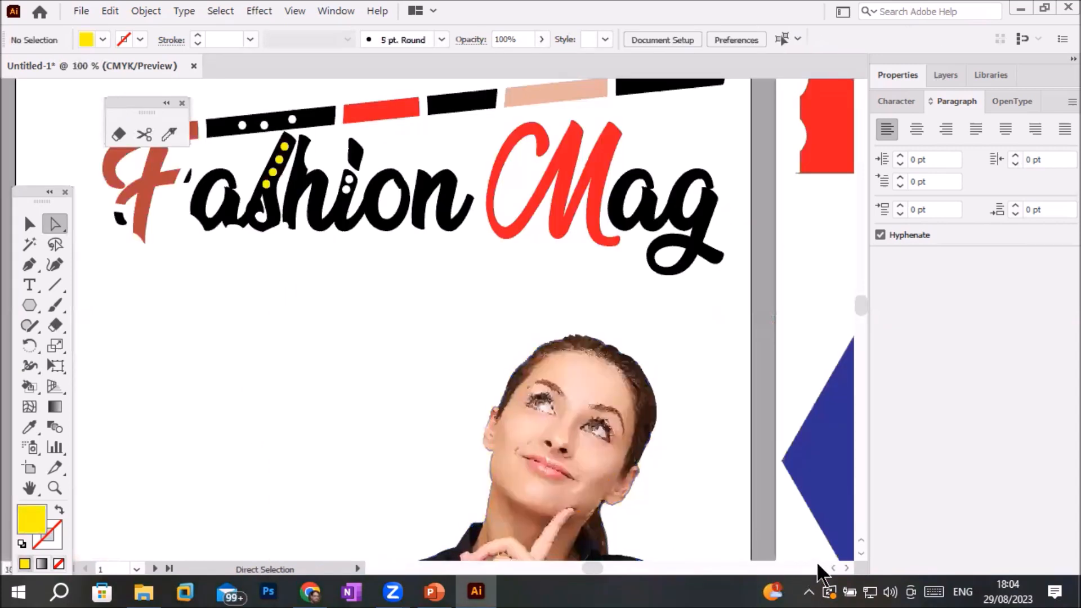
Directly select the large pink path in the lower lip of the expanded portrait
left_click(860, 553)
scroll(860, 552, "down", 8)
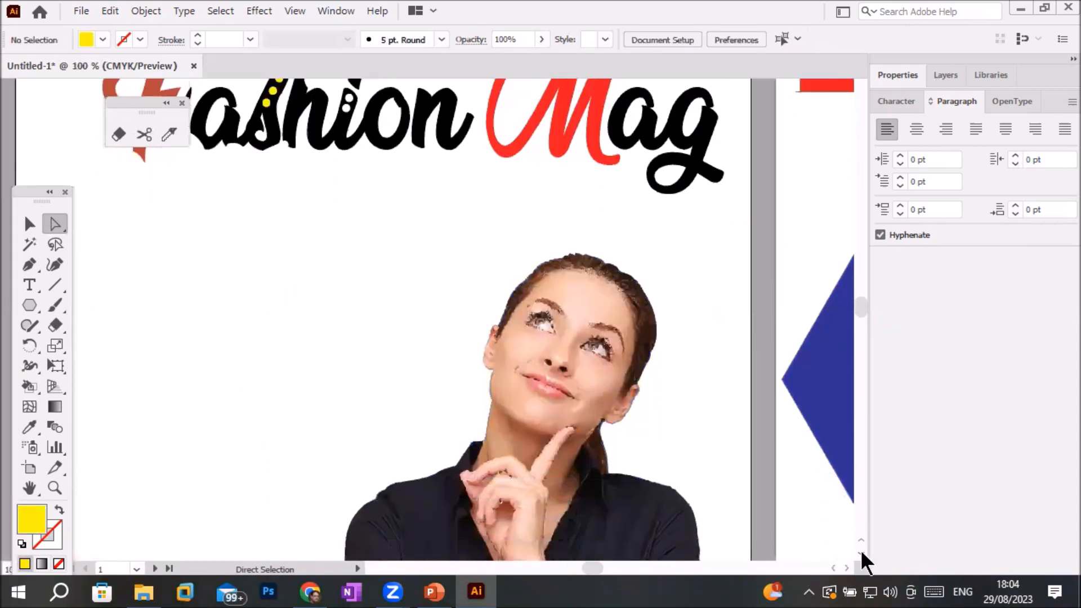
scroll(566, 286, "up", 3)
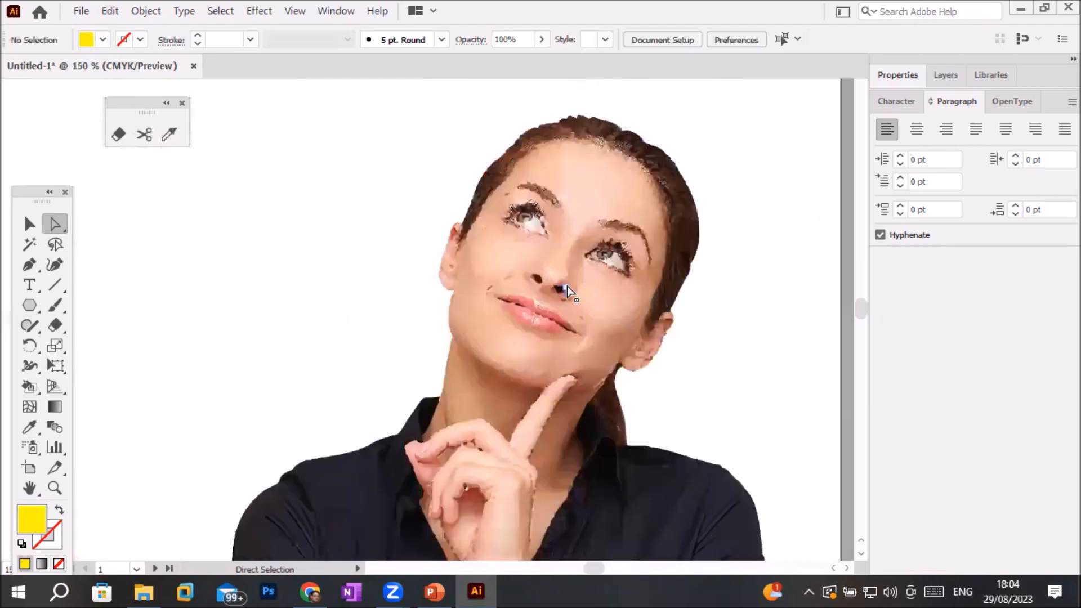
scroll(528, 291, "up", 2)
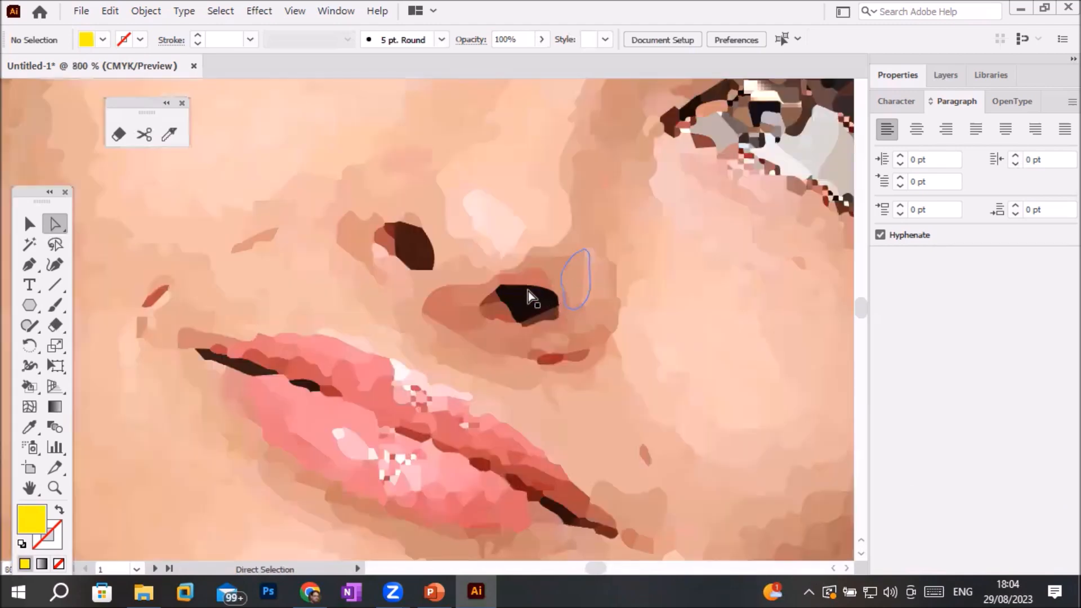
scroll(528, 291, "up", 3)
scroll(528, 292, "down", 5)
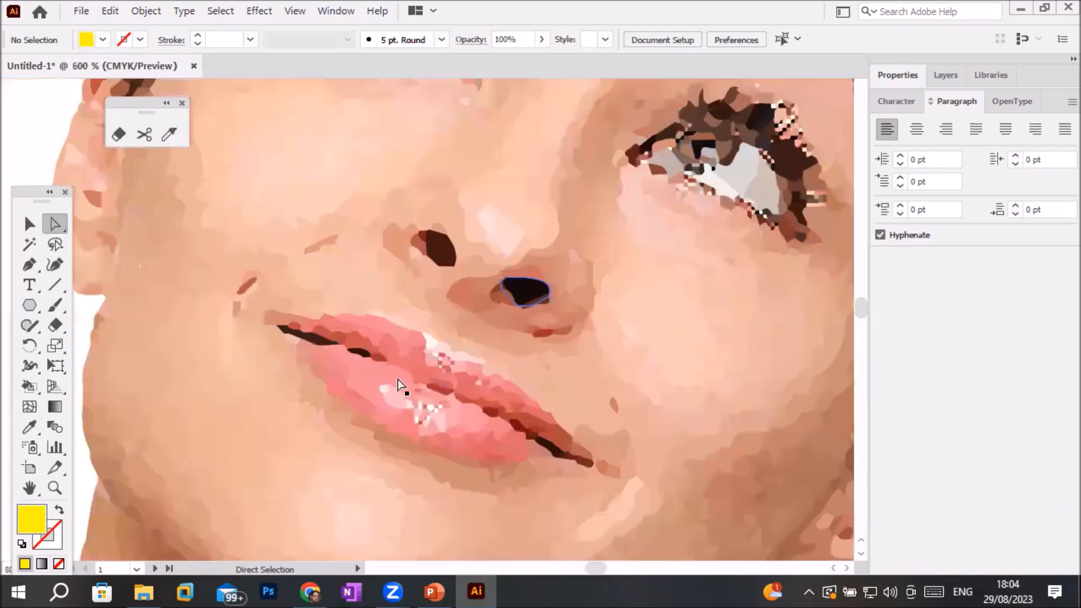
scroll(290, 386, "up", 2)
scroll(369, 383, "up", 3)
scroll(377, 382, "up", 1)
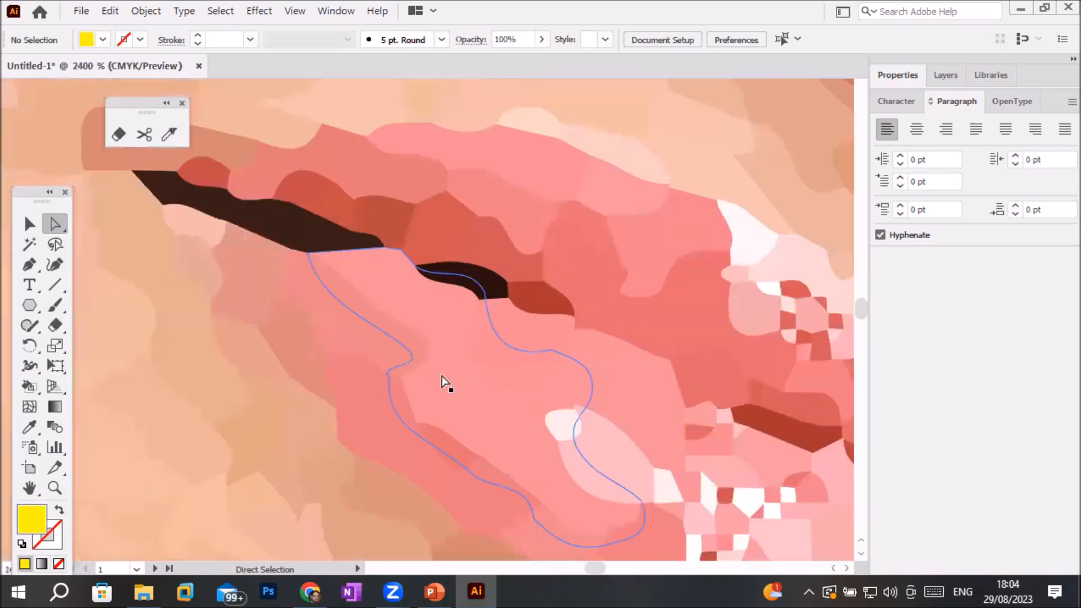
left_click(371, 321)
left_click(446, 320)
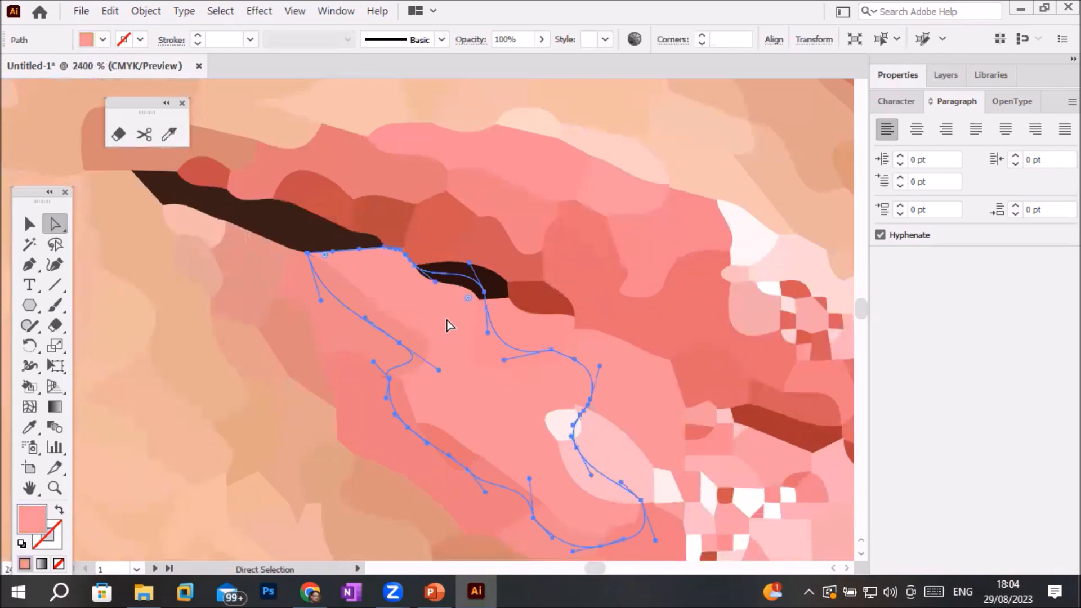
Directly select the pink, salmon and brown-red paths that make up the upper lip of the expanded portrait, adding them to one selection
left_click(379, 179)
left_click(502, 158, "shift")
left_click(507, 210, "shift")
left_click(470, 245, "shift")
left_click(432, 249, "shift")
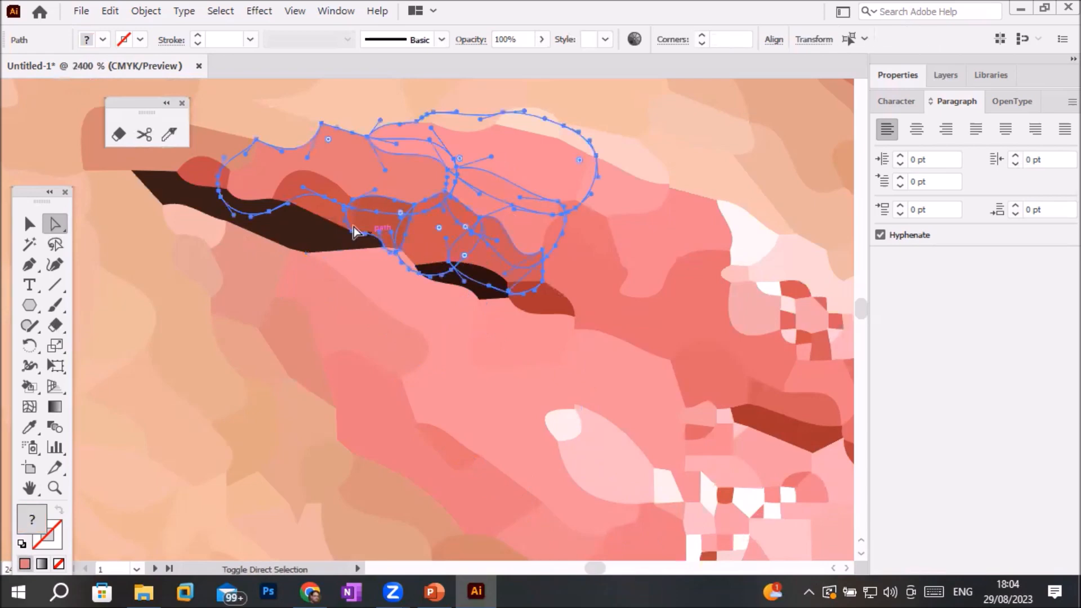
left_click(332, 218, "shift")
left_click(579, 258, "shift")
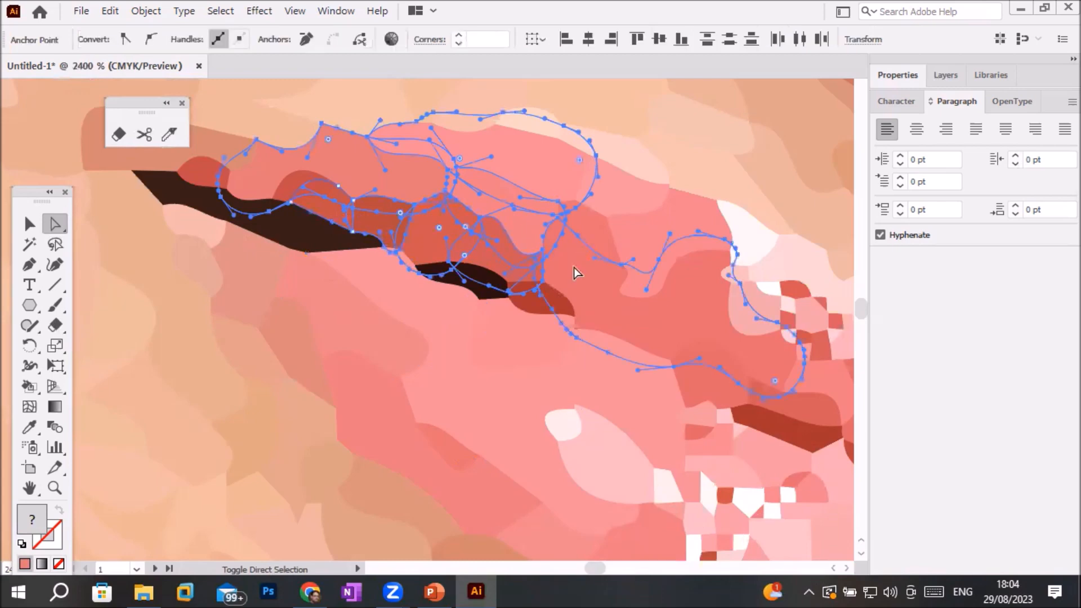
left_click(541, 309, "shift")
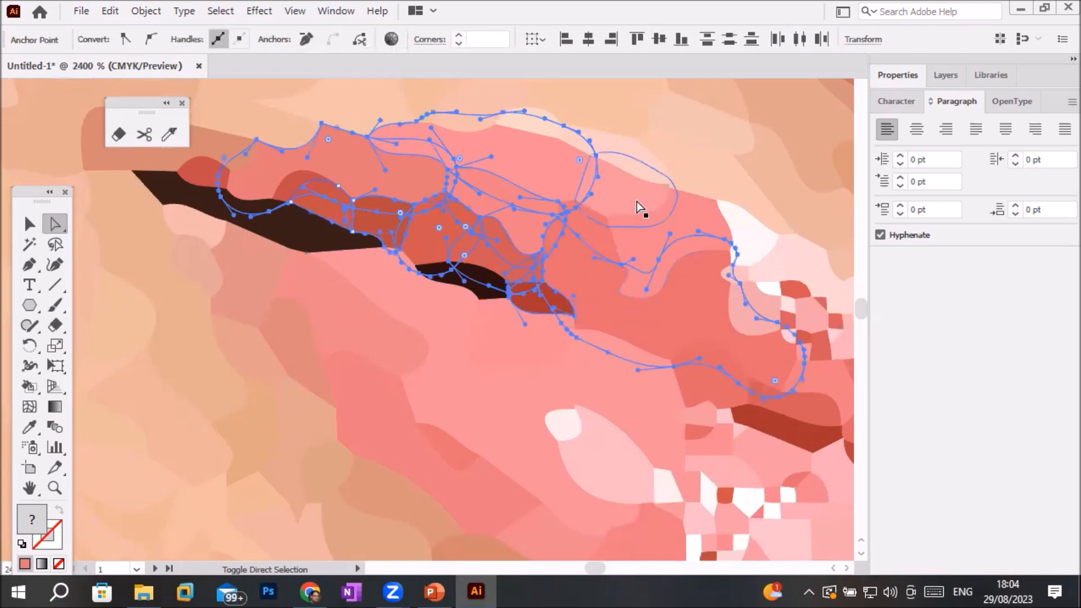
left_click(622, 211, "shift")
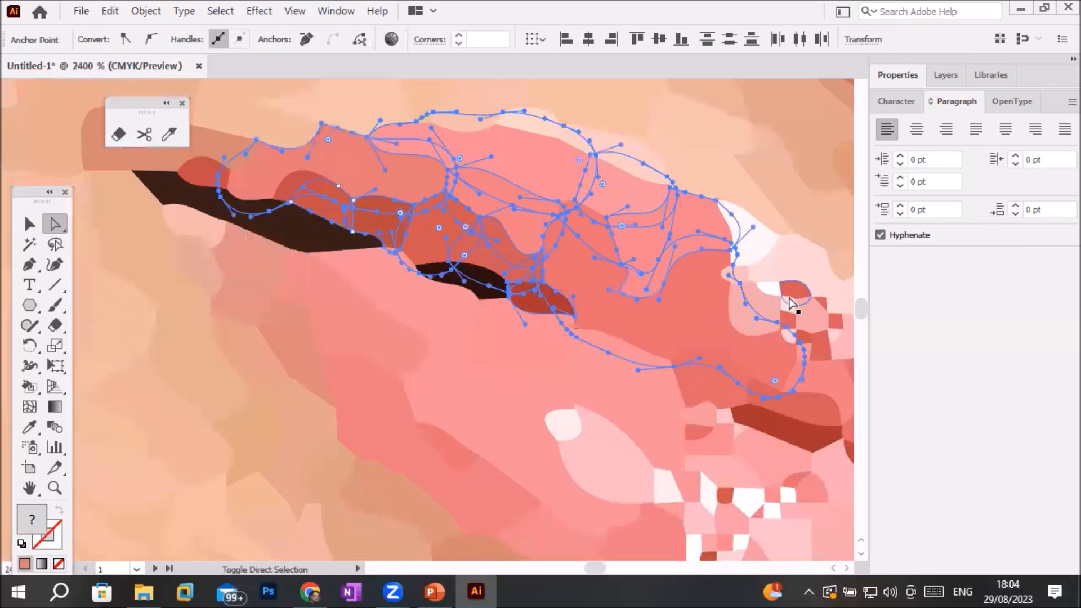
left_click(756, 355, "shift")
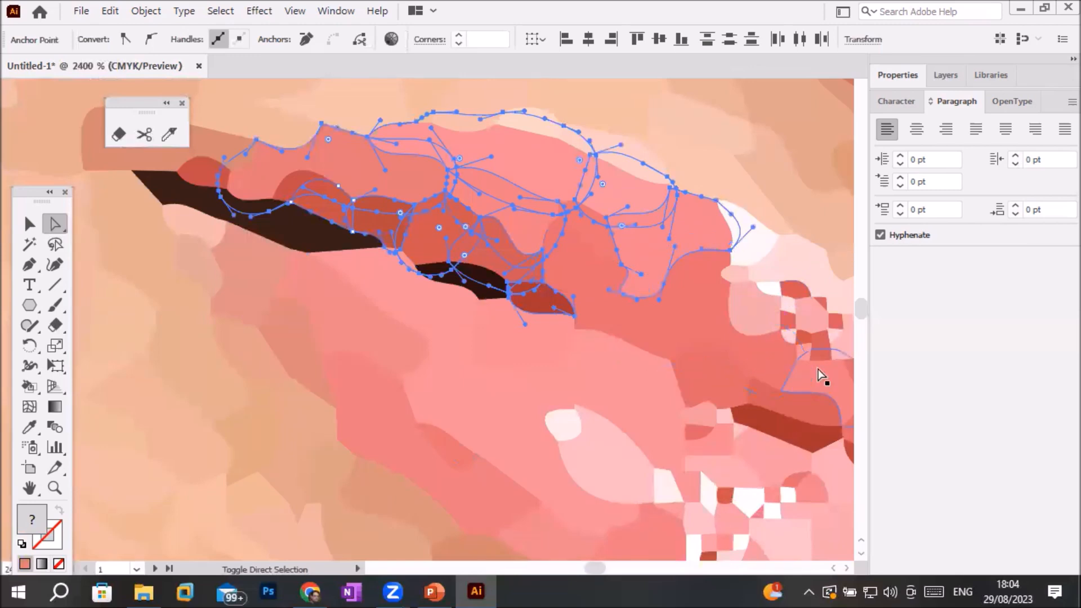
left_click(712, 355, "shift")
left_click(687, 291, "shift")
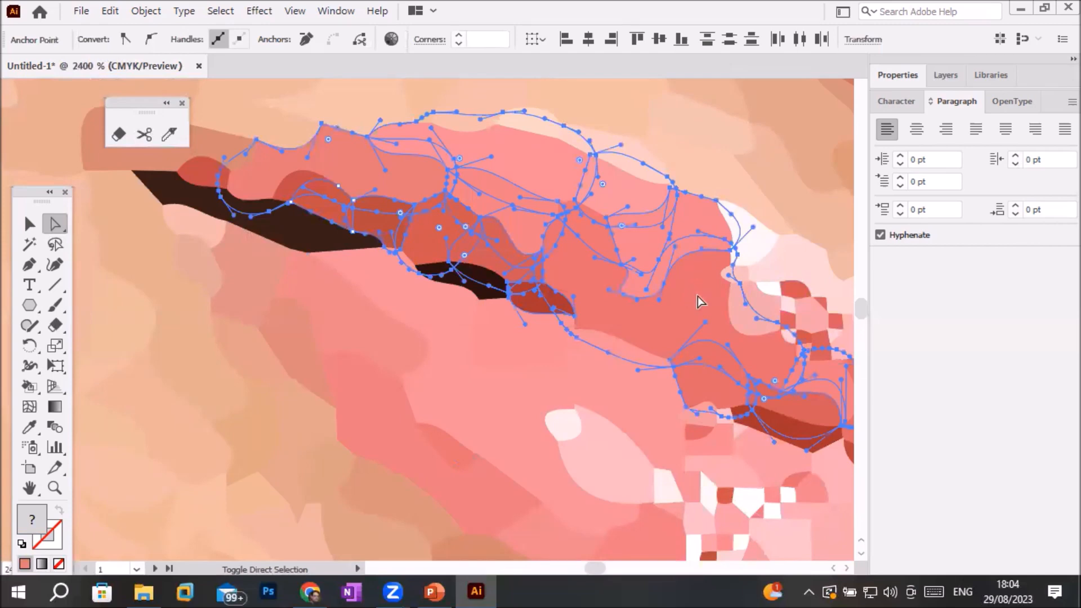
left_click(204, 181, "shift")
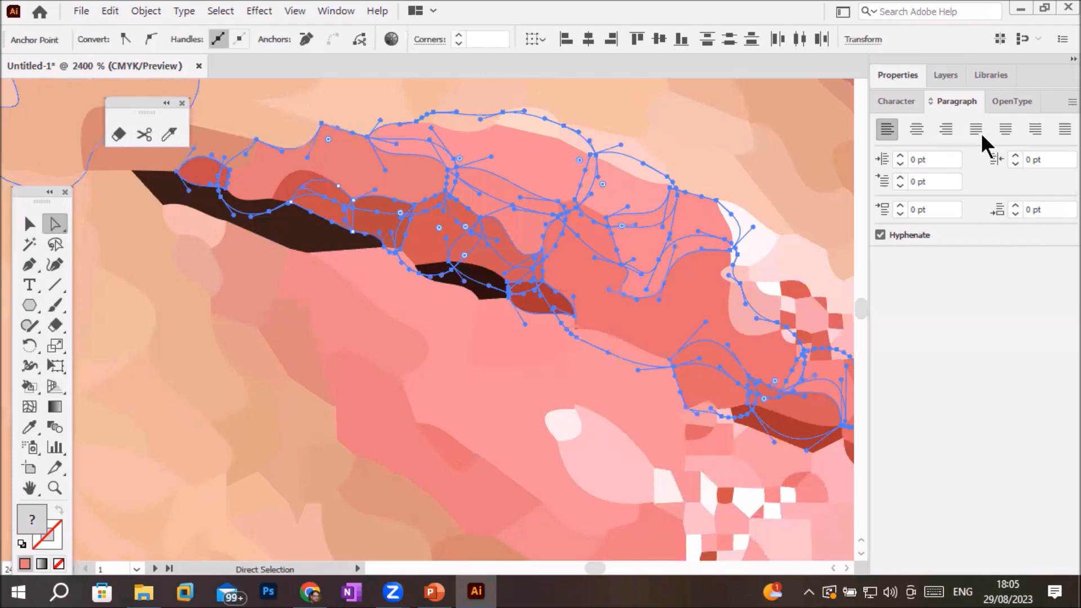
Try yellow and red fills on the selected upper-lip paths, and fill them with the bright pink swatch
left_click(898, 75)
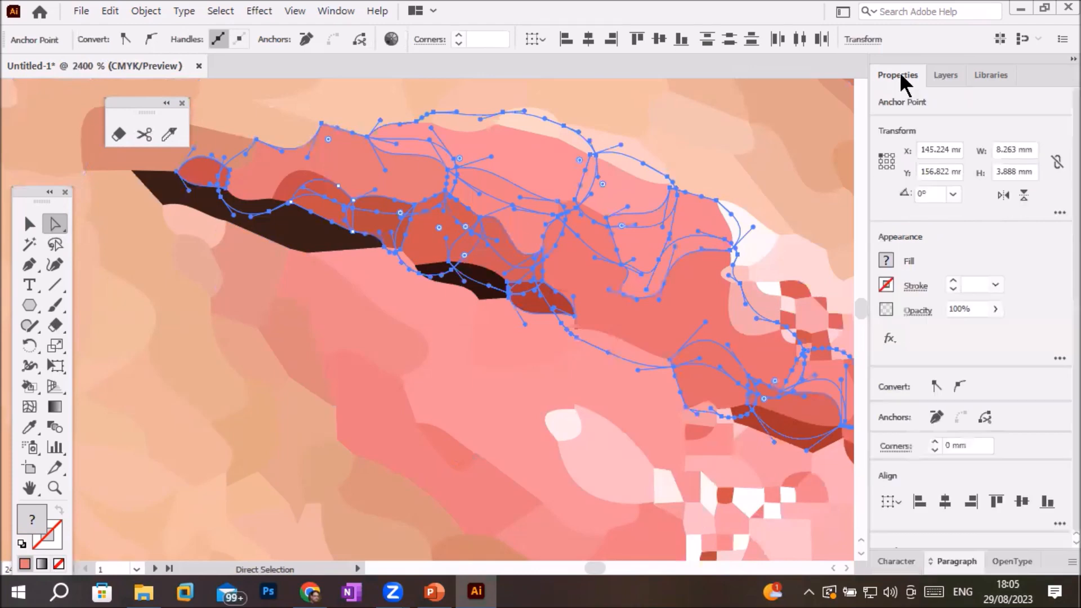
left_click(883, 260)
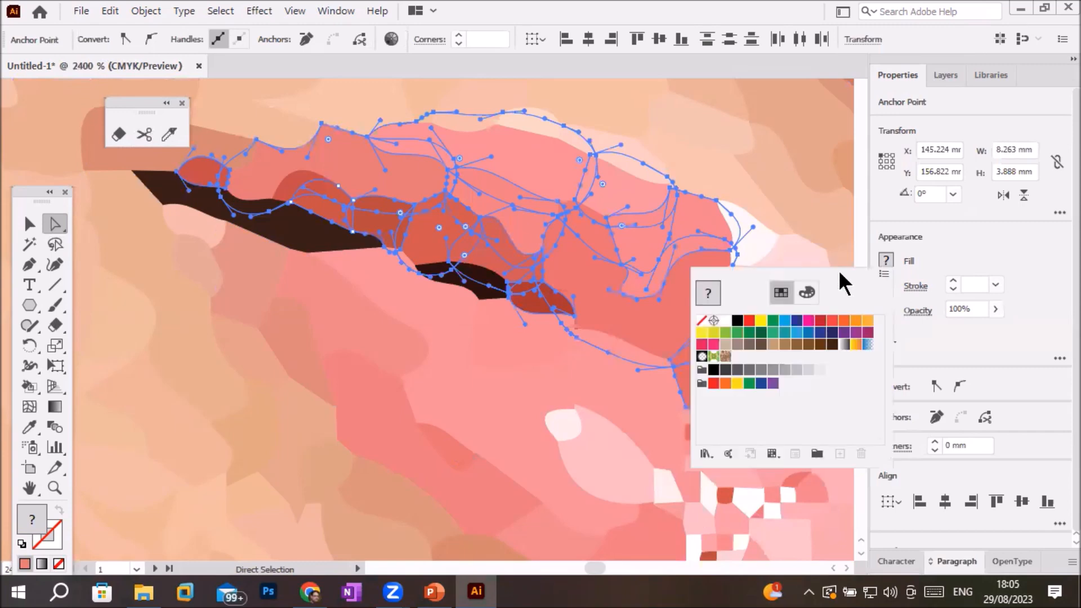
left_click(761, 321)
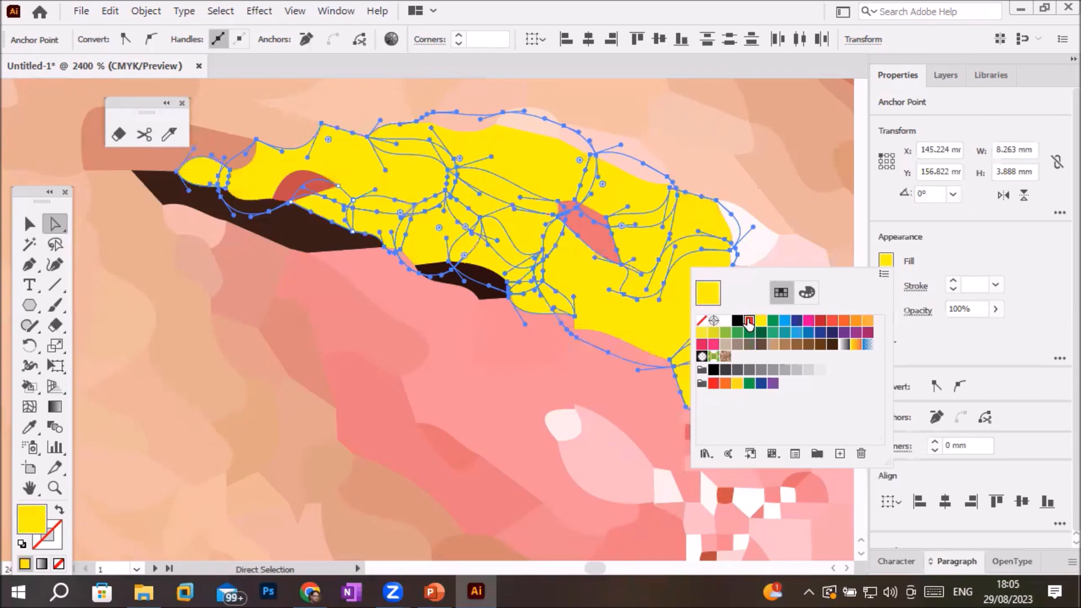
left_click(749, 320)
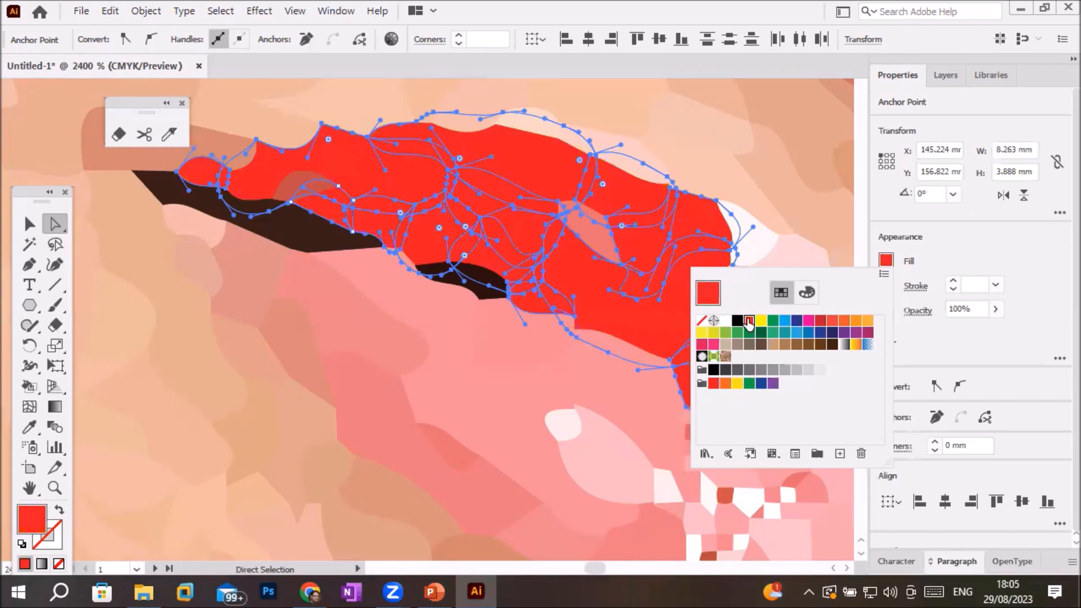
left_click(713, 344)
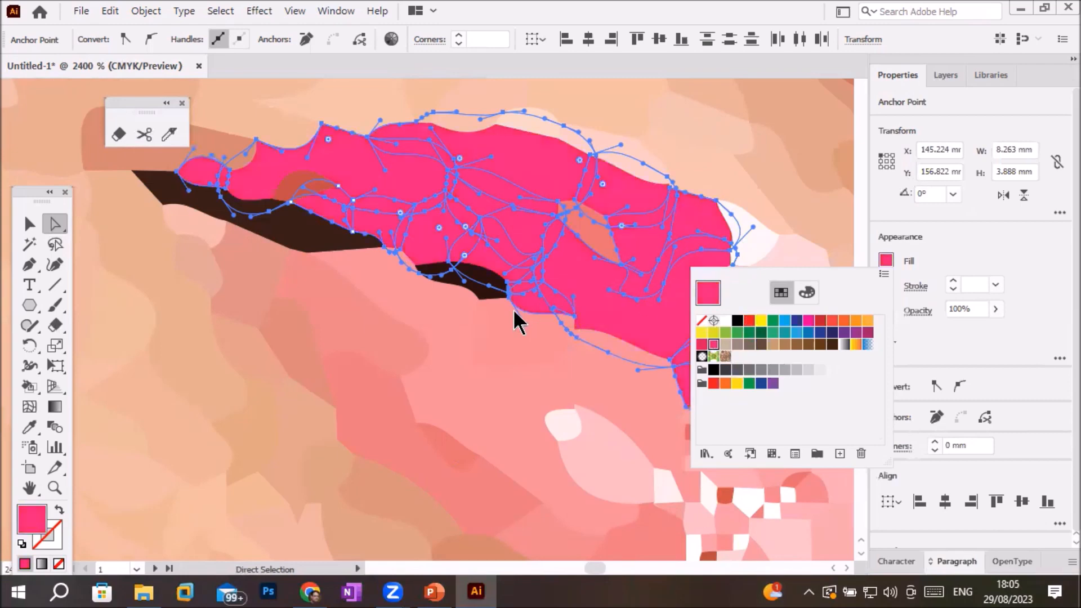
View the recoloured lip on the whole portrait, check the white background path around the figure and clear the selection
left_click(29, 223)
left_click(232, 304)
scroll(325, 379, "down", 2)
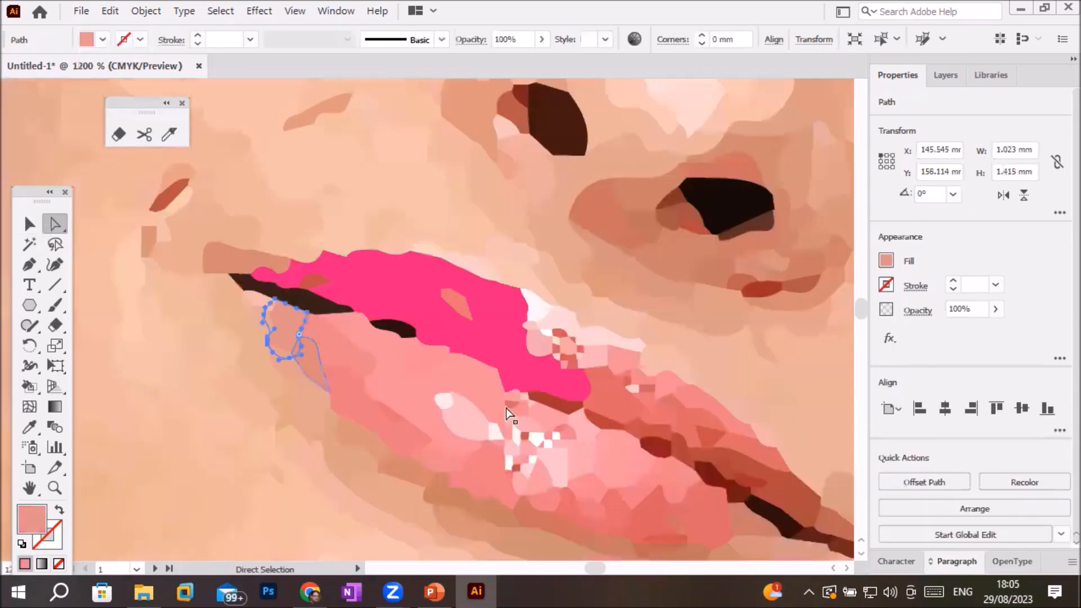
scroll(552, 433, "down", 5)
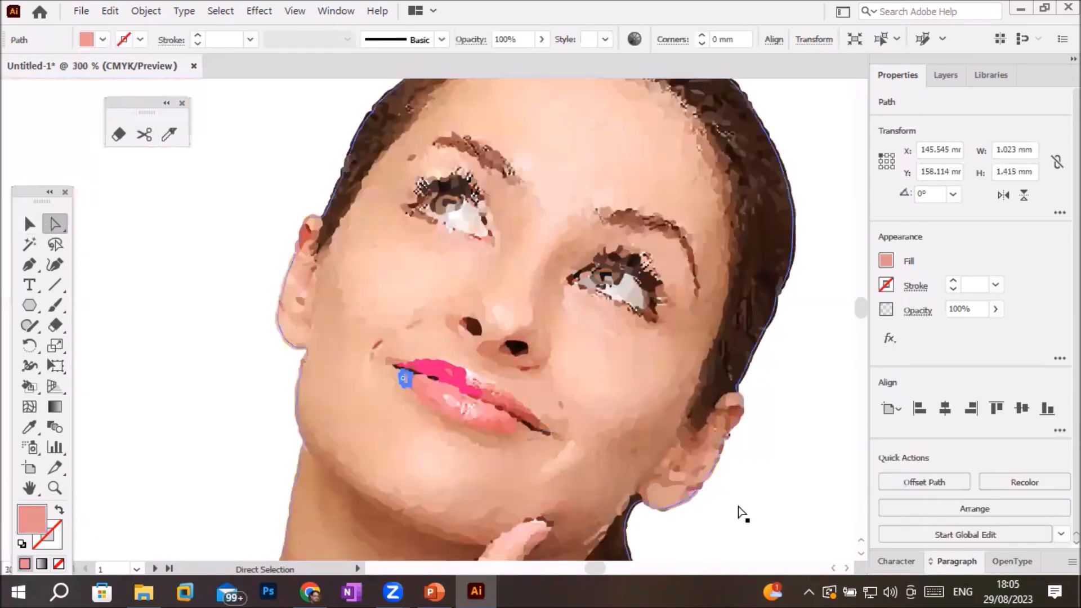
scroll(740, 512, "down", 1)
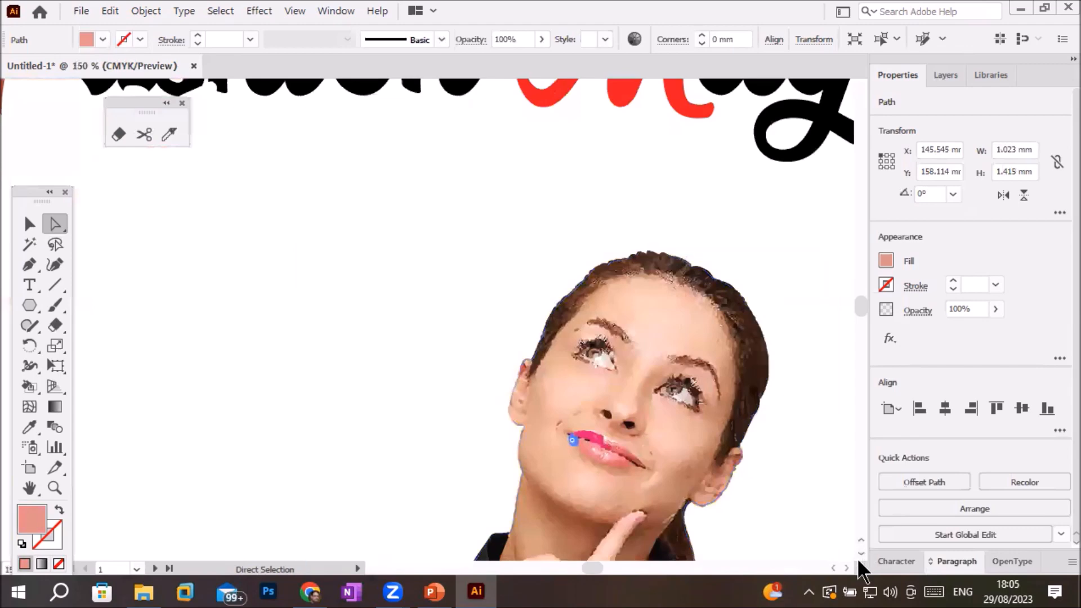
scroll(859, 555, "down", 5)
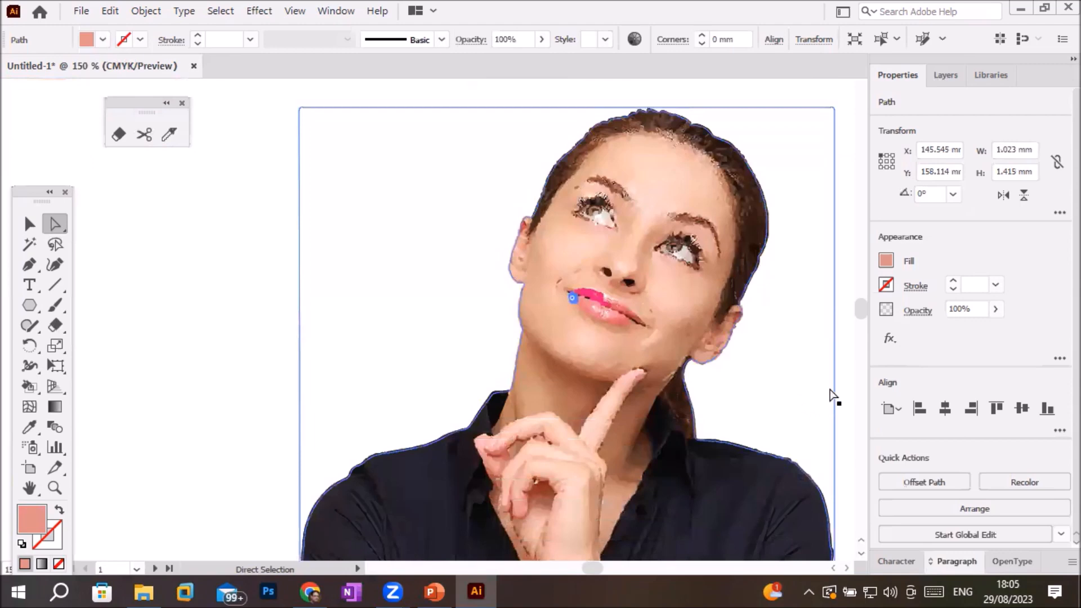
left_click(832, 394)
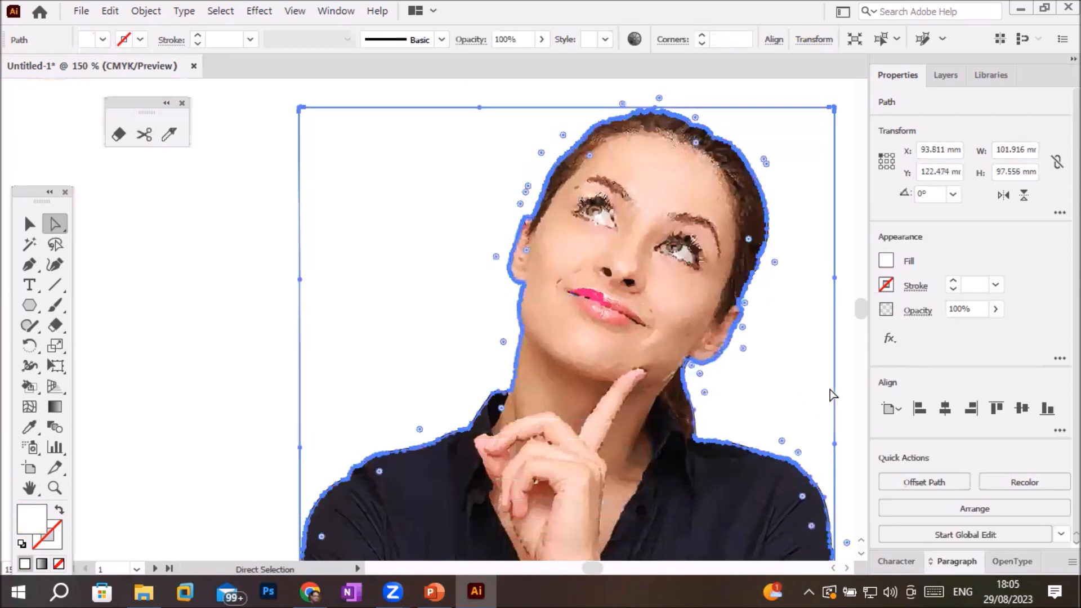
left_click(191, 313)
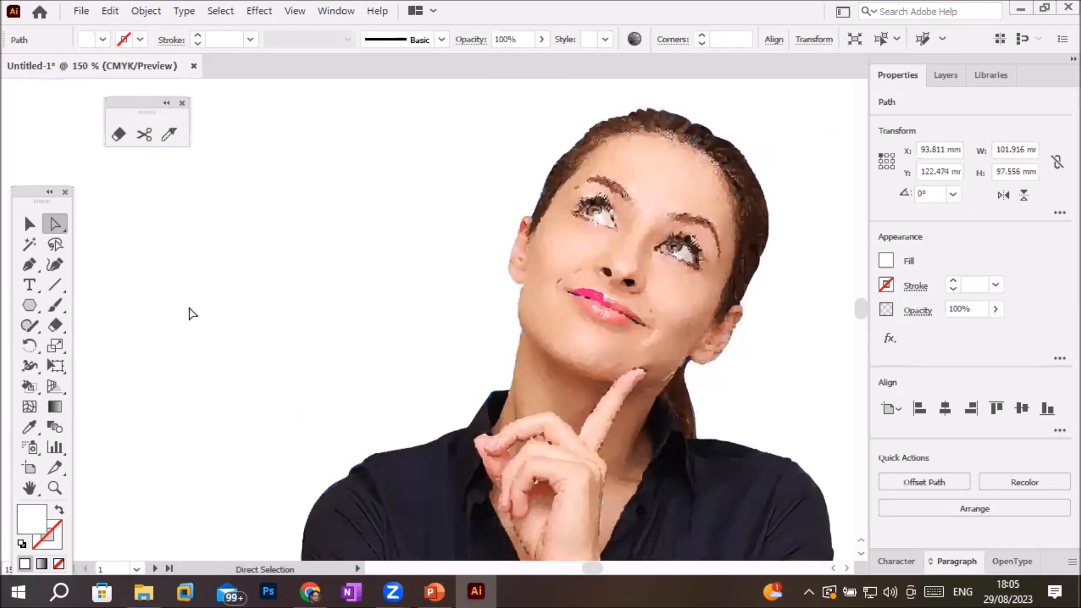
Erase the ears and hair edges along both sides of the portrait's face with the Eraser tool
left_click(113, 138)
mouse_move(515, 229)
left_mouse_down()
mouse_move(540, 189)
mouse_move(508, 296)
mouse_move(498, 283)
mouse_move(578, 135)
mouse_move(514, 325)
mouse_move(546, 204)
left_mouse_up()
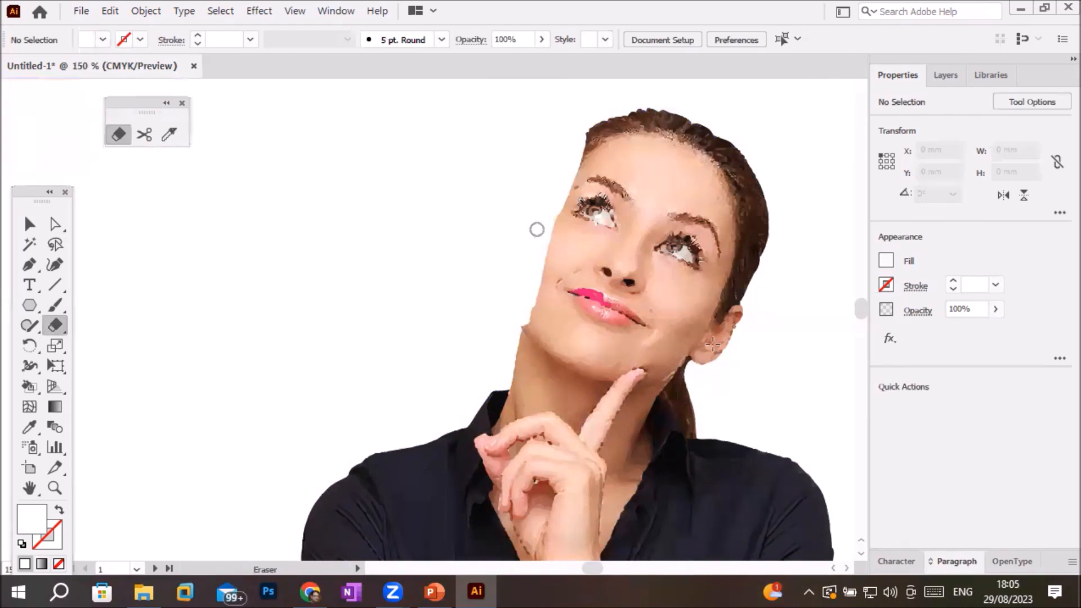
mouse_move(738, 265)
left_mouse_down()
mouse_move(720, 343)
mouse_move(756, 254)
mouse_move(723, 294)
mouse_move(720, 335)
mouse_move(748, 286)
mouse_move(745, 319)
left_mouse_up()
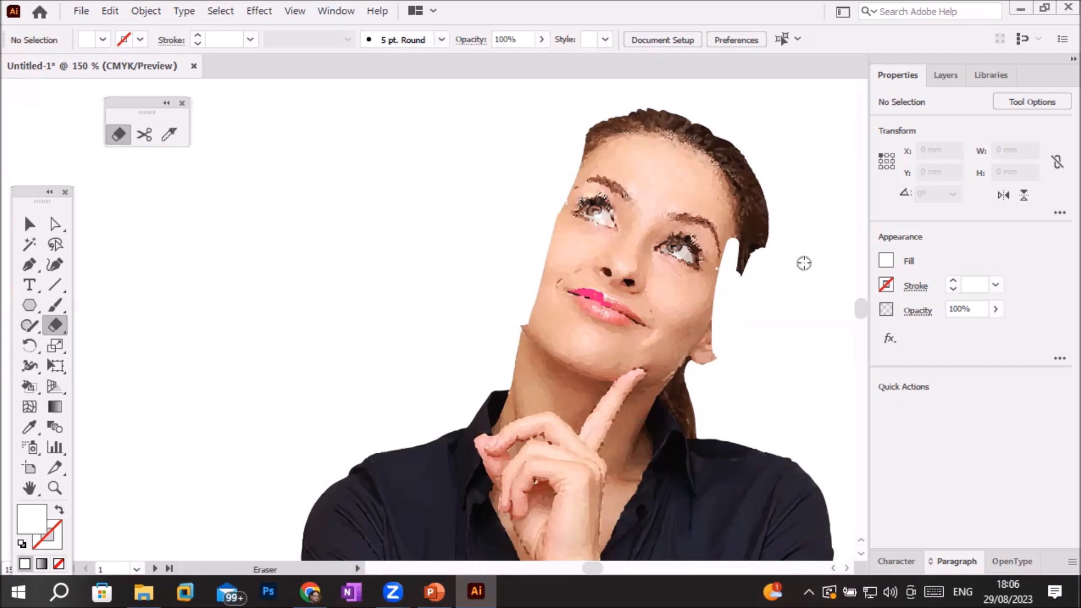
Move the traced portrait group to the lower left of the Fashion Mag page and delete it
scroll(839, 265, "down", 3)
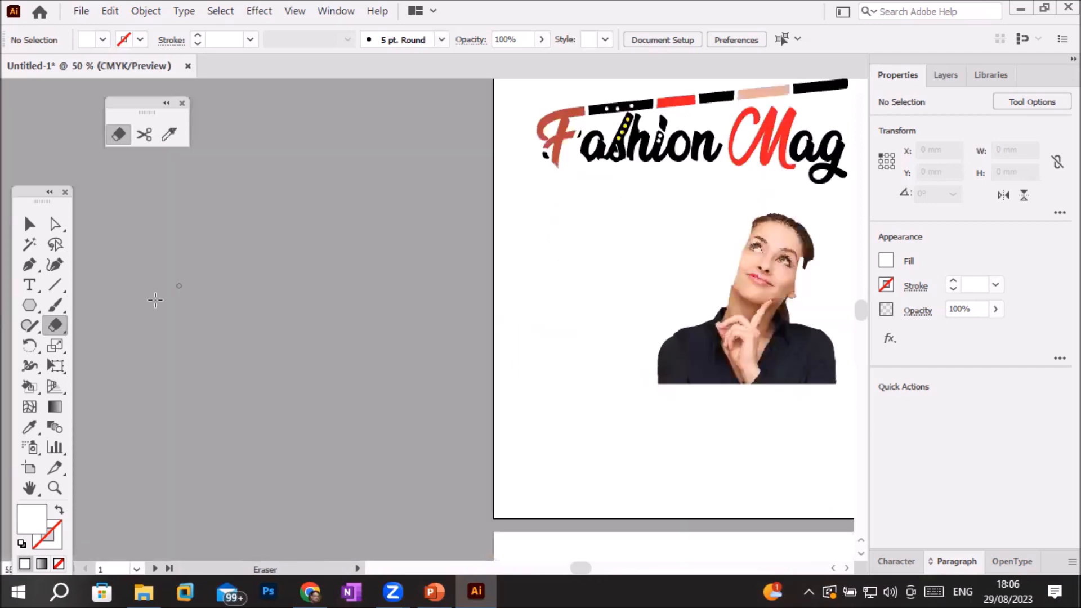
left_click(28, 224)
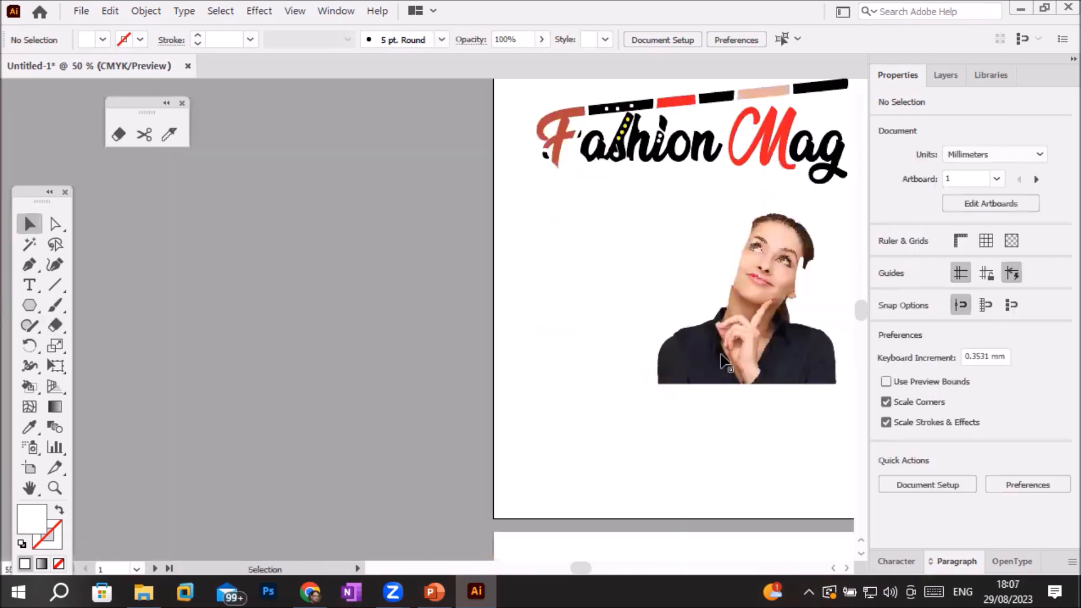
left_click_drag(725, 365, 568, 431)
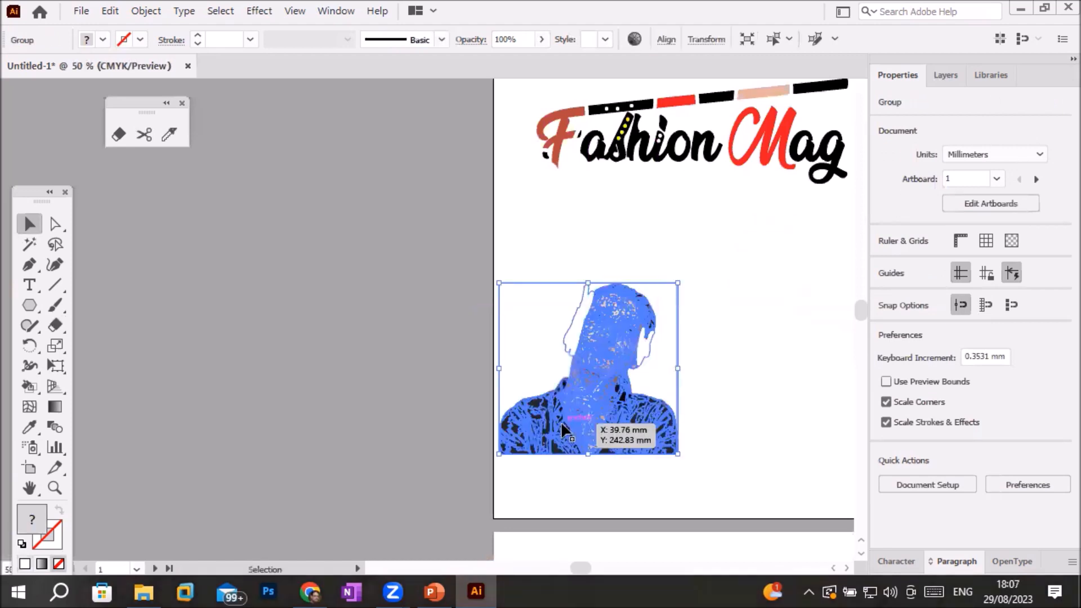
key("Delete")
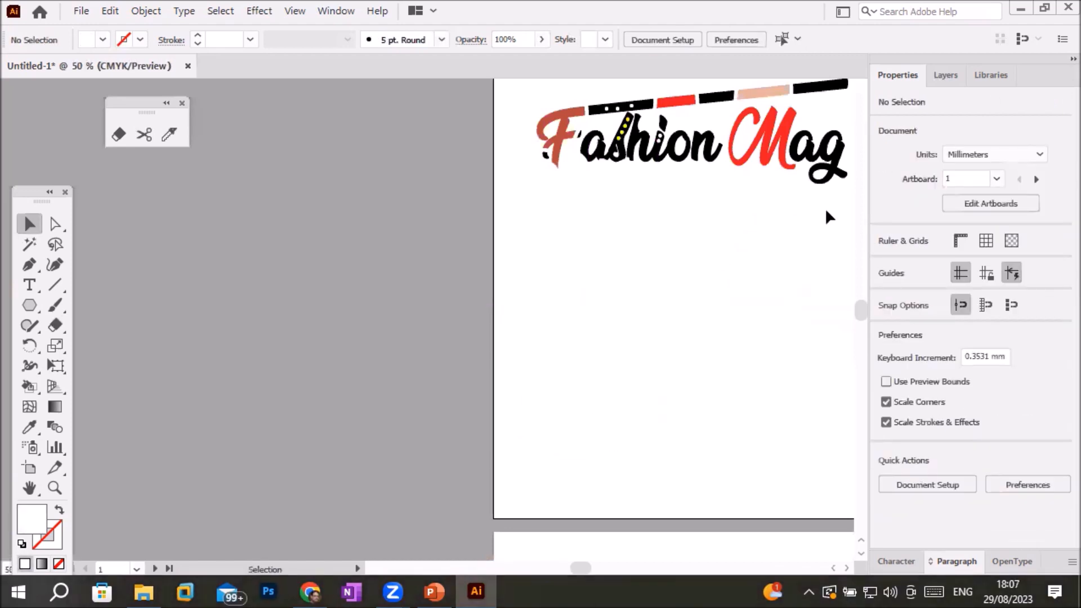
Place mickeymouse.png from the Images folder as a linked file about 103 × 145 mm and position it below the Fashion Mag title
left_click(846, 568)
left_click(847, 568)
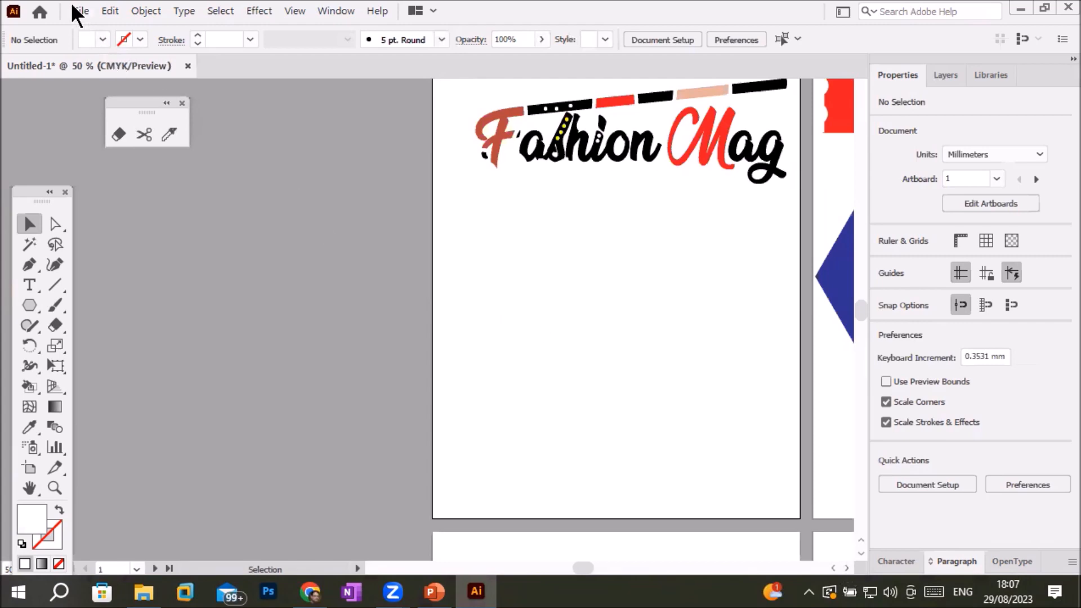
left_click(81, 12)
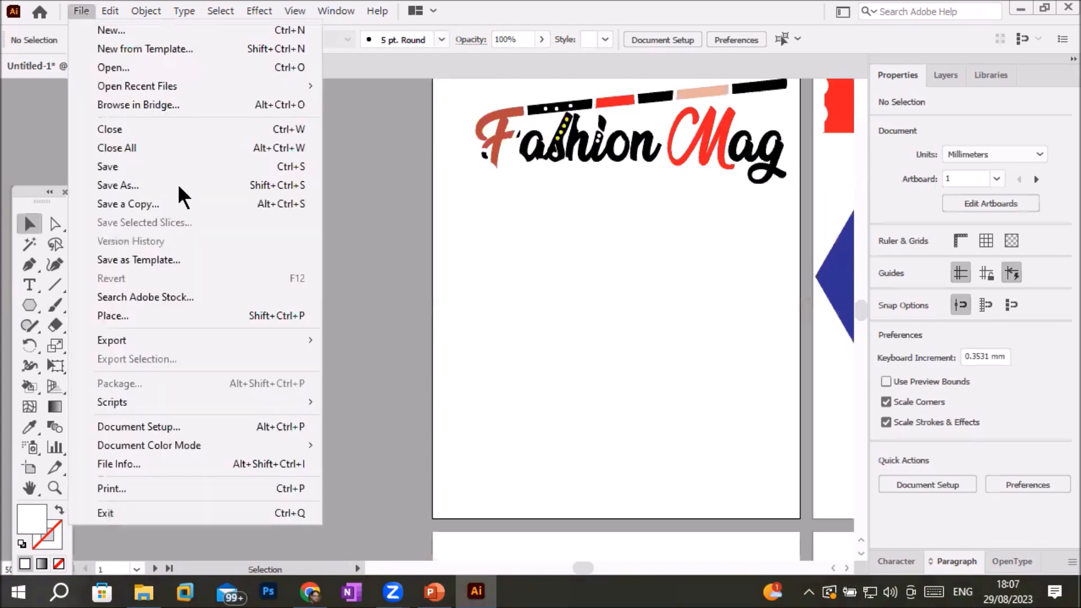
left_click(230, 316)
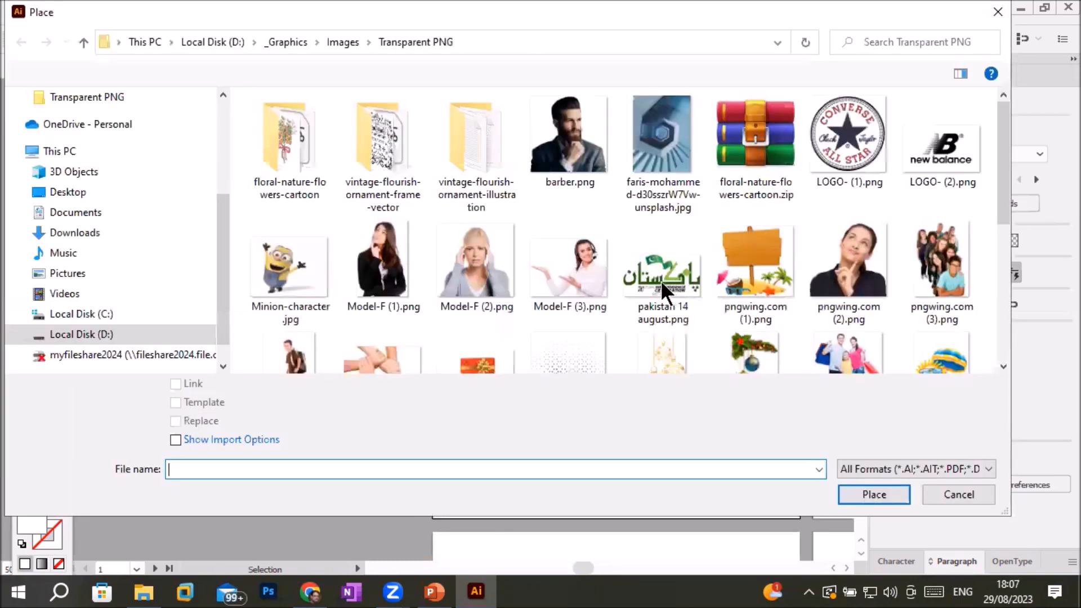
scroll(658, 278, "down", 4)
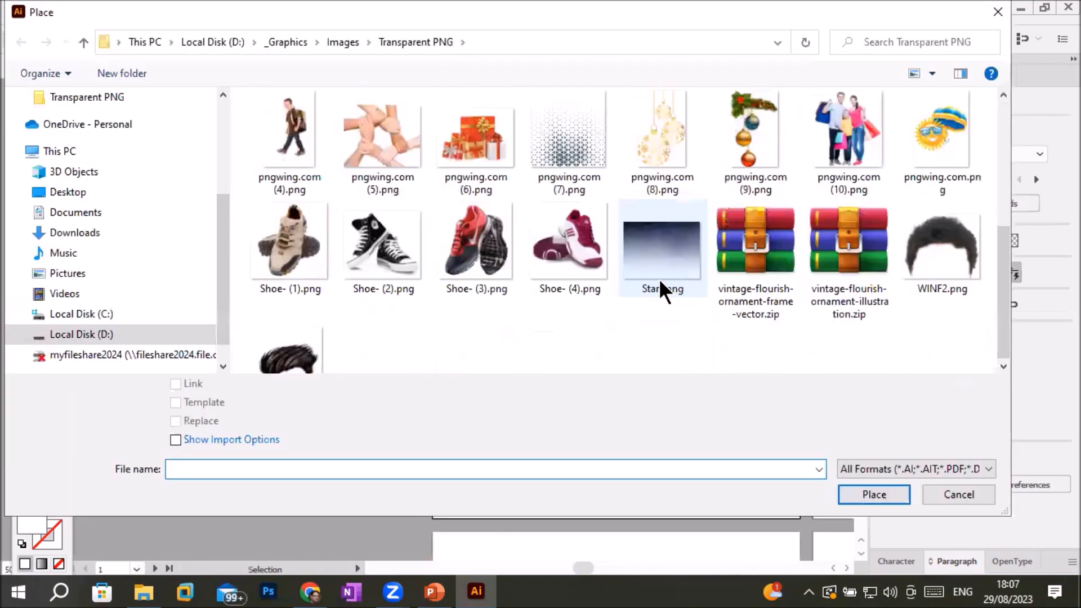
scroll(658, 278, "up", 2)
left_click(837, 248)
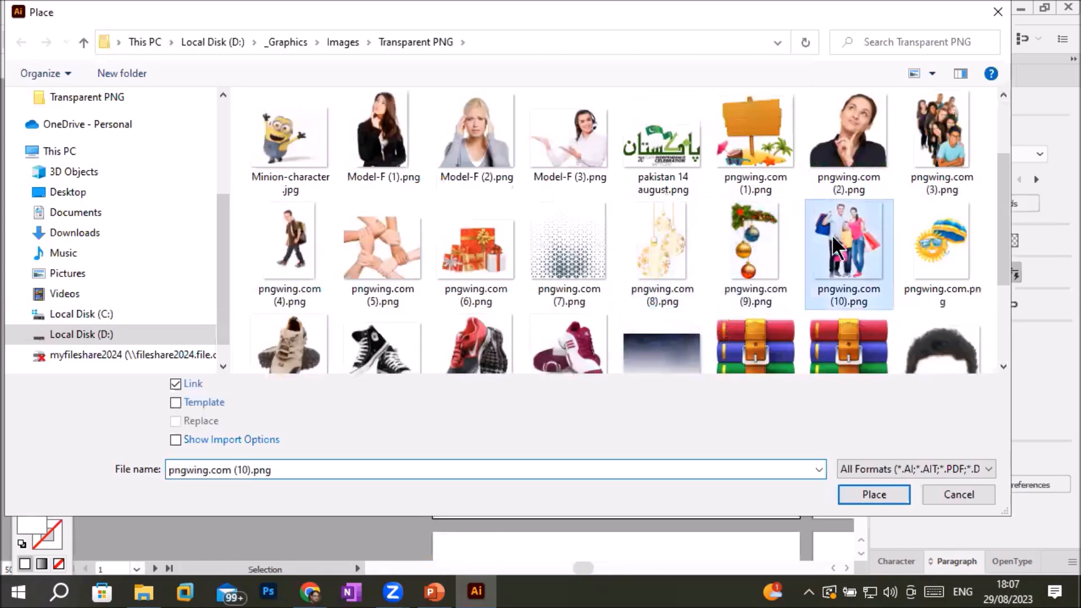
scroll(568, 225, "up", 2)
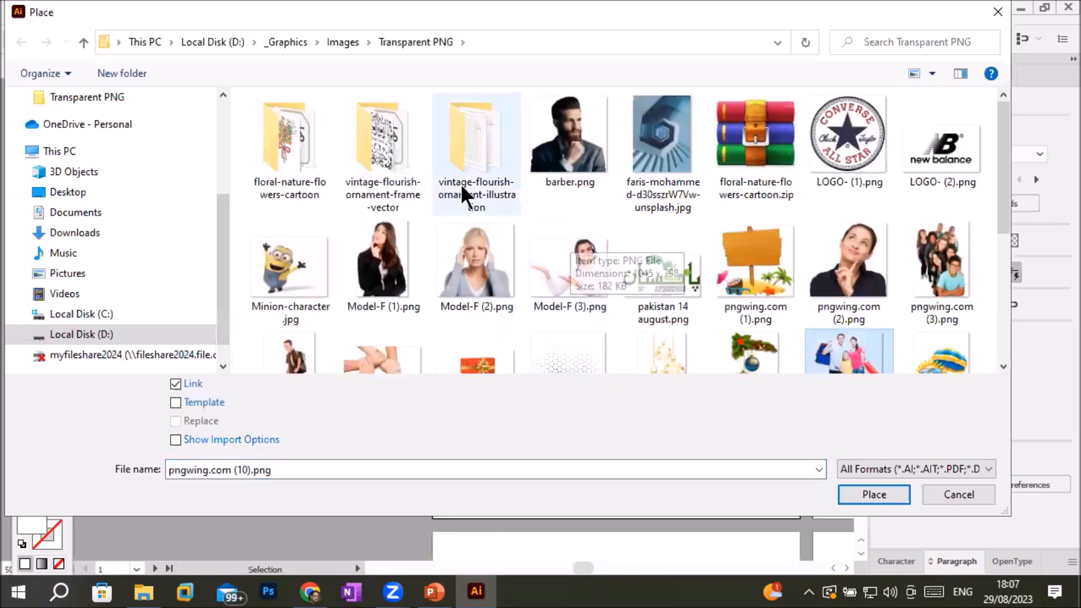
left_click(342, 43)
scroll(557, 230, "down", 4)
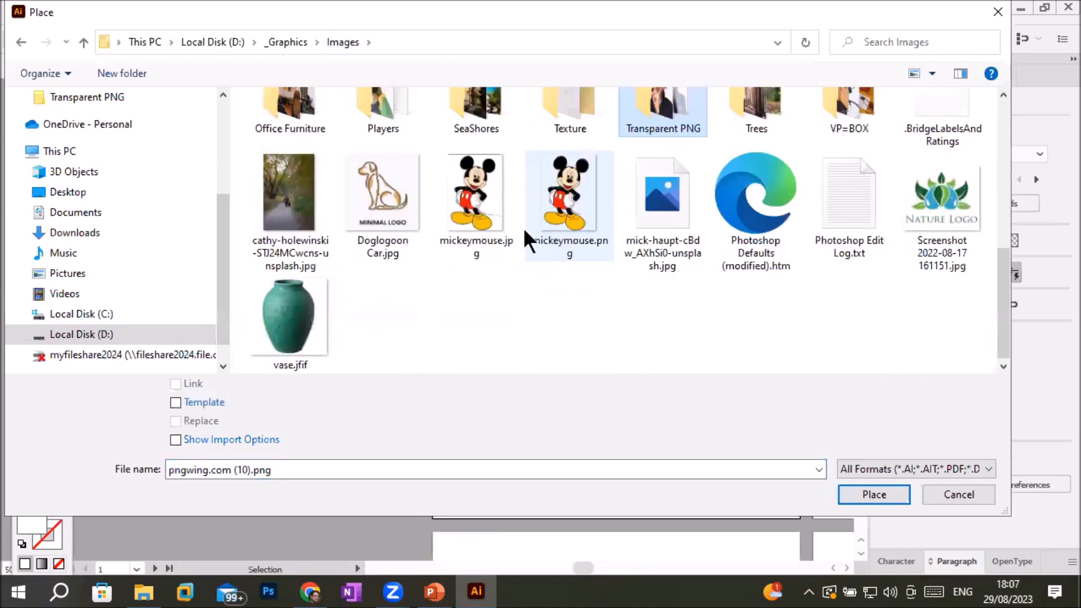
double_click(570, 193)
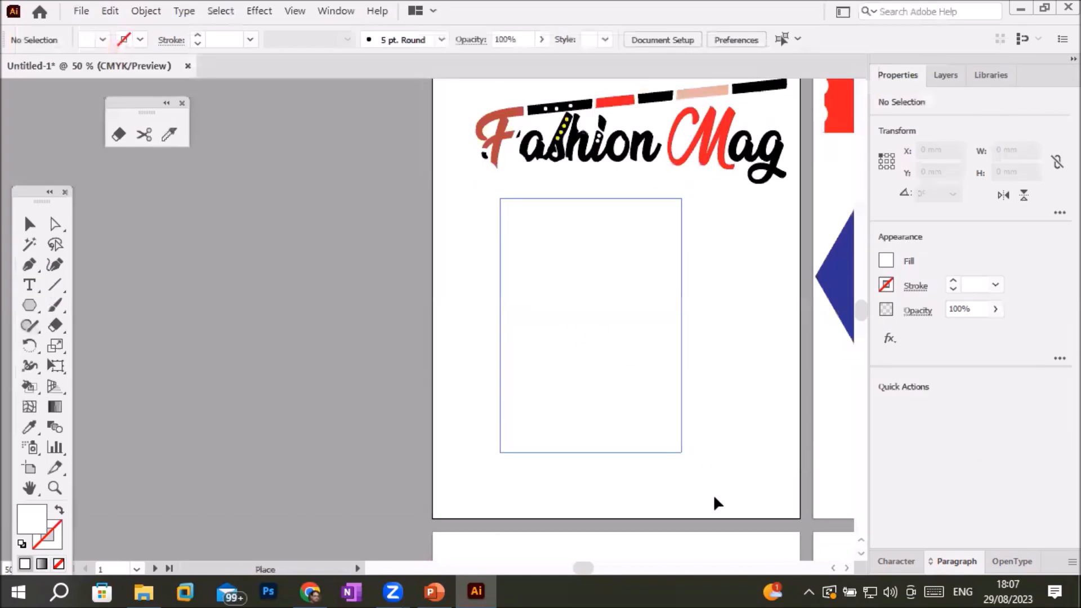
left_click_drag(717, 494, 716, 493)
left_click_drag(568, 322, 531, 312)
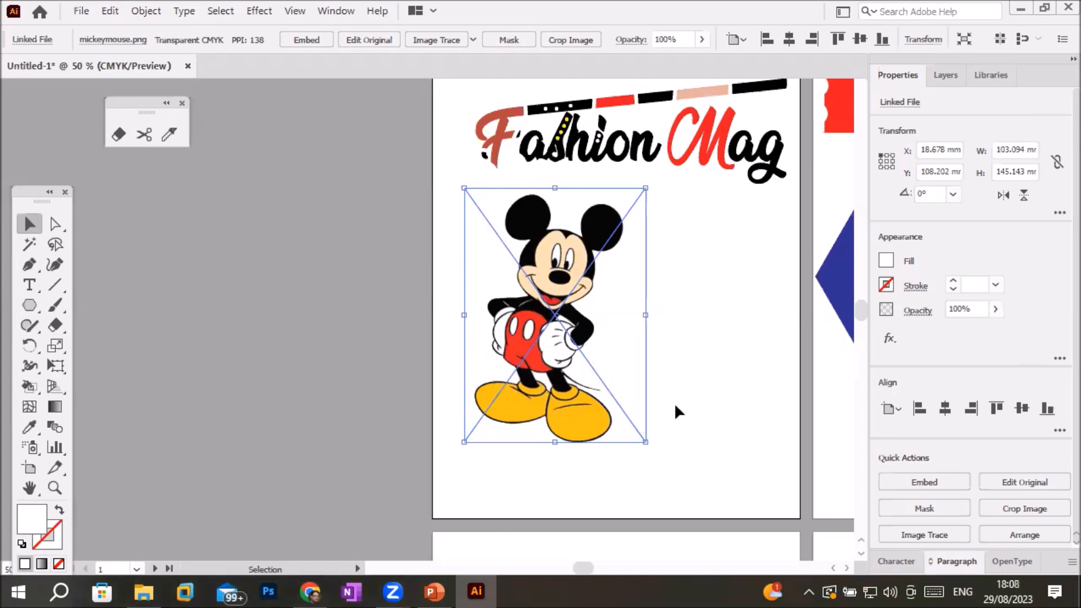
Open the original of the placed Mickey Mouse image in Paint and look over the whole picture
left_click(689, 397)
left_click(573, 354)
left_click(362, 41)
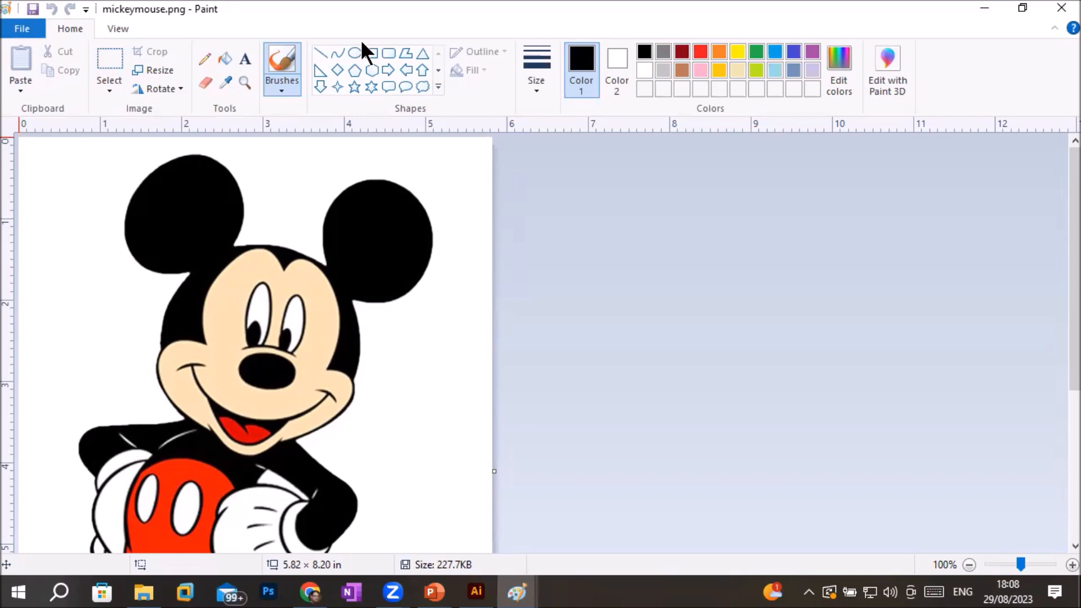
scroll(267, 250, "down", 5)
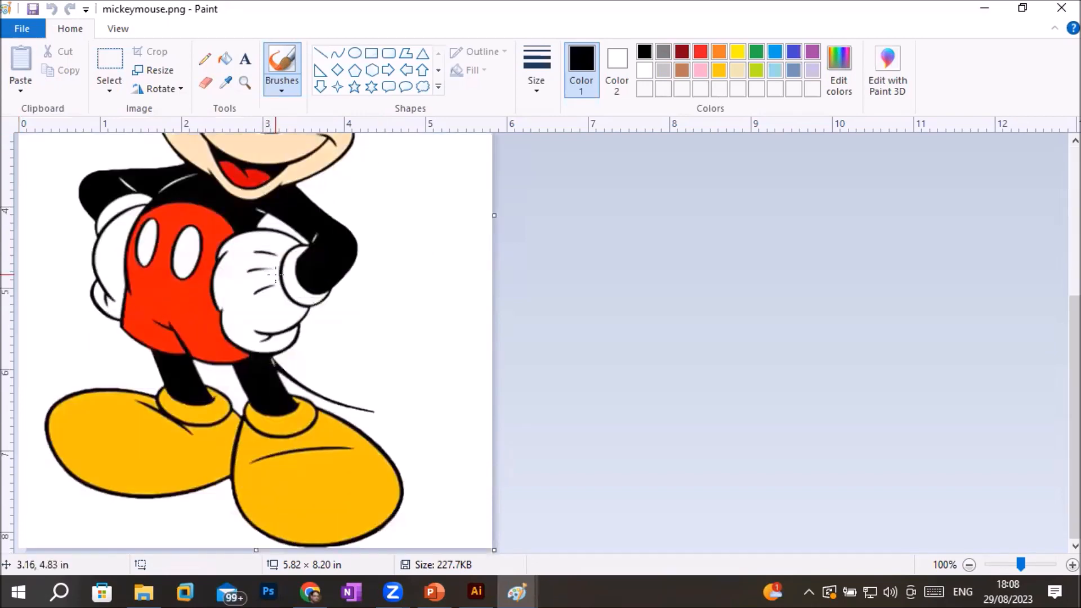
Look over the Mickey Mouse original in Paint, close it, and examine the Image Trace presets for the linked image in Illustrator
scroll(277, 275, "up", 4)
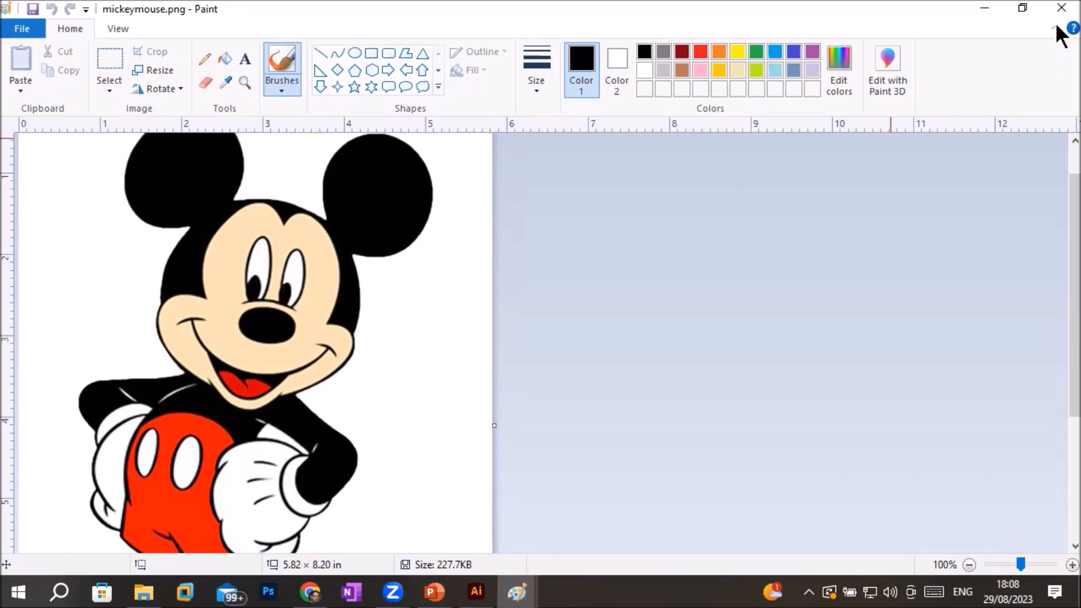
scroll(374, 338, "up", 2)
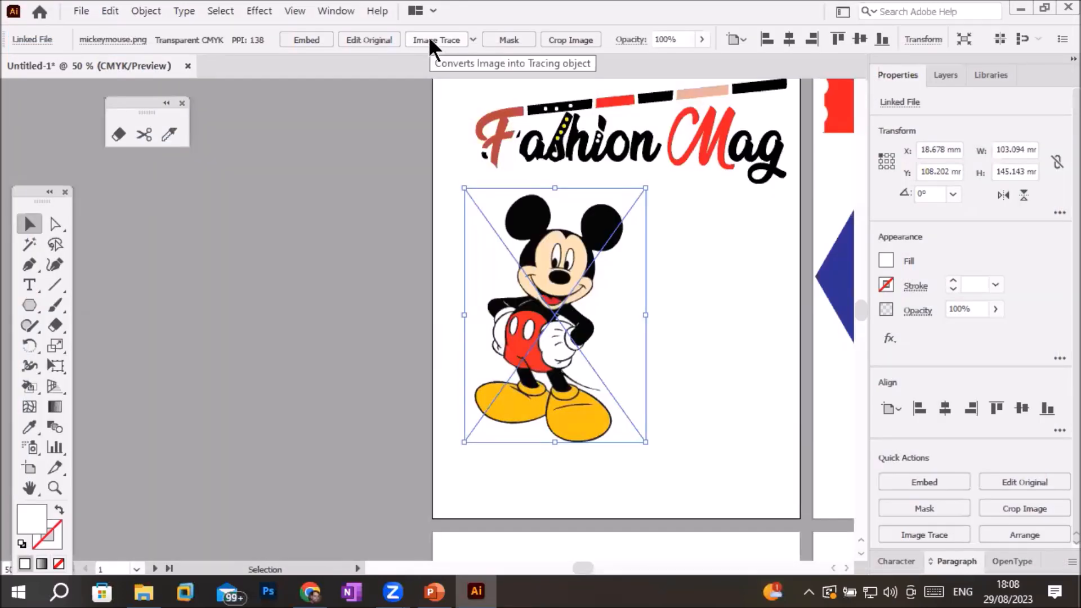
left_click(473, 40)
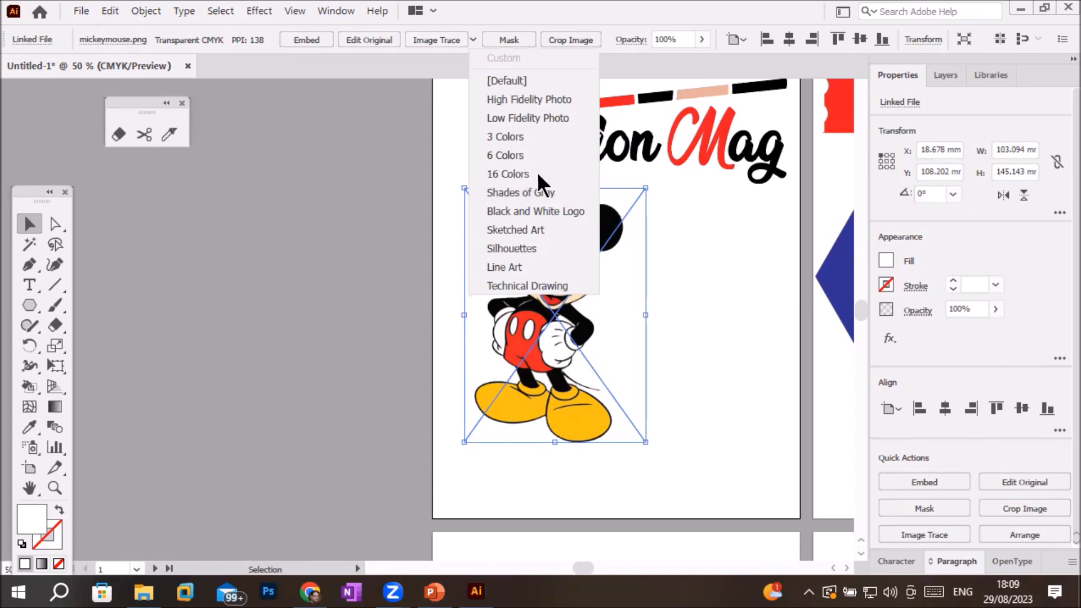
left_click(817, 364)
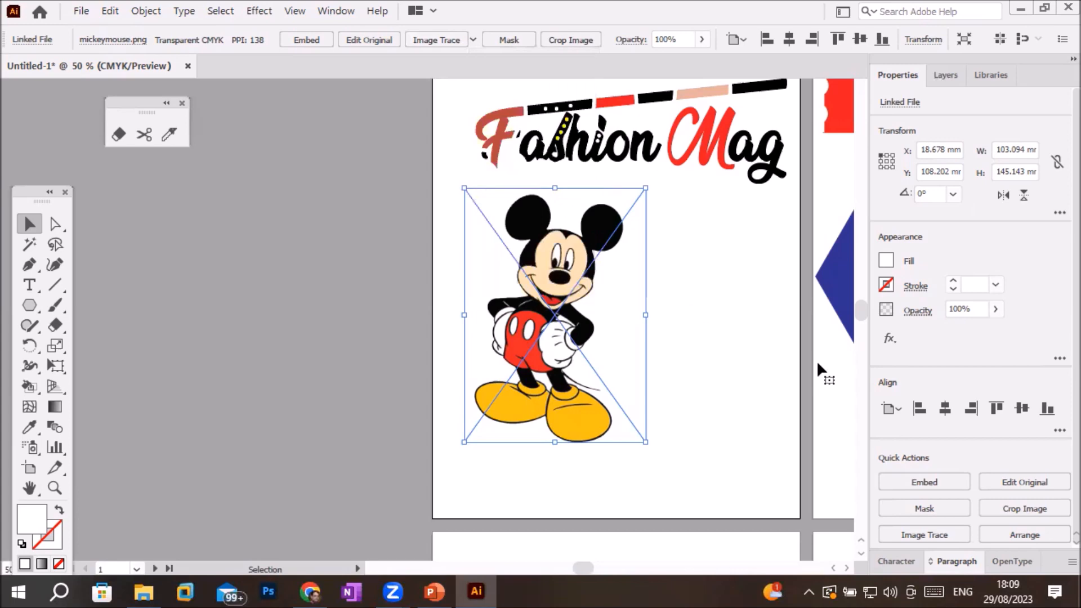
Try tracing the Mickey Mouse image with the Shades of Gray preset and undo that tracing
left_click(721, 336)
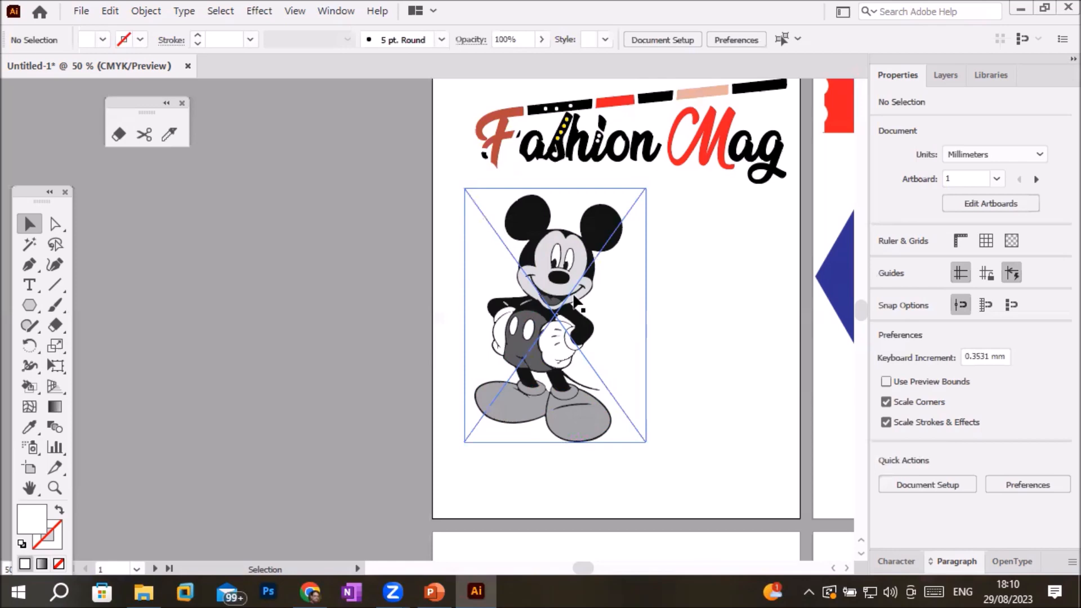
left_click(55, 224)
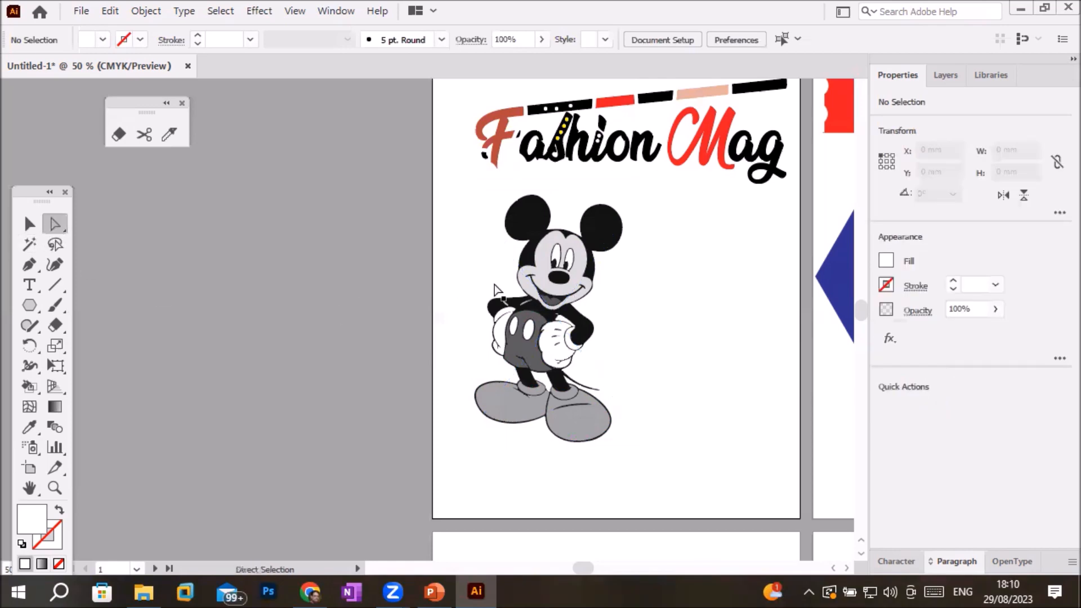
left_click(548, 285)
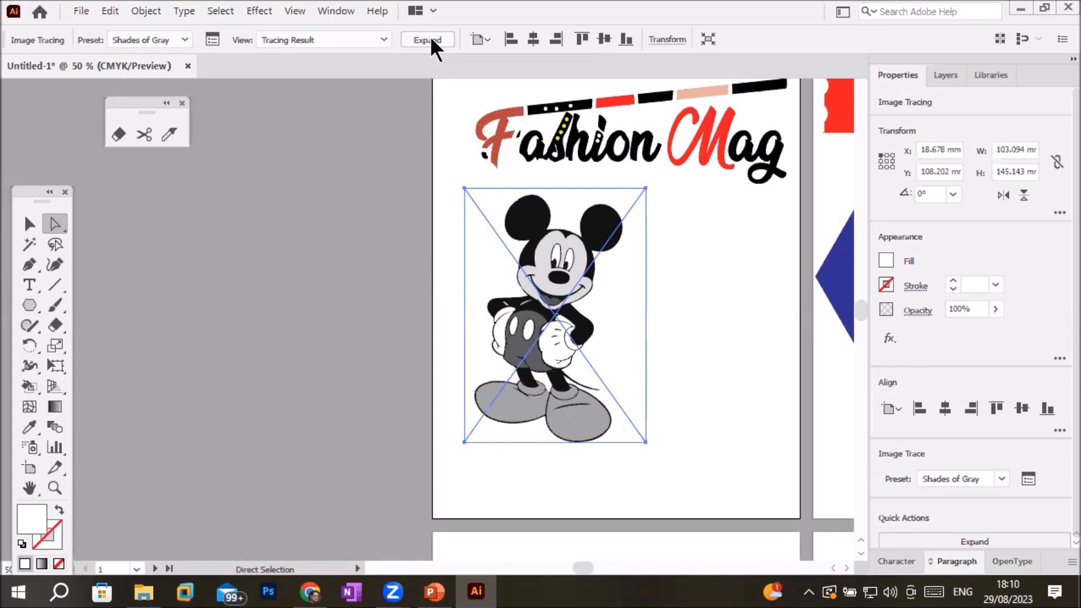
key("ctrl+z")
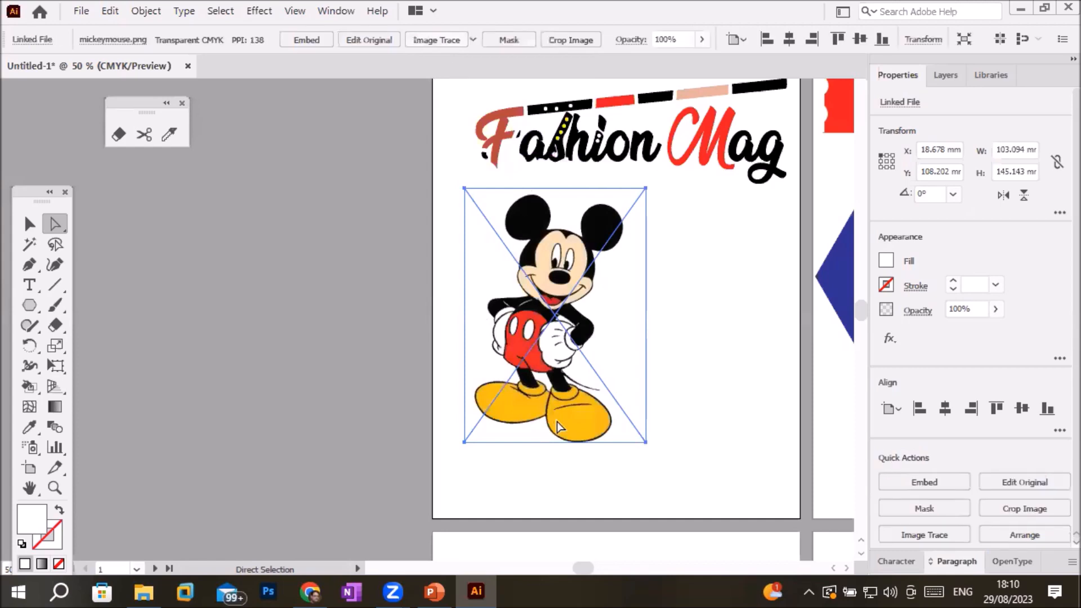
Trace the Mickey Mouse image with the High Fidelity Photo preset, expand the tracing into paths and deselect it
left_click(473, 40)
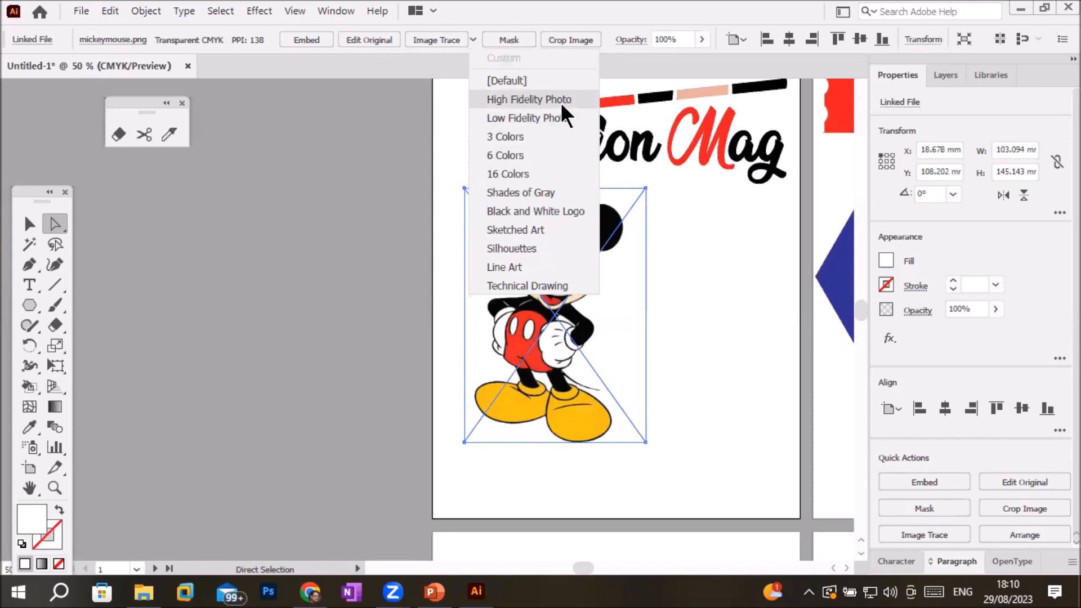
left_click(838, 310)
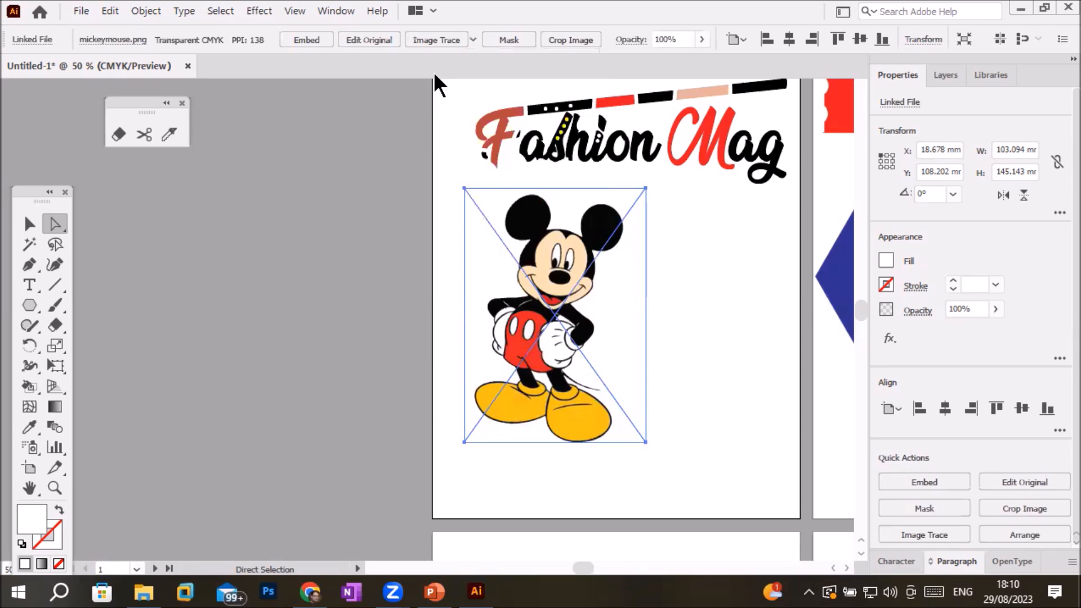
left_click(473, 40)
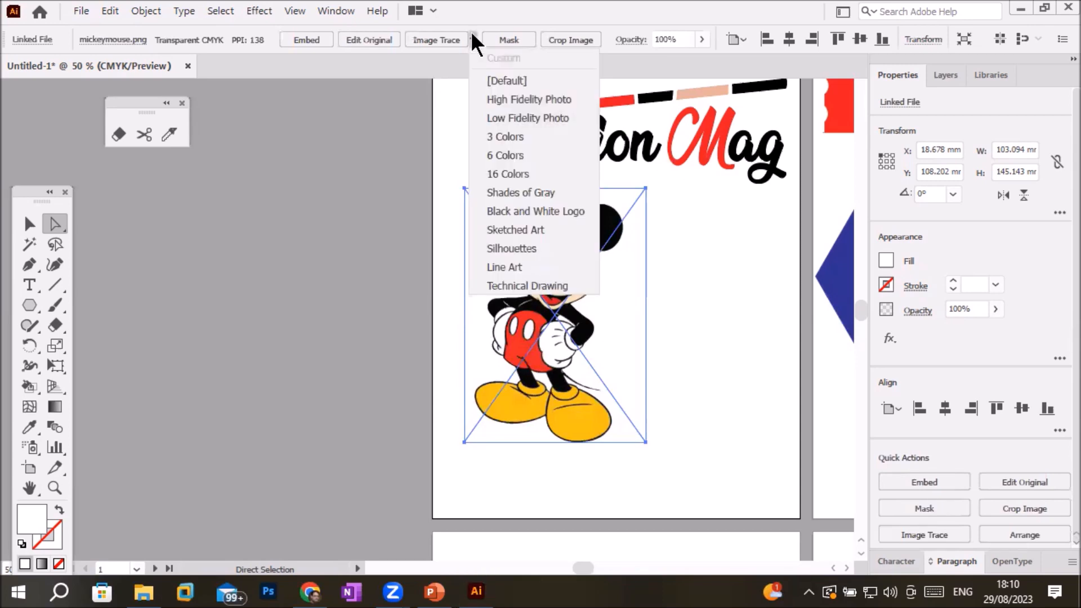
left_click(505, 99)
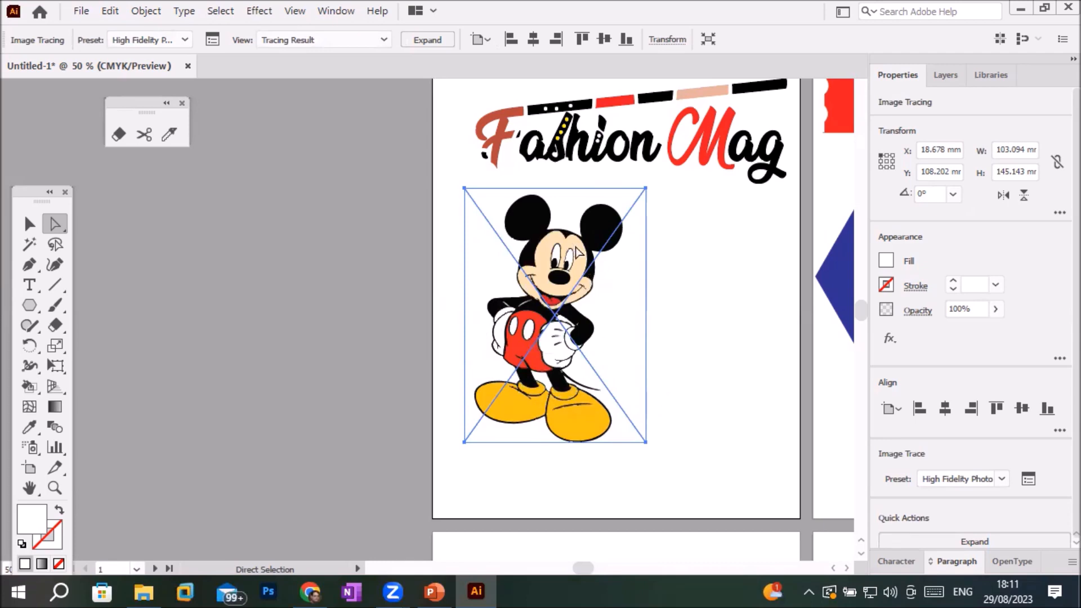
left_click(427, 40)
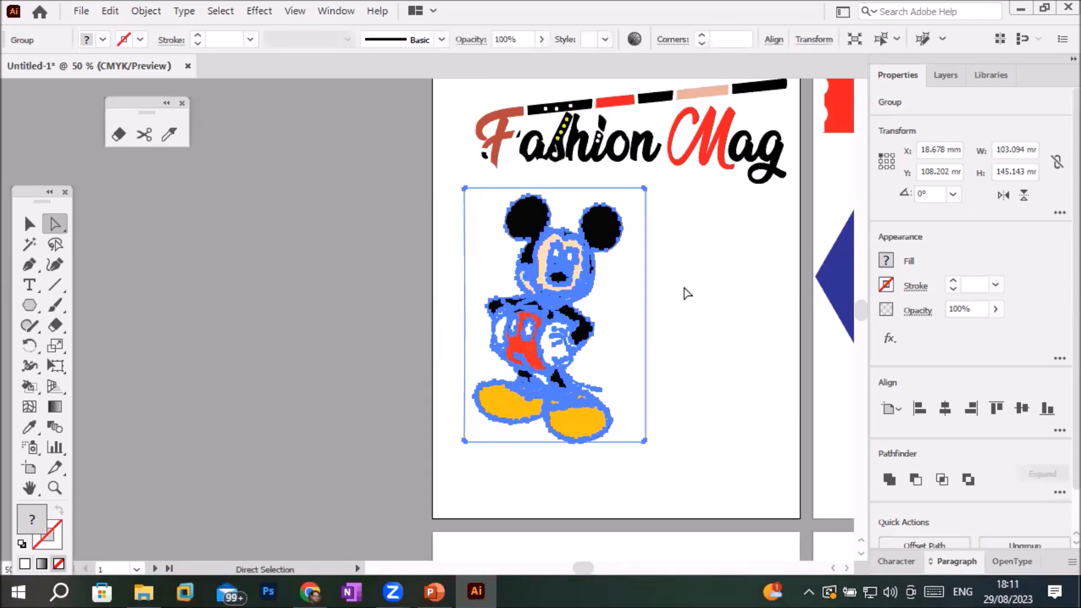
left_click(724, 236)
Try green, dark blue, red and two grey fills on the separate pieces of Mickey's left-hand shoe and its cuff
left_click(588, 429)
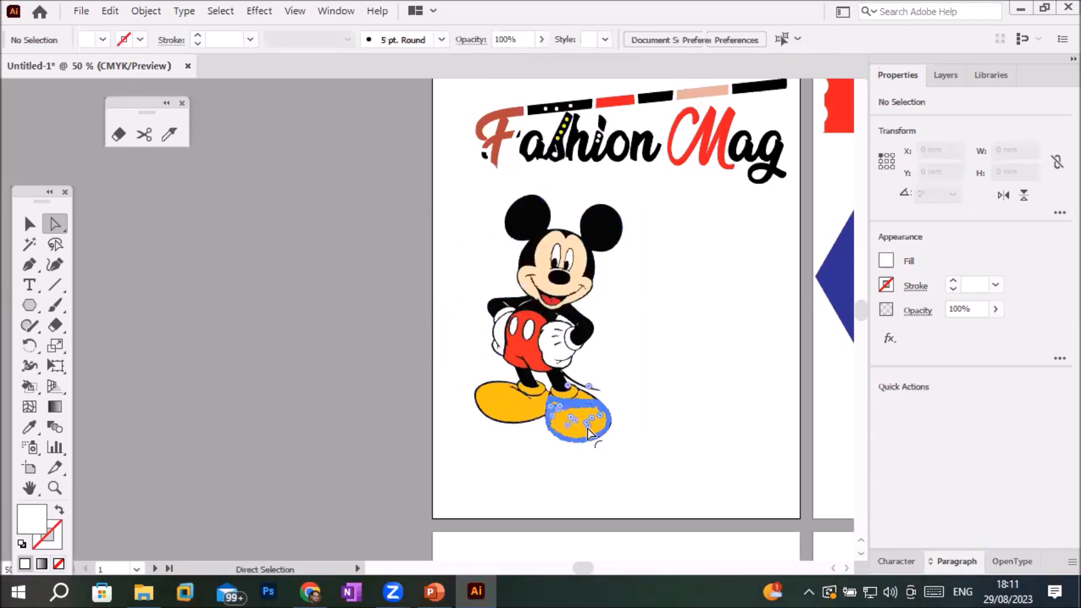
scroll(614, 435, "up", 2)
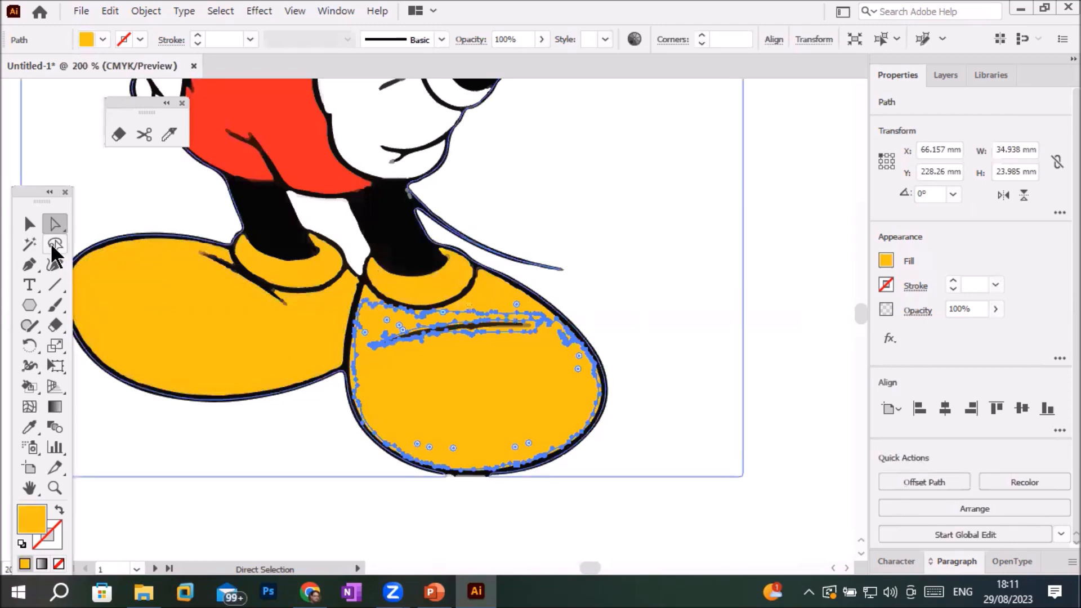
left_click(235, 322)
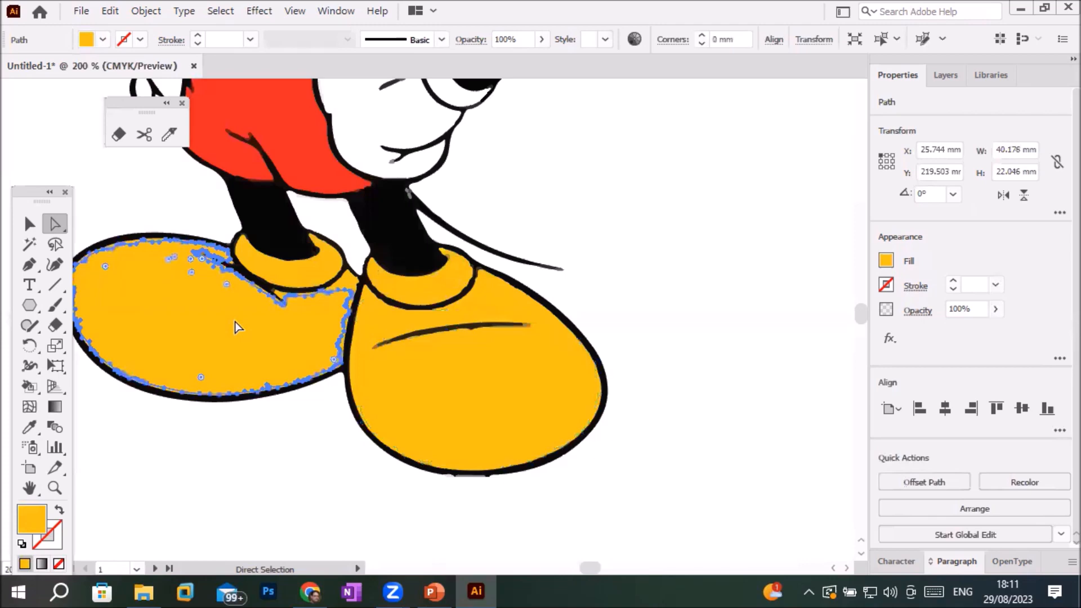
left_click(312, 276, "shift")
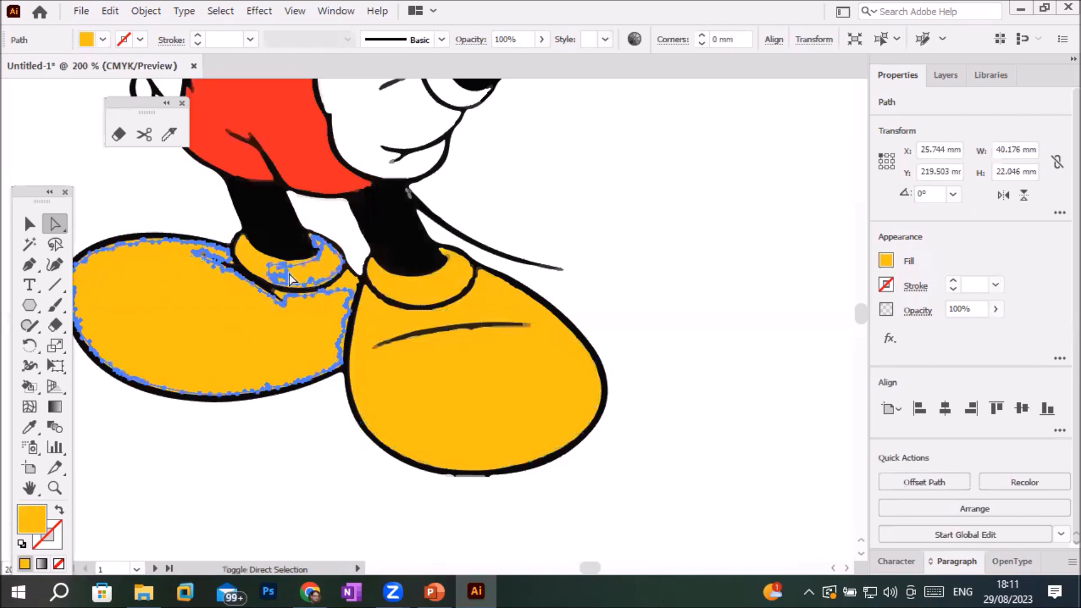
left_click(259, 260, "shift")
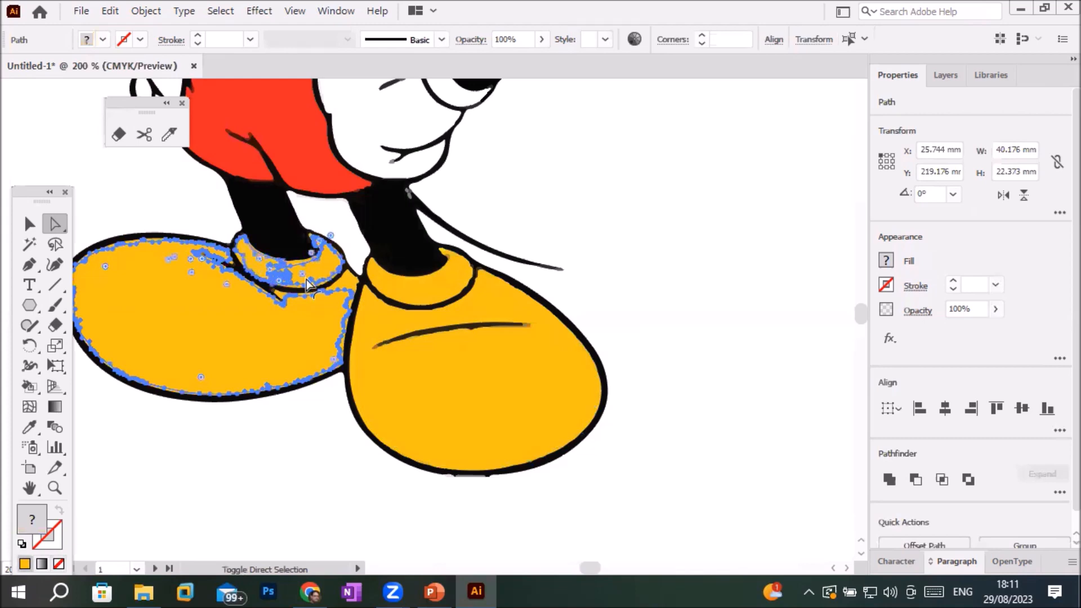
left_click(346, 283, "shift")
left_click(341, 340, "shift")
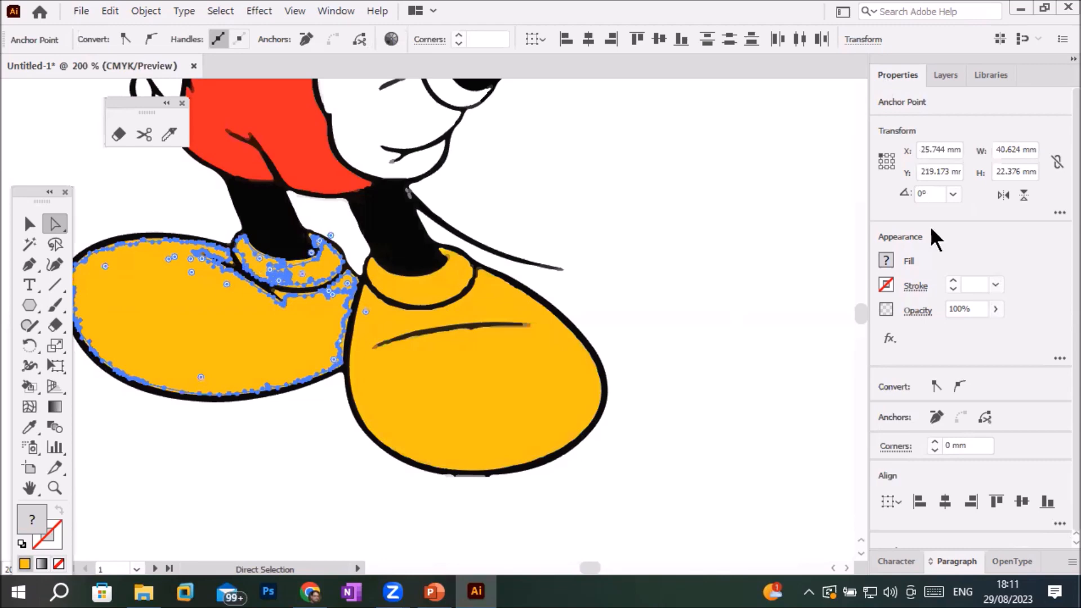
left_click(884, 262)
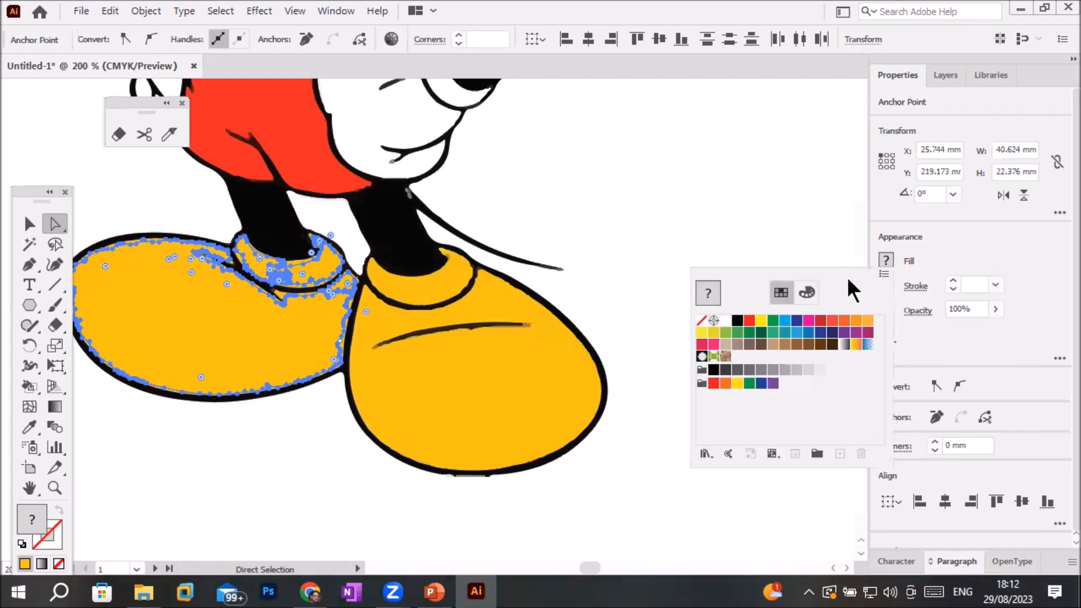
left_click(773, 321)
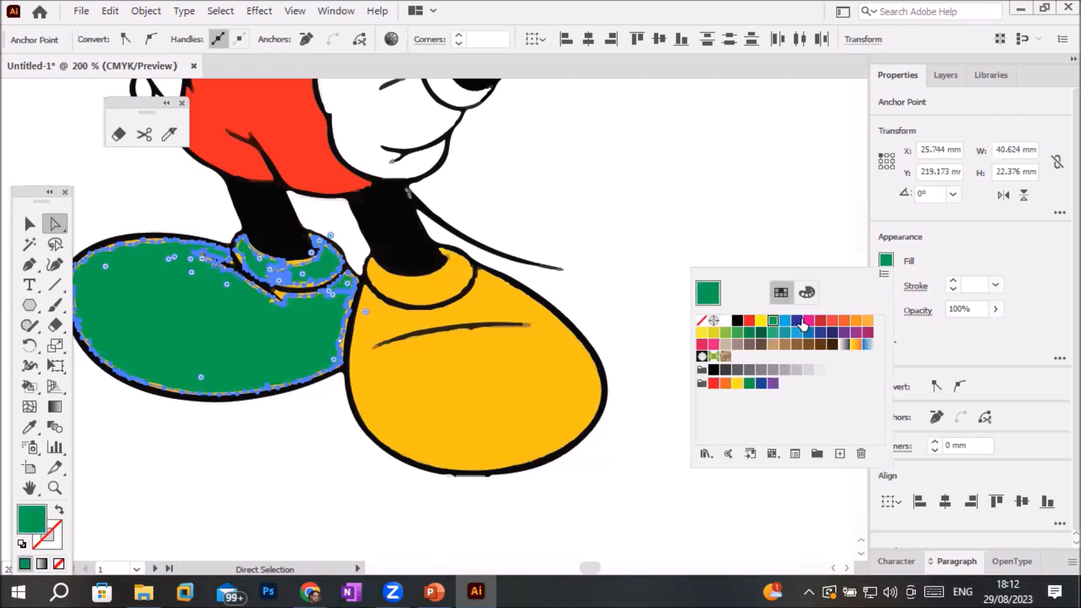
left_click(798, 321)
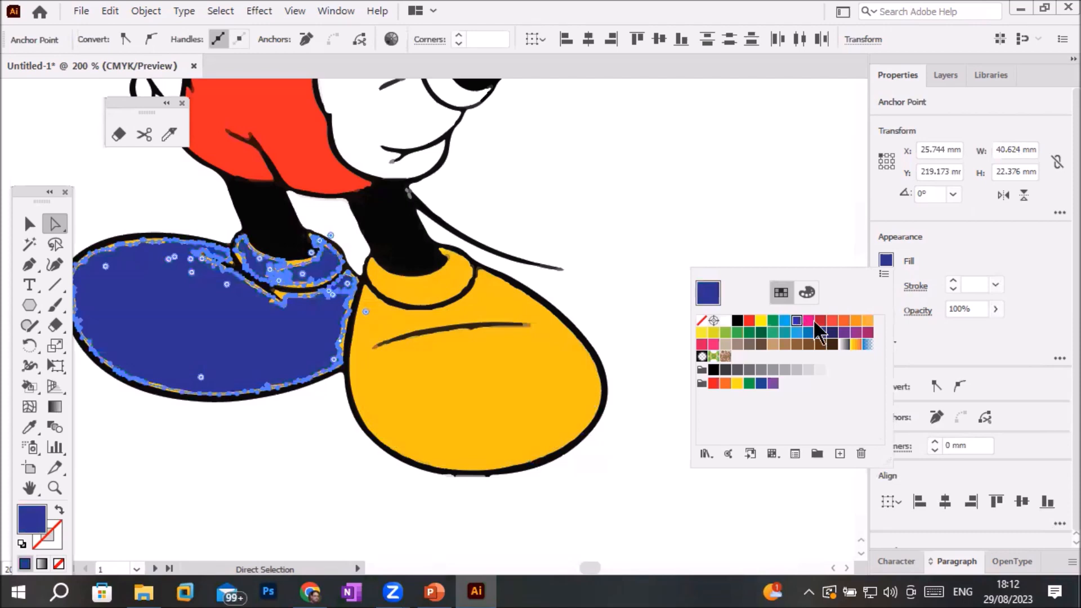
left_click(819, 322)
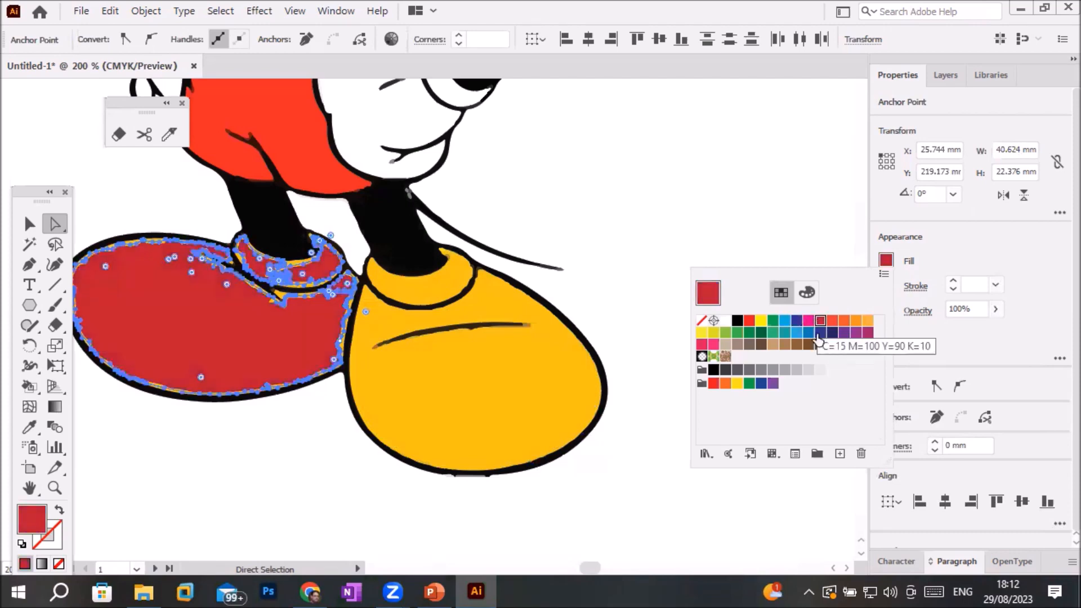
left_click(784, 370)
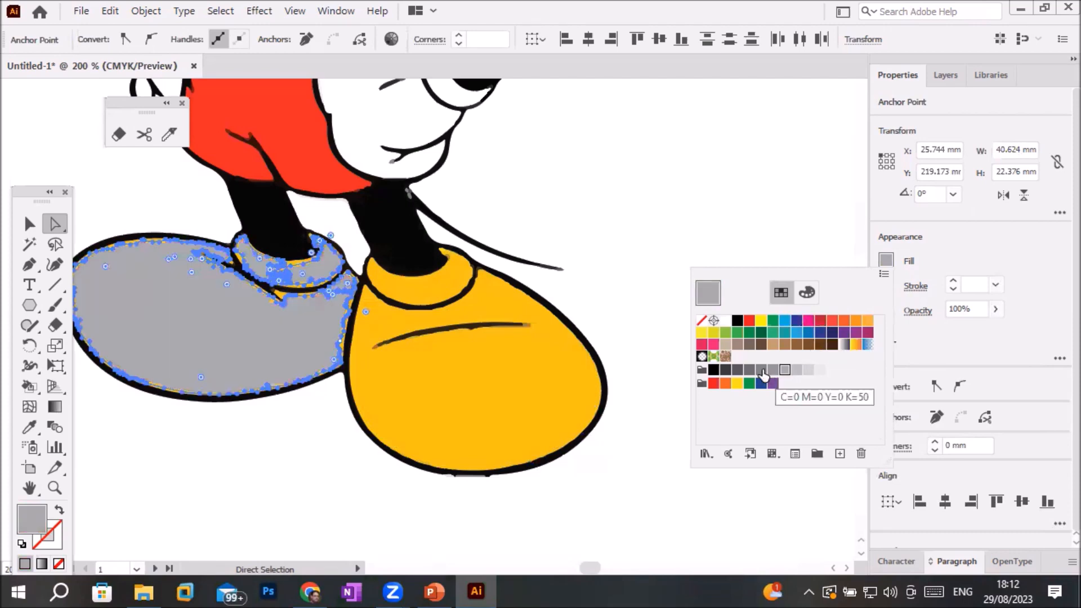
left_click(807, 370)
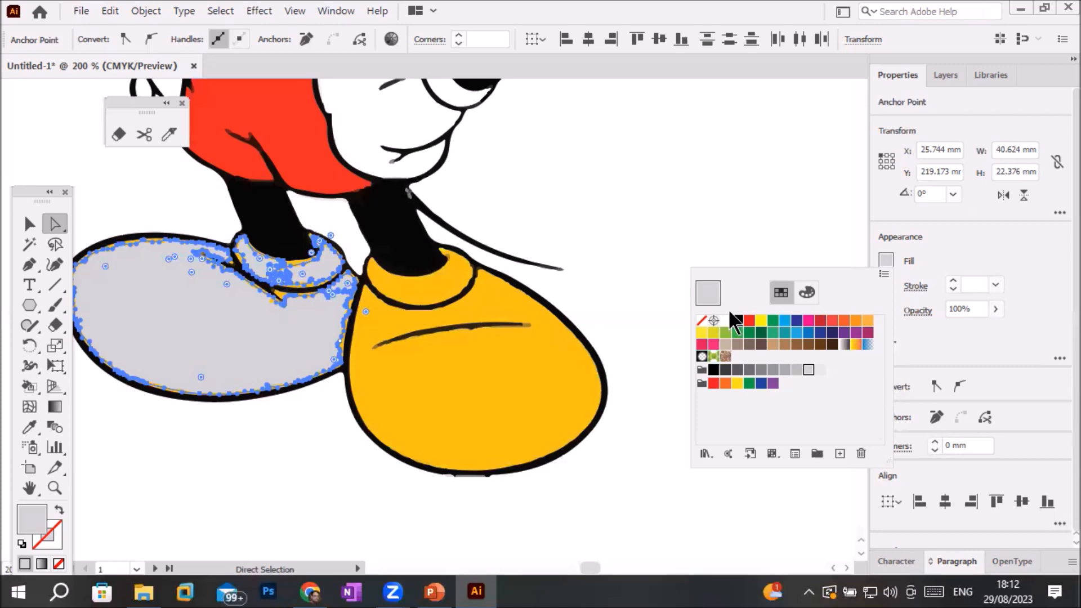
Undo the fill changes on the left-hand shoe and its cuff
key("Escape")
key("ctrl+z")
key("ctrl+z")
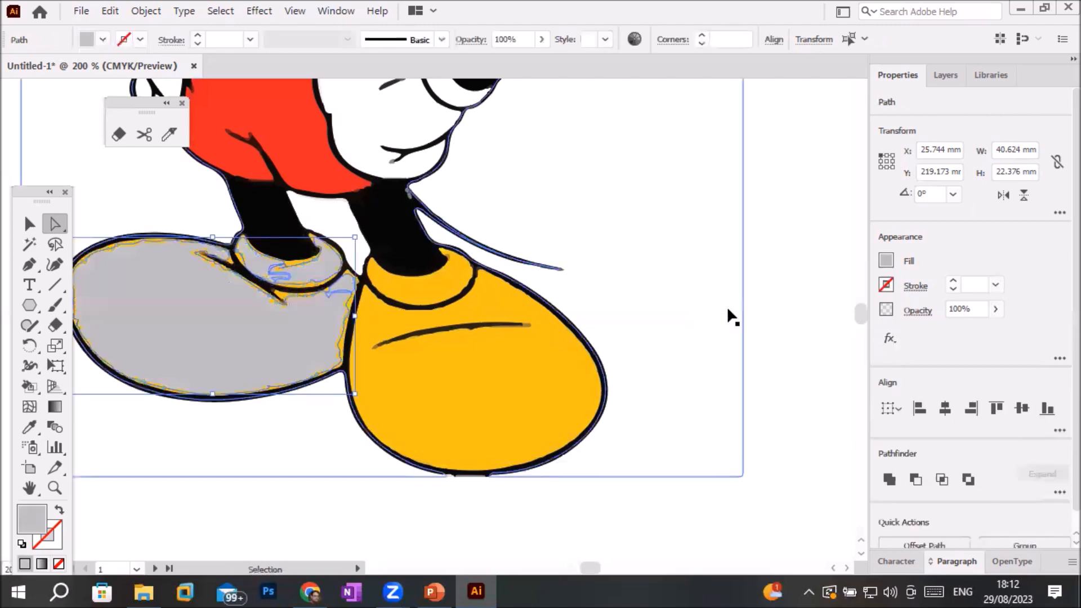
key("ctrl+z")
key("ctrl+z")
key("ctrl+z")
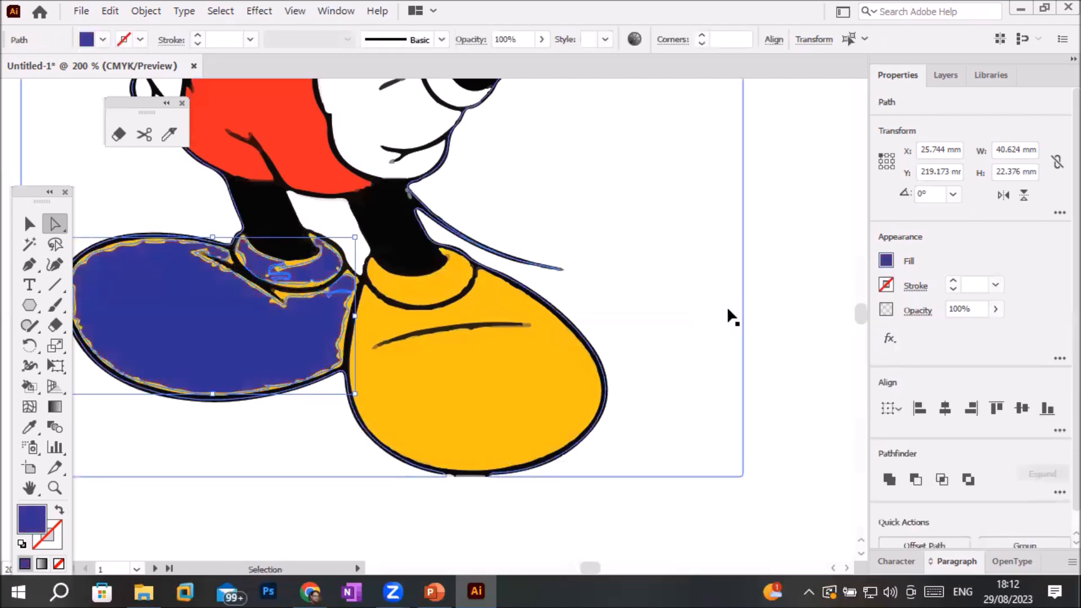
key("ctrl+z")
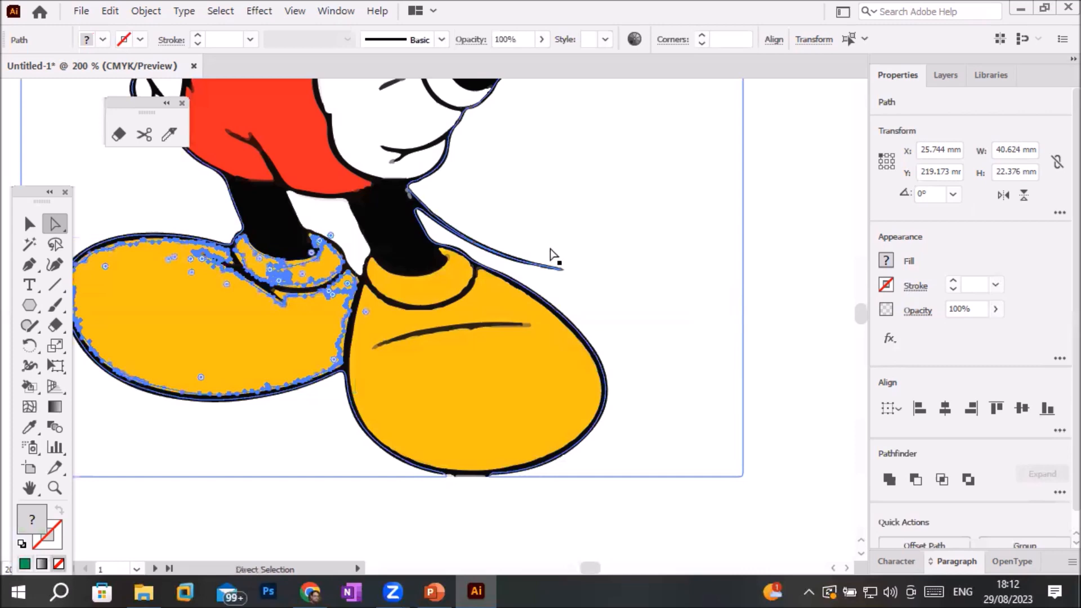
Select the white background path around the figure and erase a horizontal stroke across both shoes with the Eraser tool
left_click(92, 194)
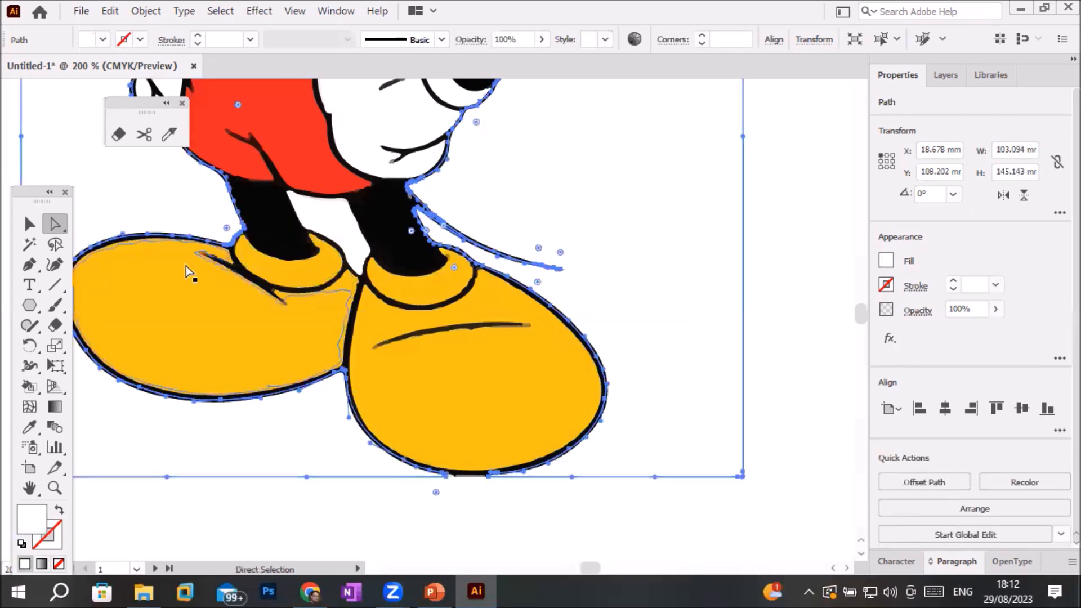
scroll(186, 265, "down", 2)
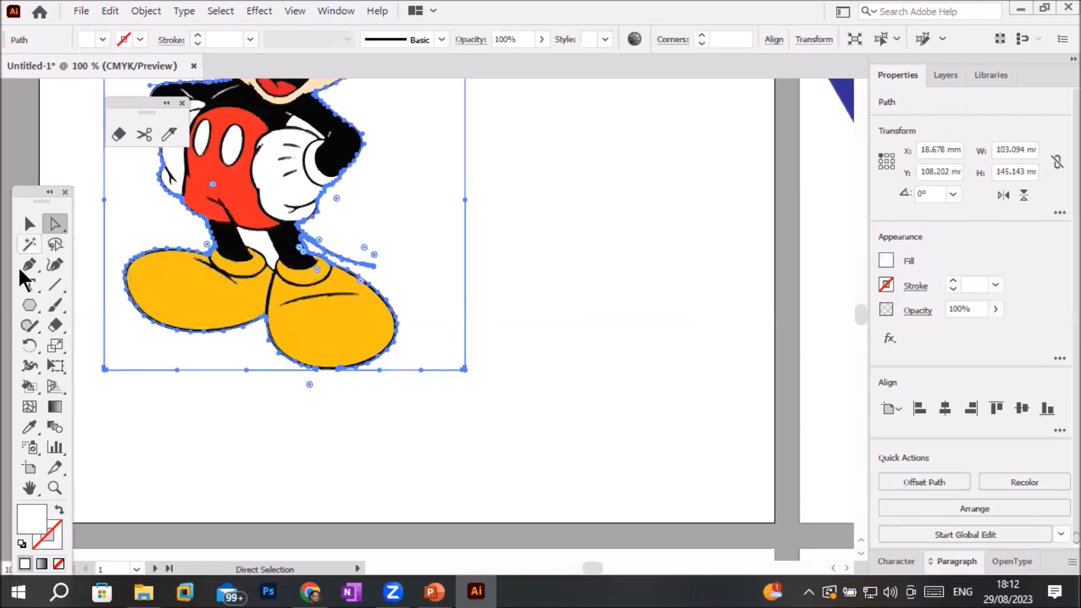
left_click(56, 324)
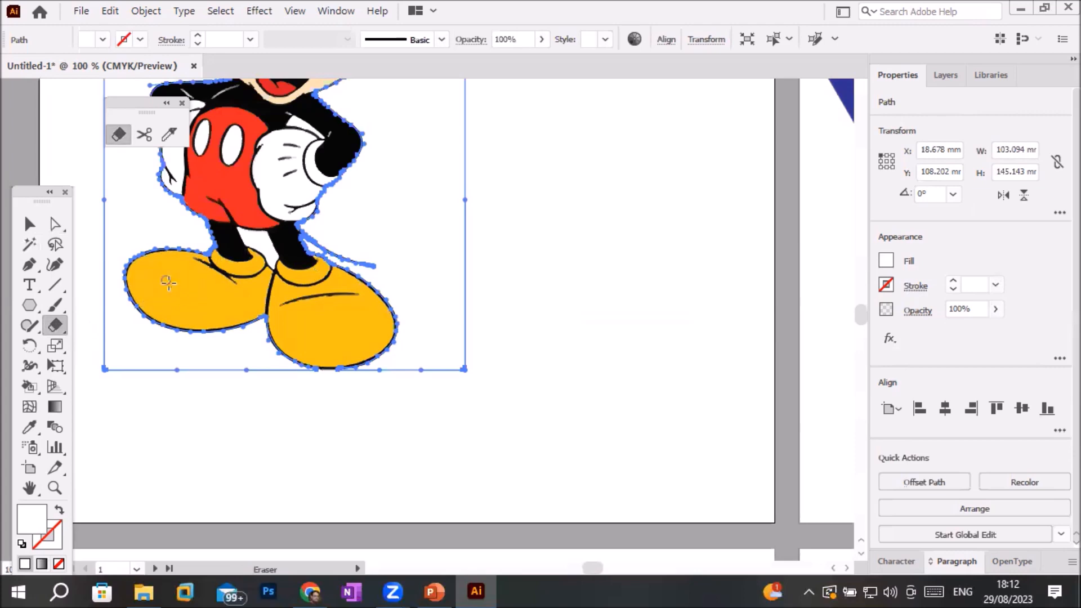
left_click(56, 225)
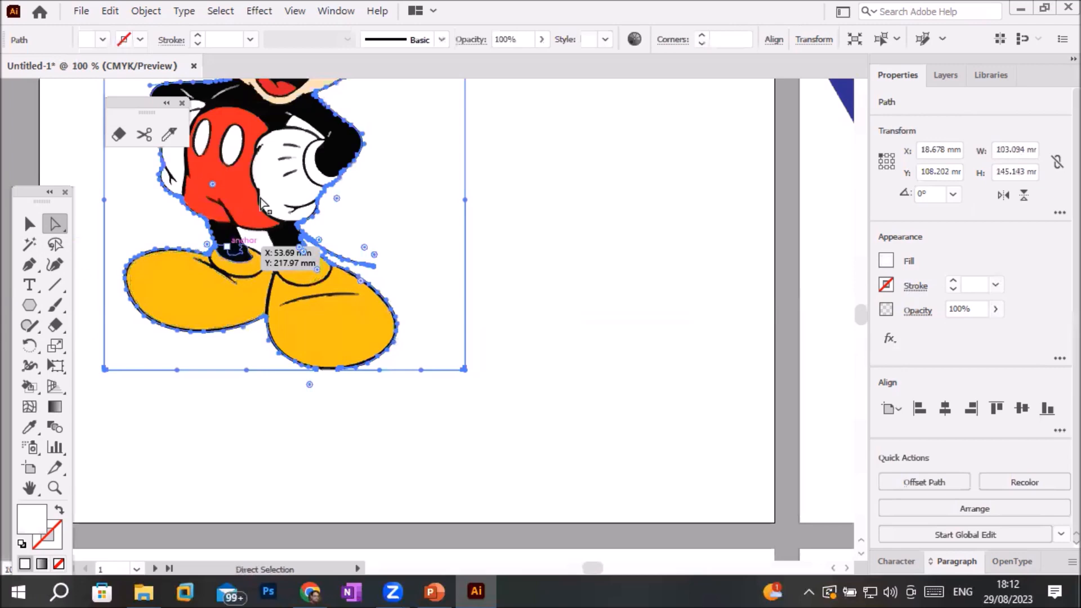
left_click(59, 327)
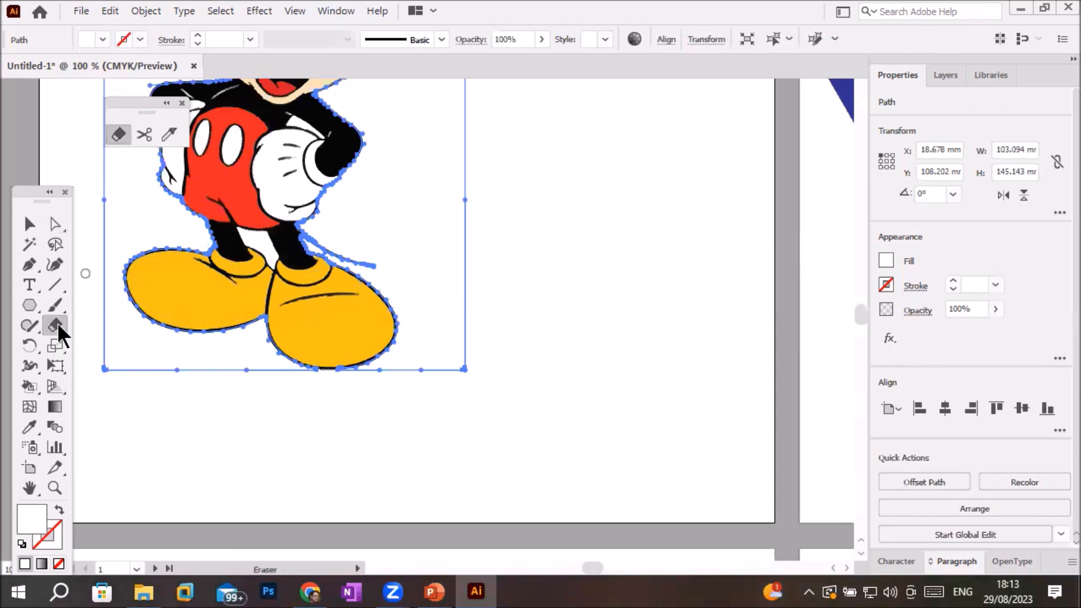
mouse_move(150, 326)
left_mouse_down()
mouse_move(192, 304)
mouse_move(240, 324)
mouse_move(338, 314)
mouse_move(420, 330)
left_mouse_up()
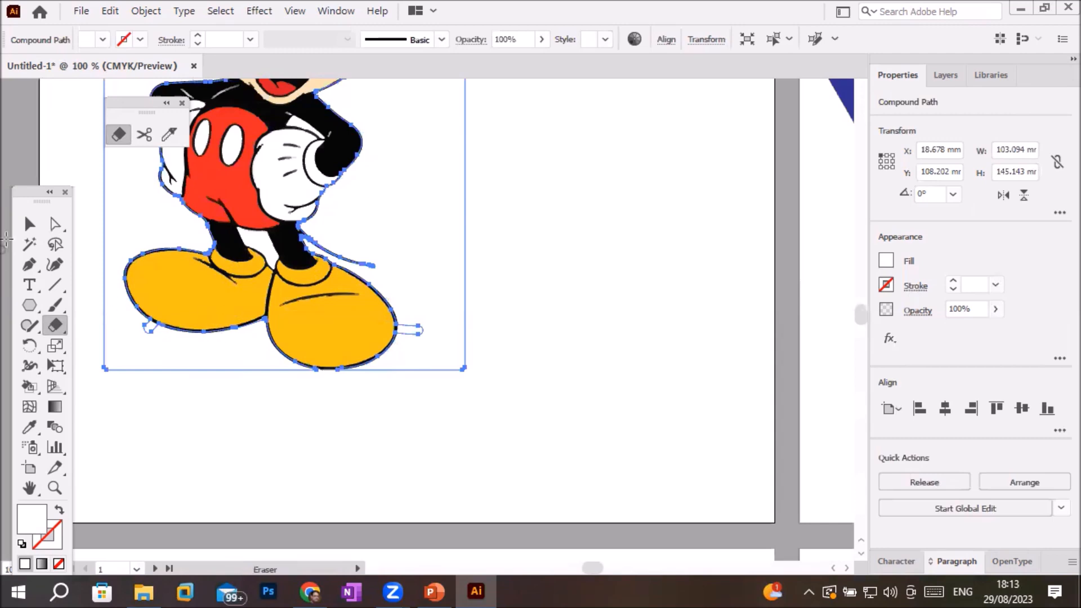
Select the yellow path of Mickey's left-hand shoe and erase several curved and short strokes inside it with the Eraser tool
left_click(55, 224)
left_click(186, 290)
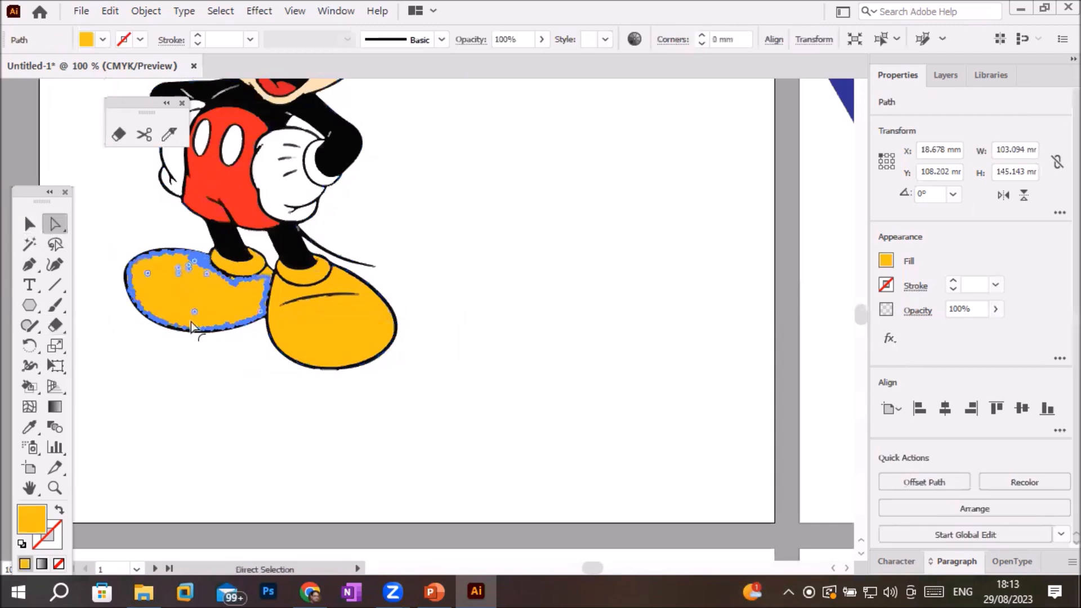
left_click(55, 325)
mouse_move(113, 316)
left_mouse_down()
mouse_move(223, 310)
mouse_move(202, 304)
mouse_move(218, 288)
left_mouse_up()
left_click_drag(147, 277, 172, 270)
left_click_drag(290, 335, 353, 324)
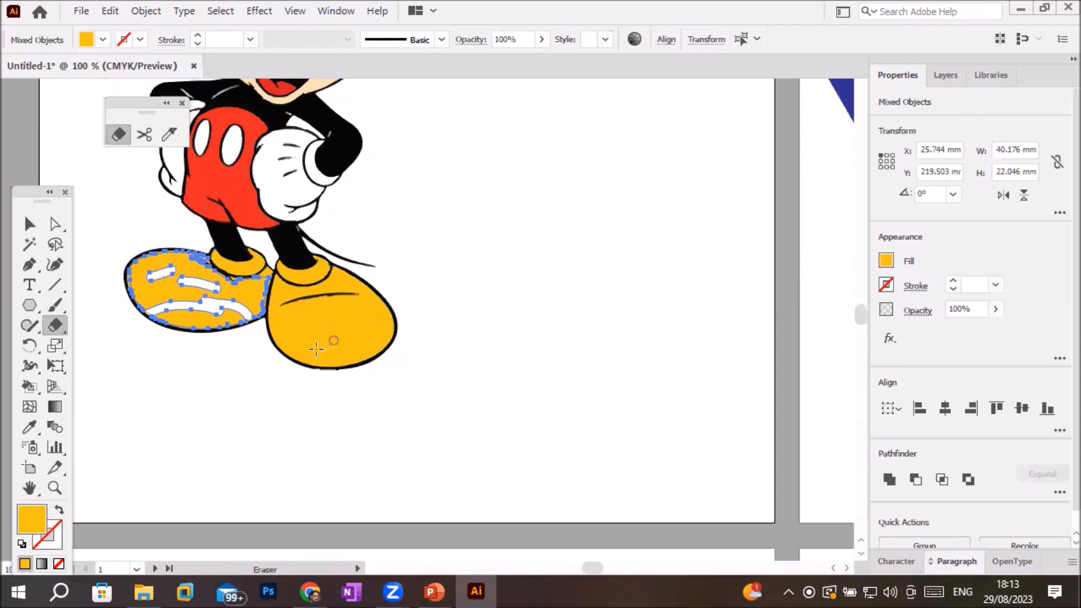
Select only the yellow path of the right-hand shoe, erase a rectangular block from its middle and deselect it
left_click(30, 224)
left_click(350, 324)
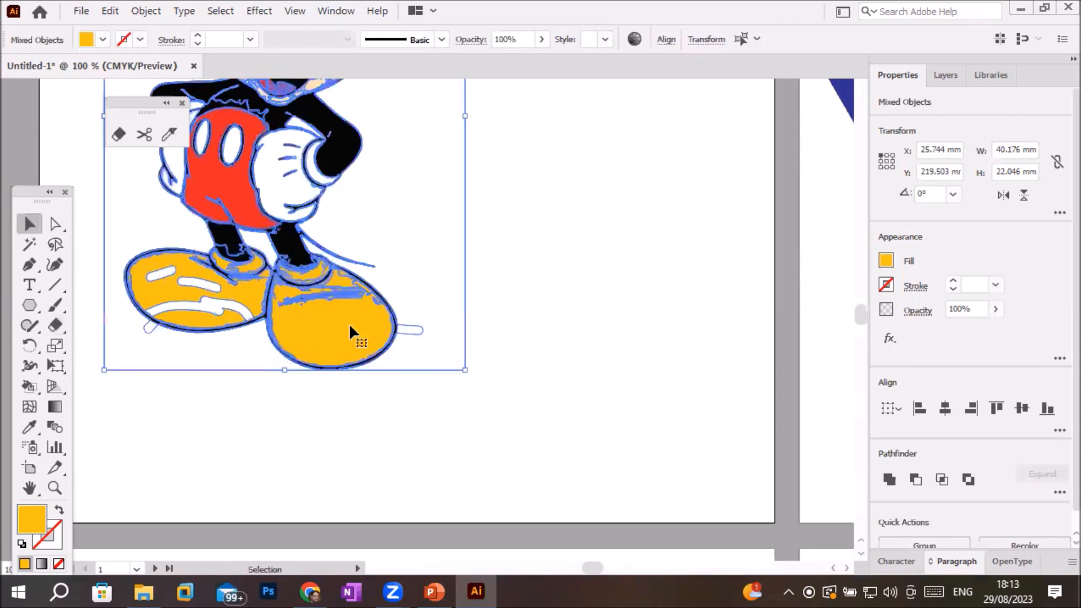
left_click(374, 422)
left_click(54, 224)
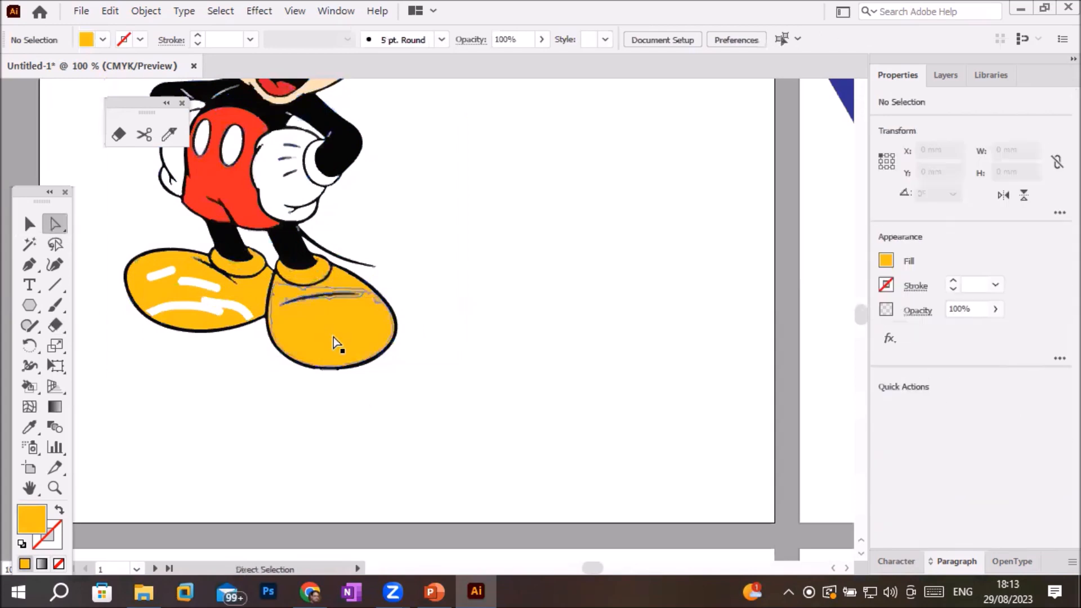
left_click(333, 338)
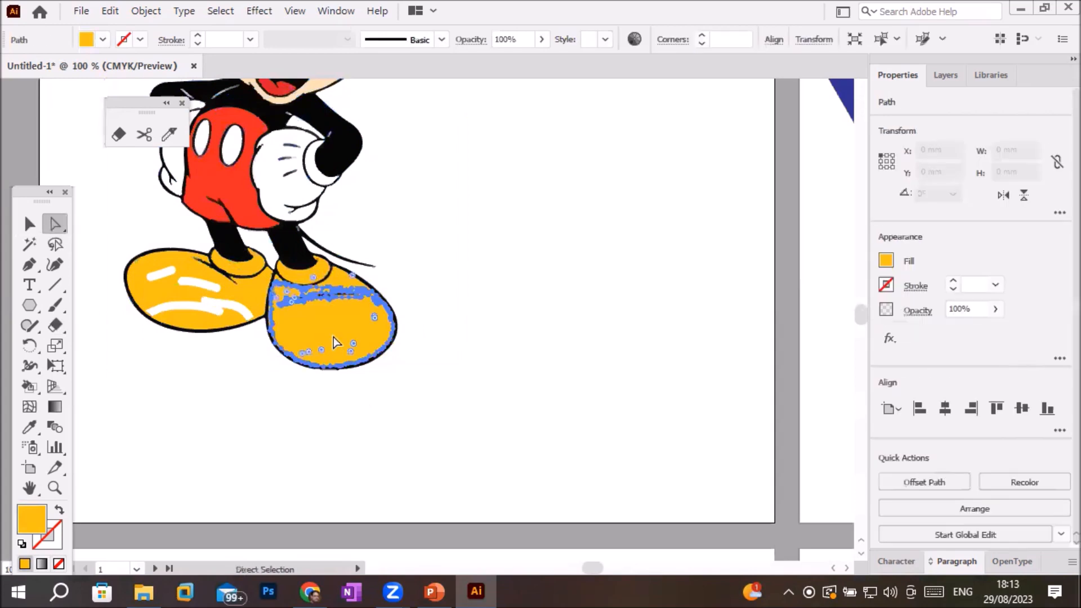
left_click(57, 322)
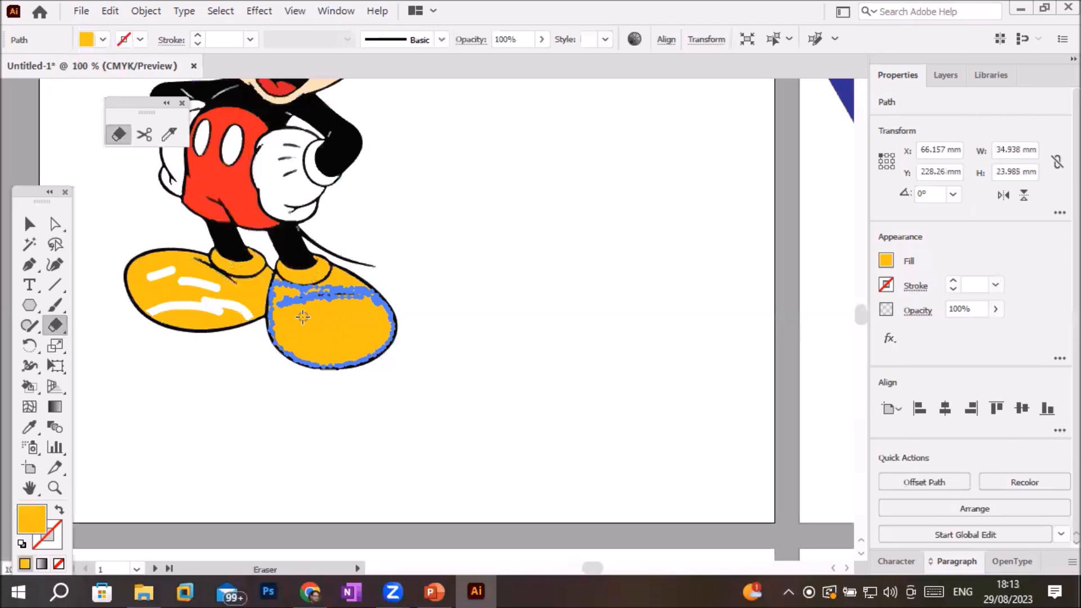
left_click_drag(303, 316, 362, 347)
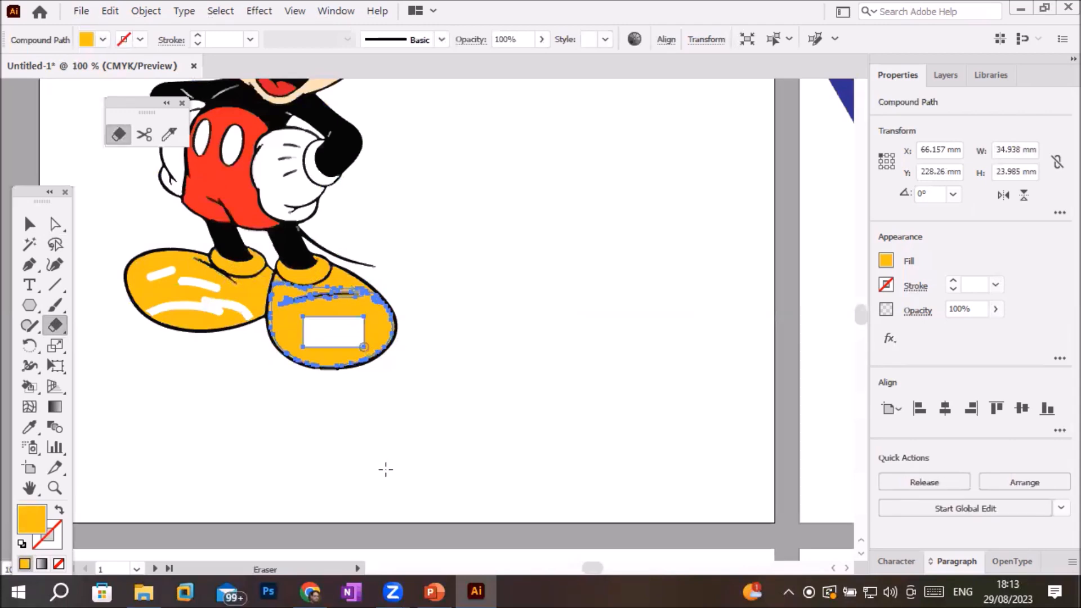
left_click(31, 223)
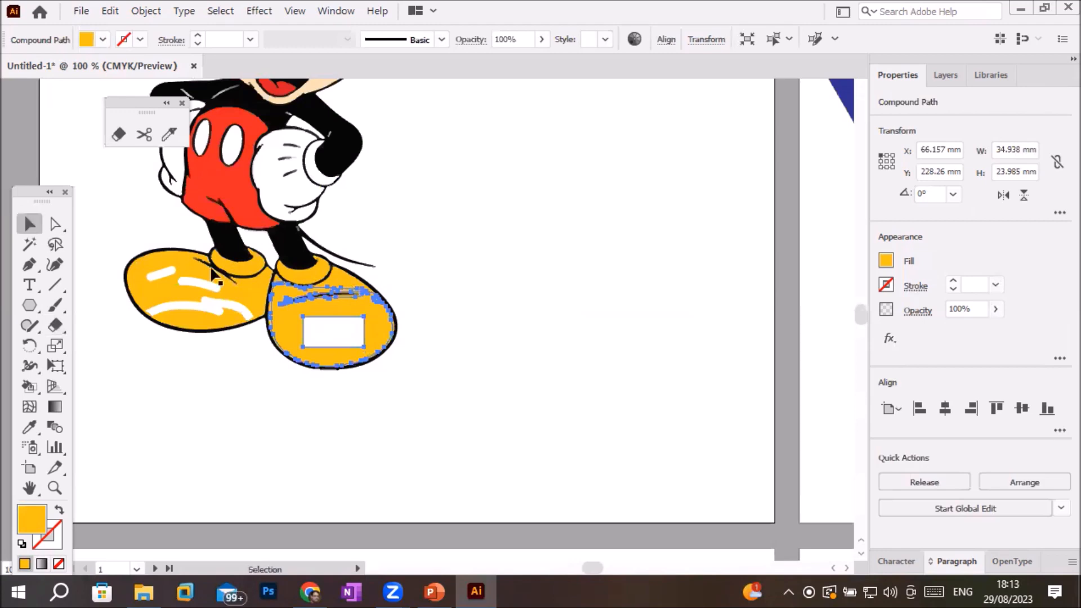
left_click(506, 318)
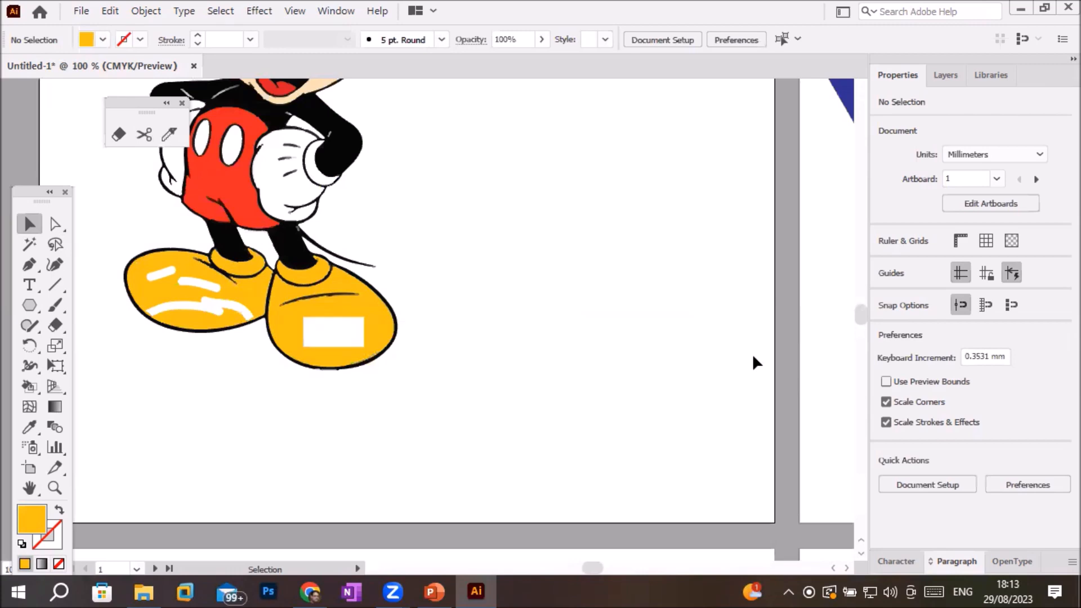
Switch to the PowerPoint presentation, read the Eraser tool and Scissors tool slides, and return to Illustrator
left_click(54, 323)
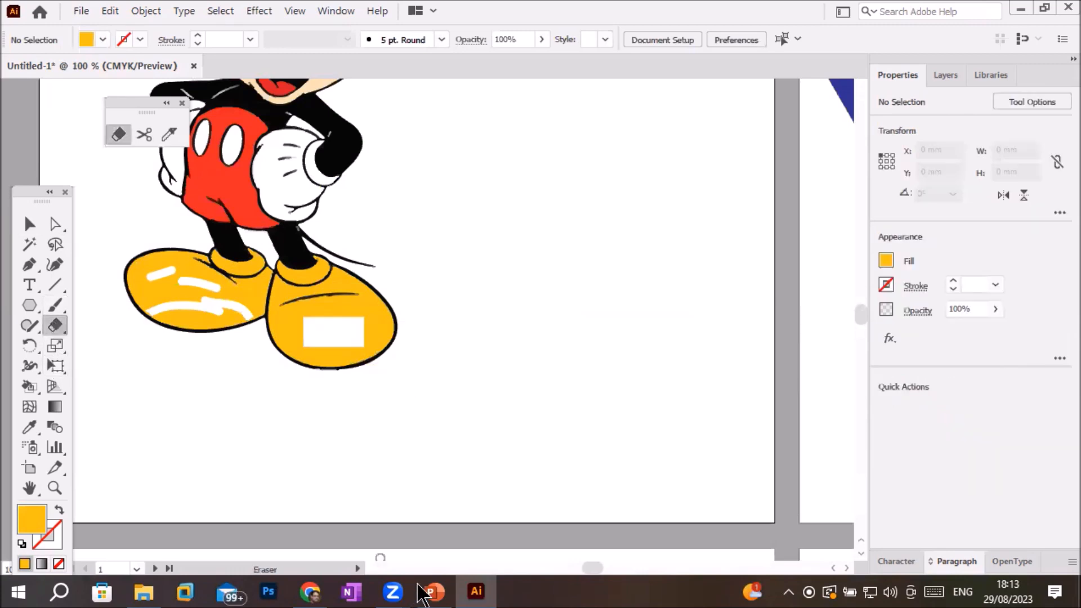
left_click(434, 592)
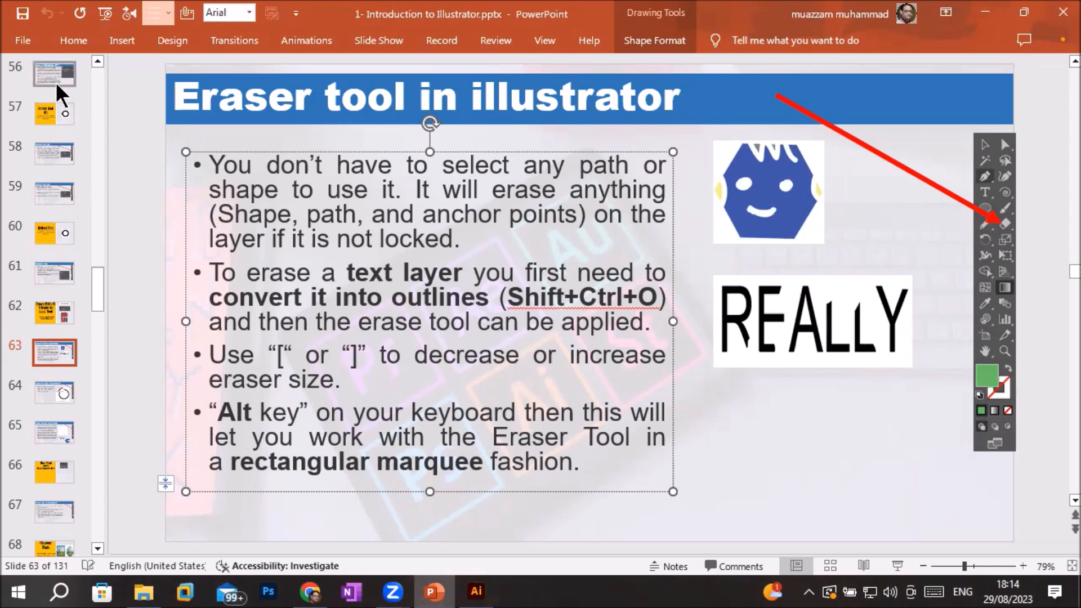
left_click(54, 399)
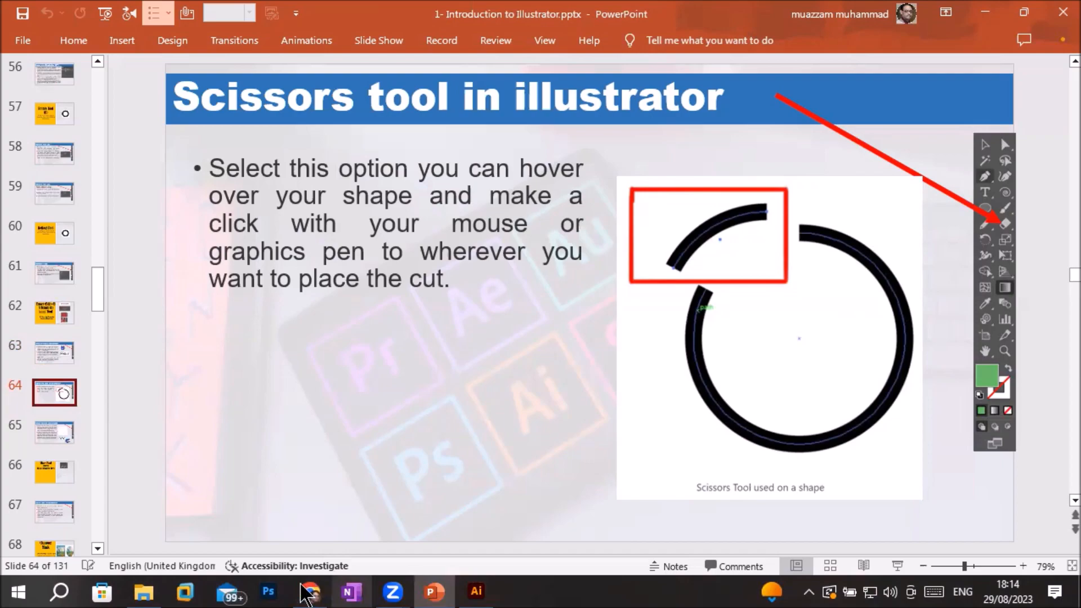
left_click(475, 592)
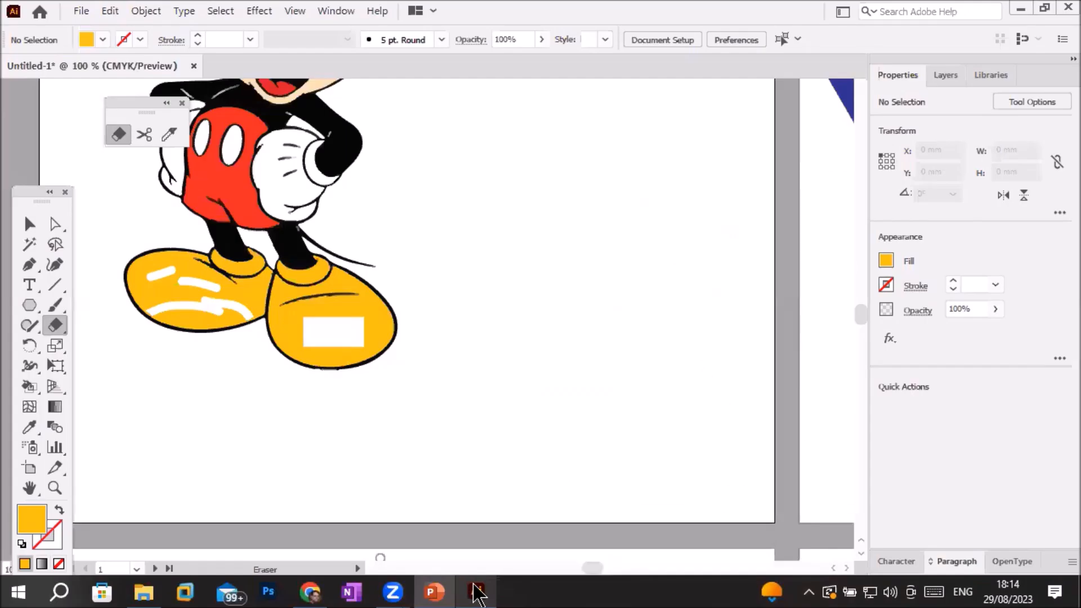
Draw a circle about 160 mm in diameter on the empty artboard below the Fashion Mag page
scroll(478, 437, "down", 5)
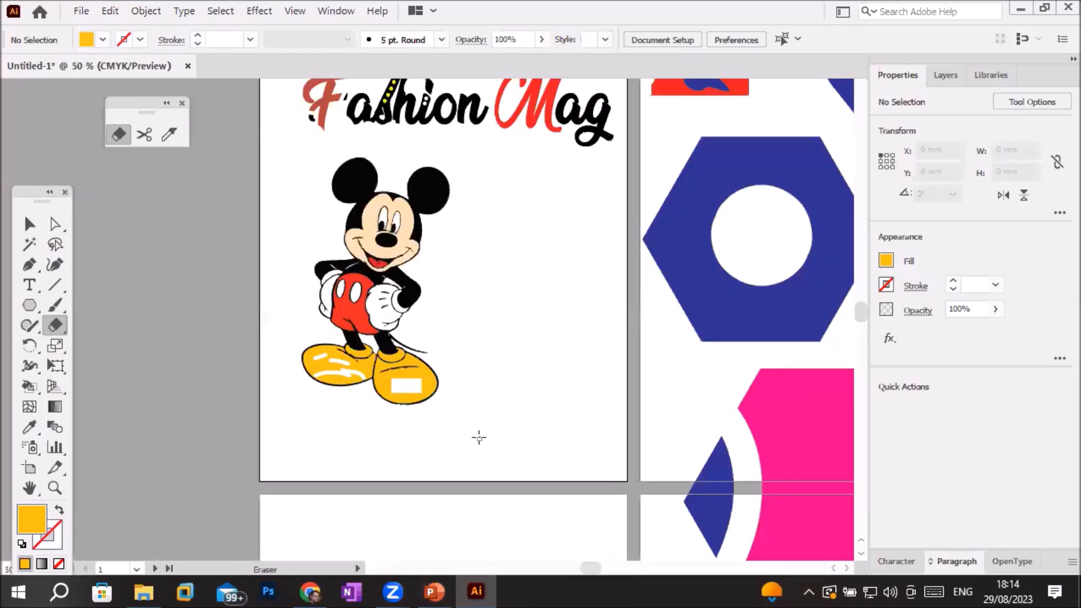
left_click_drag(475, 425, 526, 167)
mouse_move(558, 311)
left_mouse_down()
mouse_move(510, 208)
mouse_move(487, 264)
left_mouse_up()
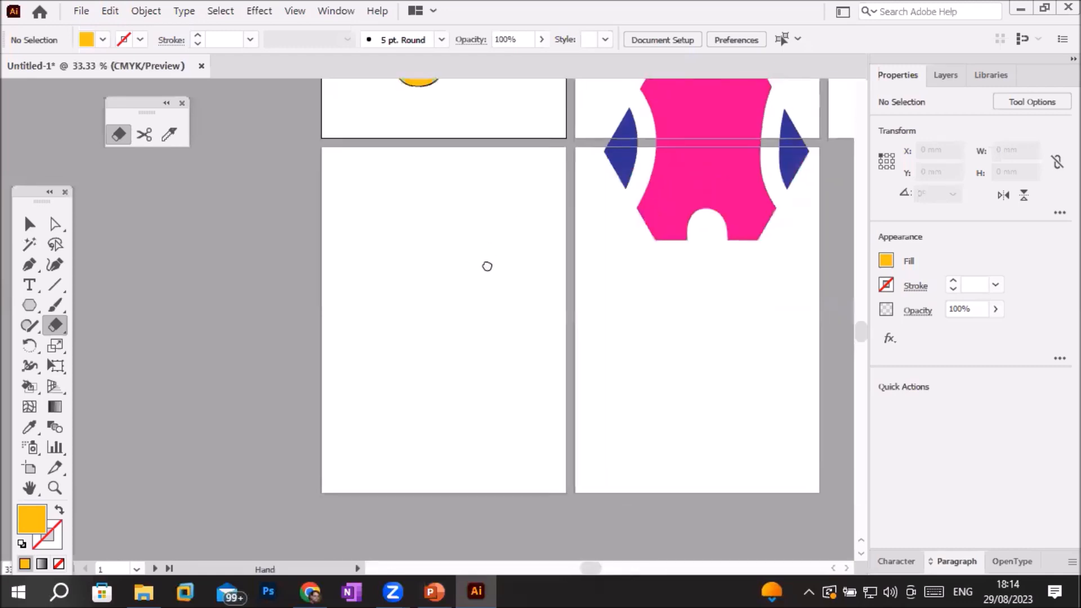
mouse_move(22, 302)
left_mouse_down()
mouse_move(110, 346)
mouse_move(194, 344)
left_mouse_up()
left_click_drag(343, 201, 532, 387)
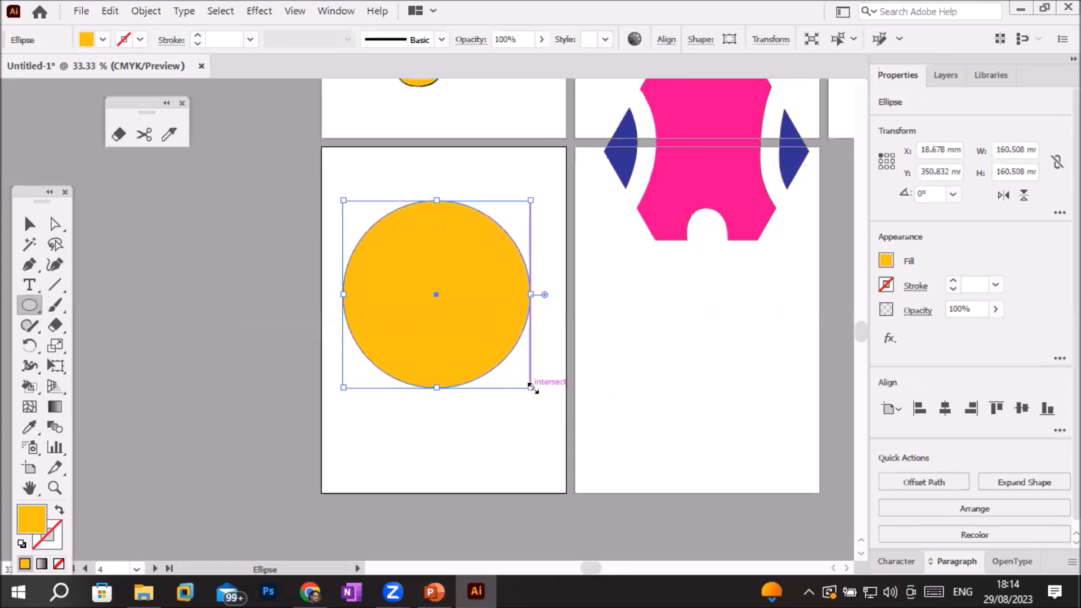
Give the circle no fill and a black stroke of 8 pt
left_click(23, 543)
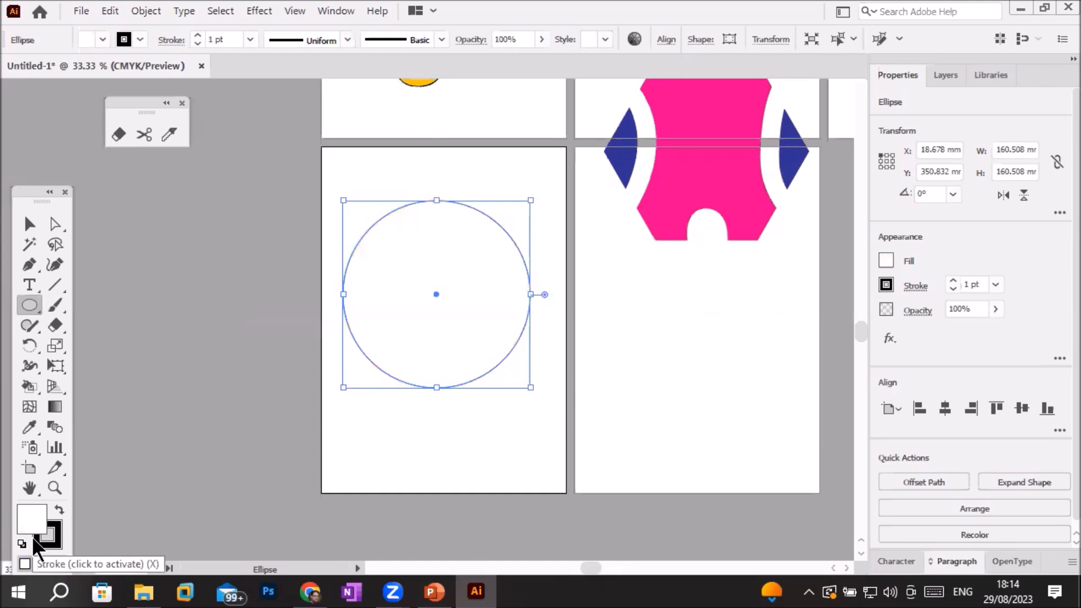
left_click(103, 40)
left_click(10, 69)
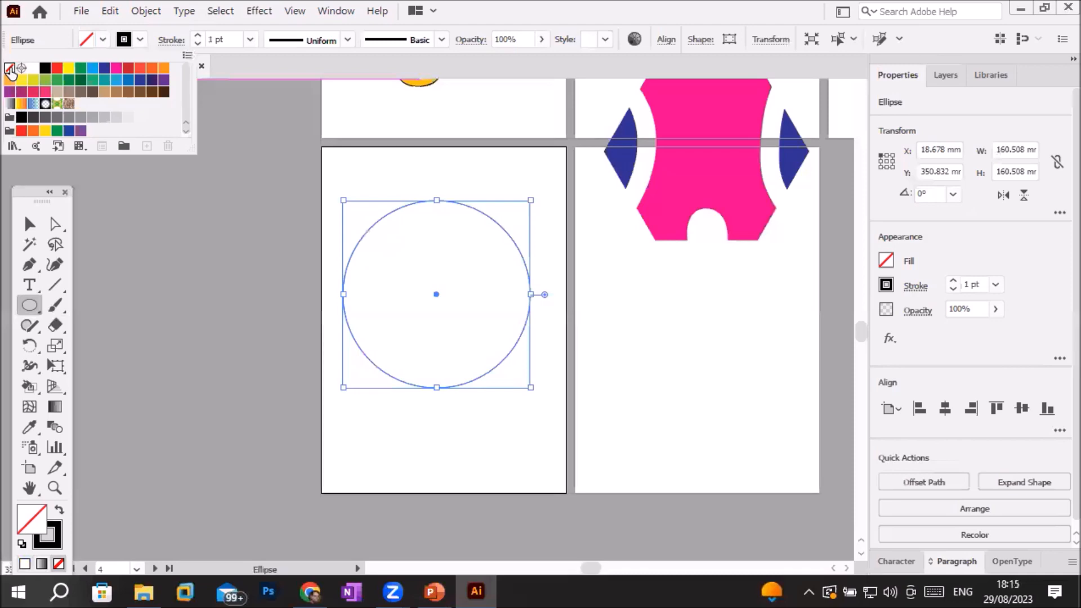
left_click(361, 172)
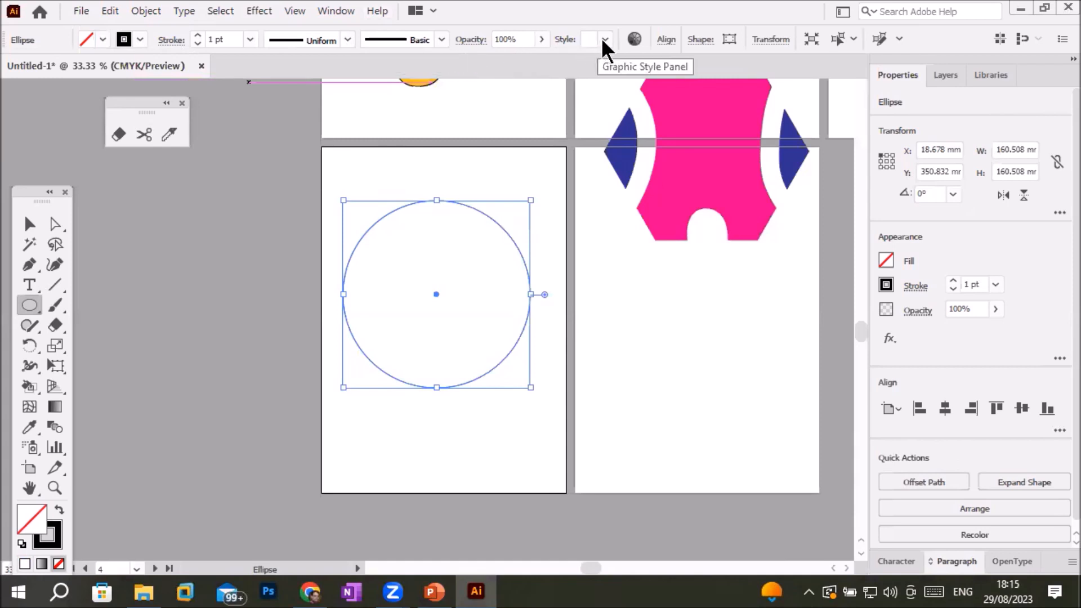
left_click(199, 34)
left_click(199, 34)
left_click(198, 35)
left_click(199, 34)
left_click(199, 34)
left_click(198, 35)
left_click(198, 35)
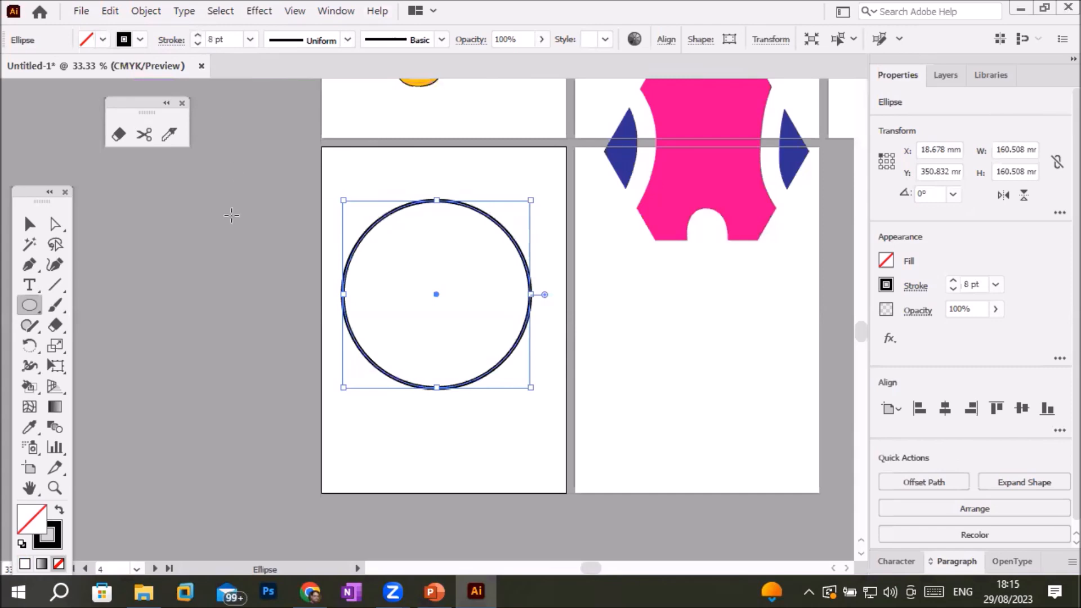
Cut the circle's outline at a point on its upper-left arc with the Scissors tool
left_click(29, 223)
scroll(439, 163, "up", 2)
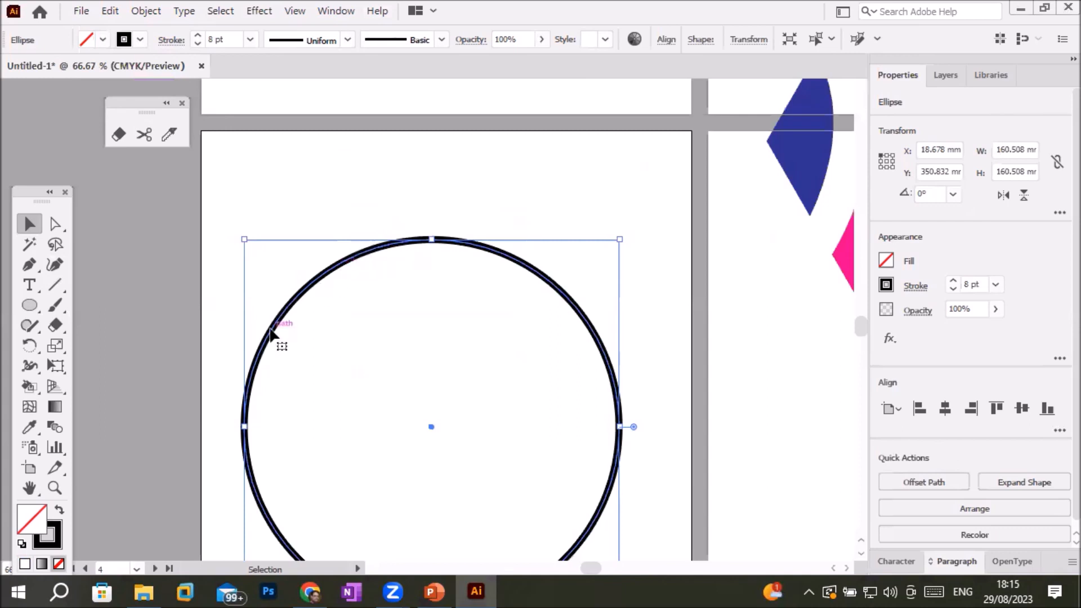
left_click(54, 324)
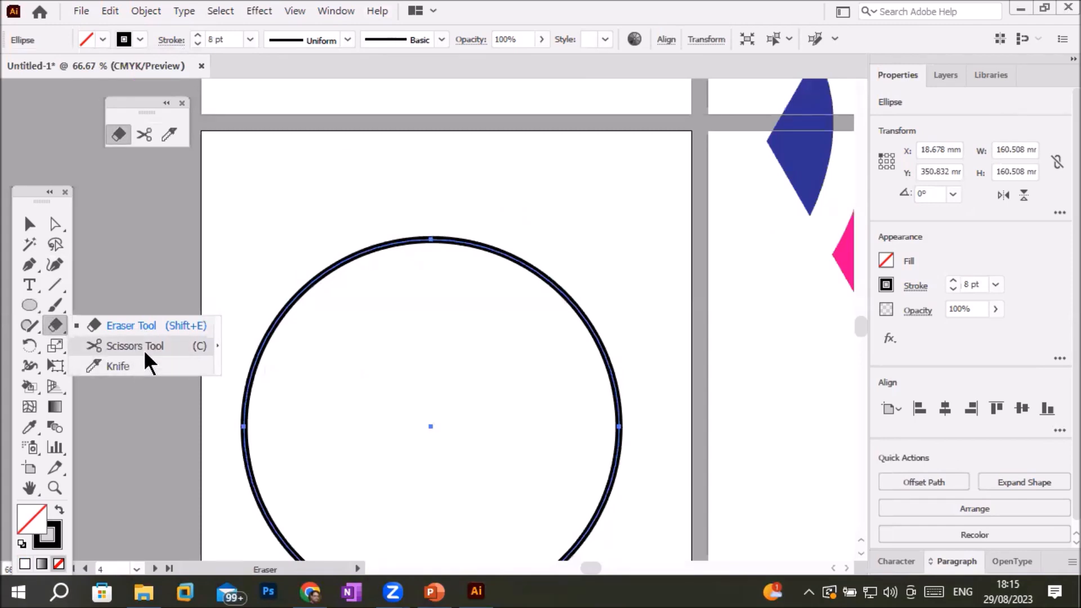
left_click(146, 345)
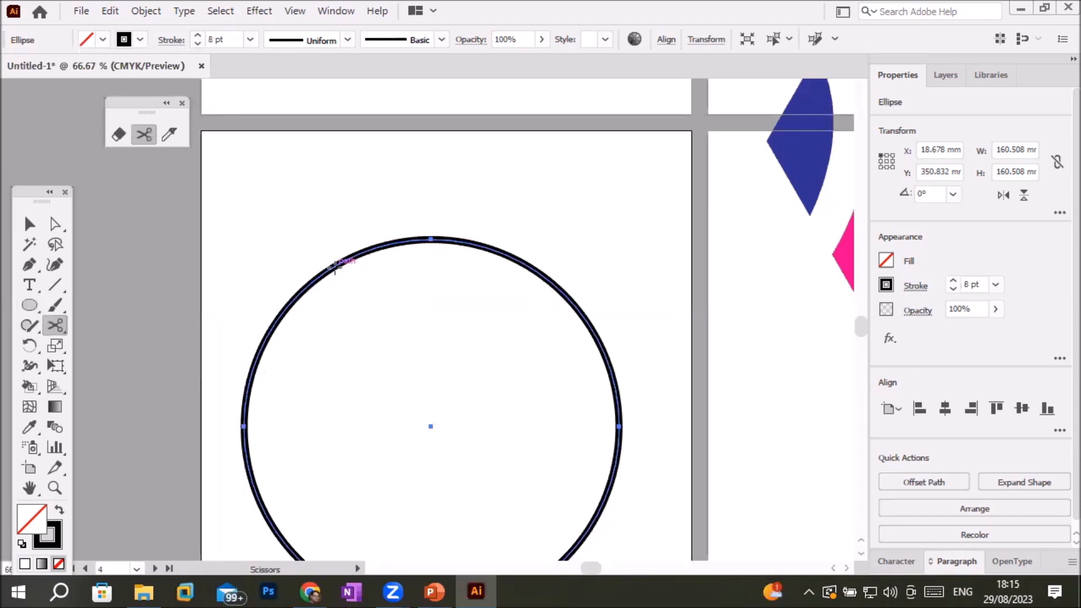
scroll(334, 269, "up", 3)
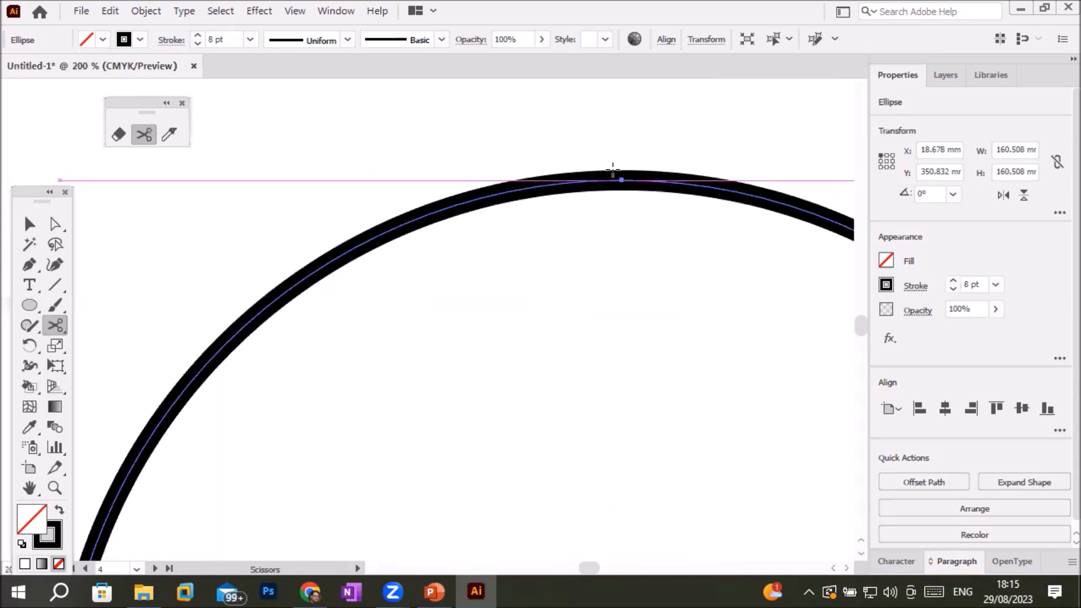
left_click(621, 178)
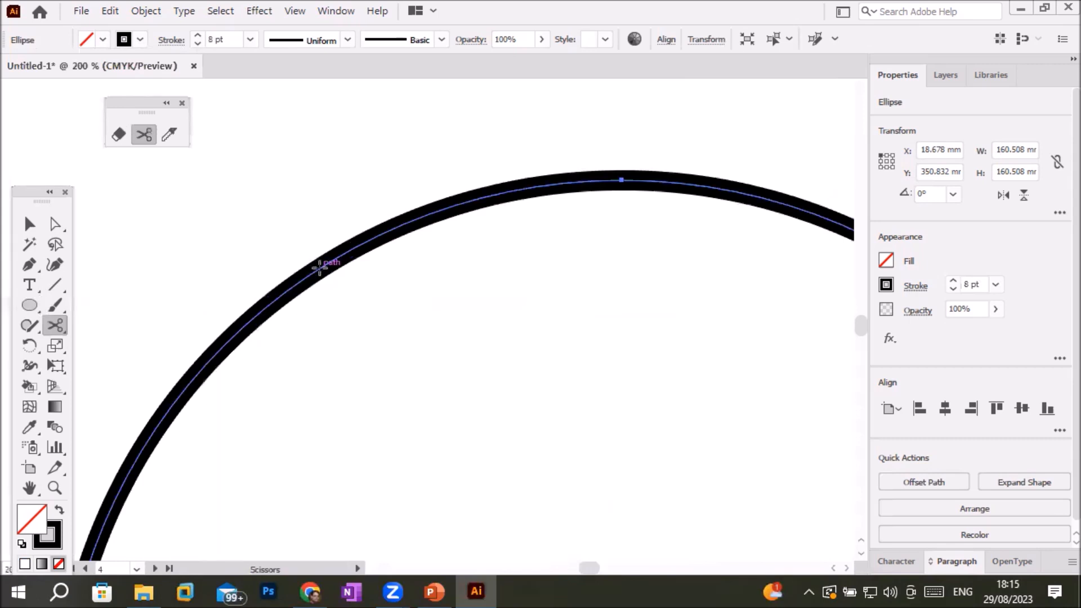
left_click(319, 266)
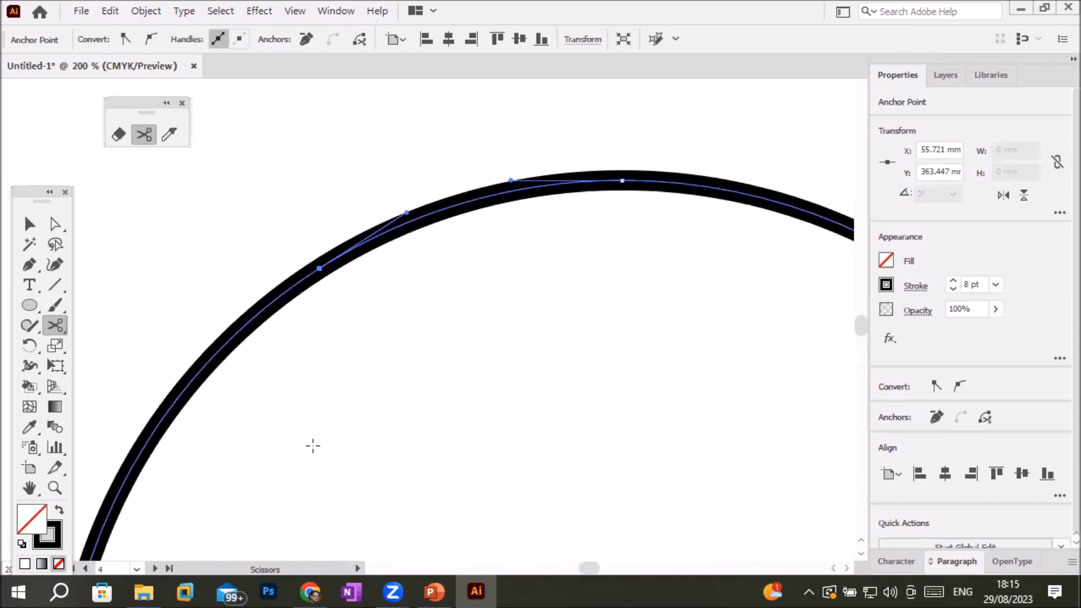
Cut the arc again slightly further down and move the separated piece, about 9.4 by 7 mm, inside the circle
scroll(318, 266, "up", 2, "alt")
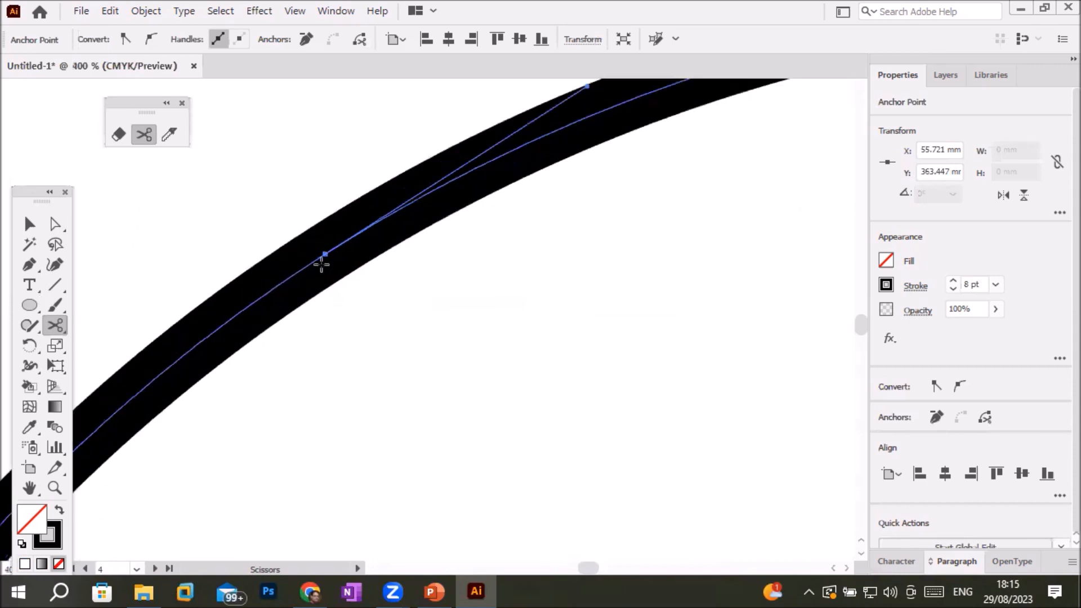
scroll(320, 262, "up", 3, "alt")
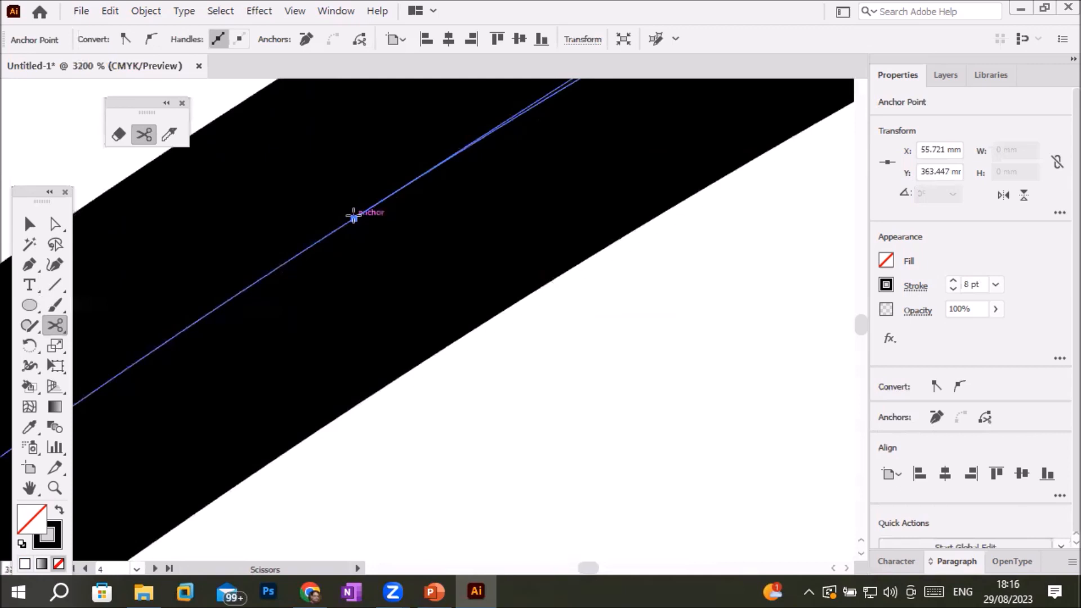
scroll(354, 215, "down", 4, "alt")
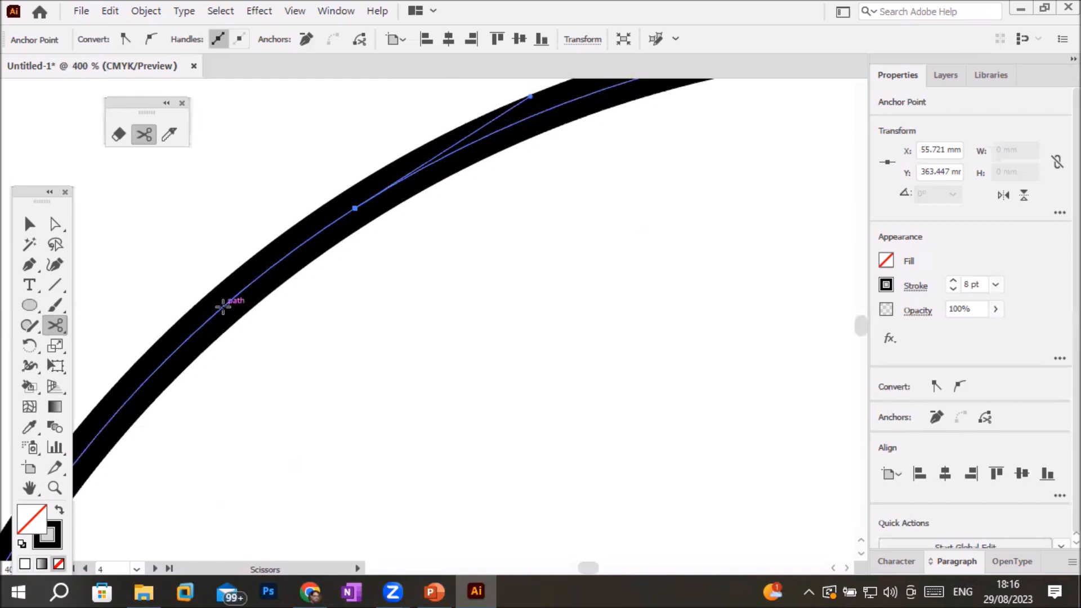
left_click(223, 307)
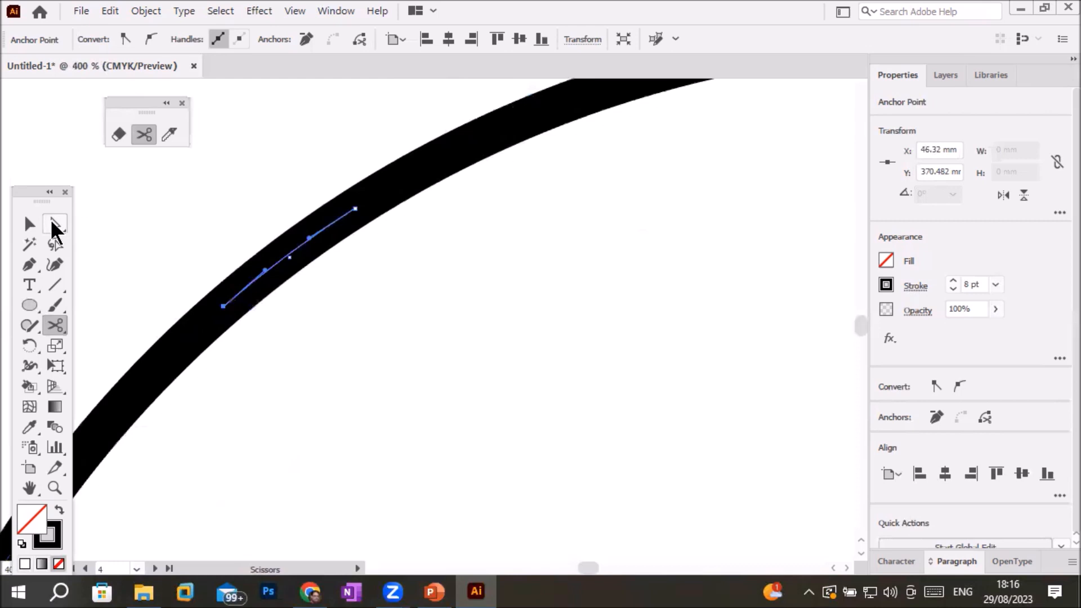
left_click(30, 224)
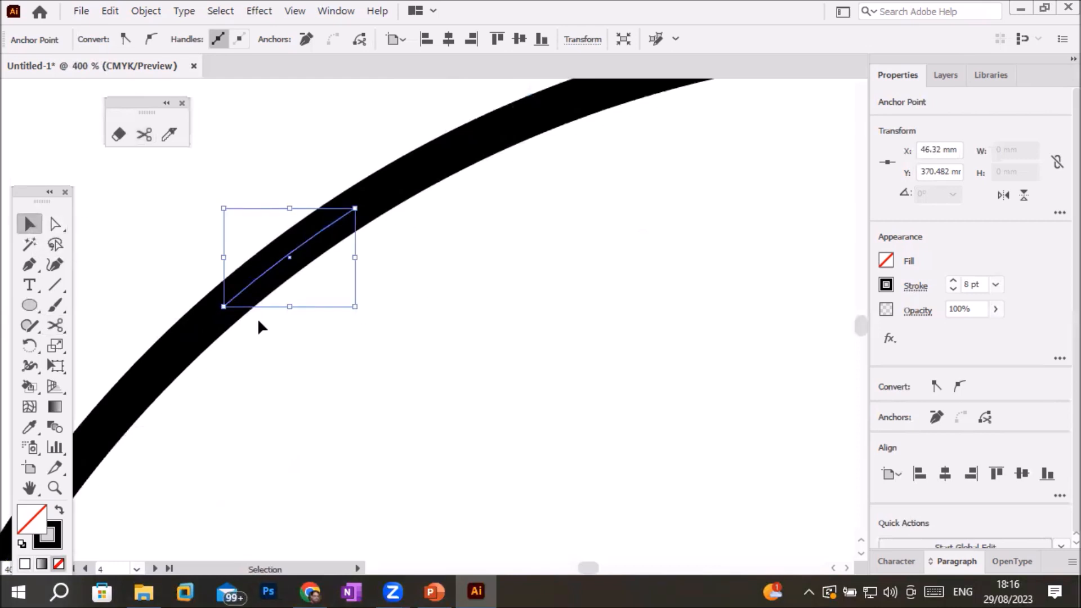
left_click_drag(298, 254, 442, 298)
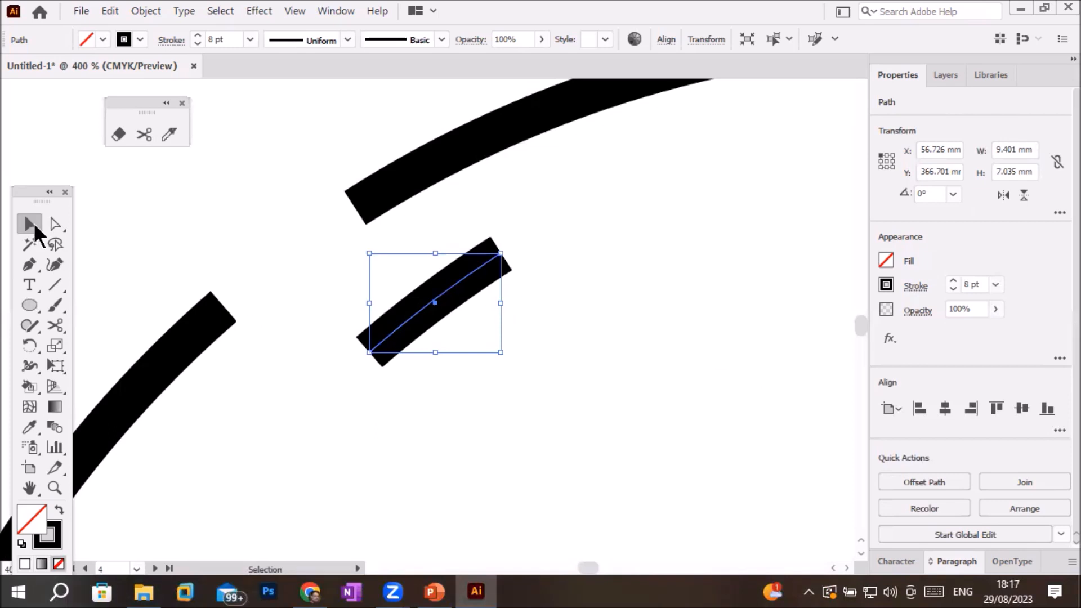
Cut the circle's outline at its rightmost anchor point with the Scissors tool
scroll(579, 366, "down", 4)
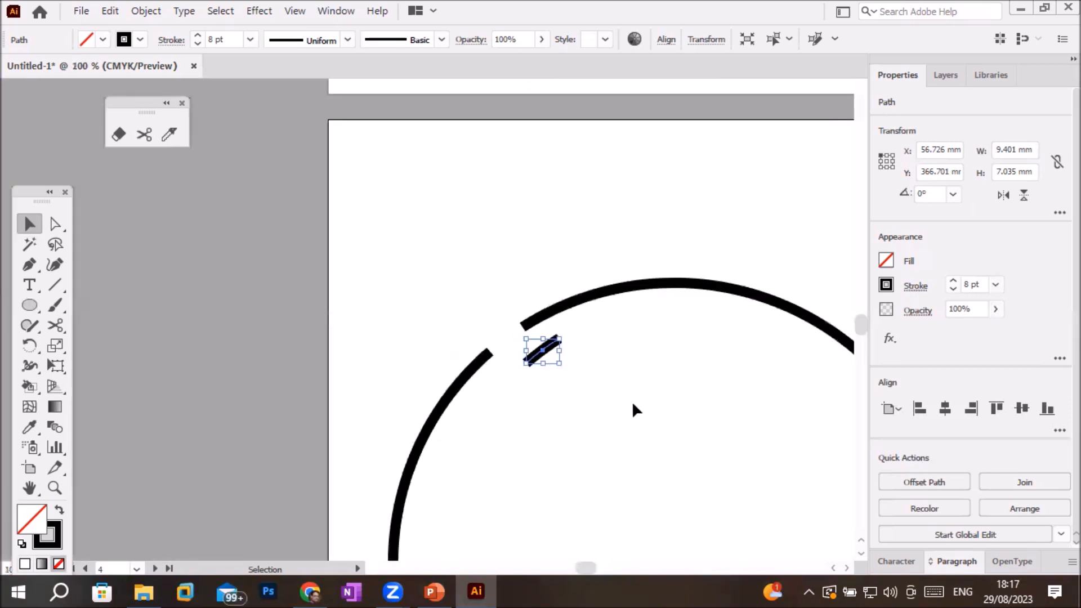
scroll(632, 401, "down", 2)
left_click_drag(729, 428, 540, 296)
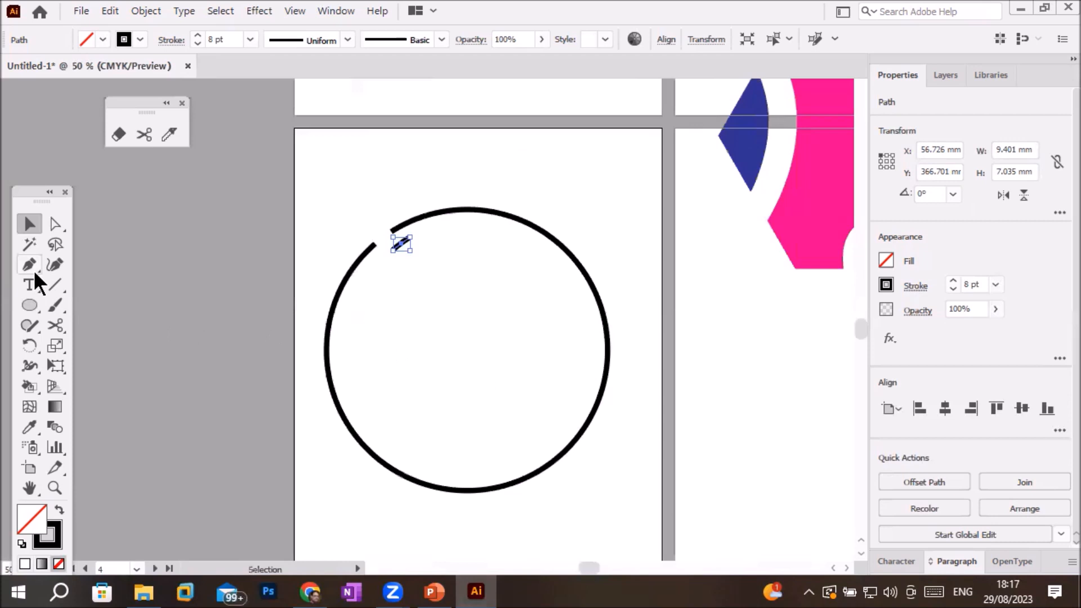
left_click(56, 326)
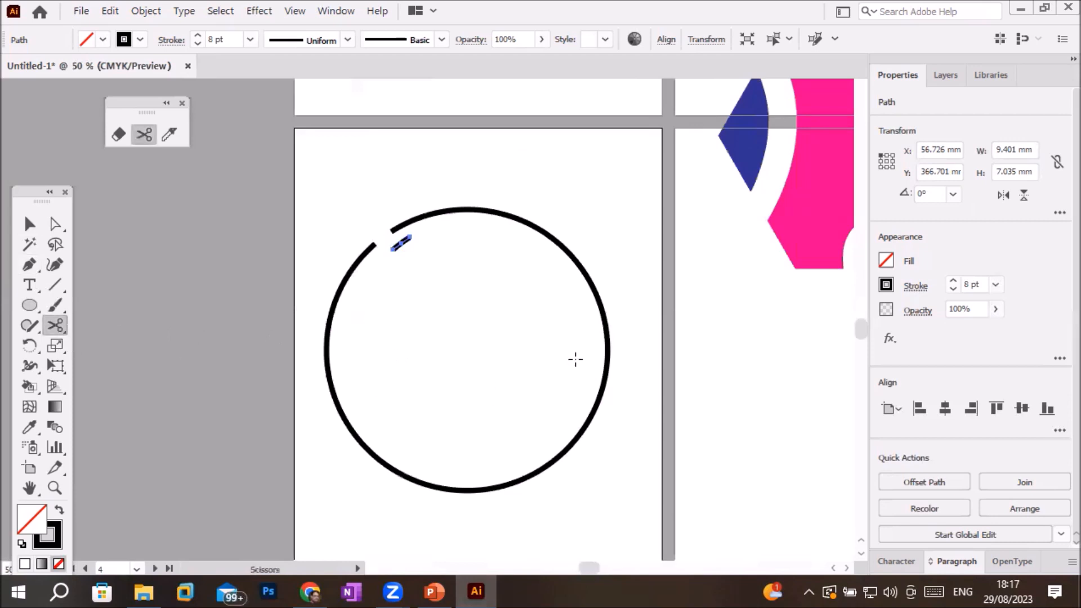
scroll(574, 359, "up", 5)
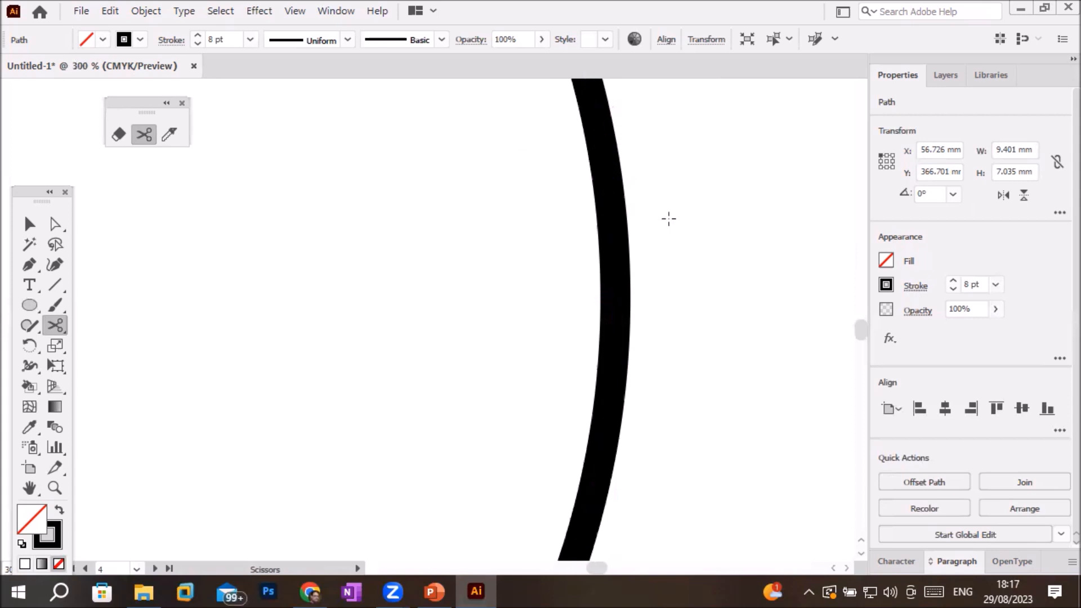
scroll(668, 219, "down", 3)
scroll(532, 201, "down", 2)
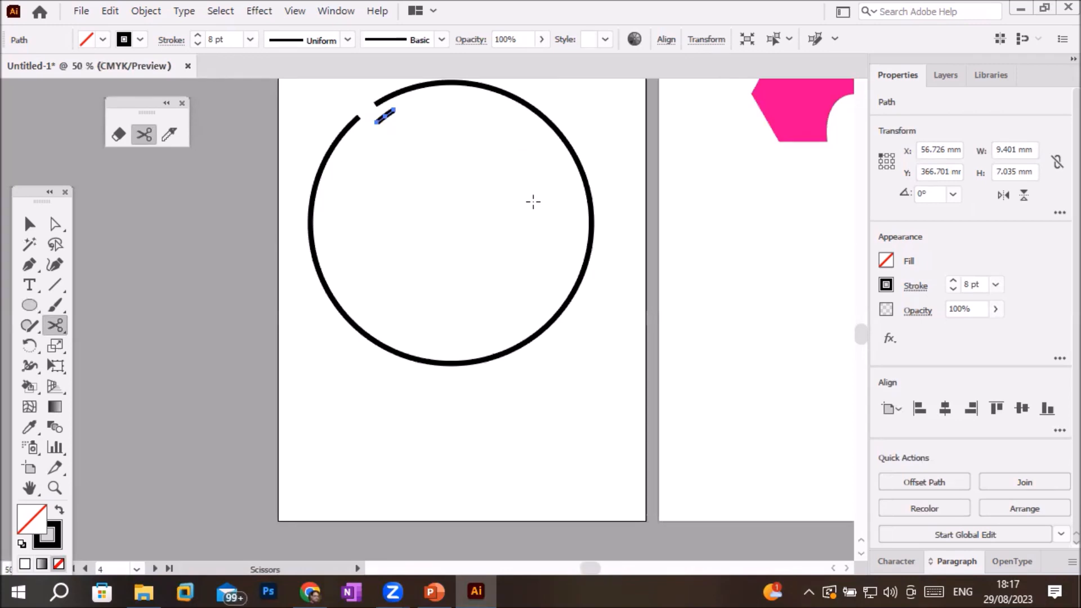
left_click(55, 225)
left_click(589, 285)
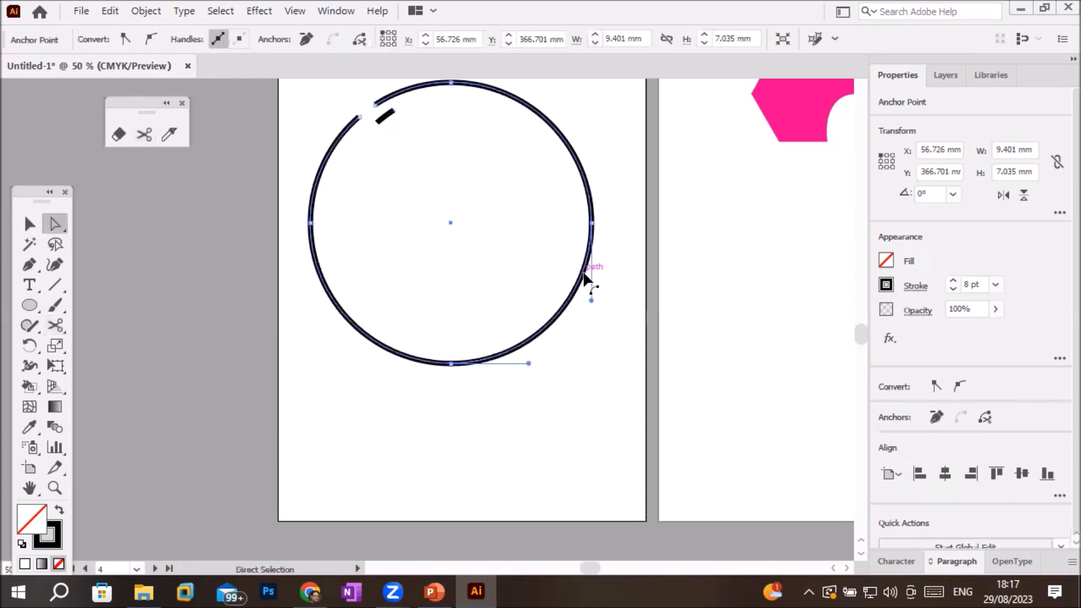
scroll(598, 213, "up", 3)
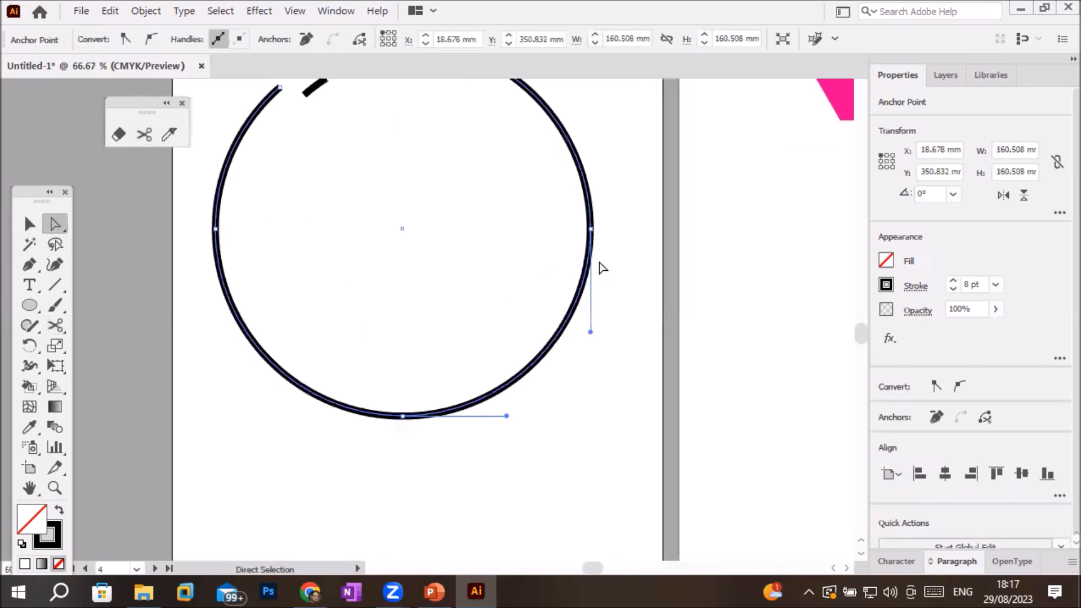
scroll(570, 176, "up", 5)
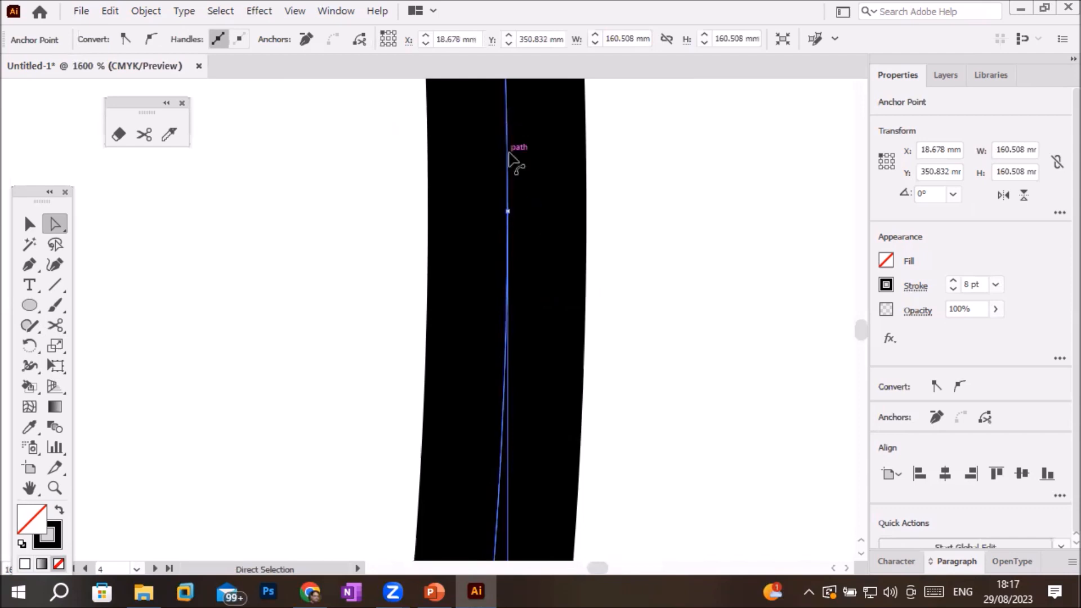
left_click(54, 324)
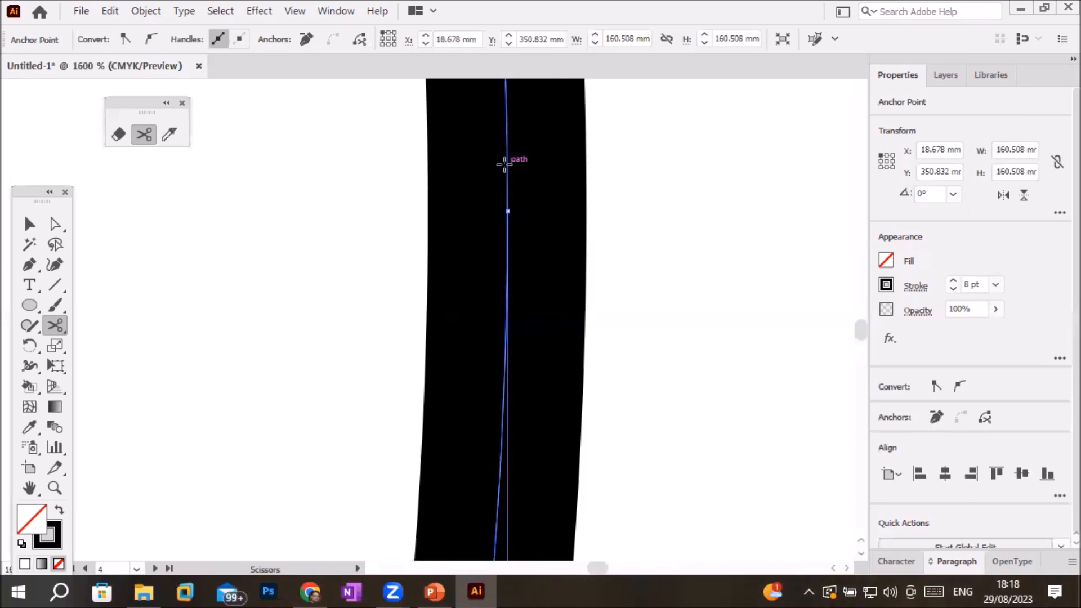
left_click(507, 211)
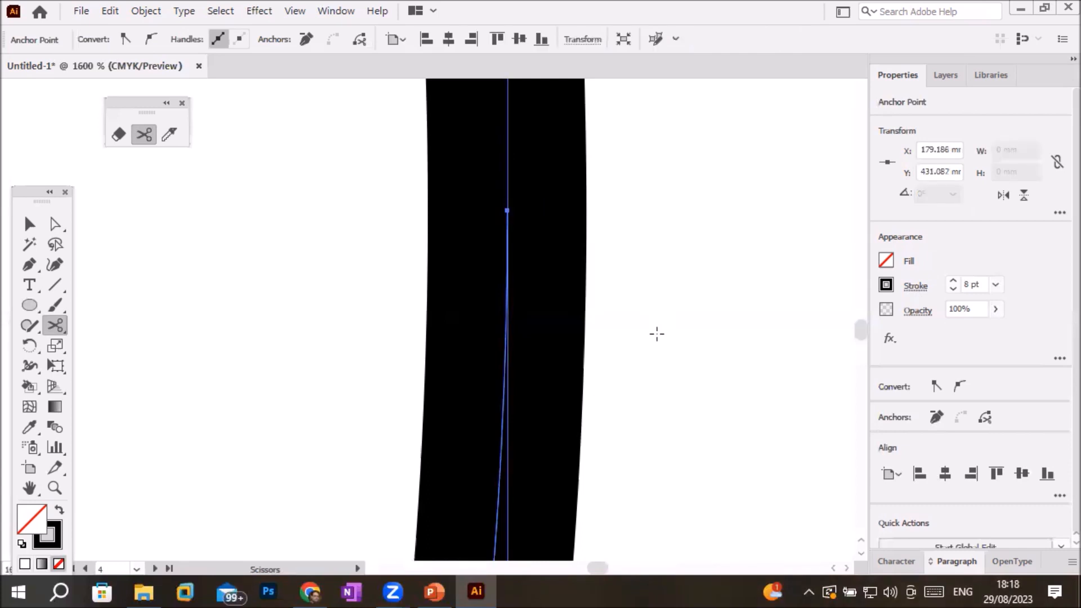
Pull the lower arc's cut end about 4 mm outward to the right with the Direct Selection tool
scroll(657, 334, "down", 2)
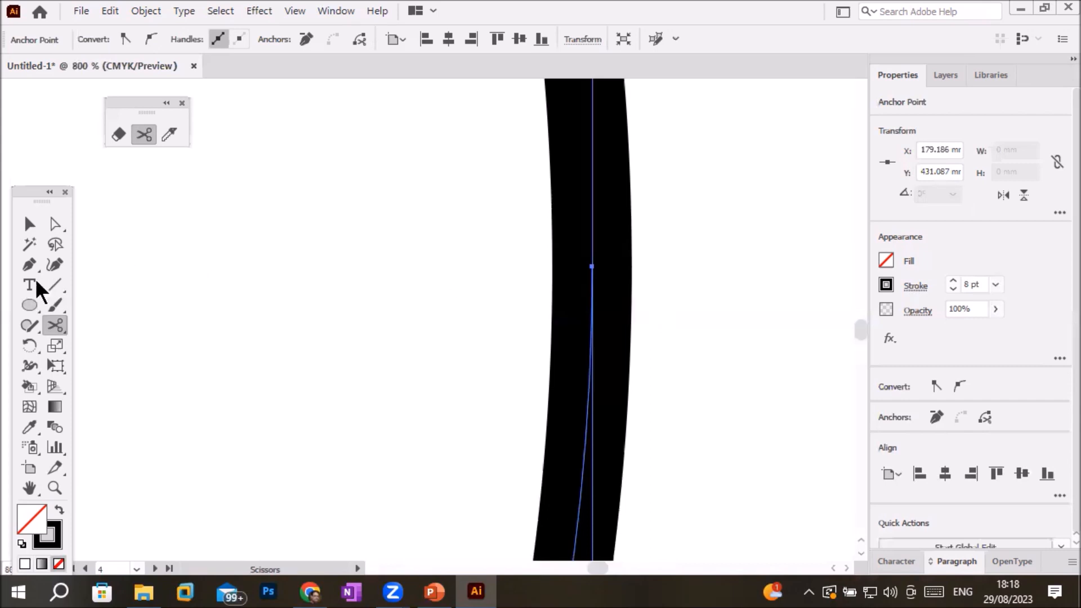
left_click(58, 227)
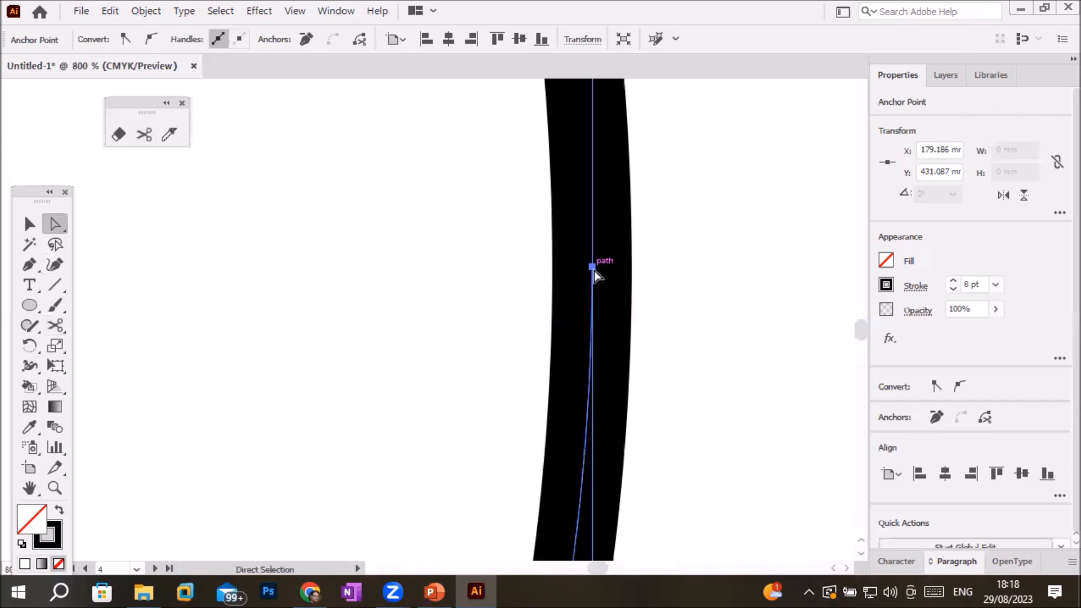
left_click_drag(593, 271, 702, 275)
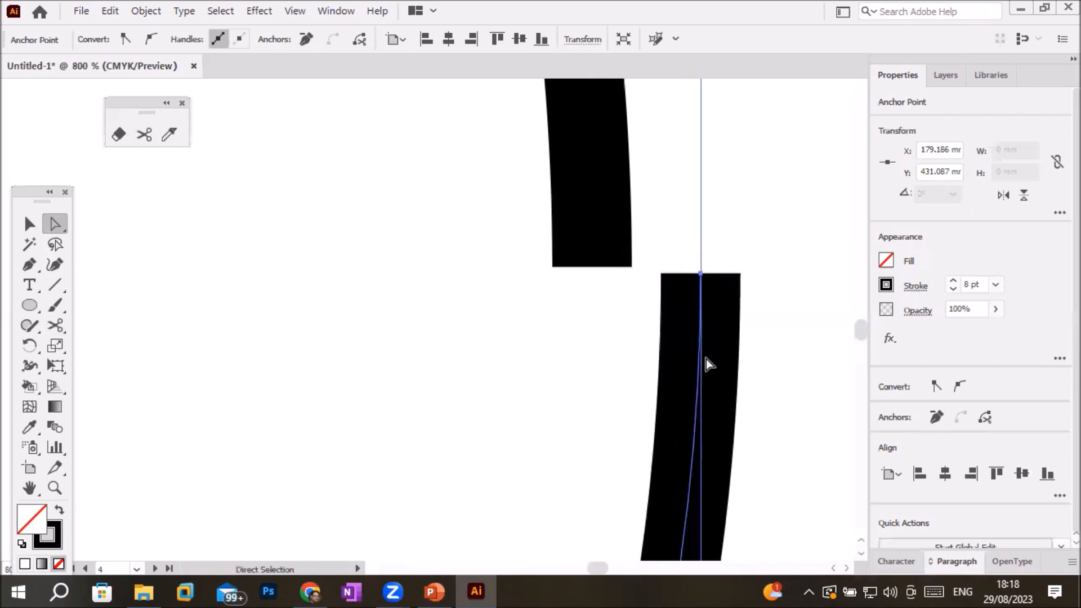
scroll(537, 360, "down", 7)
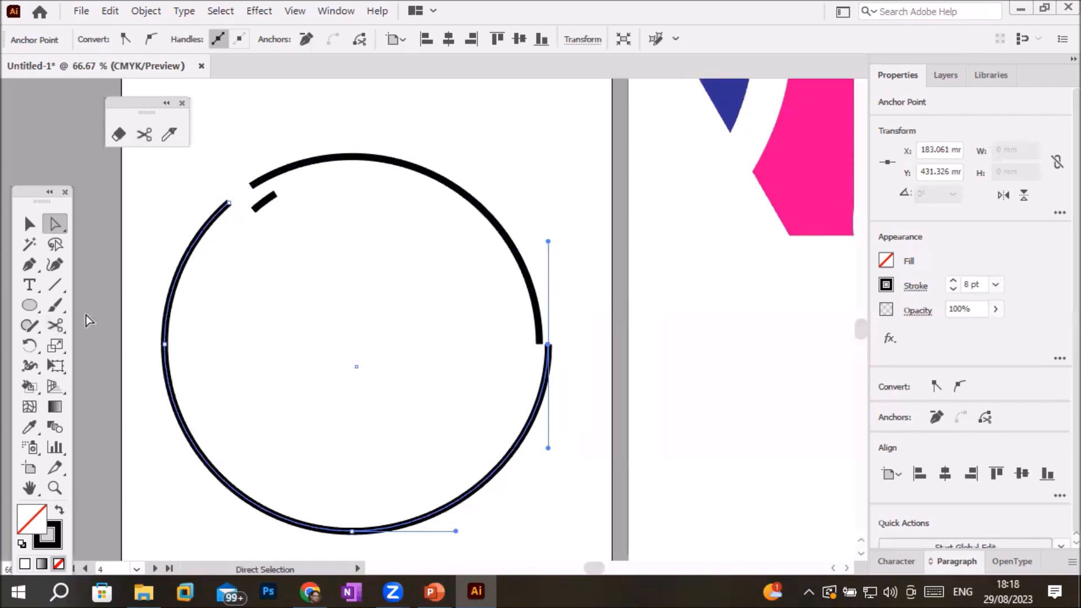
Cut the circle's upper-right arc at two points with the Scissors tool
left_click(59, 322)
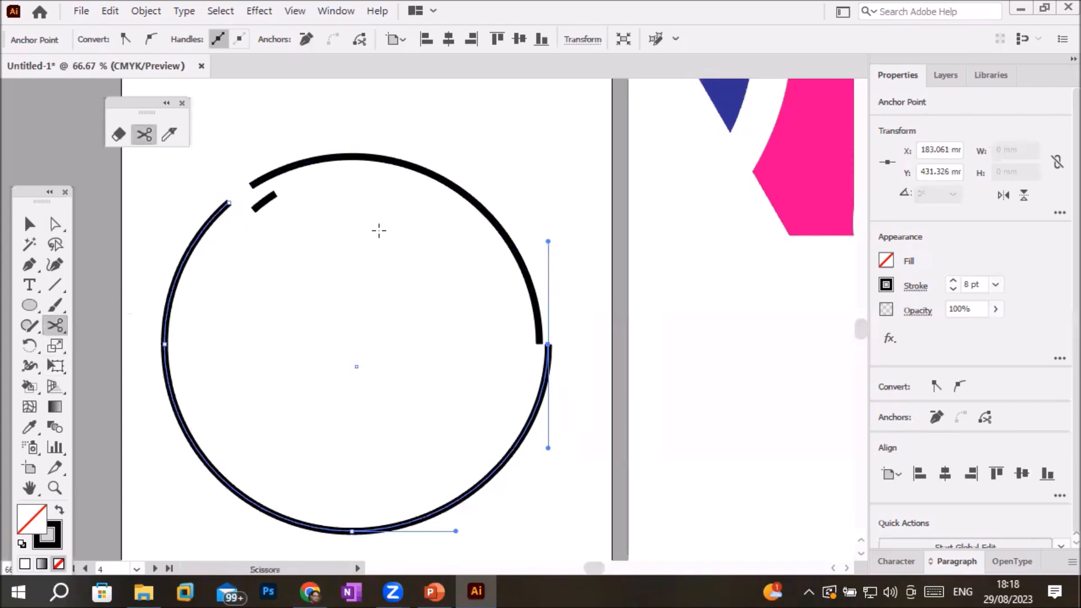
left_click(404, 164)
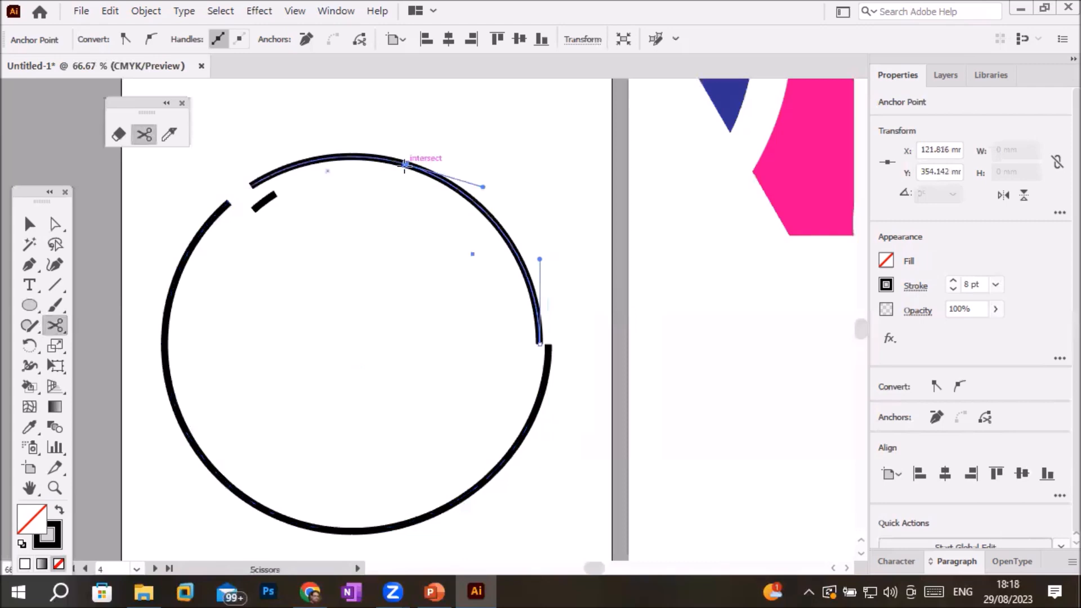
left_click(495, 224)
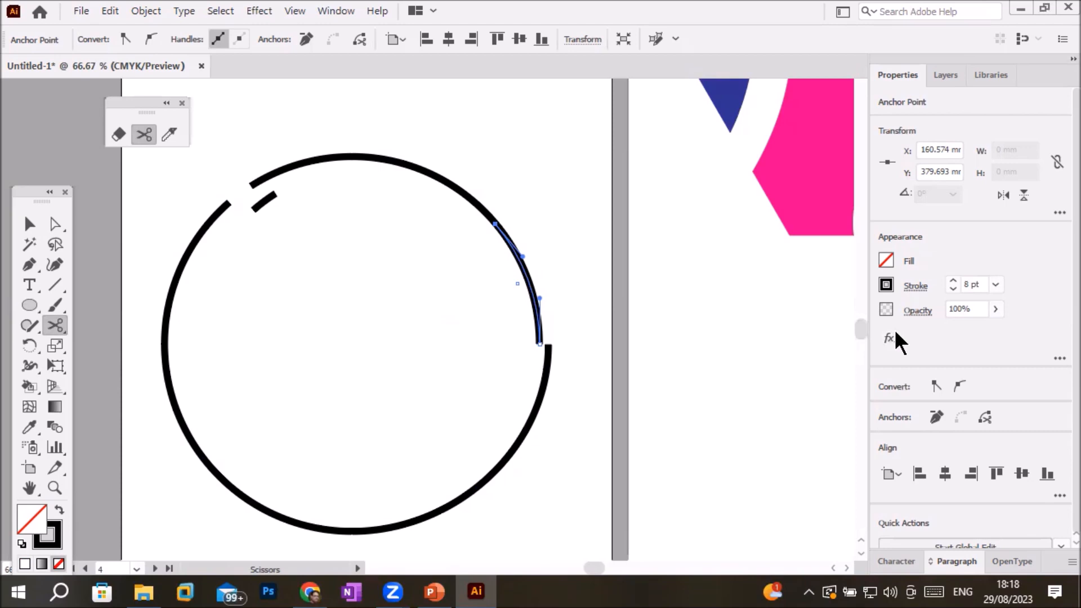
Draw a horizontal line about 106 mm long above the circle
left_click(1058, 359)
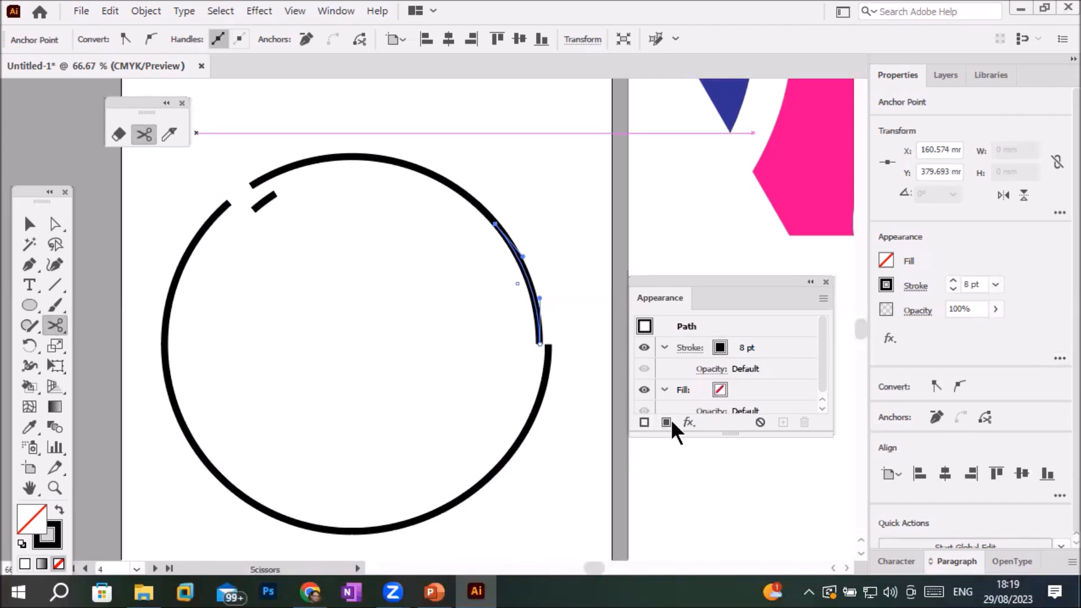
left_click(825, 282)
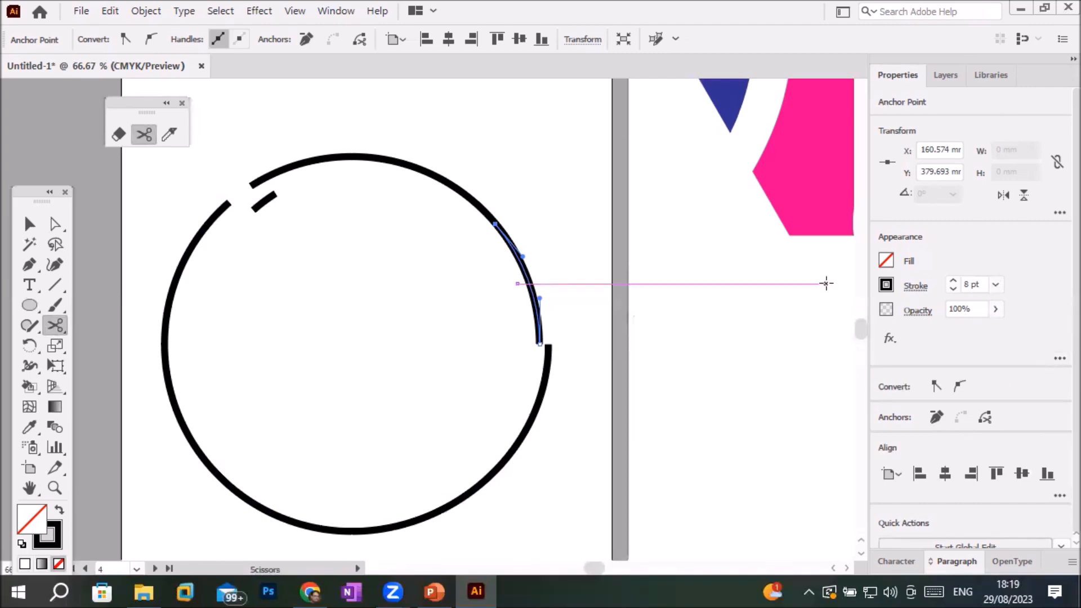
left_click(56, 284)
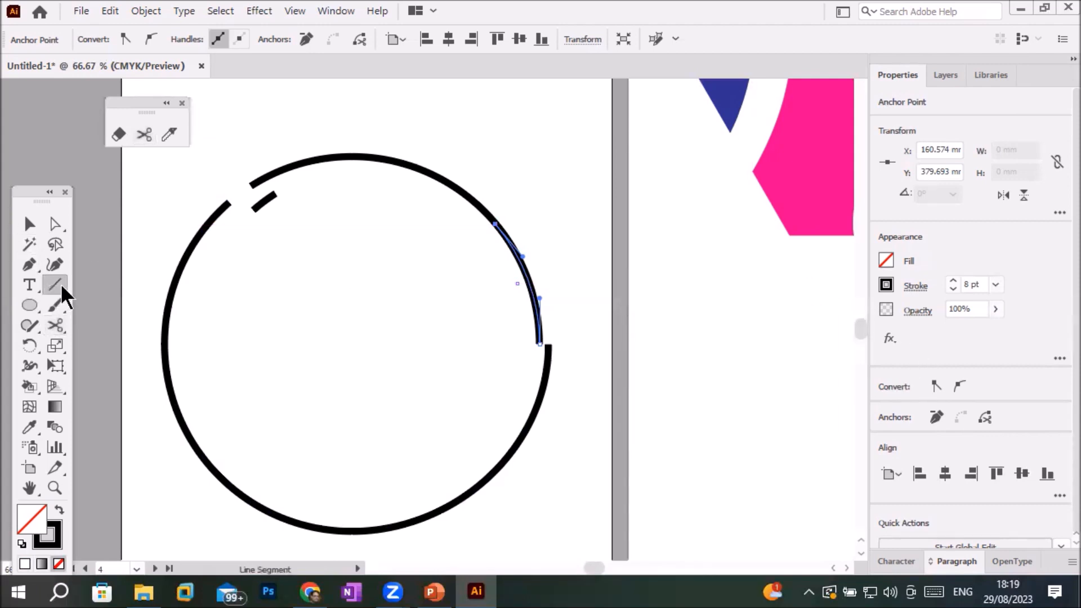
left_click_drag(262, 118, 510, 118)
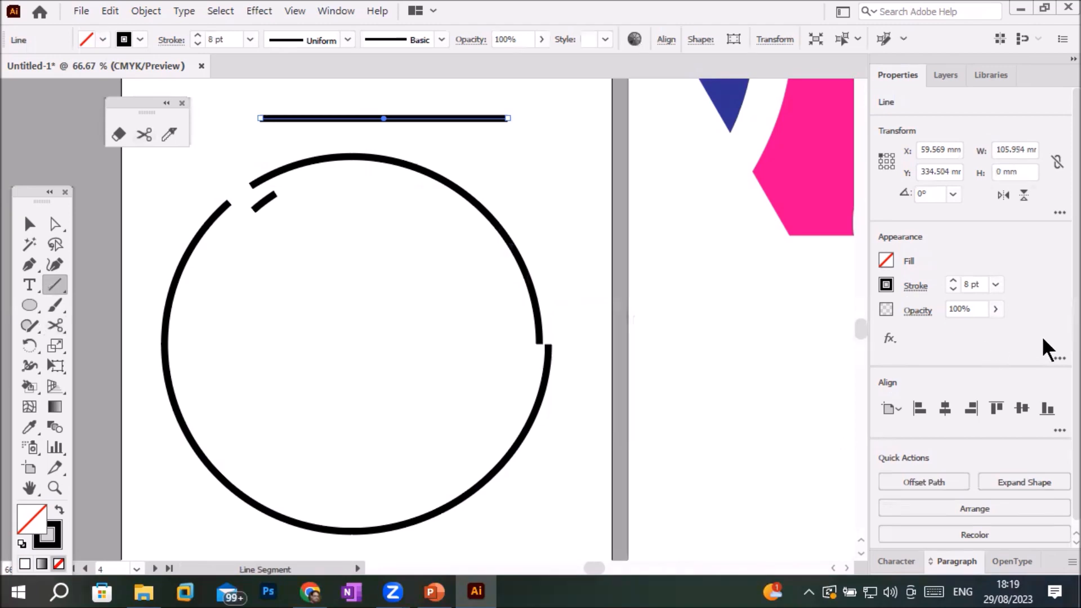
Give the line a curved arrowhead at its right end and the asterisk-shaped Arrow 39 at its left end
left_click(914, 286)
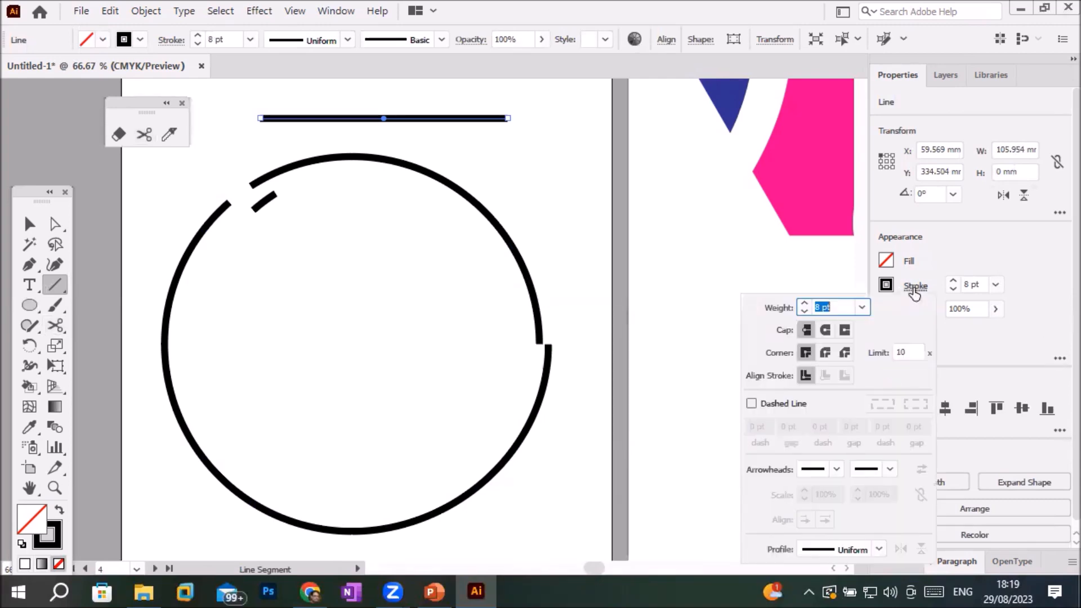
left_click(890, 469)
key("Escape")
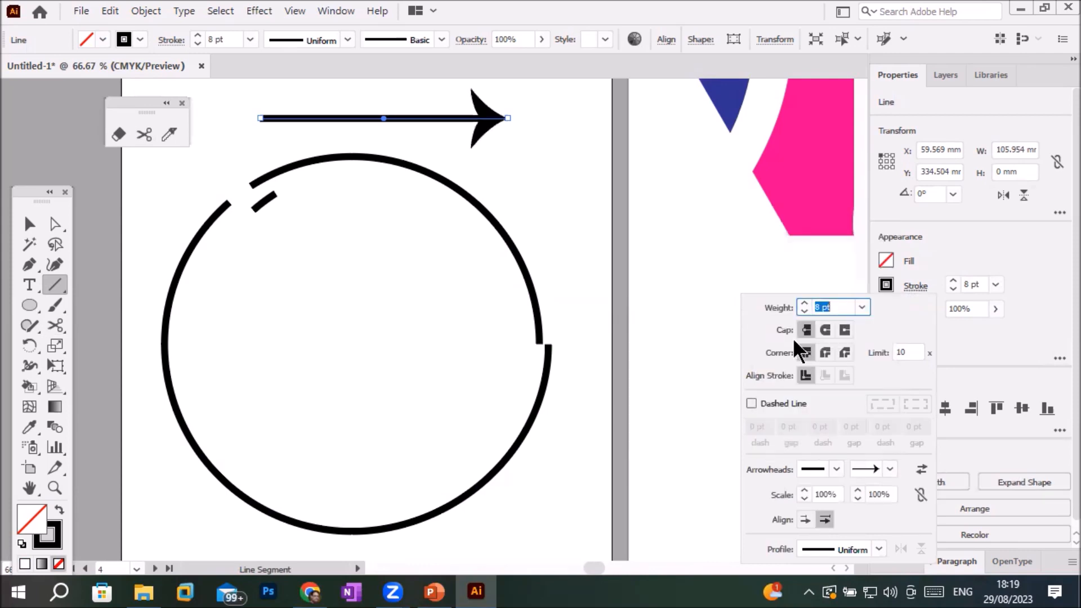
left_click(836, 469)
left_click_drag(835, 254, 826, 438)
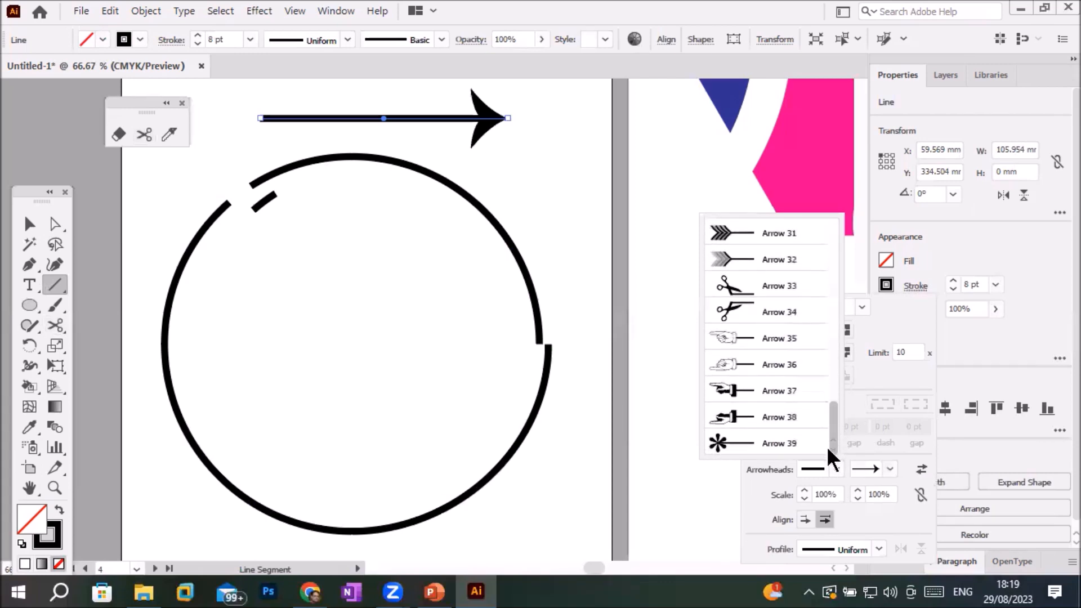
left_click(748, 443)
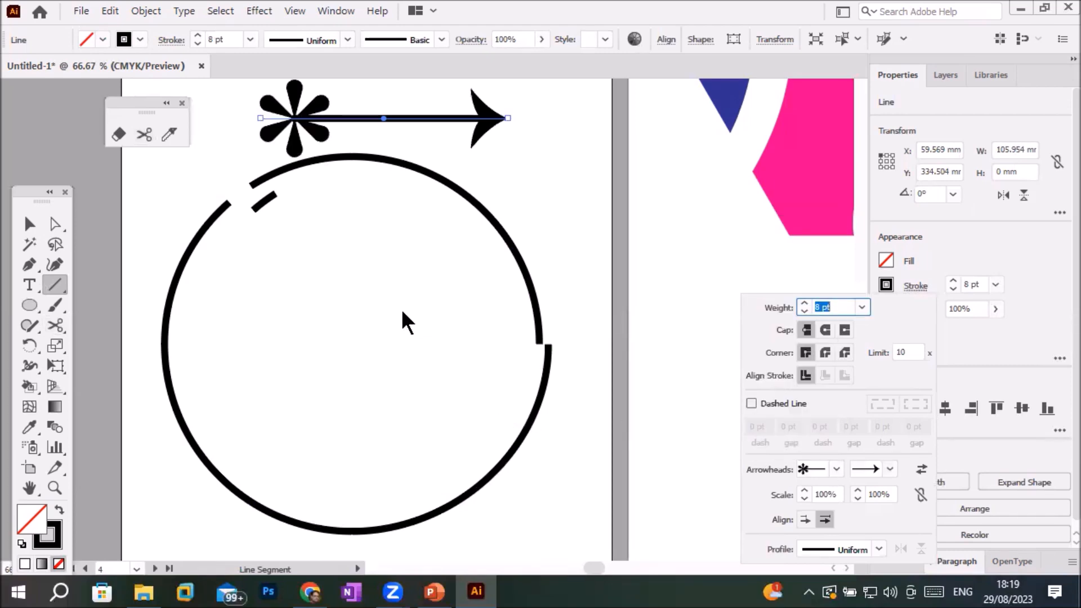
Stretch the arrow diagonally across the circle, about 123 by 159 mm, and cut it at three points with the Scissors tool
left_click(53, 216)
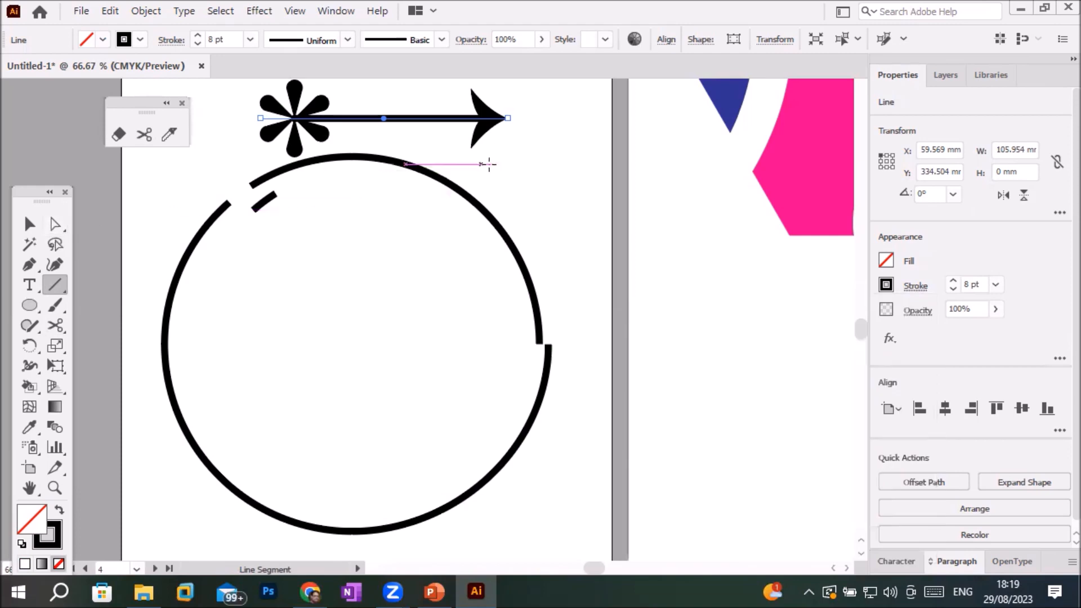
left_click_drag(505, 116, 549, 489)
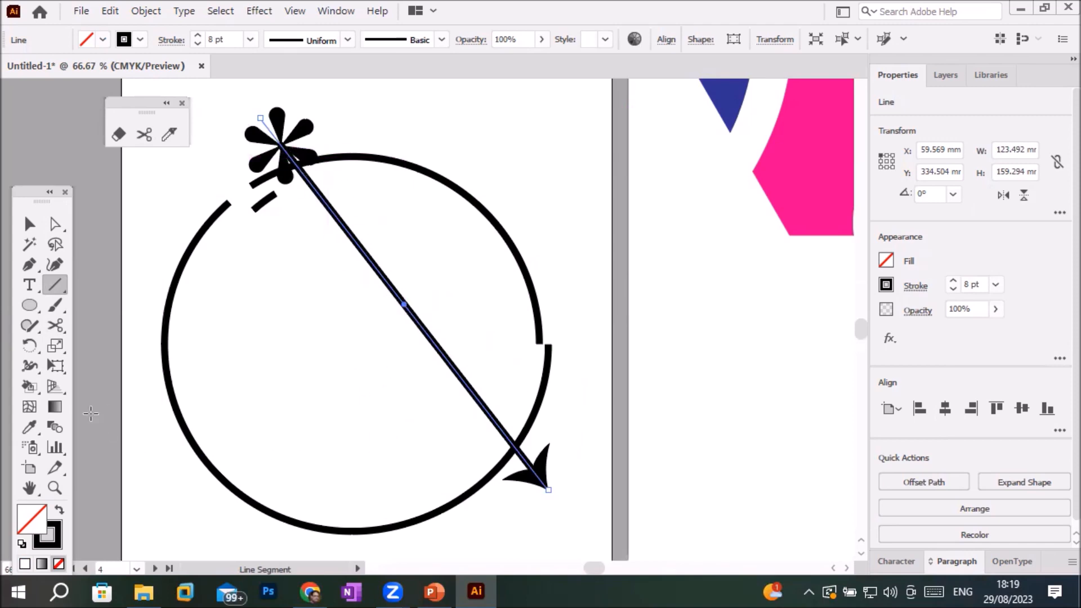
left_click(54, 323)
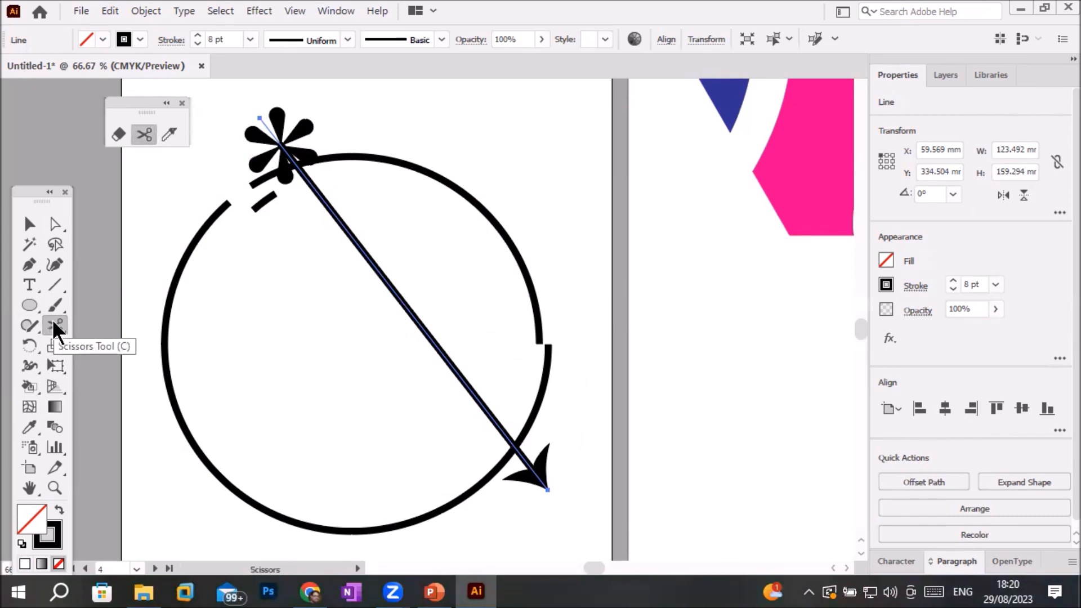
left_click(395, 292)
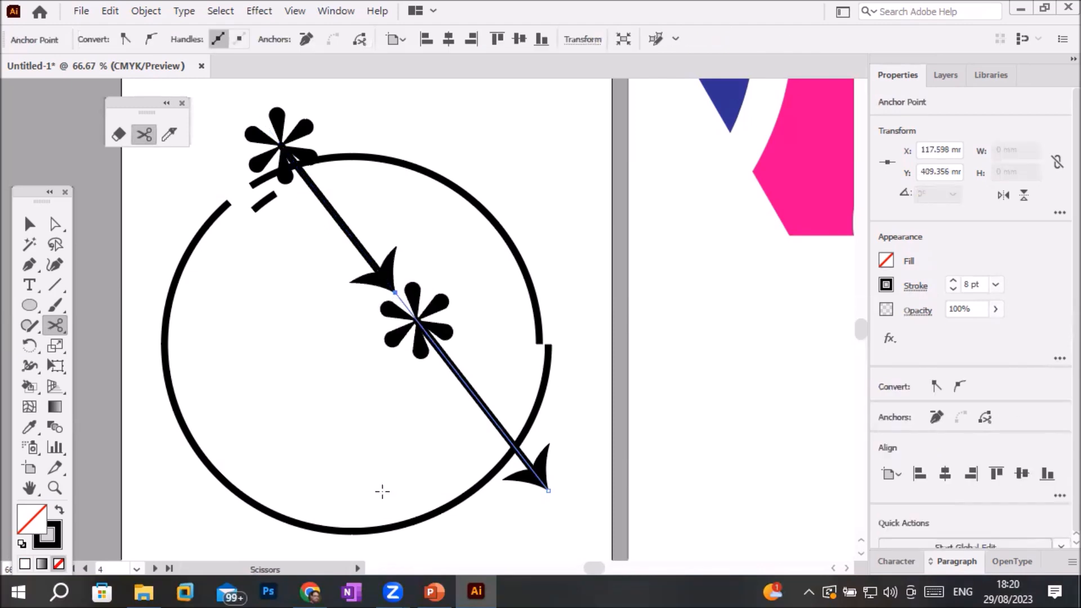
left_click(476, 397)
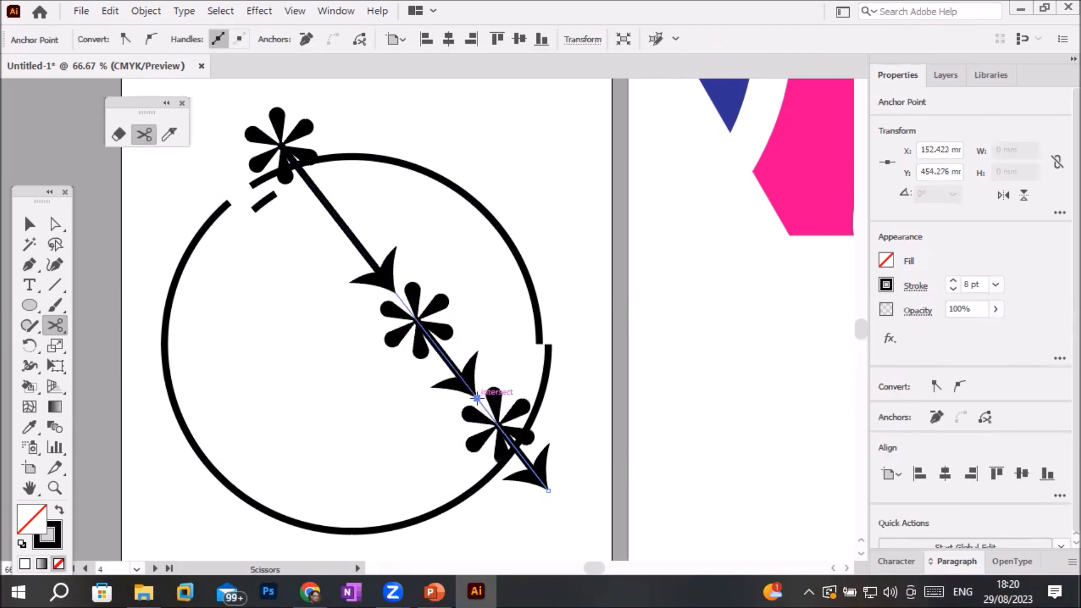
left_click(331, 210)
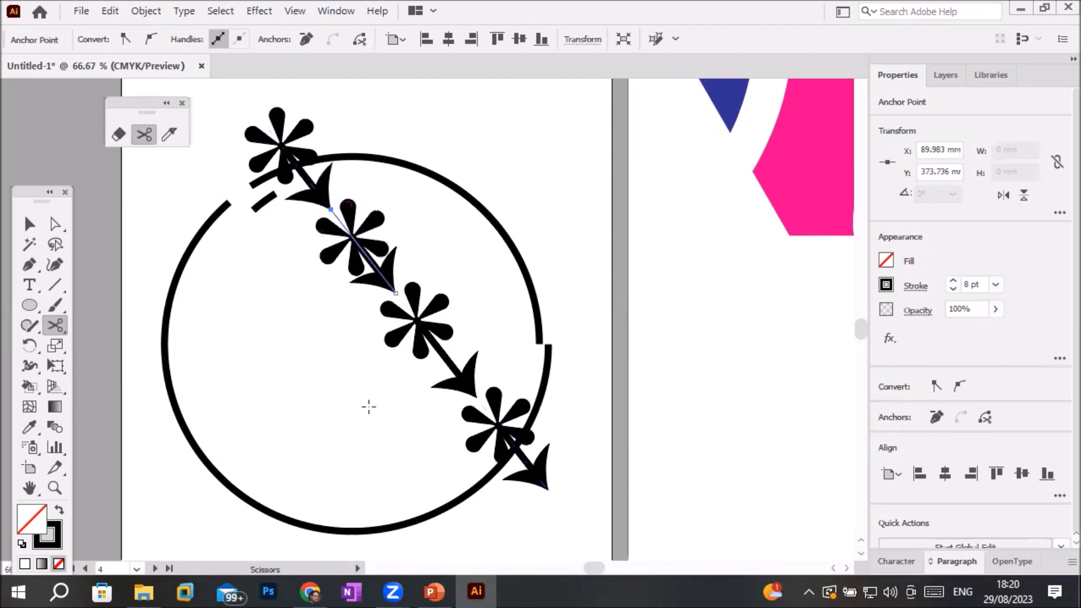
left_click(398, 471)
Delete all the circle and arrow pieces from the artboard below Mickey Mouse
scroll(438, 325, "down", 3)
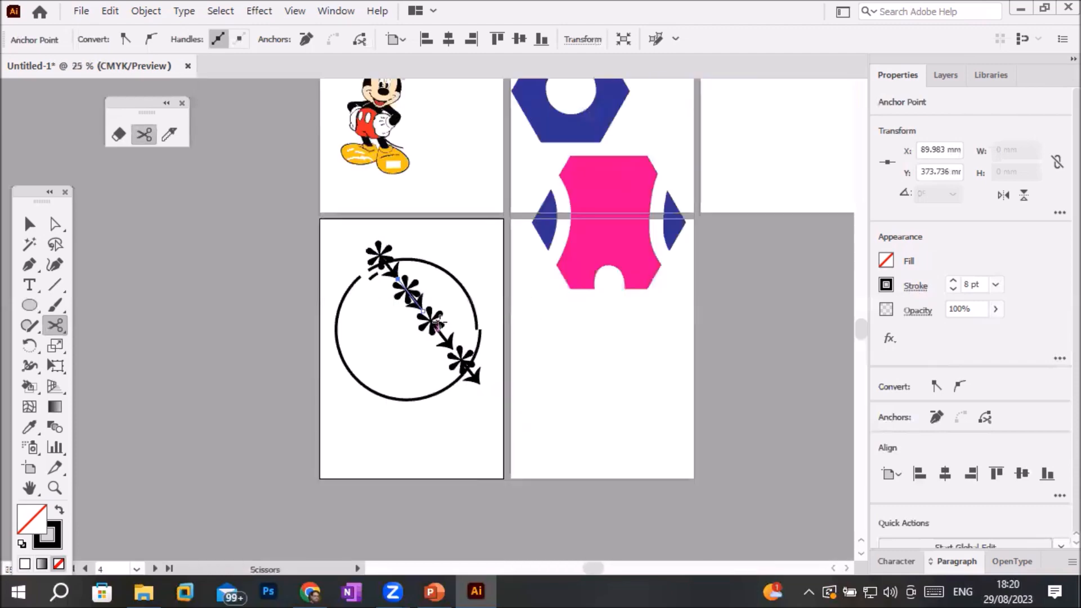
left_click(29, 225)
left_click_drag(298, 225, 498, 451)
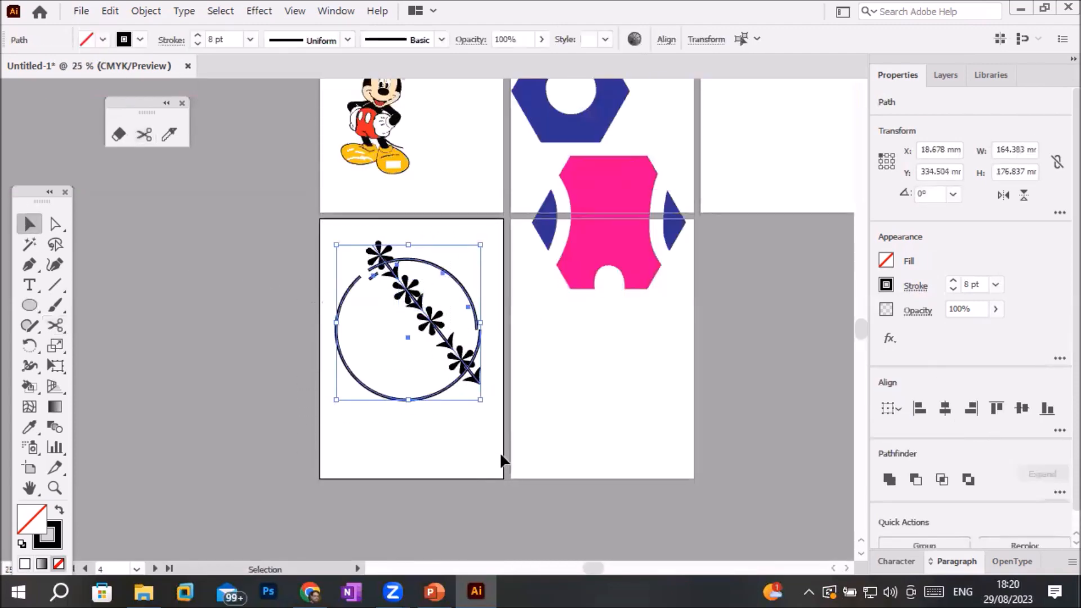
key("Delete")
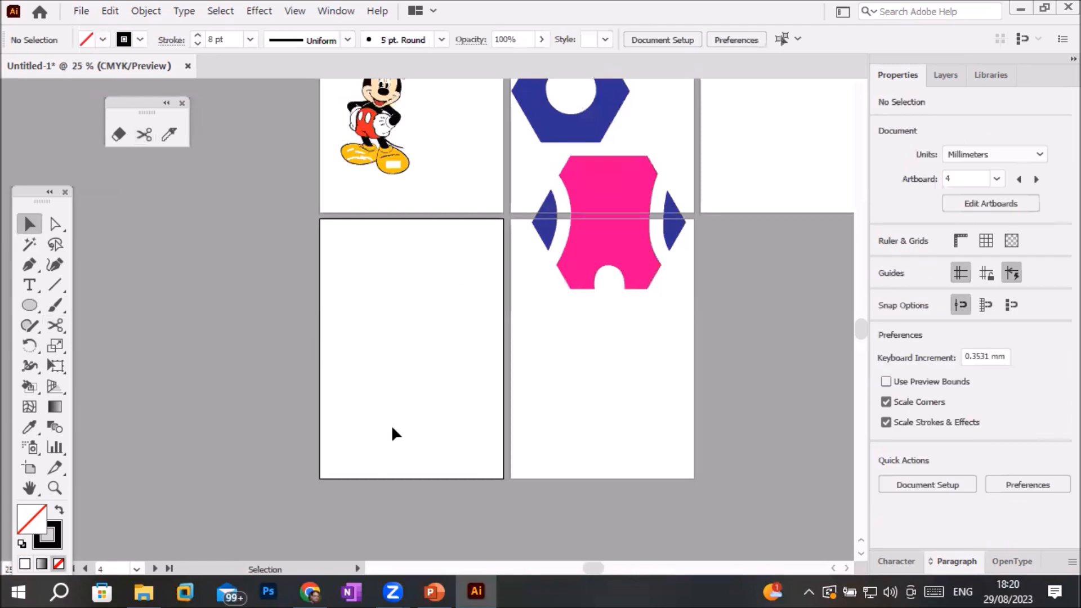
Draw a circle about 175 mm across on the empty artboard below Mickey Mouse and move it slightly up and left to centre it
left_click(27, 305)
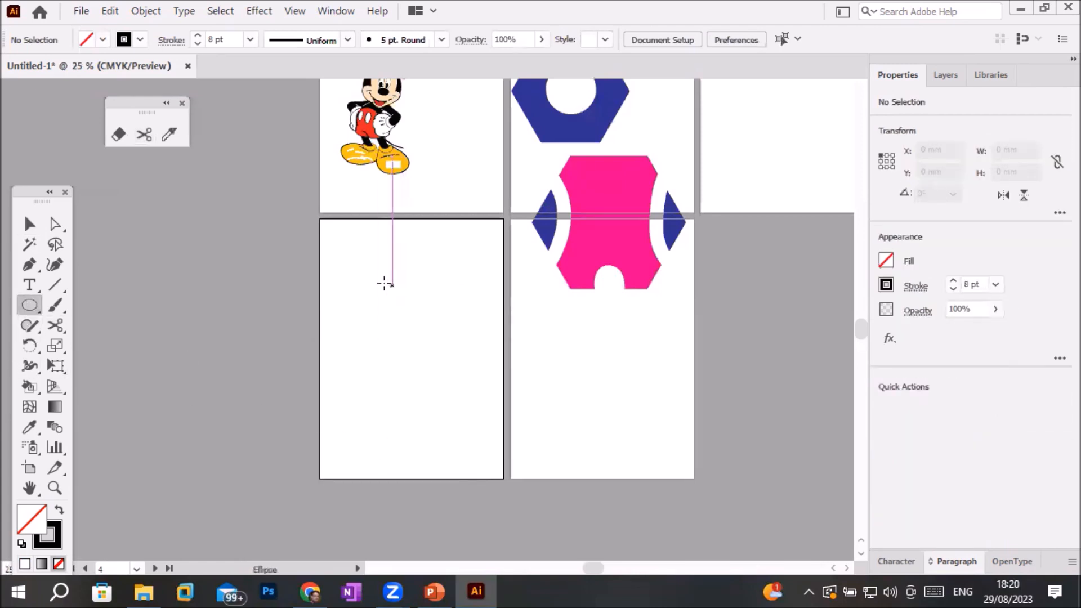
mouse_move(348, 276)
left_mouse_down()
mouse_move(412, 406)
mouse_move(450, 432)
mouse_move(478, 429)
left_mouse_up()
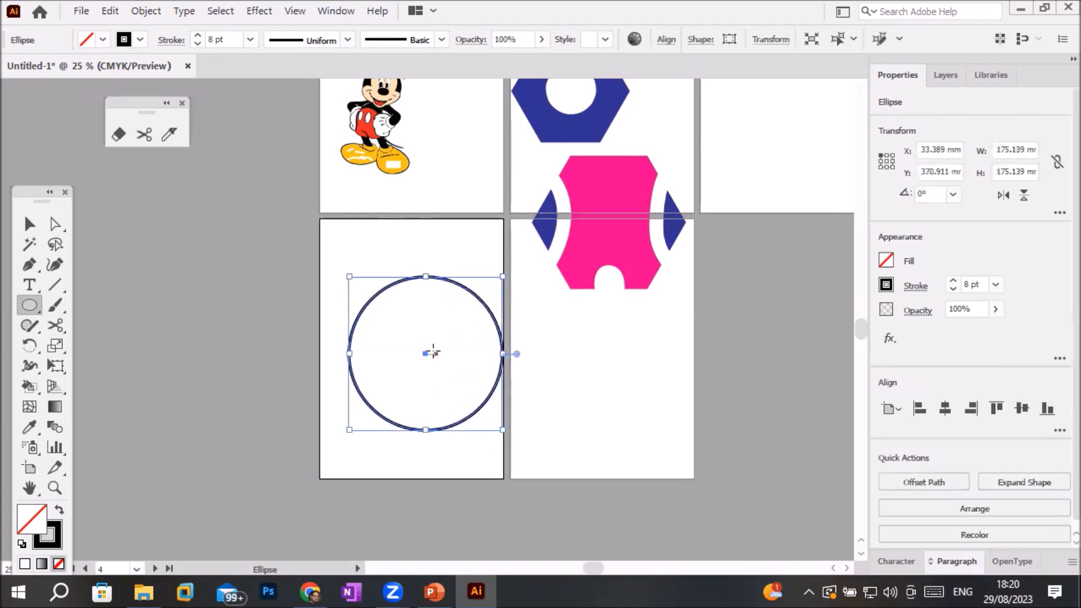
left_click(31, 224)
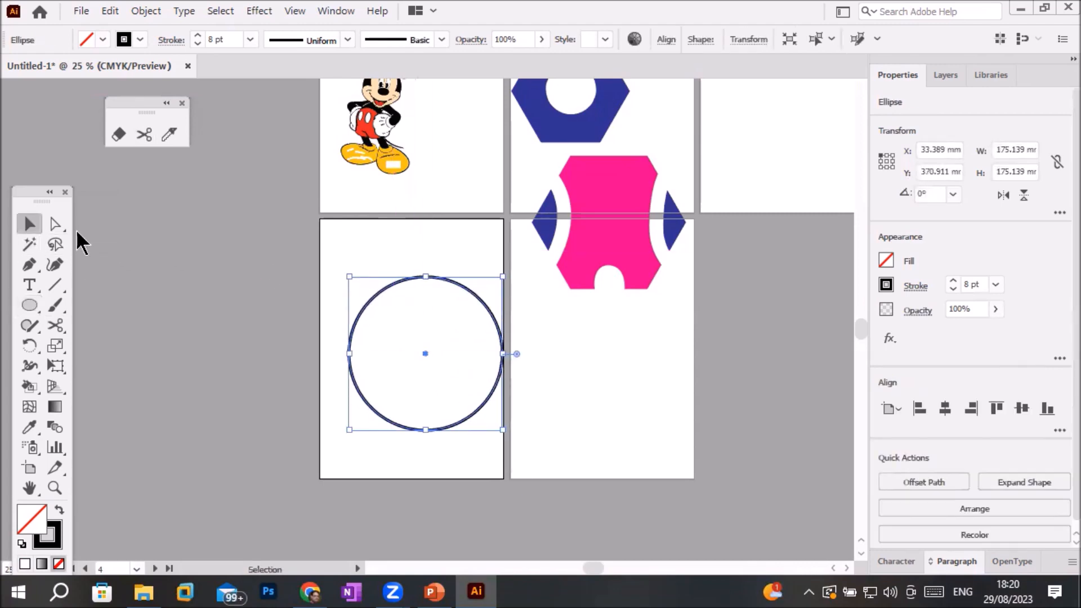
left_click(384, 303)
mouse_move(375, 295)
left_mouse_down()
mouse_move(358, 297)
mouse_move(365, 290)
left_mouse_up()
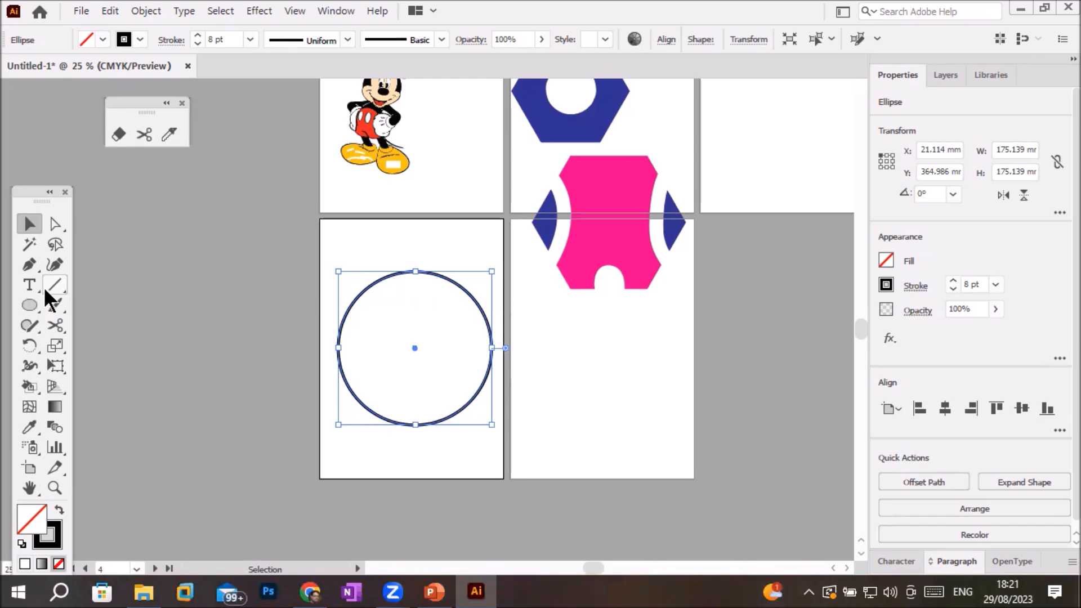
Give the end of the circle's stroke the Arrow 15 arrowhead
left_click(910, 289)
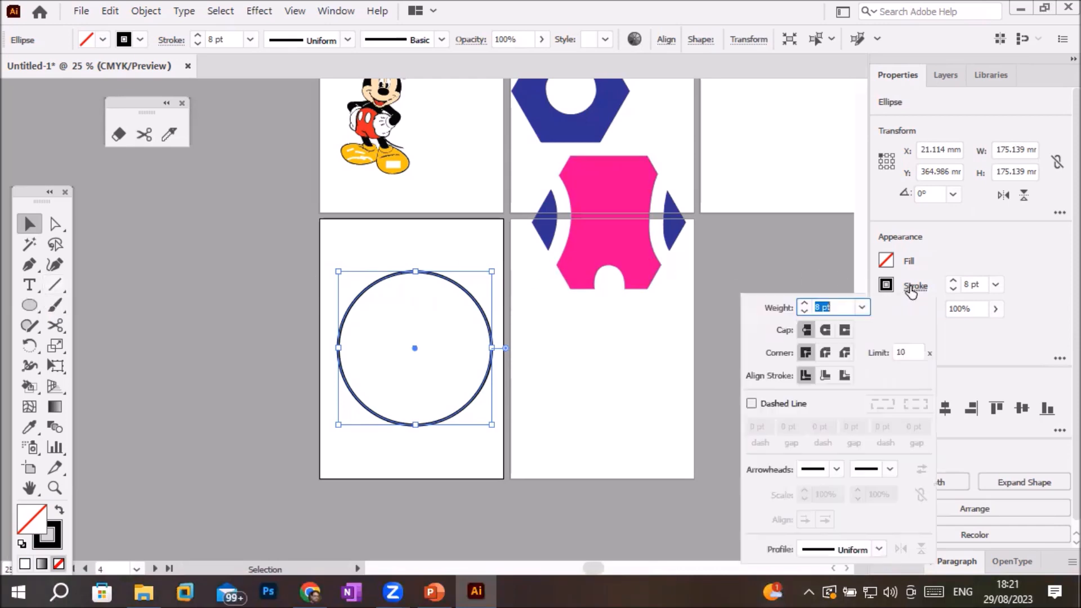
left_click(886, 470)
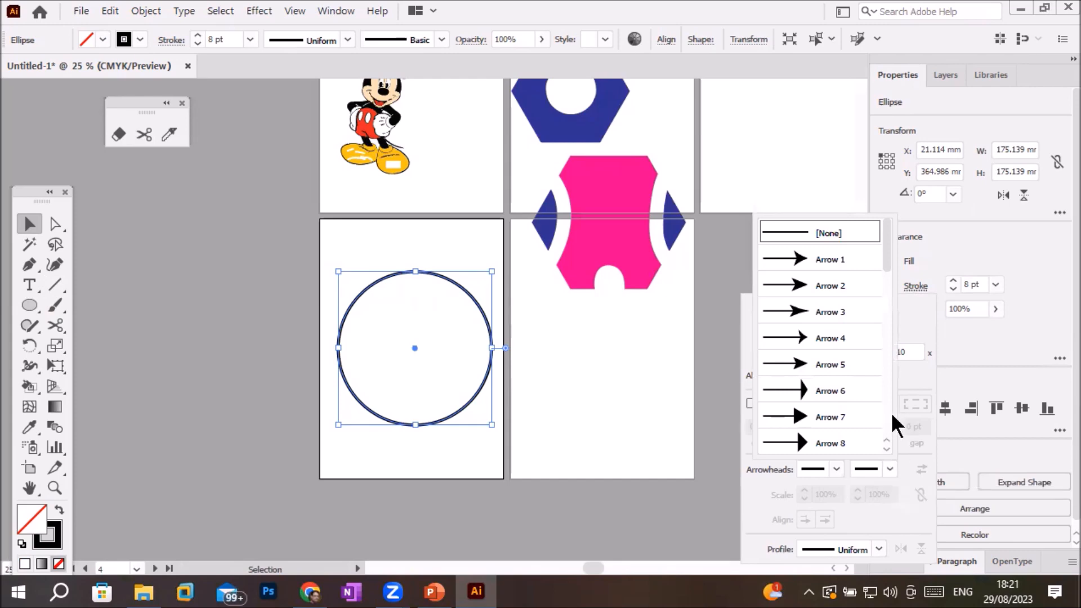
scroll(887, 412, "down", 3)
scroll(887, 412, "down", 6)
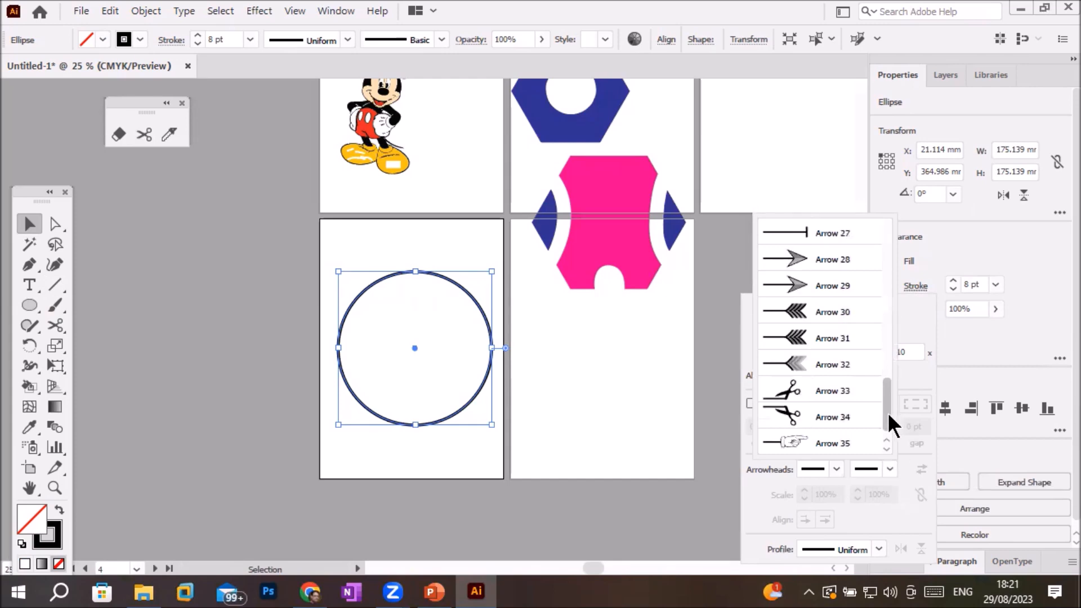
left_click_drag(887, 412, 883, 336)
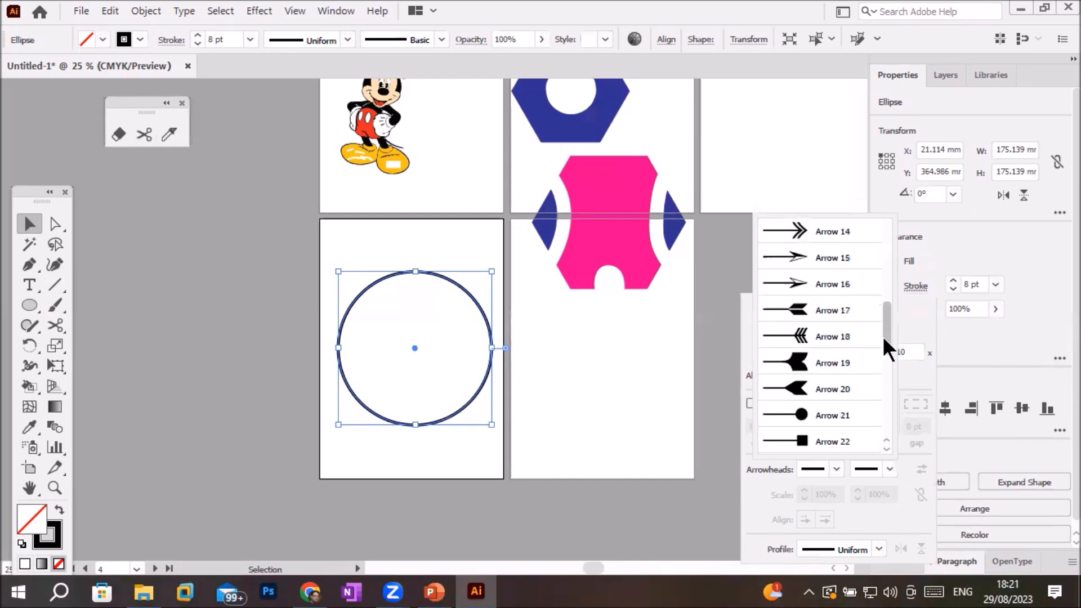
left_click(827, 256)
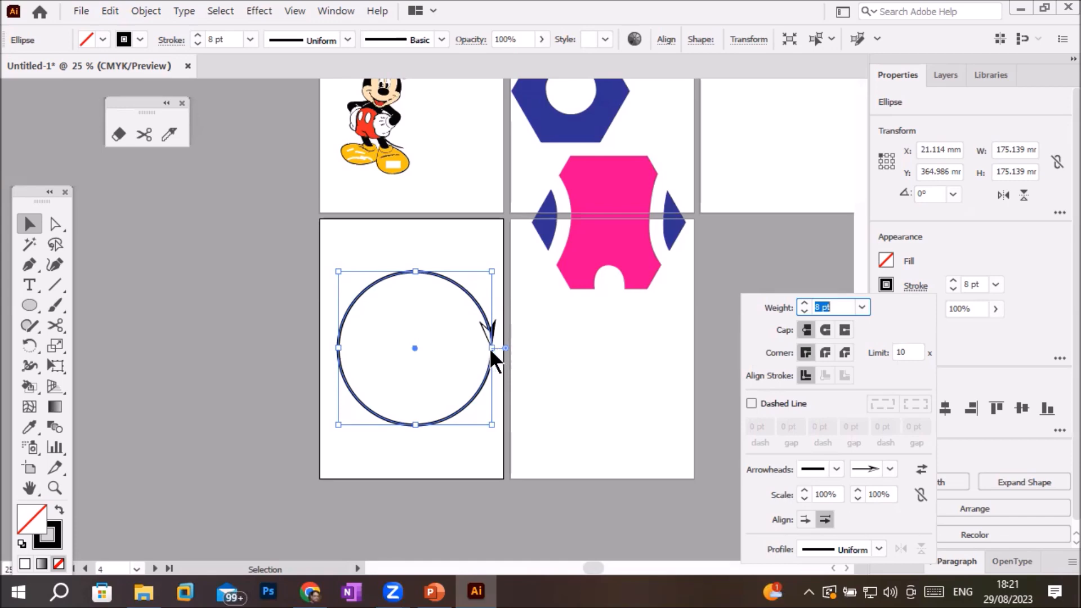
Give the start of the circle's stroke the hollow-circle Arrow 24 arrowhead
left_click(836, 468)
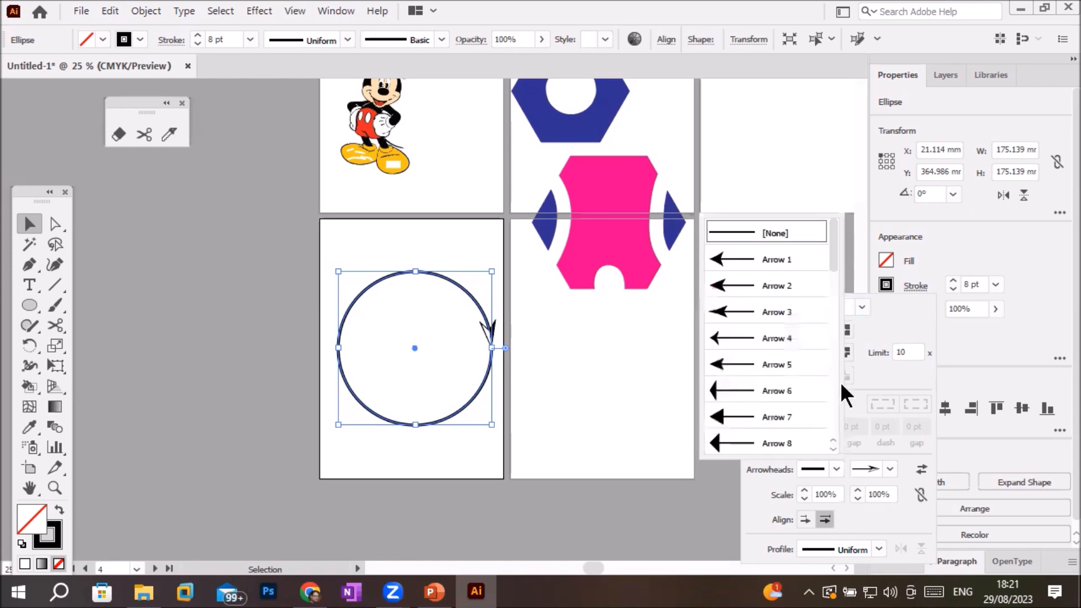
left_click_drag(835, 262, 834, 375)
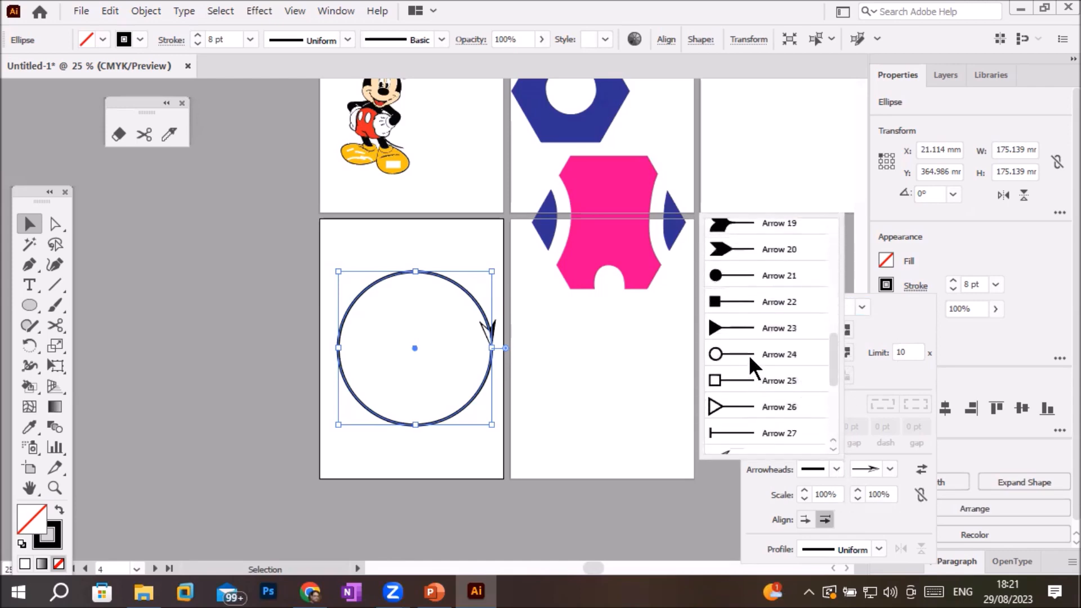
left_click(748, 355)
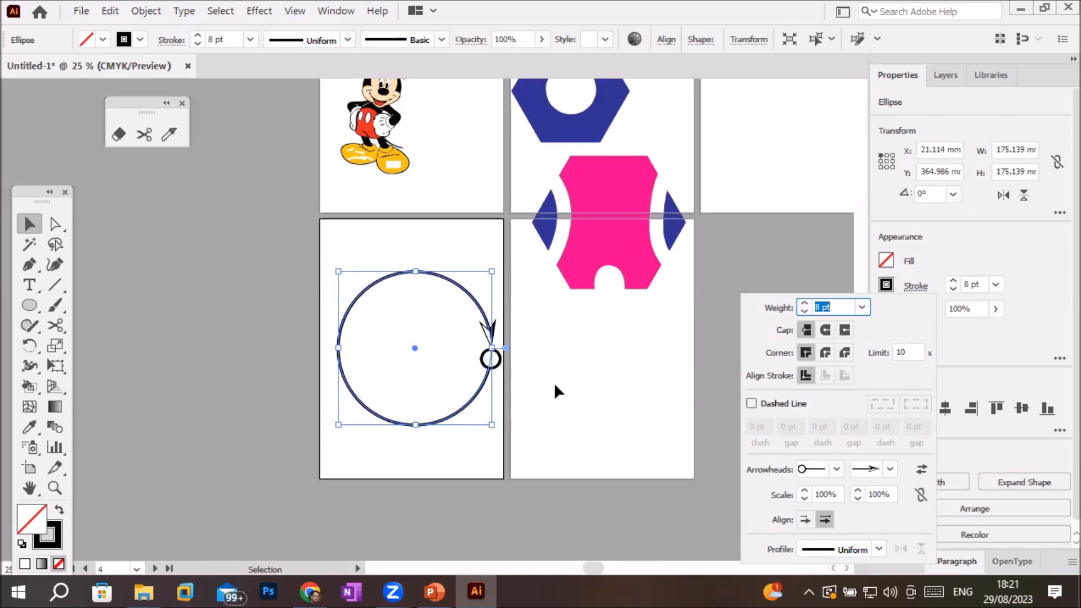
Cut the circle into four arcs with the Scissors tool at its top, left, bottom and right points
scroll(547, 360, "up", 2)
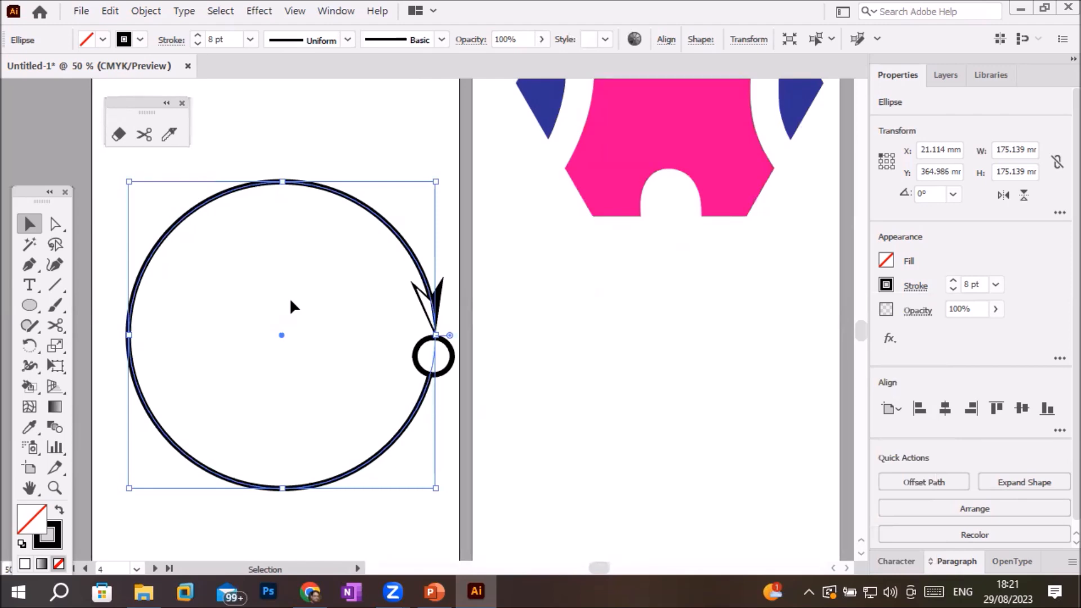
left_click(54, 324)
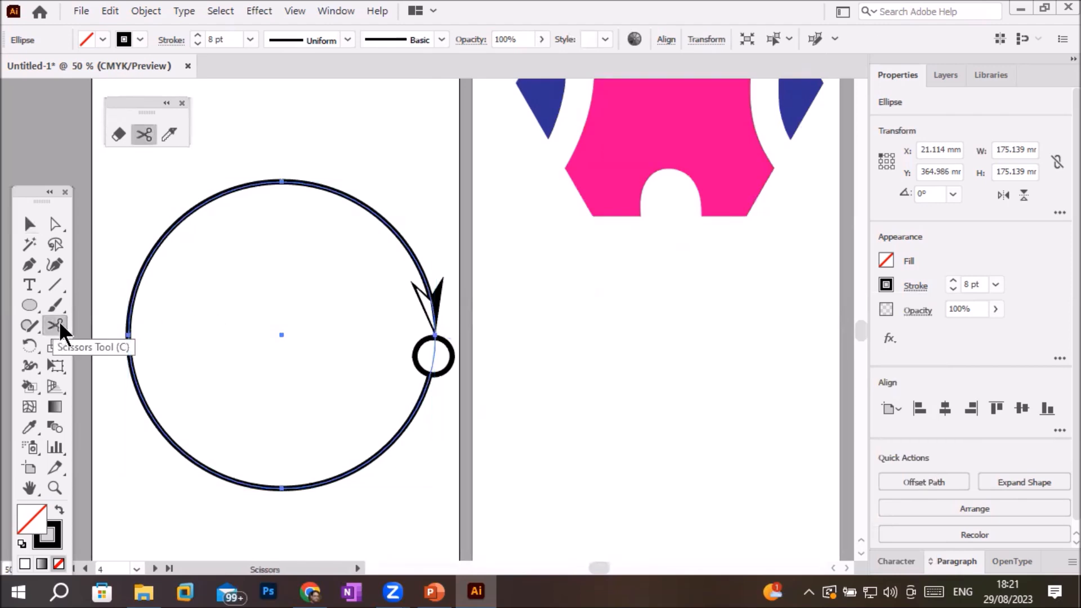
left_click(281, 181)
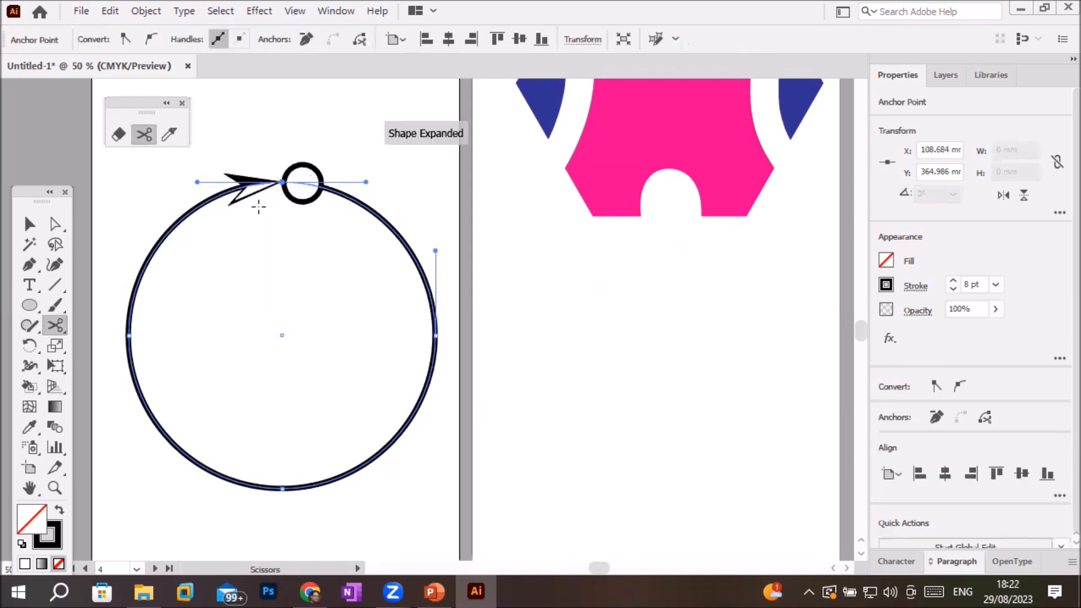
left_click(129, 336)
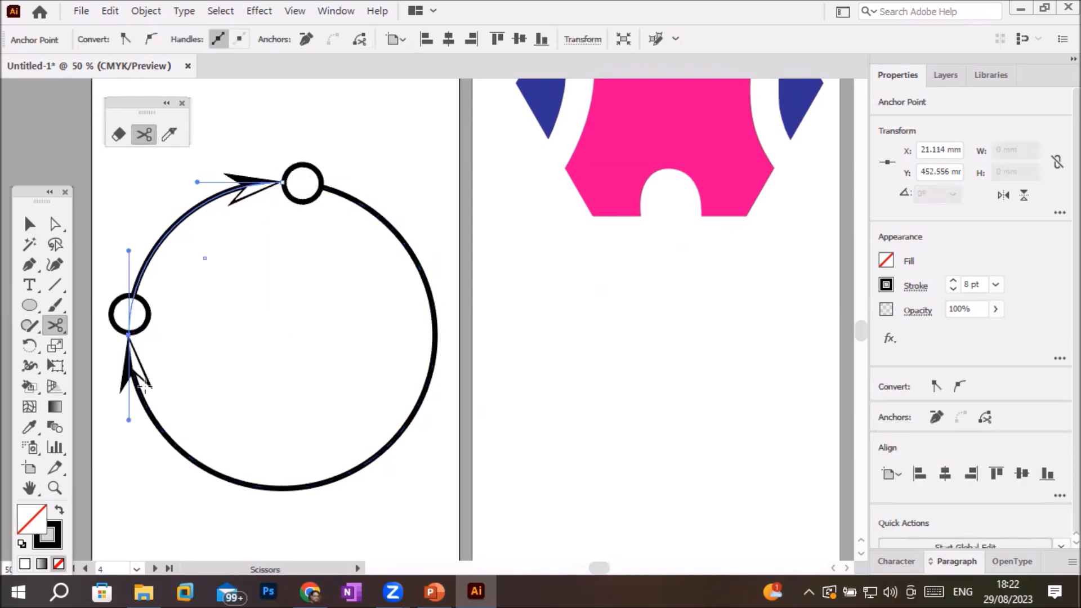
left_click(274, 487)
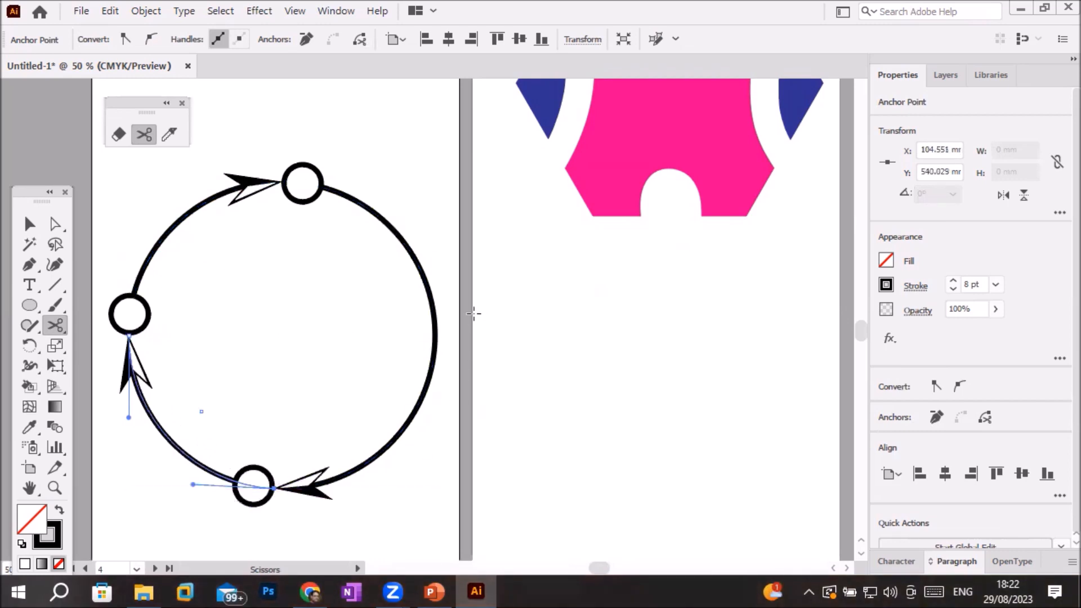
left_click(435, 334)
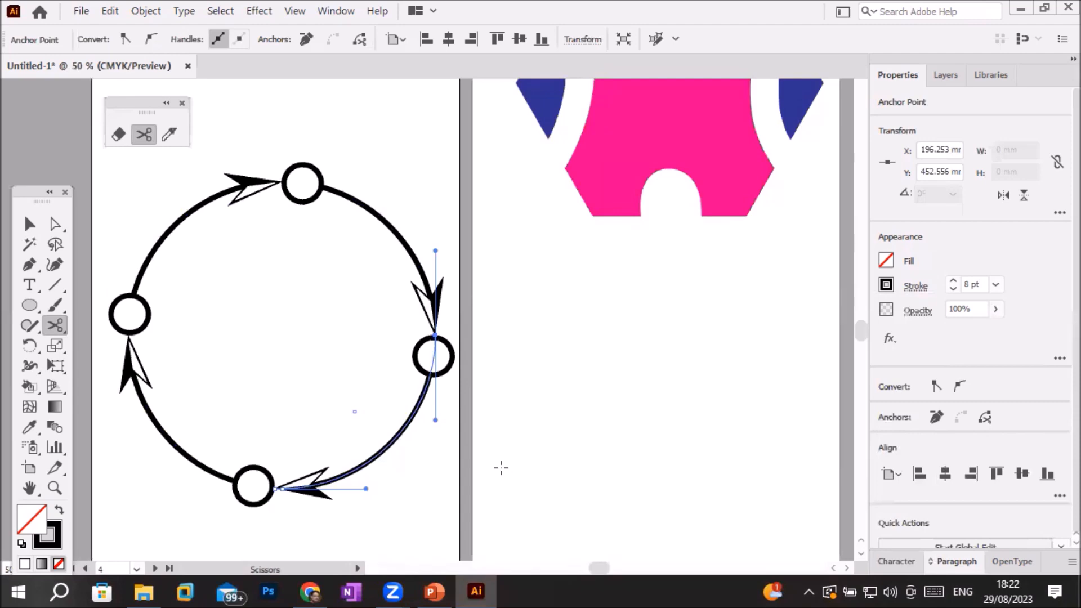
Select the upper-left and upper-right arcs in turn to check that the cut pieces are separate
left_click(30, 224)
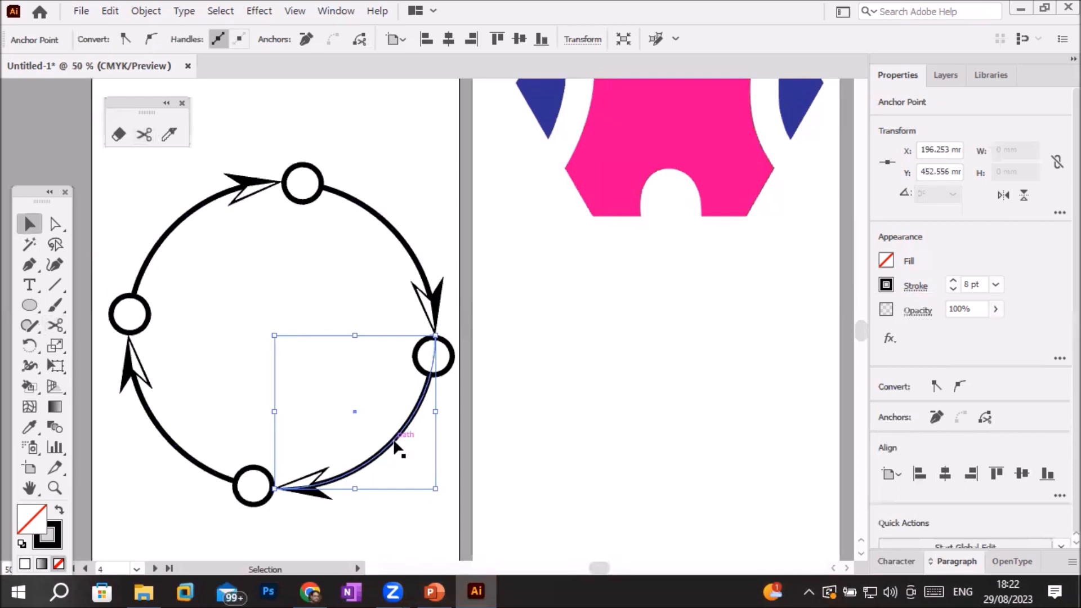
scroll(396, 448, "down", 1)
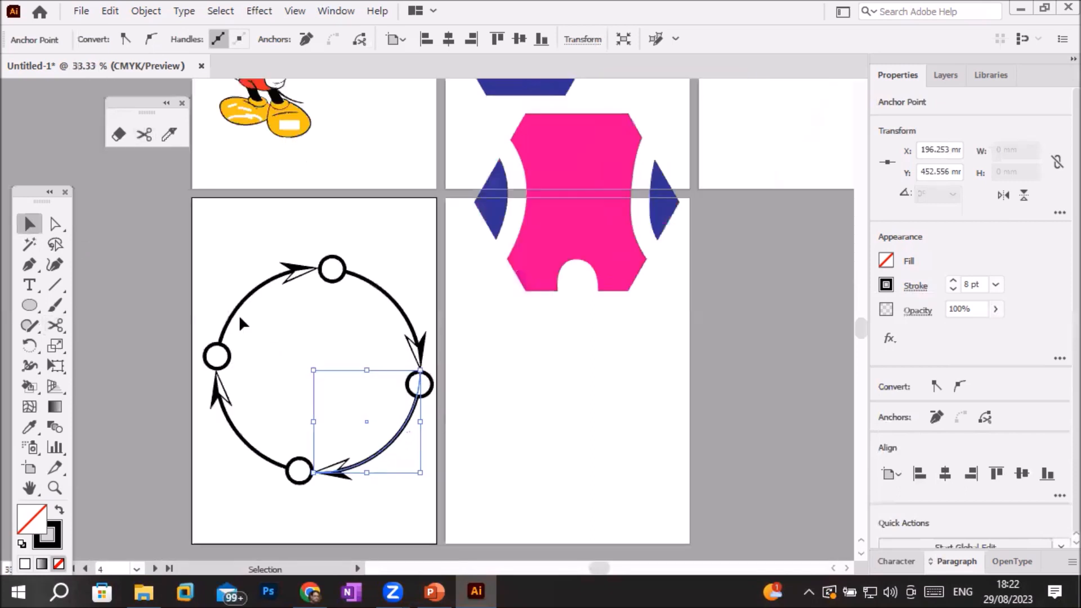
left_click(244, 299)
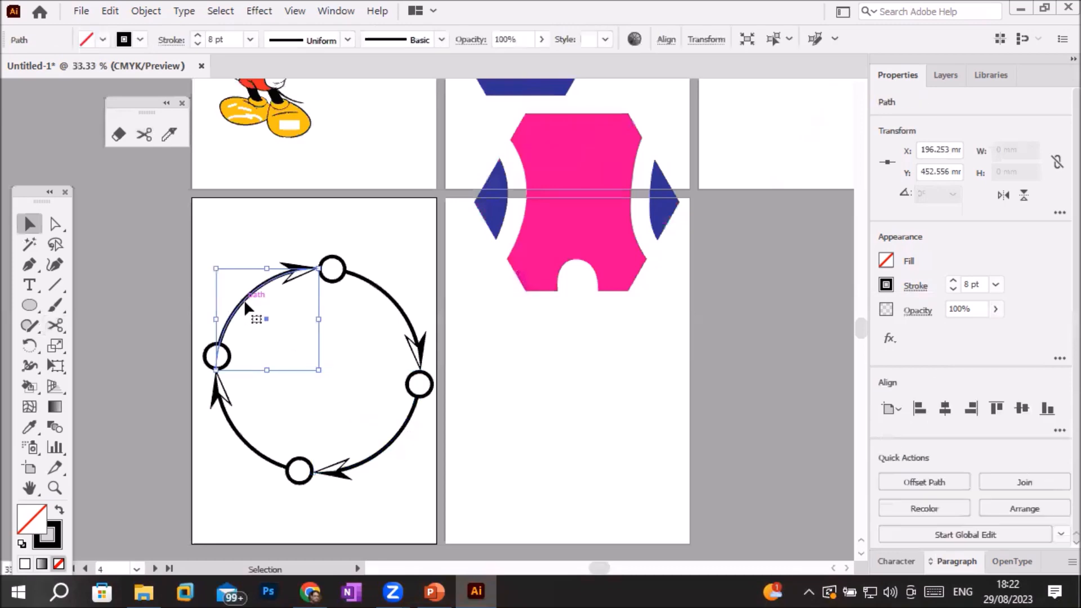
left_click(394, 308)
left_click(401, 300)
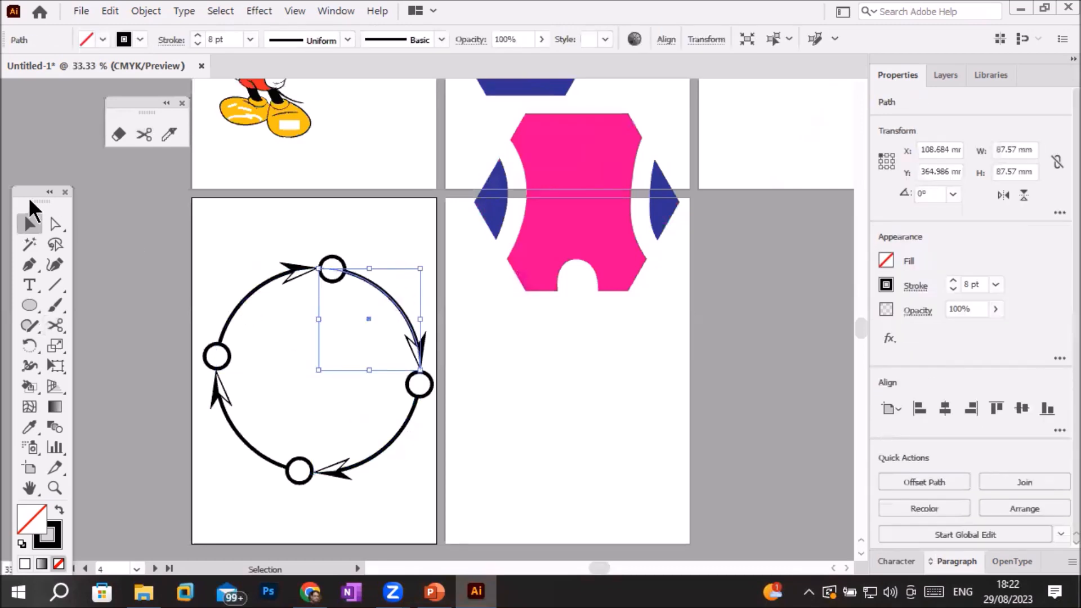
Copy all four arrow arcs of the ring and paste them on all artboards
left_click_drag(140, 237, 464, 522)
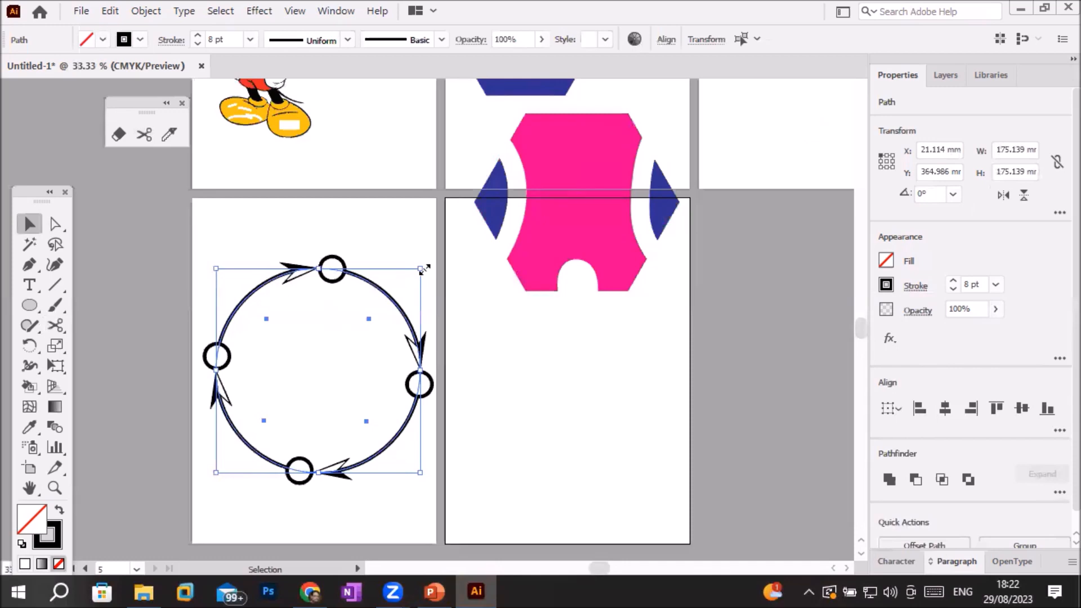
left_click(109, 10)
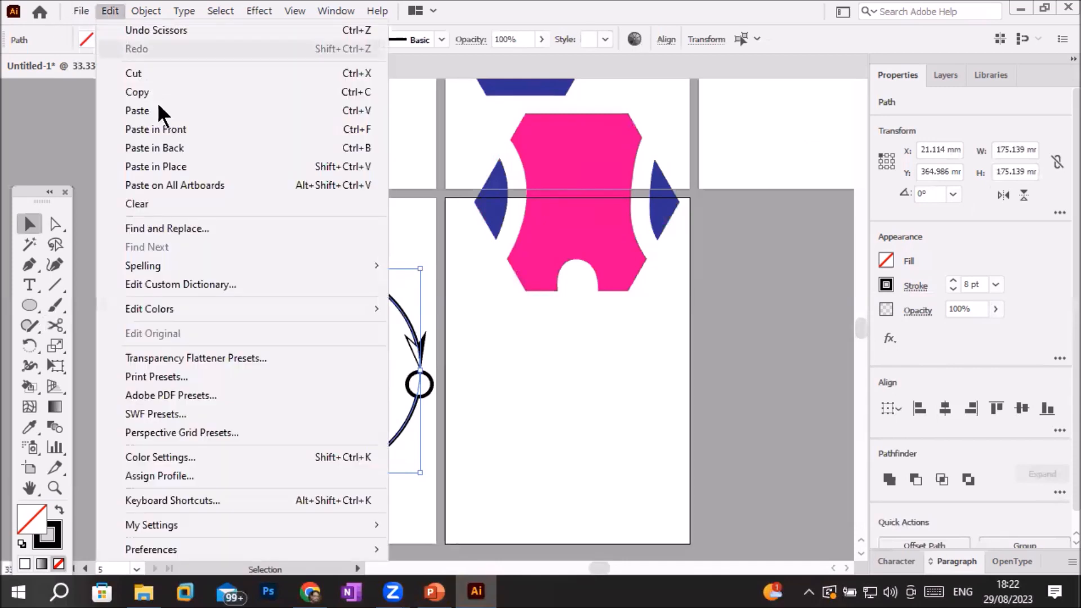
left_click(207, 93)
left_click(109, 10)
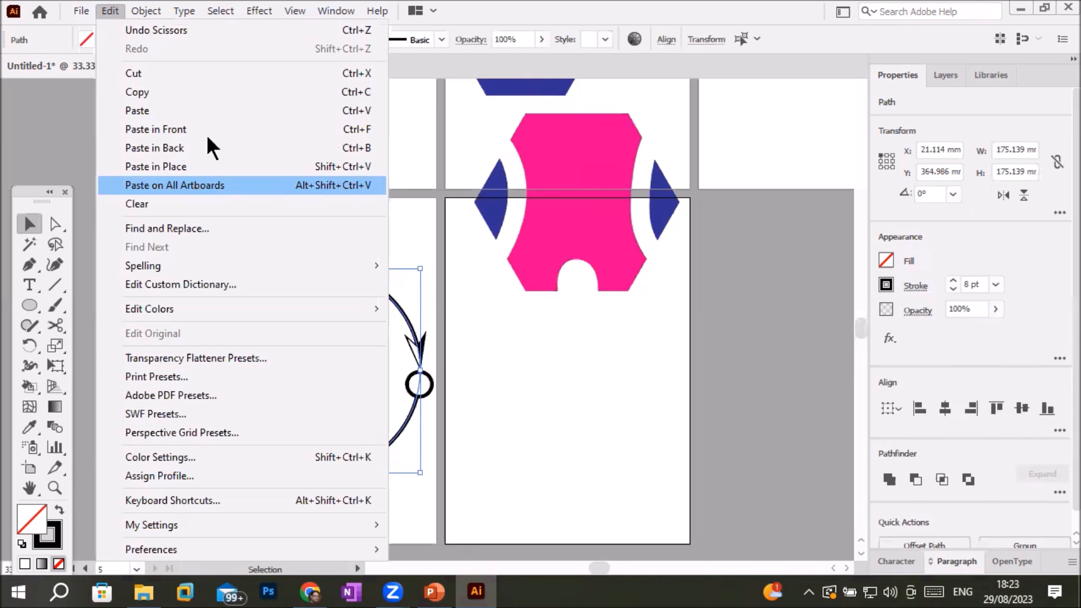
left_click(222, 191)
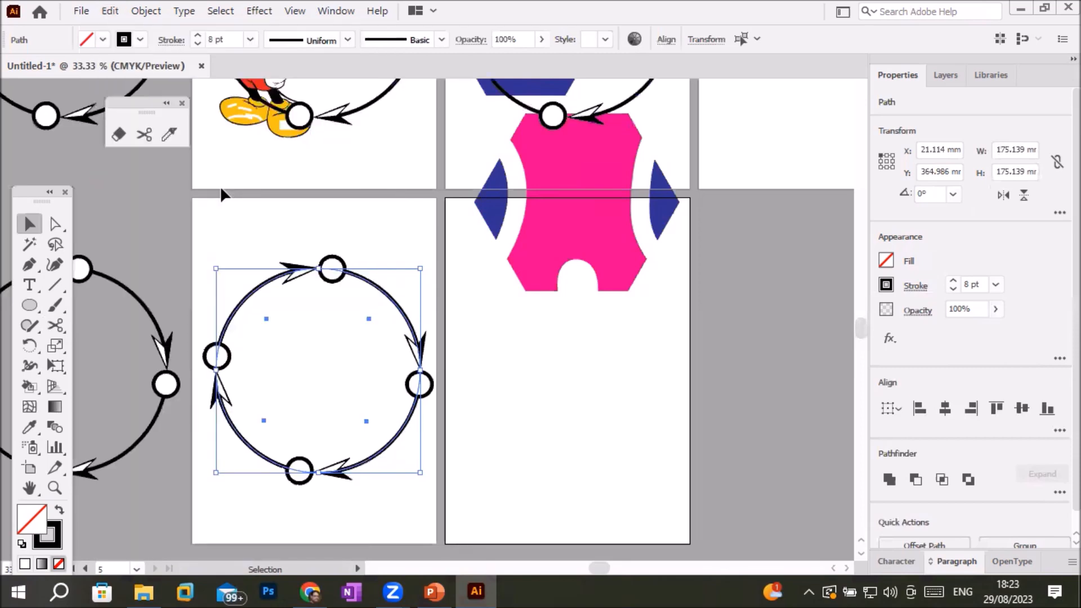
Move the two ring copies lying outside the artboards onto the empty upper-right artboard and the artboard below the pink shape
scroll(360, 180, "down", 2)
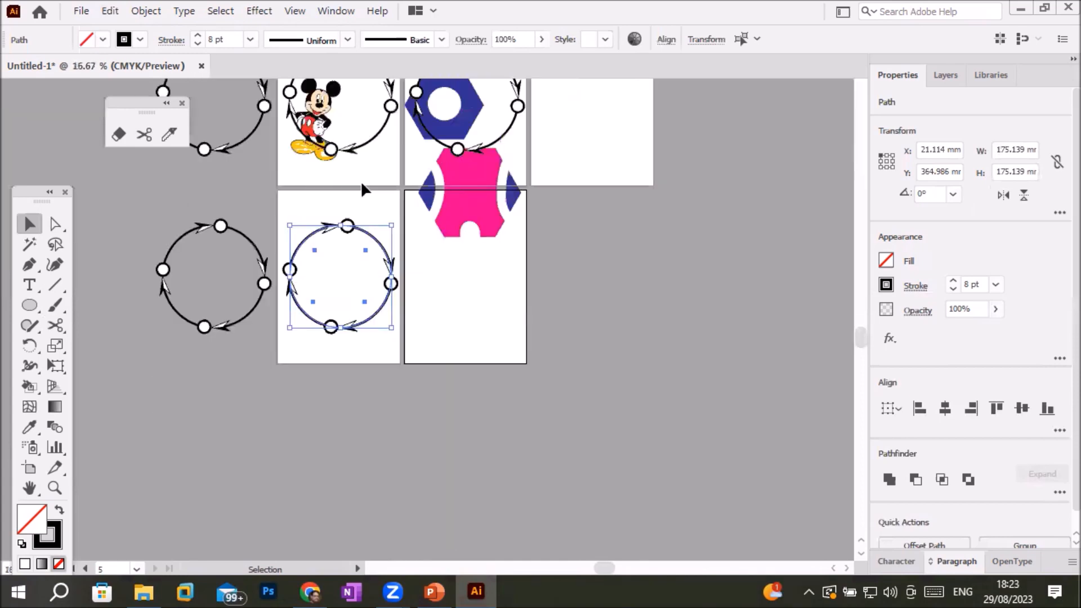
scroll(377, 143, "down", 1)
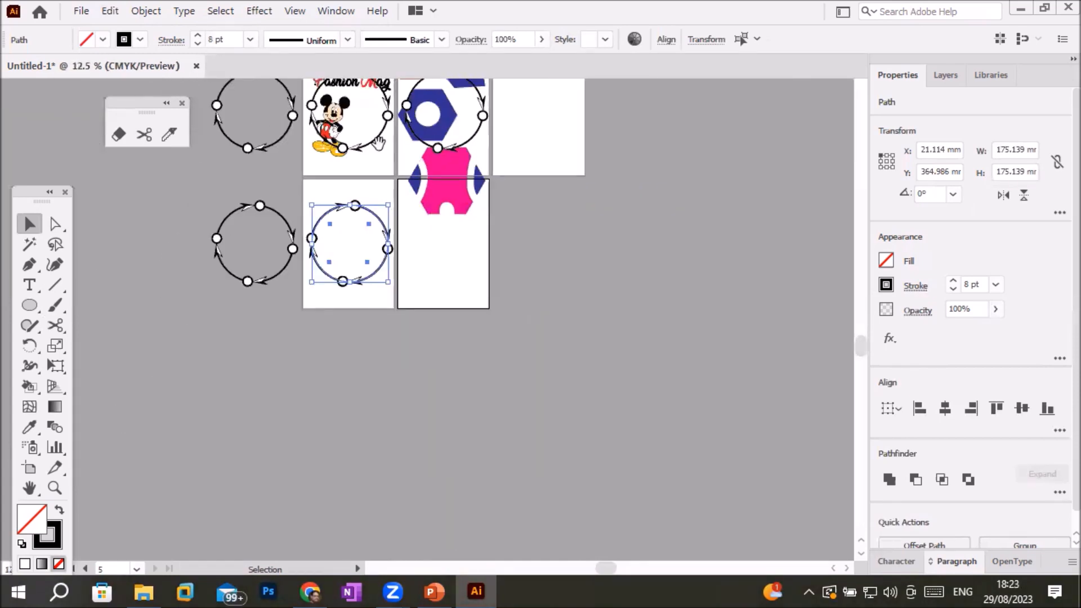
left_click_drag(377, 143, 442, 263)
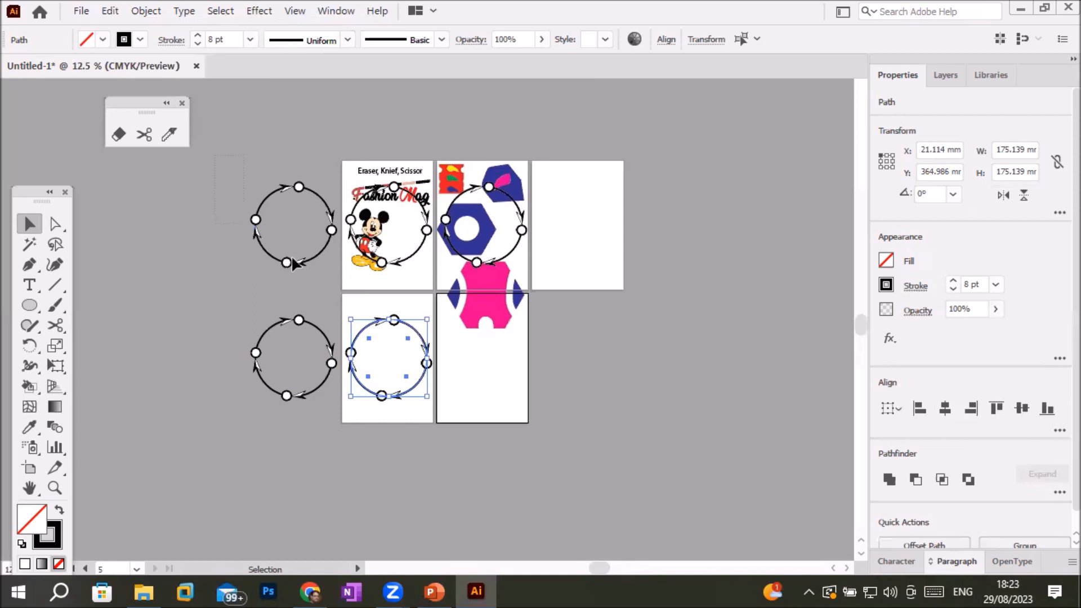
left_click(315, 251)
left_click_drag(315, 251, 600, 246)
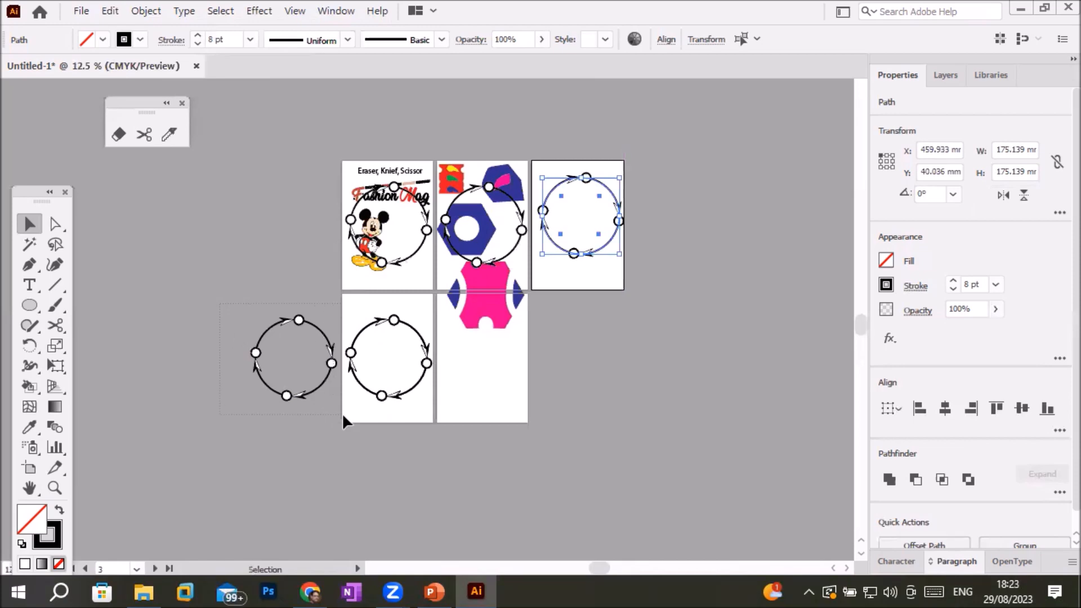
left_click(313, 393)
left_click_drag(313, 388, 506, 395)
Copy the ring on the lower-left artboard, paste it in front and scale the copy about its centre to about 117.7 mm wide
left_click(413, 384)
left_click_drag(320, 300, 435, 425)
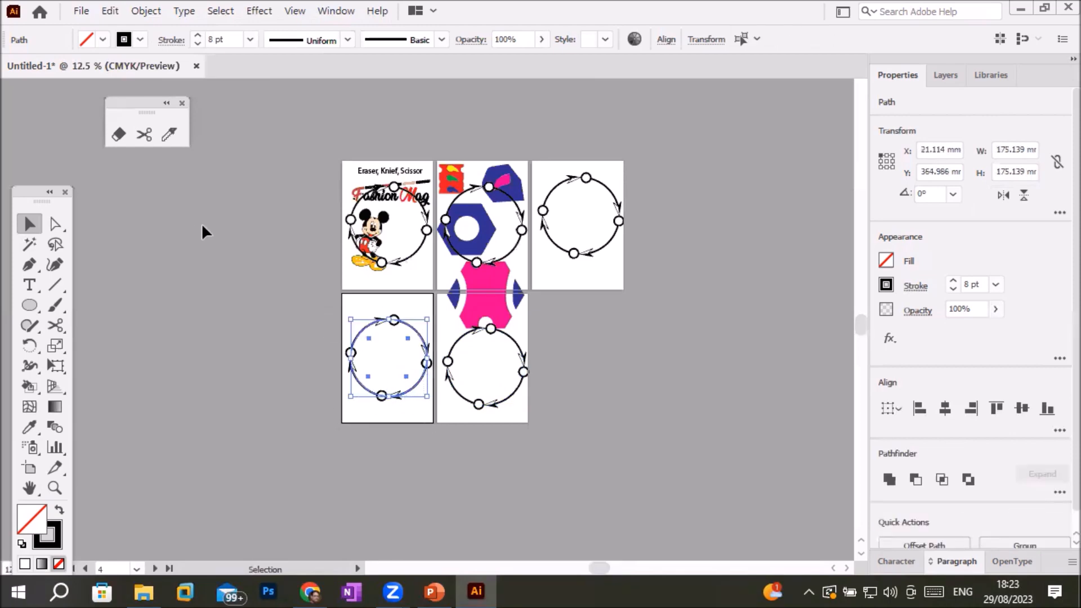
scroll(347, 366, "up", 1)
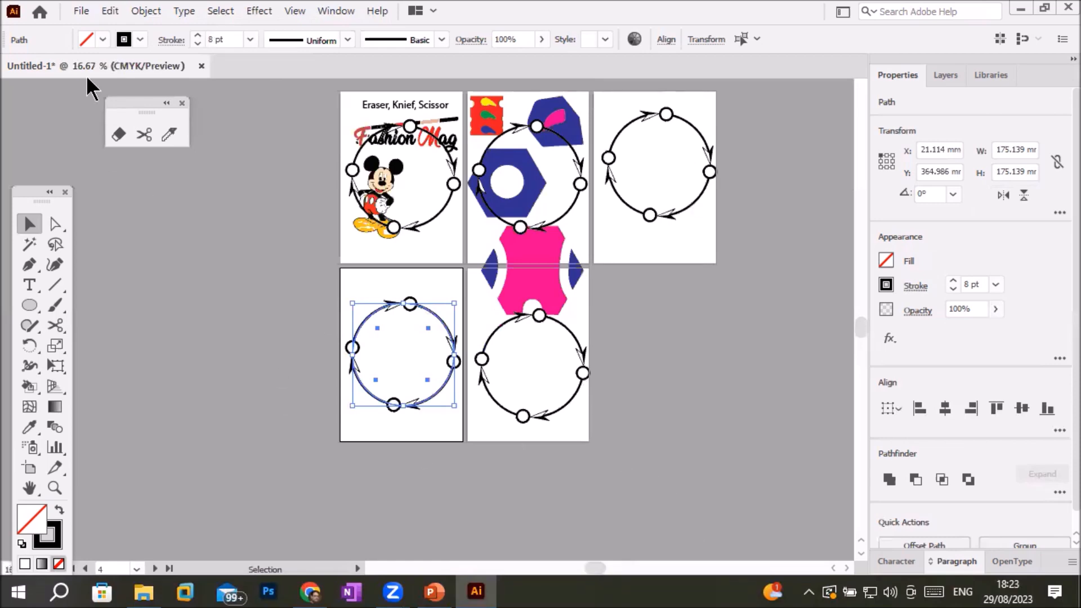
left_click(106, 9)
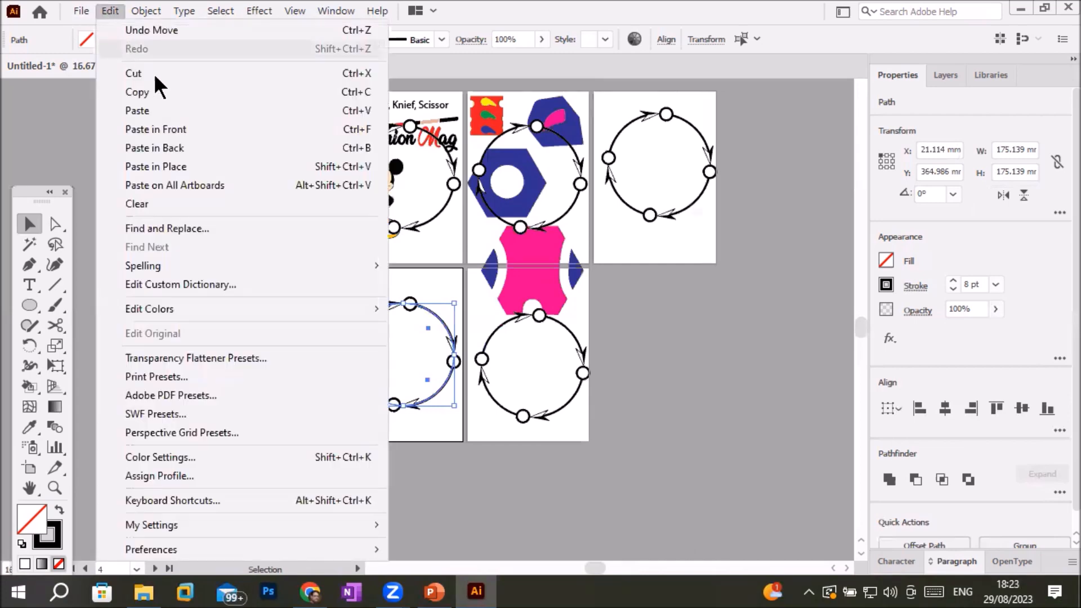
left_click(152, 90)
left_click(110, 10)
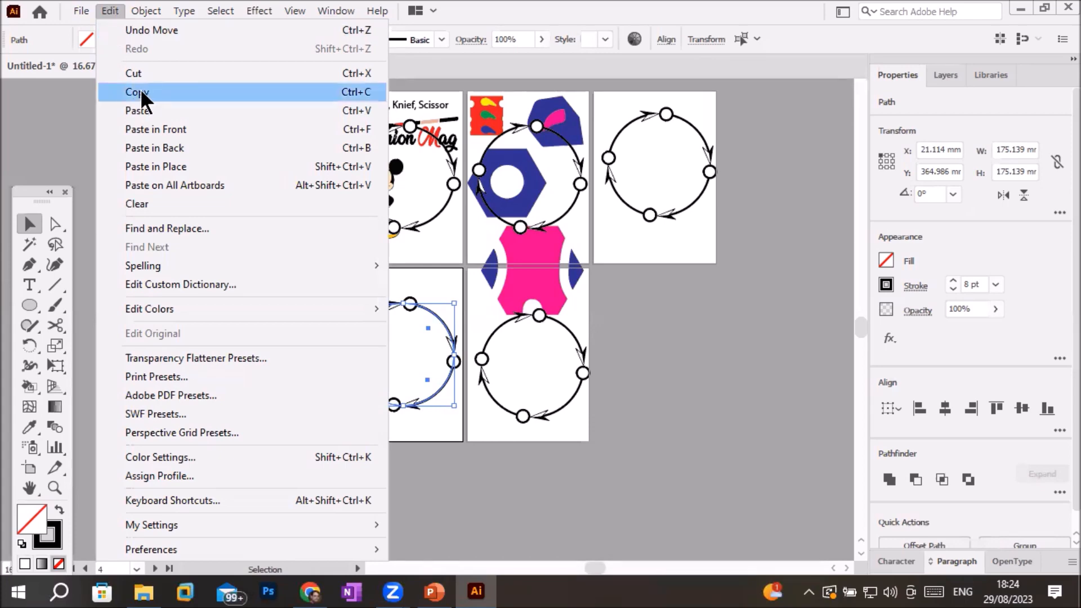
left_click(140, 88)
left_click(113, 7)
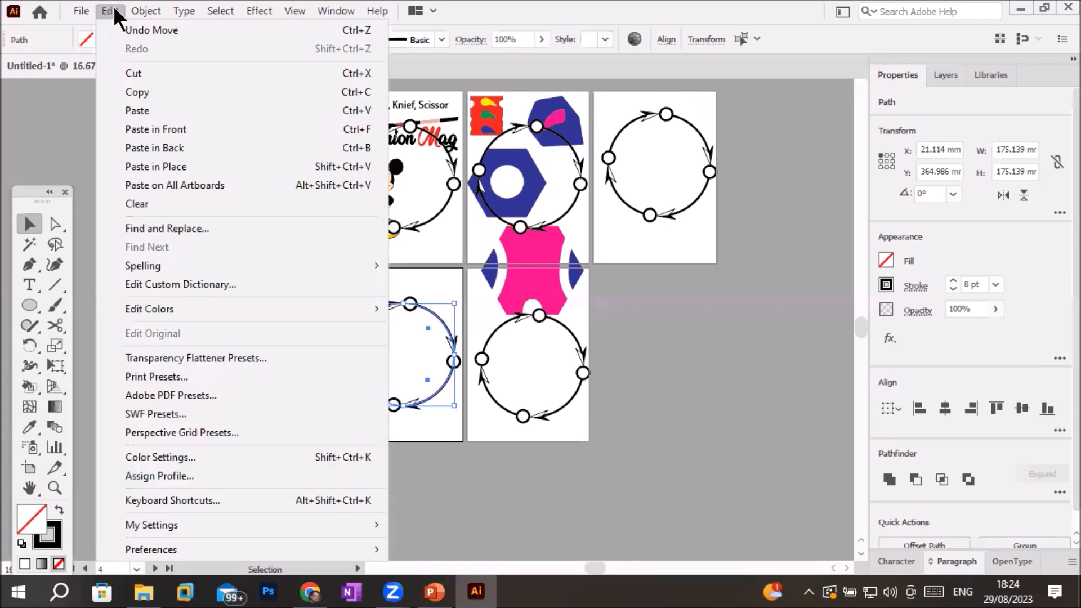
left_click(177, 128)
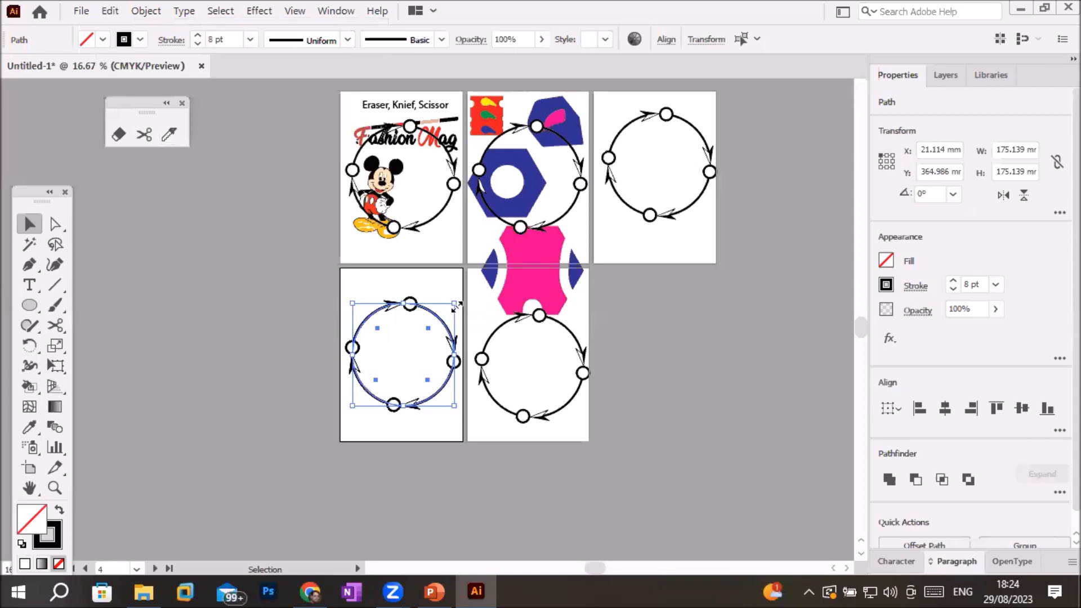
left_click_drag(456, 304, 441, 322)
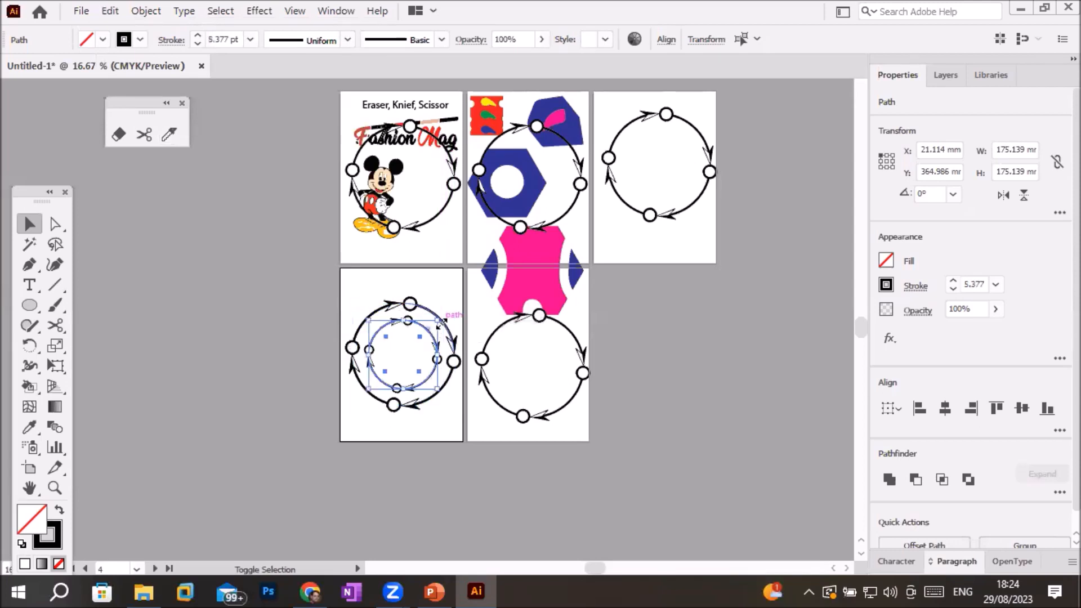
Copy the smaller inner ring, paste it in front and scale the new copy about its centre to roughly half size
left_click(110, 11)
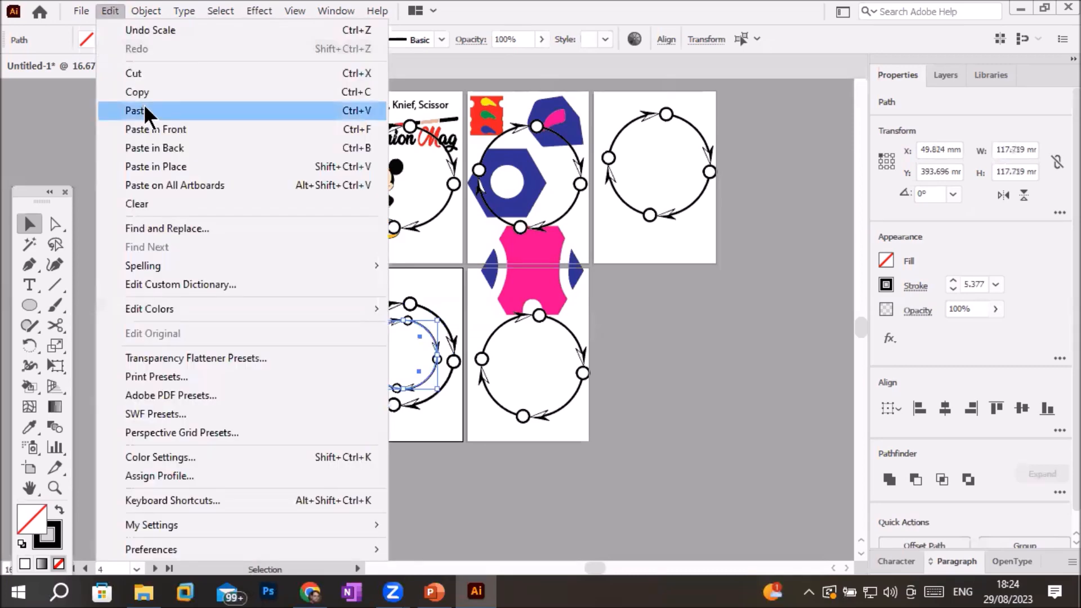
left_click(161, 93)
left_click(110, 11)
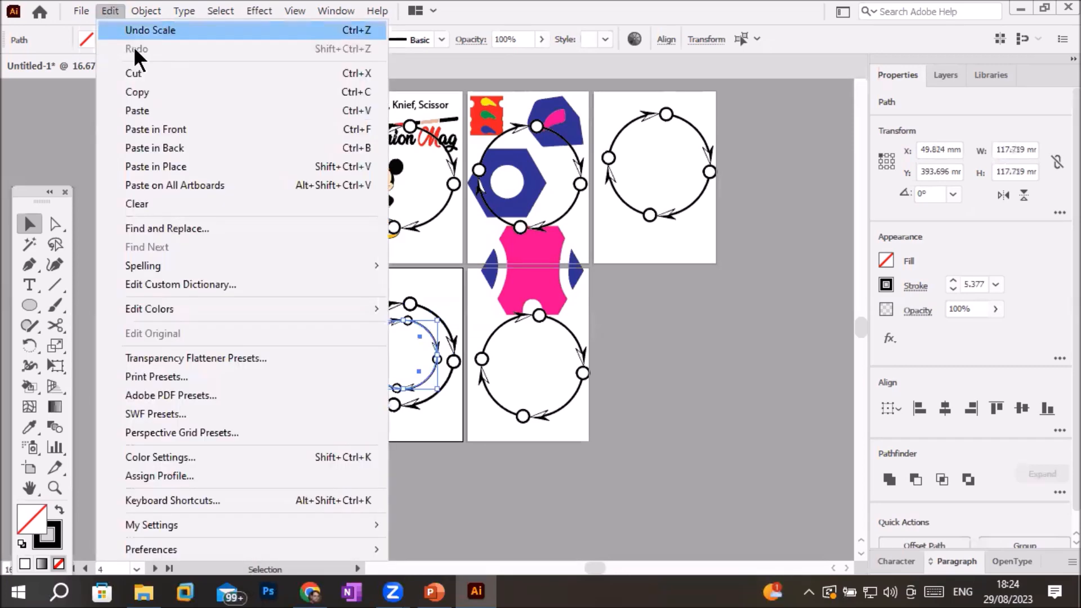
left_click(144, 130)
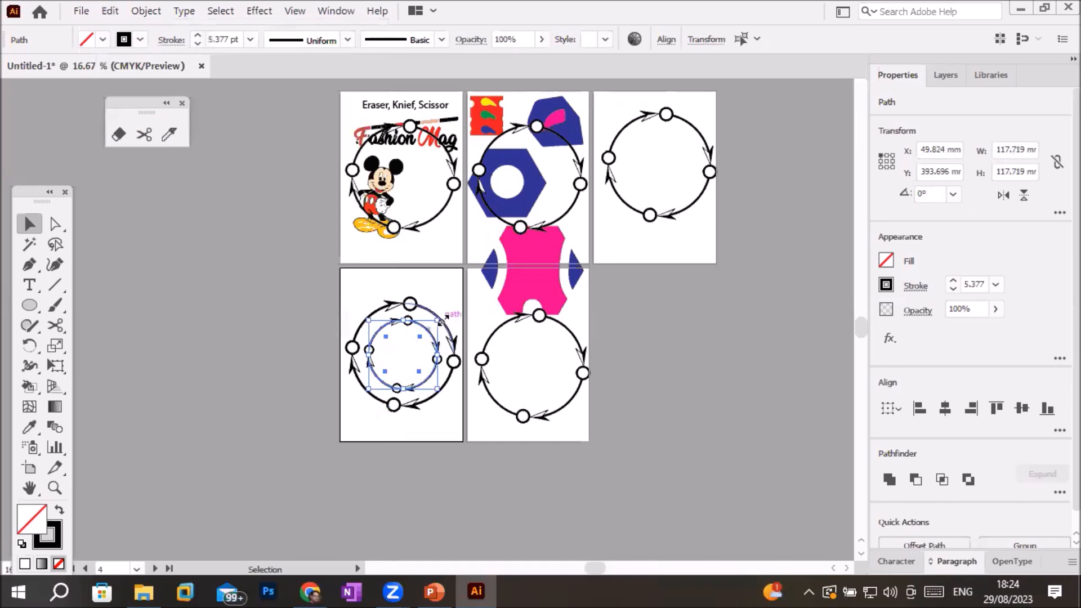
left_click_drag(438, 321, 425, 341)
left_click(420, 423)
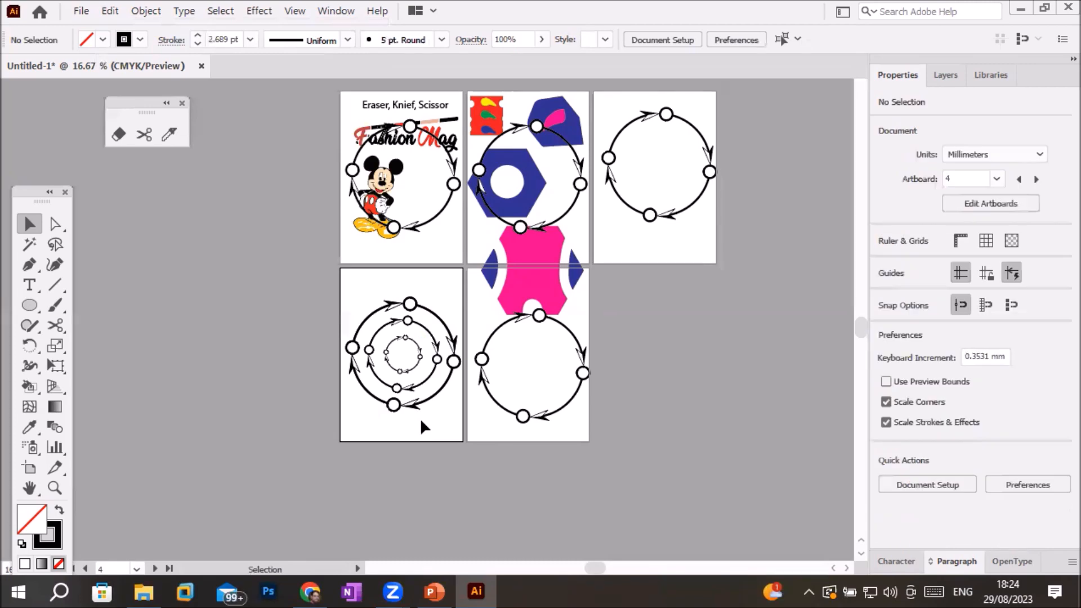
Examine the three concentric arrow rings up close and the artwork on the surrounding artboards
scroll(419, 418, "up", 1)
scroll(367, 340, "up", 2)
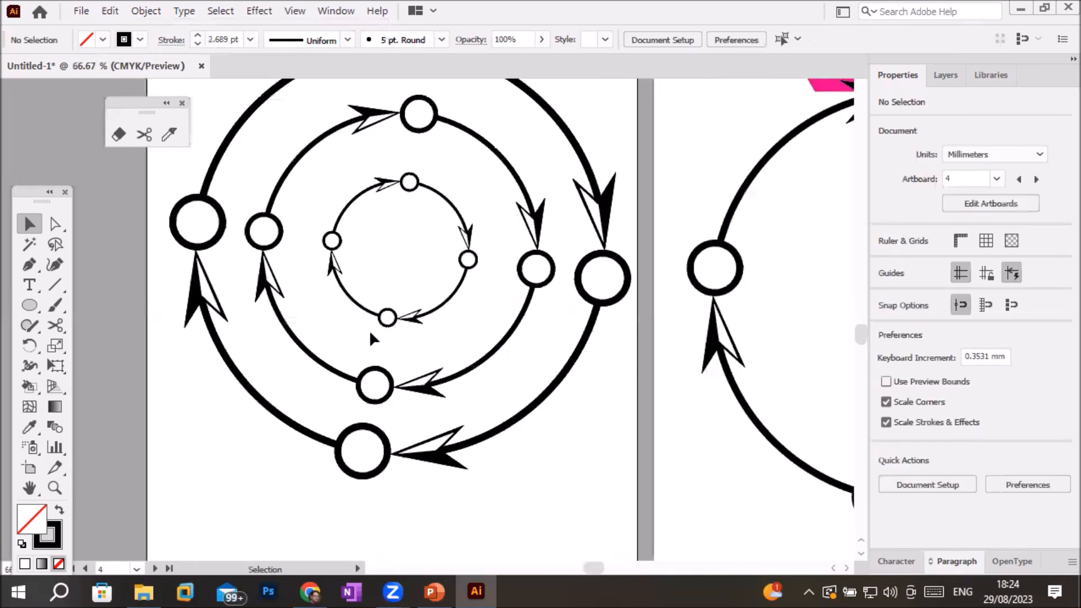
scroll(369, 329, "down", 3)
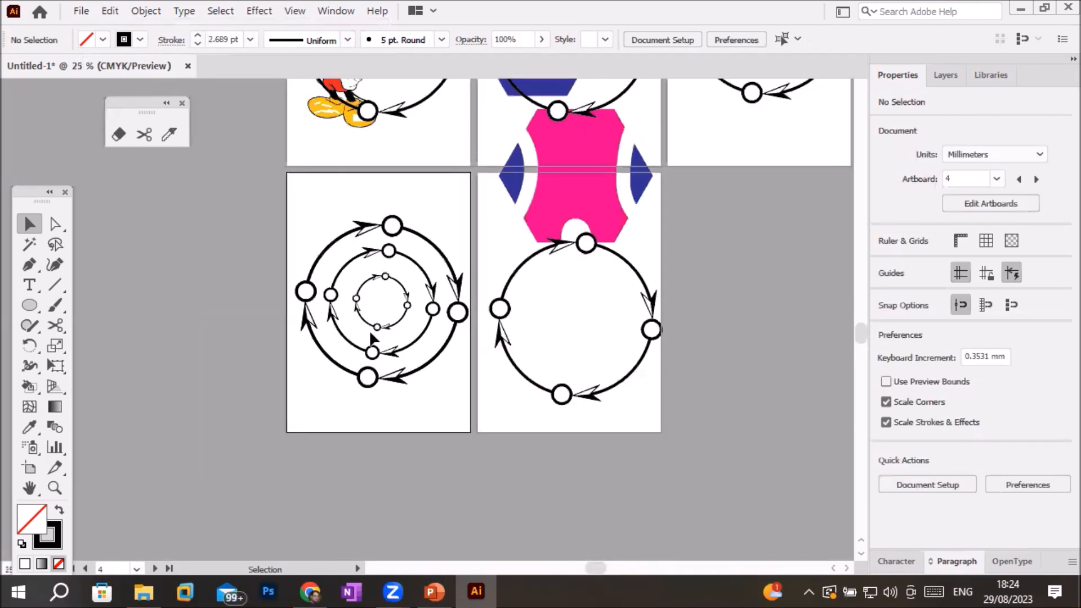
left_click(54, 321)
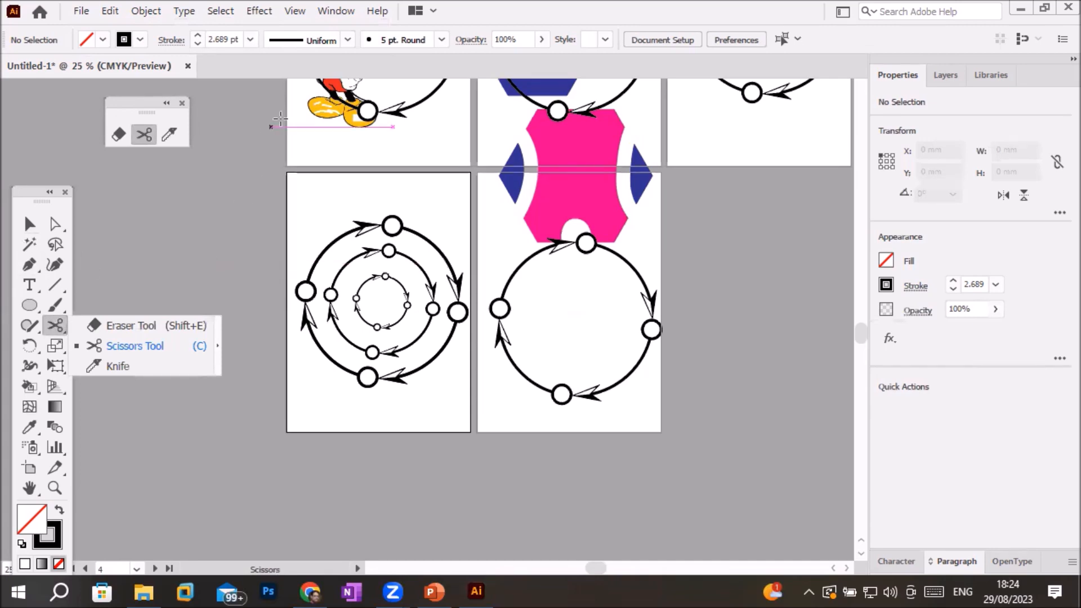
scroll(443, 254, "up", 2)
scroll(442, 253, "down", 4)
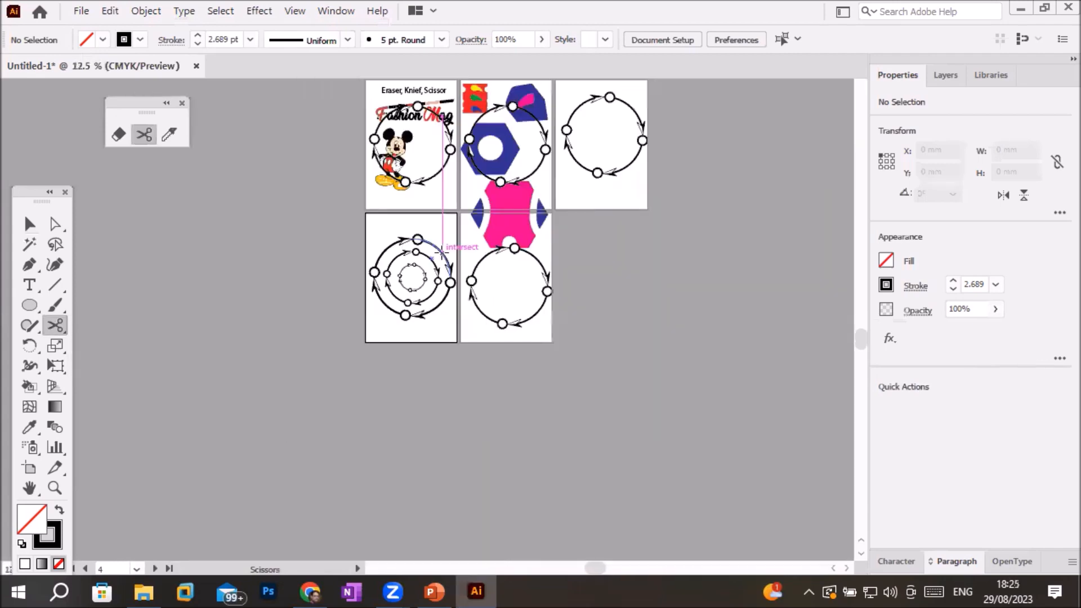
scroll(430, 89, "up", 1)
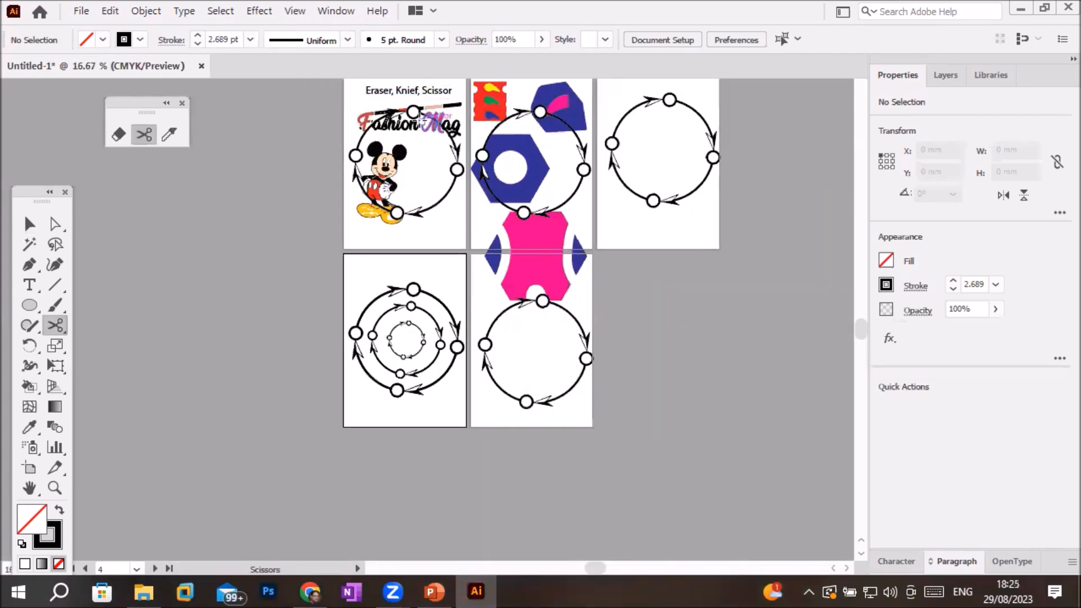
scroll(422, 119, "up", 1)
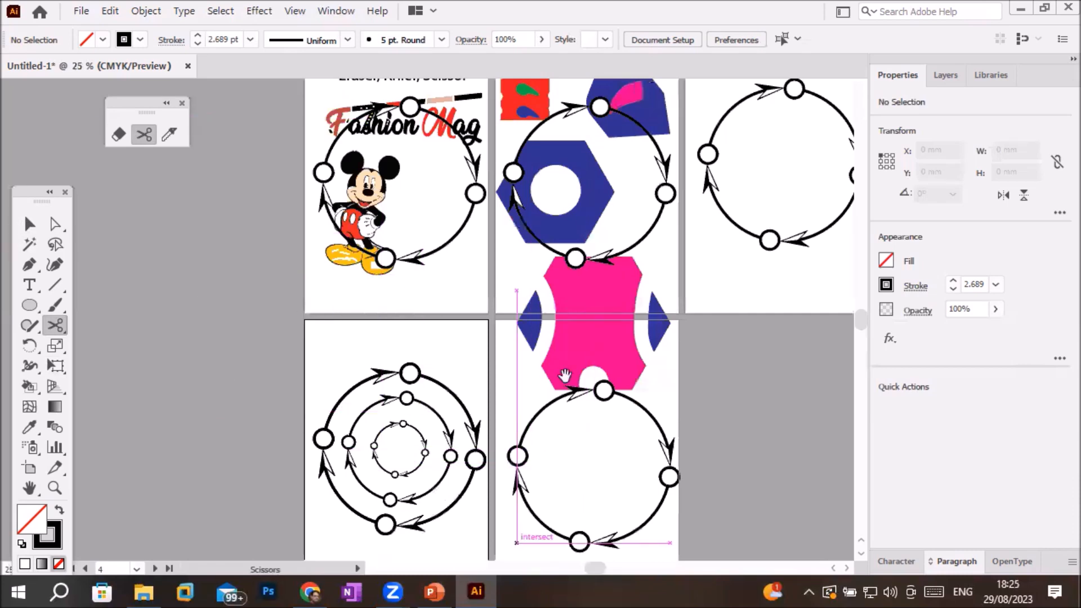
Delete the pink shape, its two blue side pieces and the arrow ring from the lower-right artboard
left_click_drag(565, 376, 377, 259)
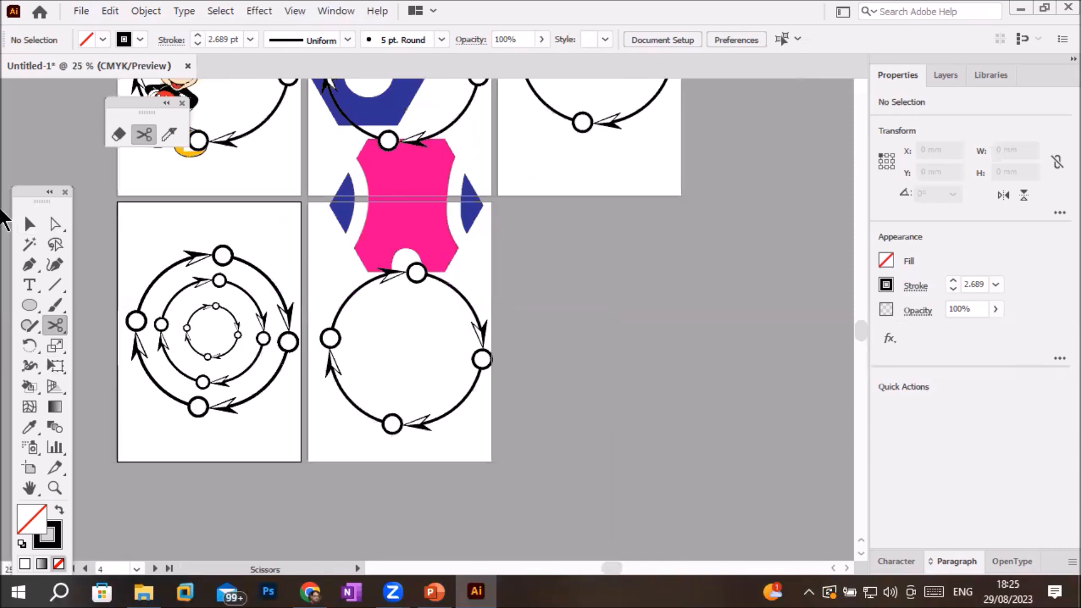
left_click(29, 224)
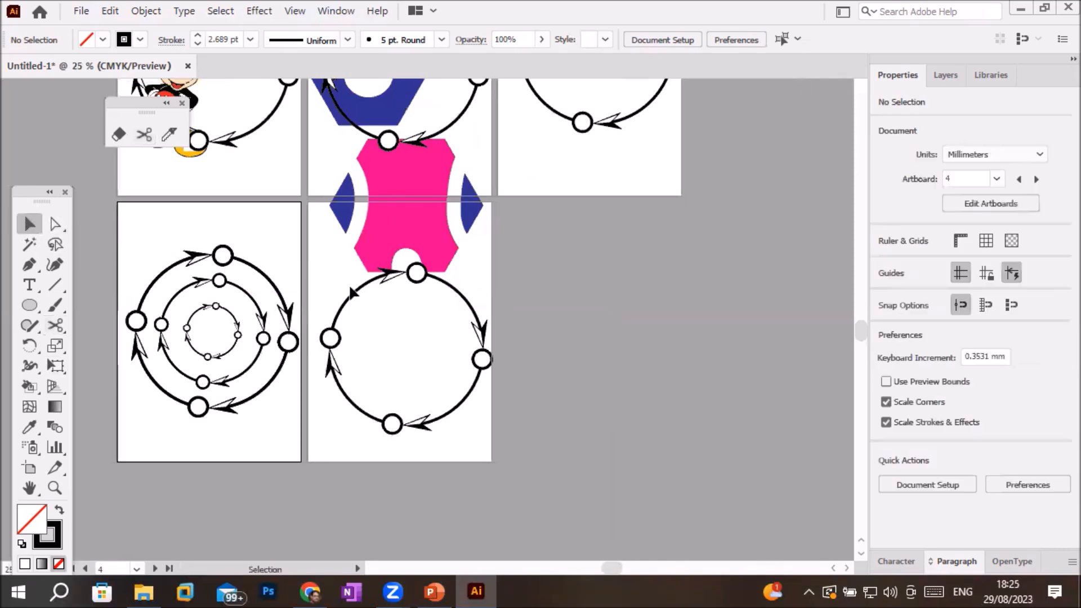
left_click_drag(313, 238, 528, 471)
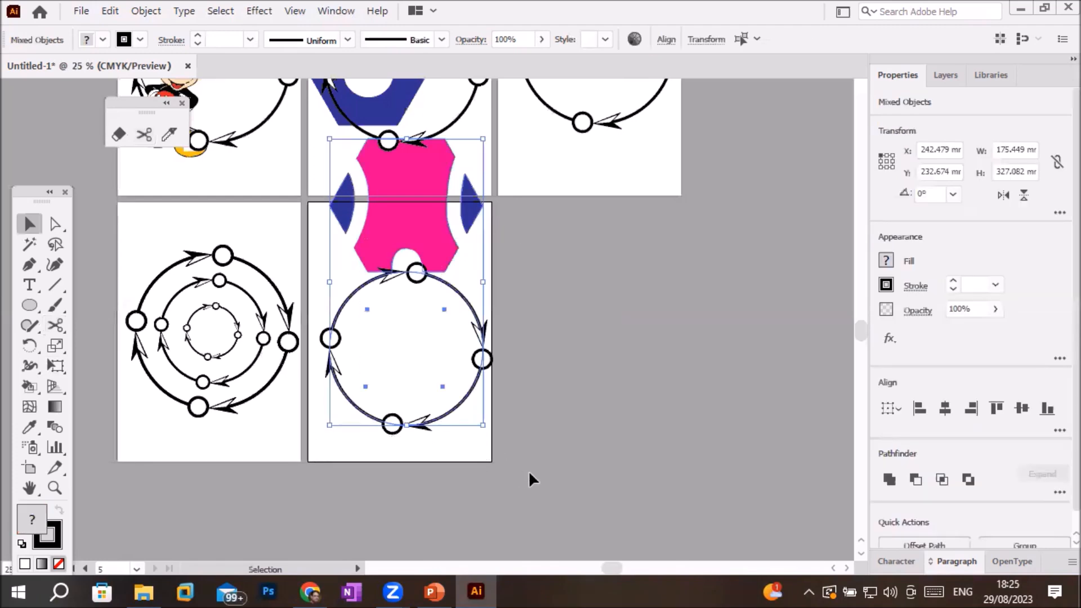
key("Delete")
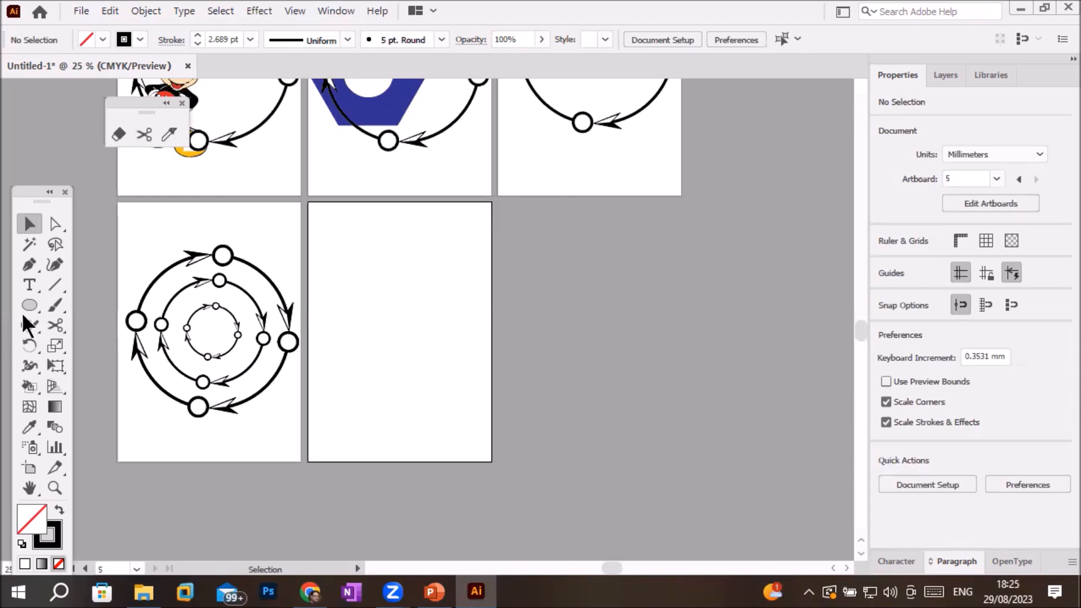
Add the point text "Scissor" near the upper part of the emptied artboard
left_click(30, 285)
left_click(341, 269)
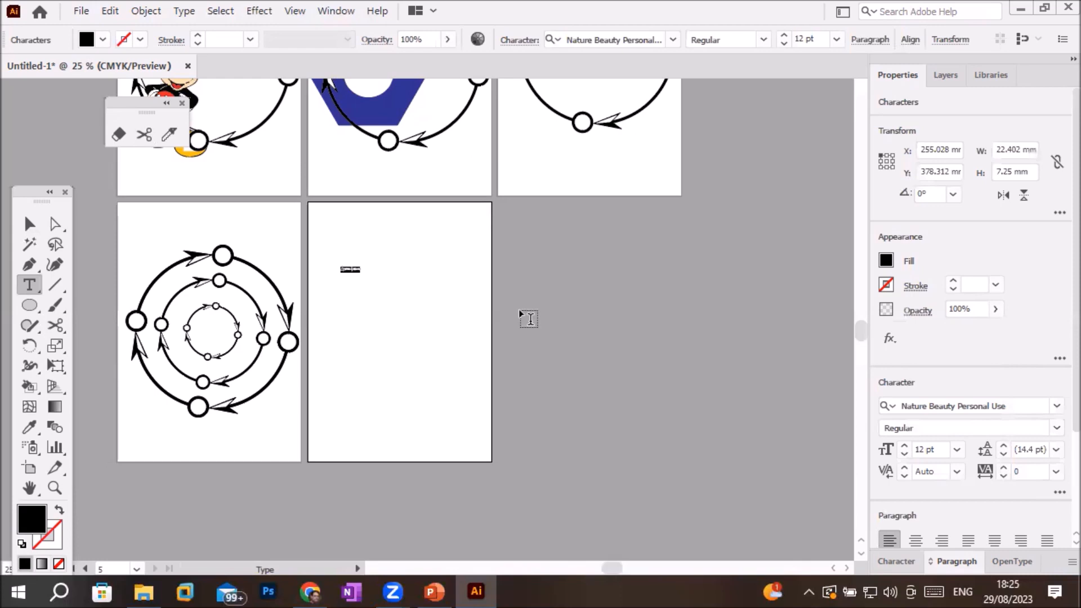
type("Sam")
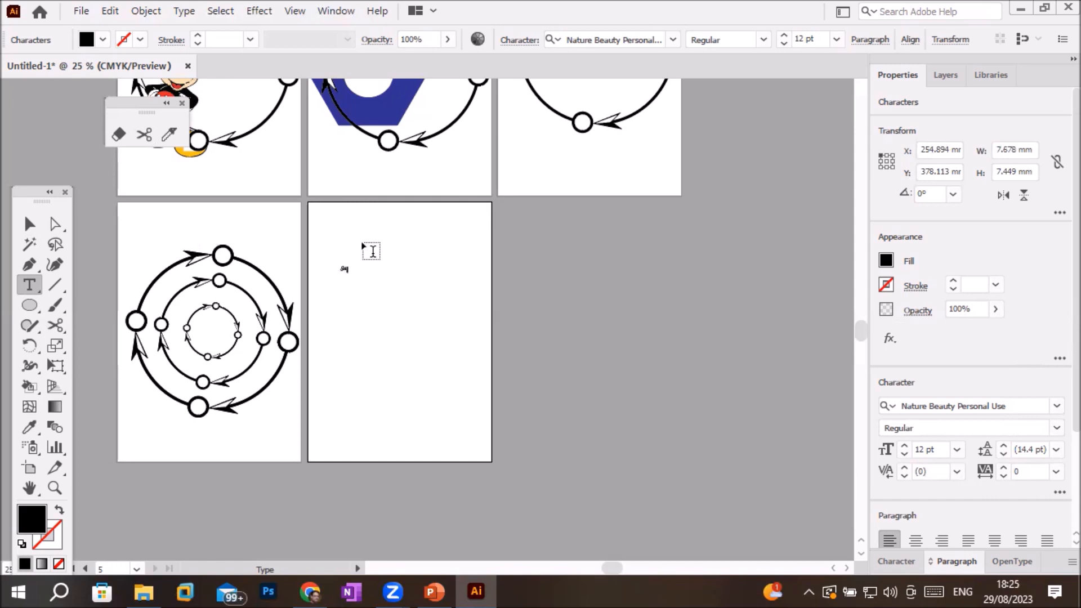
scroll(363, 243, "up", 6)
type("sor")
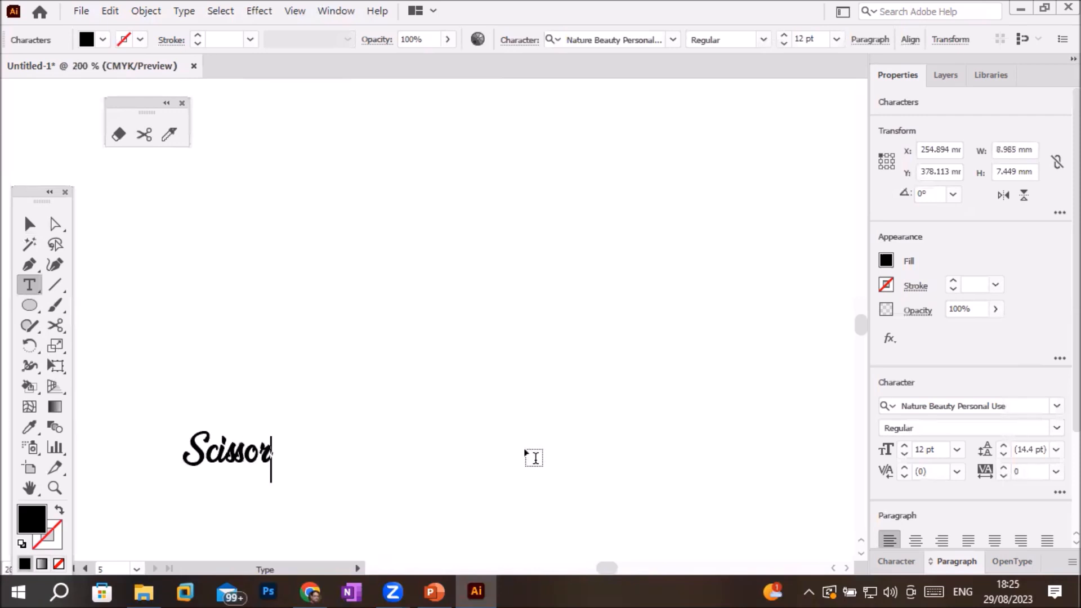
Change the font of the word "Scissor" to Al Qalam Quran Majeed
double_click(223, 452)
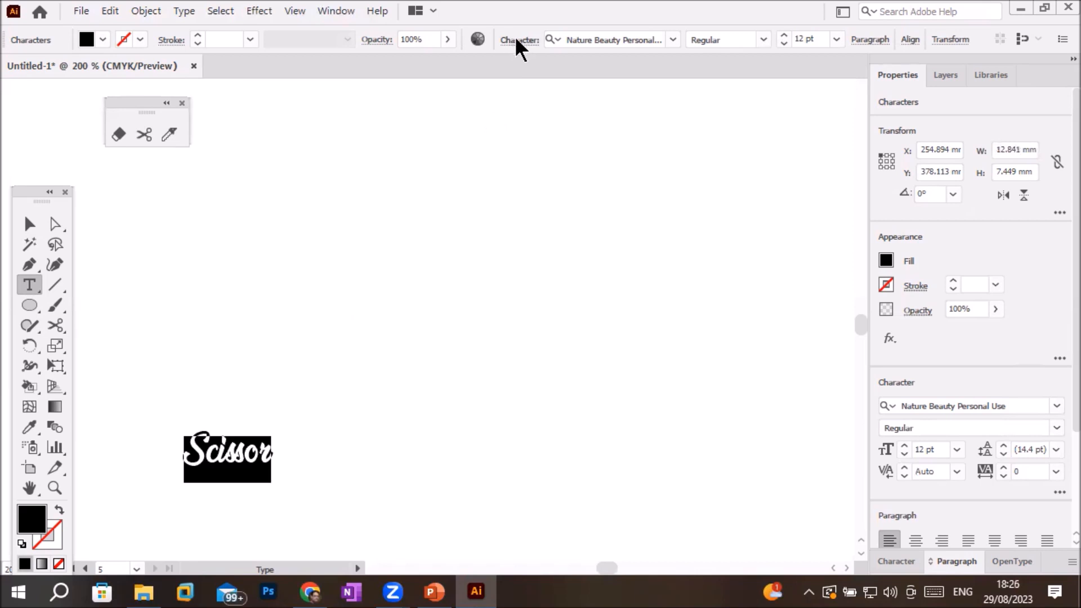
left_click(514, 40)
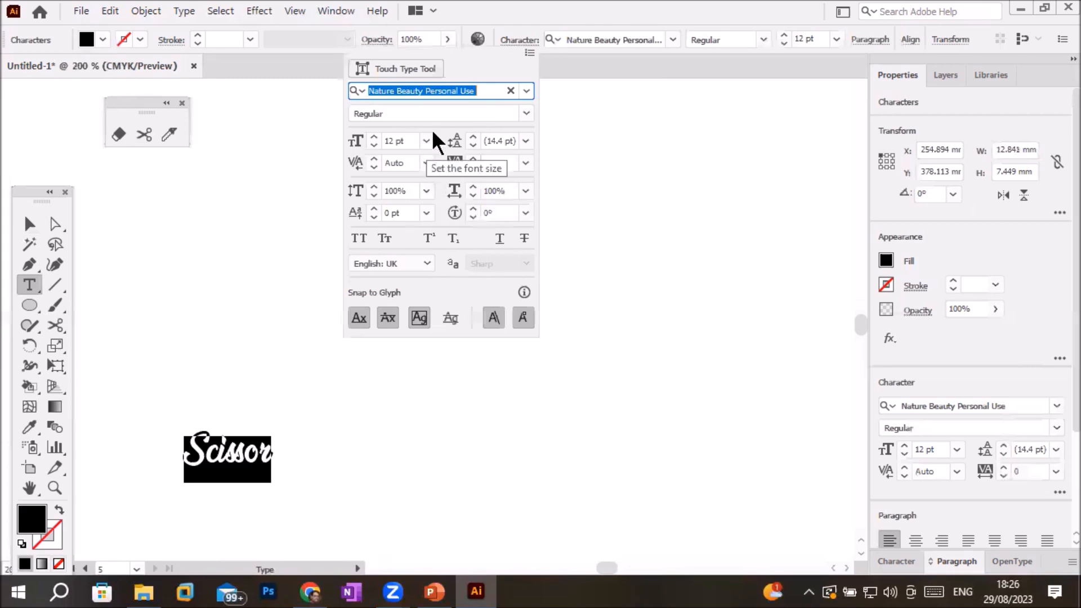
left_click(525, 91)
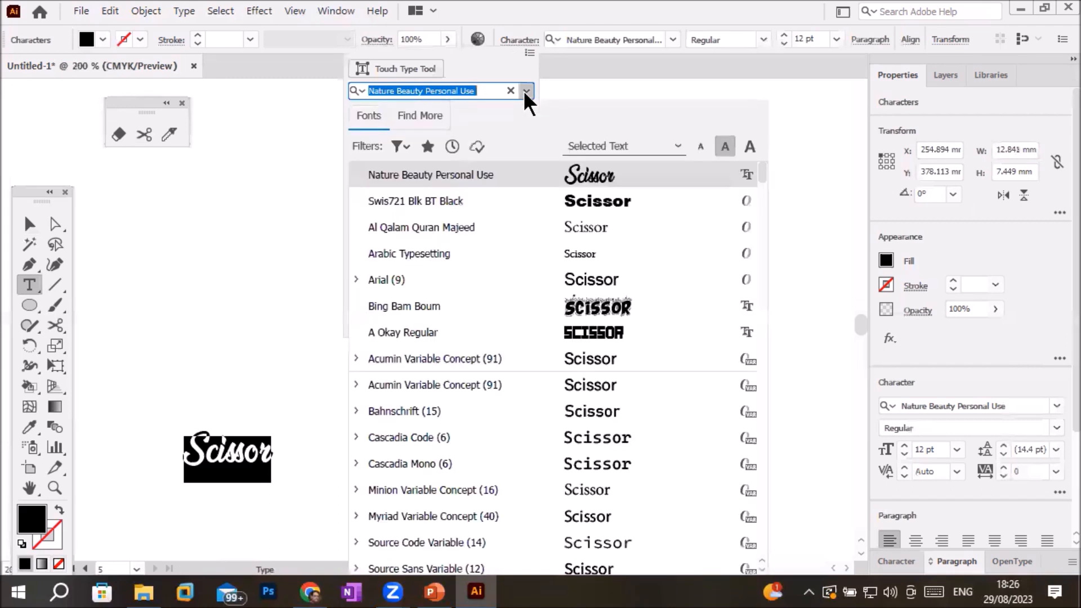
left_click(586, 224)
Scale the "Scissor" text up proportionally to about 56 mm wide, about 60 pt
left_click(32, 223)
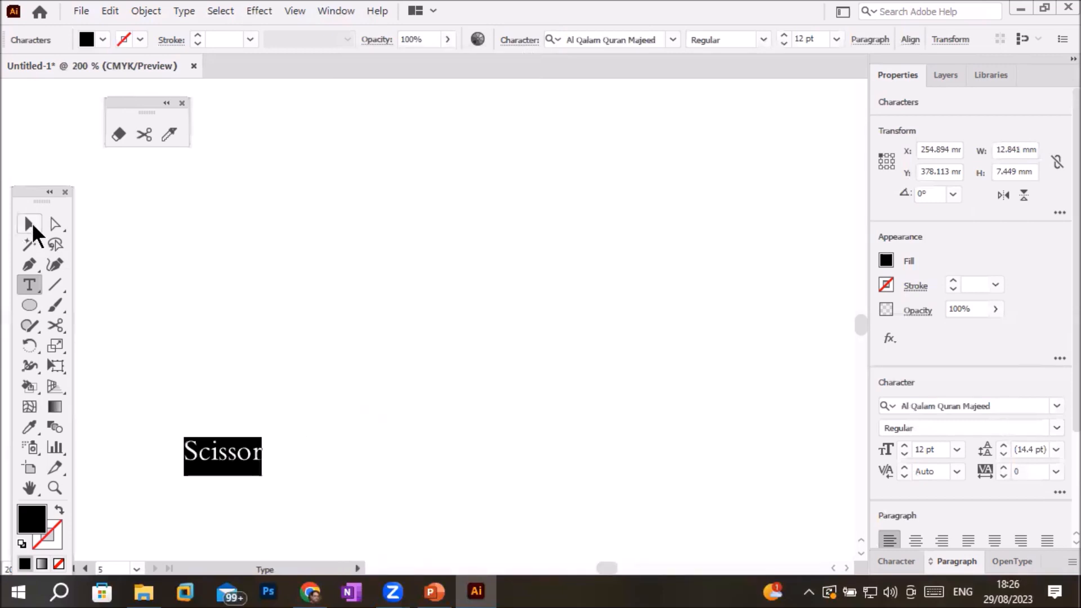
left_click(29, 224)
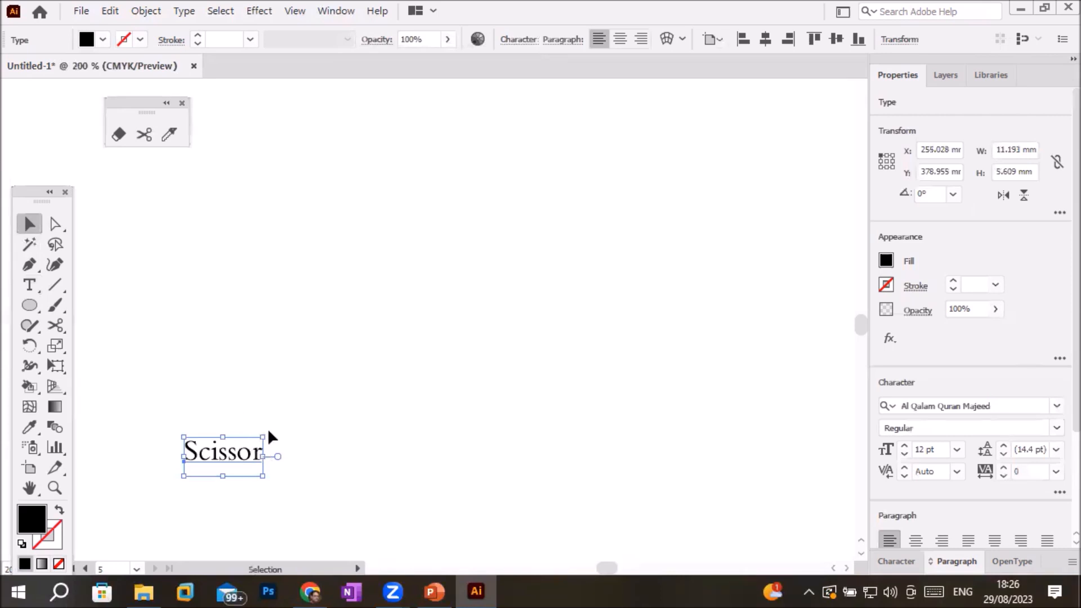
left_click_drag(263, 435, 577, 271)
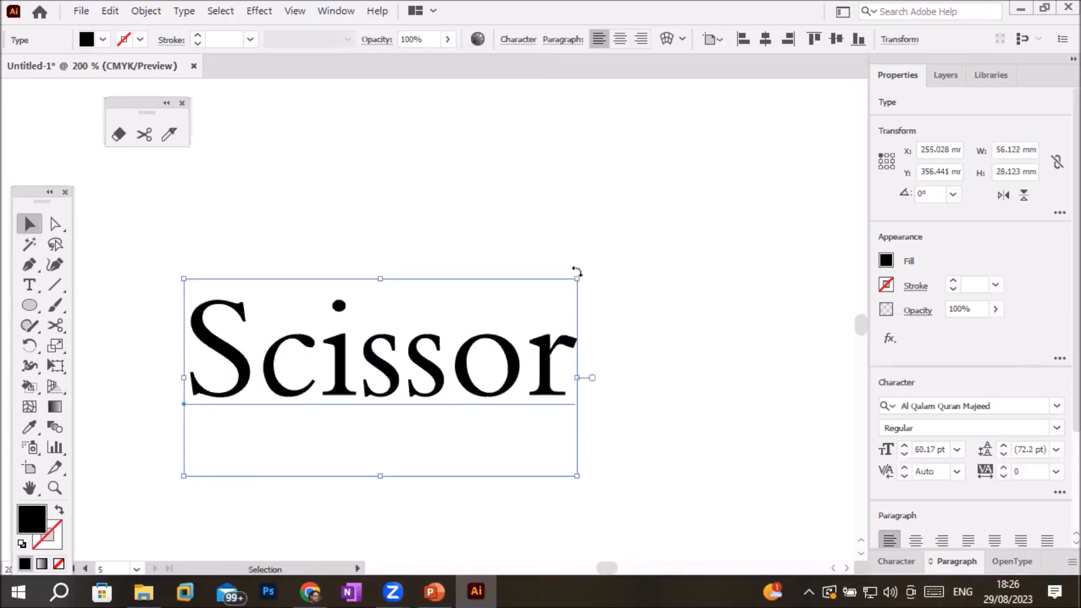
scroll(458, 392, "up", 1)
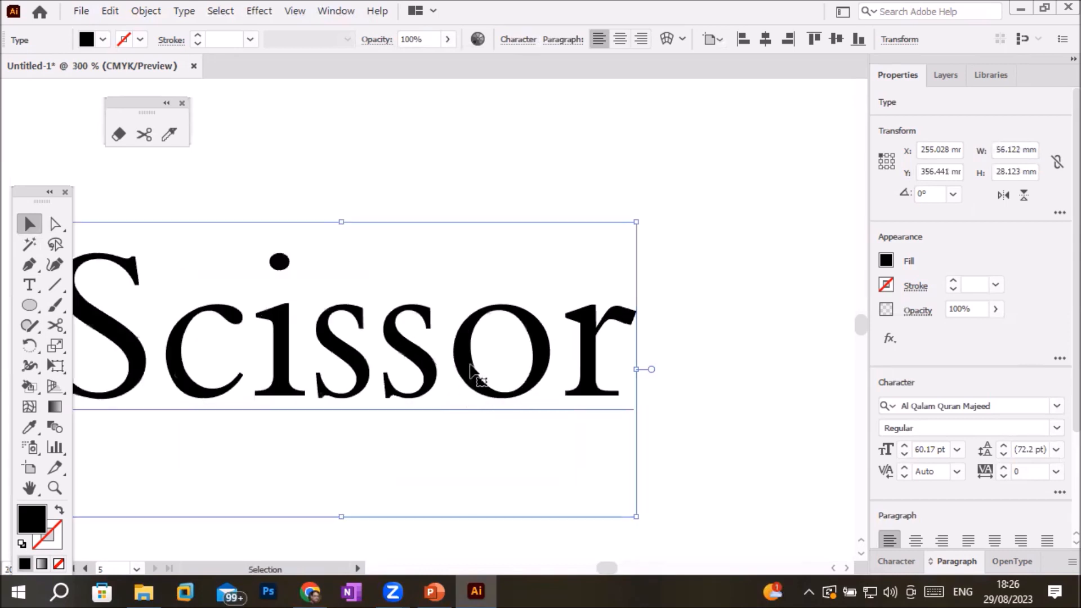
scroll(471, 371, "down", 1)
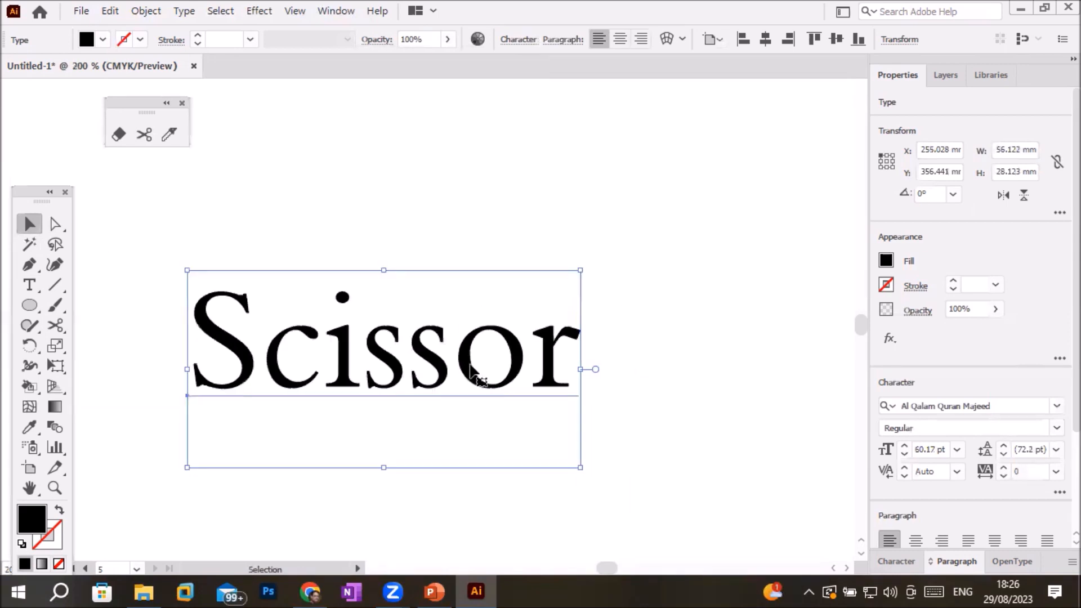
Try to cut the diagonal of the letter "S" in the live "Scissor" text with the Scissors tool
left_click(56, 324)
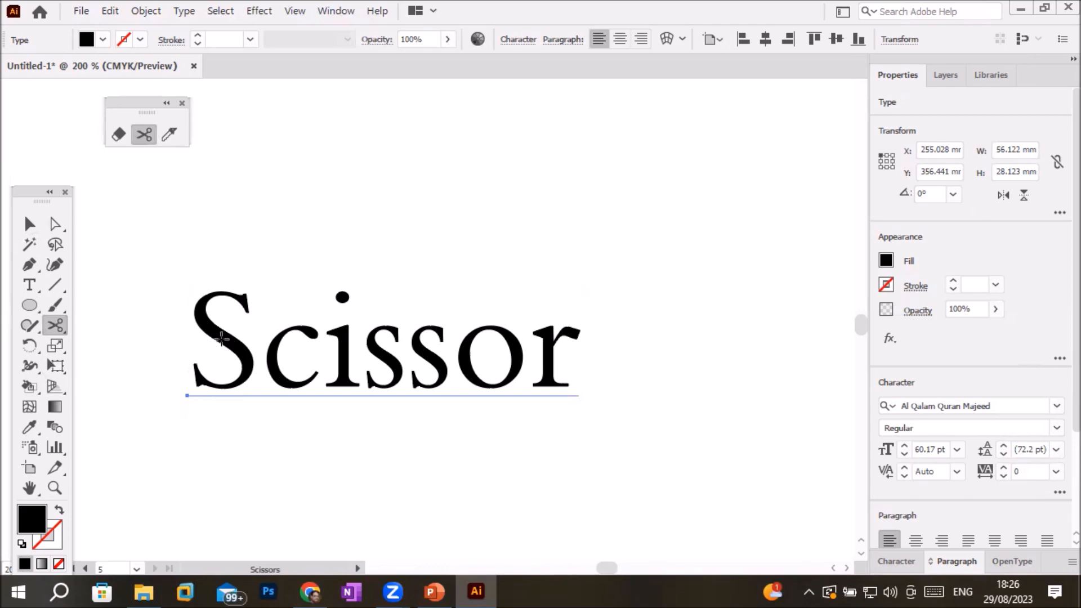
scroll(219, 338, "up", 4)
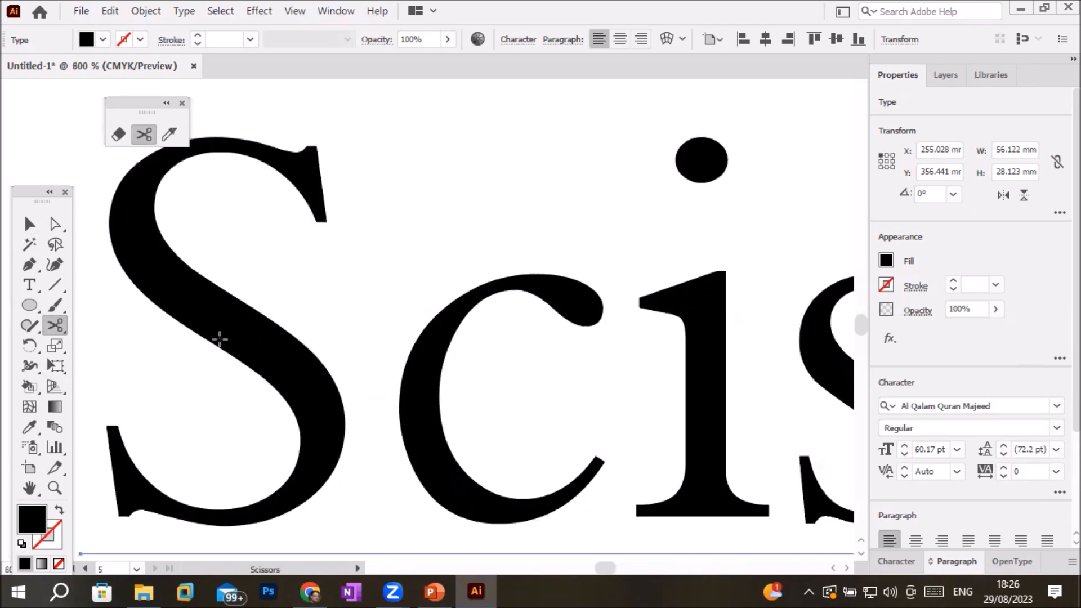
left_click(245, 303)
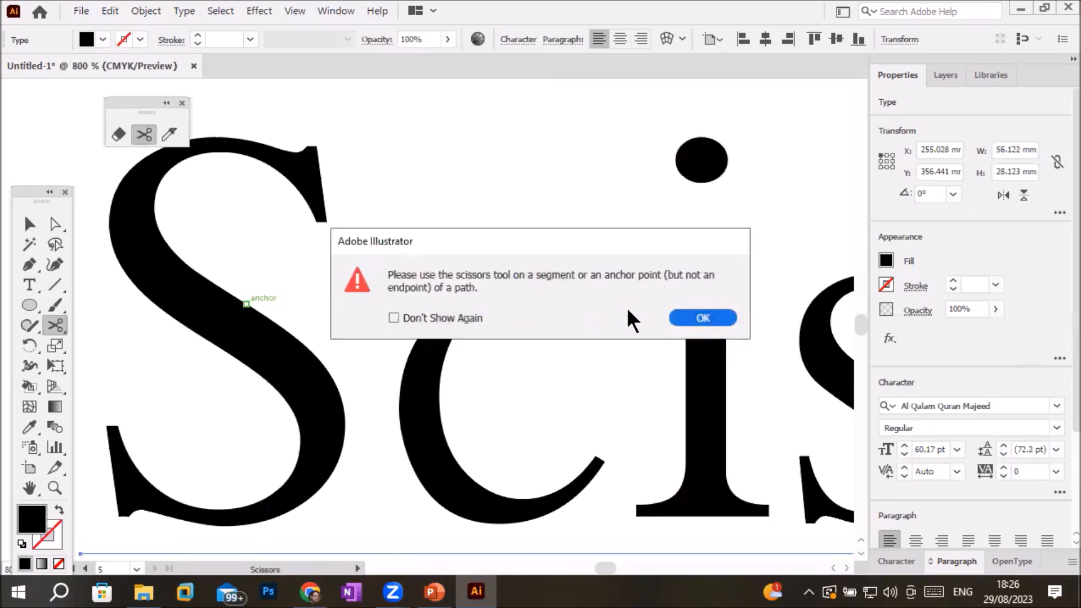
left_click(682, 317)
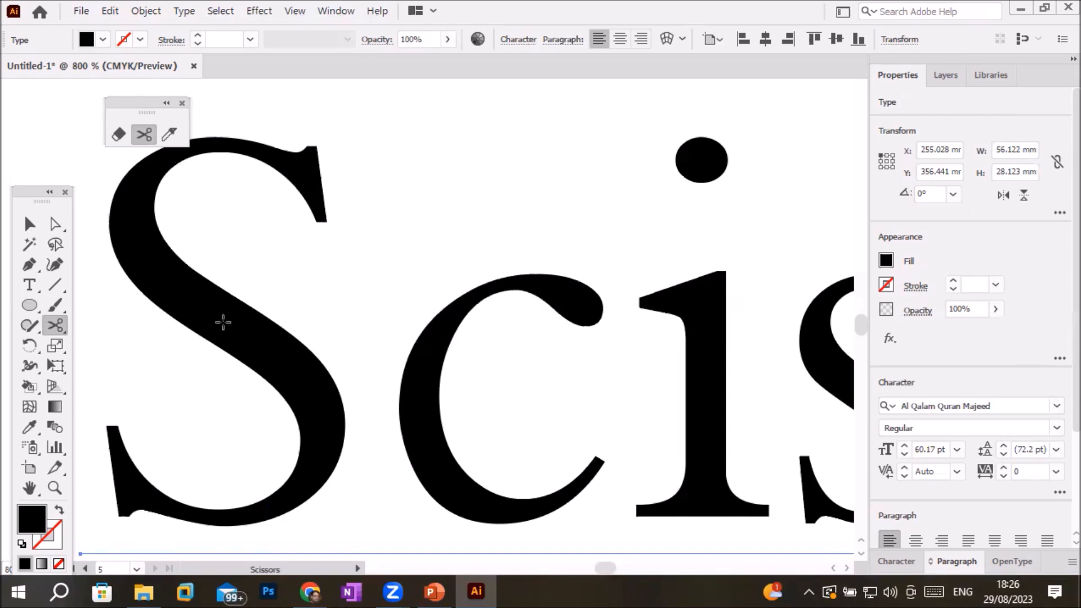
scroll(223, 322, "down", 2)
scroll(223, 322, "down", 2)
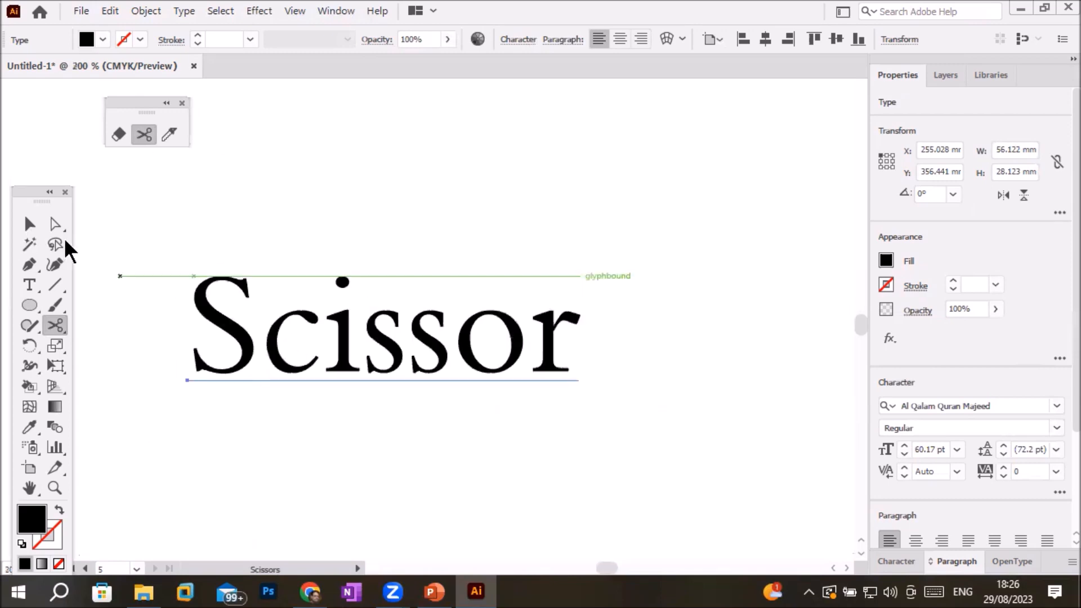
Convert the "Scissor" text to outlines
left_click(28, 225)
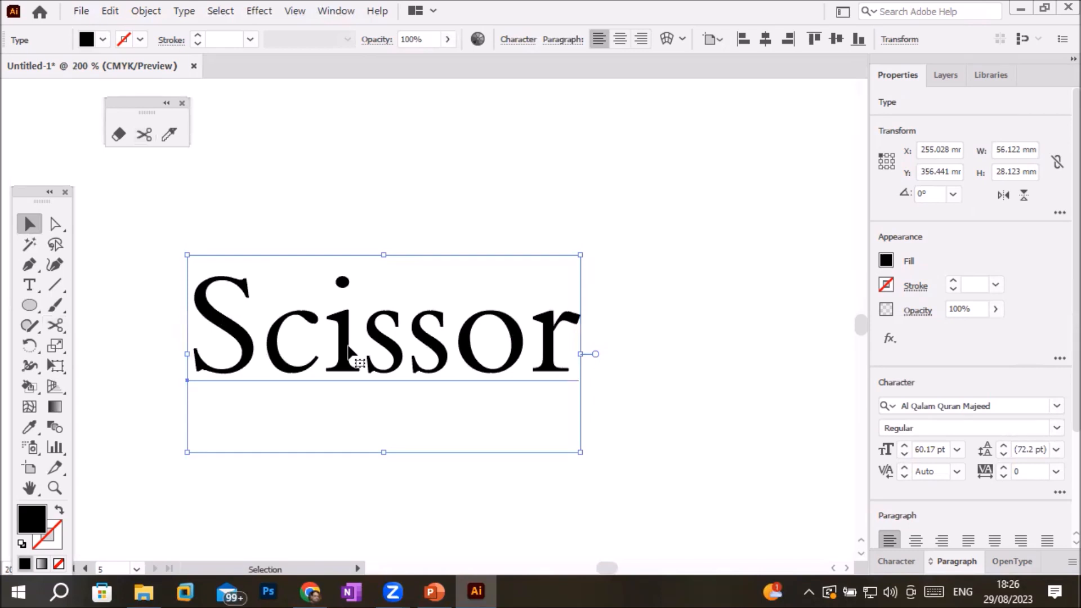
right_click(348, 346)
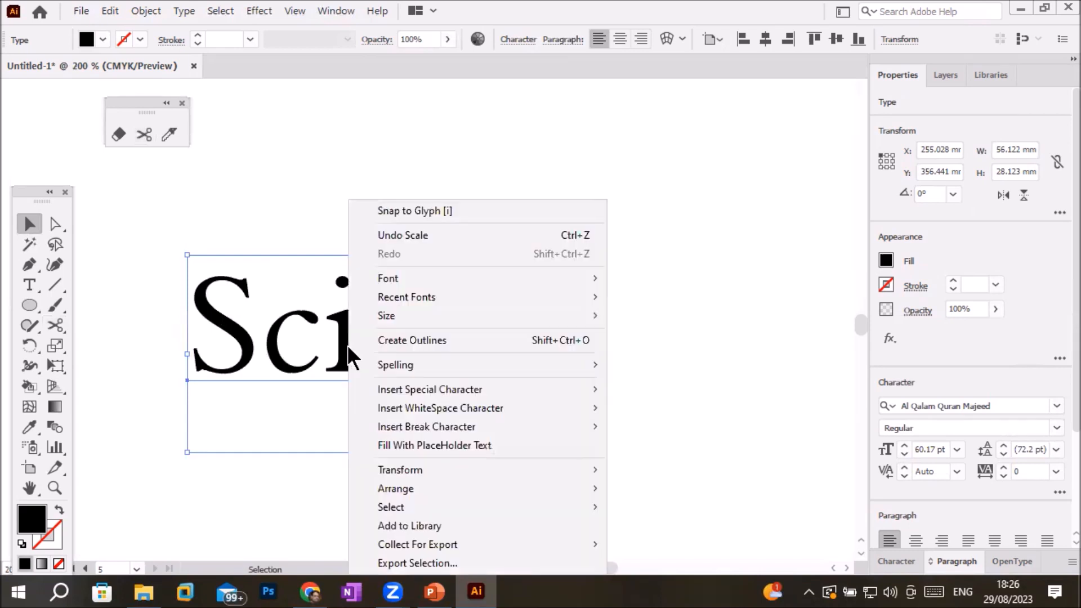
left_click(411, 341)
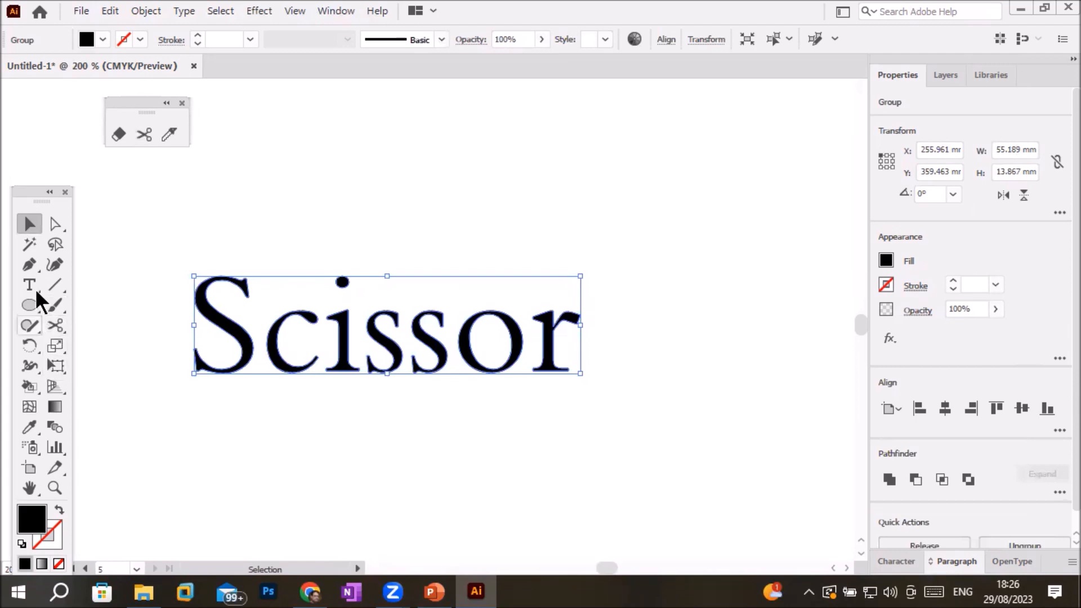
Cut the outlined "S" with the Scissors tool at the outer-left anchor point where its upper curve meets the diagonal
left_click(55, 325)
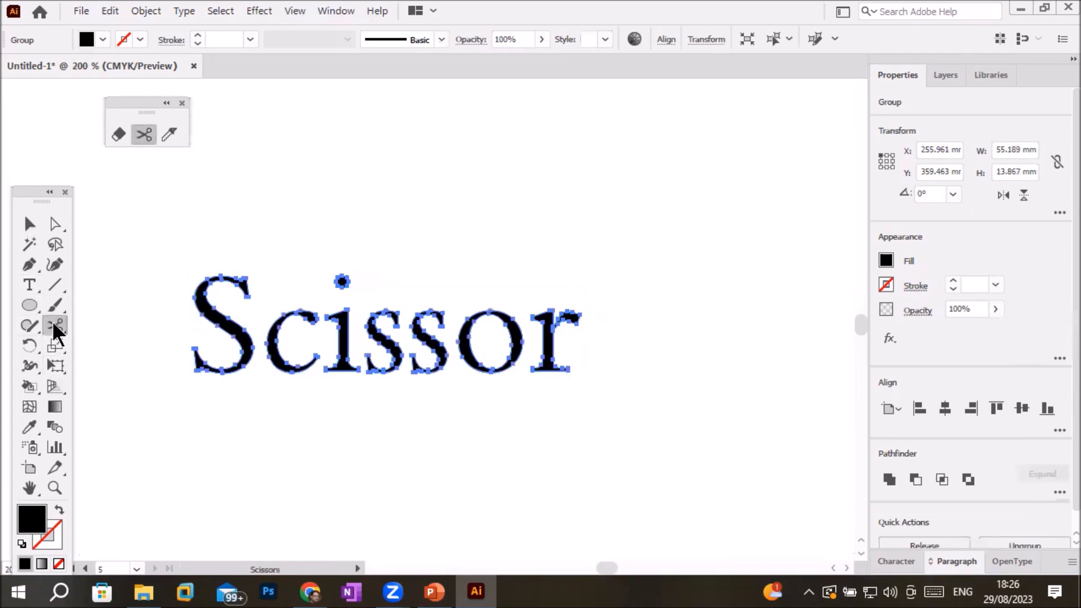
scroll(195, 326, "up", 1)
scroll(195, 327, "up", 2)
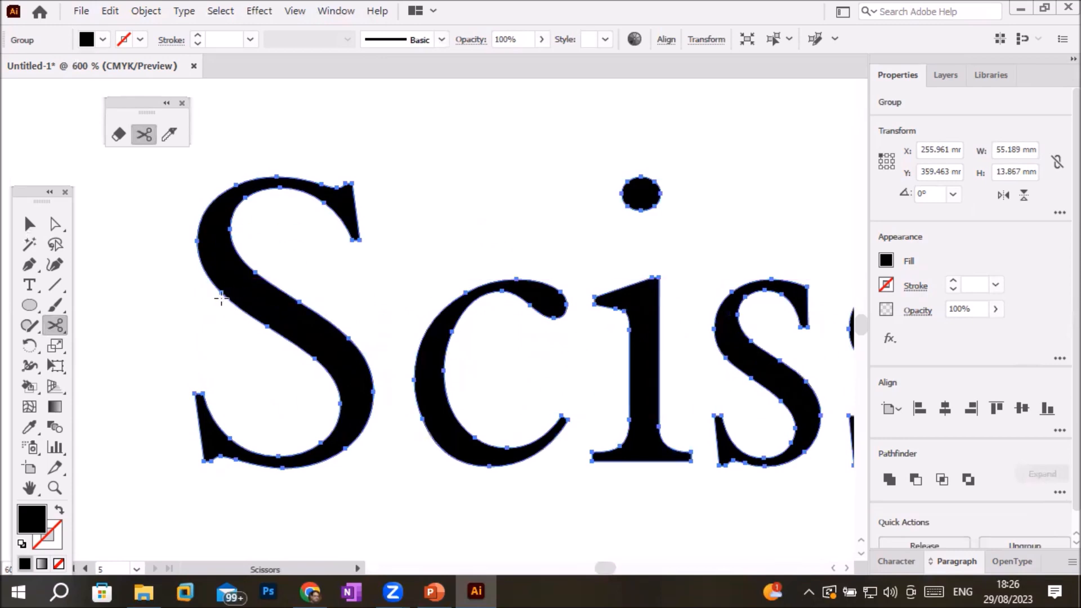
left_click(223, 291)
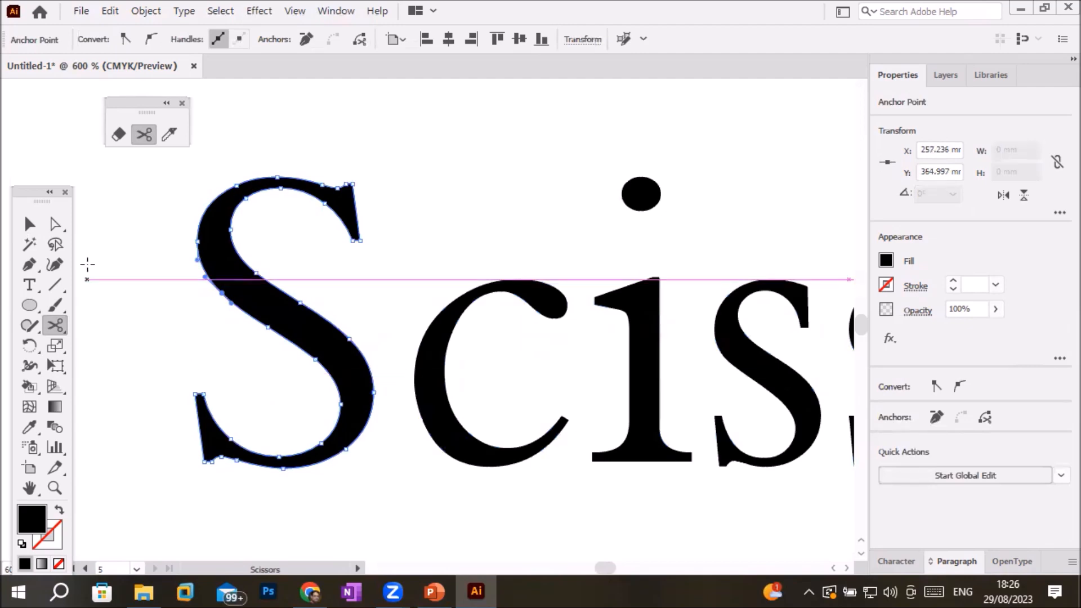
Pull the cut point of the "S" and its handle outward to the lower left with Direct Selection, making the letter about 10 mm wide
left_click(58, 221)
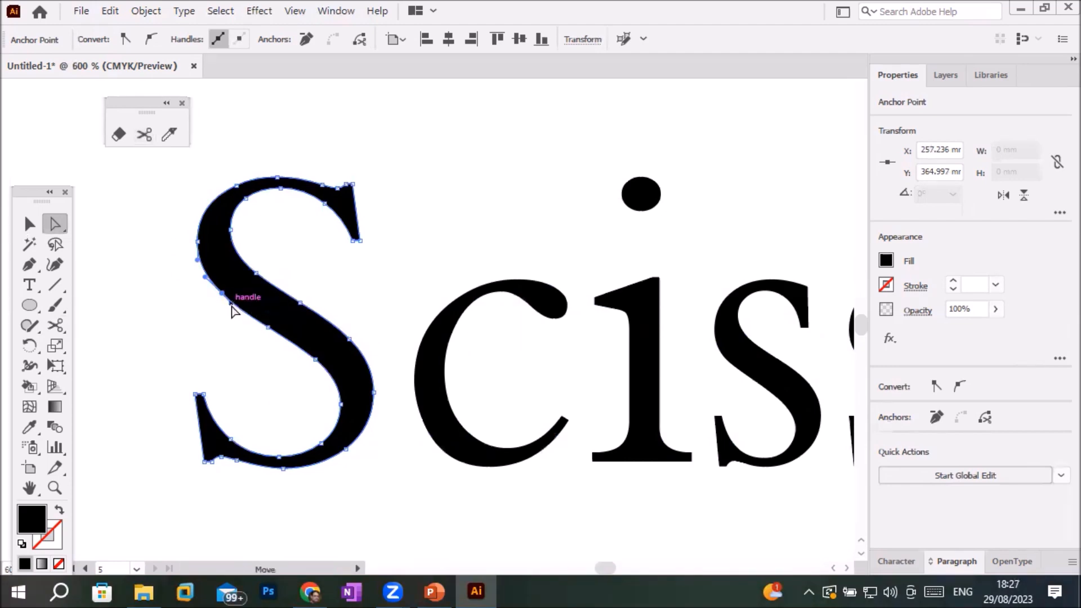
left_click_drag(231, 305, 225, 332)
left_click(239, 309)
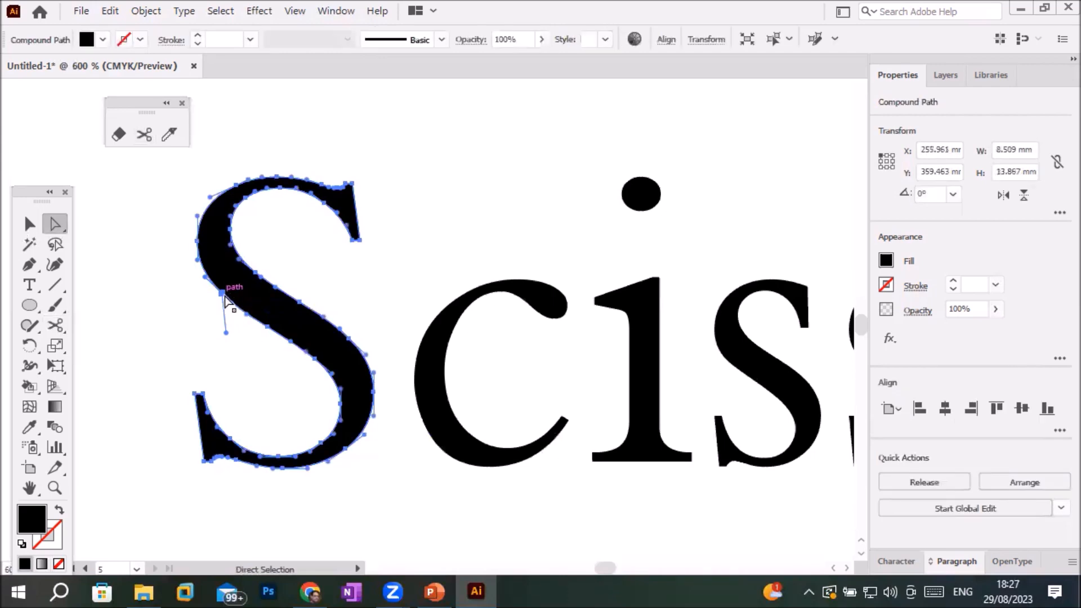
left_click(225, 298)
left_click_drag(223, 294, 190, 361)
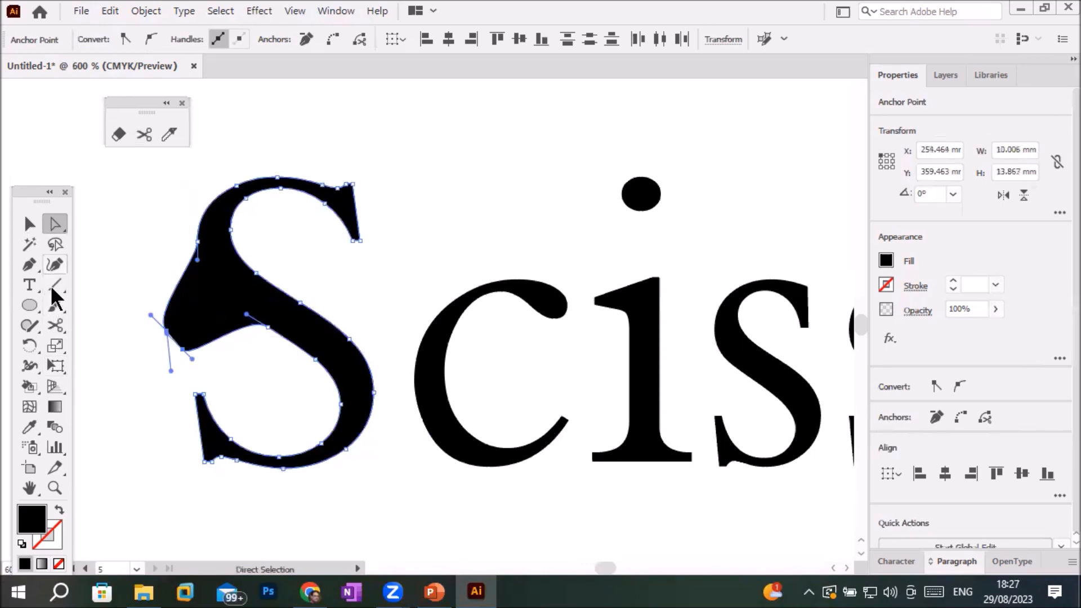
Cut the outlined "c" with the Scissors tool at the inner and outer anchor points beside its upper teardrop end
left_click(56, 325)
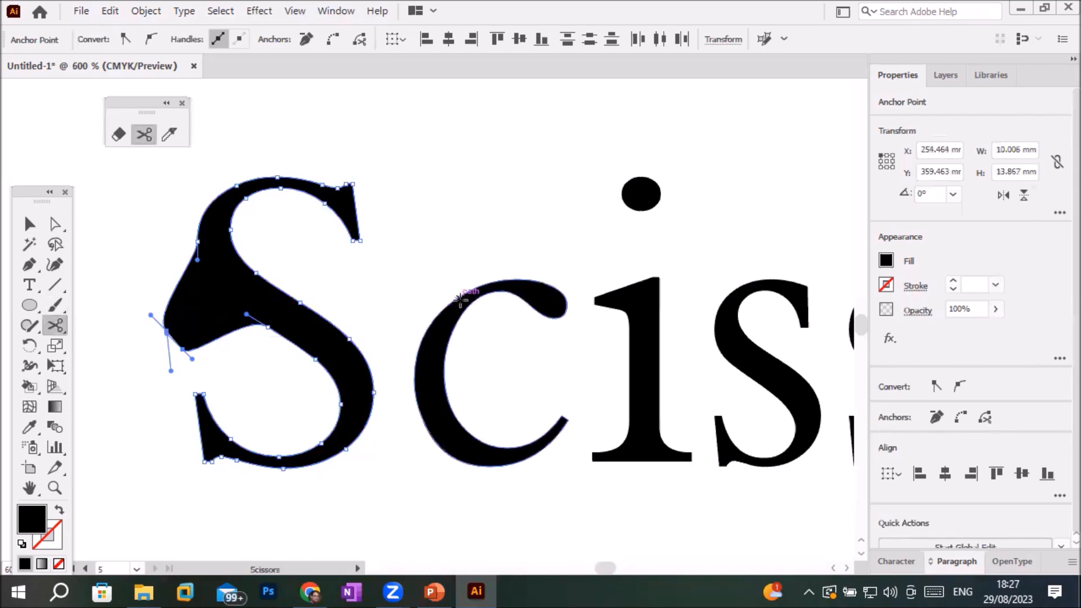
scroll(456, 314, "up", 4)
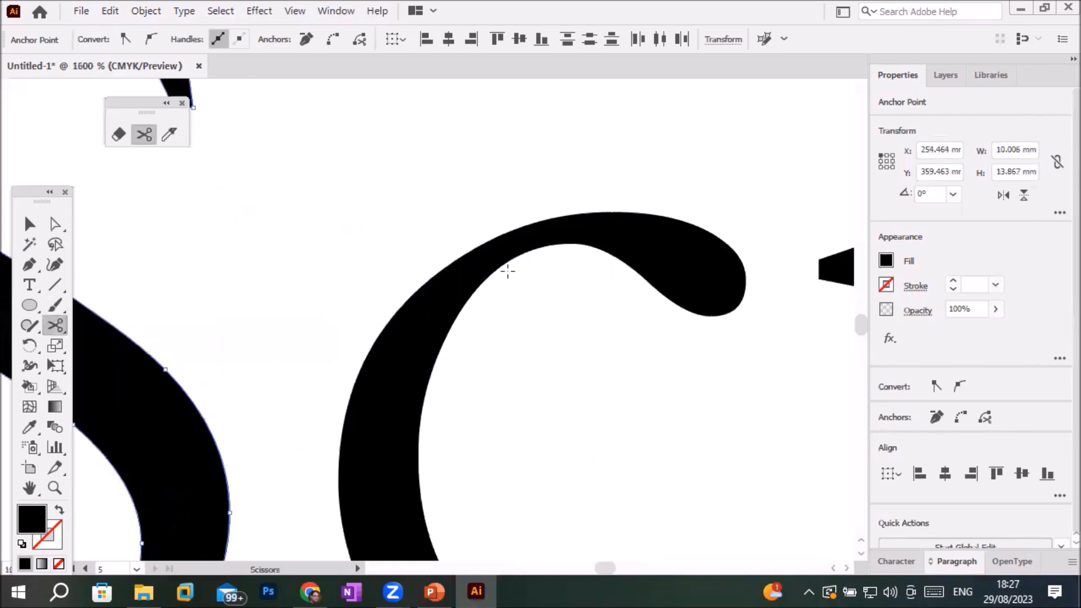
left_click(55, 223)
left_click(457, 278)
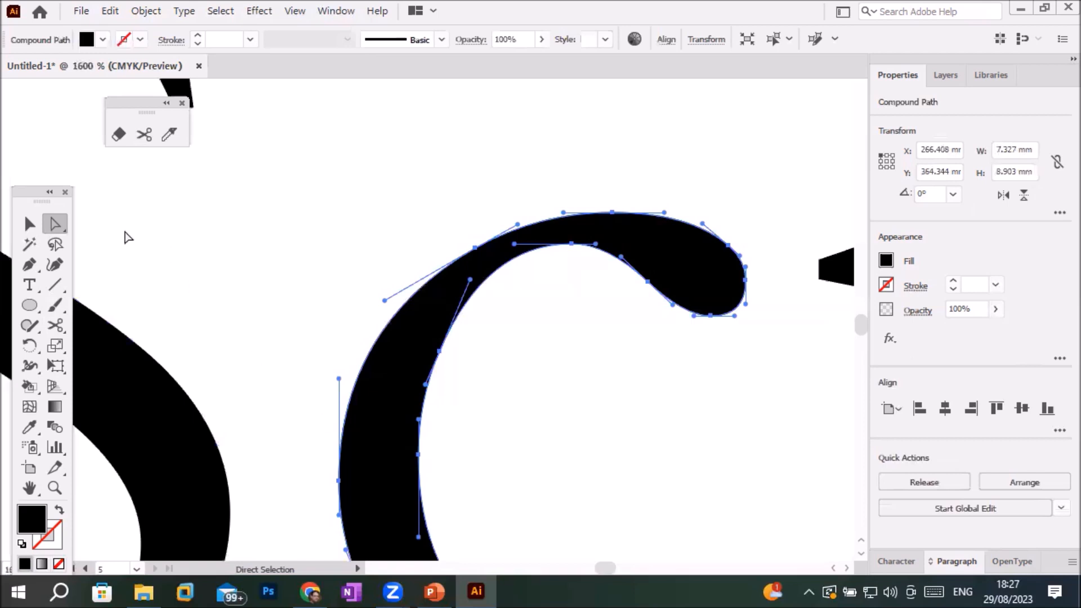
left_click(54, 323)
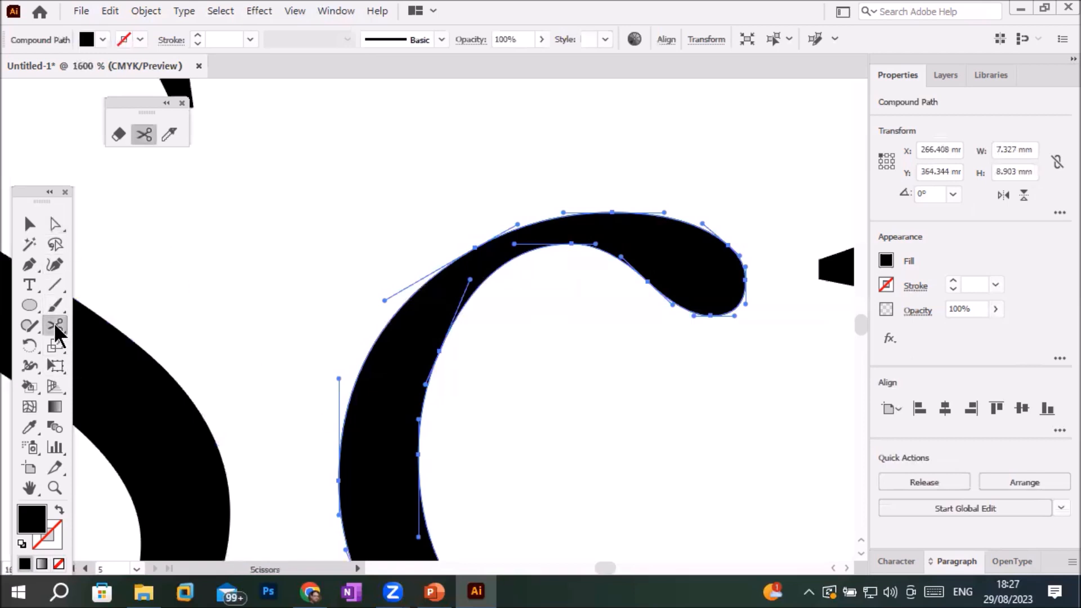
left_click(571, 243)
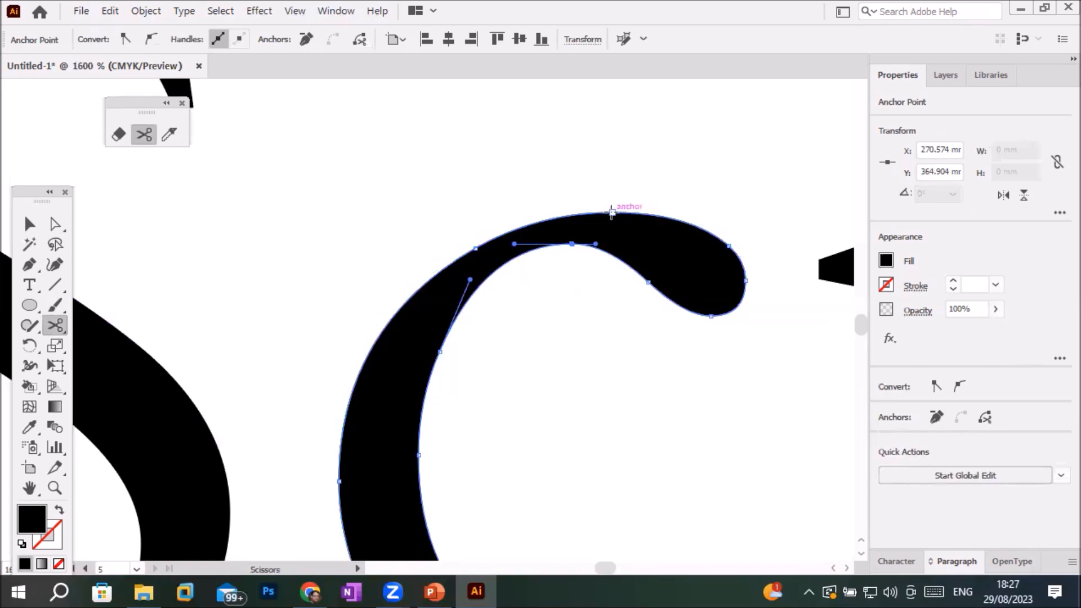
left_click(611, 212)
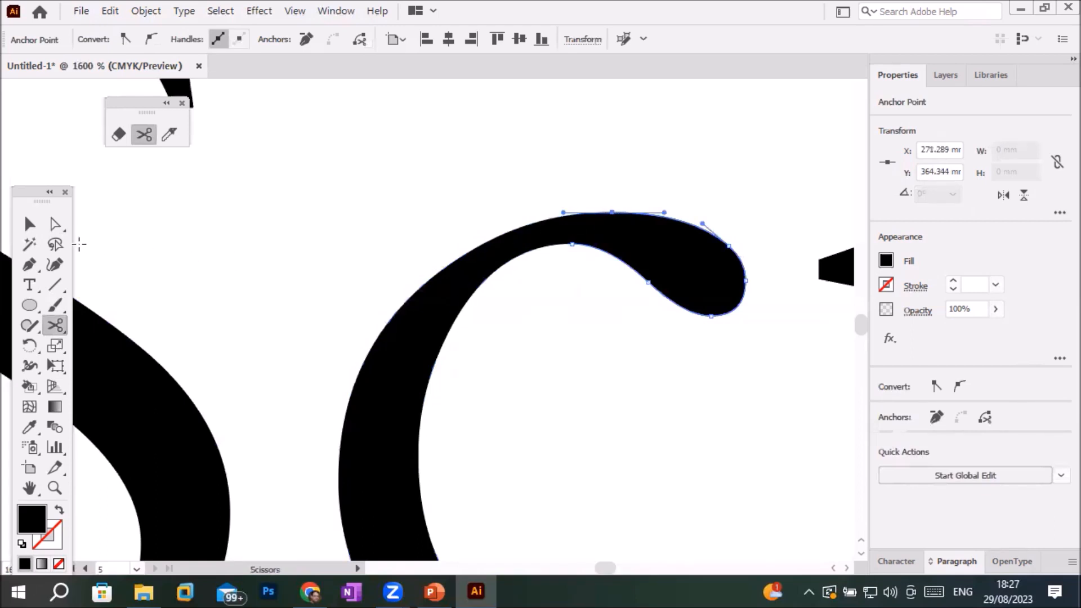
Try to separate the teardrop end of the "c" with Direct Selection, and reposition the whole letter slightly higher between the "S" and "i"
left_click(57, 225)
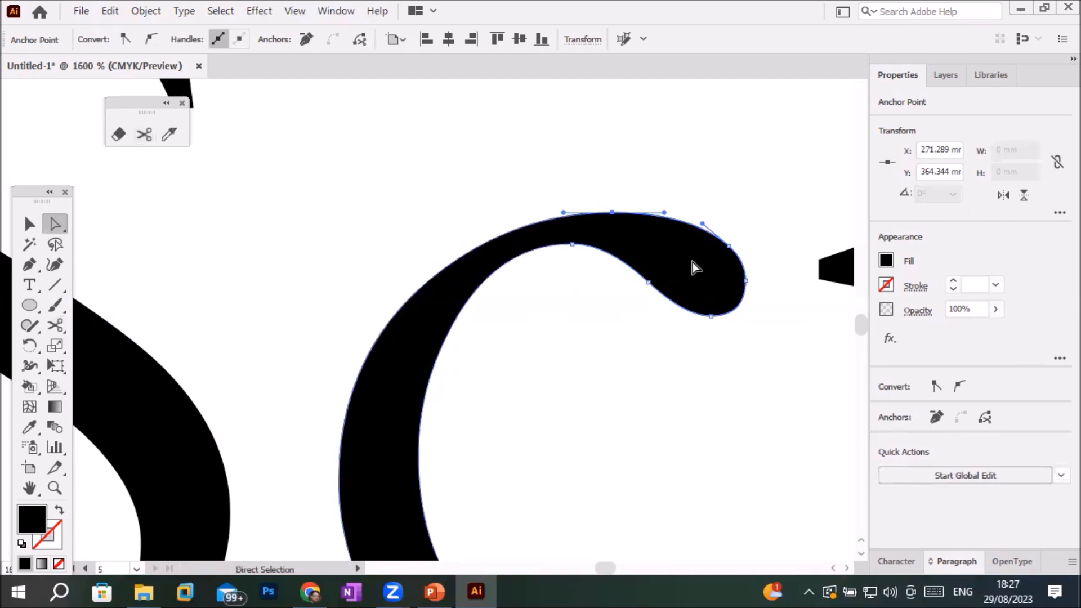
left_click(694, 267)
left_click_drag(694, 267, 580, 221)
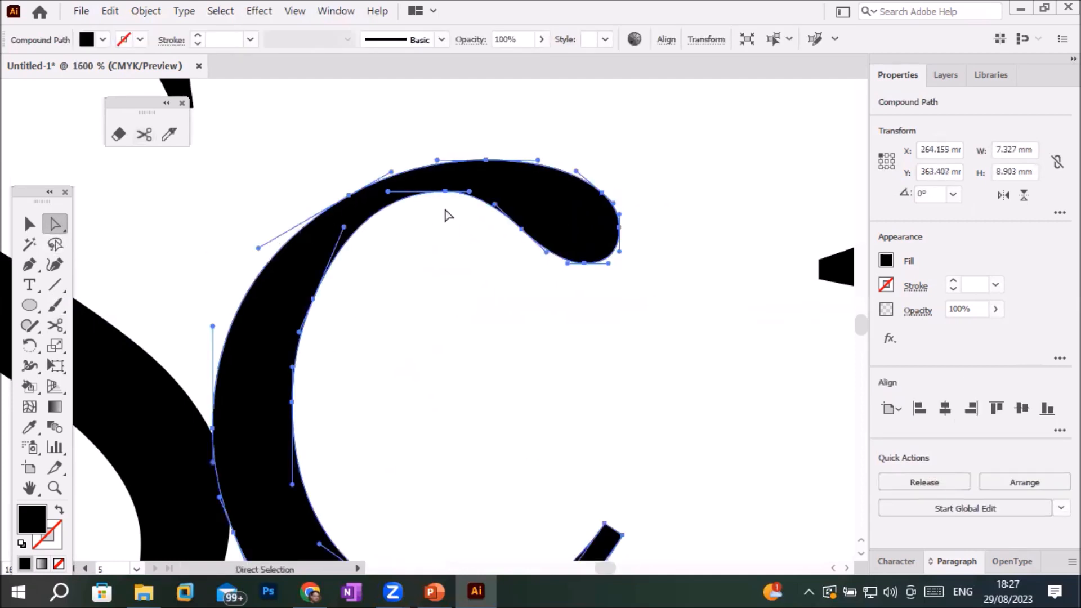
left_click_drag(558, 144, 647, 306)
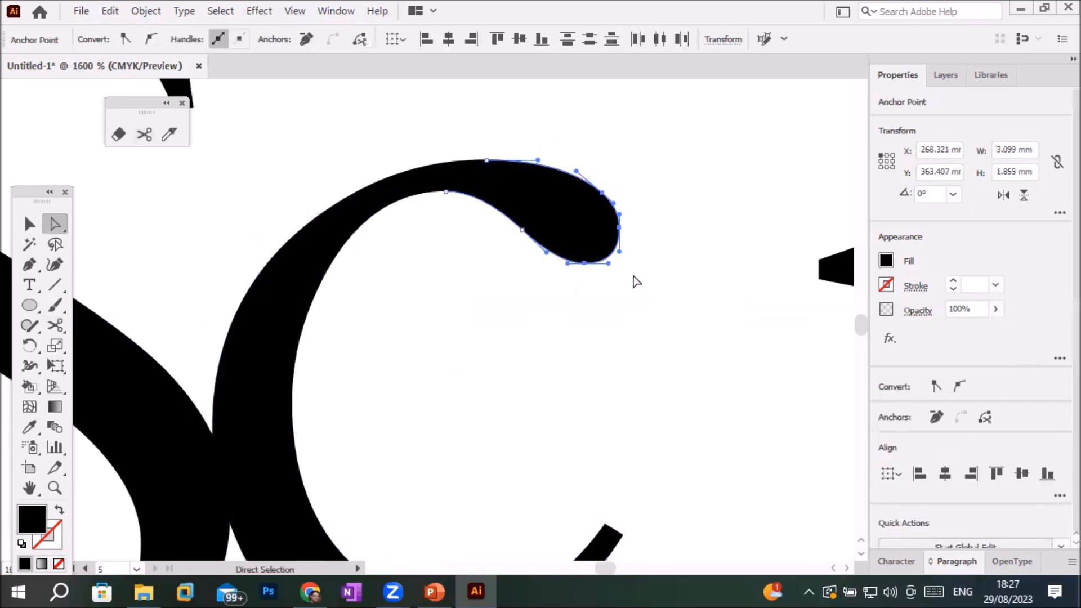
scroll(359, 244, "down", 1)
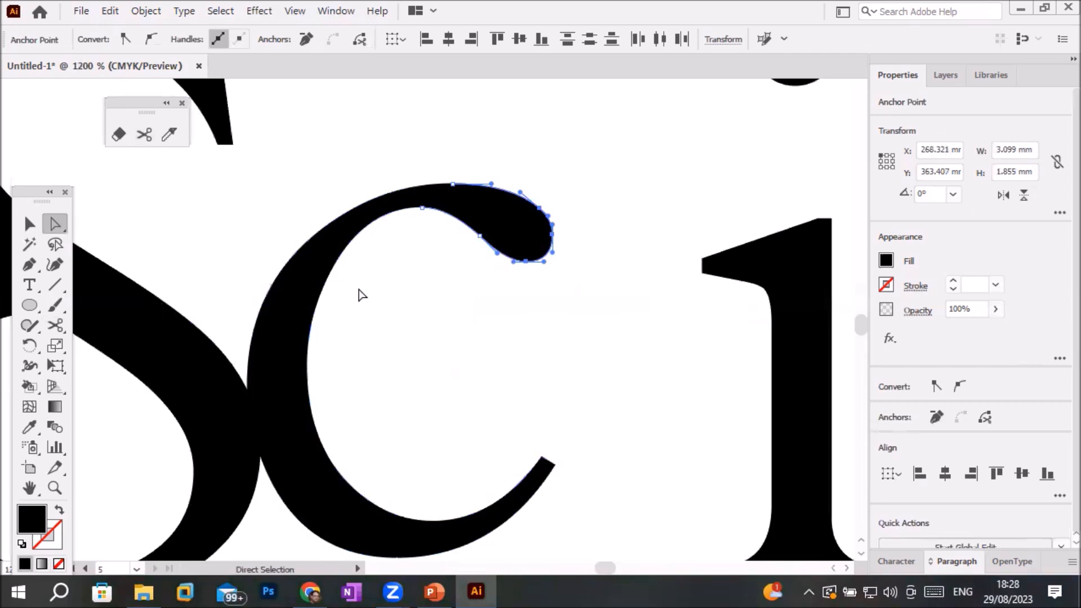
left_click_drag(321, 314, 383, 292)
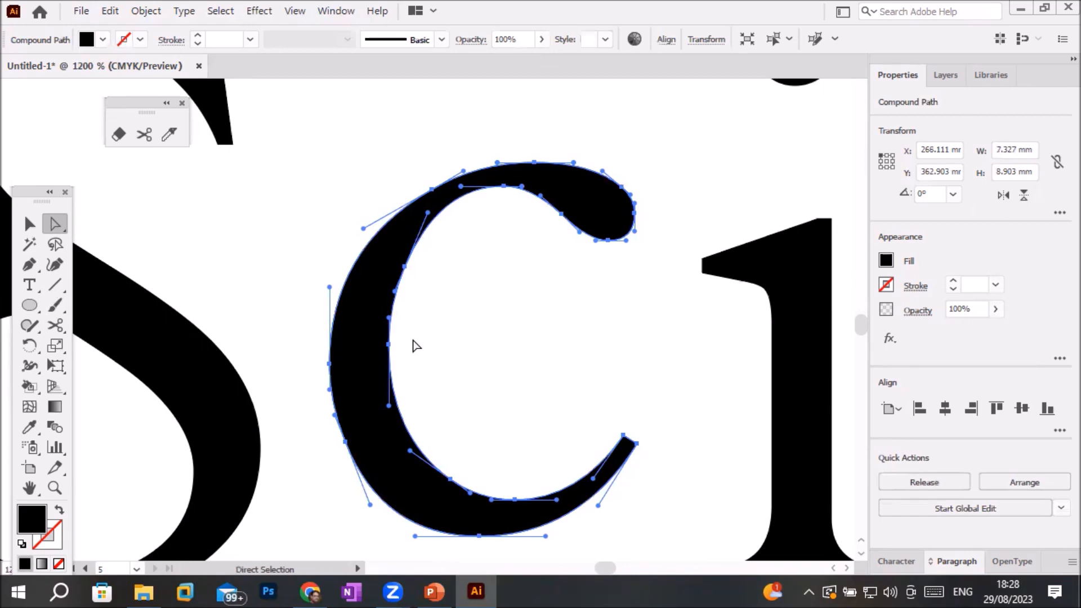
left_click(136, 10)
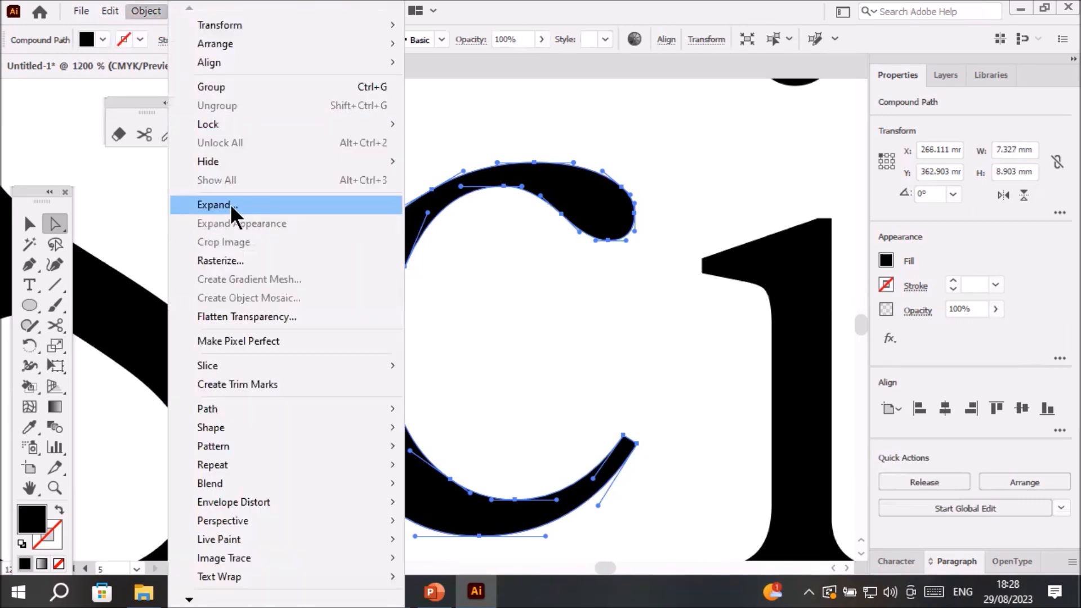
key("Escape")
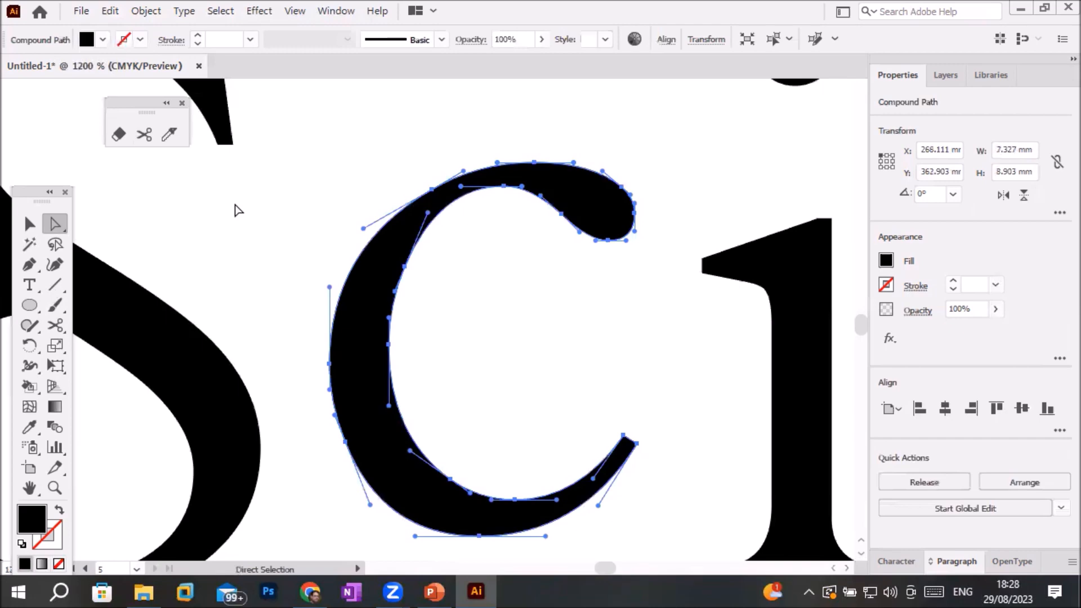
scroll(260, 246, "down", 3)
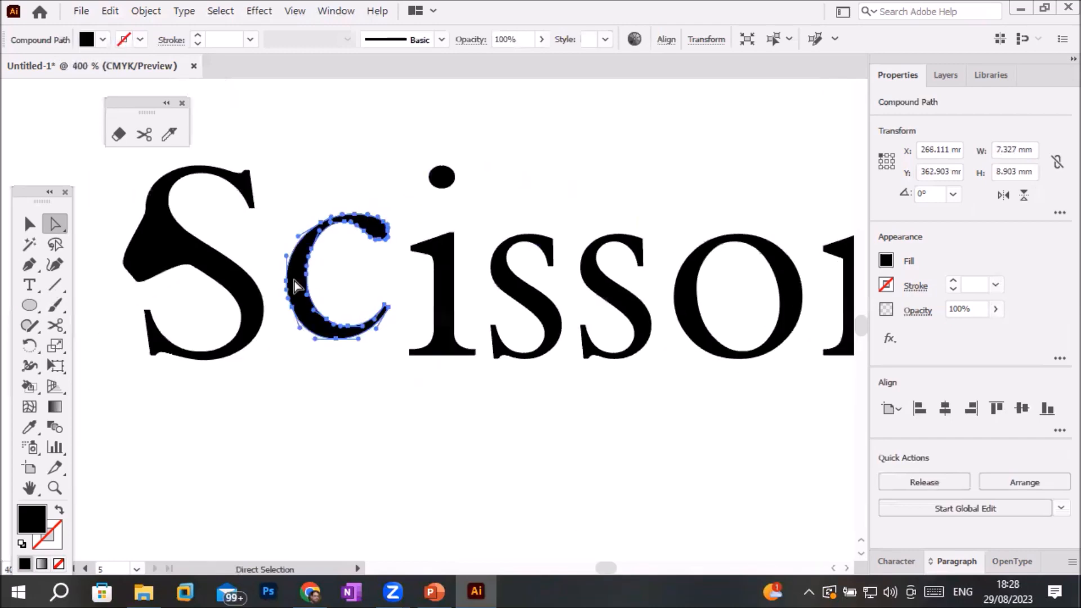
left_click(341, 389)
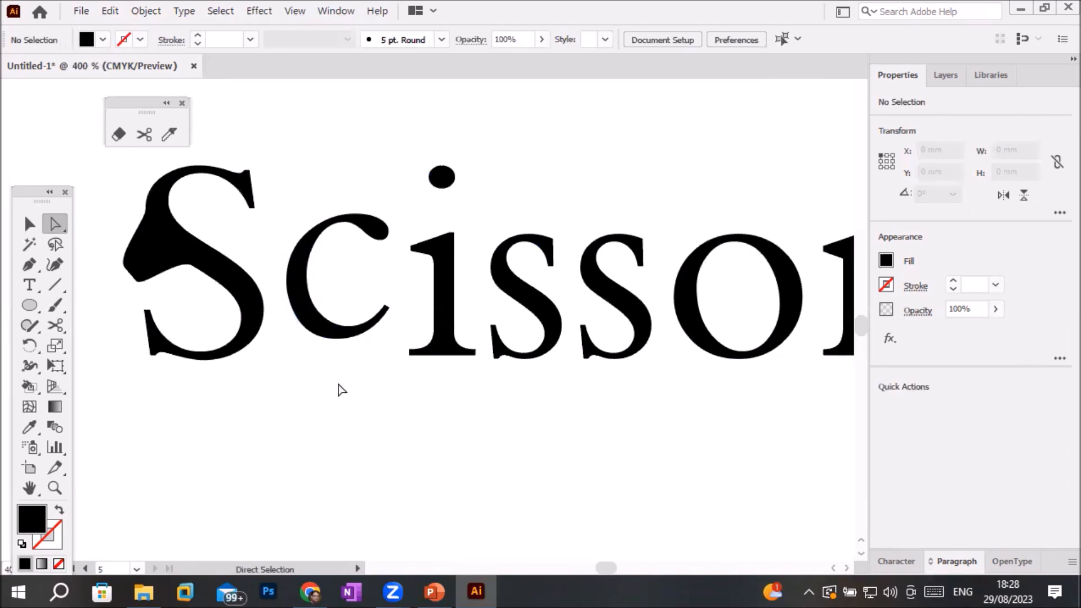
scroll(342, 390, "down", 2)
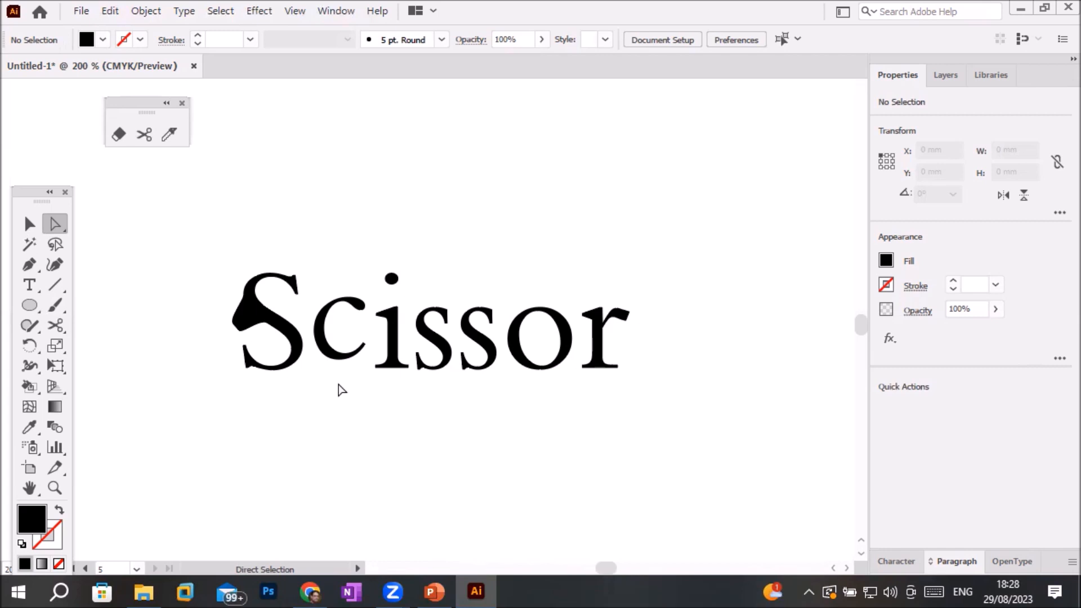
left_click(145, 11)
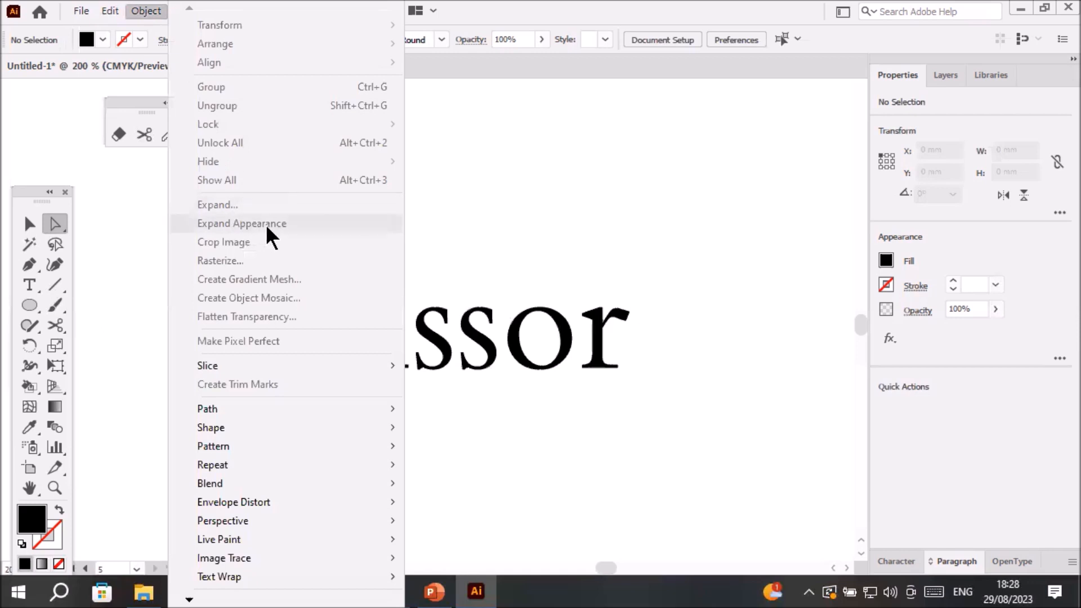
left_click(104, 231)
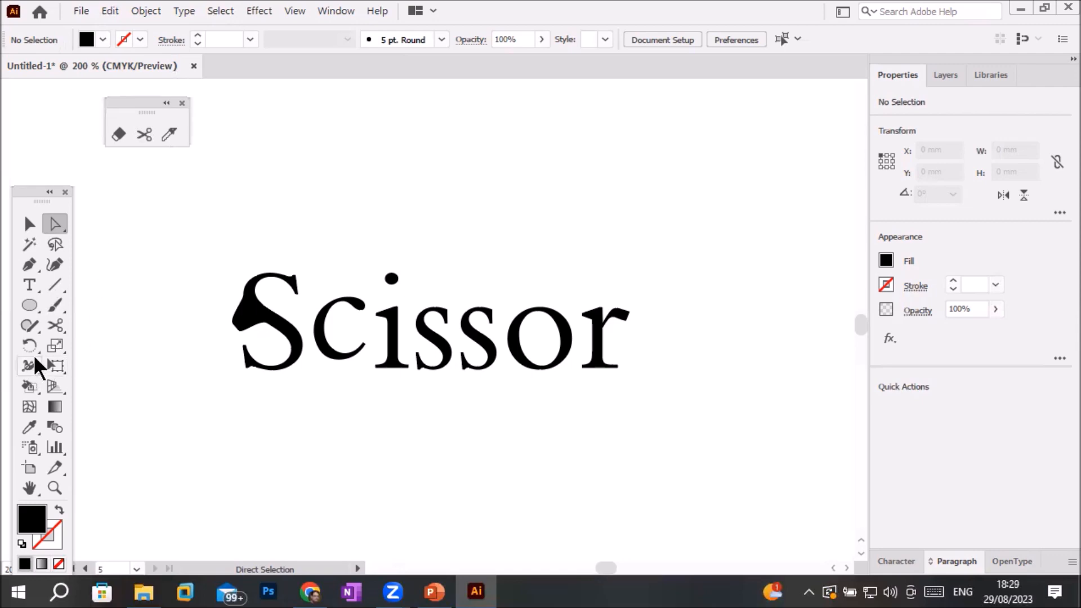
Cut the lower part of the ellipse from side to side along a wavy freehand line with the Knife tool
left_click(53, 324)
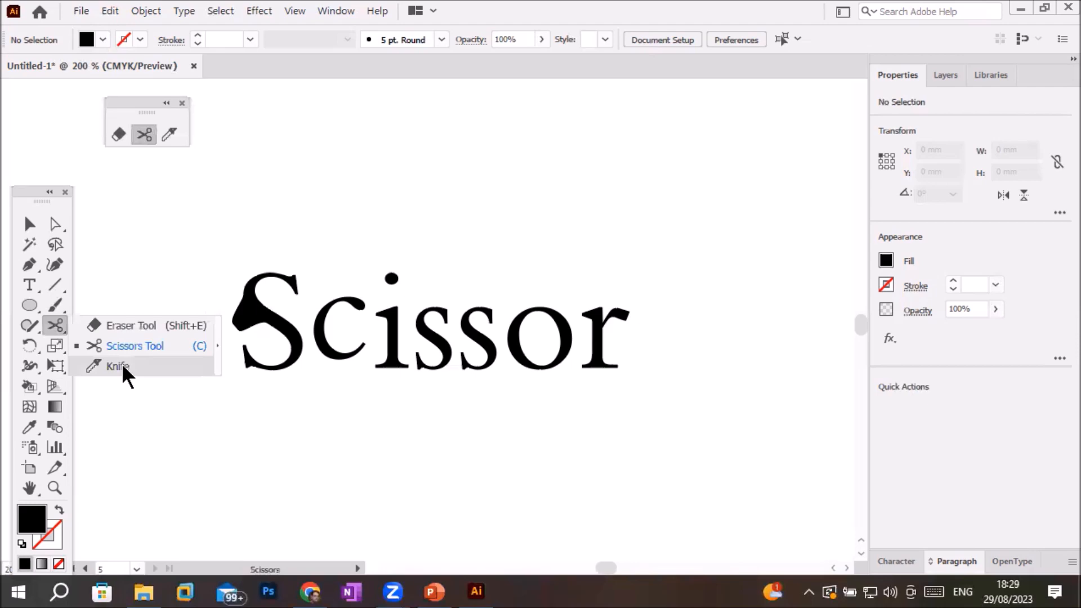
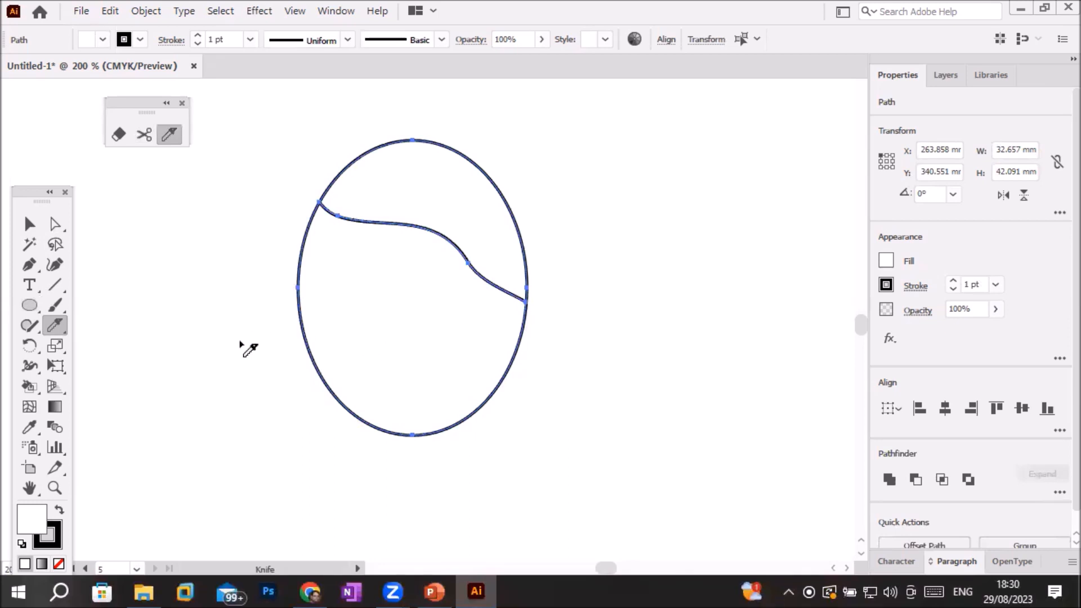
mouse_move(252, 385)
left_mouse_down()
mouse_move(318, 347)
mouse_move(384, 375)
mouse_move(421, 347)
mouse_move(450, 384)
mouse_move(510, 352)
mouse_move(570, 414)
left_mouse_up()
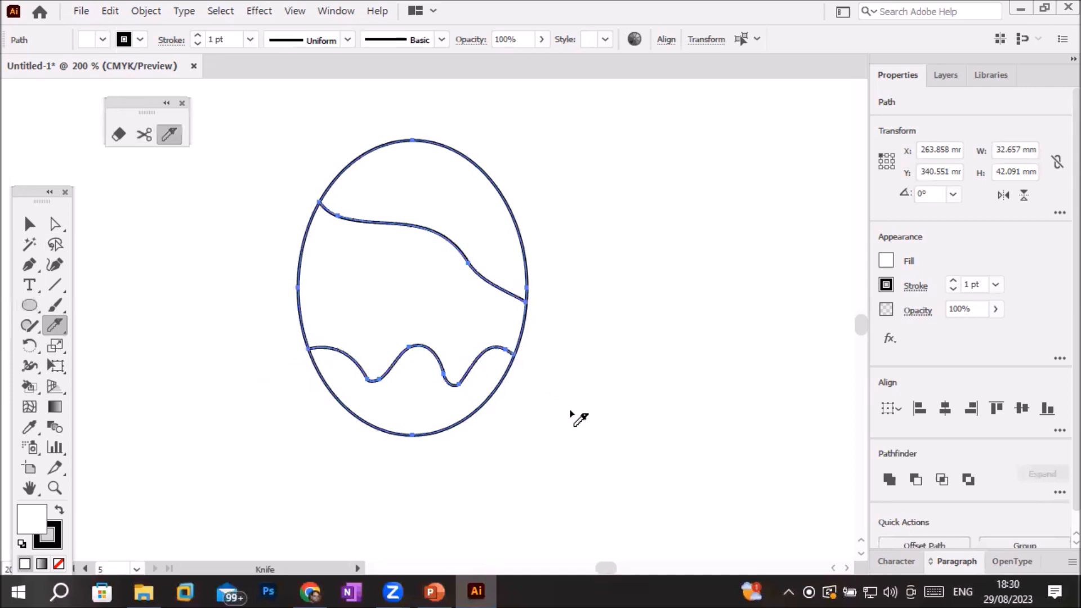
Nudge the upper-right curve segment of the ellipse's top piece upward six increments with Direct Selection, bulging its outline slightly
left_click(55, 223)
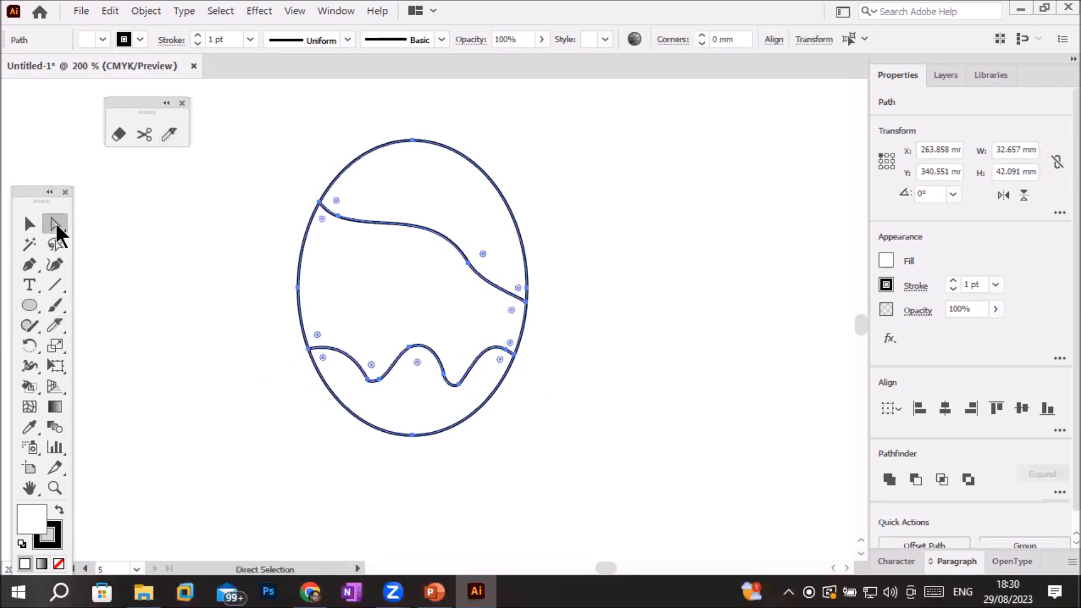
left_click(653, 195)
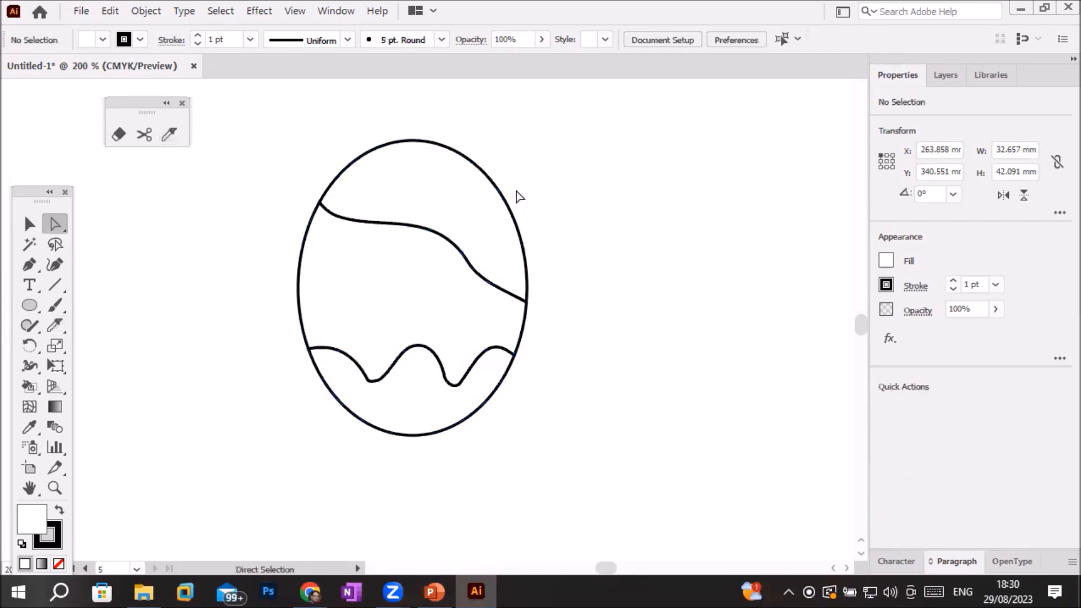
left_click(504, 197)
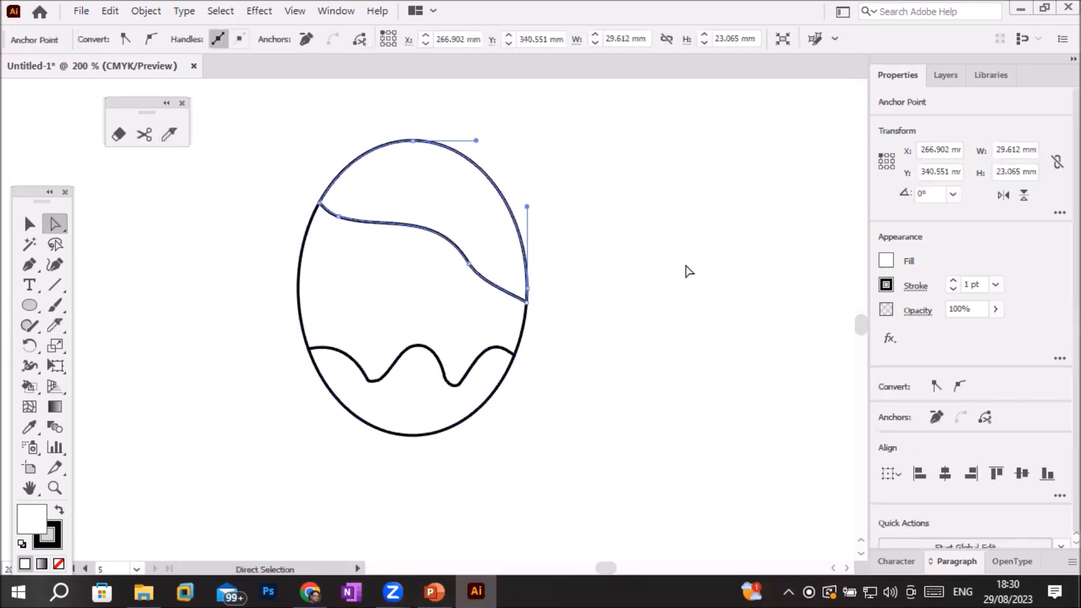
key("Up")
key("Up")
key("Up")
key("Up")
key("Up")
key("Up")
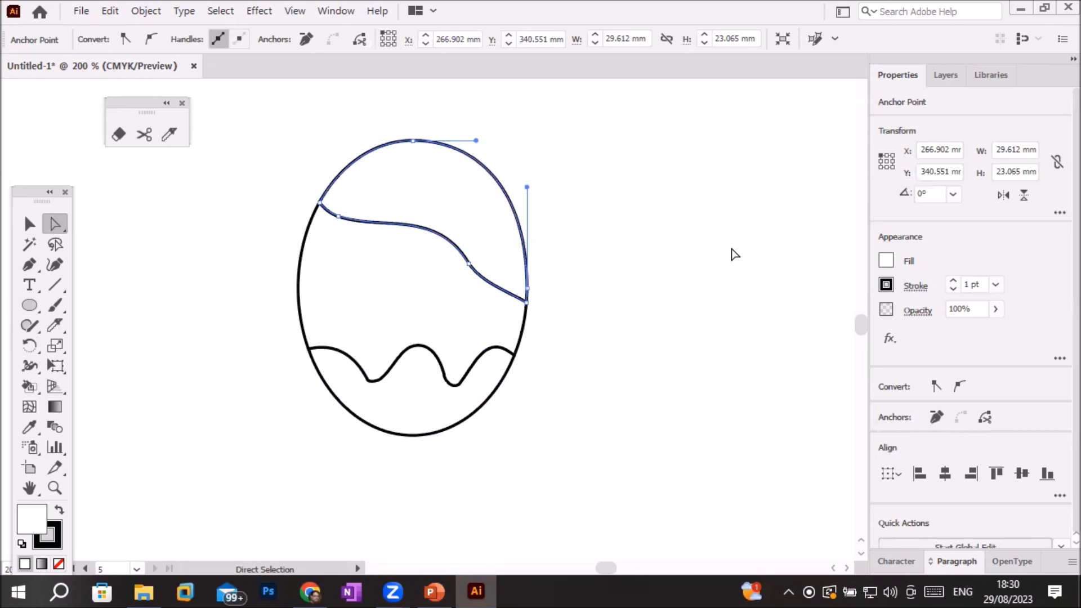
Select the bottom piece of the cut ellipse, below the wavy line, and fill it with dark blue
left_click(29, 224)
left_click(234, 281)
left_click(345, 286)
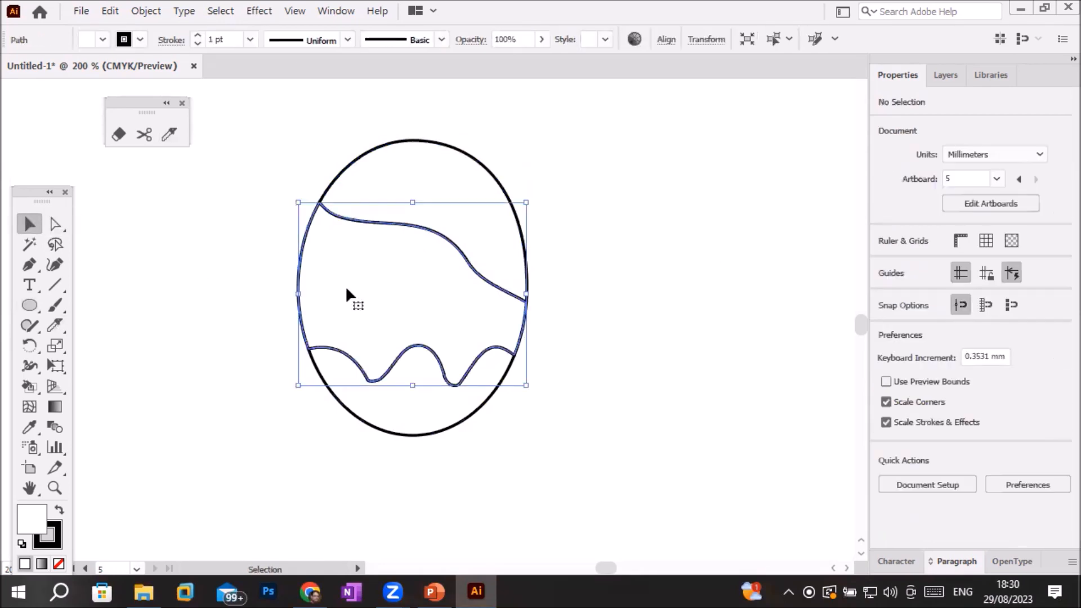
left_click(416, 177)
left_click(406, 381)
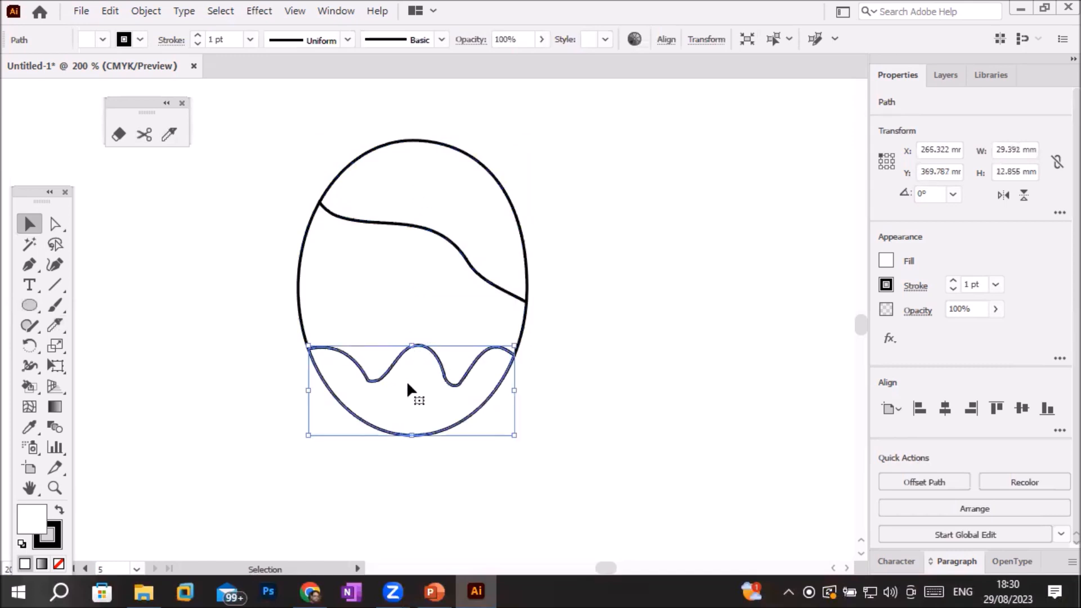
left_click(101, 40)
left_click(104, 68)
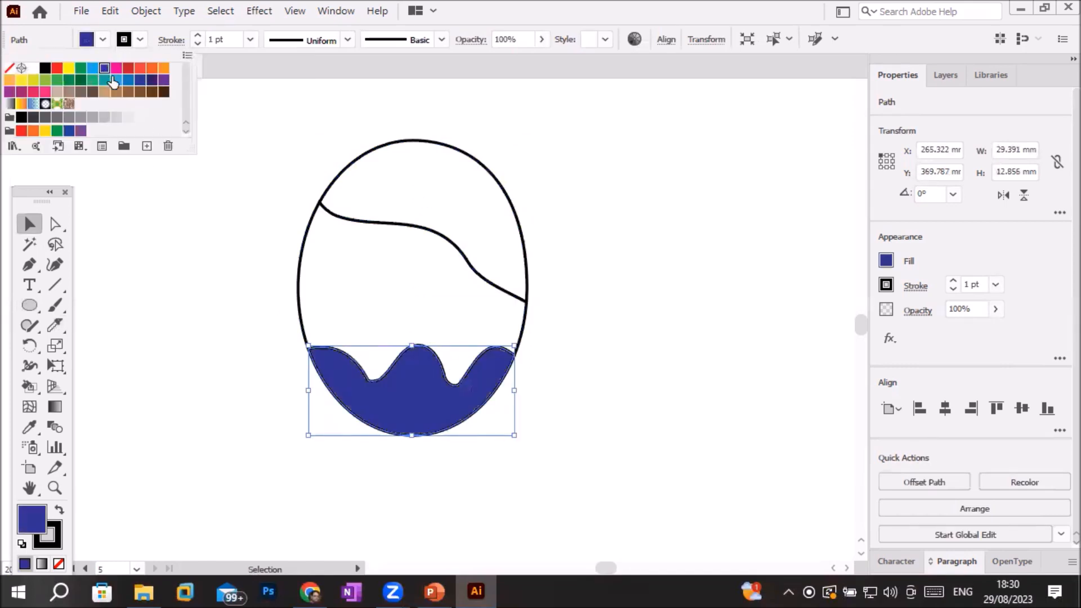
left_click(376, 270)
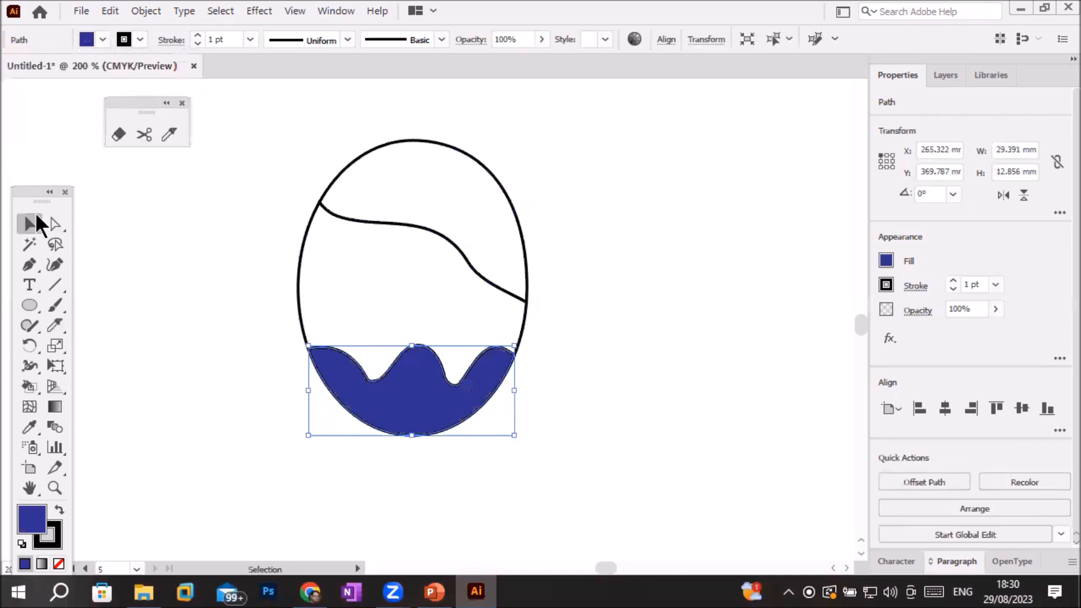
Fill the middle section of the egg, between the two wavy cuts, with light blue
left_click(312, 224)
left_click(307, 237)
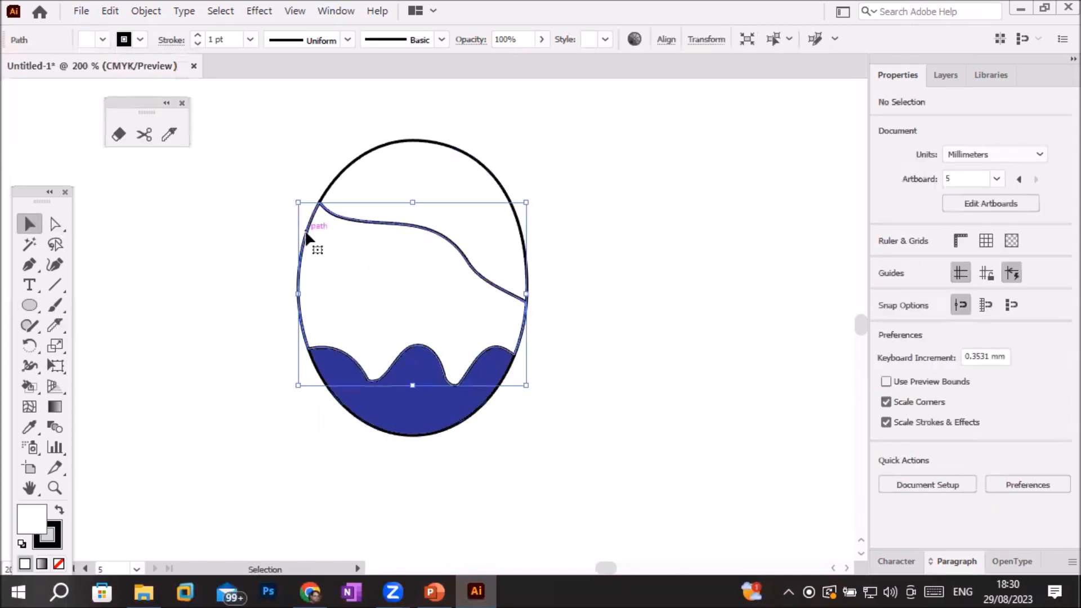
left_click(148, 211)
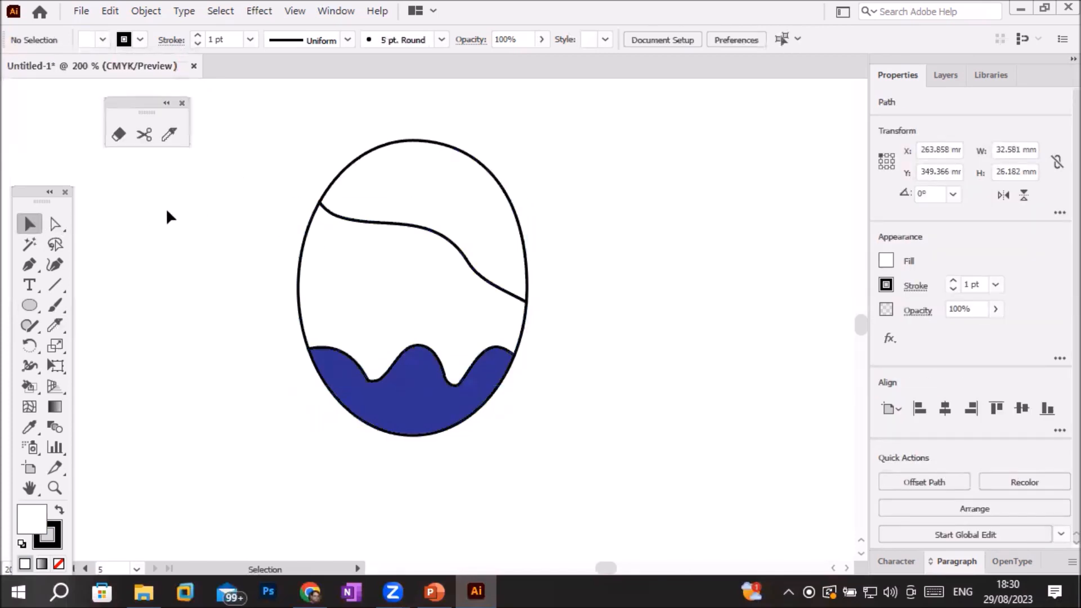
left_click(309, 231)
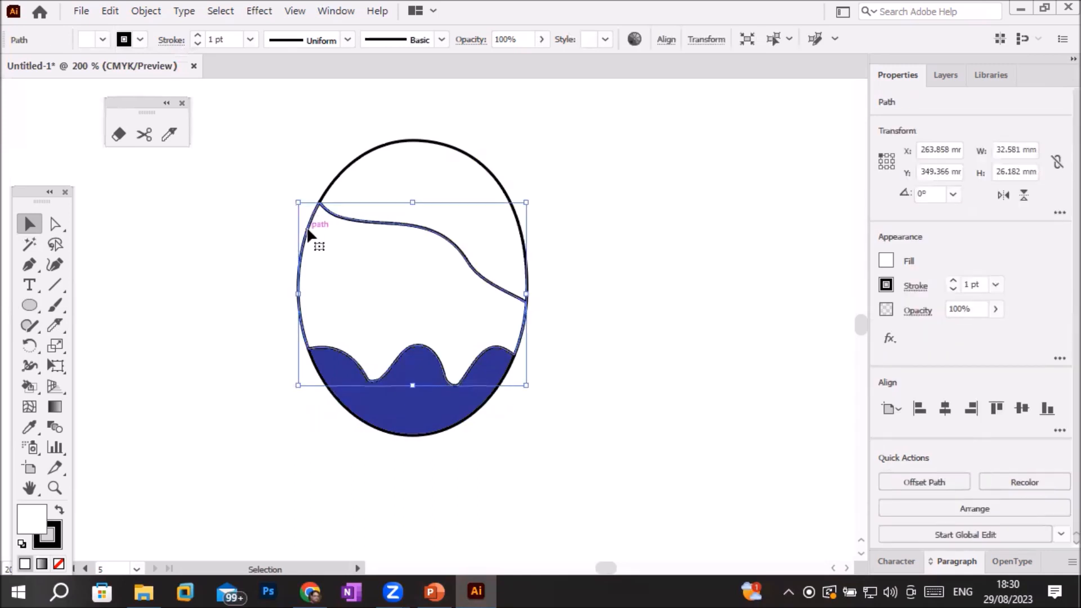
left_click(102, 40)
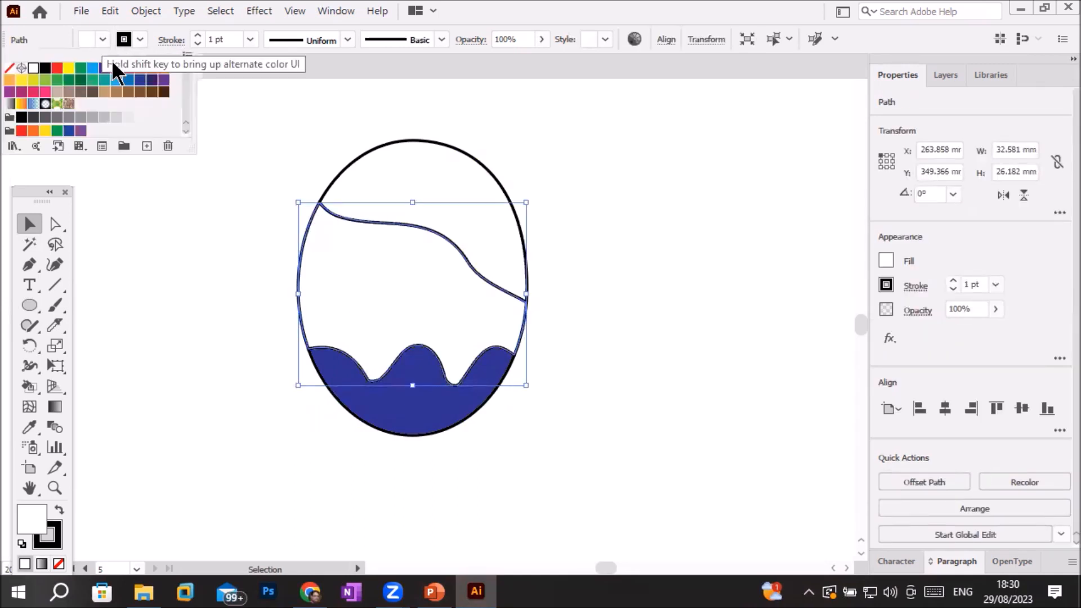
left_click(115, 80)
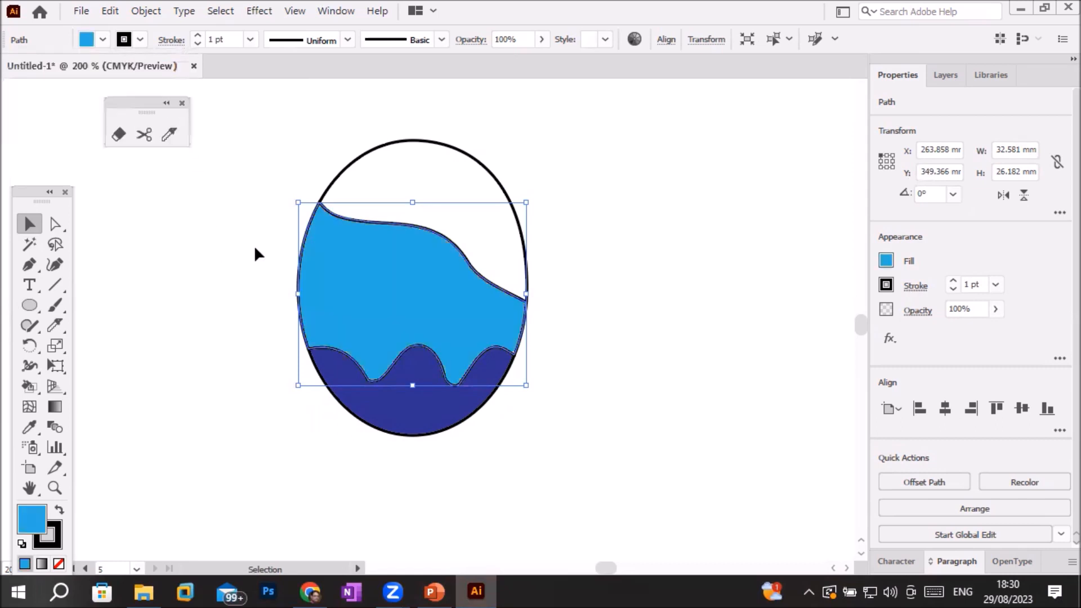
Fill the top section of the egg with CMYK Magenta
left_click(377, 146)
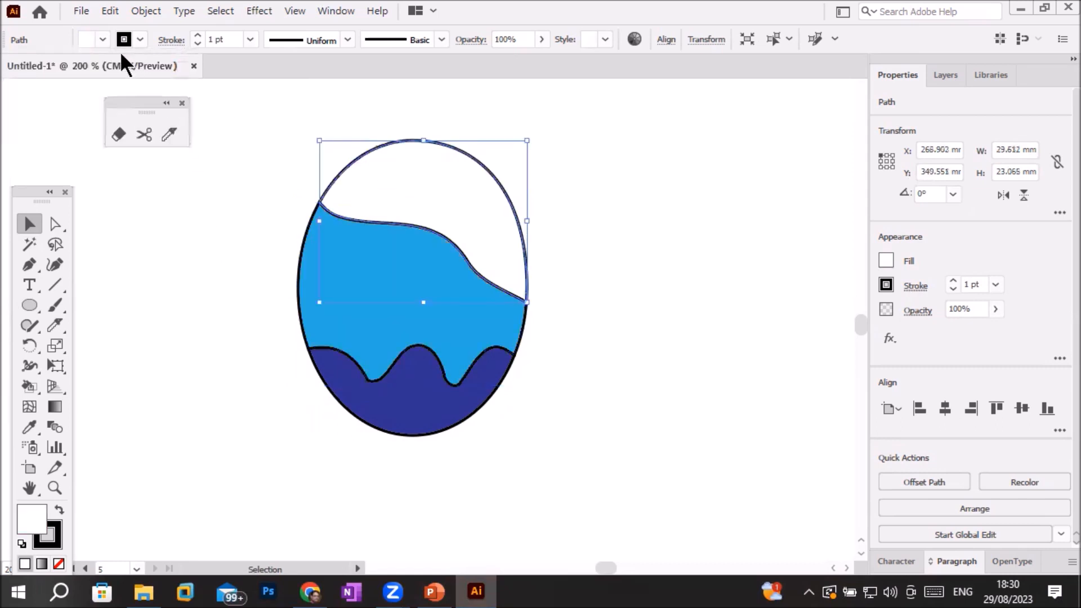
left_click(102, 39)
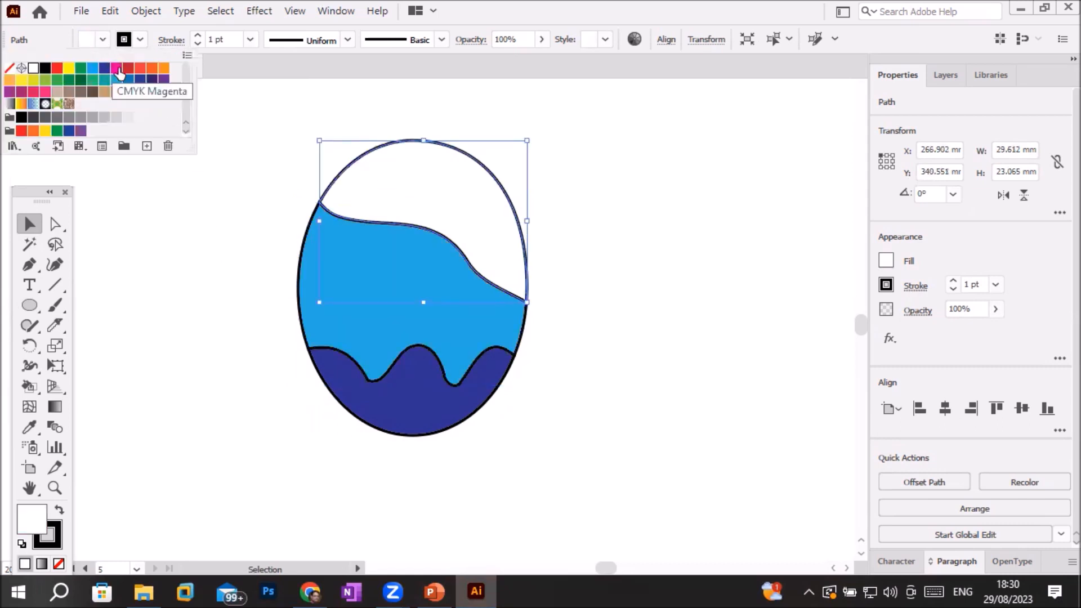
left_click(118, 68)
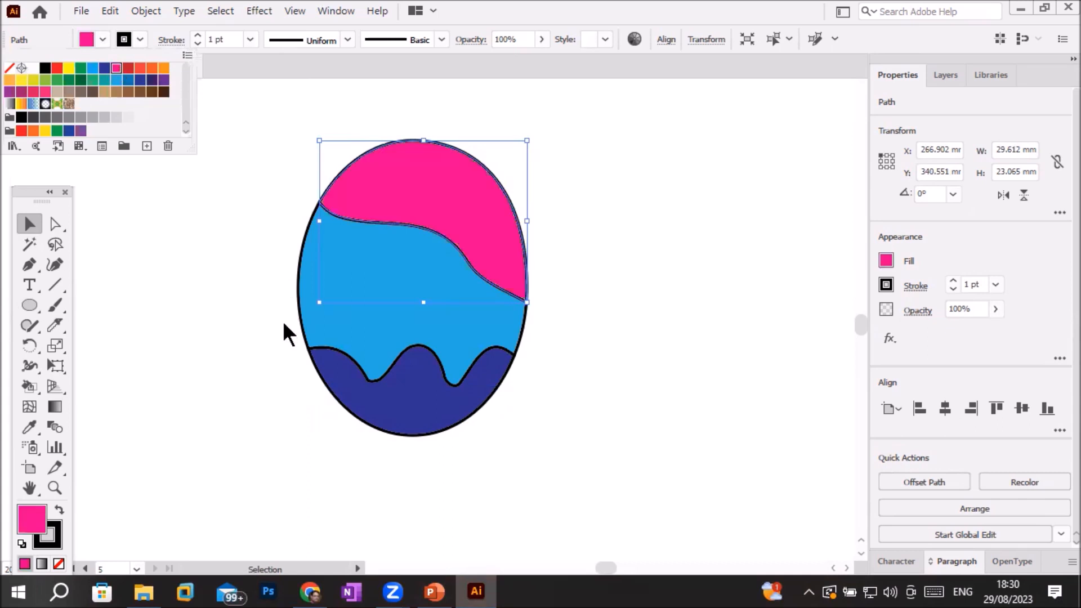
left_click(205, 349)
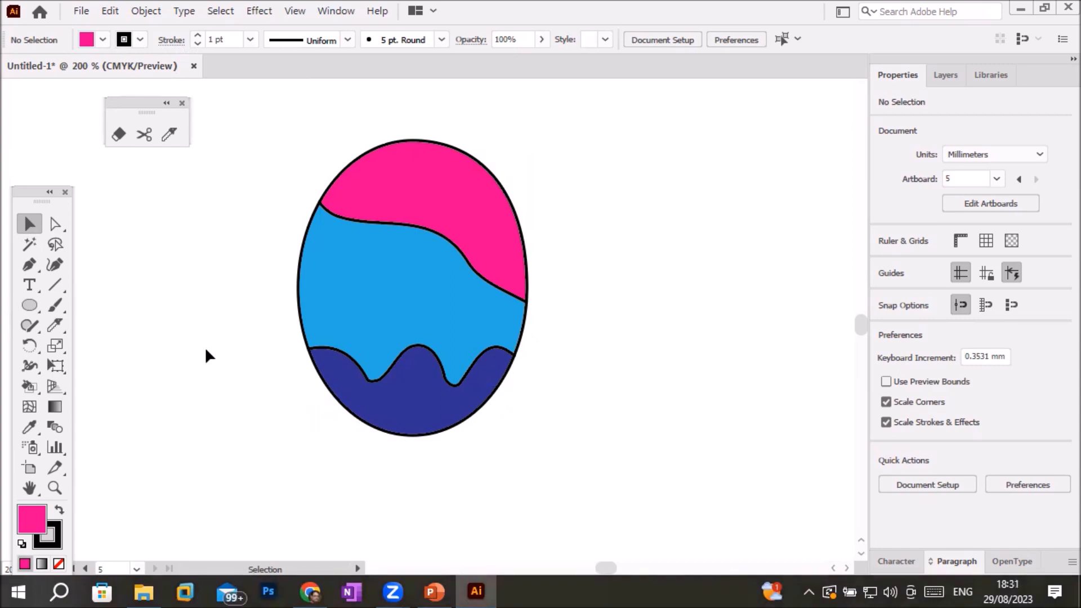
Add the text "Headline", enlarge it to about 86 mm wide, and place it beside the egg
scroll(362, 363, "down", 3)
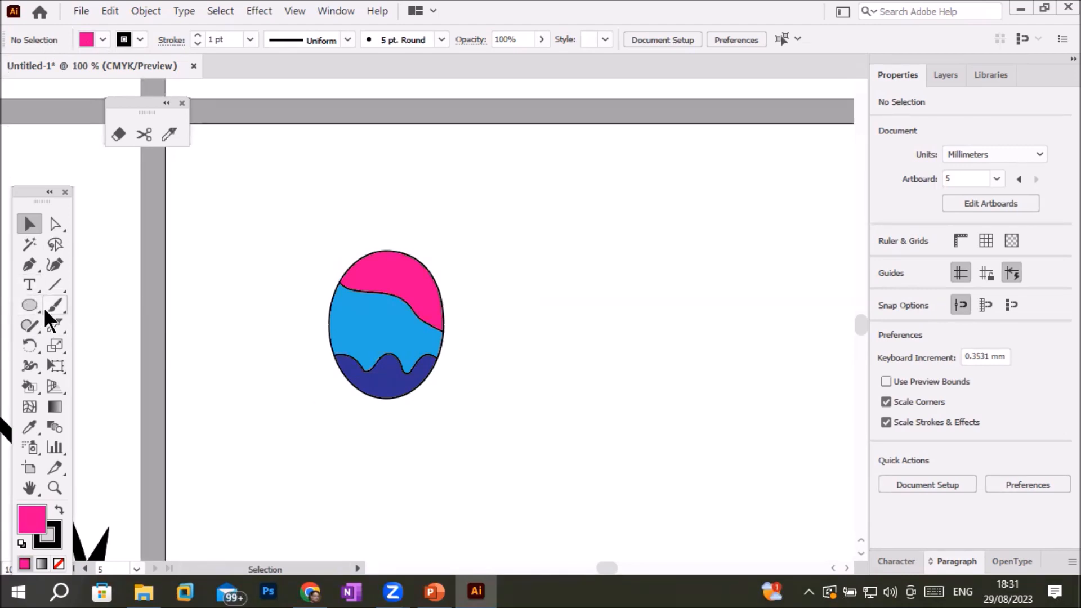
left_click(30, 285)
left_click(516, 222)
type("Headline")
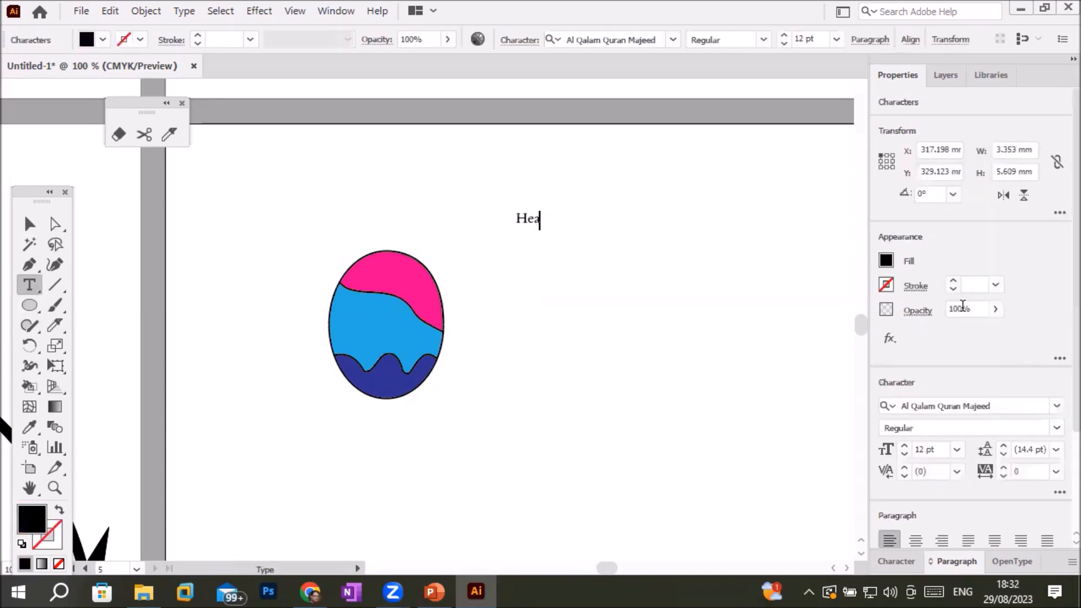
left_click(28, 226)
left_click_drag(569, 229, 823, 323)
left_click_drag(667, 295, 628, 367)
Convert the Headline text to outlines and cut it horizontally through the middle of the letters with the Knife tool
left_click(56, 326)
left_click_drag(459, 321, 808, 331)
left_click(55, 224)
left_click(522, 334)
right_click(532, 335)
left_click(630, 339)
left_click(55, 325)
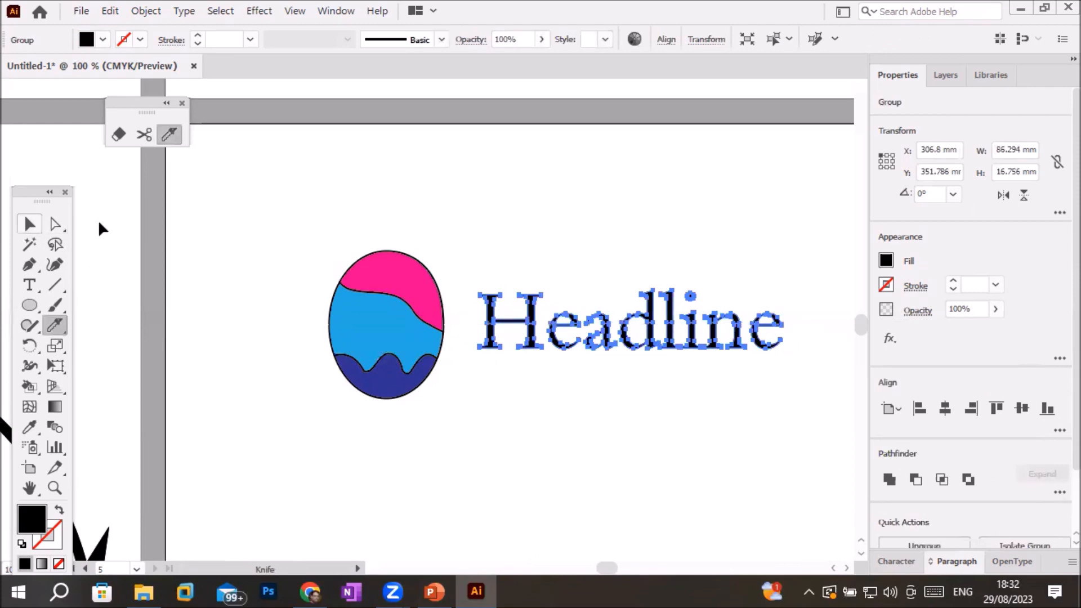
Fill the lower half of all the Headline letters with red
left_click(29, 225)
left_click(183, 229)
left_click(55, 224)
left_click(528, 302)
left_click_drag(465, 283, 795, 331)
left_click(802, 363)
left_click_drag(468, 333, 807, 366)
left_click(887, 260)
left_click(748, 319)
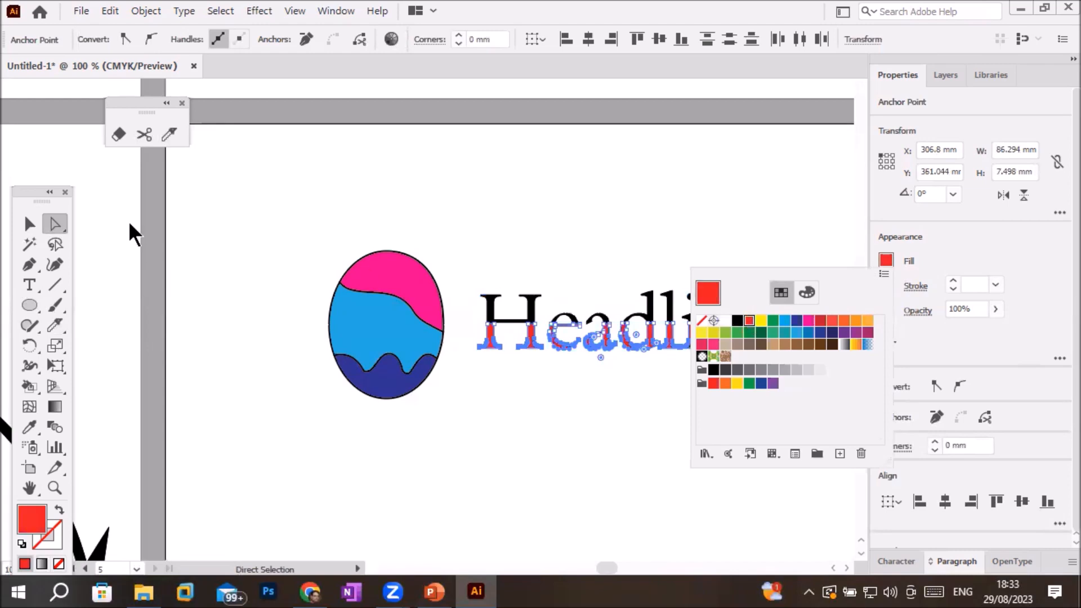
left_click(253, 239)
Fill the upper half of all the Headline letters with blue
left_click_drag(462, 278, 789, 319)
left_click(886, 260)
left_click(773, 320)
left_click(811, 322)
left_click(856, 320)
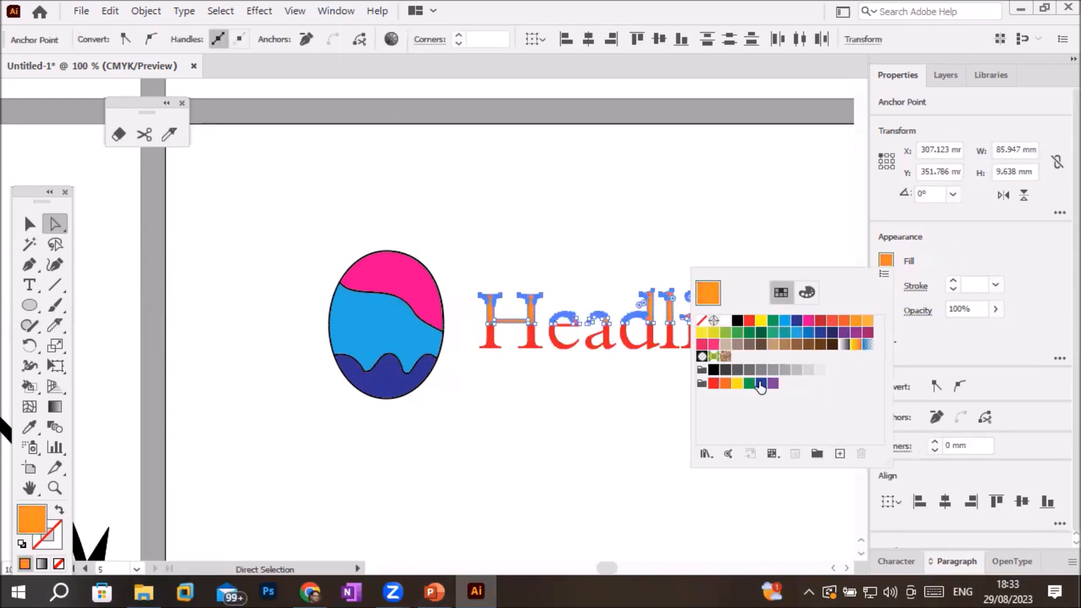
left_click(761, 384)
left_click(677, 427)
scroll(685, 403, "up", 2)
scroll(696, 394, "down", 2)
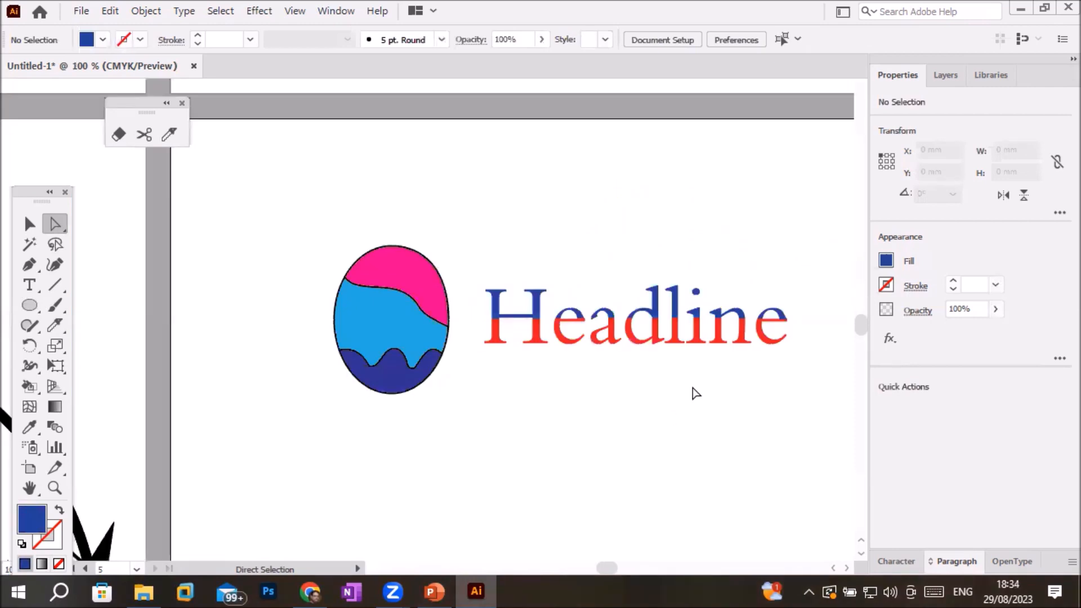
Stretch the red lower half of the Headline letters downward by moving only its bottom anchor points
left_click_drag(478, 332, 820, 362)
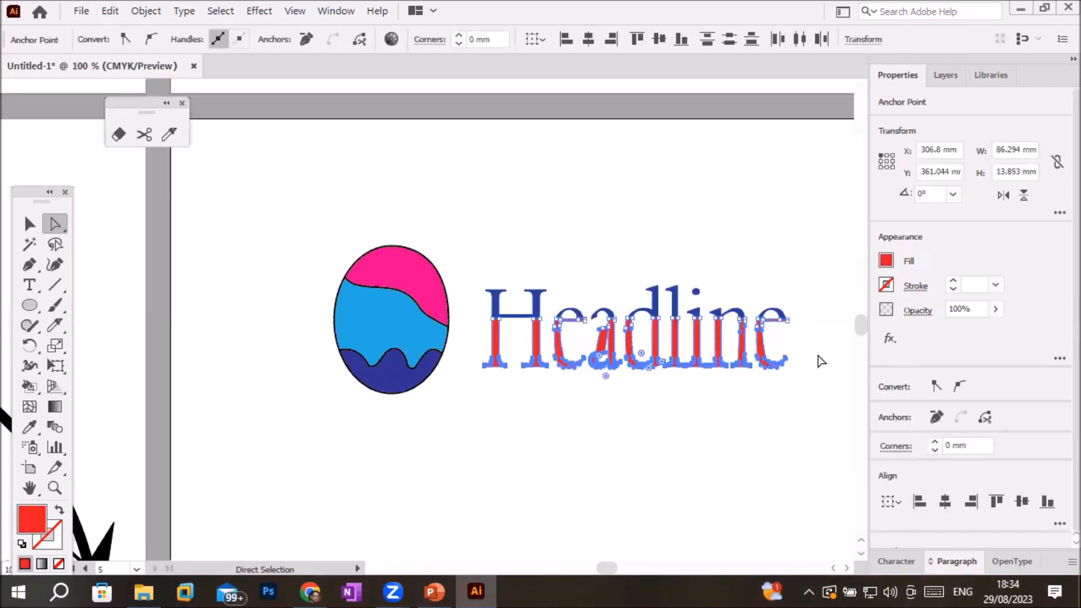
key("Down")
key("Down")
key("Down")
key("Down")
key("Down")
key("Down")
key("Down")
left_click(584, 454)
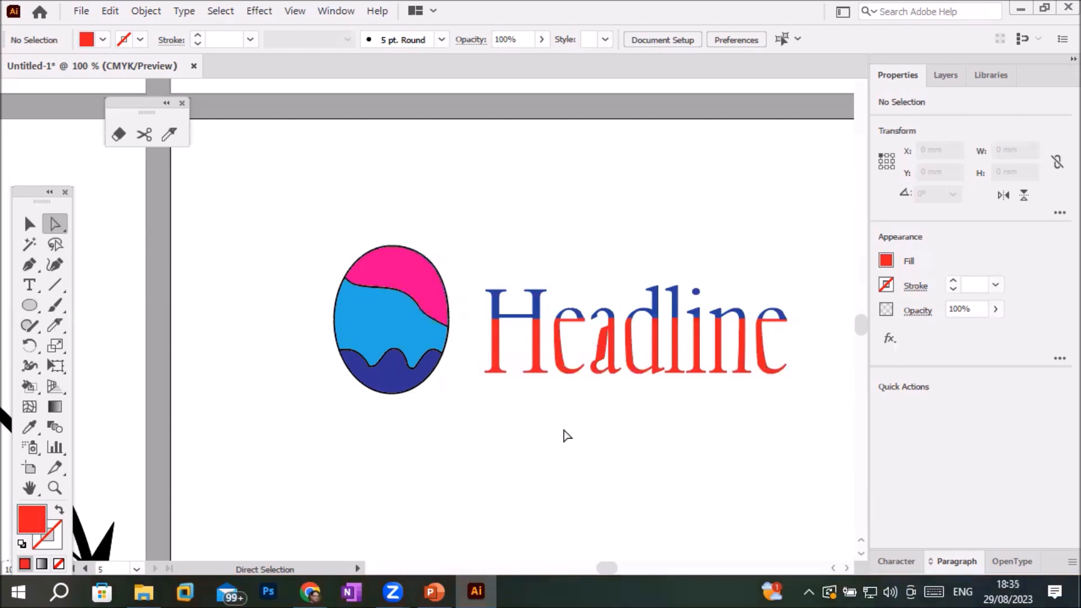
Add a letter "S" in the empty area below the headline and enlarge it to about 360 pt
scroll(566, 435, "down", 2)
left_click(26, 282)
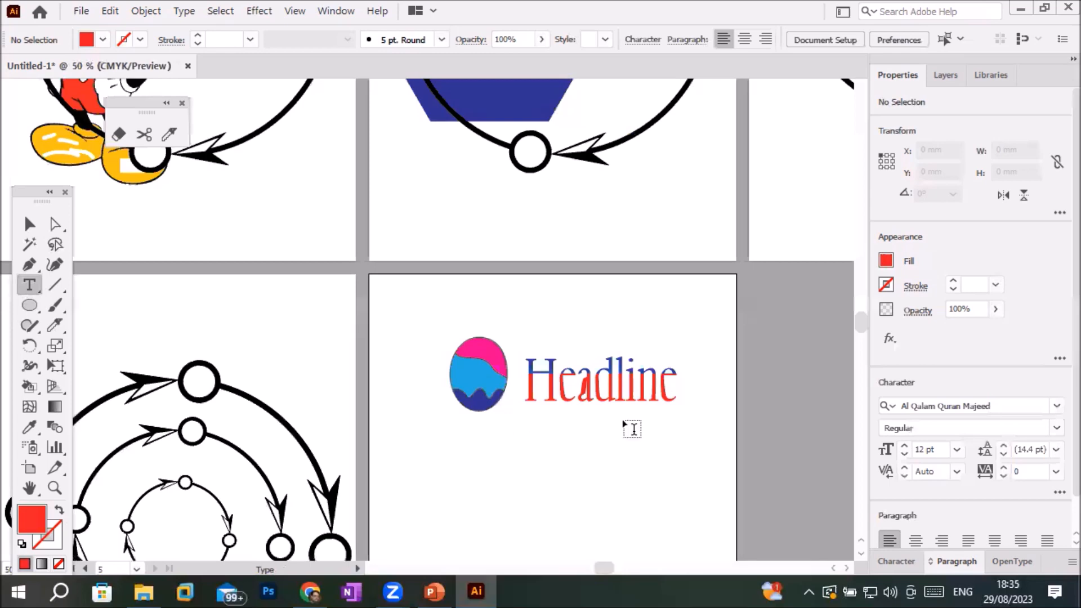
left_click_drag(637, 450, 588, 193)
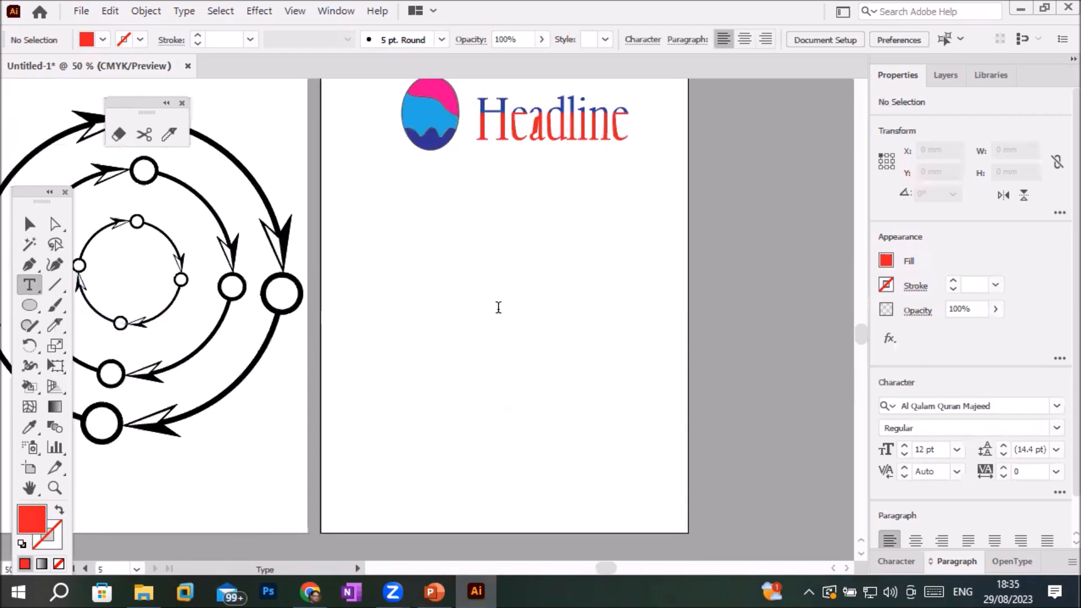
left_click(474, 307)
type("S")
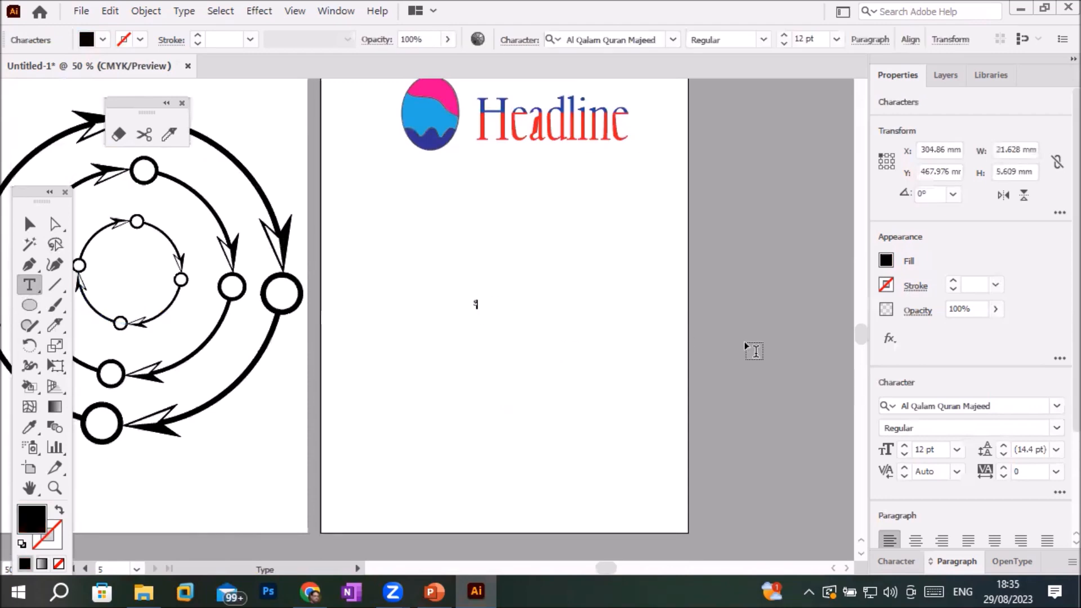
left_click(29, 224)
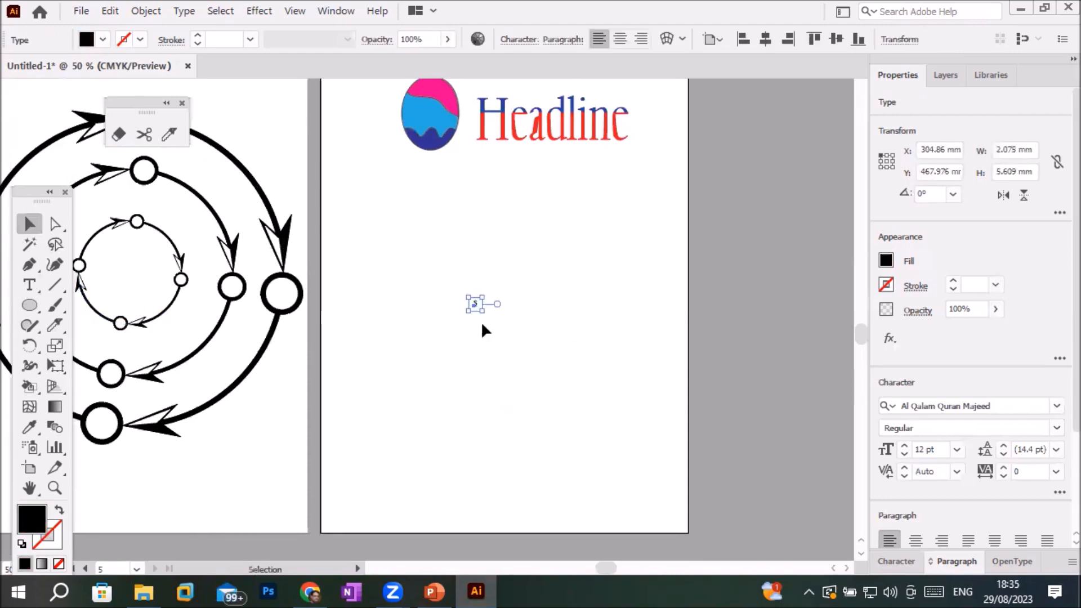
left_click_drag(482, 311, 602, 475)
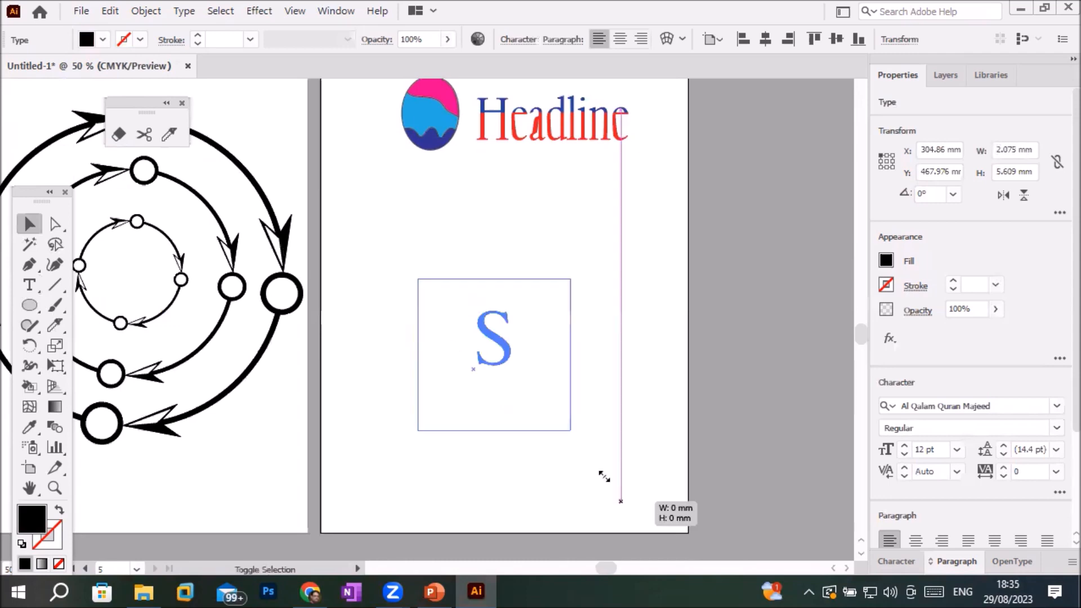
left_click_drag(473, 299, 364, 126)
left_click_drag(500, 277, 550, 400)
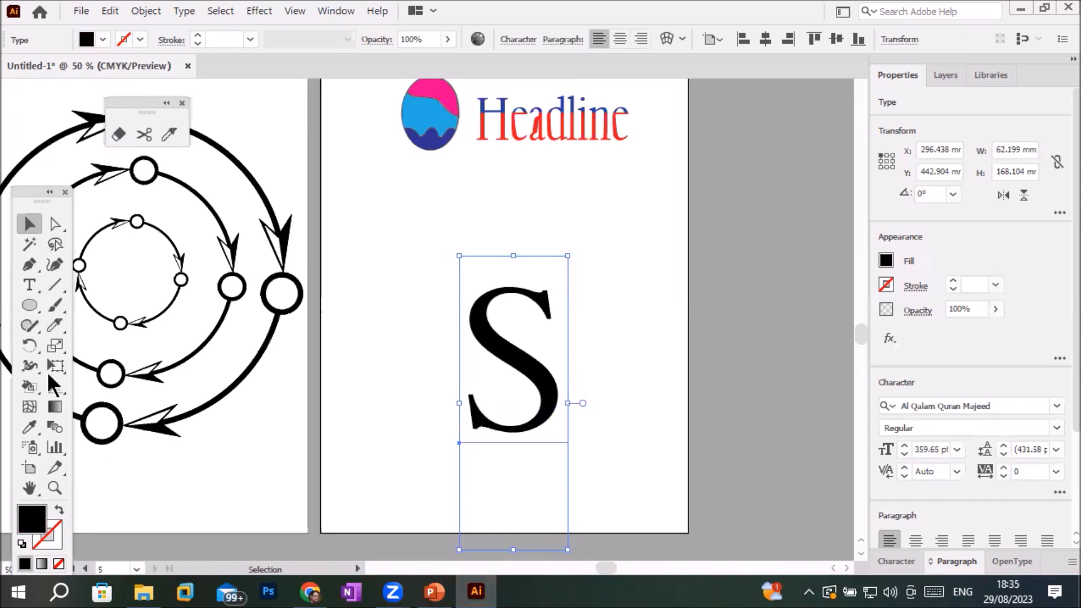
Convert the S to outlines and slice it with the Knife tool at both ends of its diagonal stroke
right_click(488, 340)
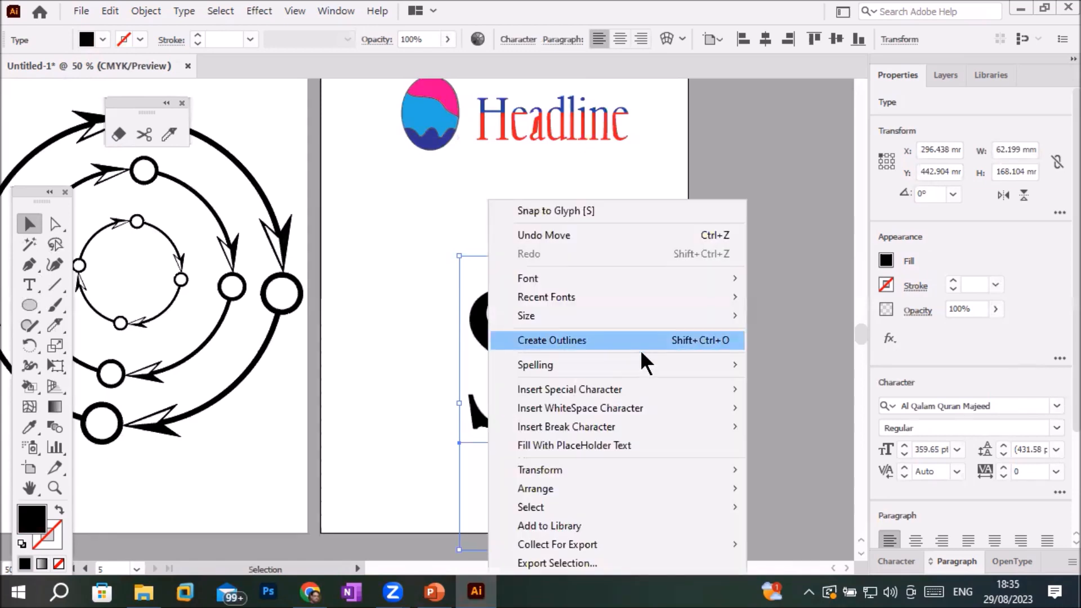
left_click(649, 337)
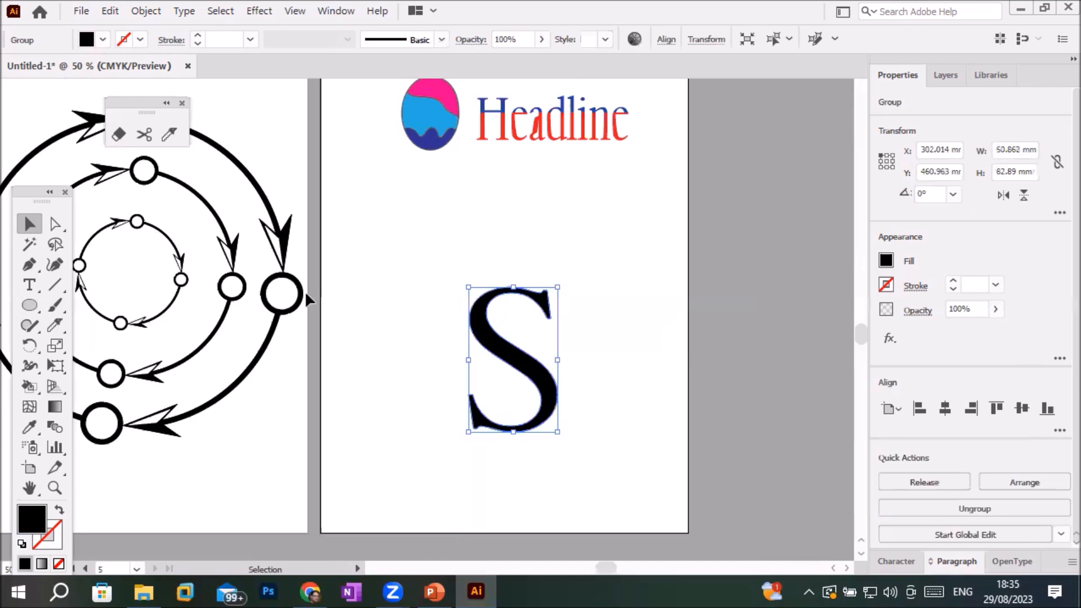
left_click(56, 323)
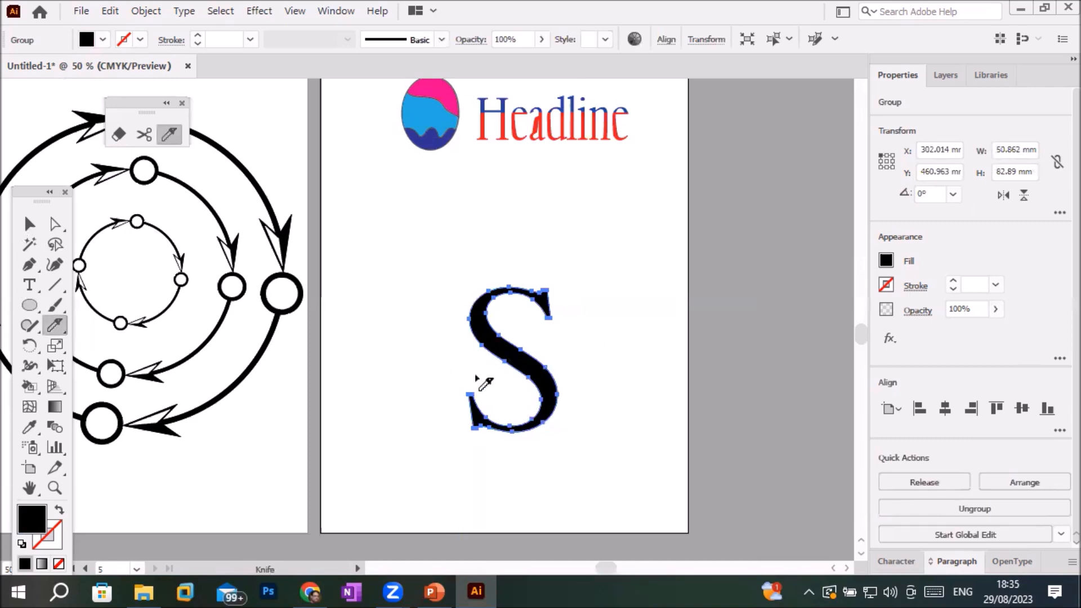
scroll(524, 385, "up", 2)
scroll(529, 383, "up", 1)
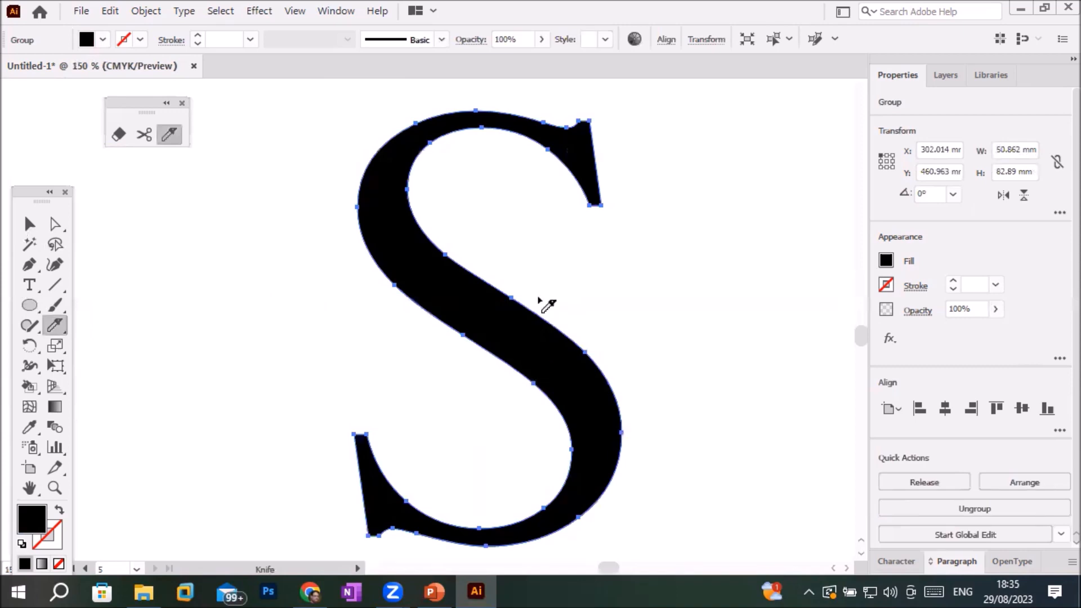
mouse_move(527, 258)
left_mouse_down()
mouse_move(415, 367)
mouse_move(408, 361)
left_mouse_up()
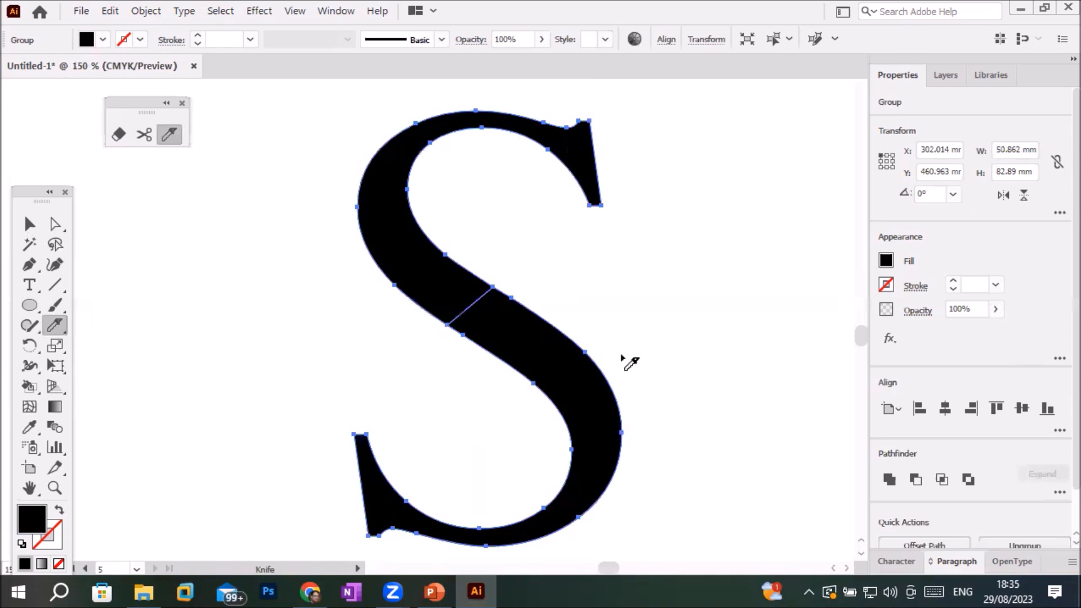
mouse_move(634, 364)
left_mouse_down()
mouse_move(501, 447)
mouse_move(545, 493)
left_mouse_up()
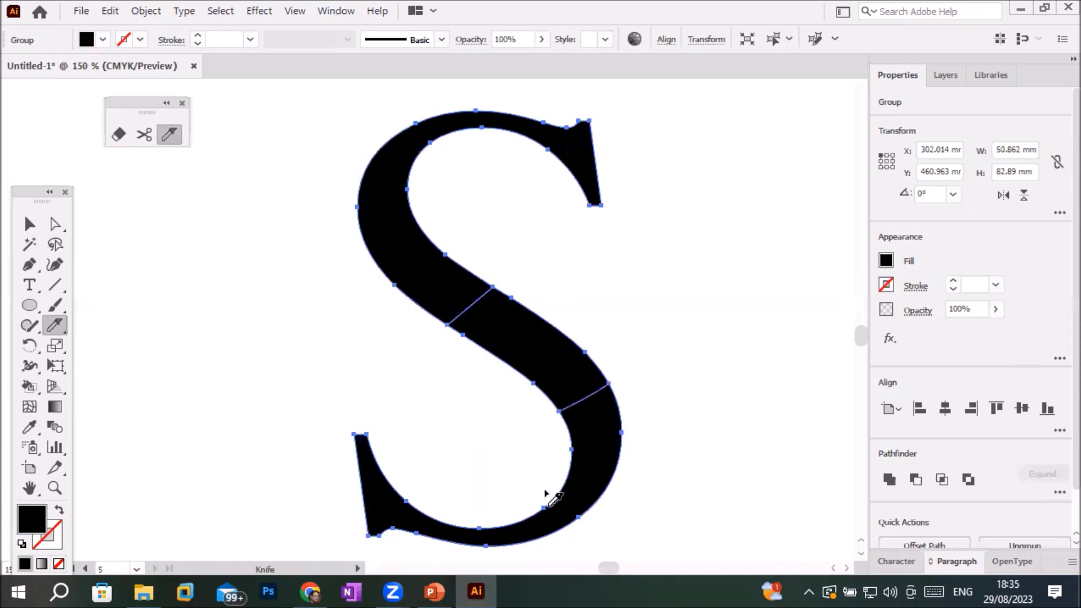
Fill the upper section of the cut S with red
left_click(55, 223)
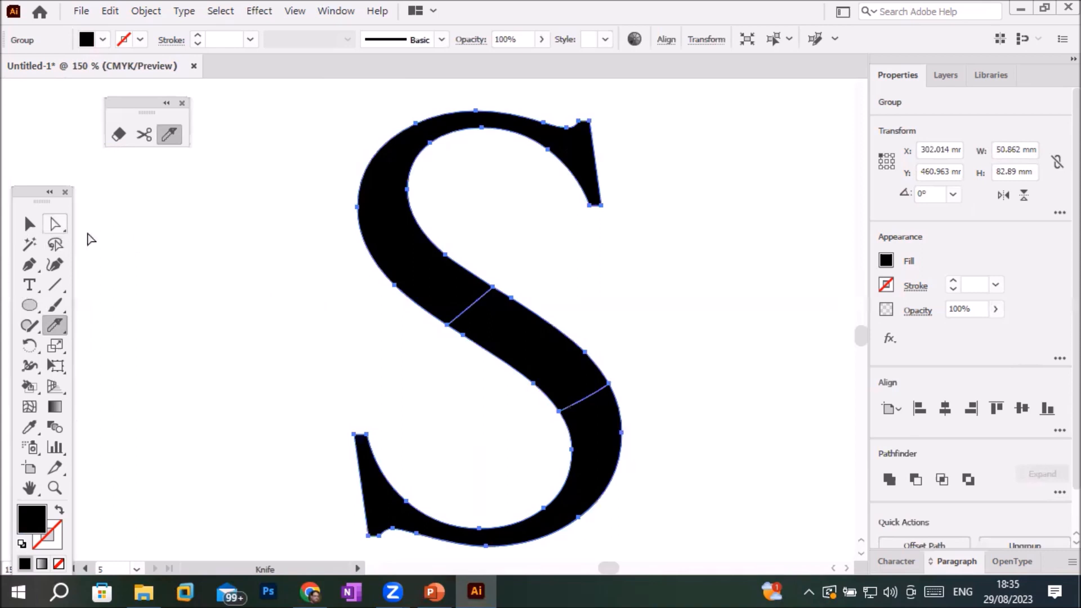
left_click(278, 294)
left_click(386, 224)
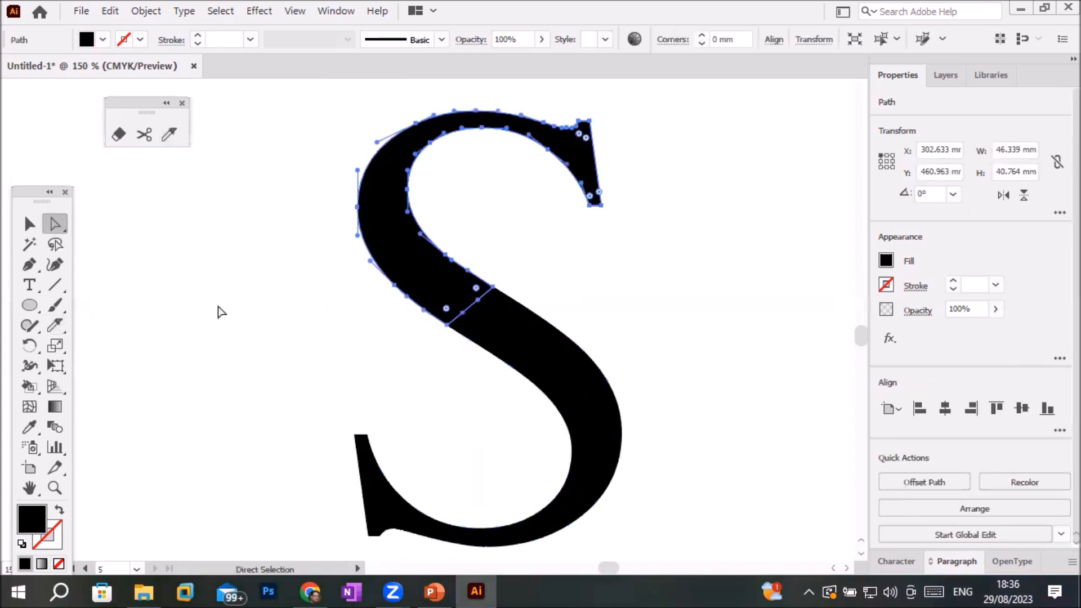
left_click(885, 260)
left_click(748, 321)
Fill the middle diagonal section of the S with dark blue
left_click(494, 332)
left_click(885, 260)
left_click(796, 321)
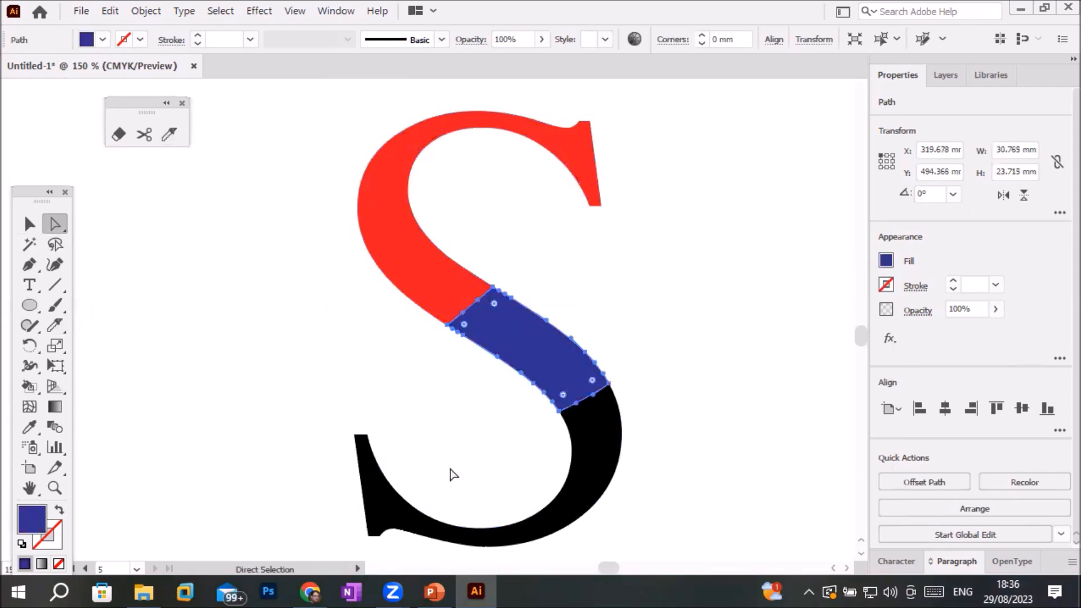
left_click(673, 463)
Fill the bottom section of the S with green
left_click(587, 464)
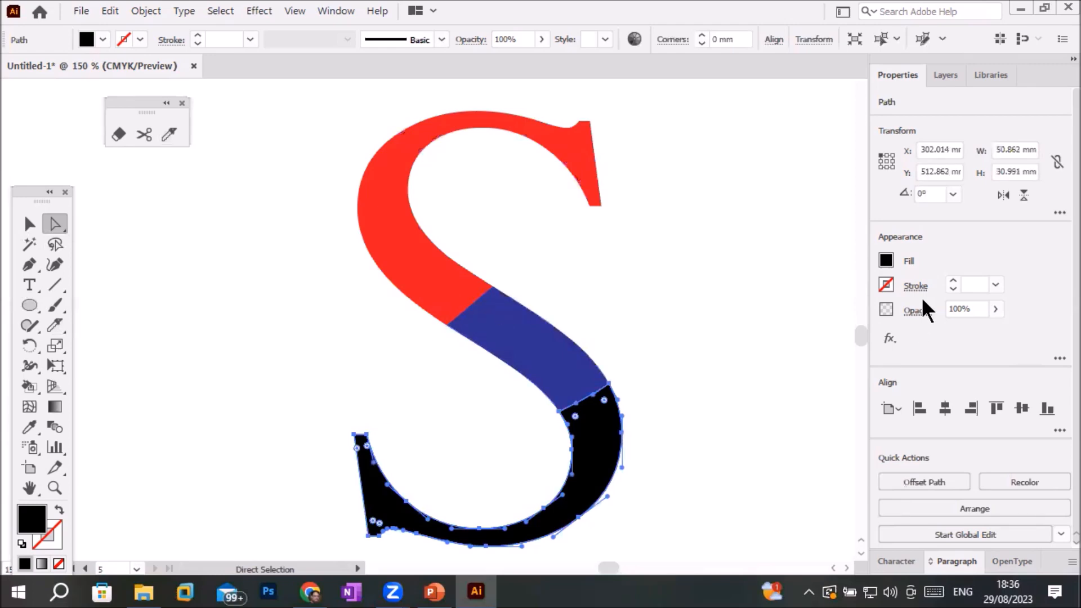
left_click(885, 260)
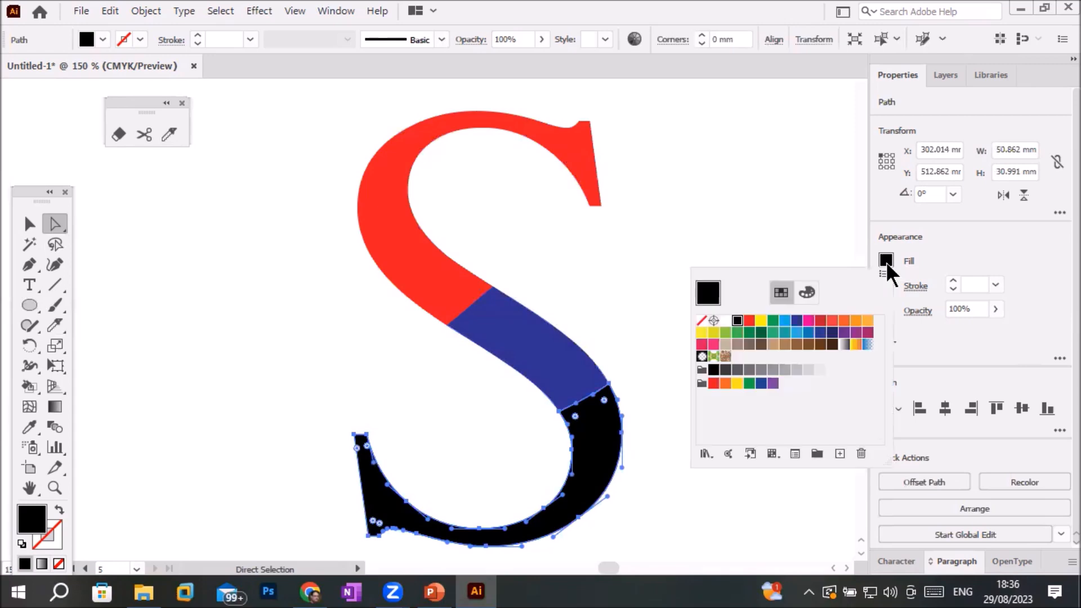
left_click(749, 334)
left_click(650, 253)
scroll(650, 253, "down", 2)
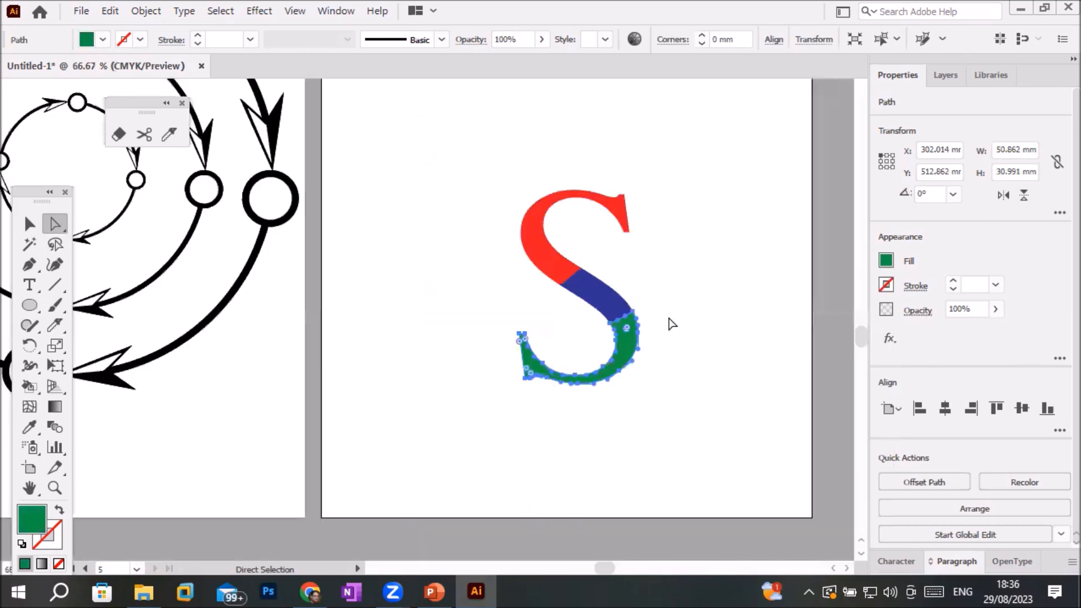
Scale the three-coloured S down to about the height of the word Headline and place it directly after the word
left_click(667, 415)
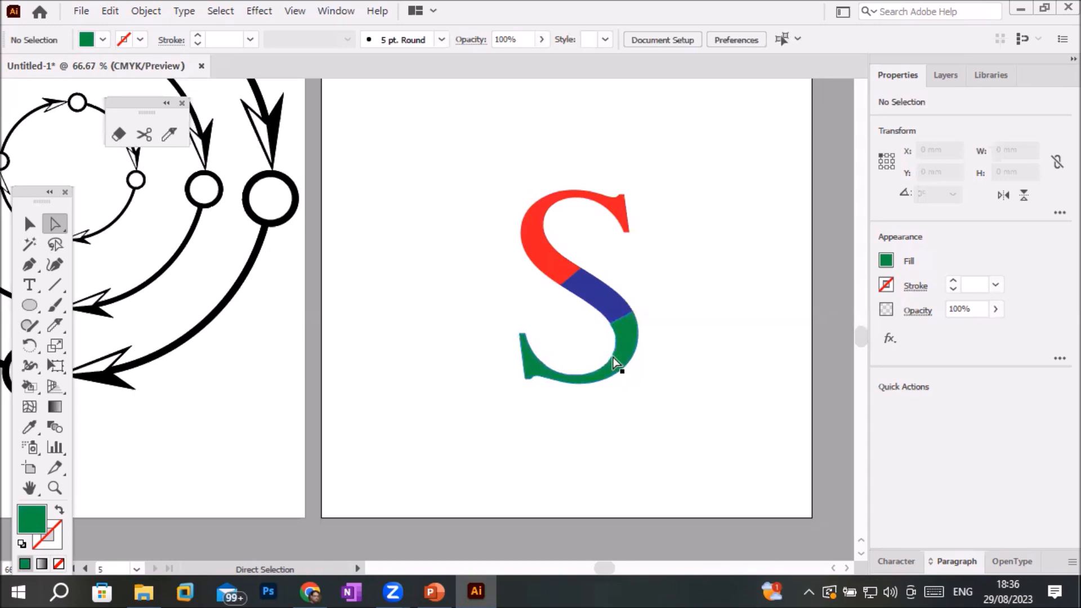
scroll(613, 357, "down", 2)
left_click_drag(557, 243, 651, 403)
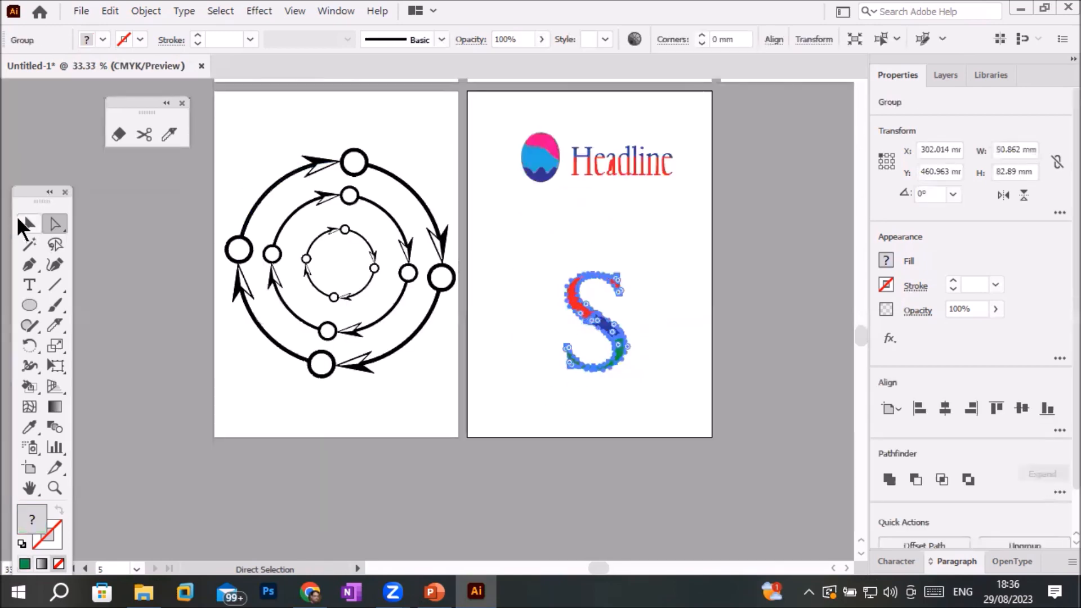
left_click(29, 223)
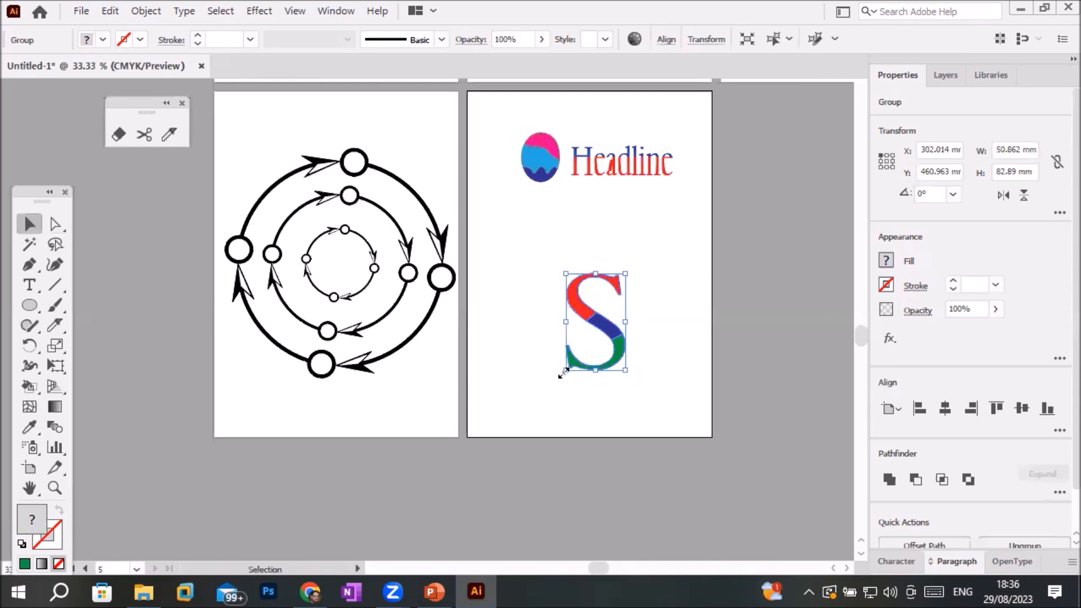
left_click_drag(566, 369, 601, 319)
left_click_drag(620, 266, 697, 177)
left_click(603, 272)
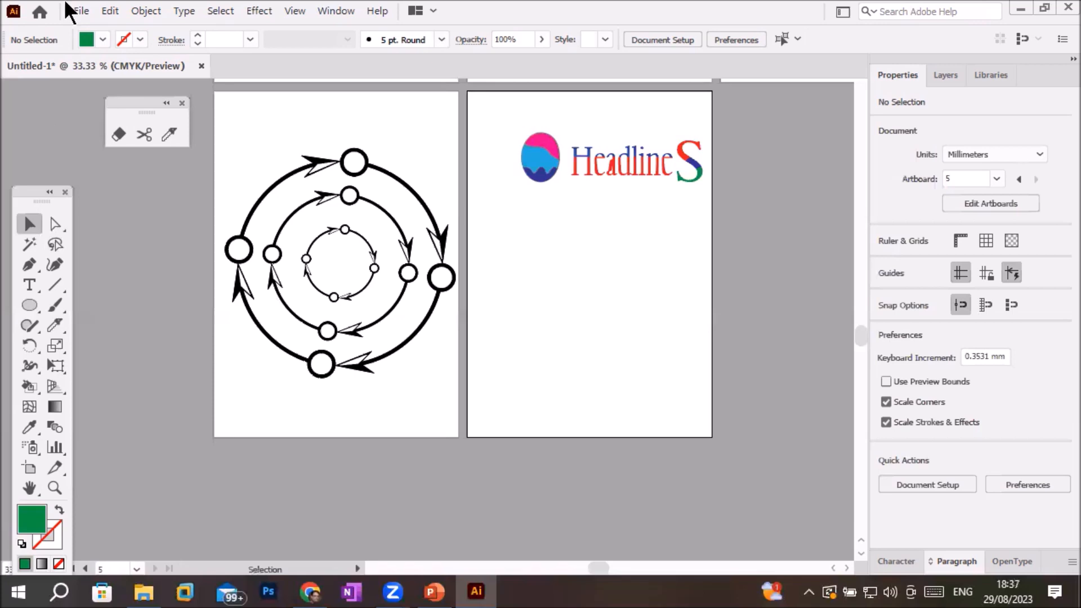
Place the middle photo from the Computer room Products folder below the headline, about 191 by 143 mm, and embed it
key("alt+f")
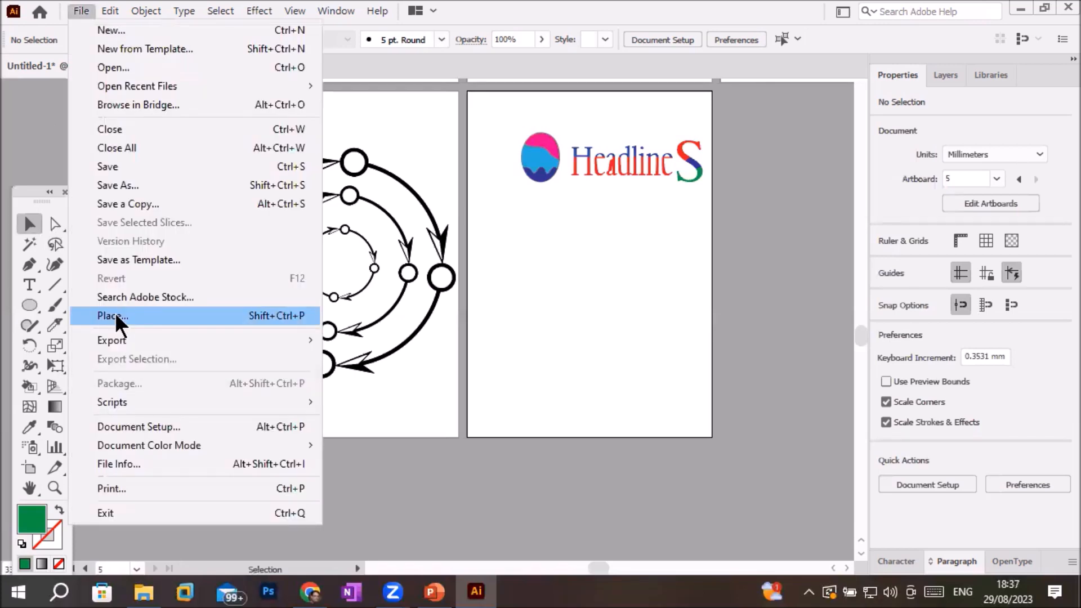
key("Escape")
key("ctrl+shift+p")
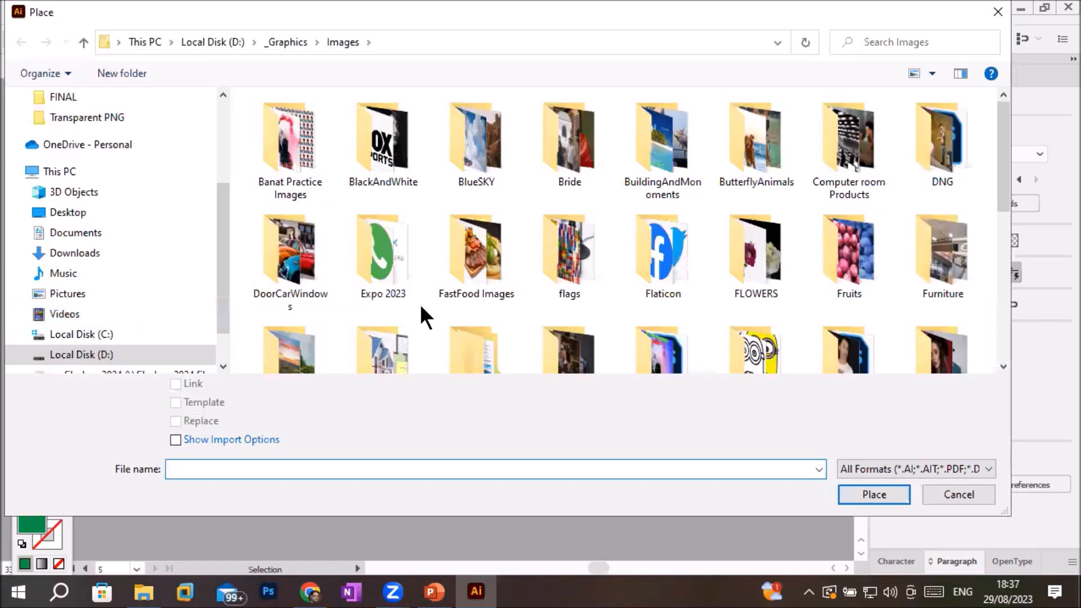
double_click(866, 136)
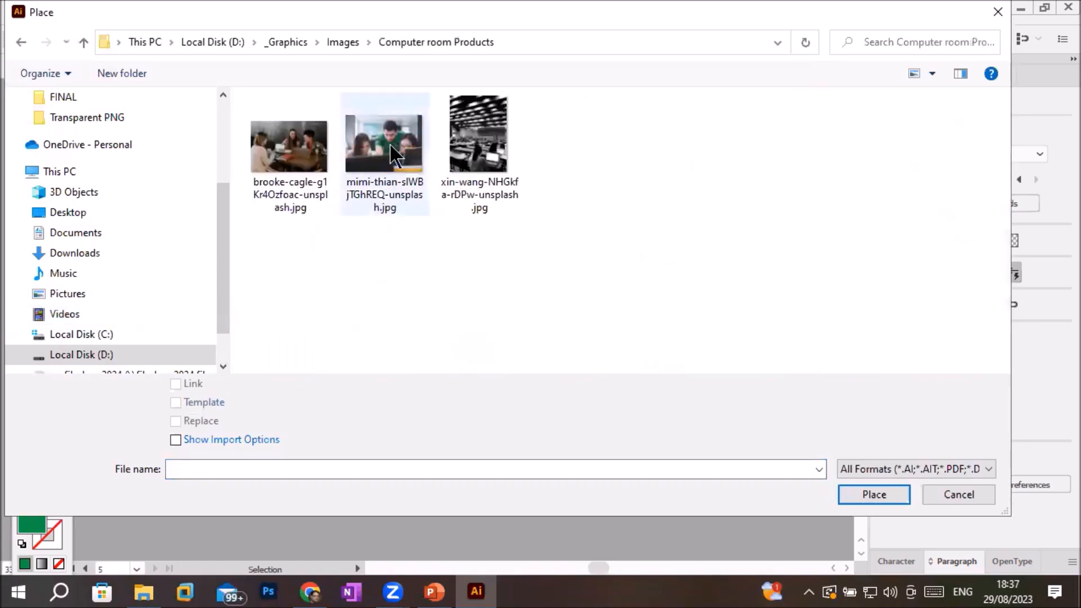
double_click(394, 155)
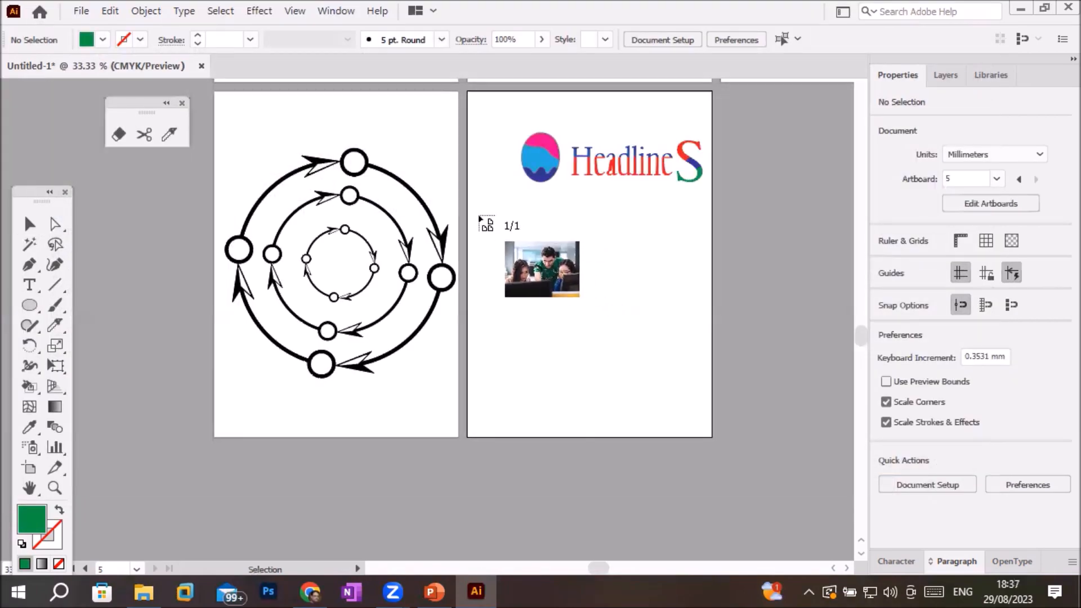
left_click_drag(478, 212, 700, 379)
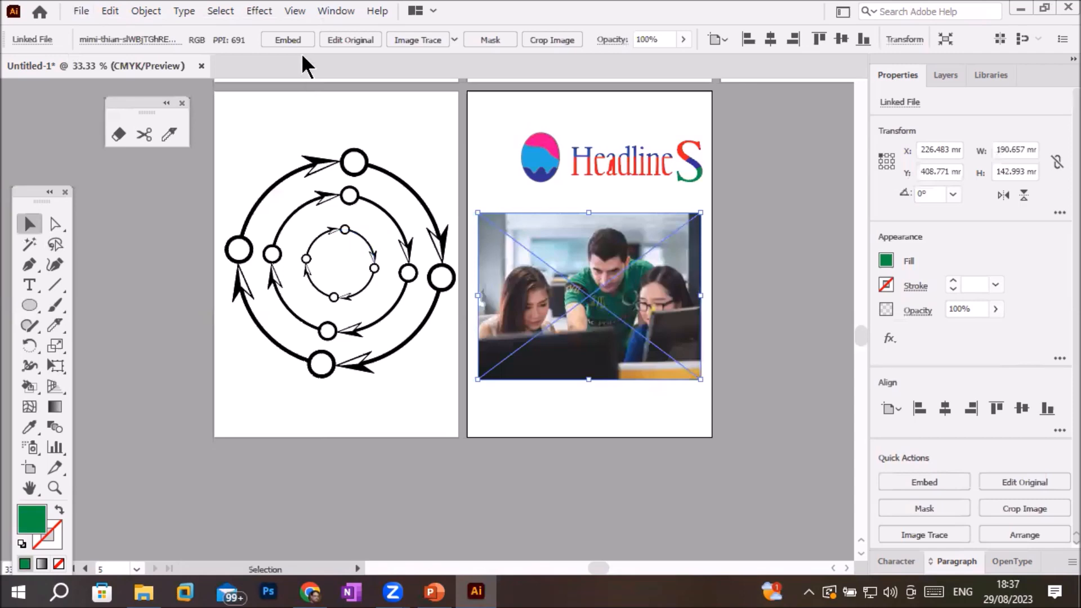
left_click(295, 40)
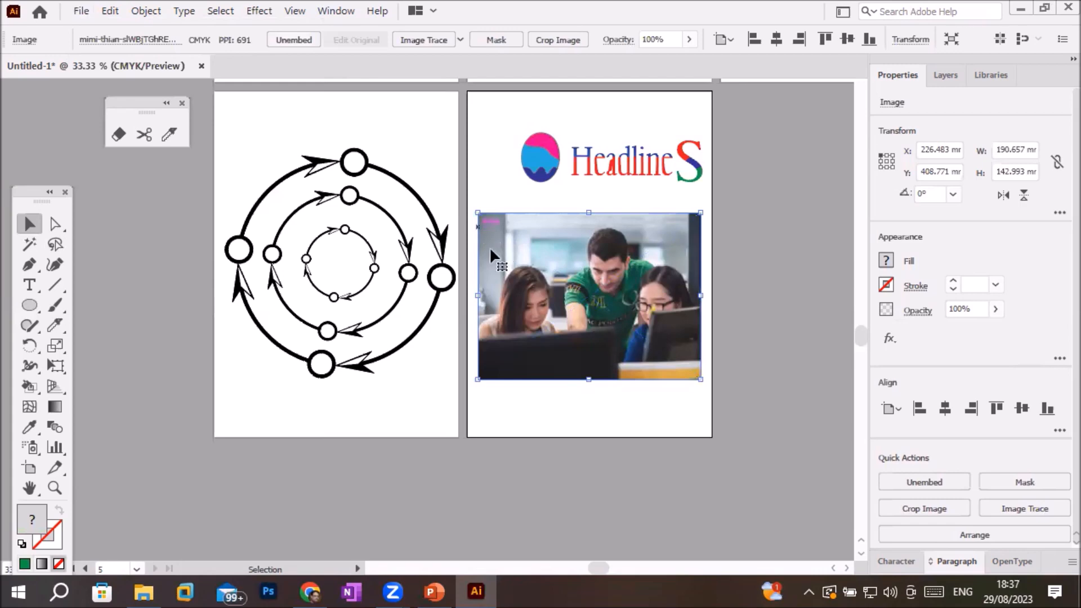
Delete the embedded photo of three people at computers from the artboard
left_click(52, 323)
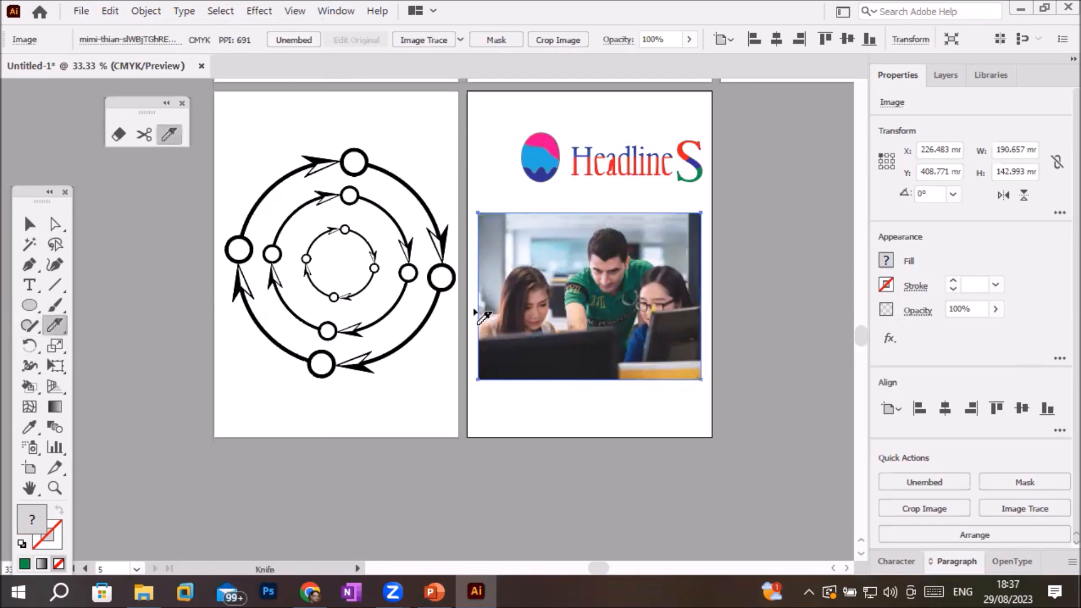
scroll(477, 309, "up", 2)
scroll(473, 294, "down", 1)
left_click(28, 225)
left_click(54, 223)
scroll(606, 212, "down", 1)
scroll(447, 449, "up", 1)
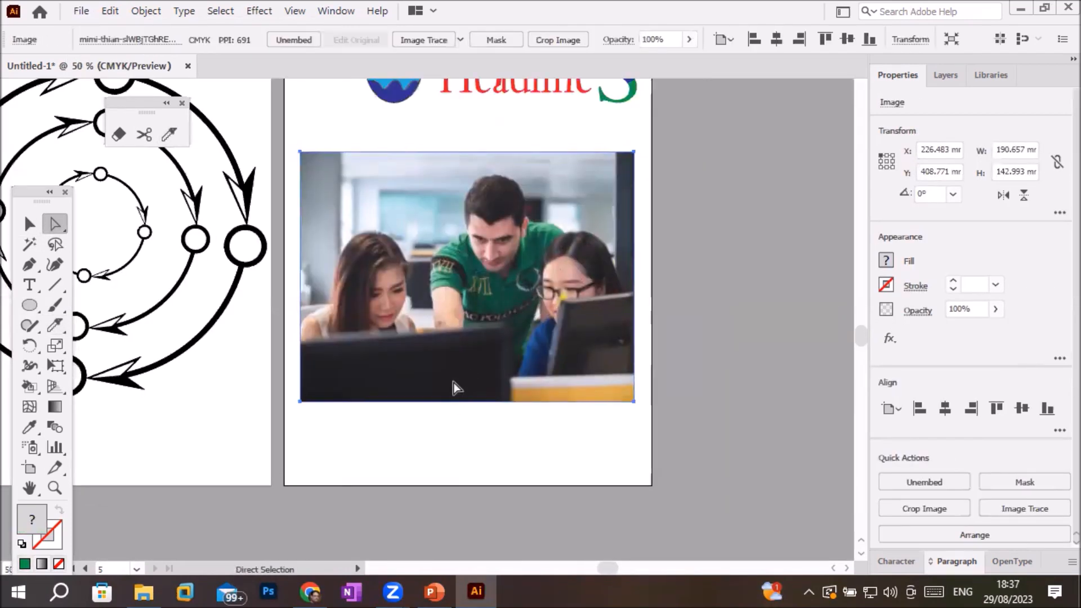
key("Delete")
Place the family shopping image pngwing.com (10).png from the Transparent PNG folder below the headline and embed it
left_click(81, 13)
left_click(99, 296)
key("alt+Up")
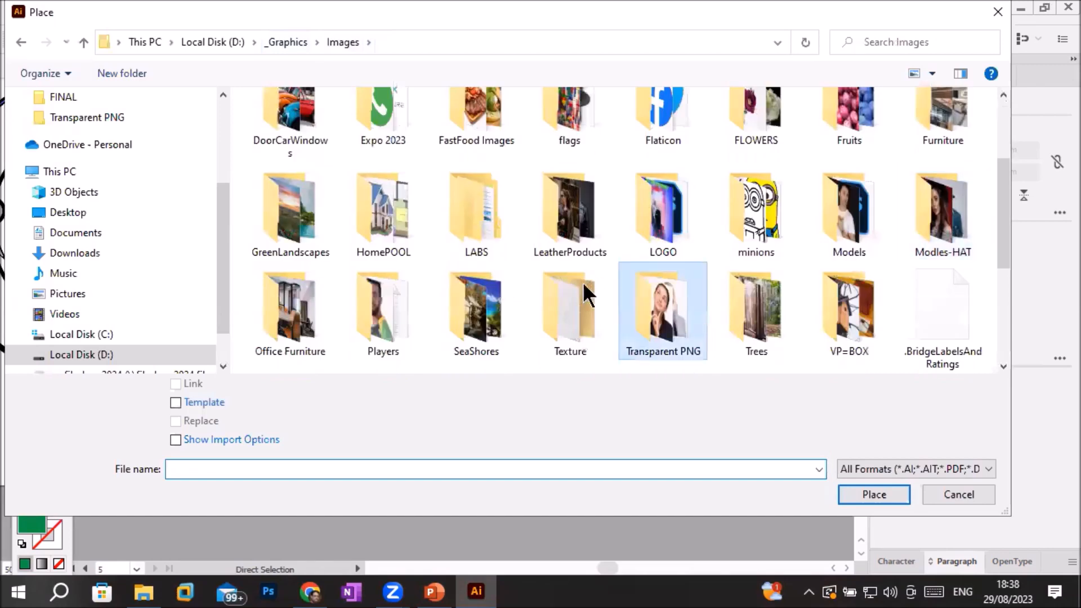
double_click(650, 287)
scroll(619, 271, "down", 2)
left_click(999, 355)
left_click(873, 495)
left_click(313, 38)
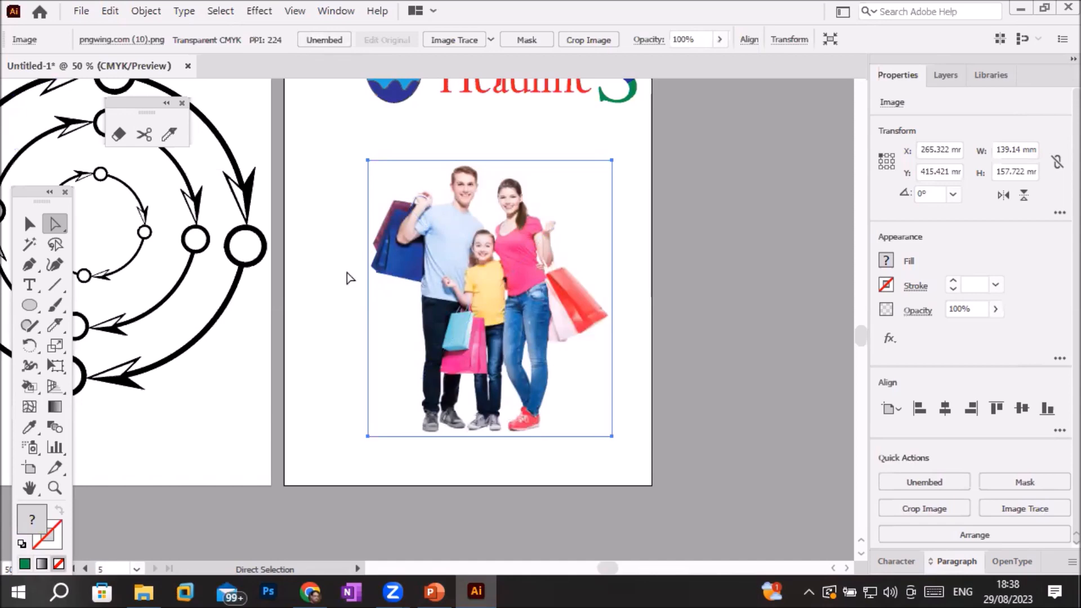
left_click(326, 275)
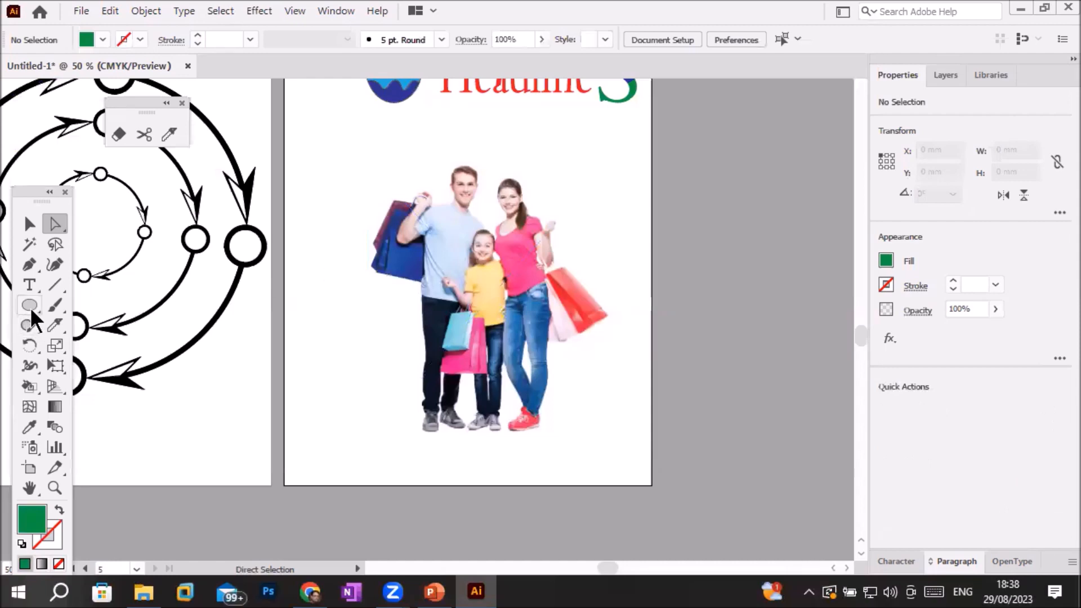
left_click(53, 325)
left_click(51, 224)
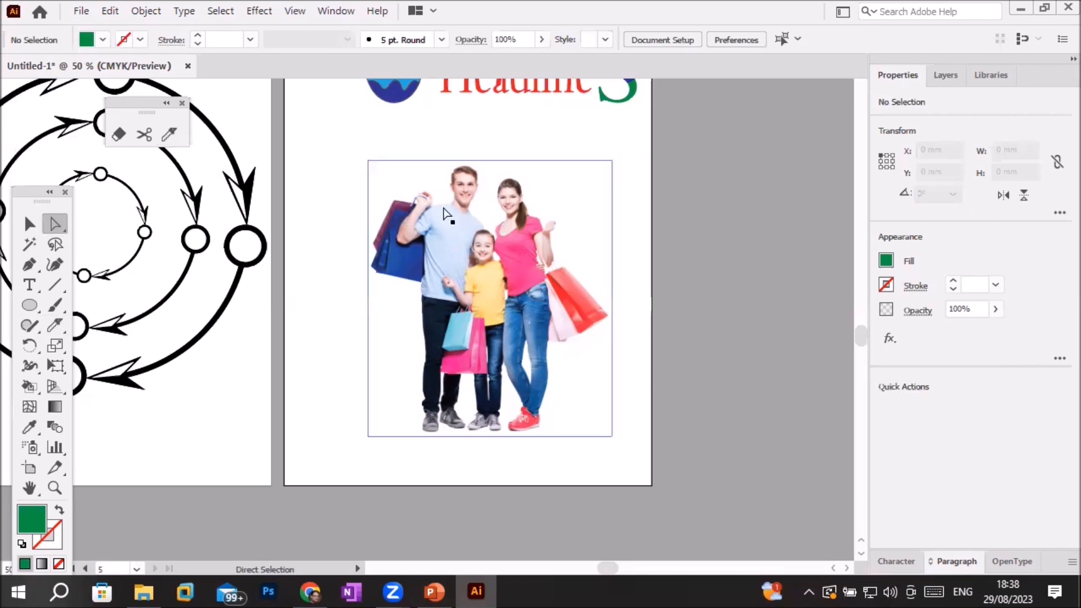
left_click(30, 224)
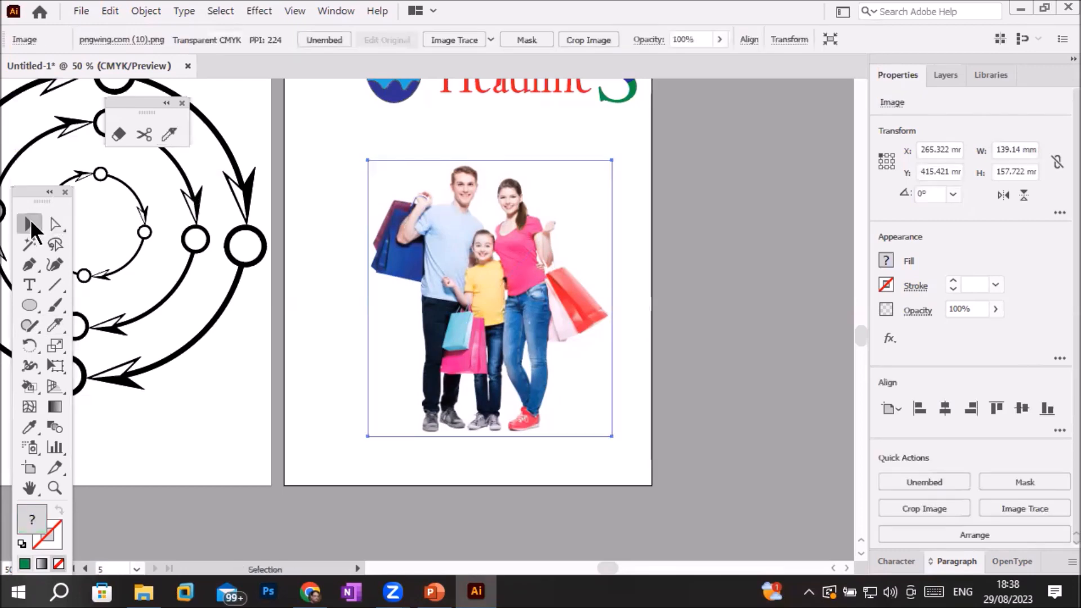
left_click(299, 219)
left_click(444, 193)
left_click(336, 282)
left_click(466, 408)
left_click(330, 420)
left_click(488, 415)
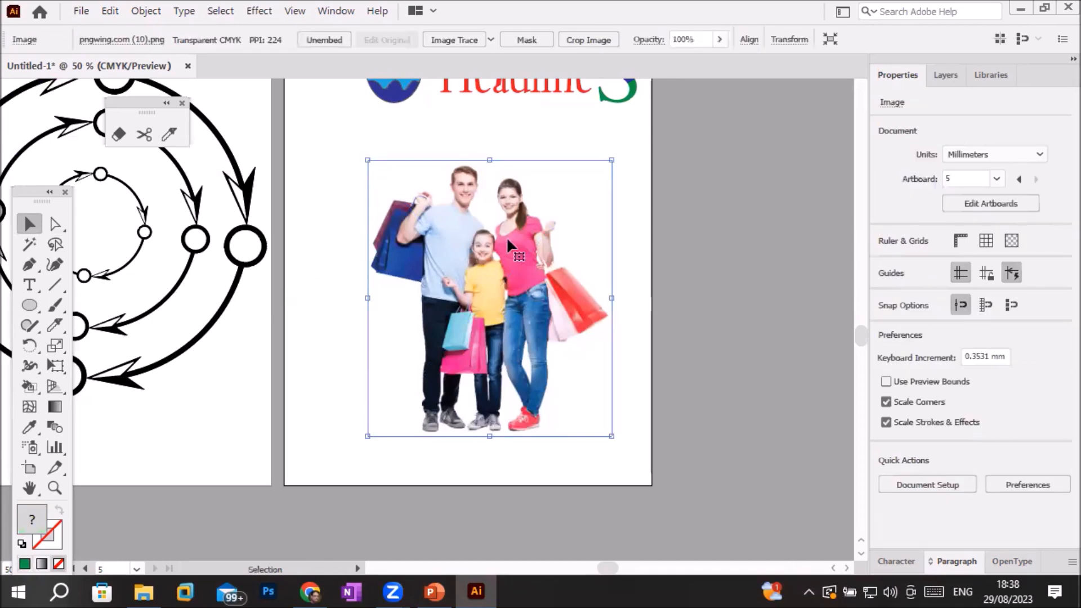
left_click(348, 295)
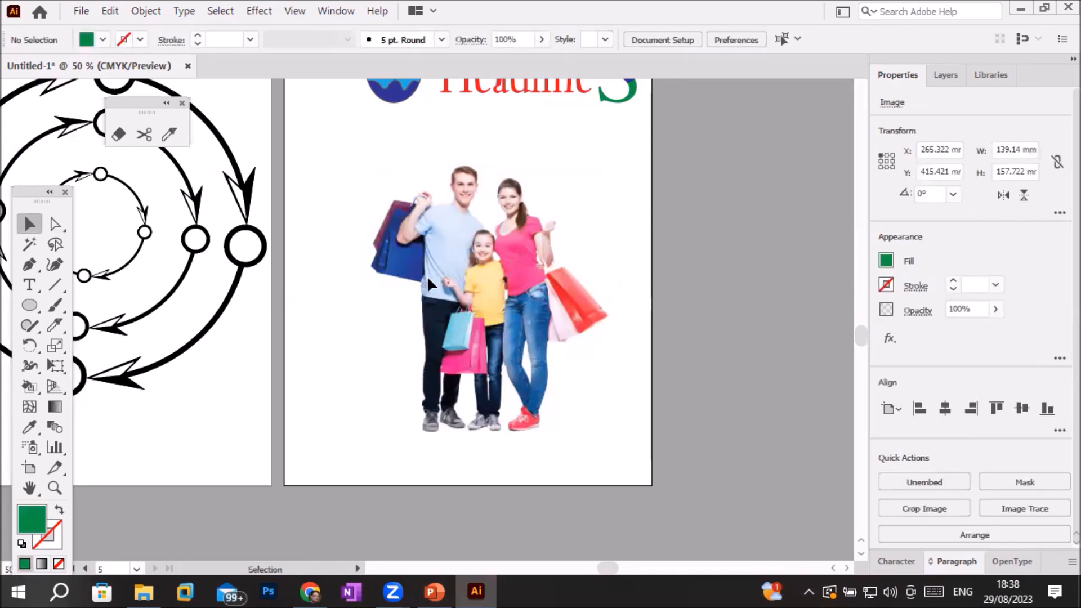
Shift the family image slightly towards the artboard's left edge and lower its opacity to 21%
mouse_move(416, 275)
left_mouse_down()
mouse_move(409, 246)
mouse_move(402, 269)
left_mouse_up()
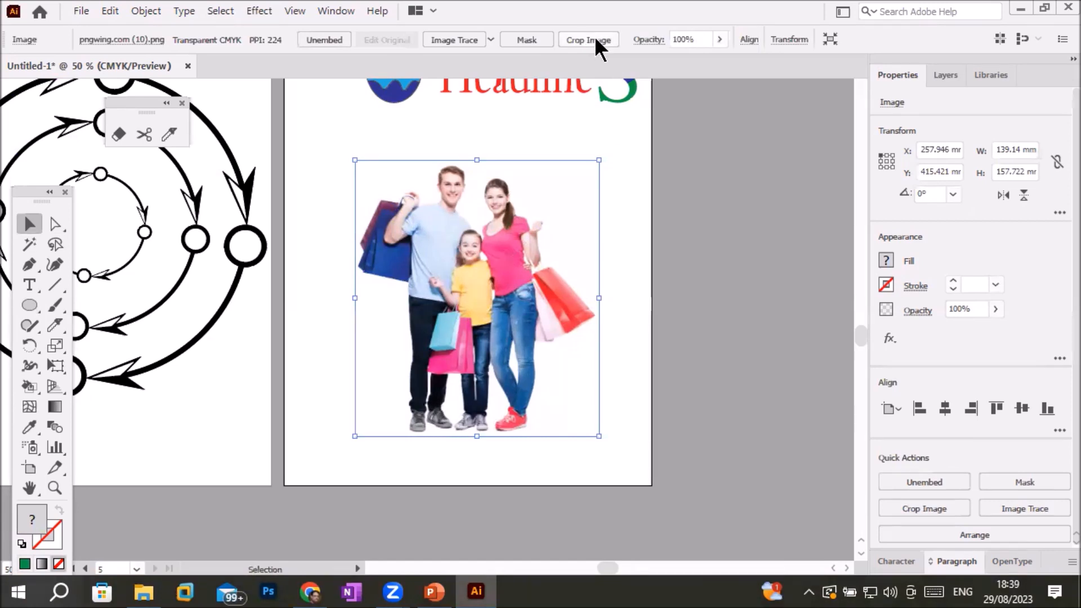
left_click(719, 39)
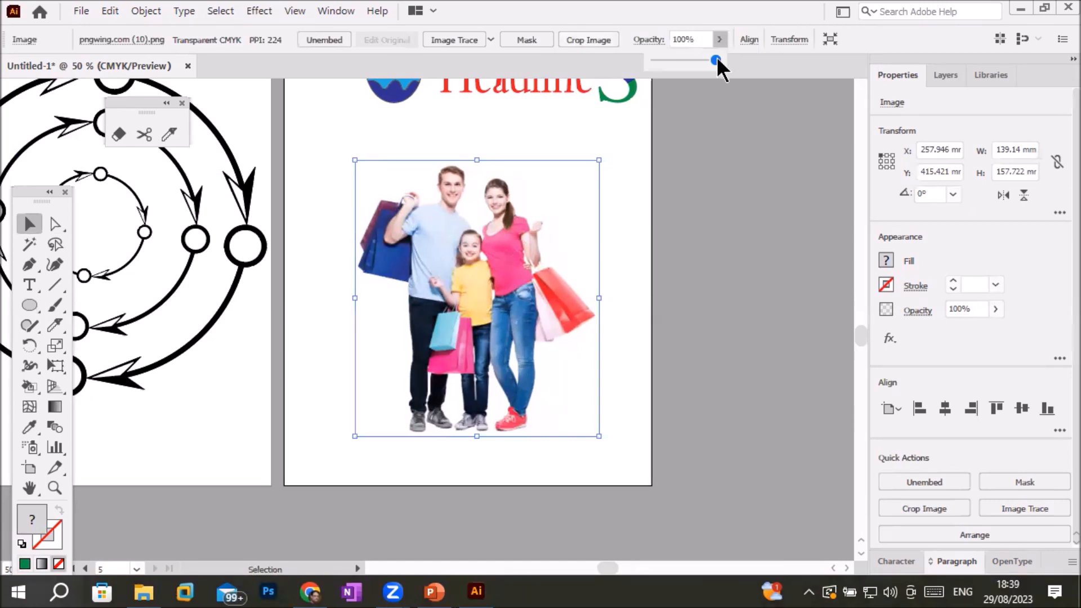
left_click(679, 59)
left_click_drag(679, 59, 664, 59)
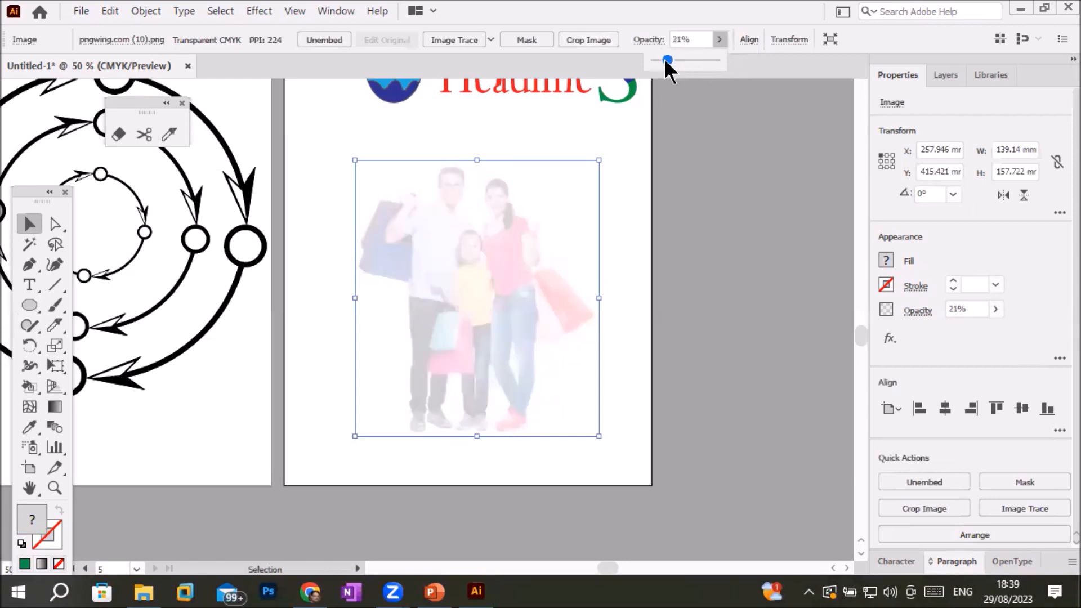
left_click(619, 227)
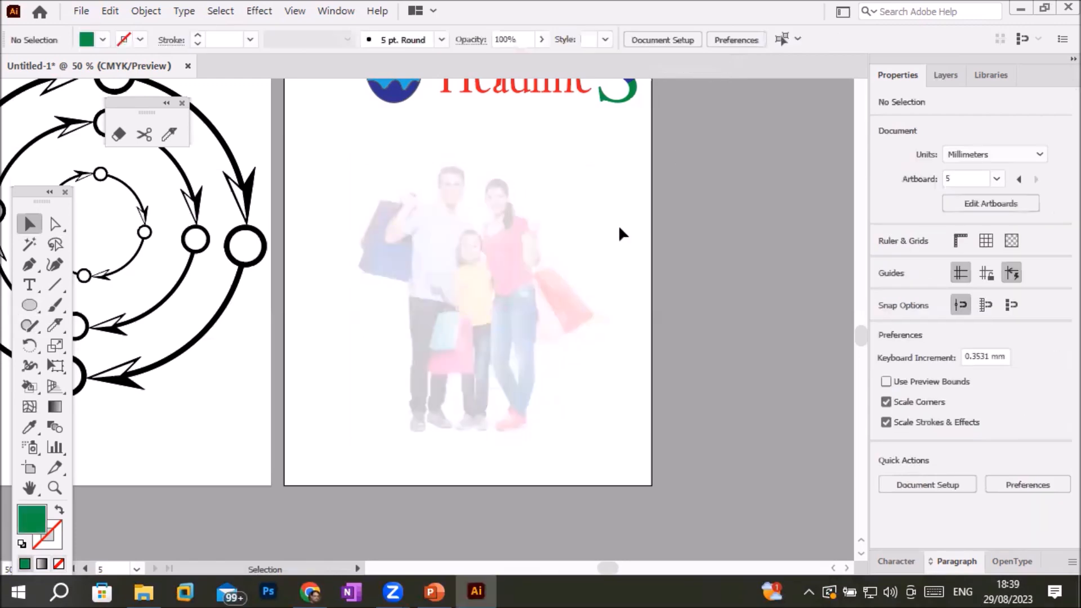
Move the faded family image up so that it overlaps the egg, the word Headline and the S
left_click_drag(498, 287, 519, 145)
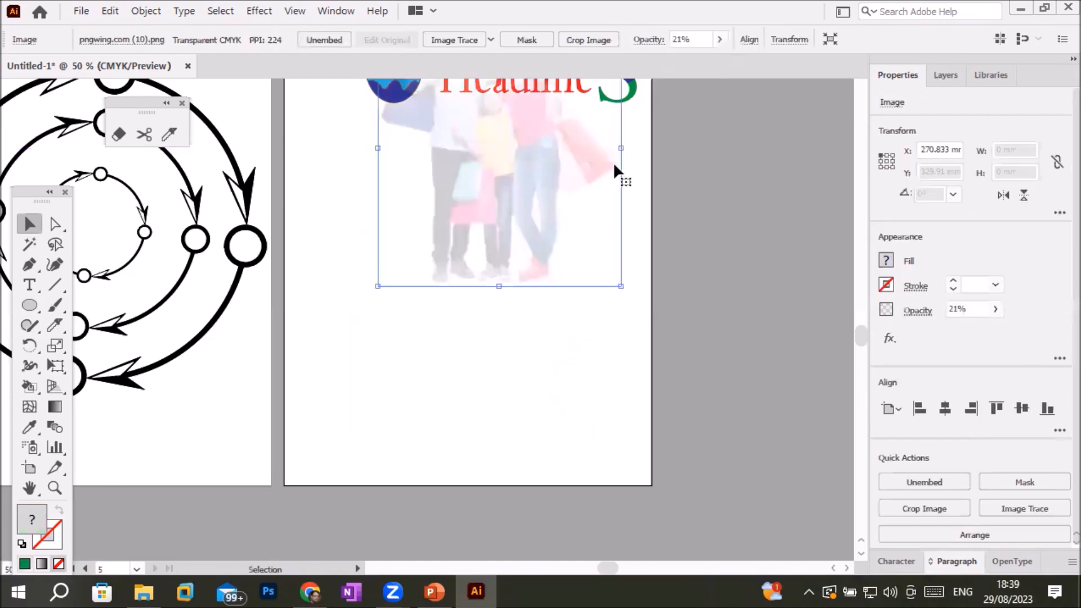
scroll(552, 333, "up", 3)
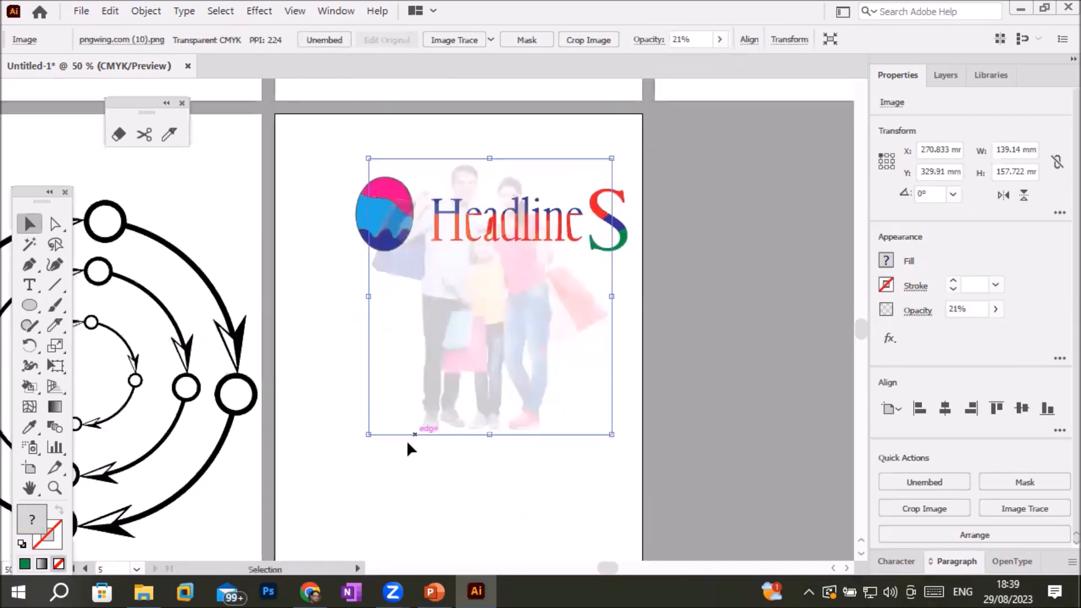
left_click(369, 465)
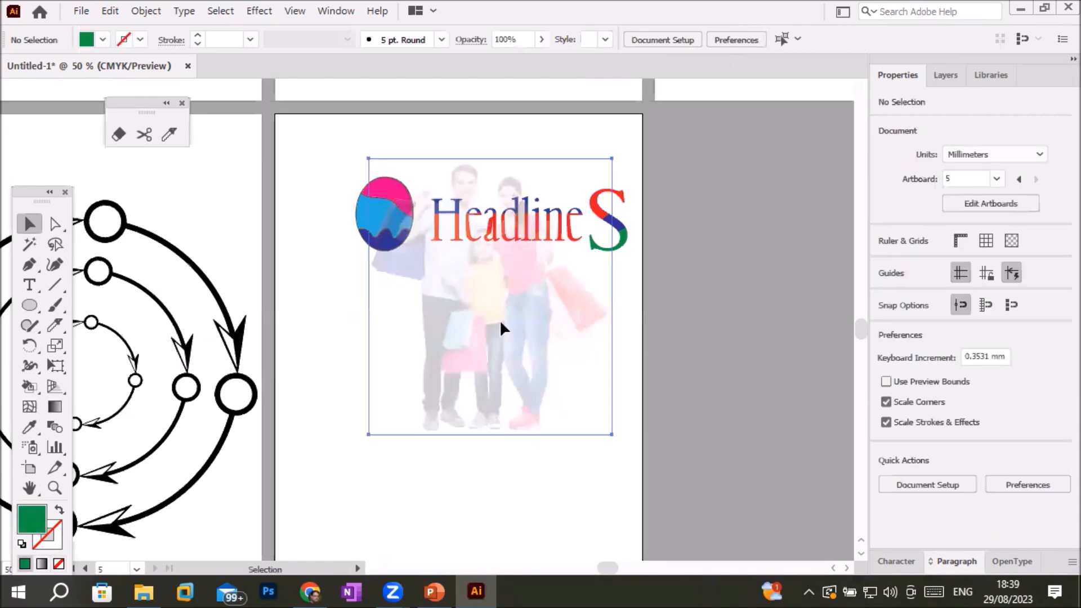
Move the family image down to just below the headline and set its opacity to 100%
left_click_drag(499, 319, 499, 401)
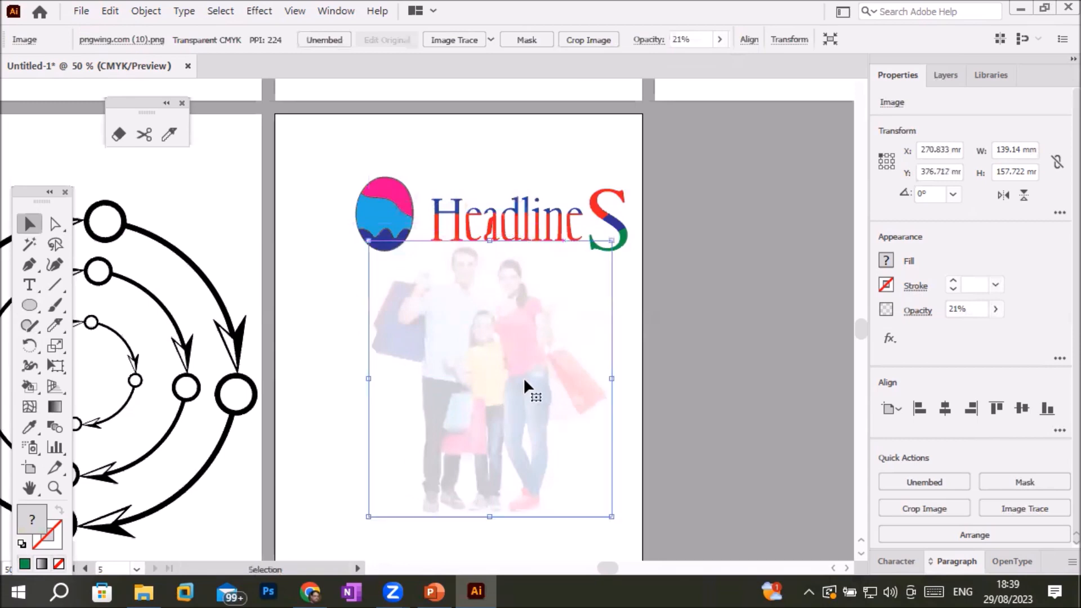
left_click(720, 40)
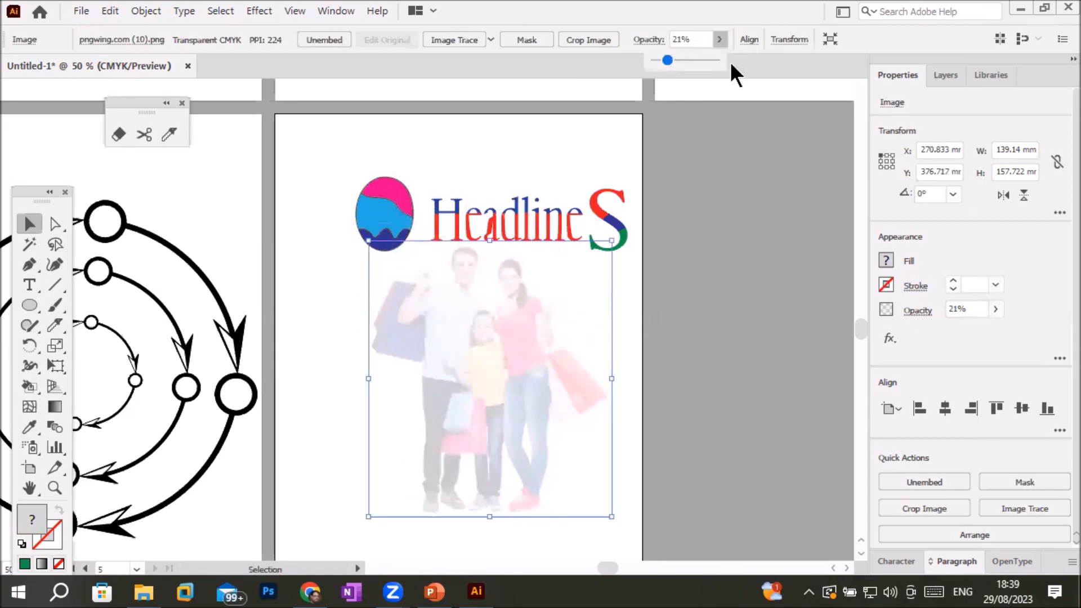
left_click(725, 60)
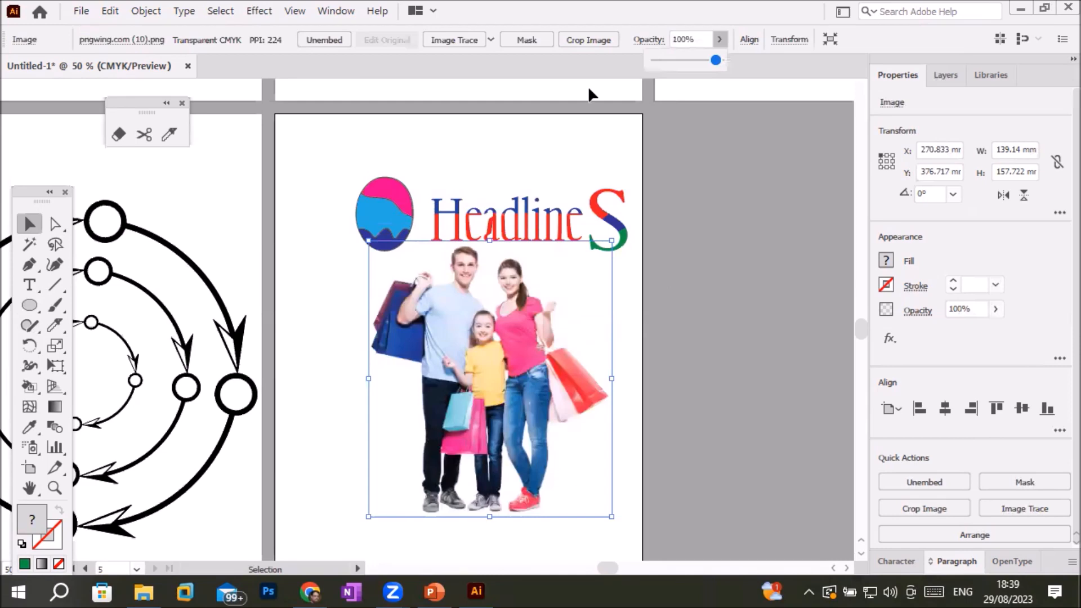
Crop the family image to the man and the girl, about 76 by 157 mm, and move it lower on the artboard
left_click(580, 38)
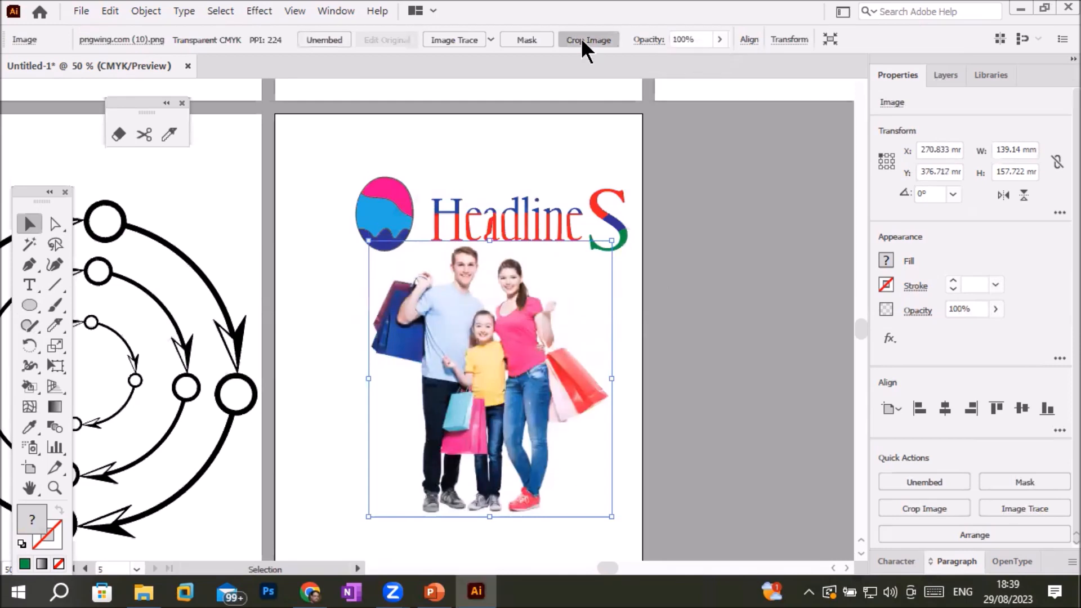
left_click(581, 38)
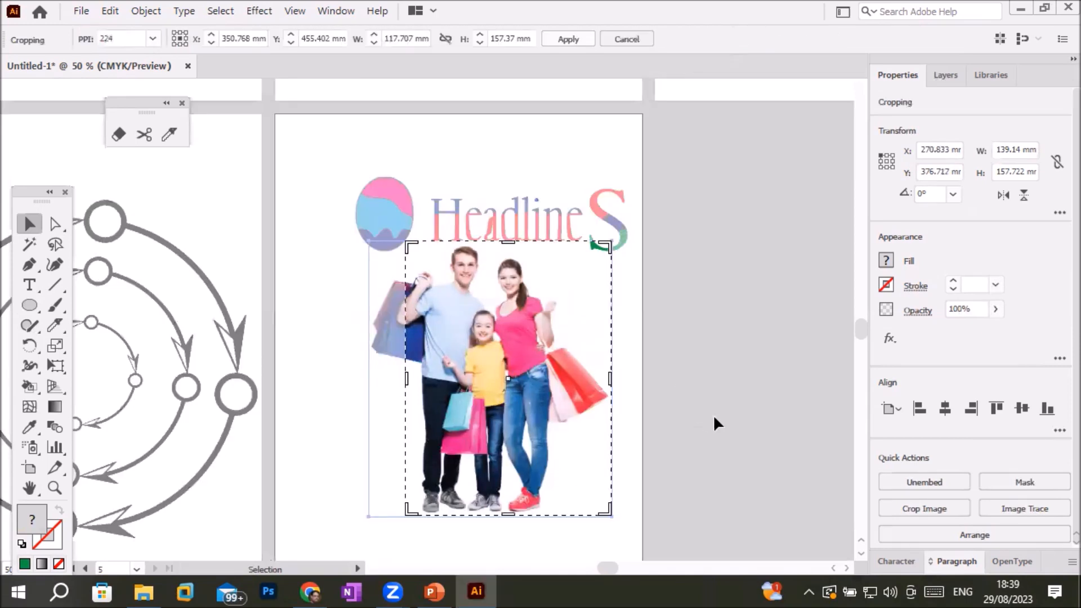
left_click_drag(707, 403, 618, 289)
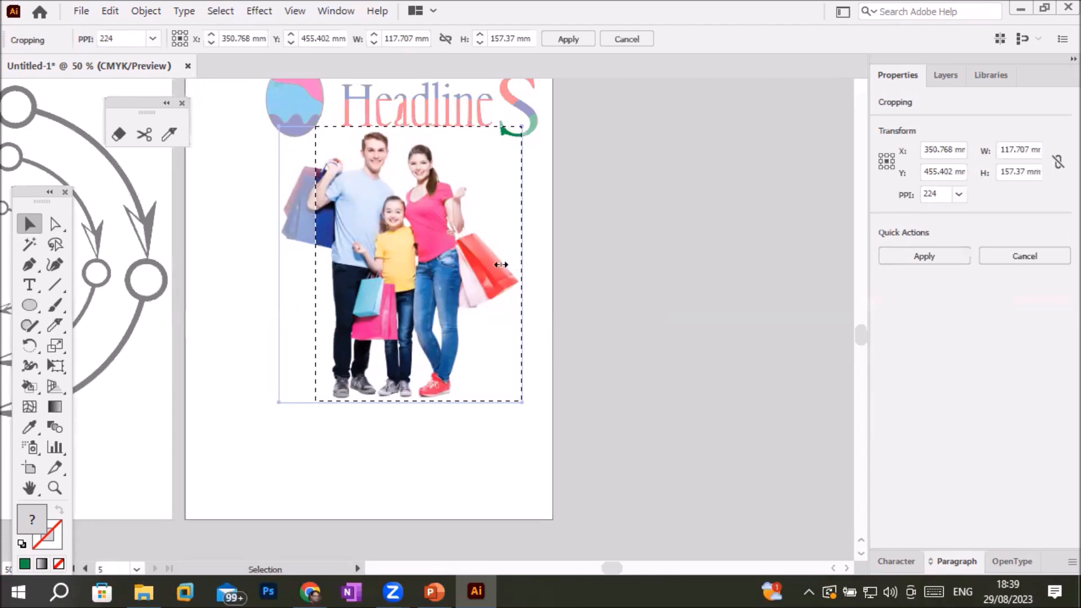
left_click_drag(520, 264, 419, 262)
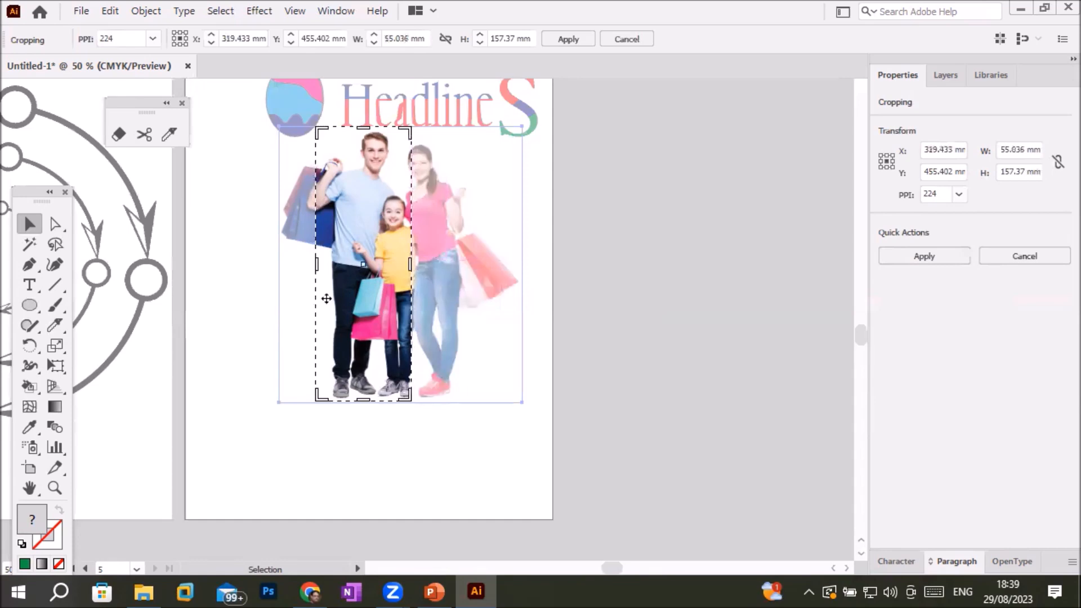
left_click_drag(318, 265, 281, 266)
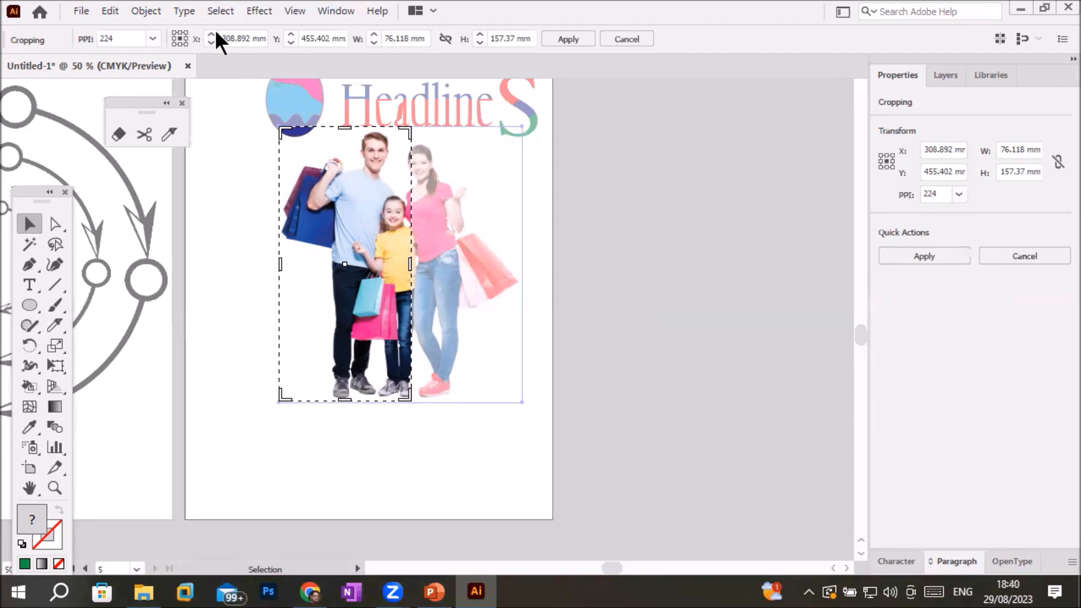
left_click(566, 40)
left_click_drag(389, 268, 432, 320)
left_click(522, 373)
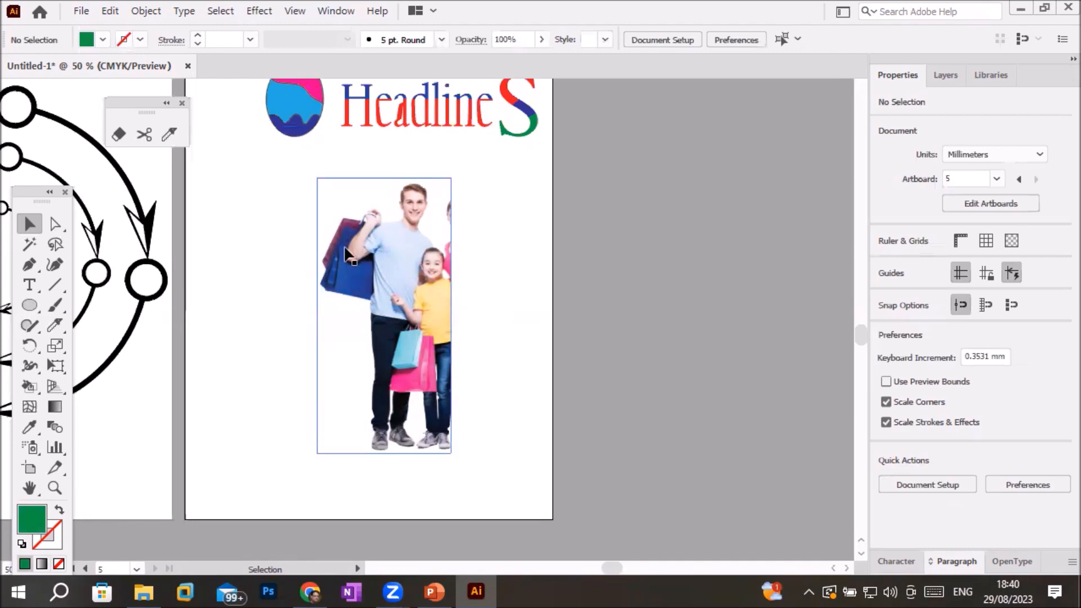
Delete the cropped image of the man and the girl from the artboard
left_click(384, 231)
key("Delete")
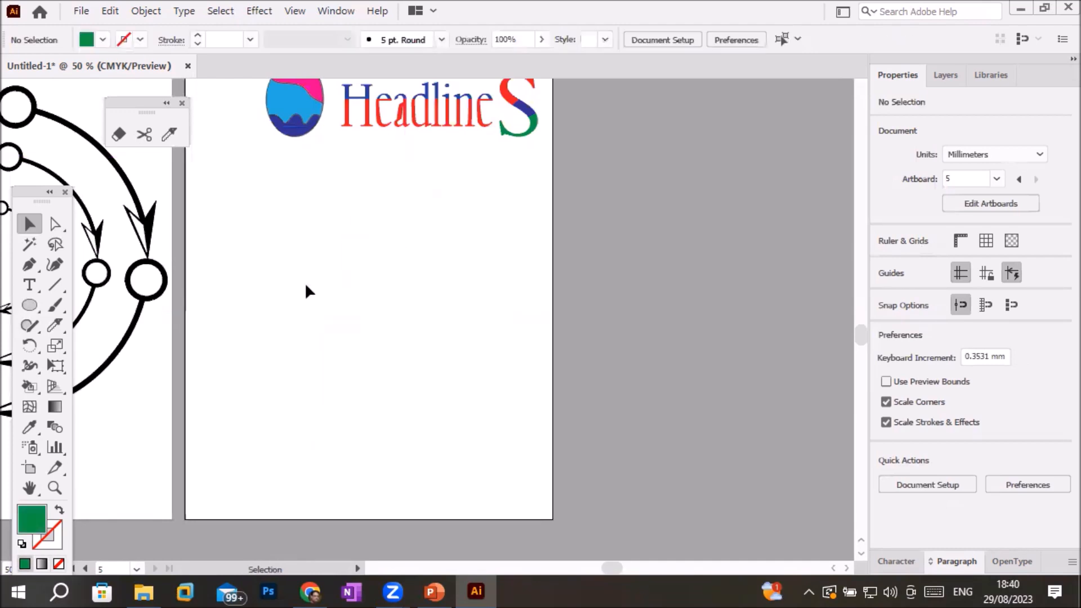
left_click(49, 325)
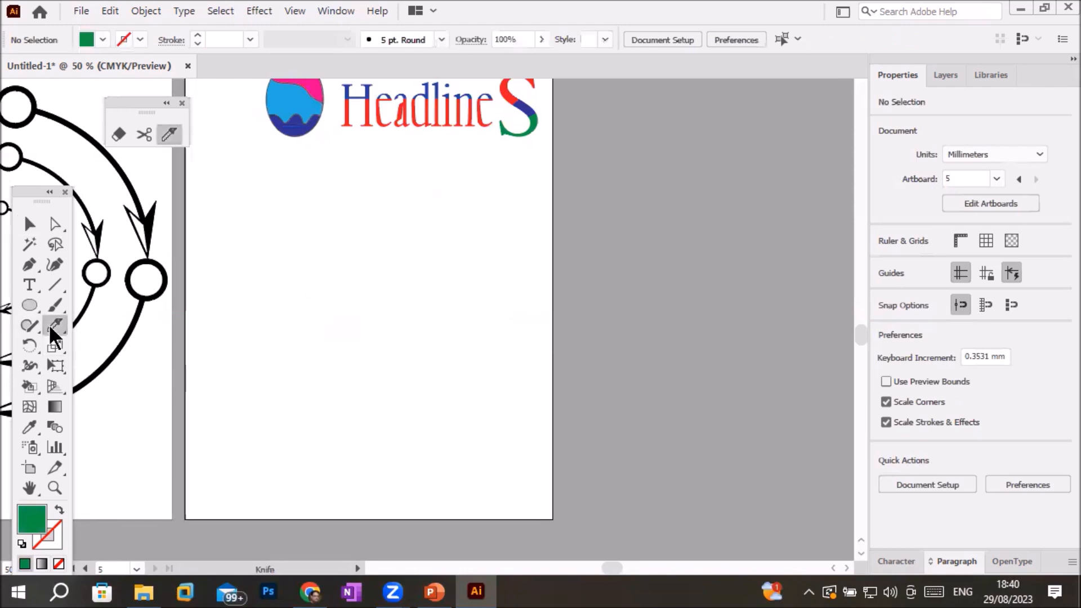
left_click(49, 326)
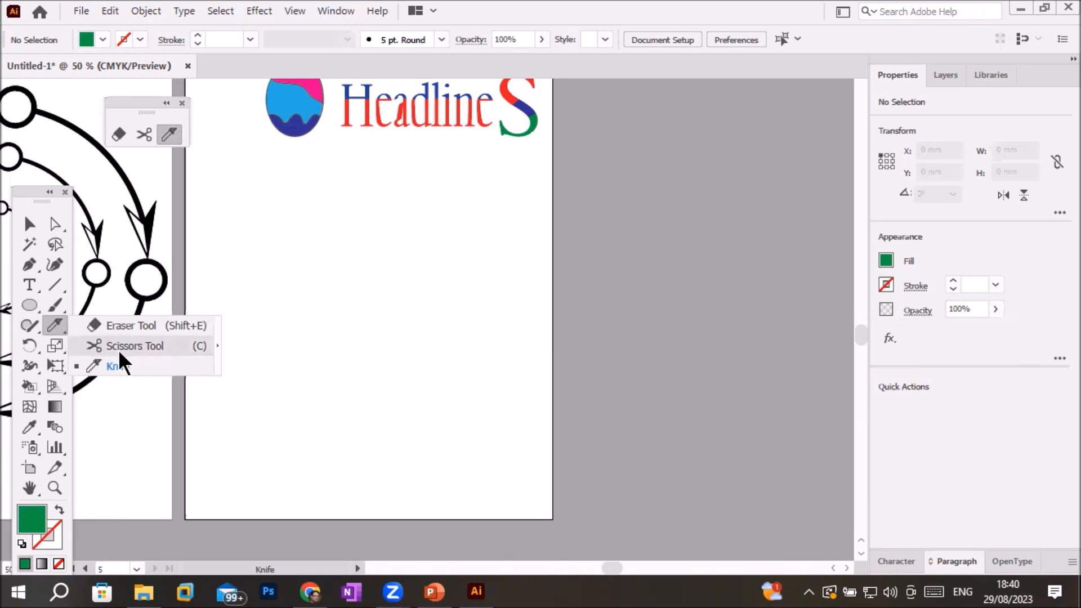
Activate the Symbol Sprayer tool and show the Symbols collection beside the artboard, clear of the document properties
left_click(33, 444)
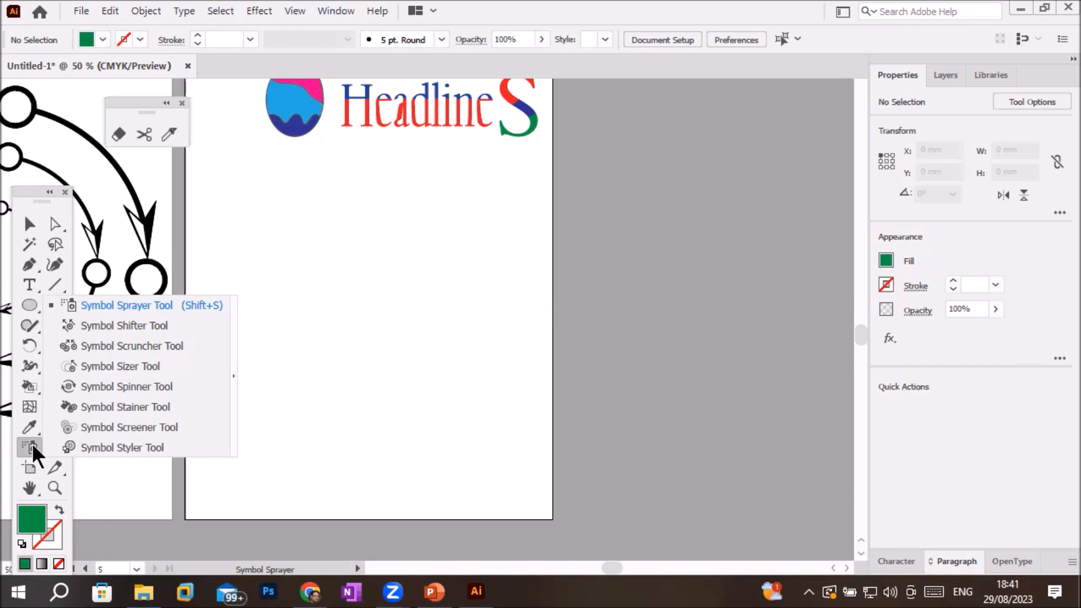
left_click(137, 304)
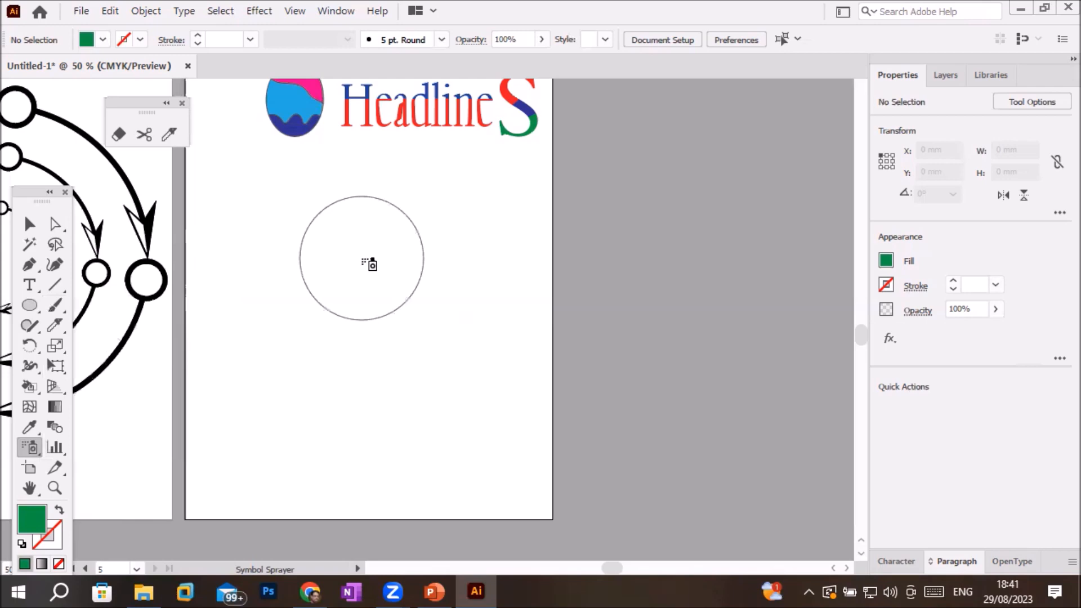
left_click(335, 12)
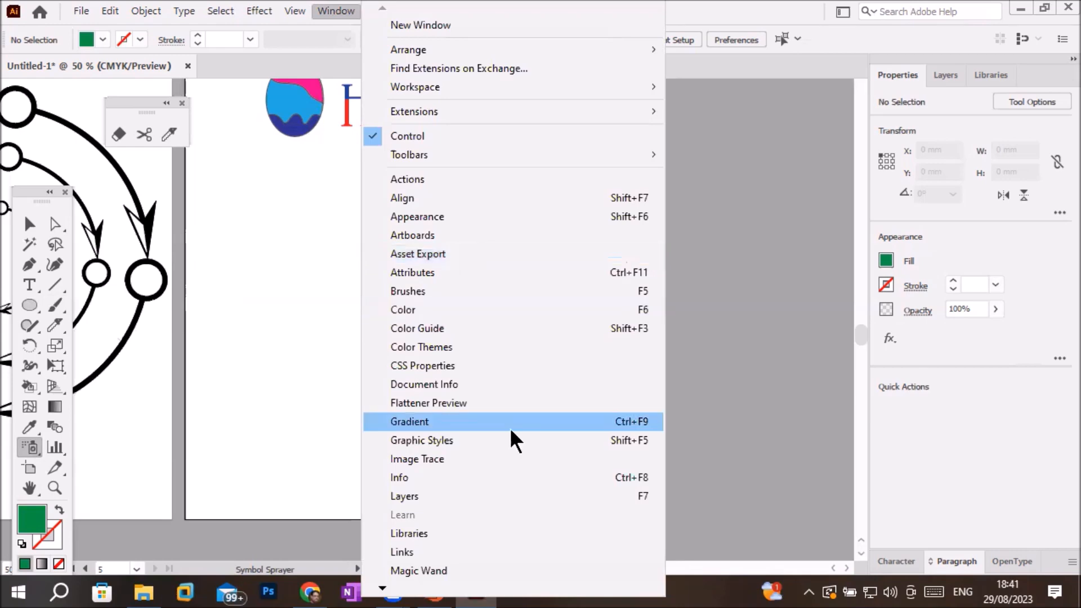
mouse_move(382, 589)
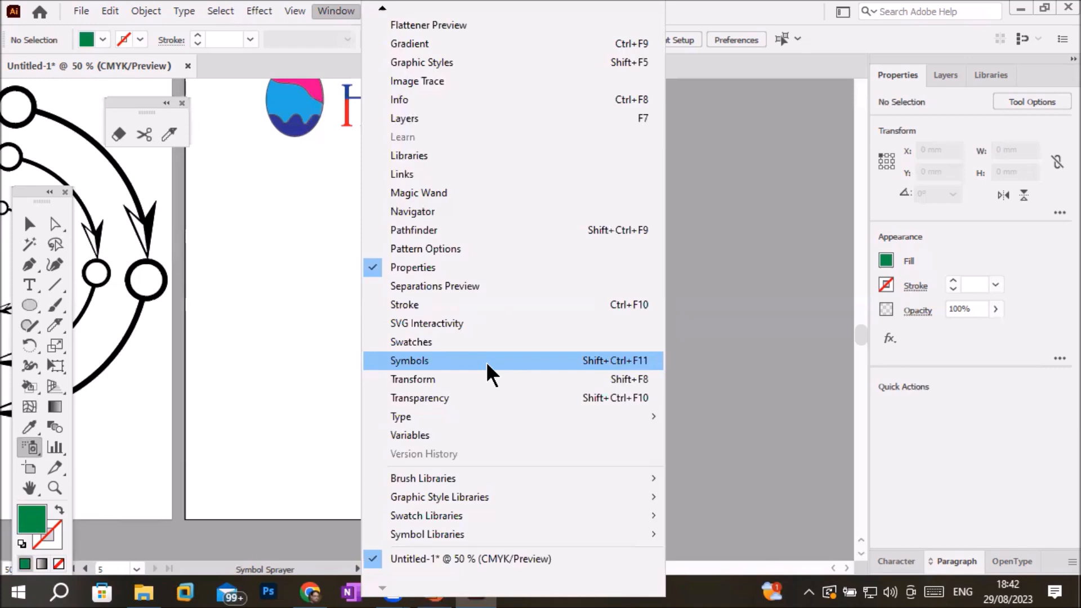
left_click(488, 363)
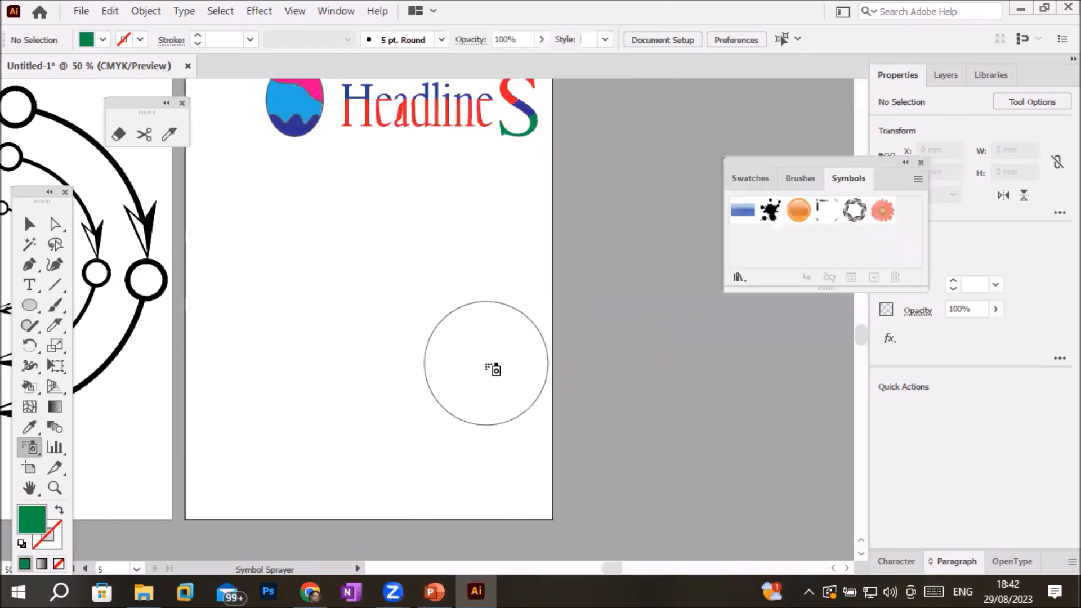
left_click_drag(802, 158, 706, 109)
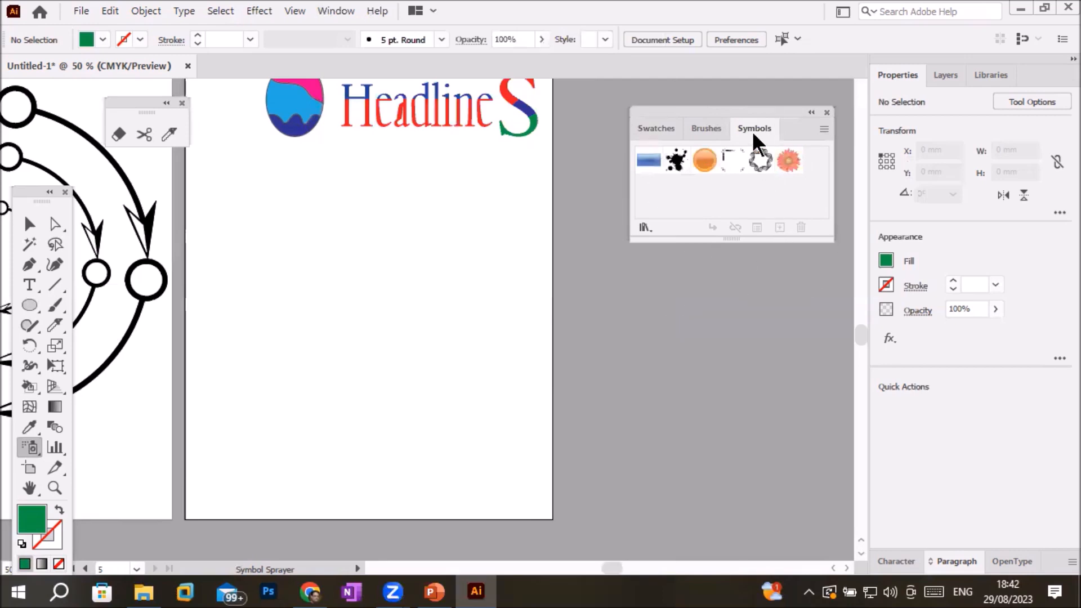
Spray the pink flower symbol once at the middle of the empty area below the headline, about 17 mm wide
left_click(646, 227)
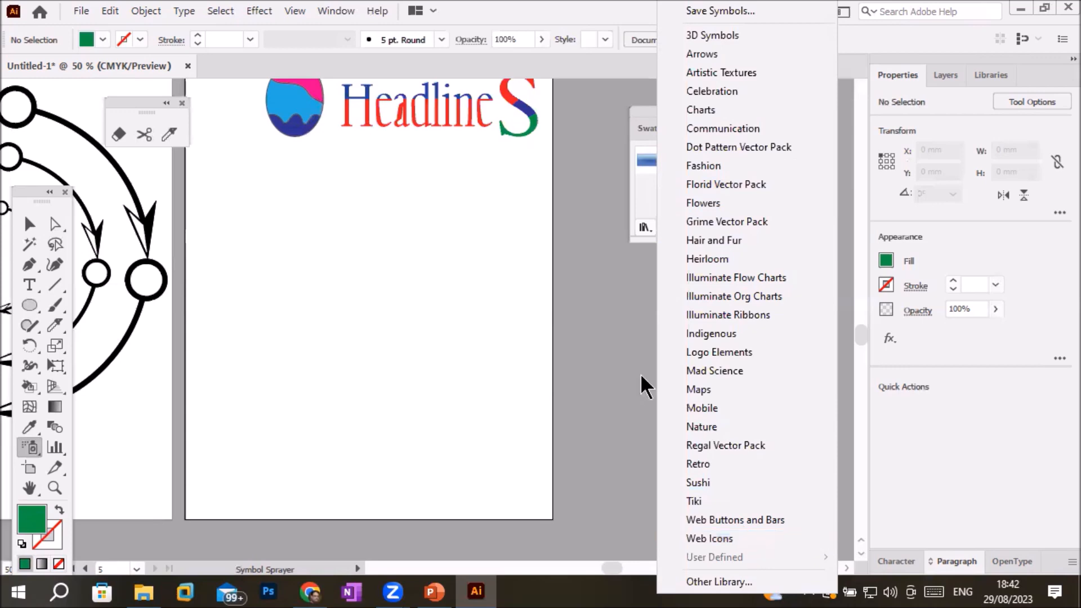
left_click(637, 116)
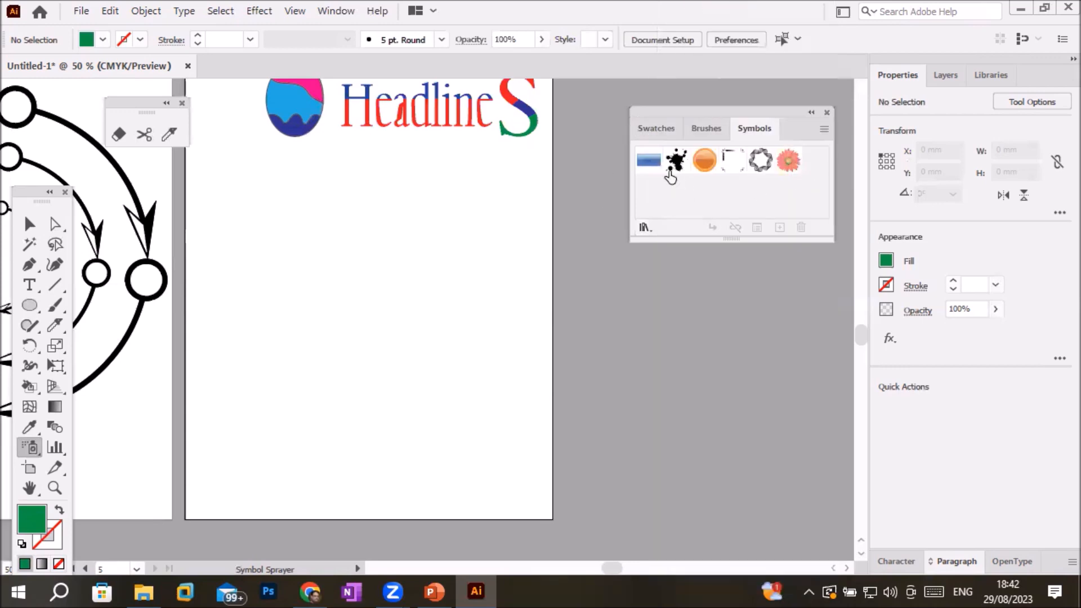
left_click(788, 168)
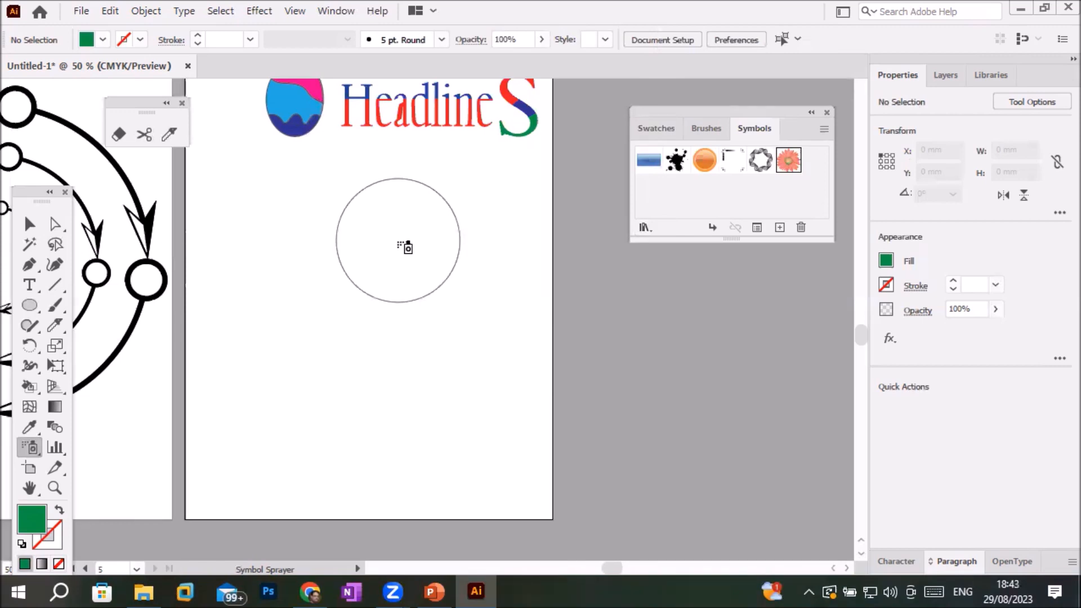
left_click(403, 246)
Practise shrinking and enlarging the Symbol Sprayer brush over the flower, ending with a diameter of about 42 mm
key("bracketleft")
key("bracketleft")
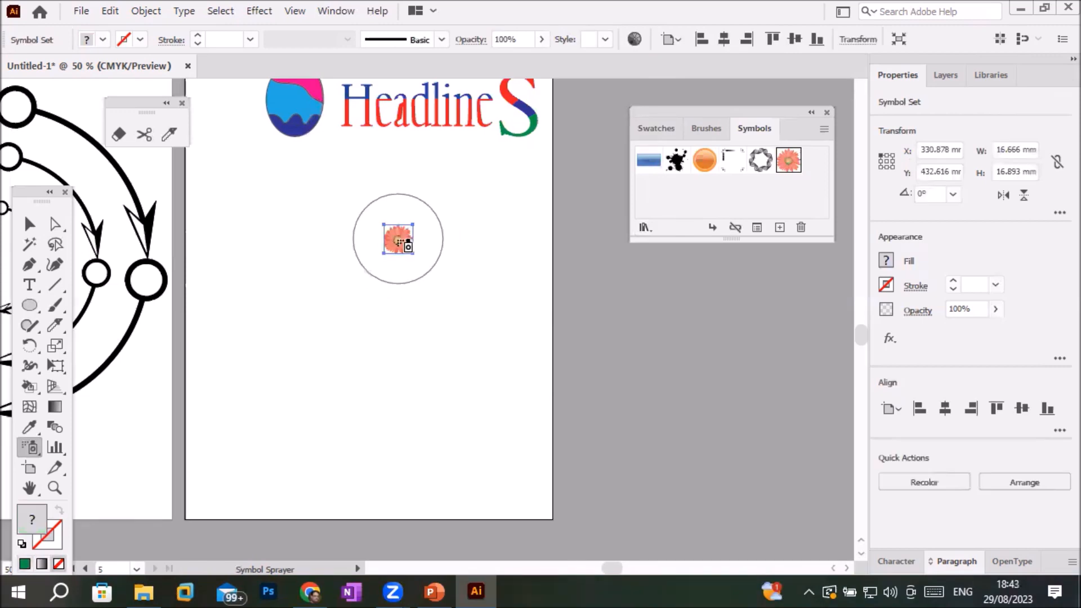
key("bracketleft")
key("bracketright")
key("bracketright")
key("bracketright")
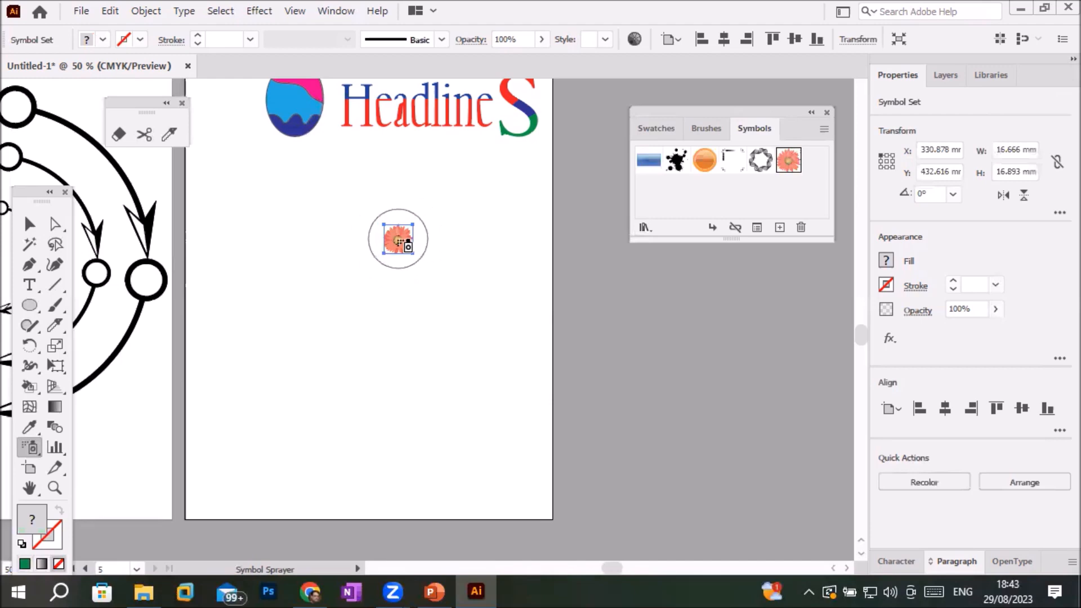
key("bracketleft")
key("bracketleft")
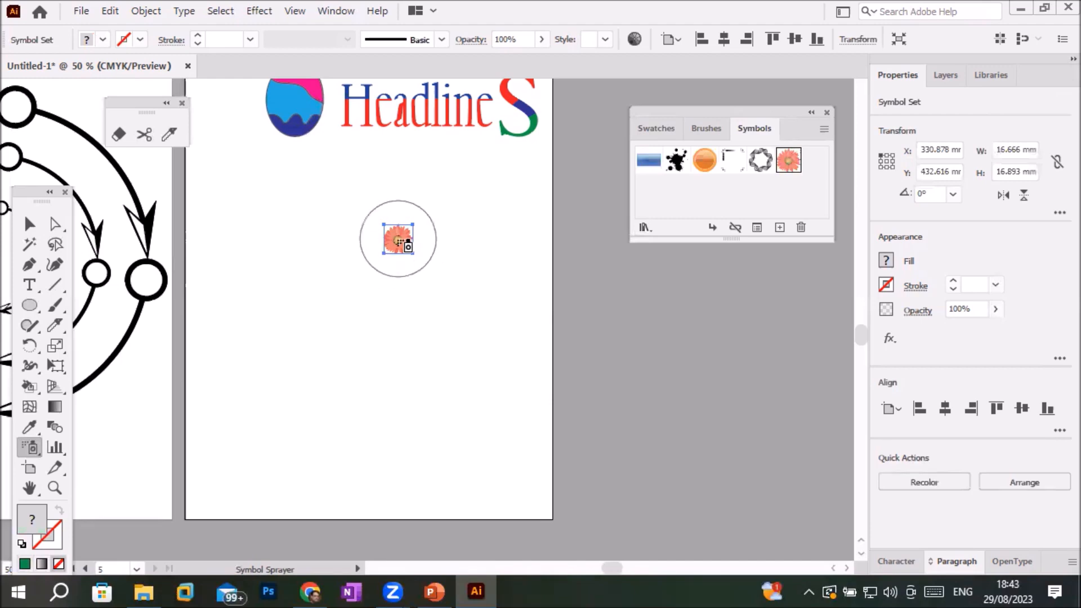
key("bracketright")
key("bracketright")
key("bracketright")
key("bracketright")
key("bracketright")
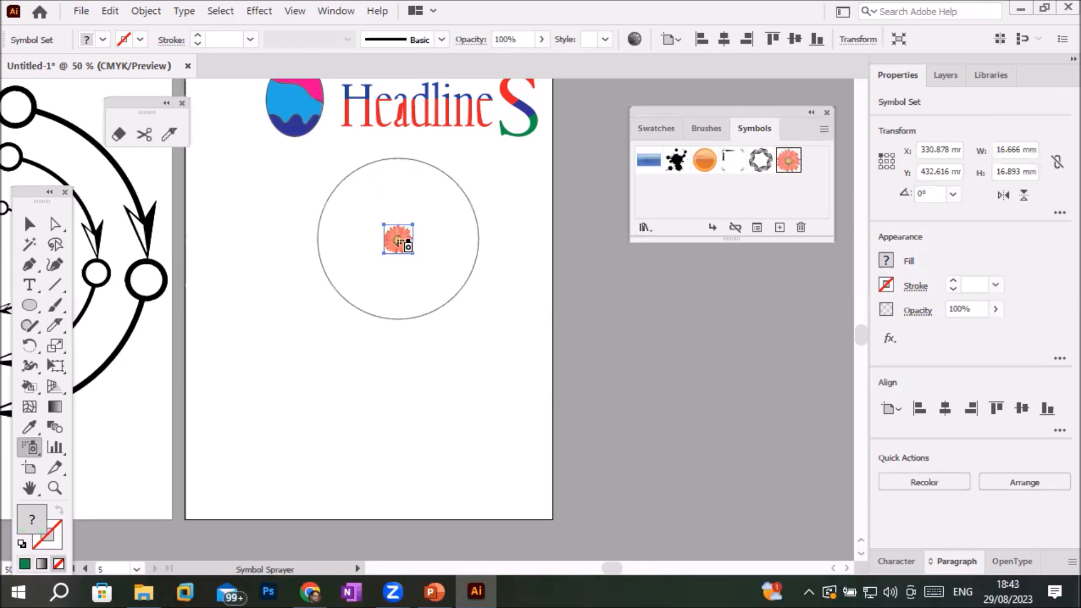
key("bracketleft")
key("bracketleft")
key("bracketleft")
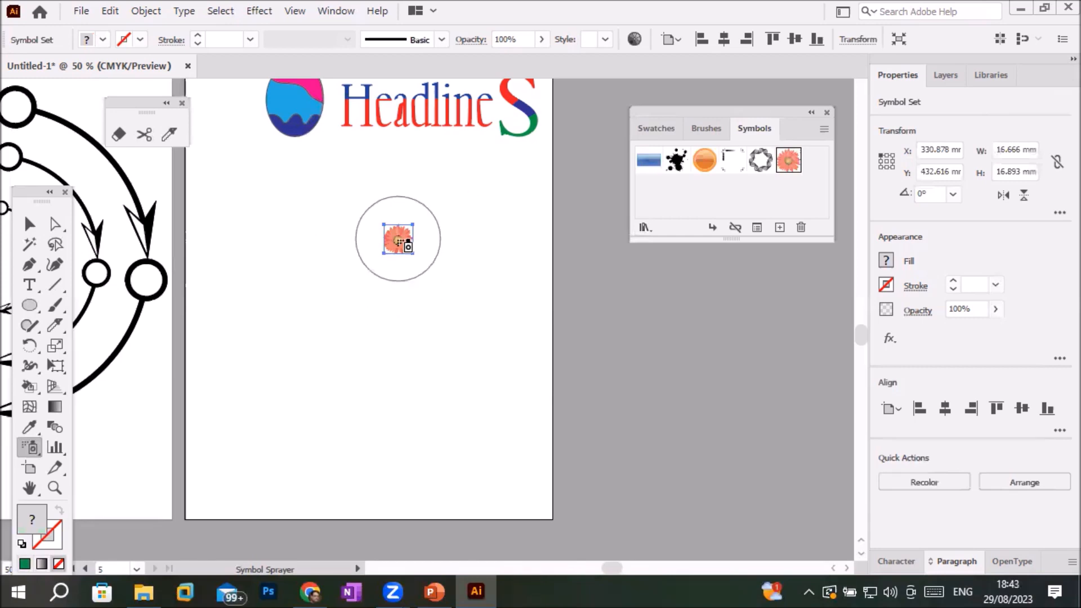
key("bracketright")
key("bracketleft")
key("bracketleft")
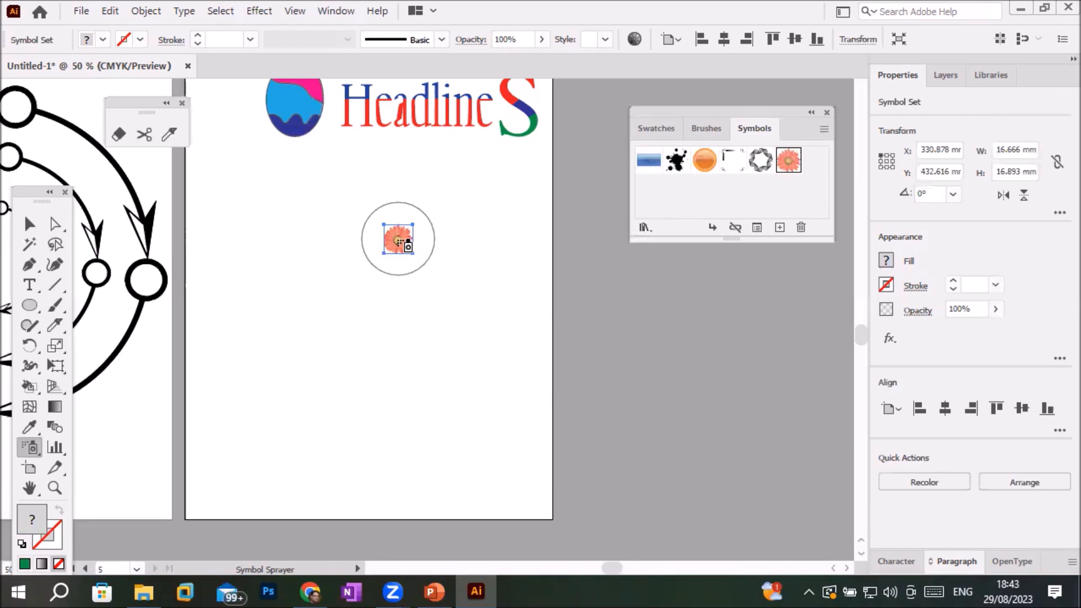
Open the Symbolism Tools Options for the flower symbol set and set its density to 1
double_click(26, 444)
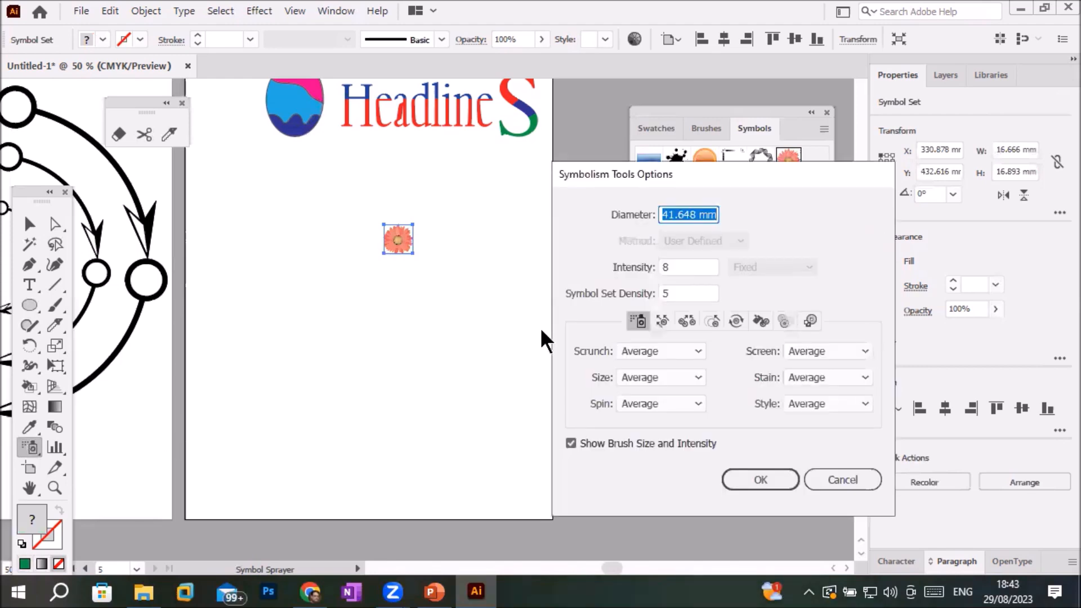
left_click(696, 214)
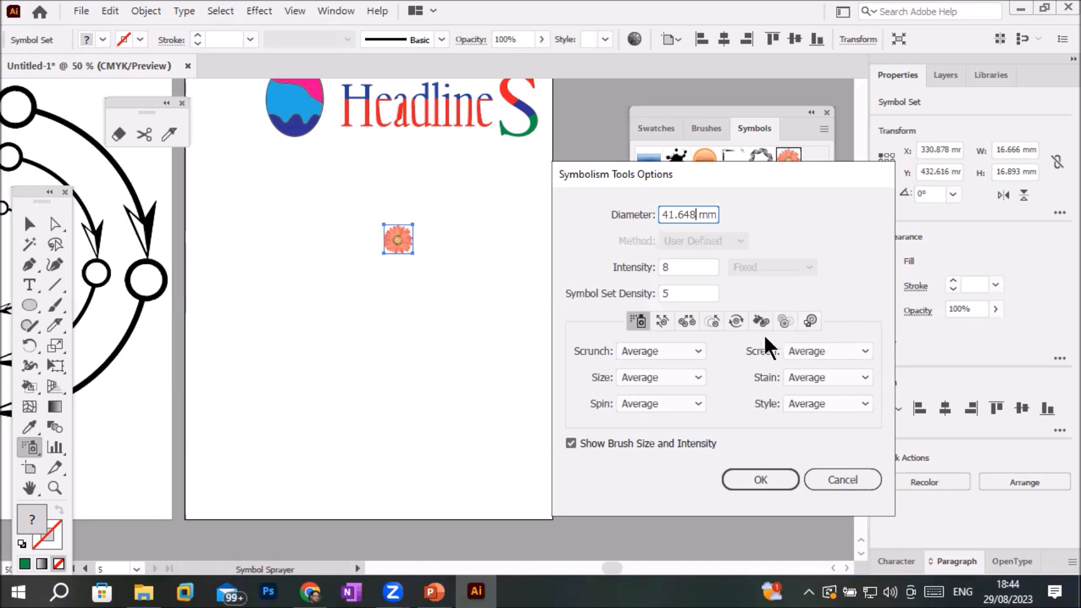
left_click(692, 267)
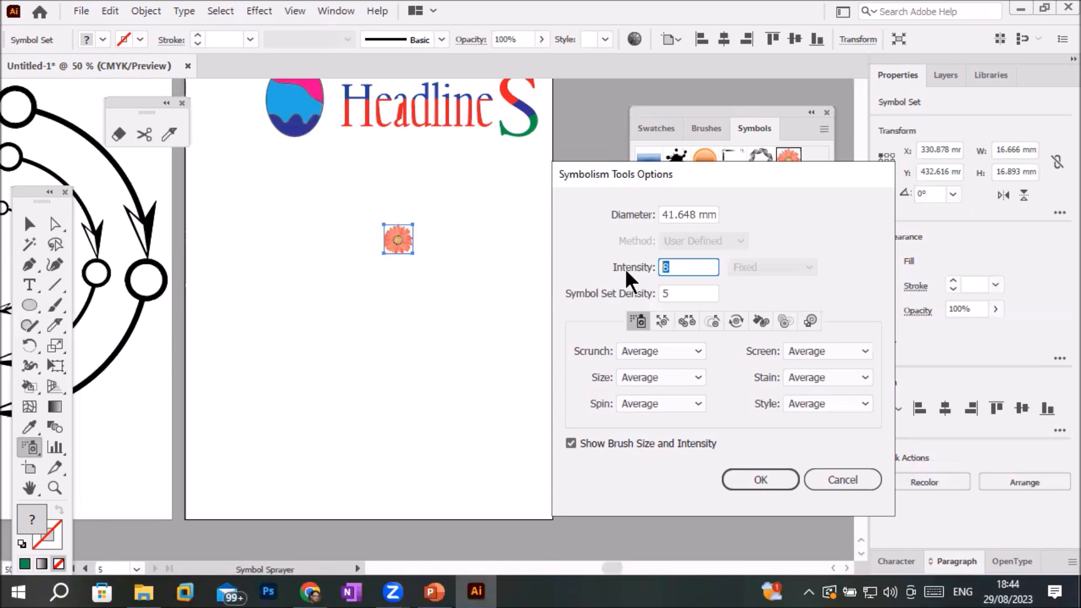
left_click(682, 292)
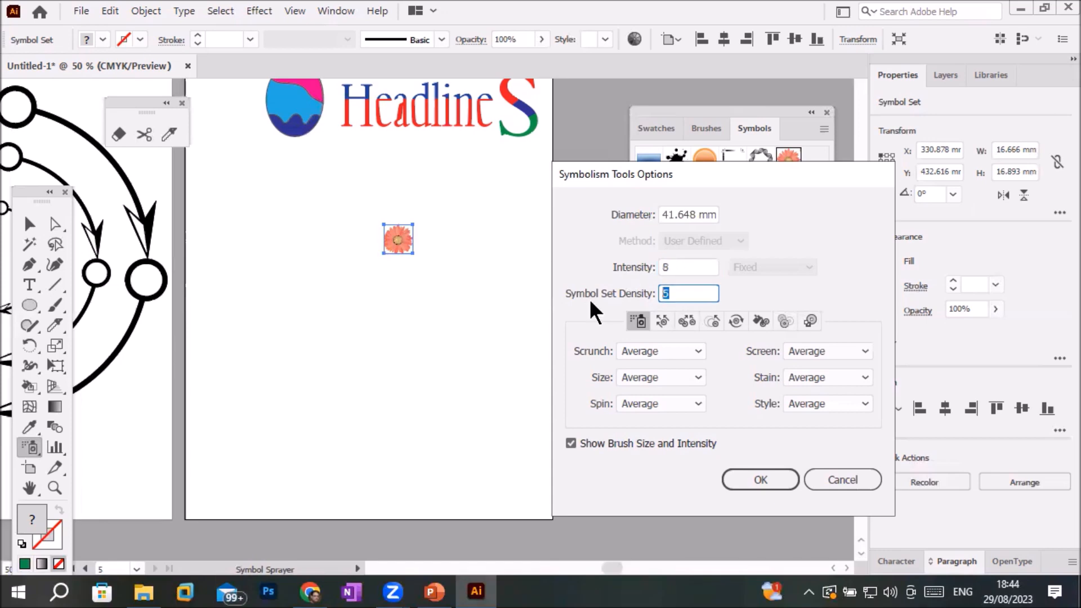
type("1")
left_click(689, 265)
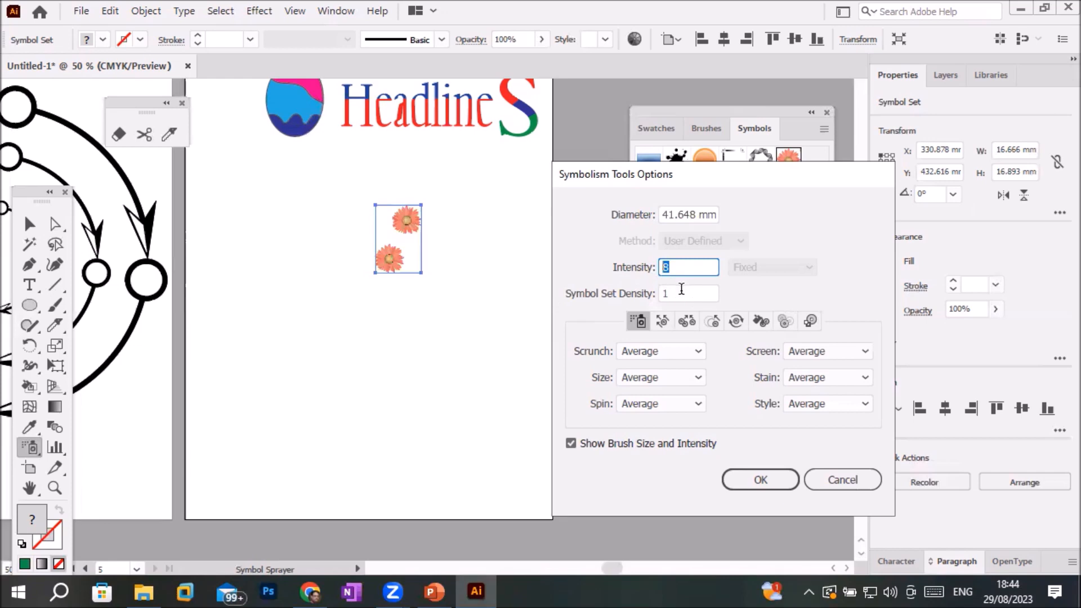
Try symbol set densities of 2, 3, 4 and 5 on the flower set
key("Tab")
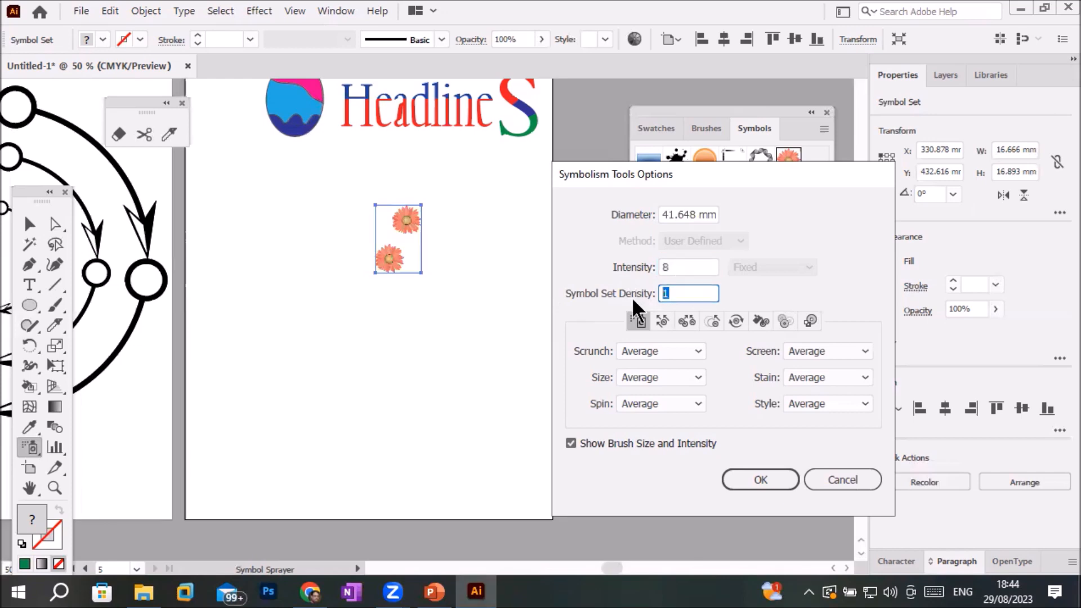
type("2")
left_click(684, 266)
key("Tab")
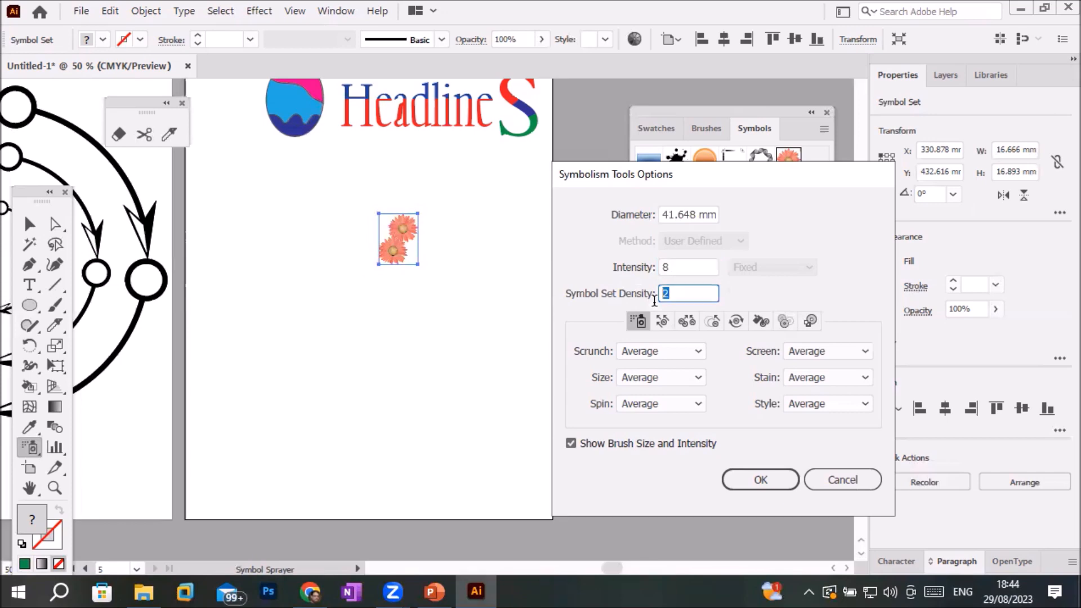
left_click(703, 267)
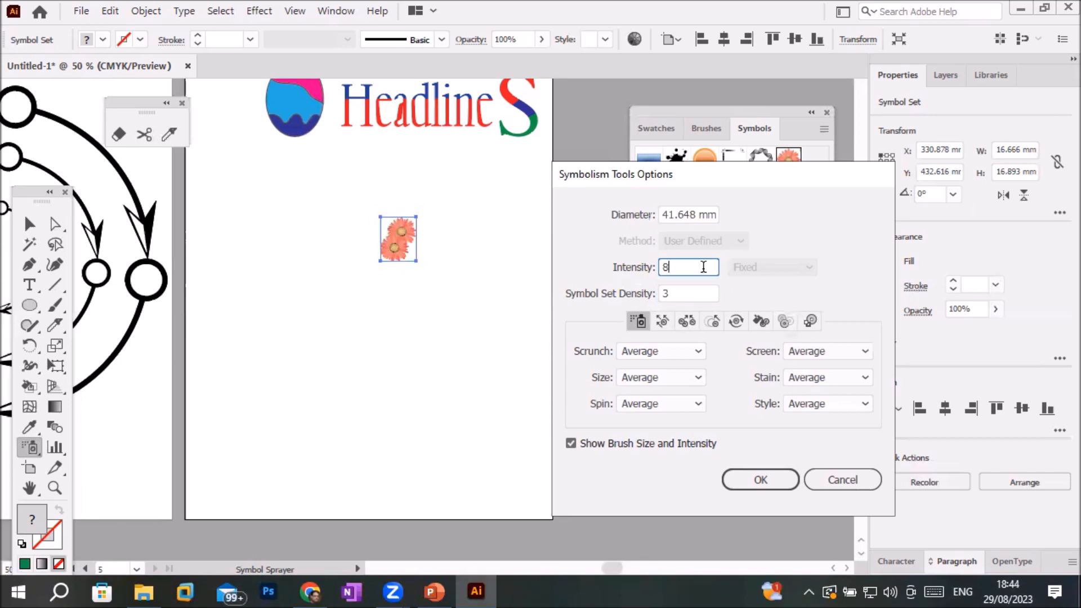
key("Tab")
type("4")
left_click(696, 263)
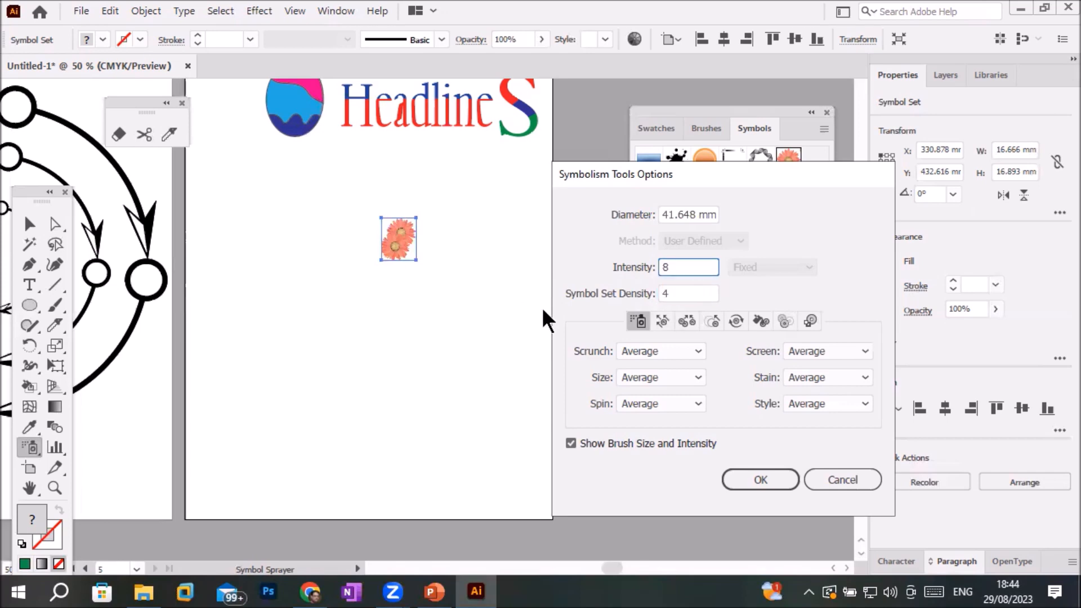
key("Tab")
type("5")
left_click(700, 267)
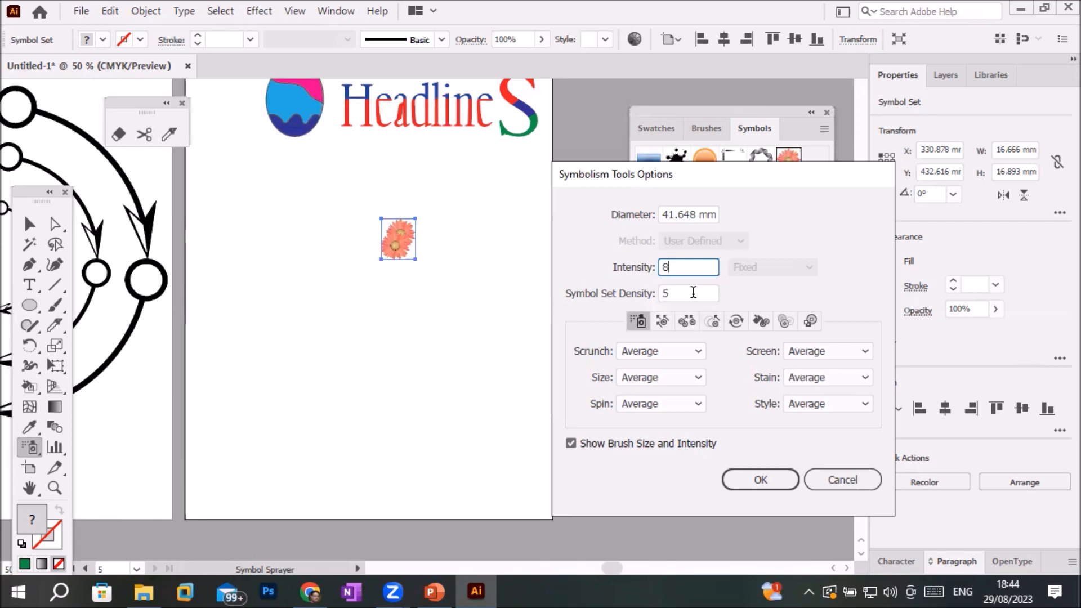
Try a symbol set density of 8 on the flower set
key("Tab")
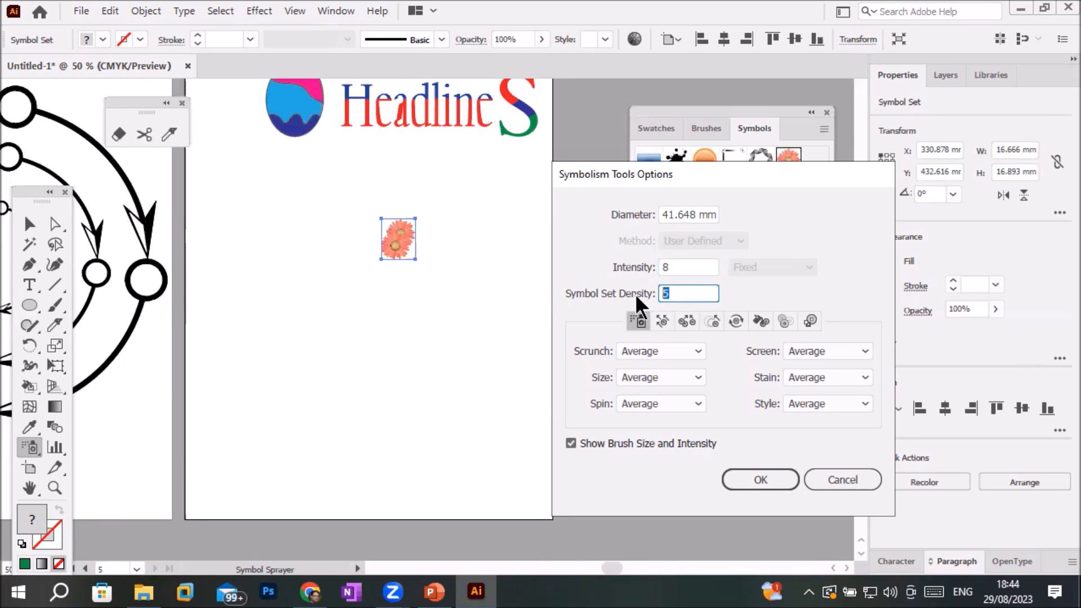
type("7")
key("BackSpace")
type("8")
left_click(685, 265)
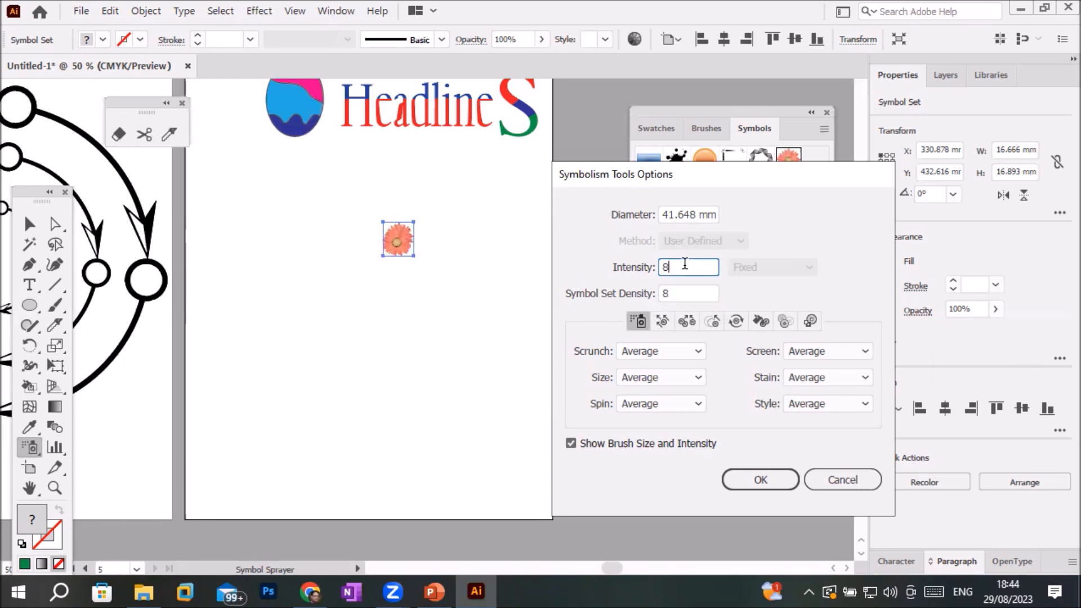
Return the flower set's symbol set density to 1
left_click(687, 293)
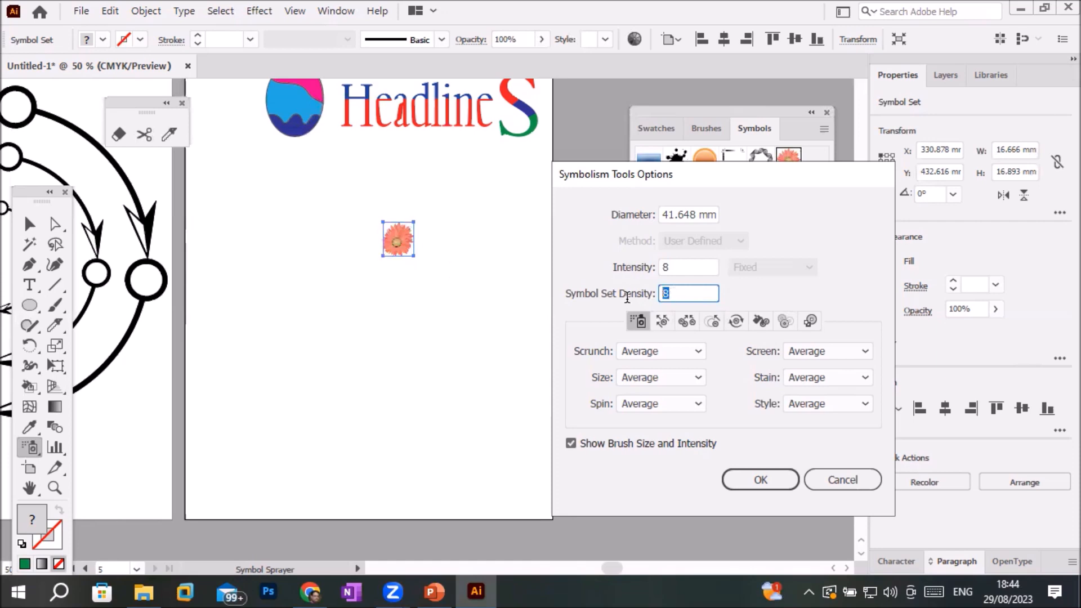
type("1")
left_click(691, 266)
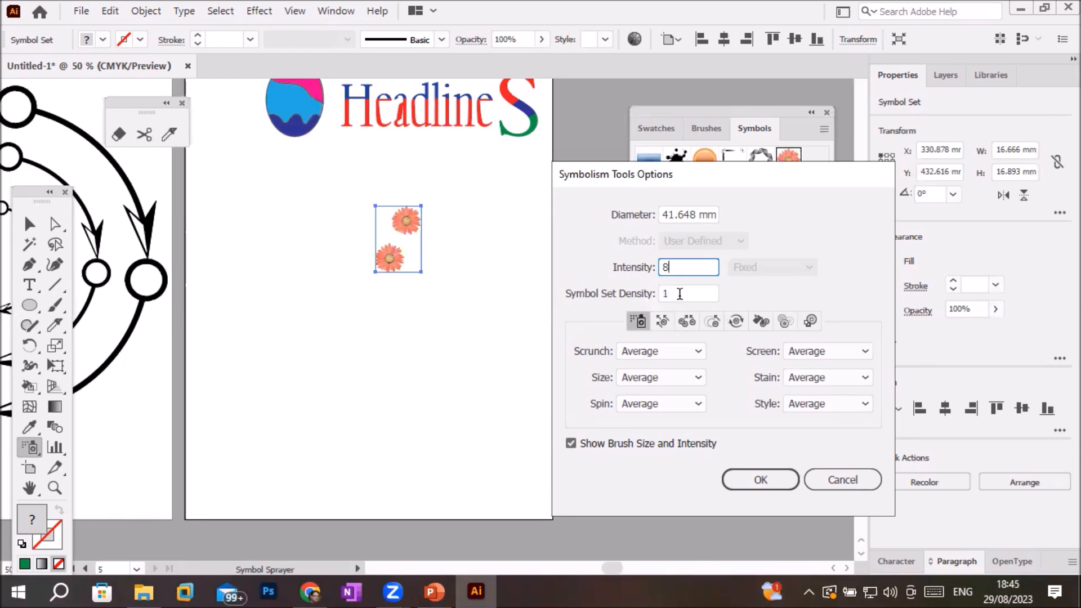
Try Symbol Sprayer intensity values of 1, 2, 3 and 4 with the symbol set density kept at 1
key("Tab")
key("shift+Tab")
type("1")
key("Tab")
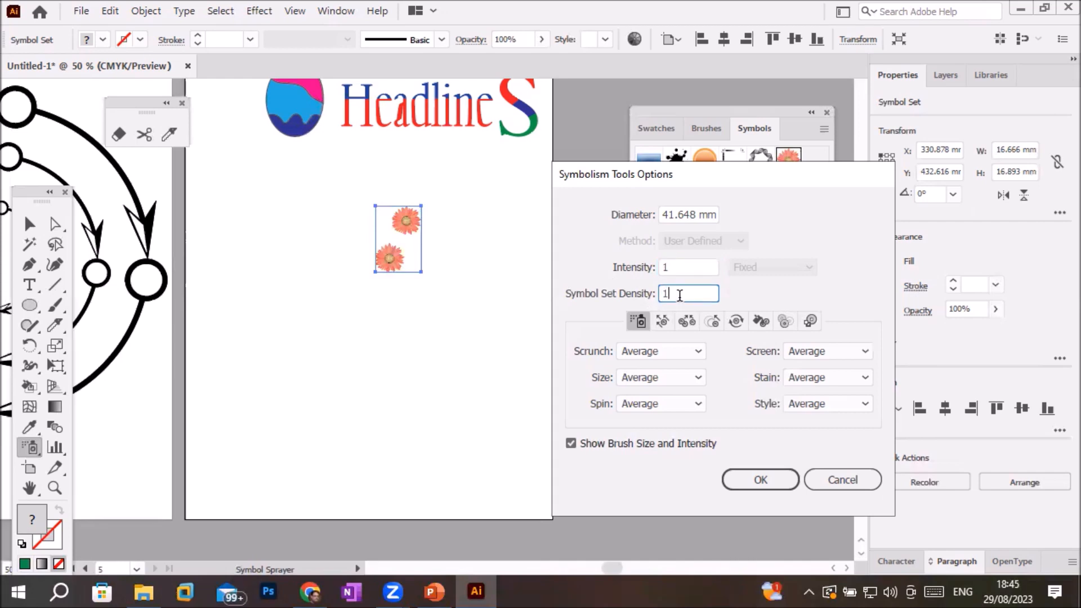
key("shift+Tab")
type("2")
key("Tab")
key("shift+Tab")
type("3")
key("Tab")
key("shift+Tab")
type("4")
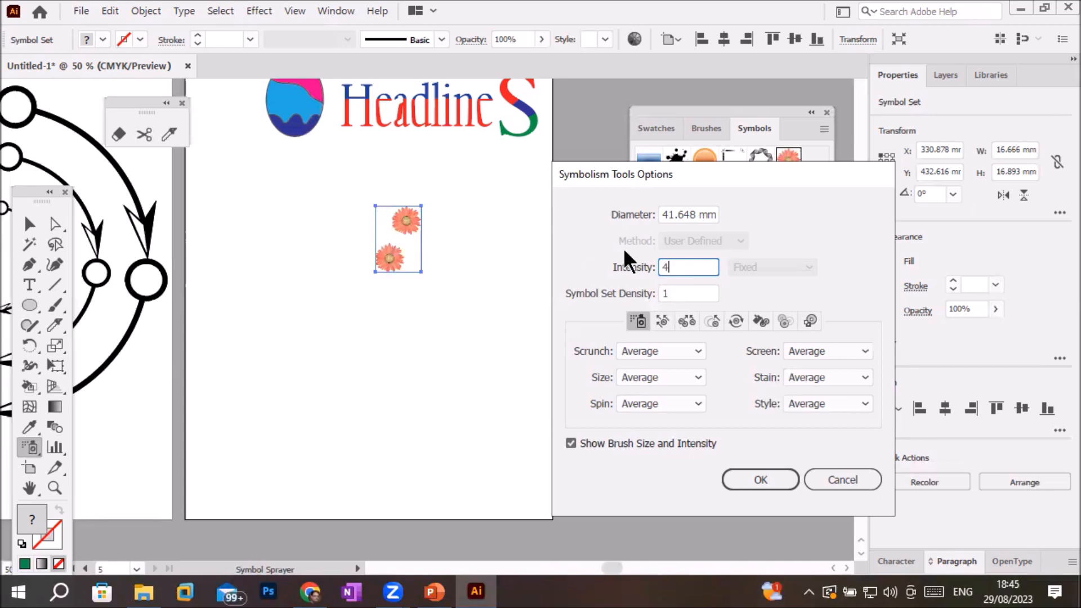
Set the Symbol Sprayer intensity to 5, keeping the symbol set density at 1 and Scrunch at Average
key("Tab")
key("shift+Tab")
type("5")
left_click(697, 350)
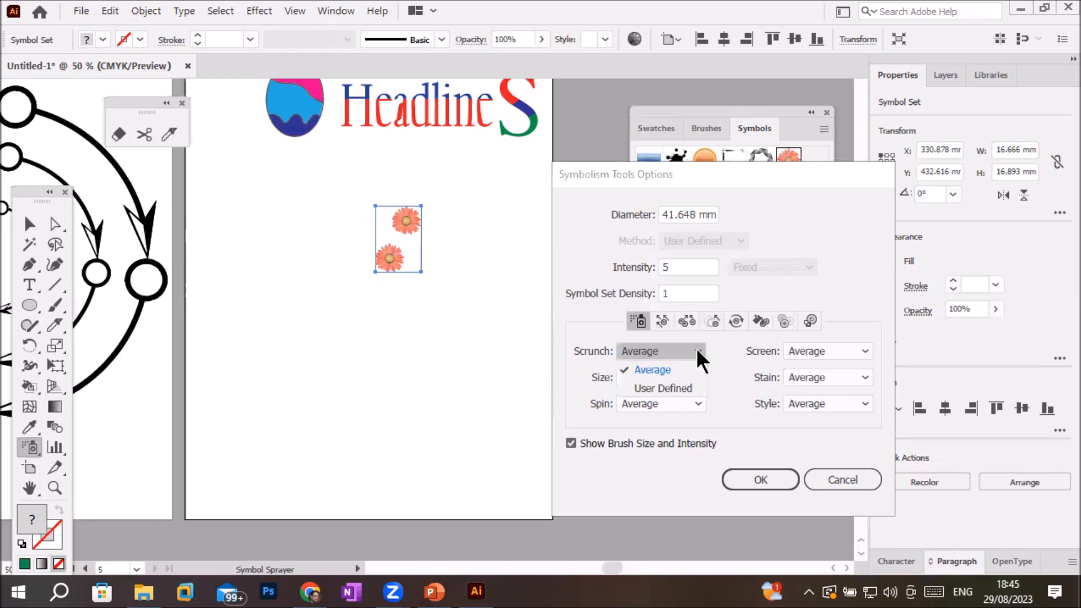
left_click(697, 350)
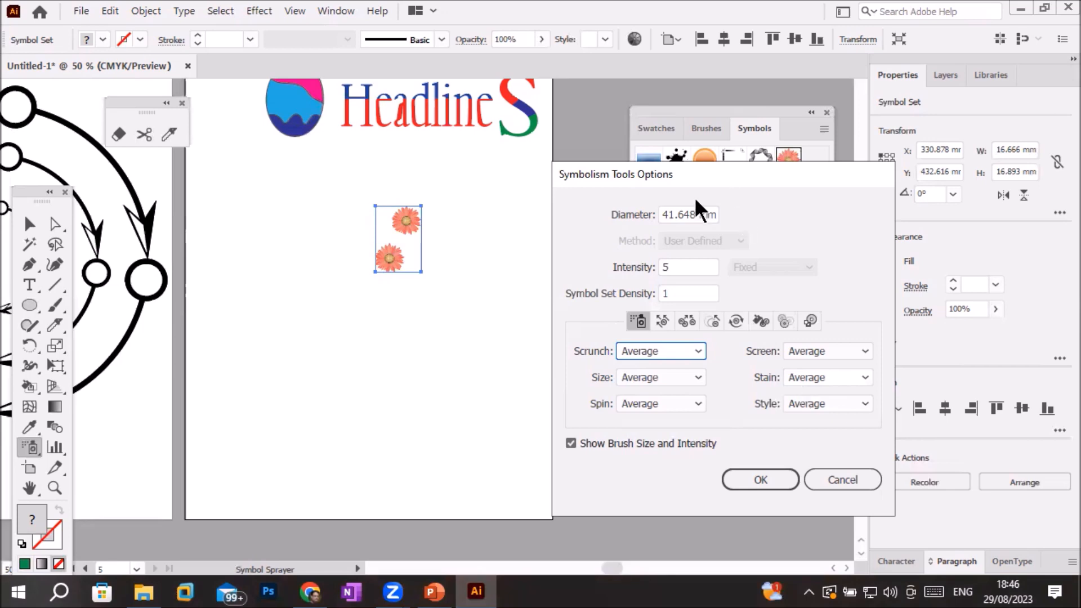
left_click_drag(698, 214, 607, 215)
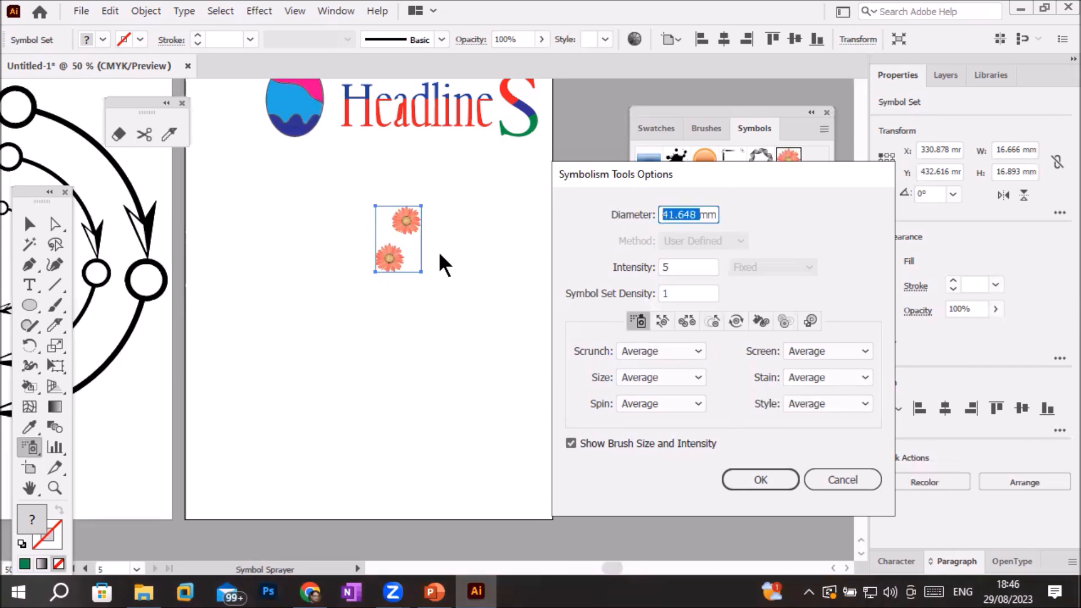
left_click(752, 479)
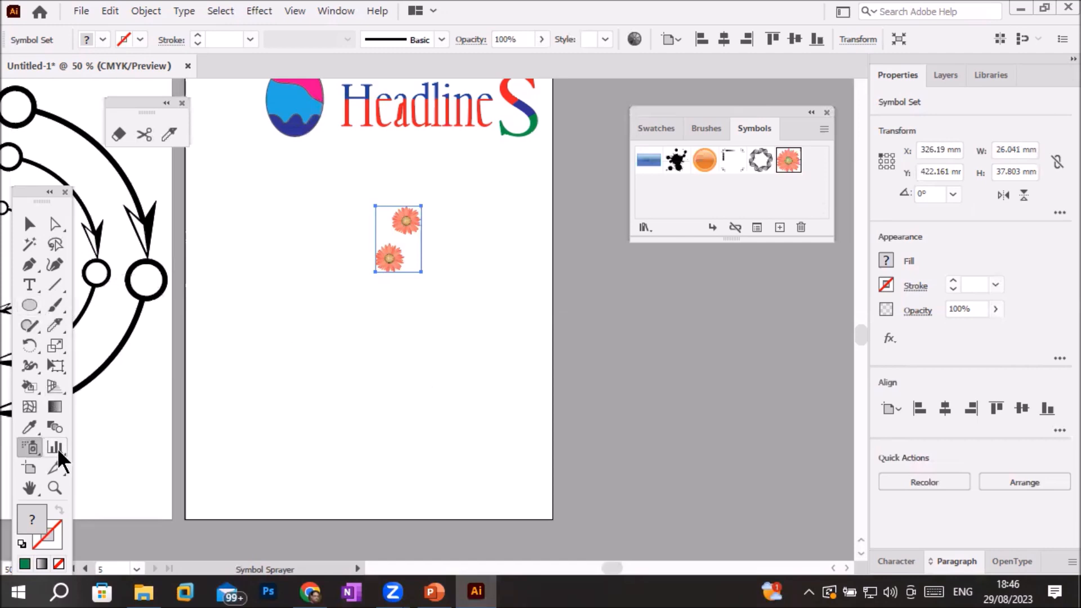
Enlarge the Symbol Sprayer brush and compare its diameter in the tool options before and after the change
double_click(30, 448)
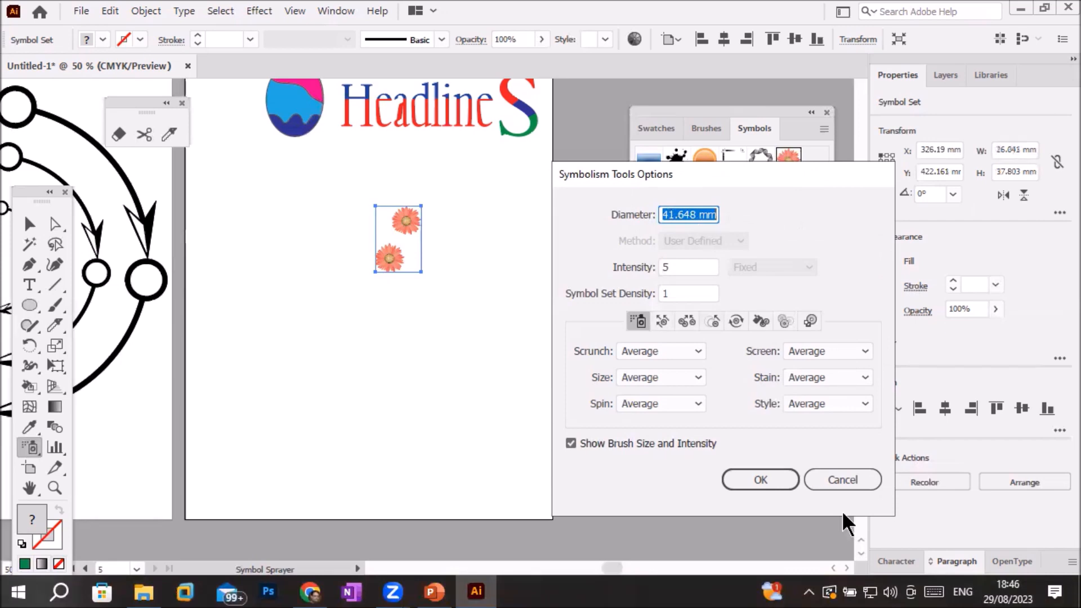
left_click(842, 479)
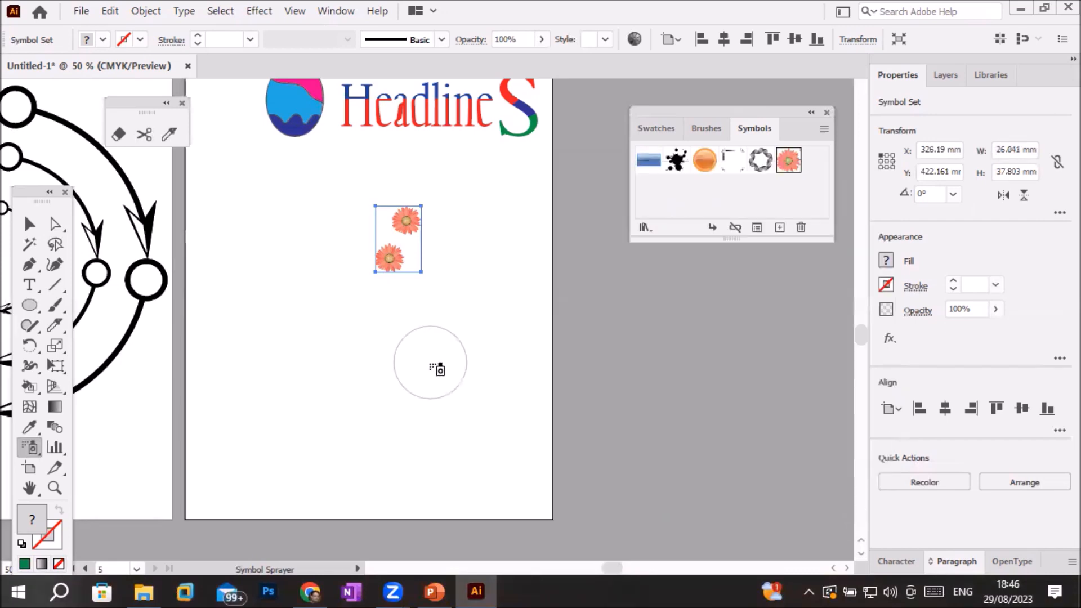
key("bracketright")
key("bracketright")
key("bracketright")
key("bracketright")
key("bracketright")
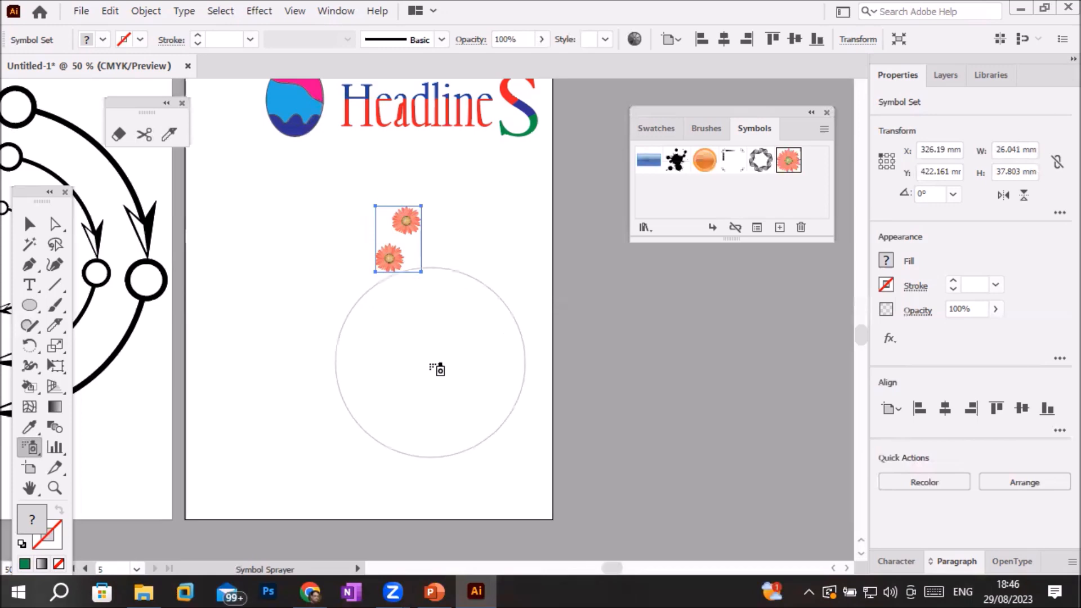
double_click(29, 442)
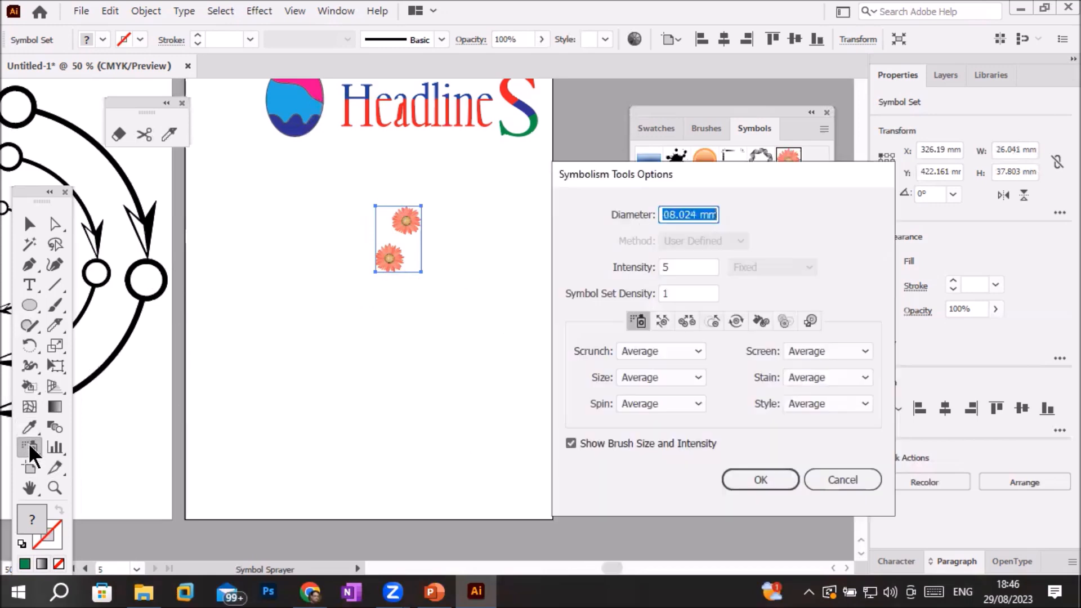
left_click(691, 215)
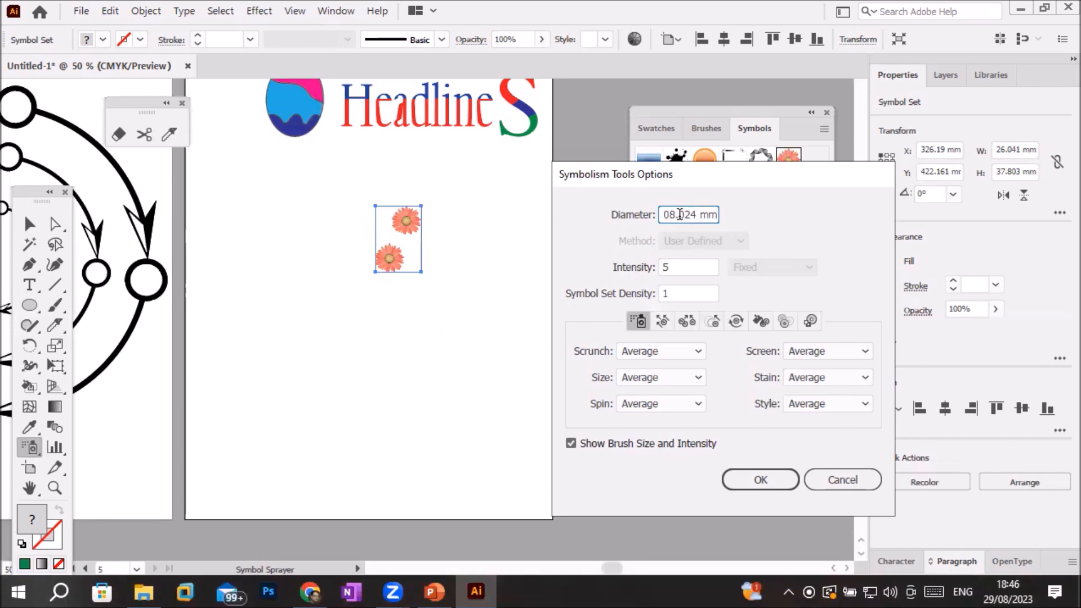
left_click_drag(679, 215, 713, 217)
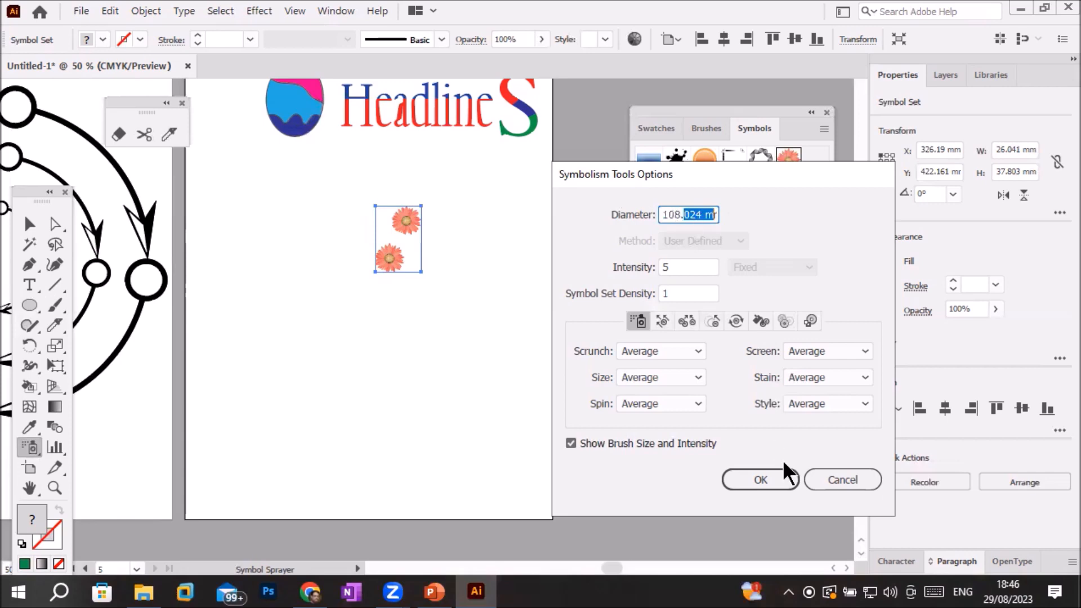
left_click(834, 477)
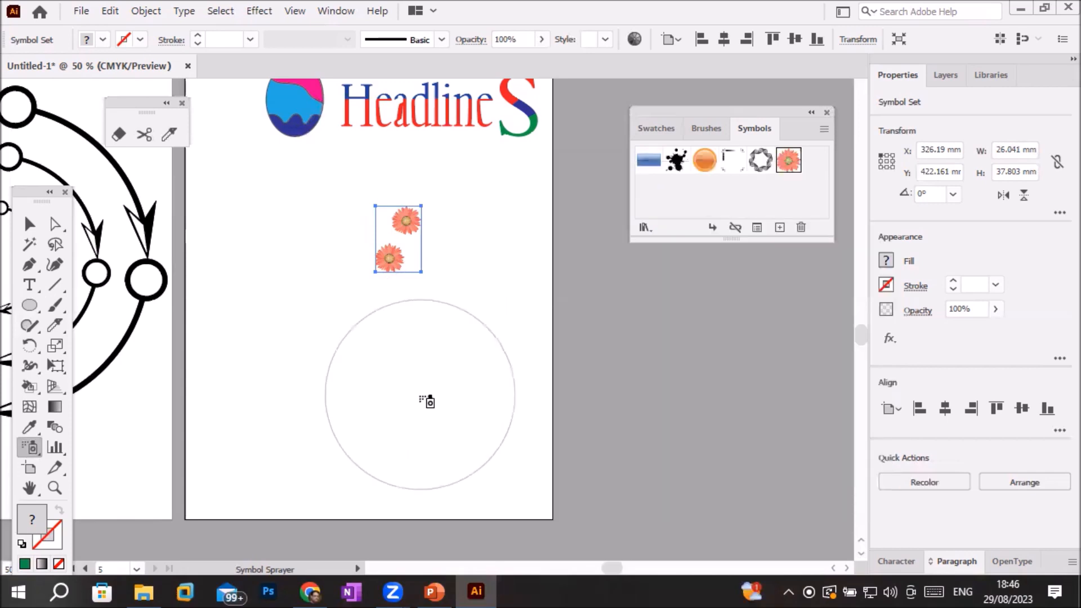
Shrink the Symbol Sprayer brush back to a diameter of about 42 mm
key("bracketleft")
key("bracketleft")
key("bracketleft")
key("bracketleft")
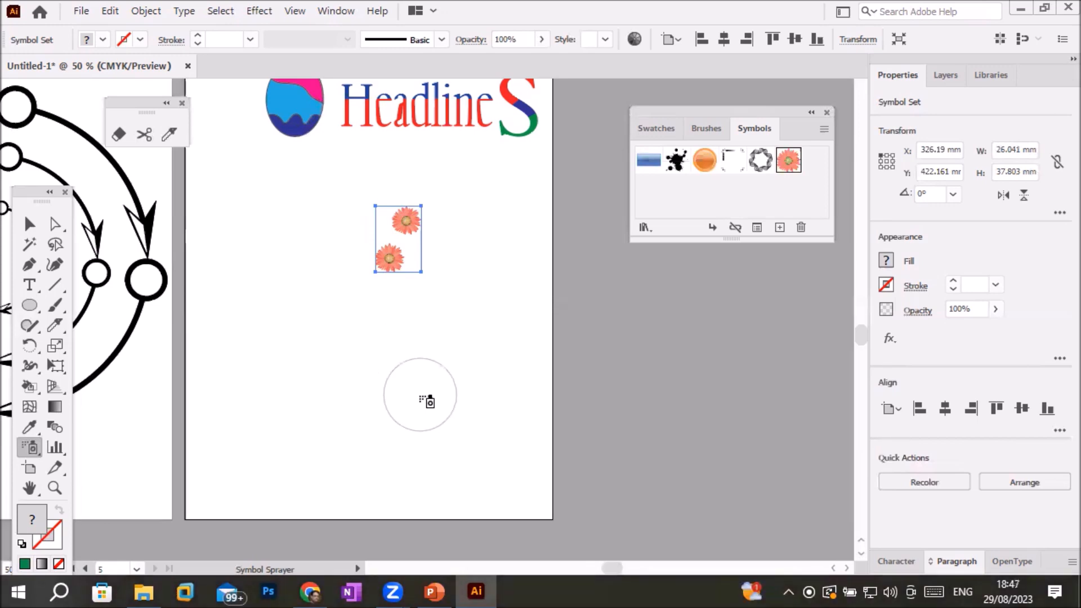
Spray more flower symbols along both sides and across the middle of the Headline artboard
left_click_drag(520, 225, 516, 463)
mouse_move(230, 168)
left_mouse_down()
mouse_move(235, 316)
mouse_move(276, 476)
left_mouse_up()
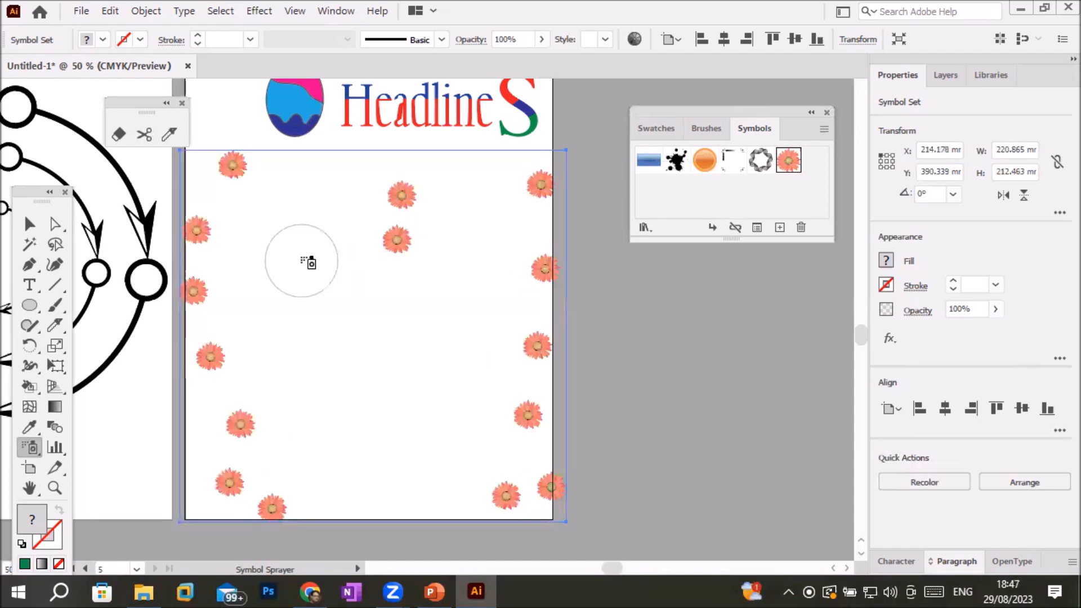
mouse_move(278, 281)
left_mouse_down()
mouse_move(280, 328)
mouse_move(344, 493)
left_mouse_up()
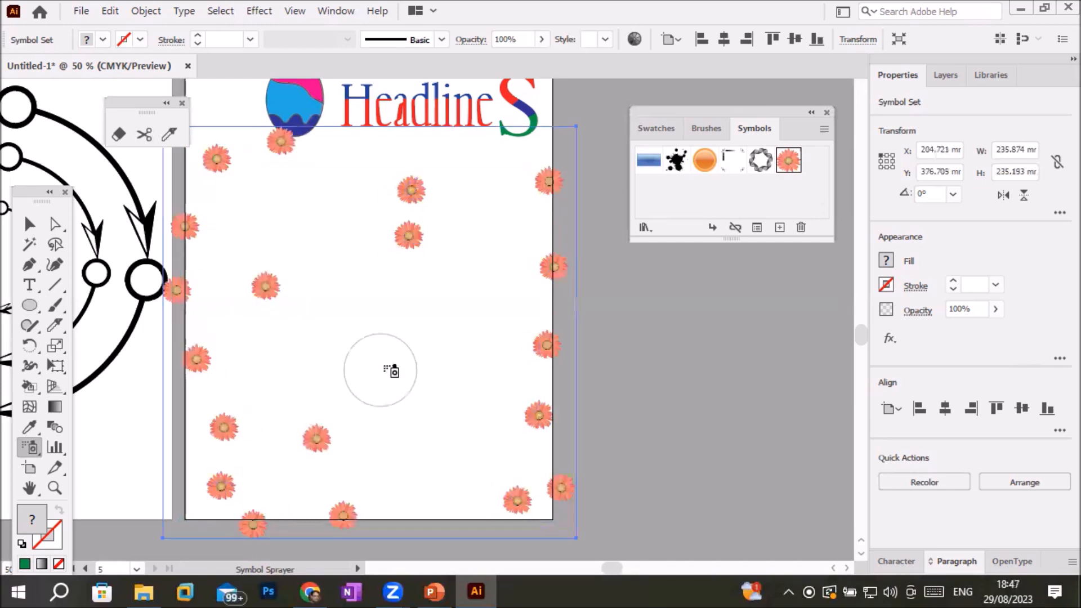
mouse_move(398, 356)
left_mouse_down()
mouse_move(342, 316)
mouse_move(277, 221)
mouse_move(281, 194)
mouse_move(393, 173)
mouse_move(547, 220)
mouse_move(564, 282)
mouse_move(557, 377)
mouse_move(532, 488)
left_mouse_up()
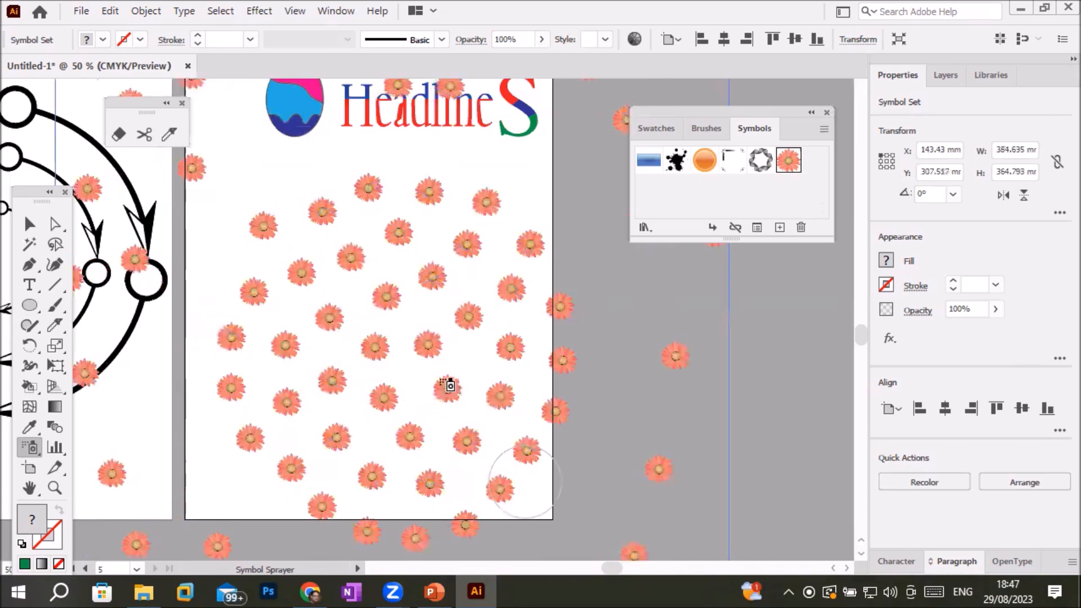
Move the flower symbol set so that its upper edge sits just below the headline
scroll(446, 383, "down", 3)
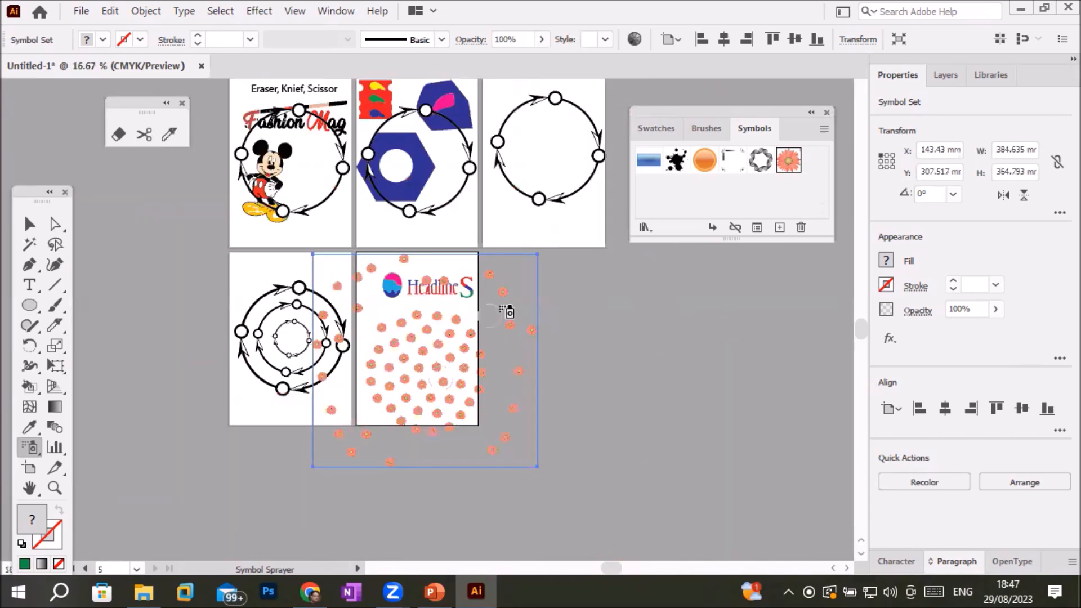
left_click(54, 225)
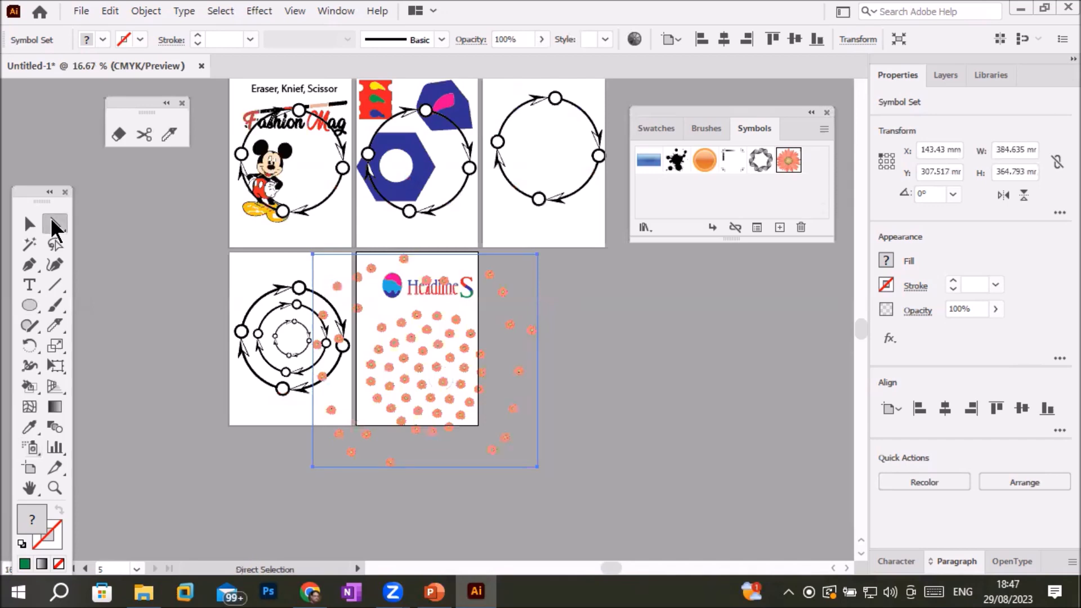
left_click_drag(313, 467, 365, 420)
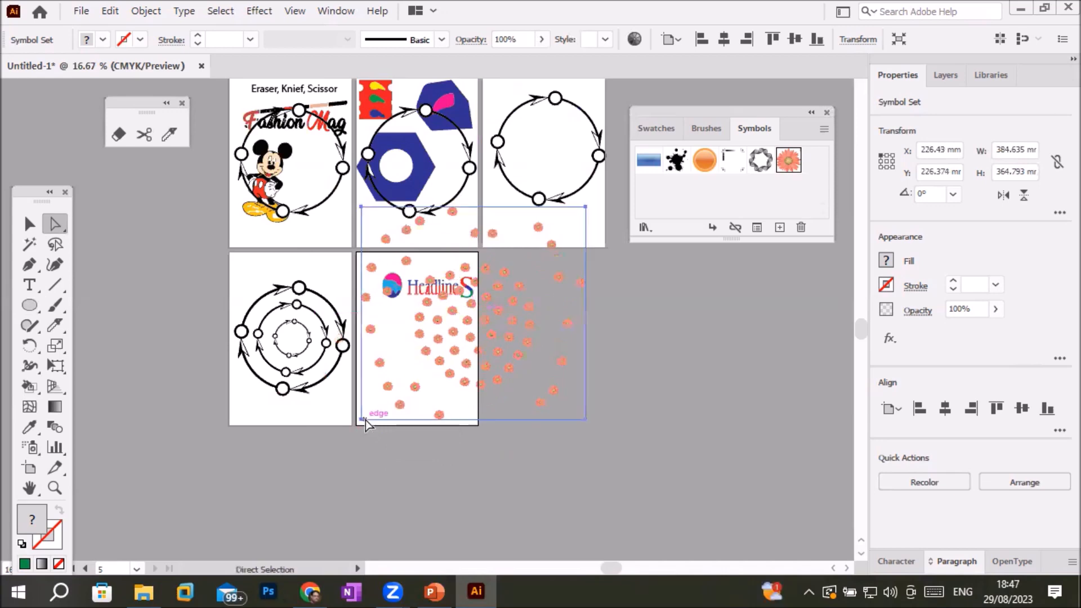
left_click(591, 211)
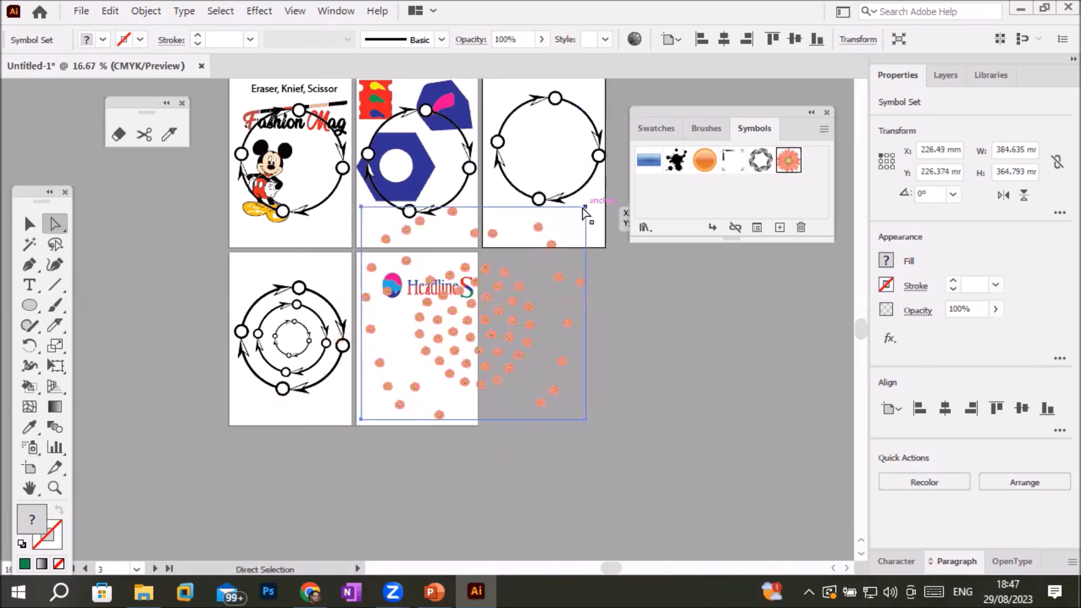
left_click_drag(586, 207, 560, 309)
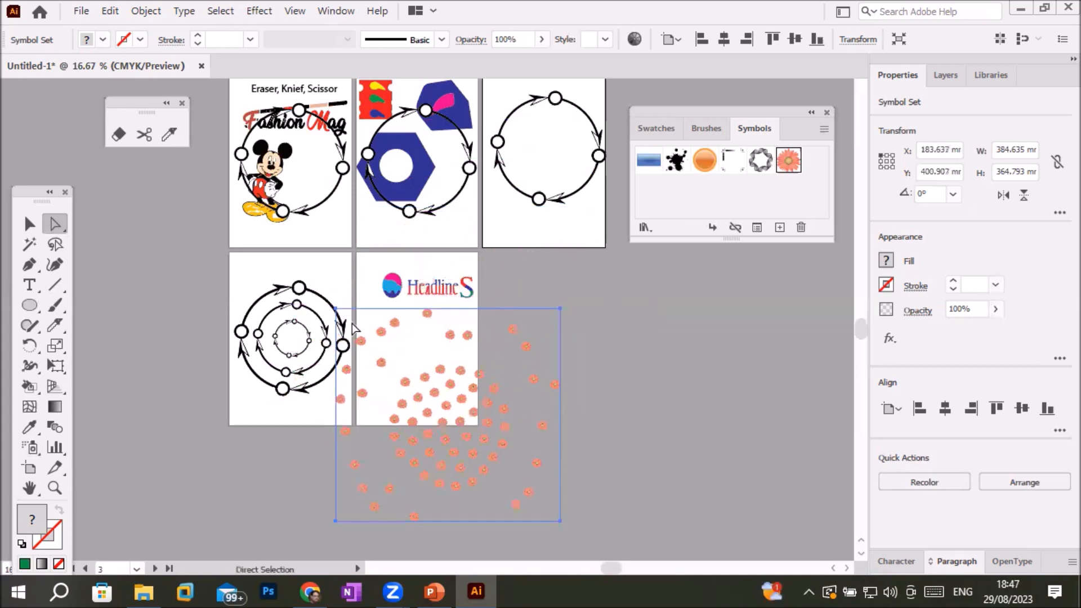
left_click_drag(335, 313, 380, 313)
Resize the flower symbol set horizontally and vertically to fit the edges of the Headline artboard, and deselect it
left_click(29, 223)
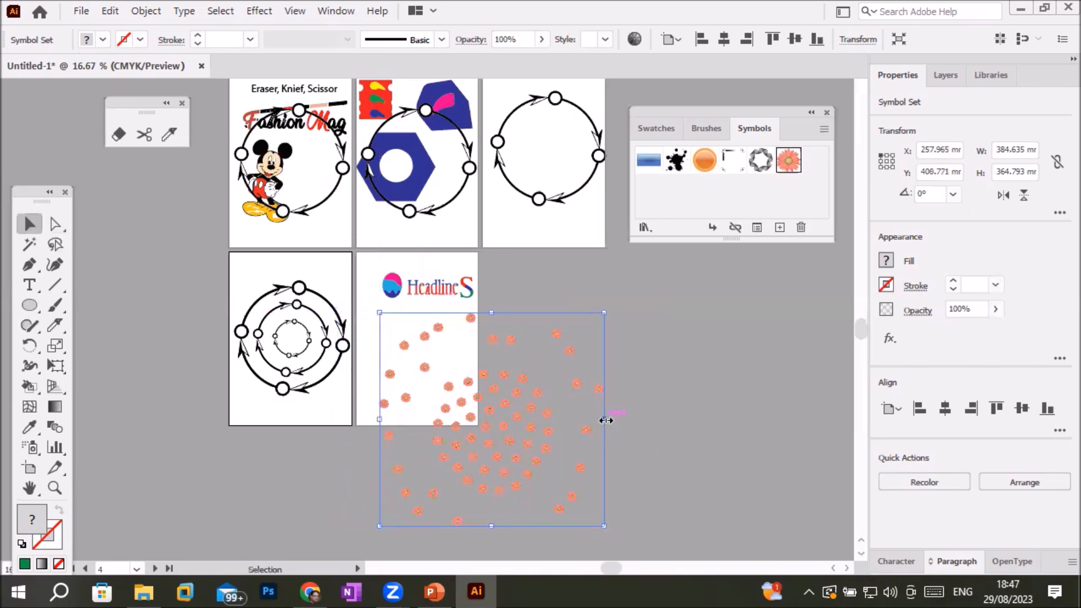
left_click_drag(605, 420, 477, 424)
left_click_drag(381, 420, 360, 421)
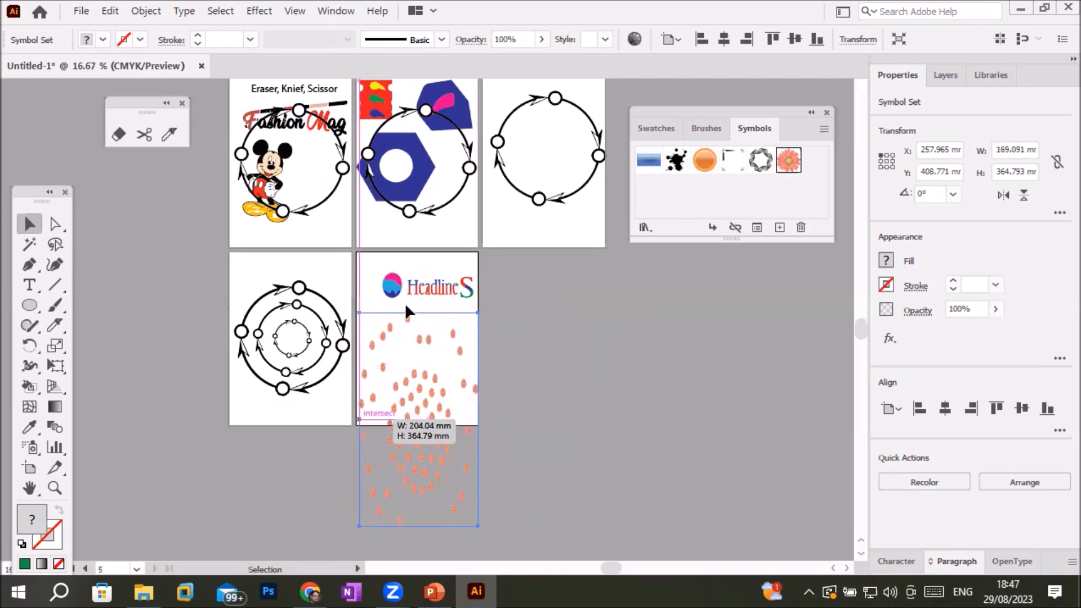
left_click_drag(418, 312, 418, 252)
left_click_drag(419, 527, 427, 423)
left_click(555, 398)
scroll(440, 363, "up", 3)
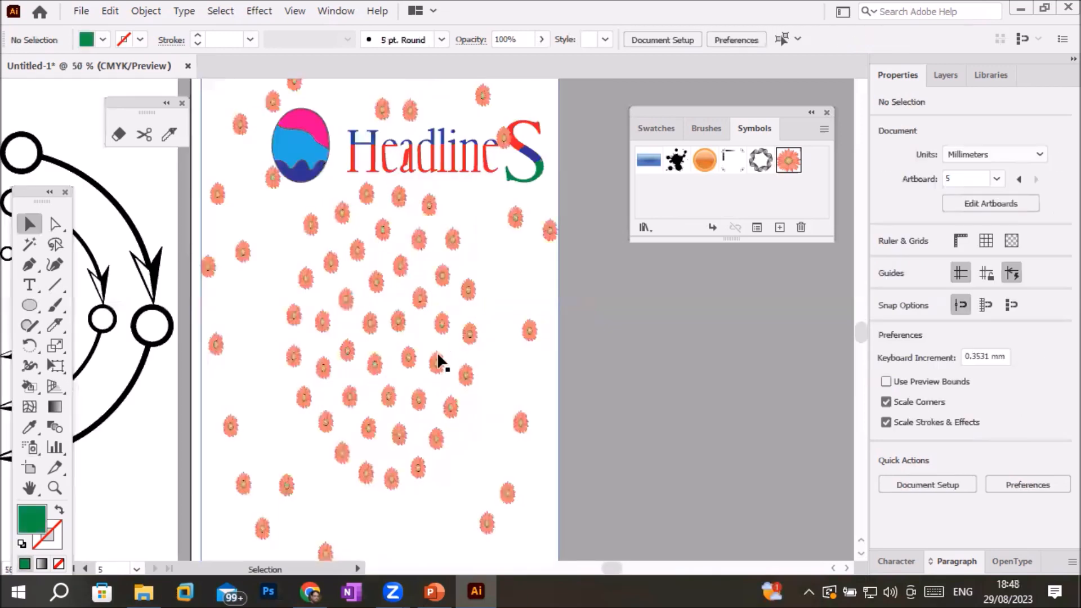
Spray black ink splat symbols over the flowers on the Headline artboard with the Symbol Sprayer
scroll(453, 349, "down", 2)
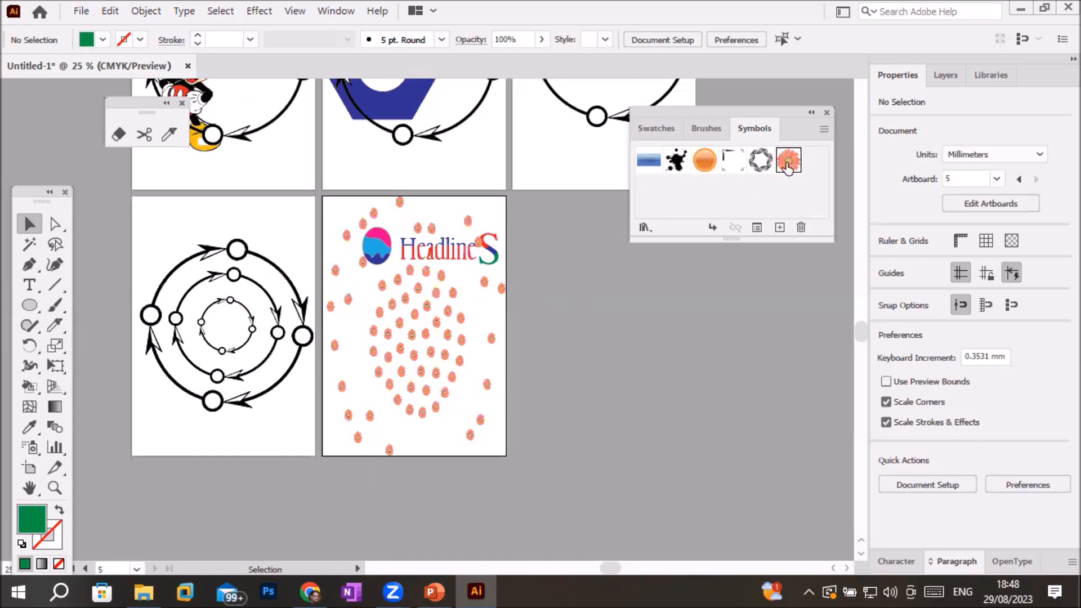
left_click(677, 161)
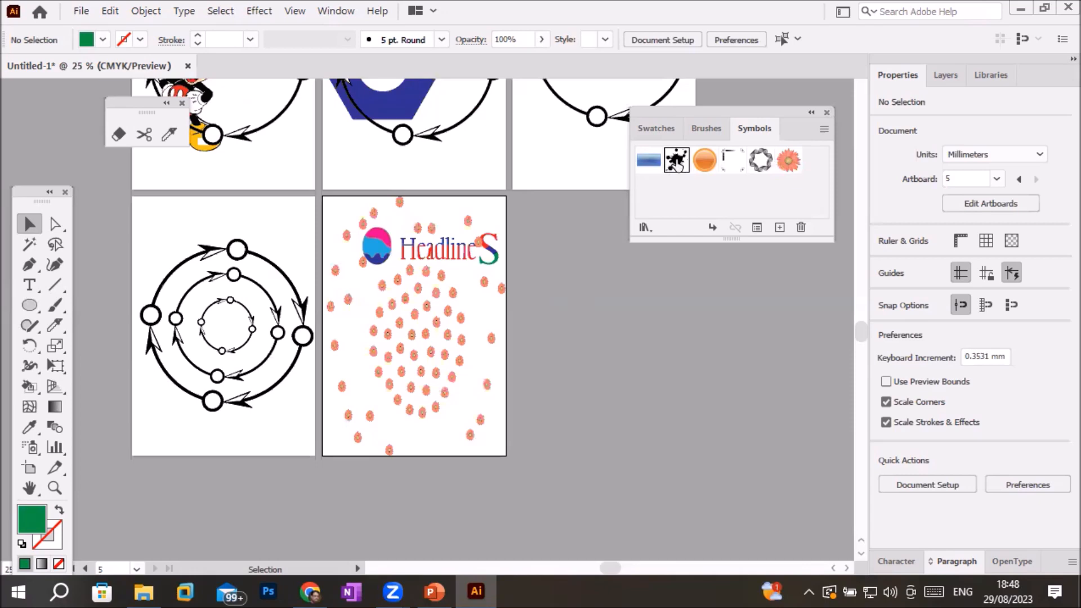
left_click(31, 447)
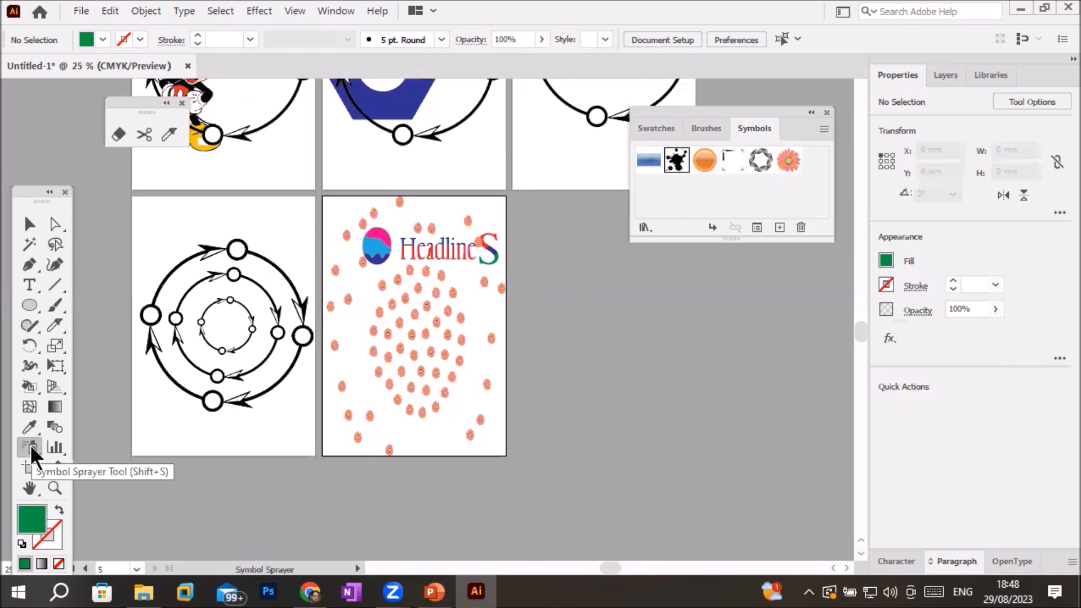
mouse_move(403, 314)
left_mouse_down()
mouse_move(393, 306)
mouse_move(384, 410)
mouse_move(475, 422)
mouse_move(487, 450)
left_mouse_up()
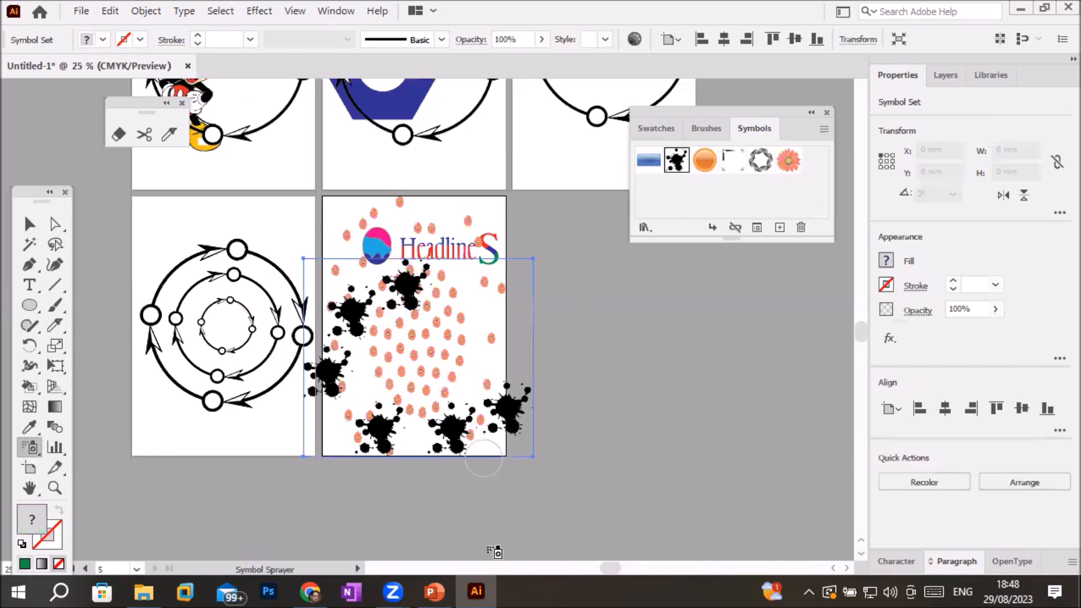
left_click(499, 341)
left_click(389, 403)
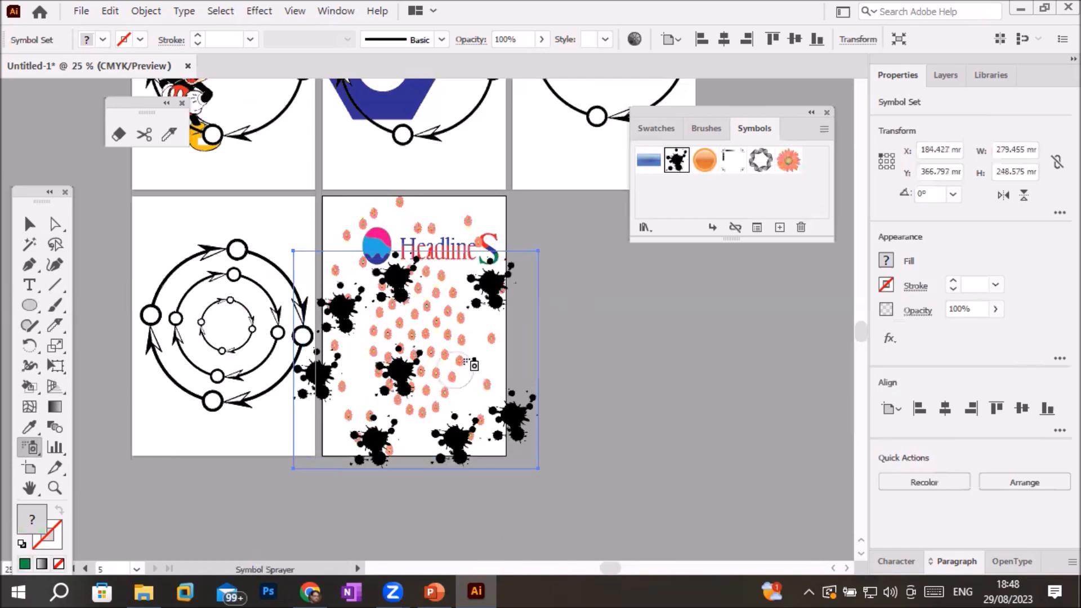
left_click(463, 360)
left_click(470, 365)
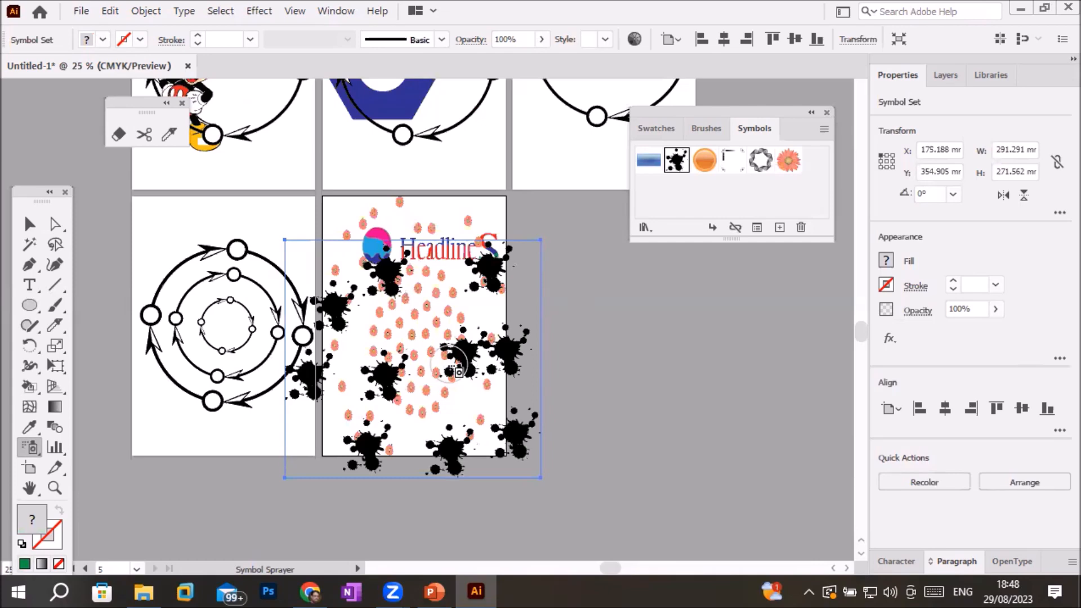
Set the ink splat set's symbol set density to 20
double_click(28, 444)
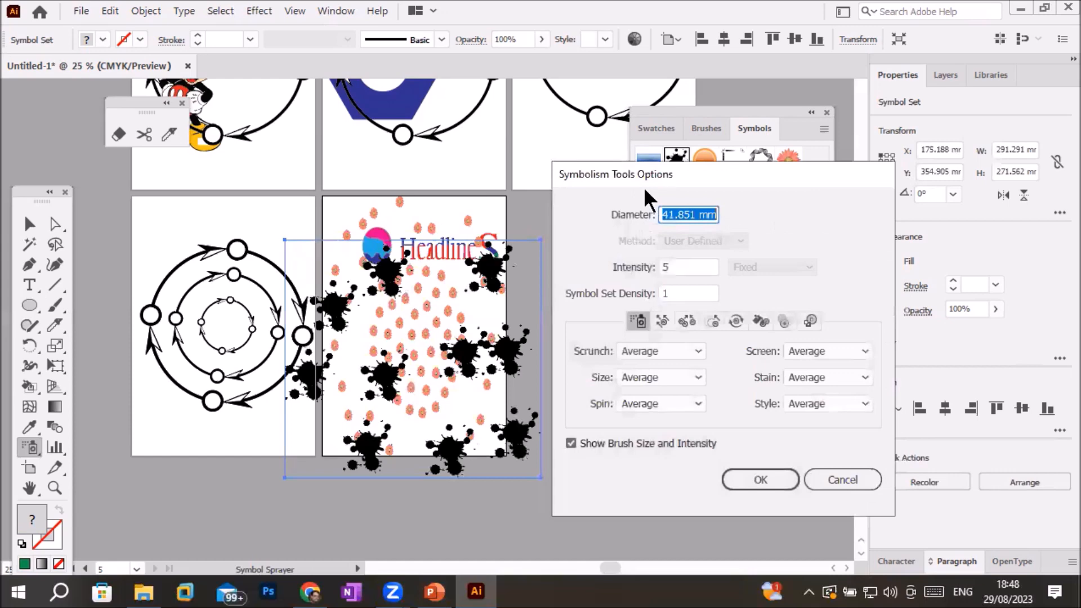
left_click_drag(658, 177, 665, 121)
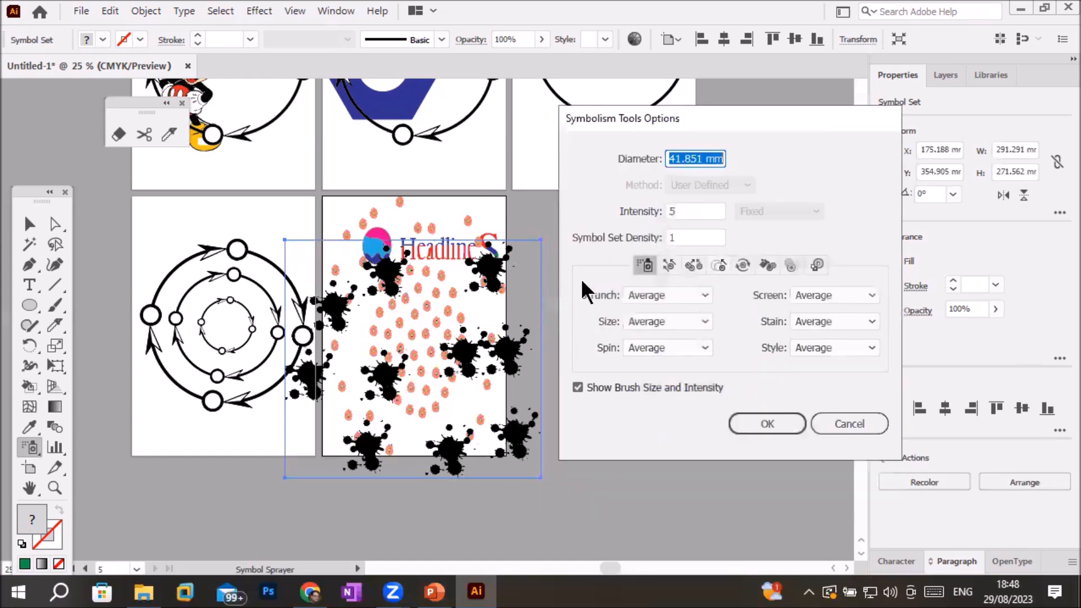
left_click(698, 237)
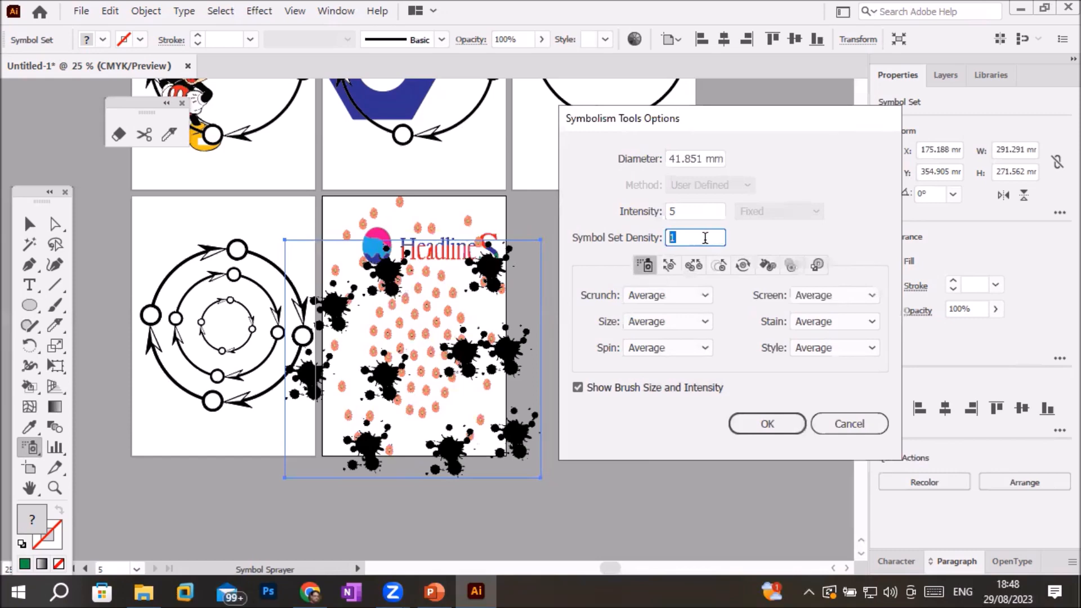
type("20")
left_click(754, 424)
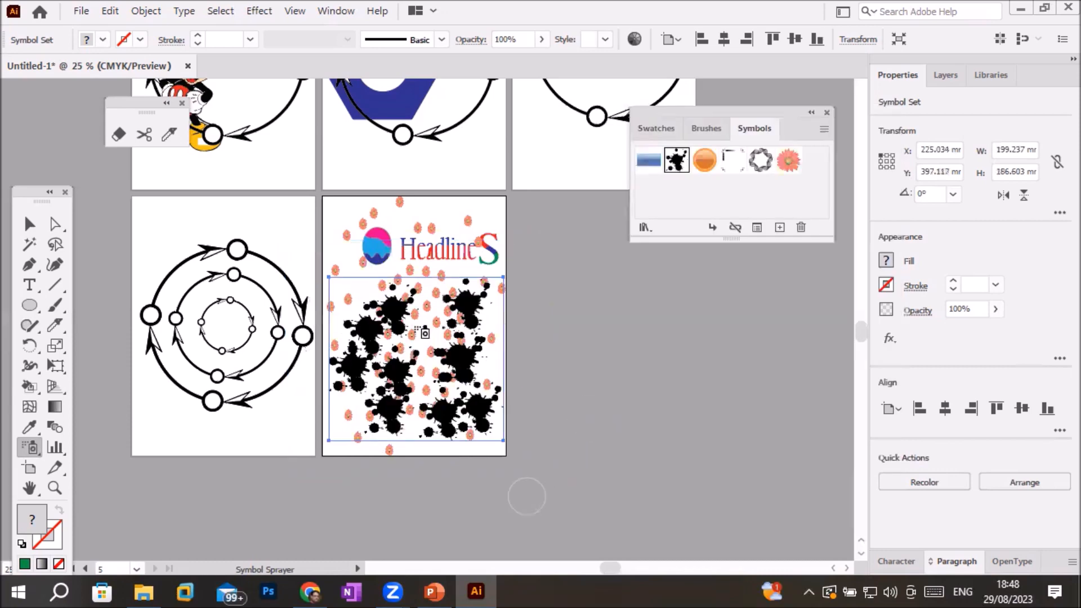
Spray additional ink splats across the middle of the splat set at the current density and inspect them up close
mouse_move(383, 342)
left_mouse_down()
mouse_move(417, 315)
mouse_move(457, 334)
mouse_move(459, 364)
left_mouse_up()
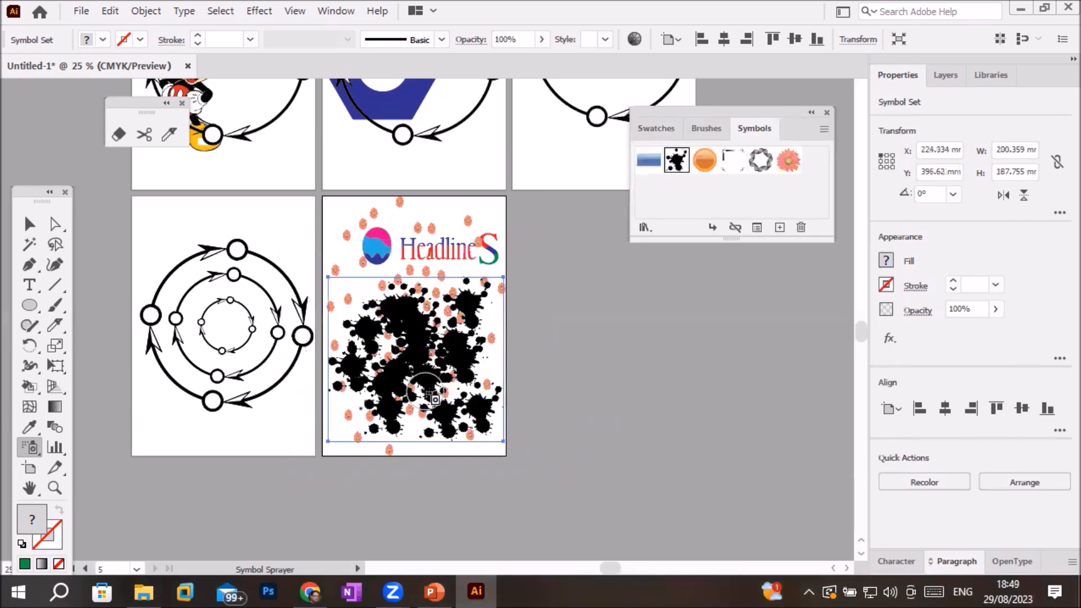
scroll(431, 395, "up", 2)
scroll(435, 398, "up", 2)
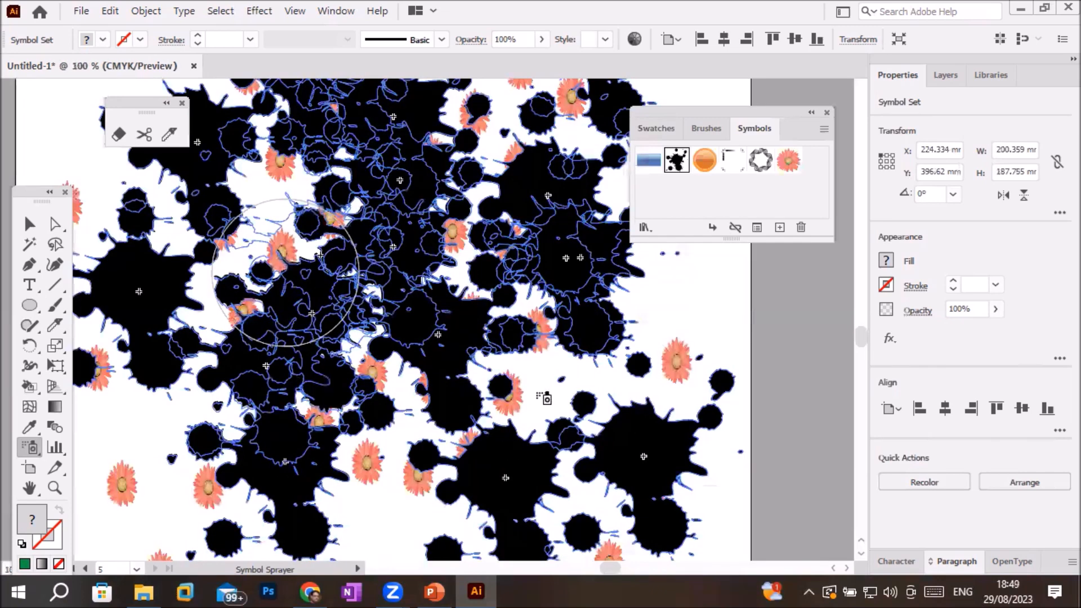
Lower the opacity of the ink splat symbol set on the Headline artboard to 15%
scroll(526, 411, "down", 2)
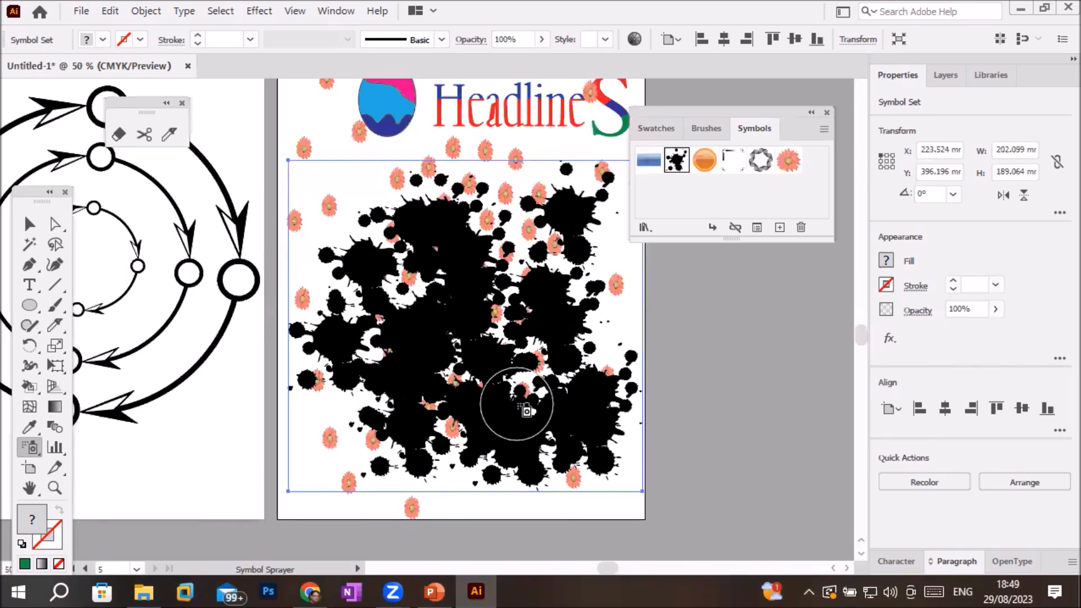
left_click(541, 40)
left_click(495, 61)
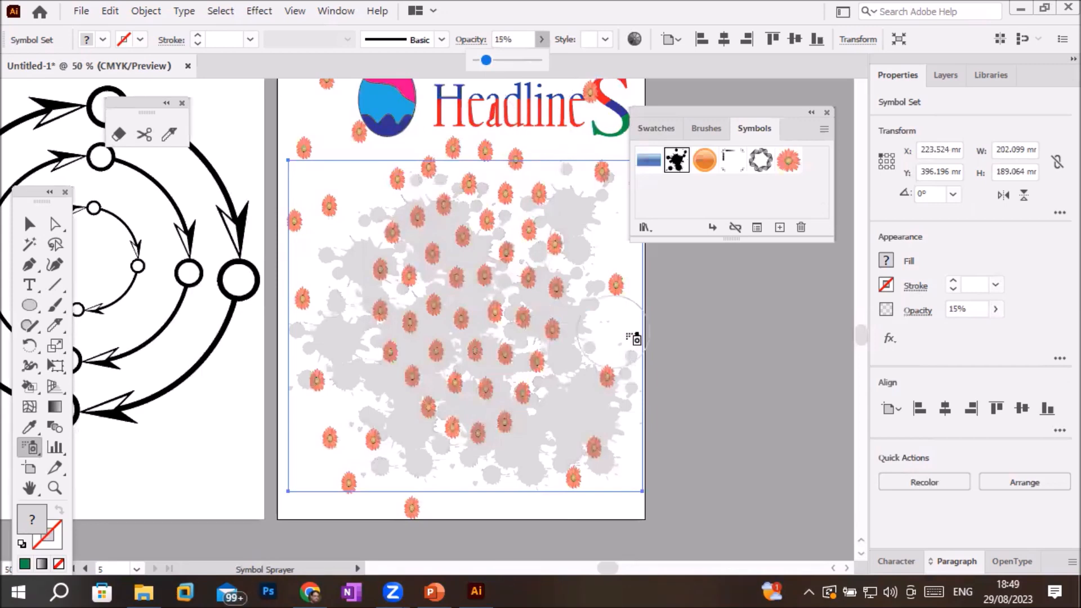
Spray one more ink splat on the empty canvas just right of the Headline artboard and deselect the set
left_click(710, 344)
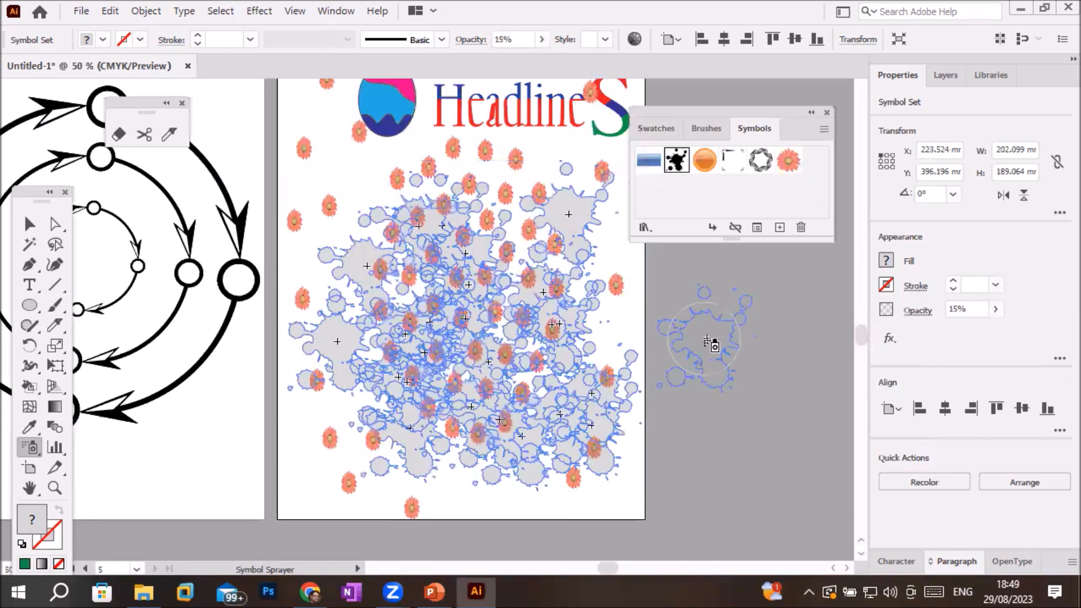
left_click(29, 224)
left_click(182, 467)
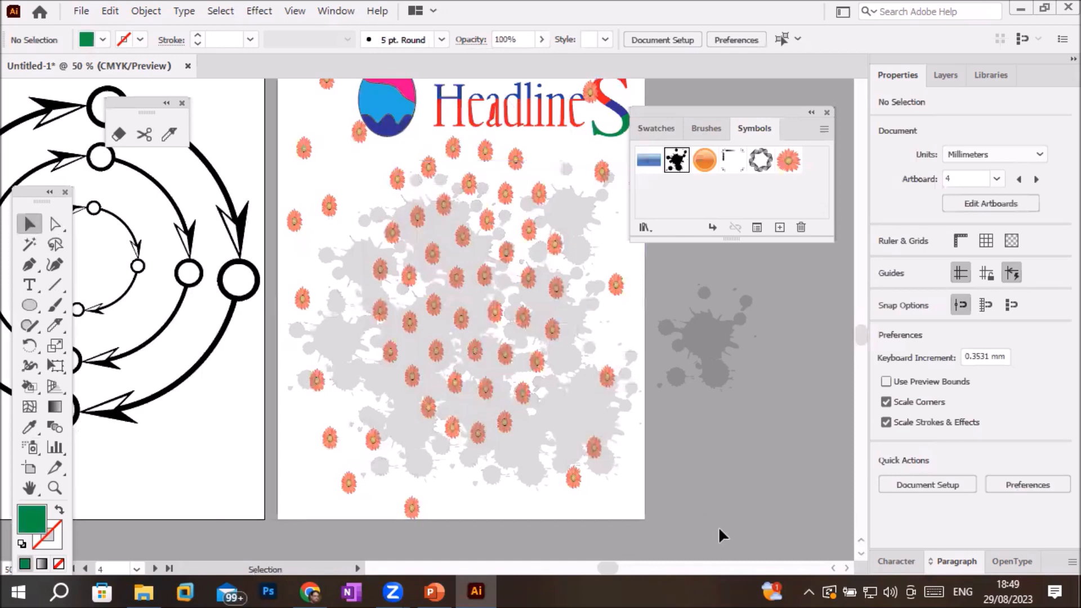
Lower the opacity of the flower symbol set on the Headline artboard to 38%
scroll(686, 470, "down", 2)
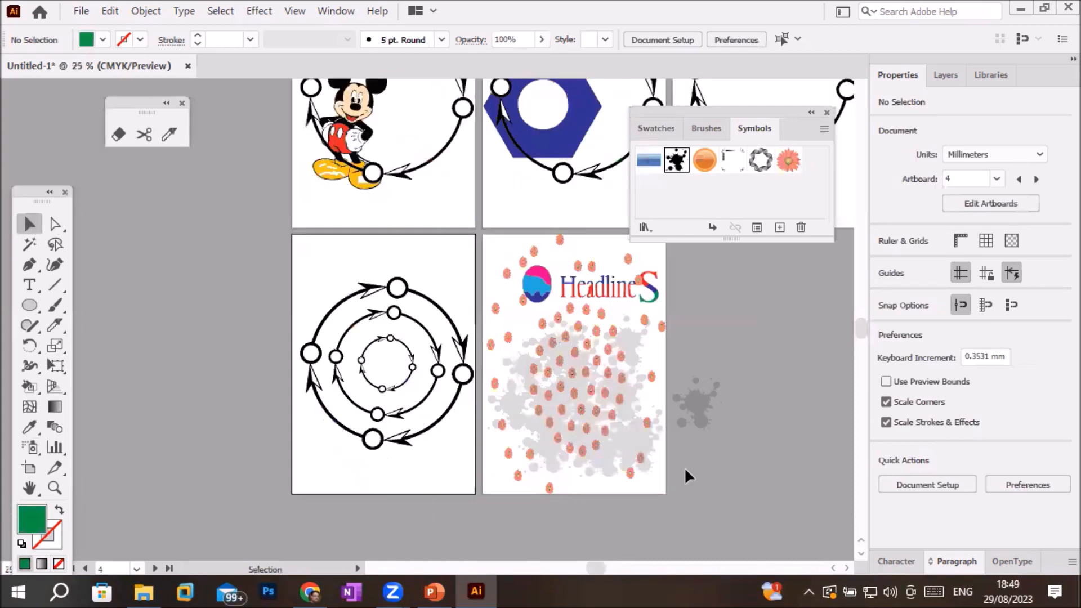
scroll(685, 469, "up", 1)
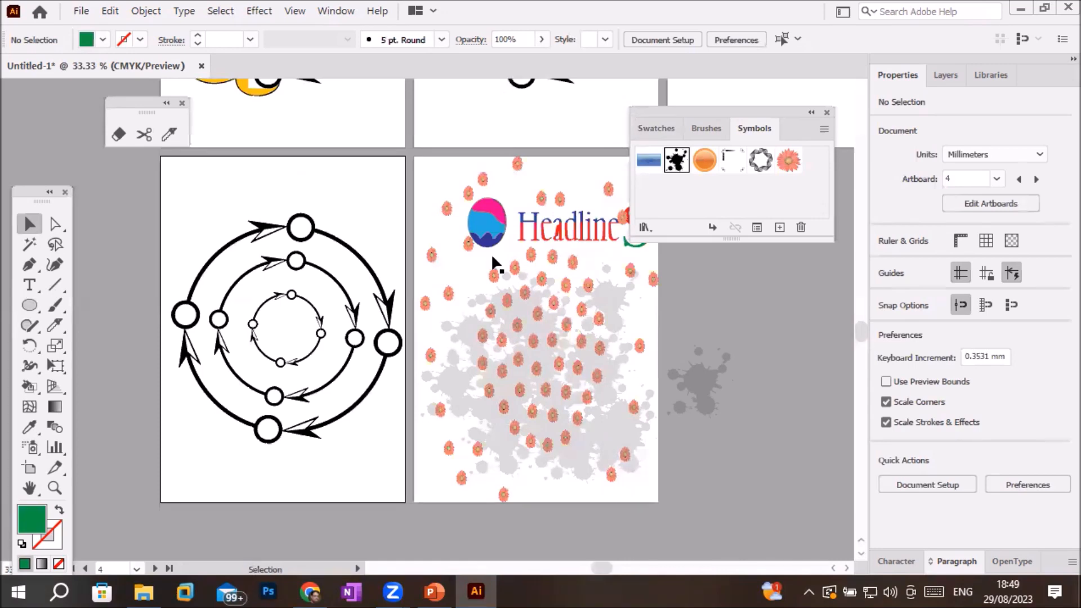
left_click(482, 330)
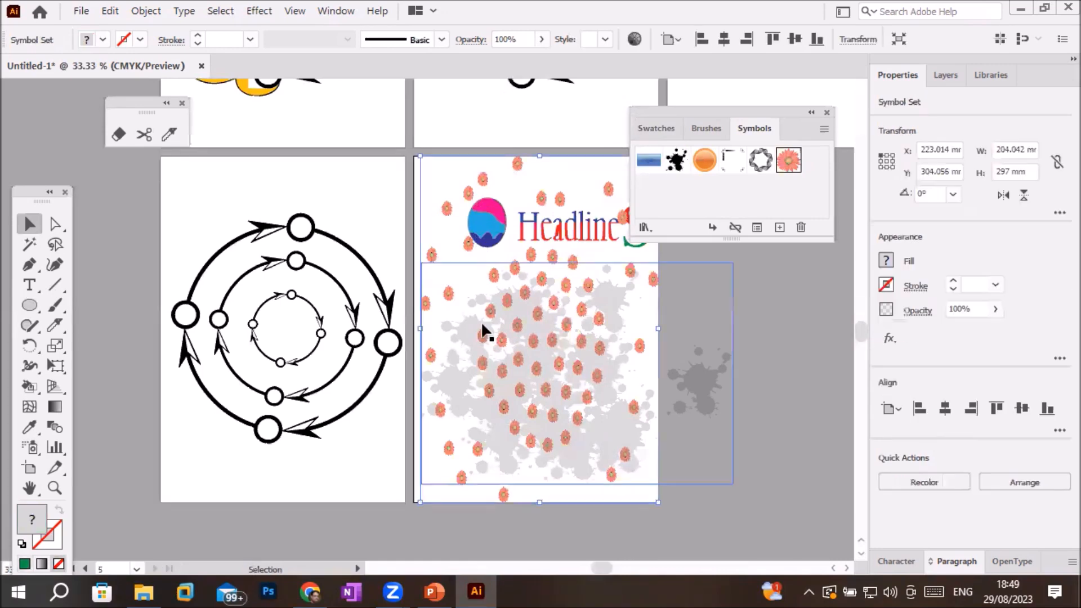
left_click(540, 39)
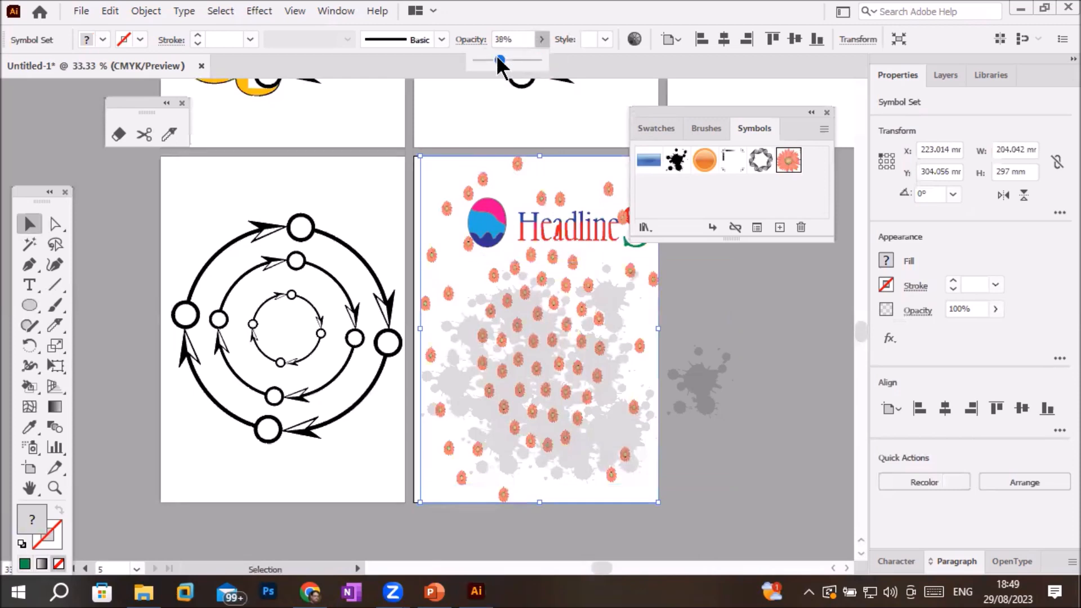
left_click_drag(497, 57, 499, 58)
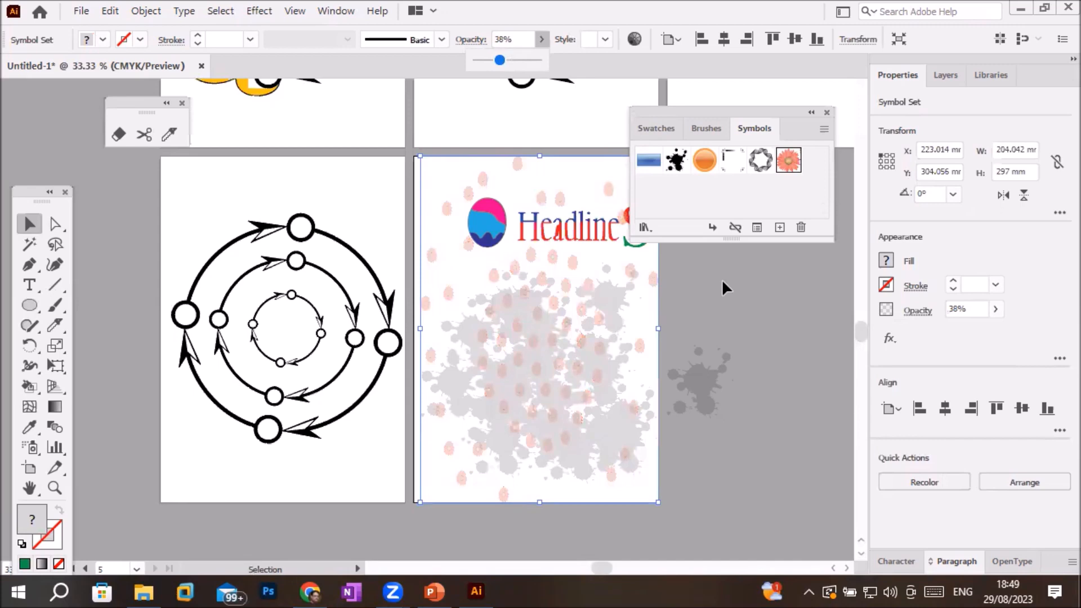
Shrink the concentric arrow circles to about 36 mm wide and place them in the upper-left corner of their artboard
left_click_drag(149, 194, 201, 197)
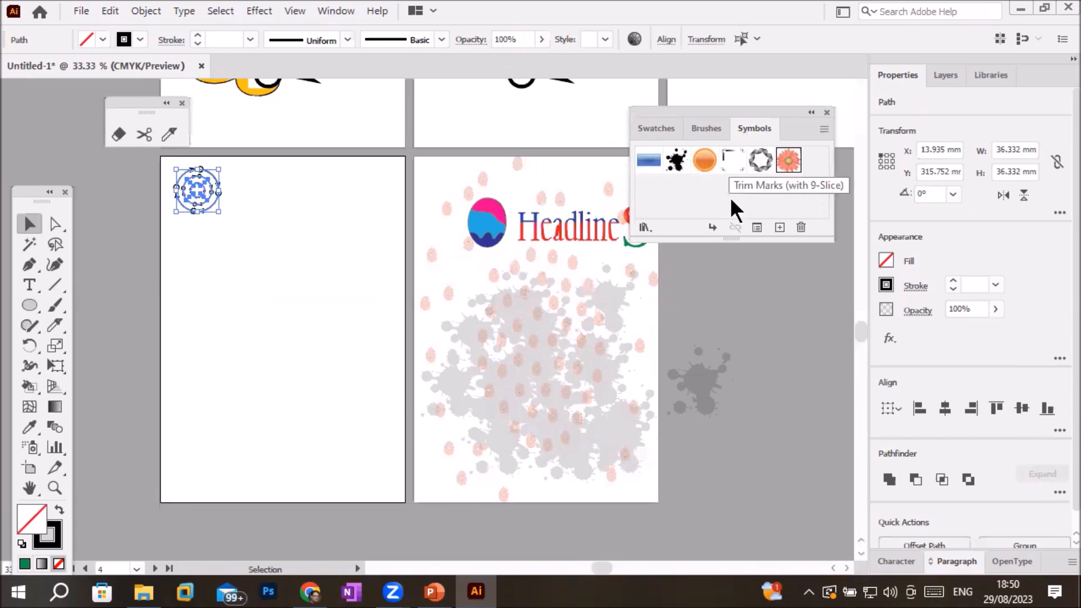
Open the Celebration symbol library and enlarge its panel to show all of its symbols
left_click(643, 228)
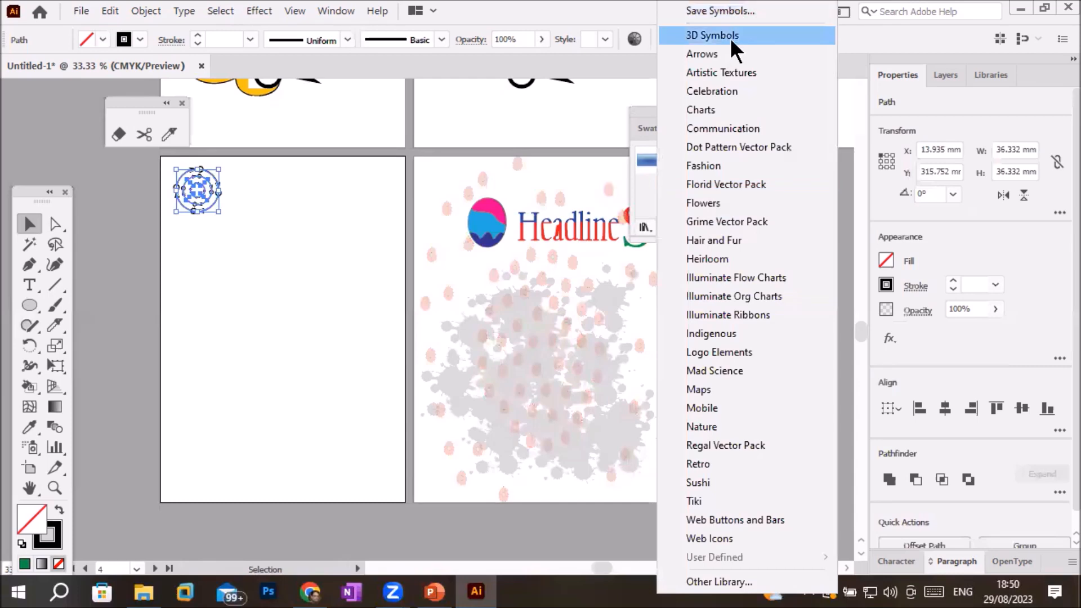
left_click(738, 90)
left_click_drag(582, 373, 582, 491)
left_click_drag(582, 436, 582, 437)
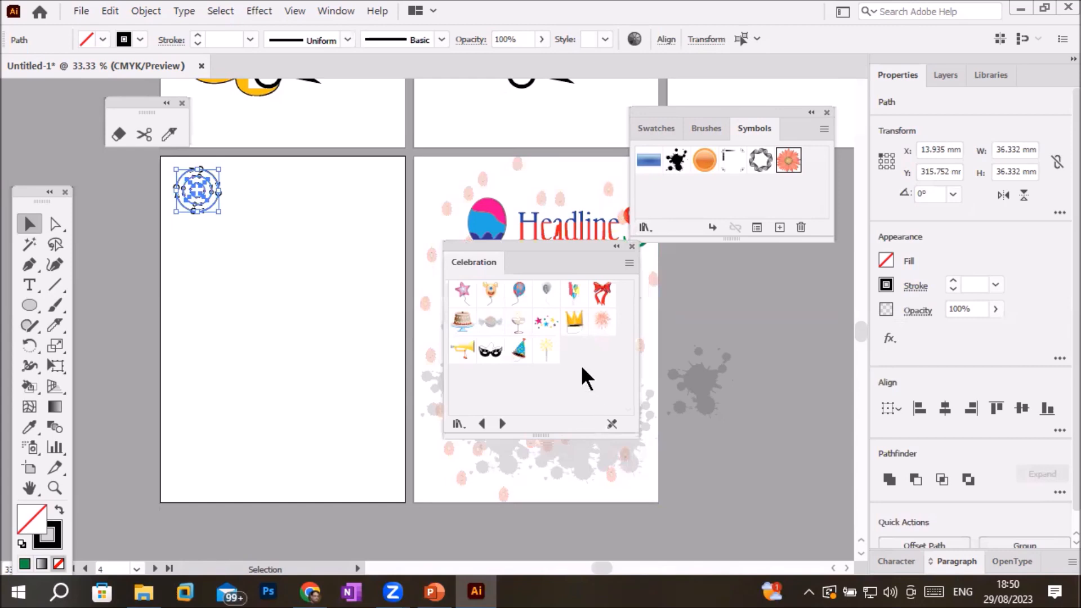
Add the crown, trumpet, cake, candy, bow and one-eyed balloon symbols from the Celebration library to the document's symbols
left_click(574, 324)
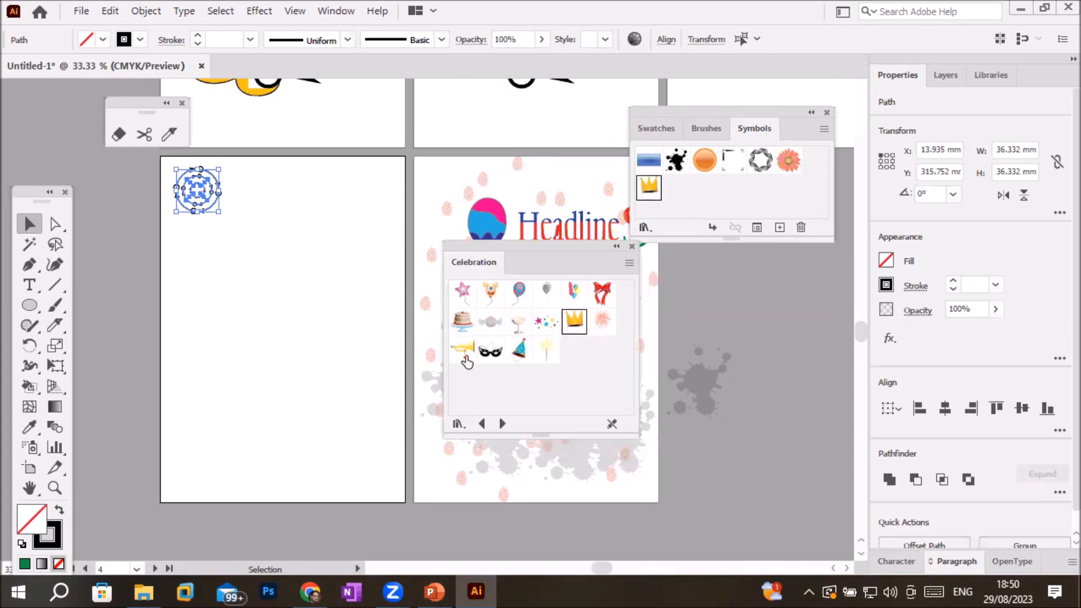
left_click(465, 356)
left_click(462, 321)
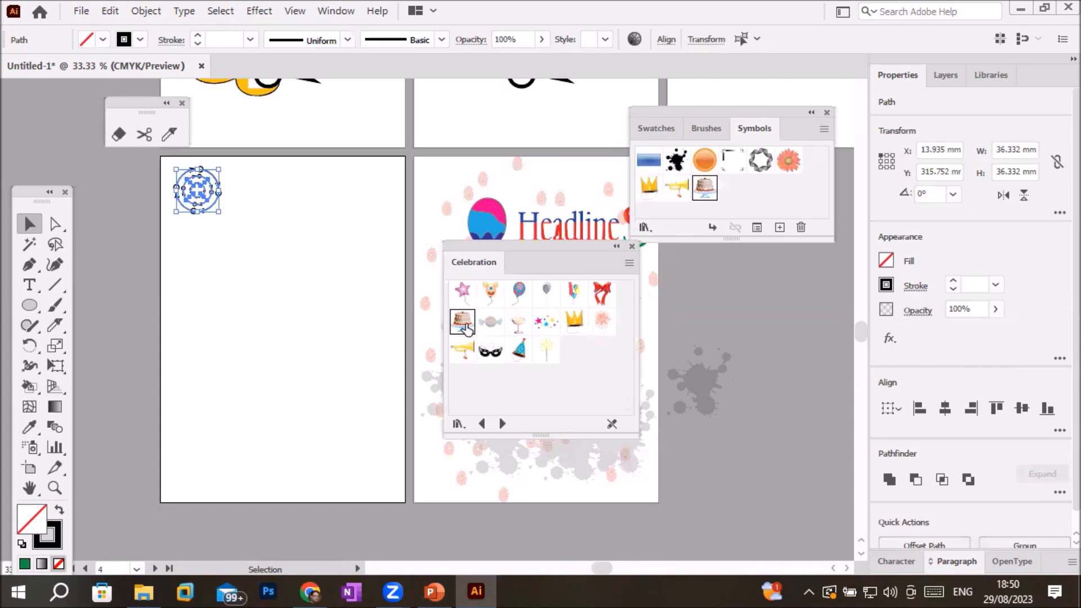
left_click(490, 321)
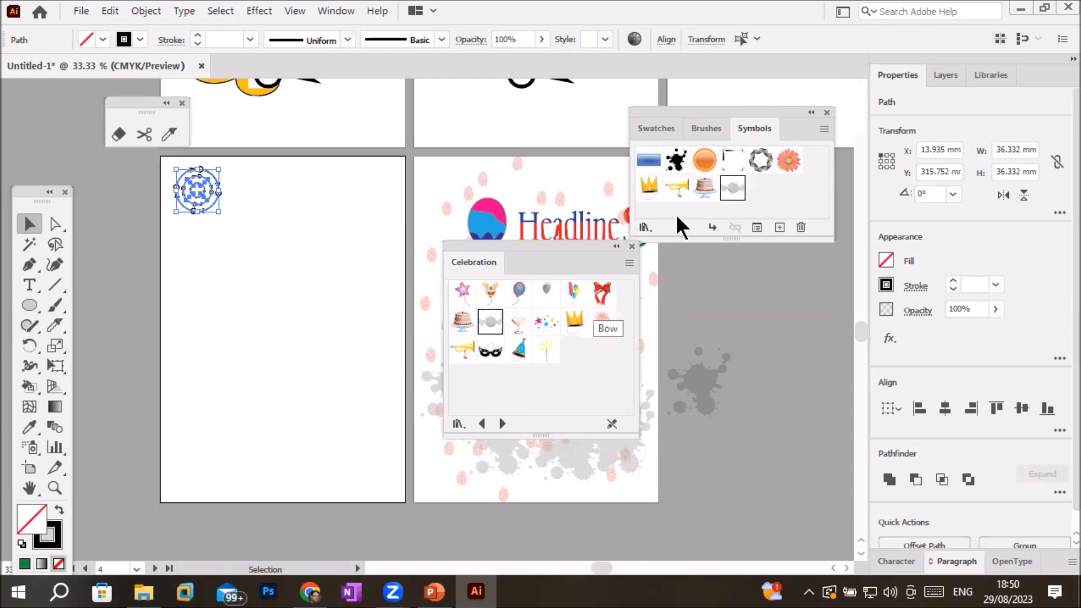
left_click(491, 294)
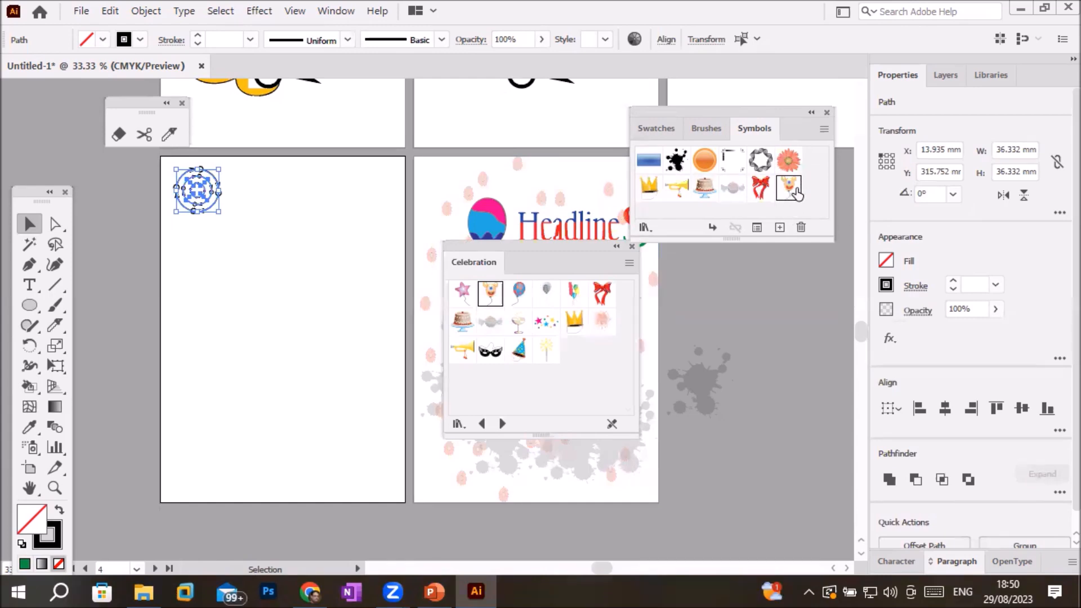
Spray one-eyed balloon symbols down both sides of the arrow circles artboard with the Symbol Sprayer
left_click(26, 444)
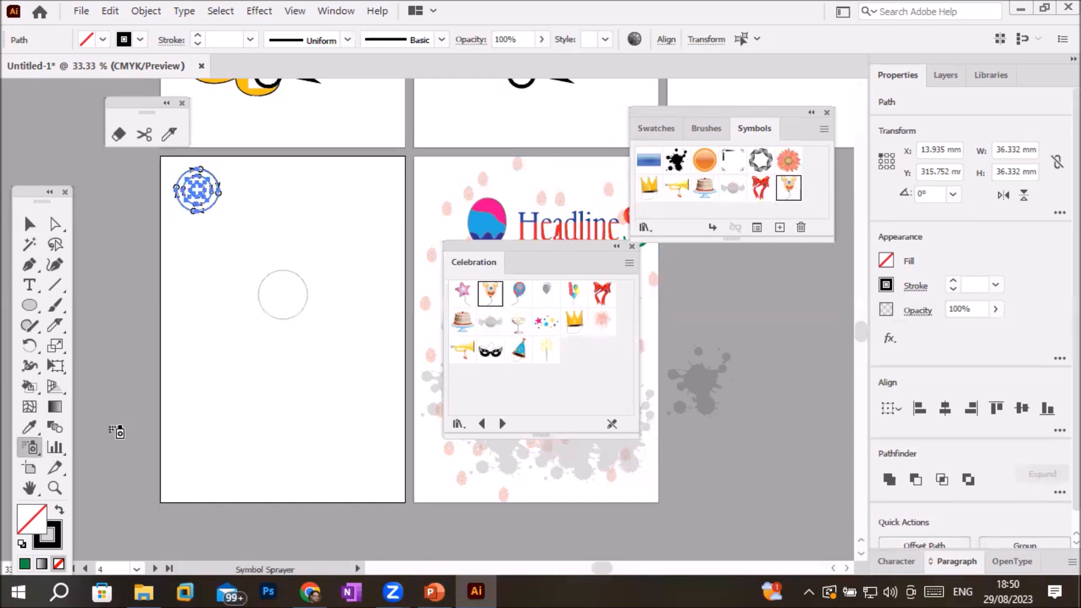
mouse_move(373, 224)
left_mouse_down()
mouse_move(365, 416)
mouse_move(339, 472)
left_mouse_up()
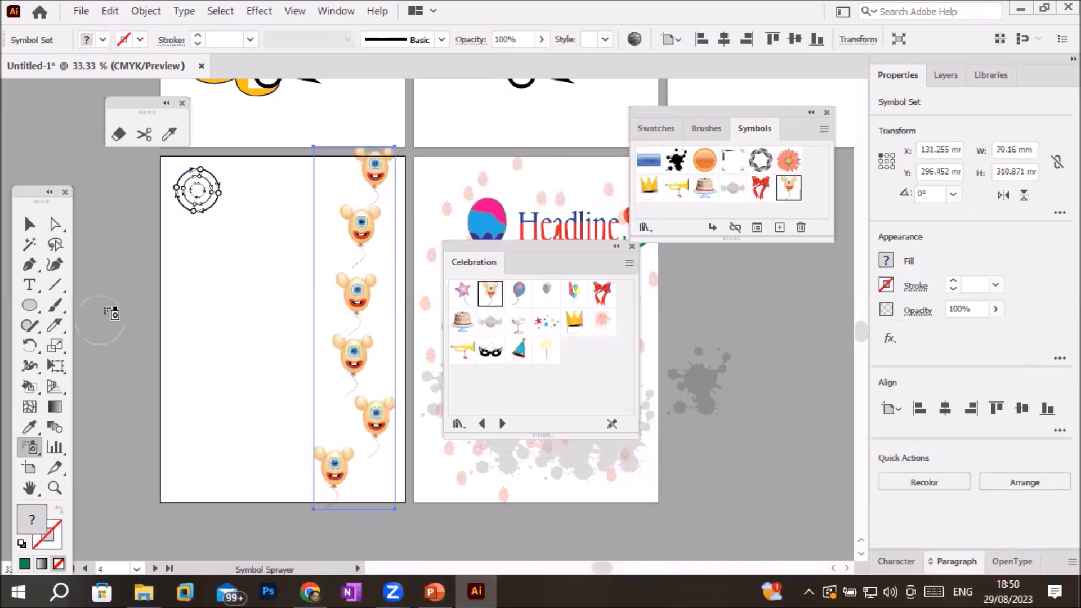
mouse_move(200, 251)
left_mouse_down()
mouse_move(191, 392)
mouse_move(219, 453)
mouse_move(332, 544)
left_mouse_up()
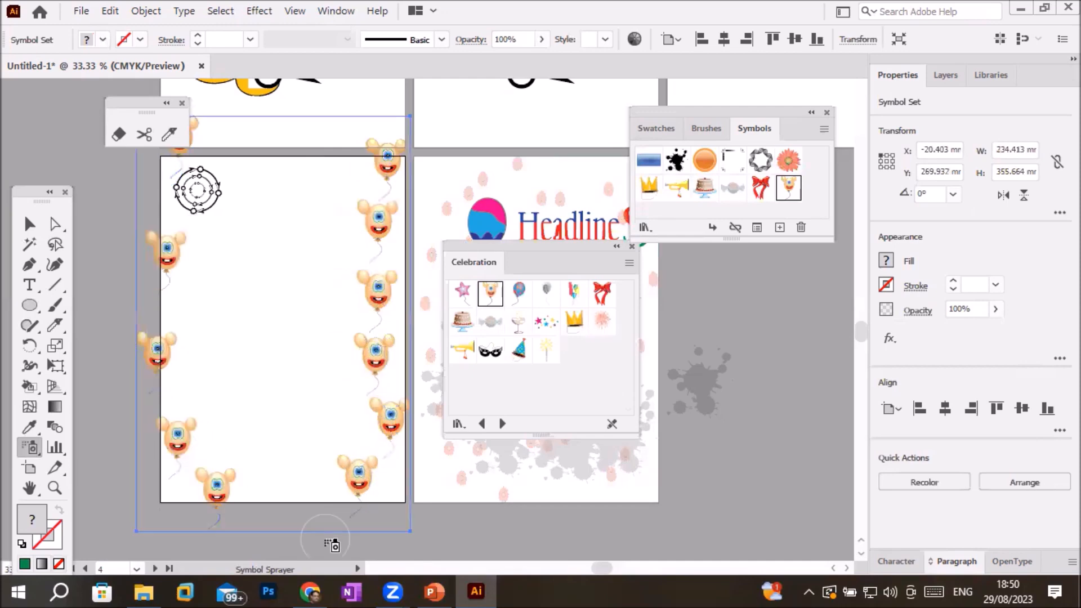
Resize the balloon symbol set to about 189 by 234 mm inside the artboard below the arrow circles, and close the Celebration library
key("v")
left_click_drag(136, 326, 172, 325)
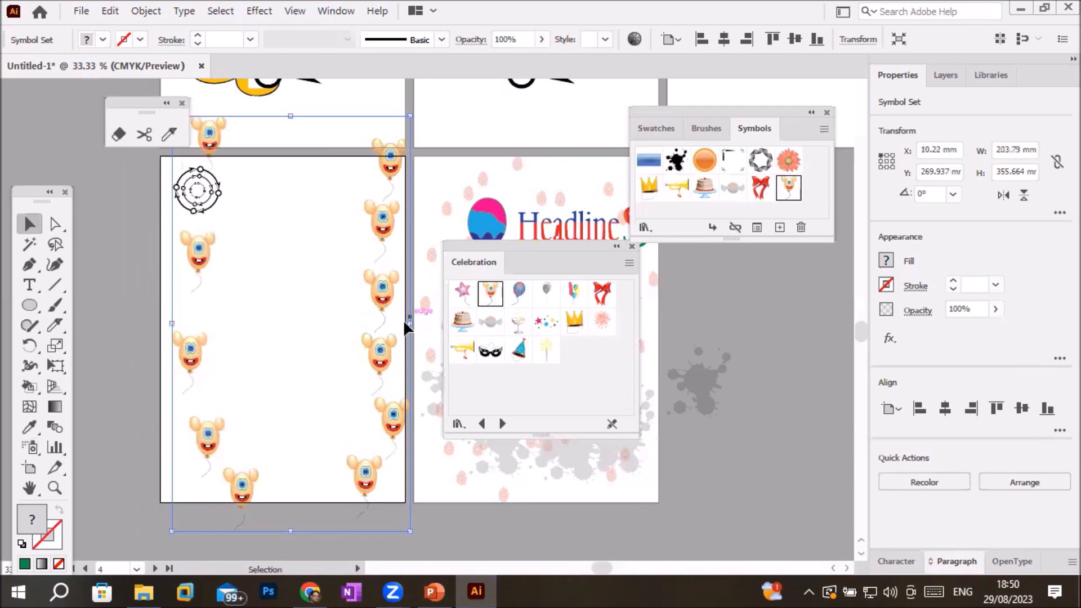
left_click(411, 331)
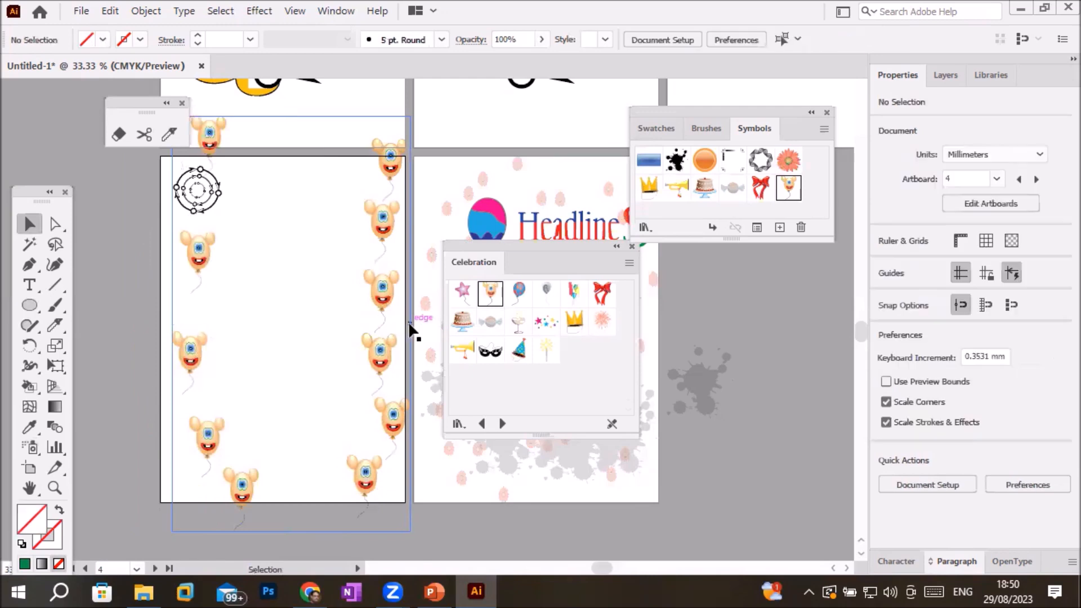
left_click(395, 295)
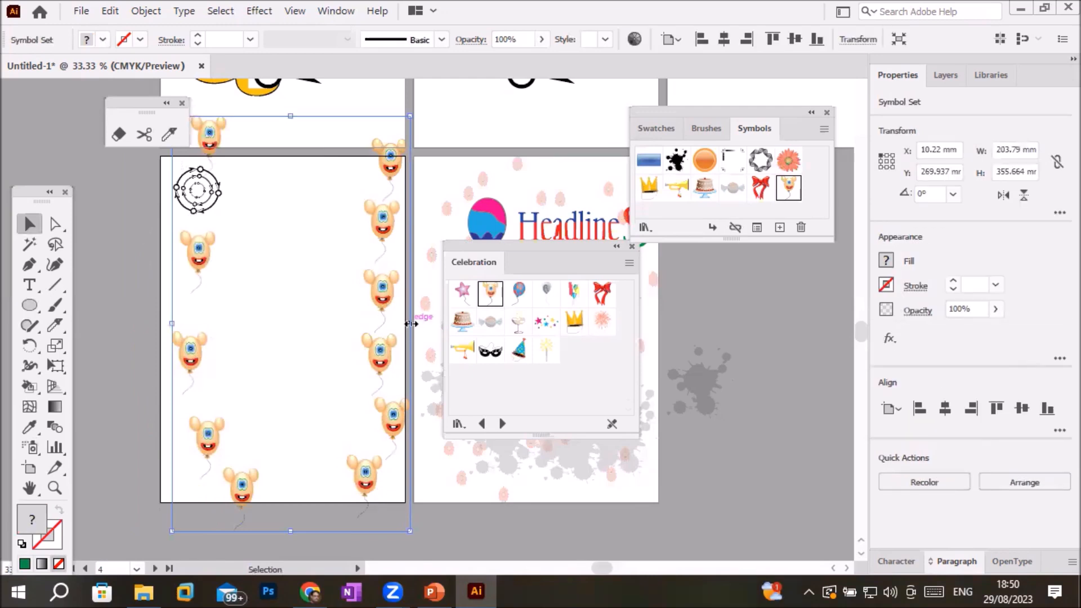
left_click_drag(411, 324, 394, 322)
left_click_drag(287, 532, 297, 491)
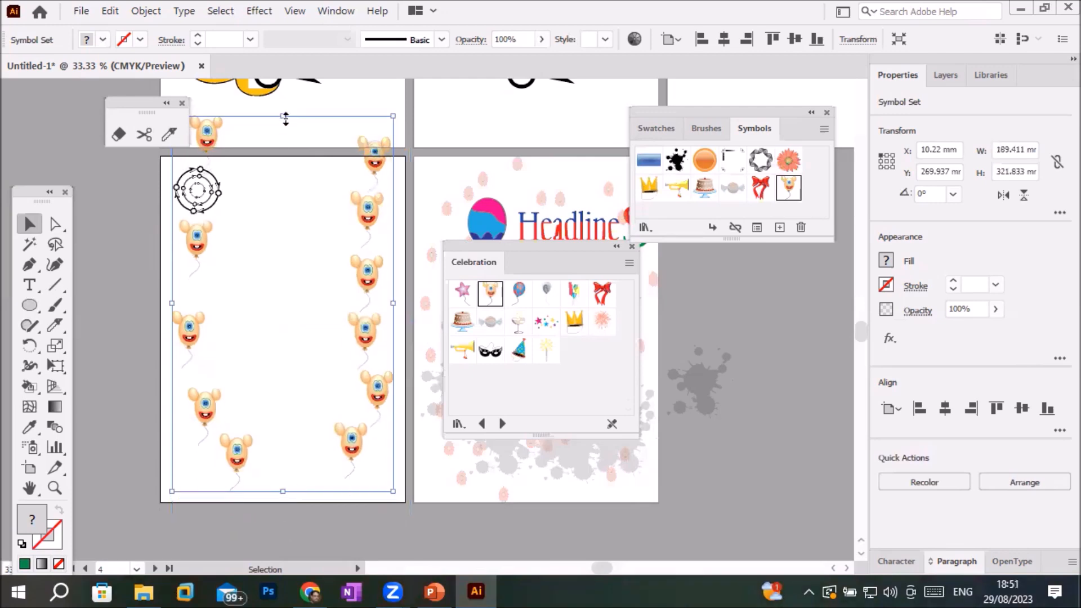
left_click_drag(280, 117, 300, 219)
left_click(262, 392)
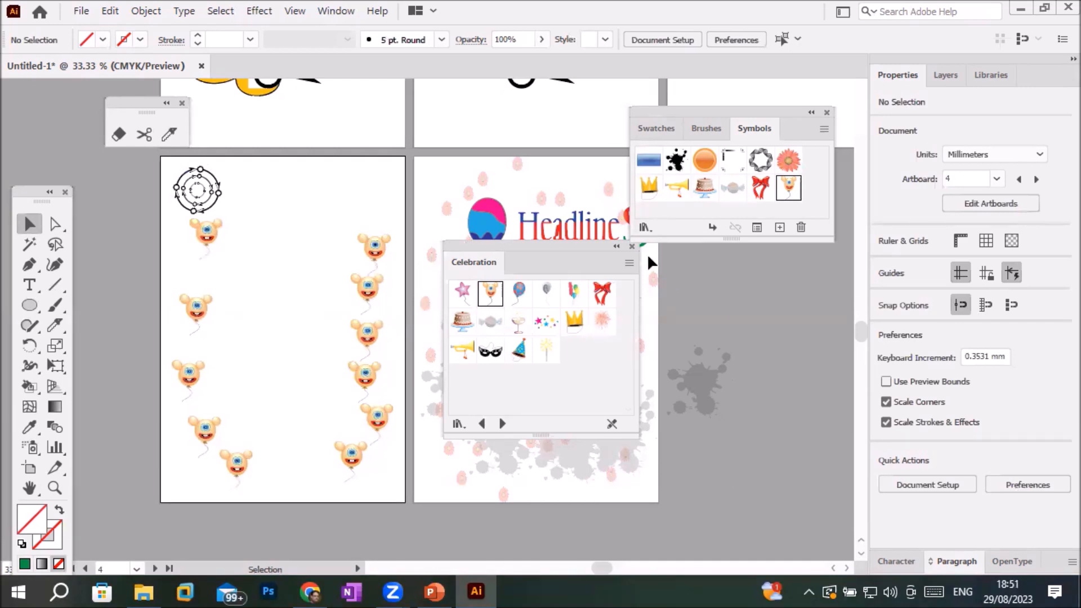
left_click(631, 247)
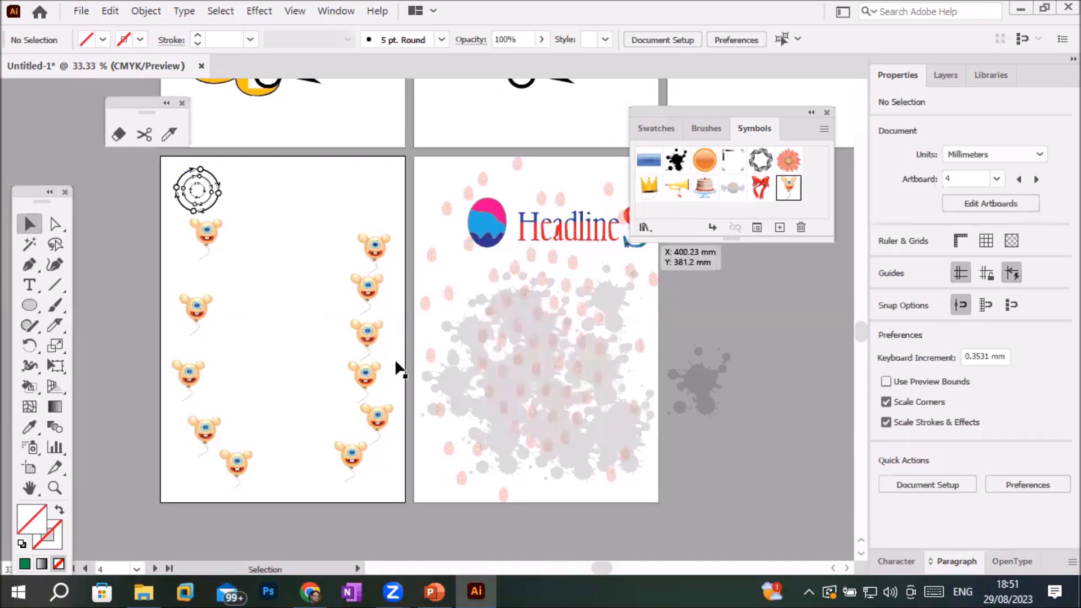
Select the balloon symbol set and spray additional balloons into it across the middle of the artboard
left_click(365, 340)
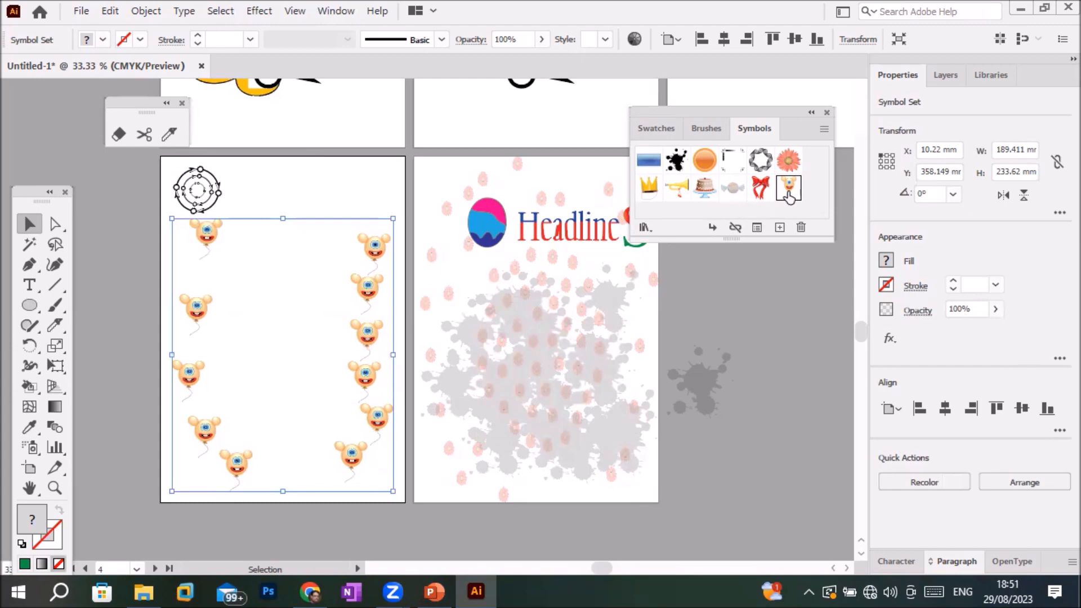
left_click(292, 263)
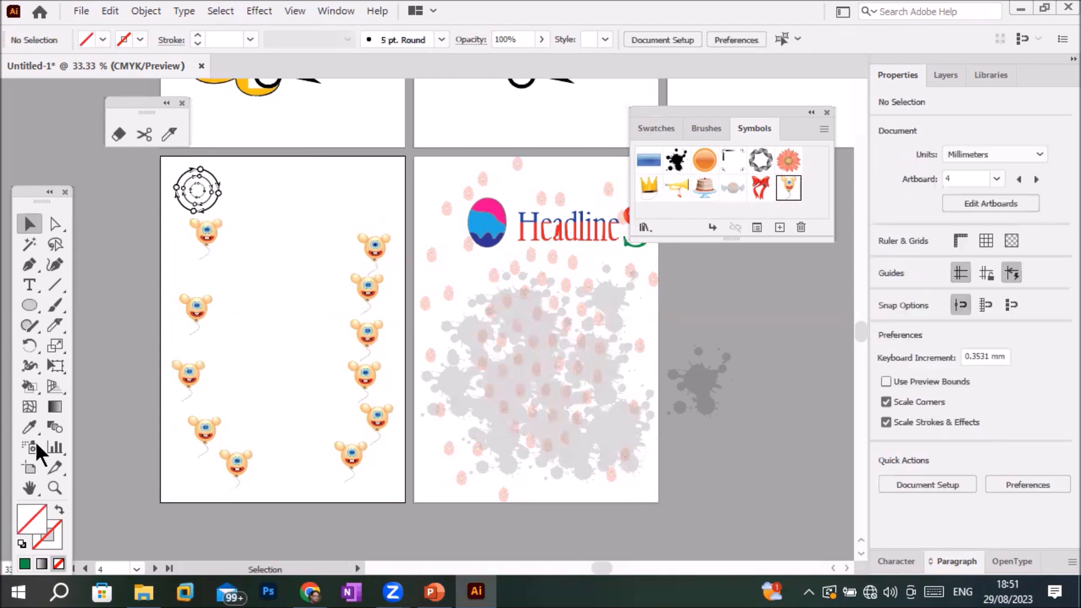
left_click(32, 445)
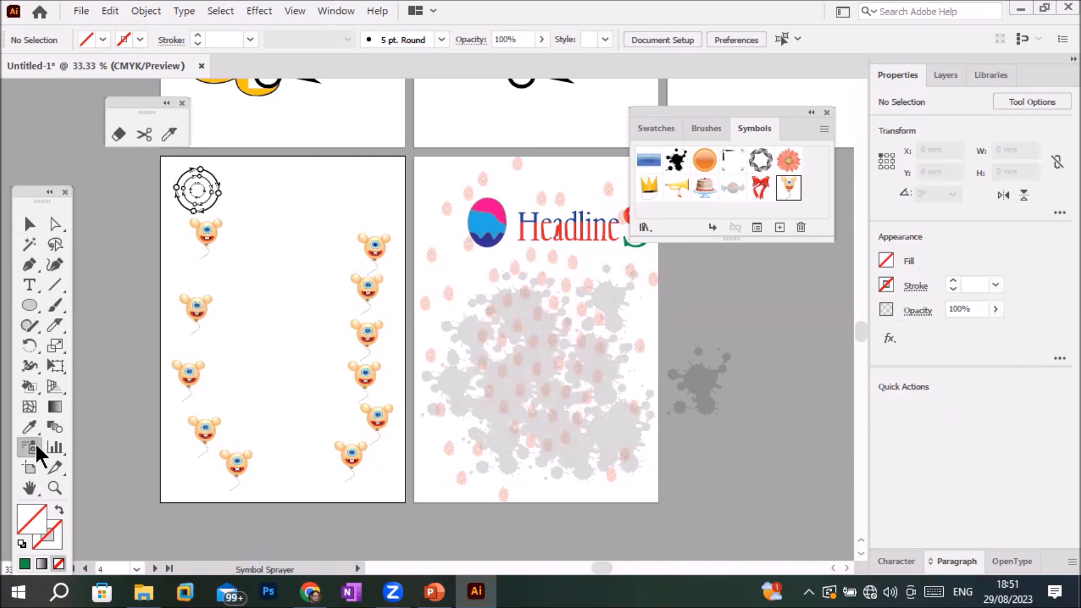
left_click(25, 227)
left_click(199, 308)
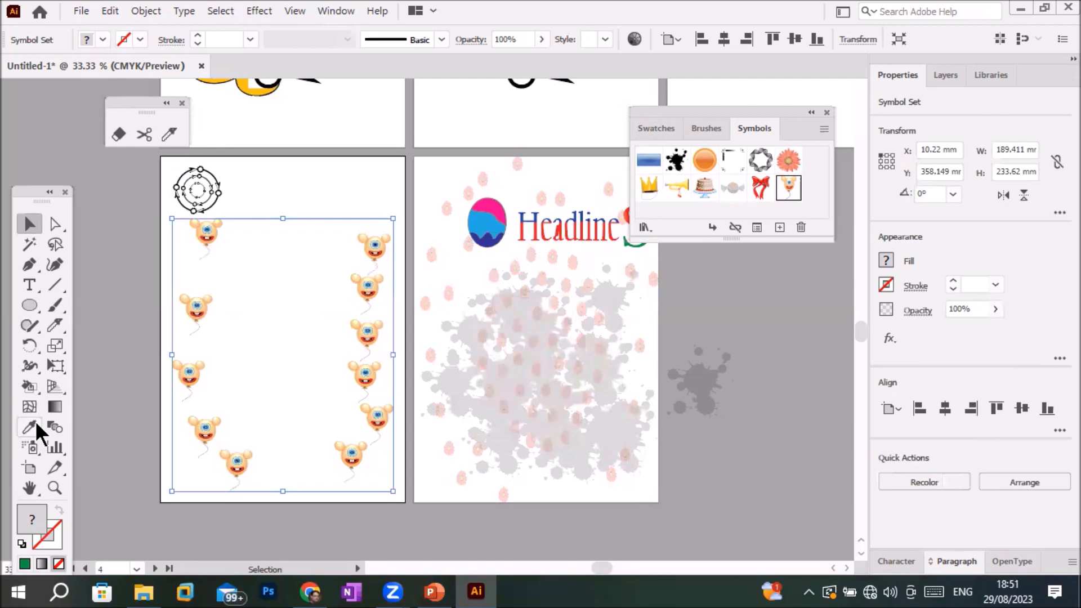
left_click(28, 447)
mouse_move(233, 309)
left_mouse_down()
mouse_move(269, 300)
mouse_move(270, 369)
mouse_move(299, 385)
mouse_move(334, 304)
mouse_move(318, 295)
mouse_move(284, 339)
left_mouse_up()
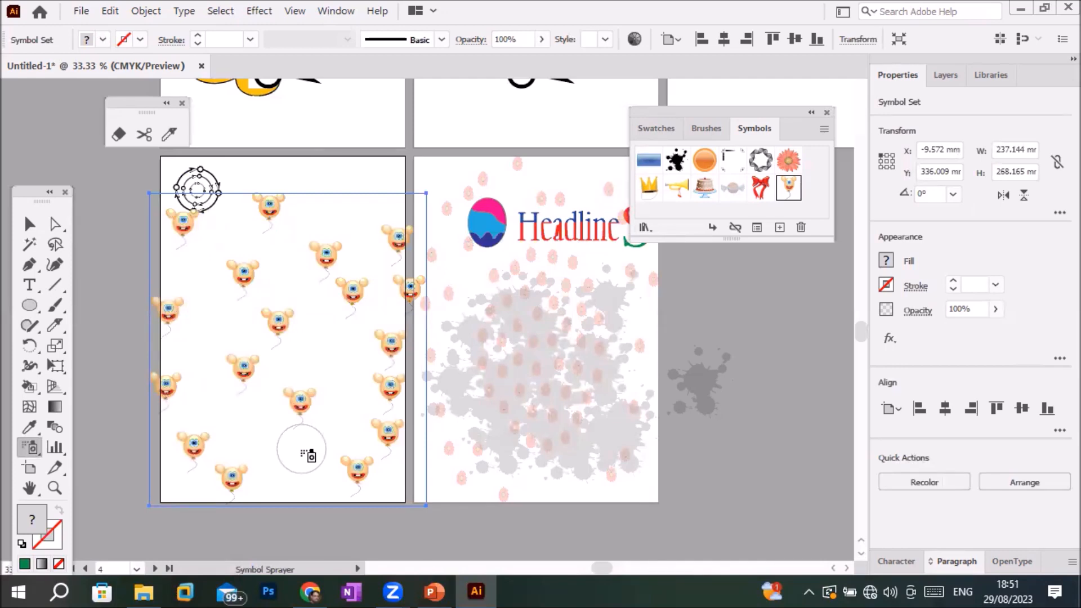
Switch to the Symbol Shifter tool in the Symbolism Tools Options, keeping the current diameter and intensity
left_click(30, 448)
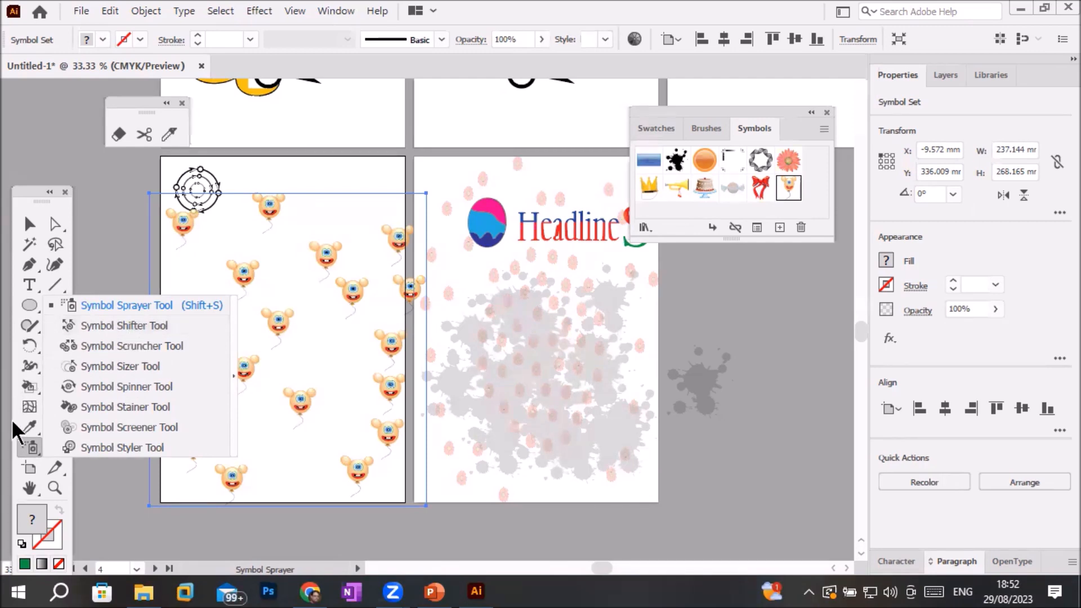
left_click(33, 451)
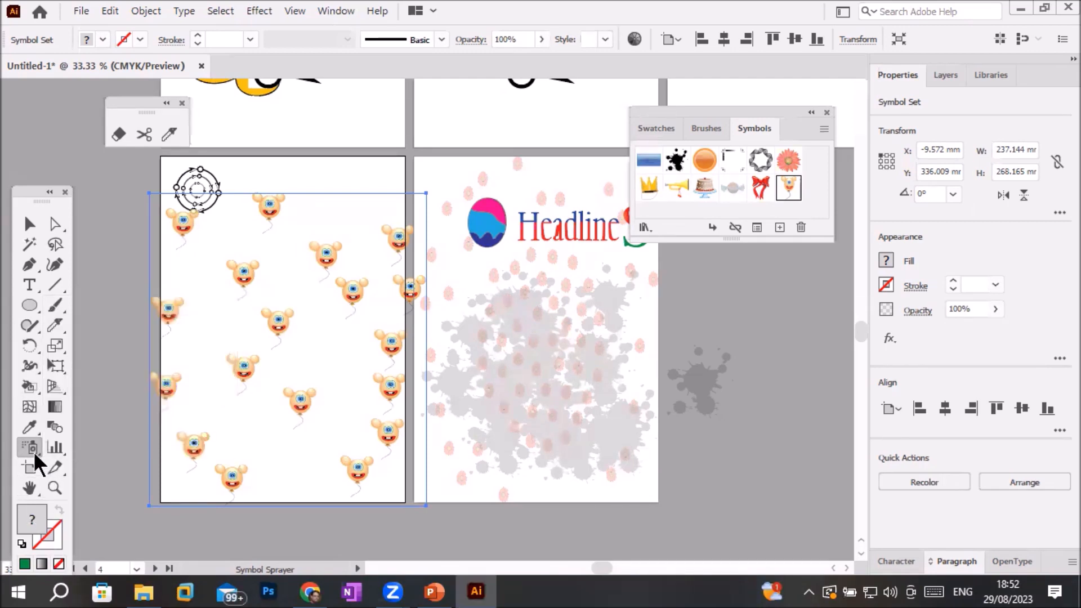
double_click(33, 451)
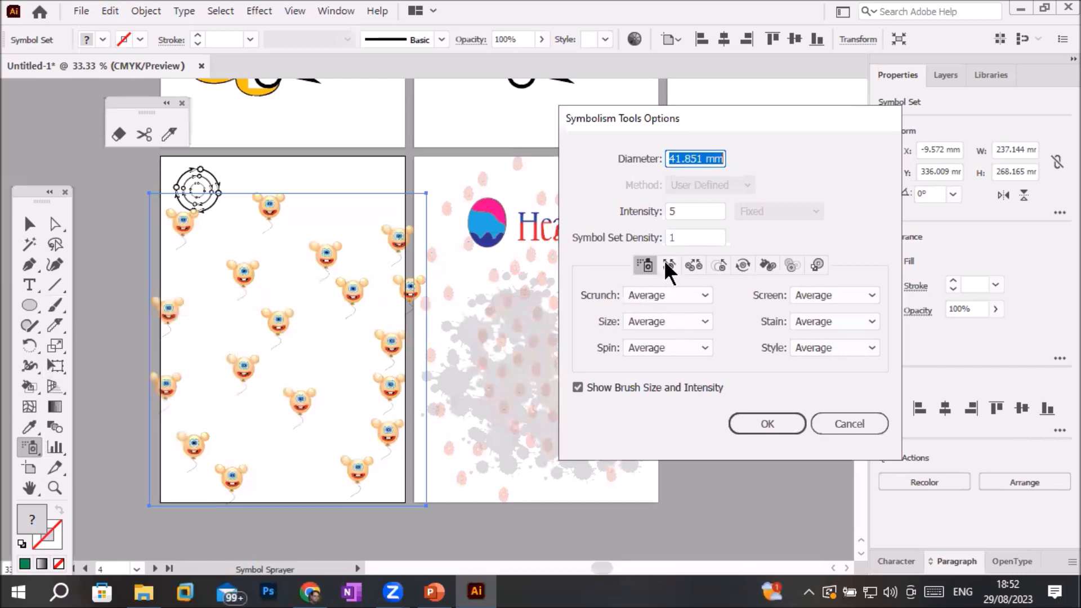
left_click(663, 259)
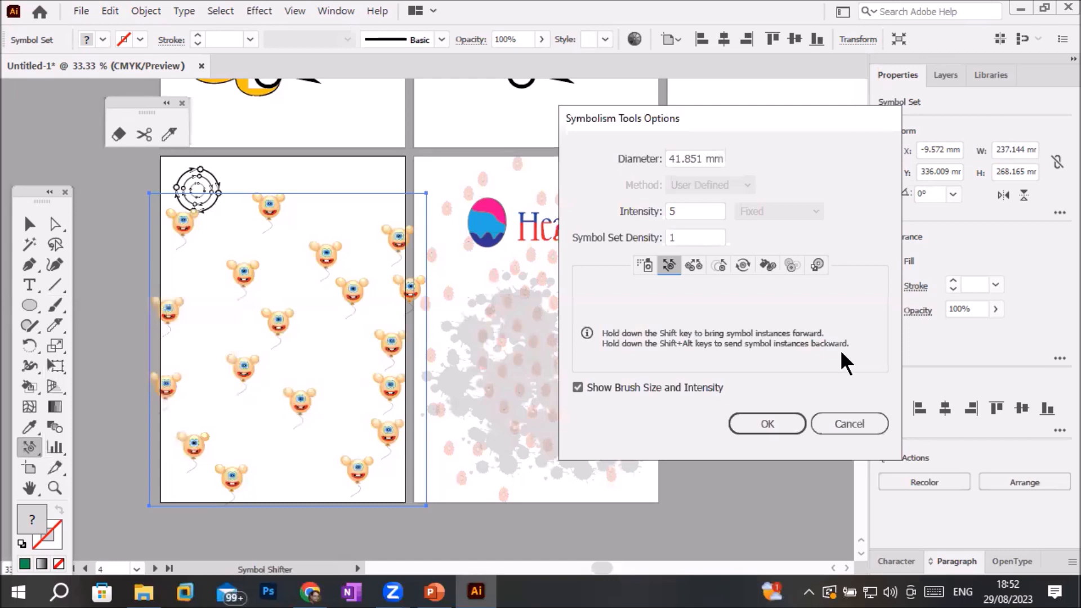
left_click(754, 428)
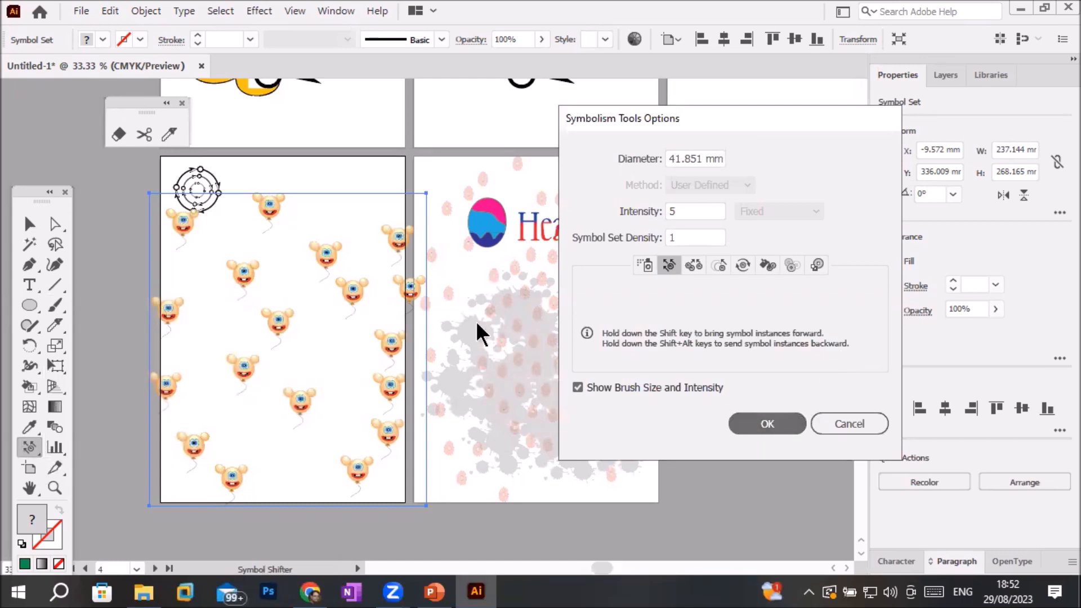
Shift several balloons through the middle of the balloon symbol set with the Symbol Shifter tool
mouse_move(326, 253)
left_mouse_down()
mouse_move(287, 240)
mouse_move(327, 277)
mouse_move(319, 273)
mouse_move(309, 313)
mouse_move(278, 327)
mouse_move(258, 293)
mouse_move(260, 362)
mouse_move(304, 410)
mouse_move(256, 367)
mouse_move(288, 400)
left_mouse_up()
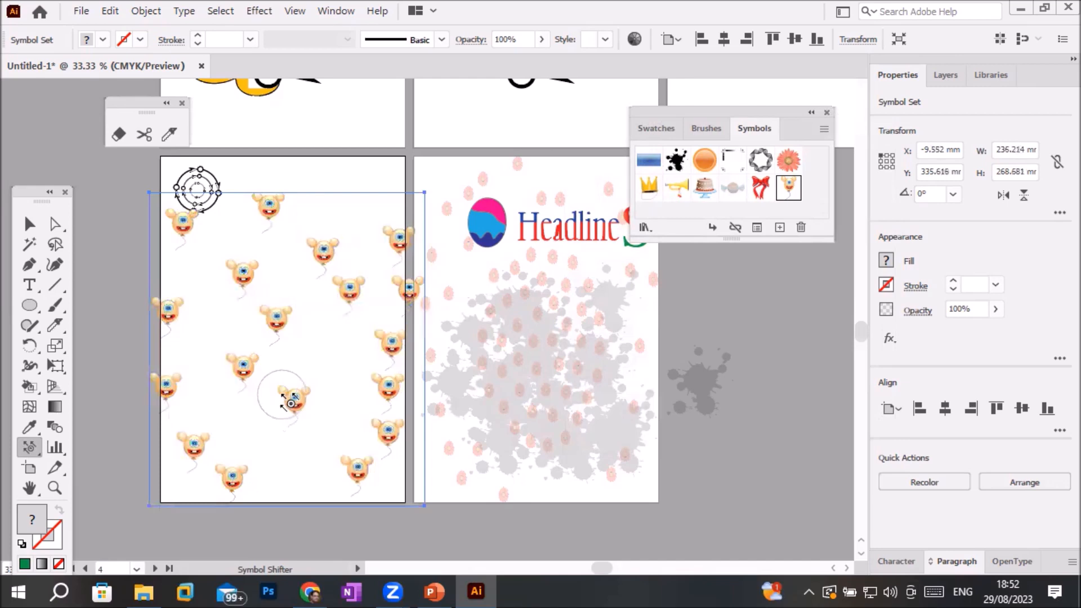
mouse_move(306, 403)
left_mouse_down()
mouse_move(260, 373)
mouse_move(292, 401)
left_mouse_up()
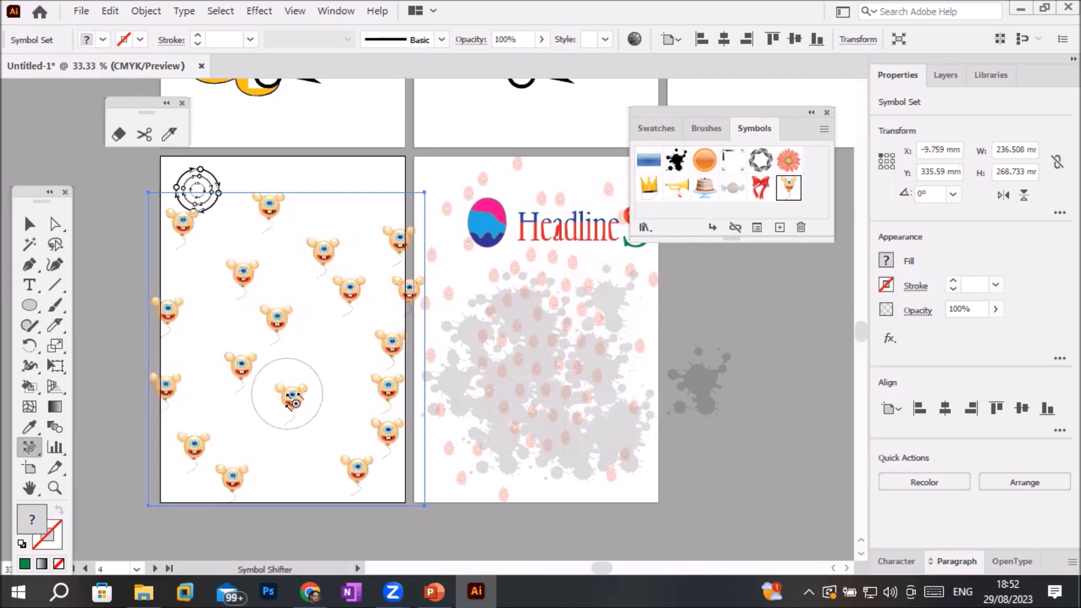
mouse_move(282, 387)
left_mouse_down()
mouse_move(275, 356)
mouse_move(292, 415)
mouse_move(282, 326)
mouse_move(288, 334)
mouse_move(302, 374)
mouse_move(262, 362)
mouse_move(258, 350)
mouse_move(270, 309)
mouse_move(329, 278)
mouse_move(307, 214)
mouse_move(282, 279)
left_mouse_up()
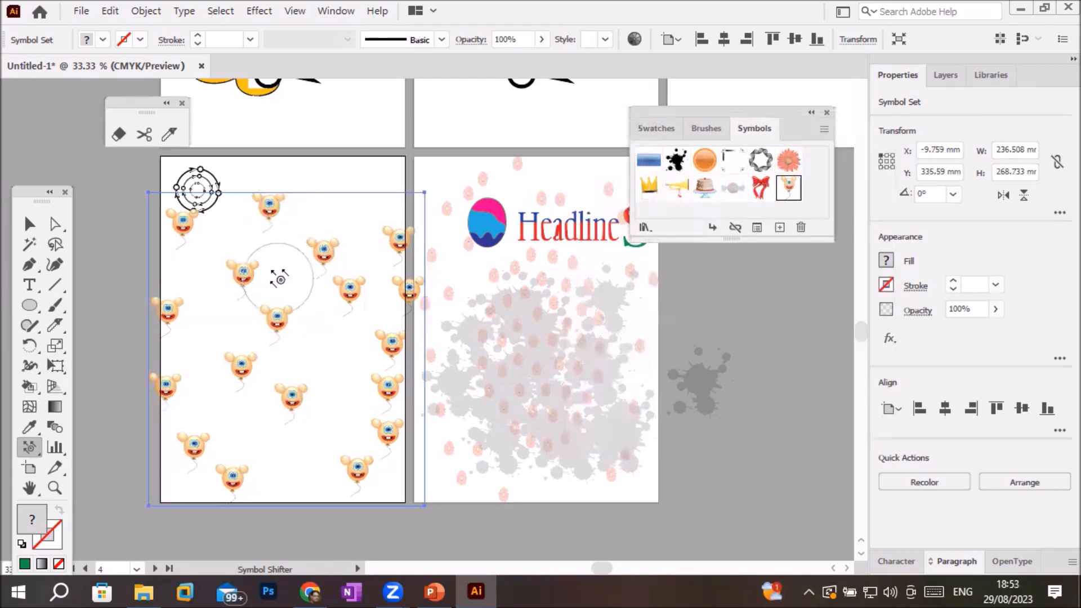
left_click_drag(244, 250, 272, 315)
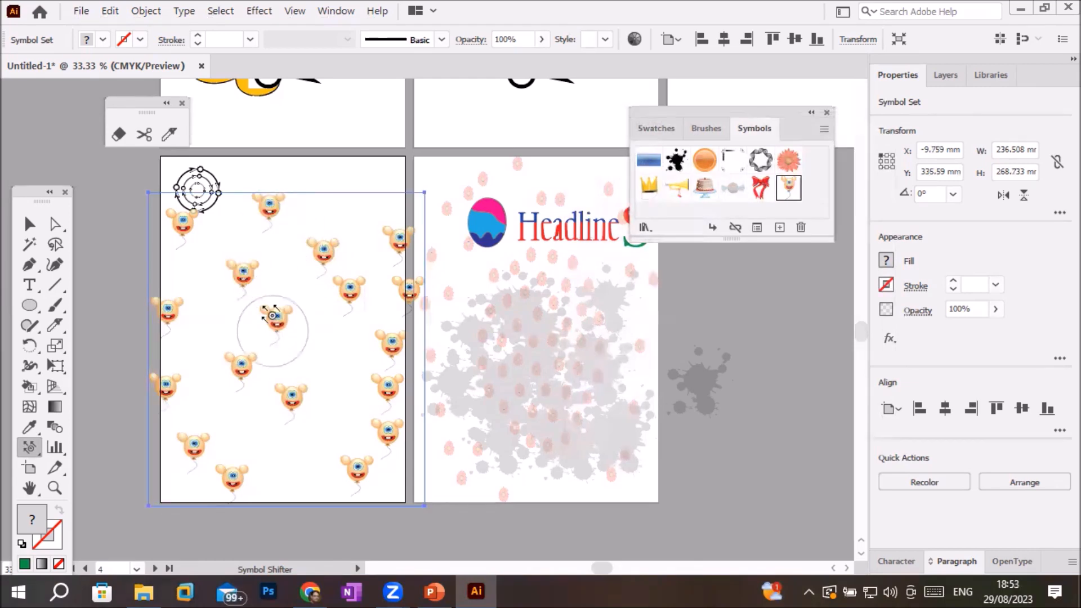
left_click(274, 362)
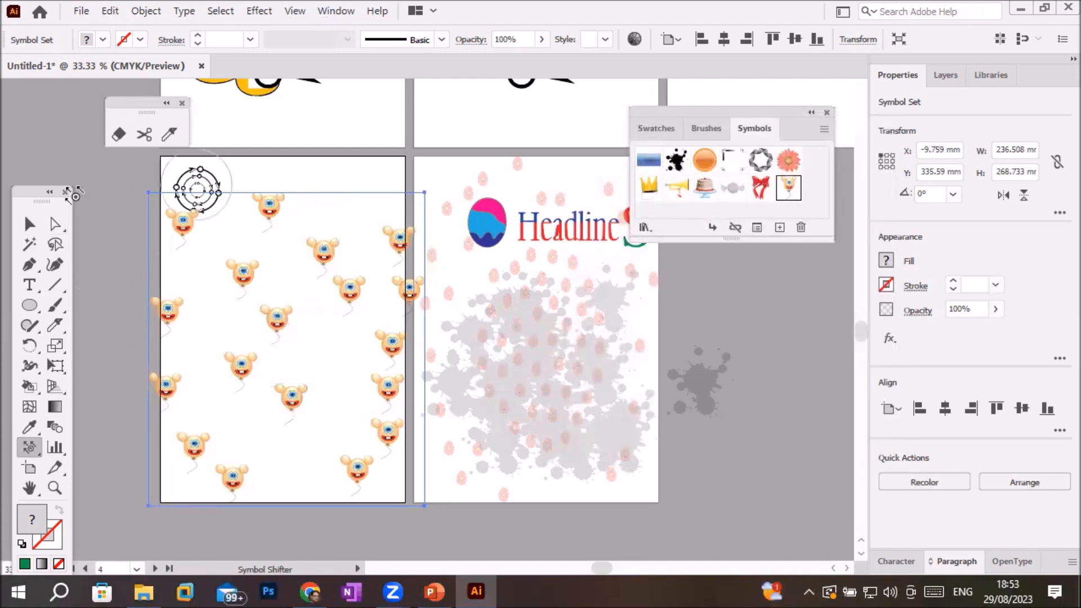
Delete the balloon symbol set and spray a new set of red flower symbols across the middle of the artboard
left_click(28, 225)
key("Delete")
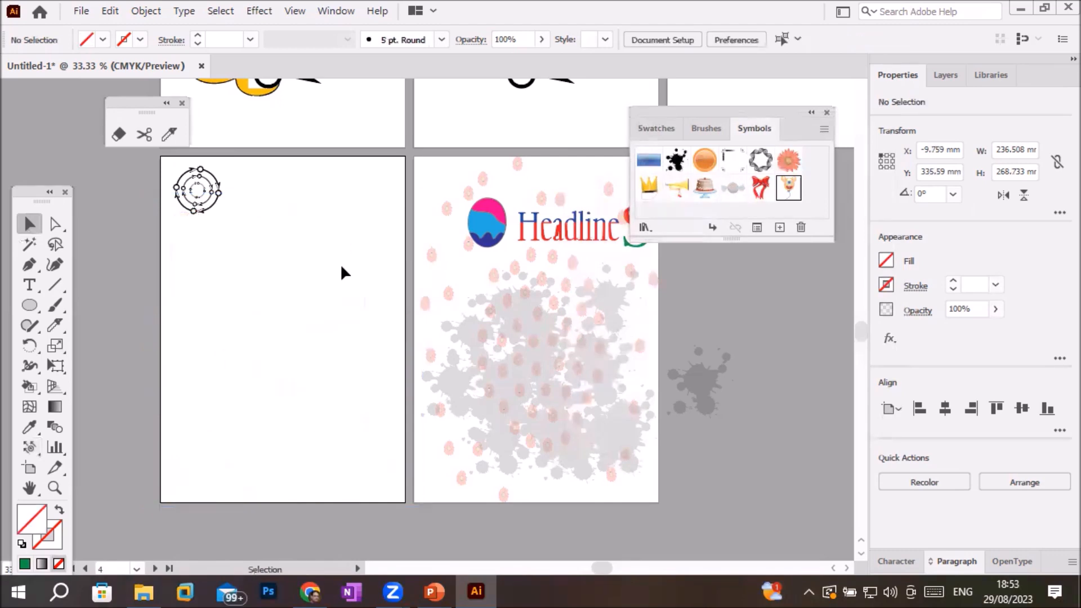
left_click(788, 160)
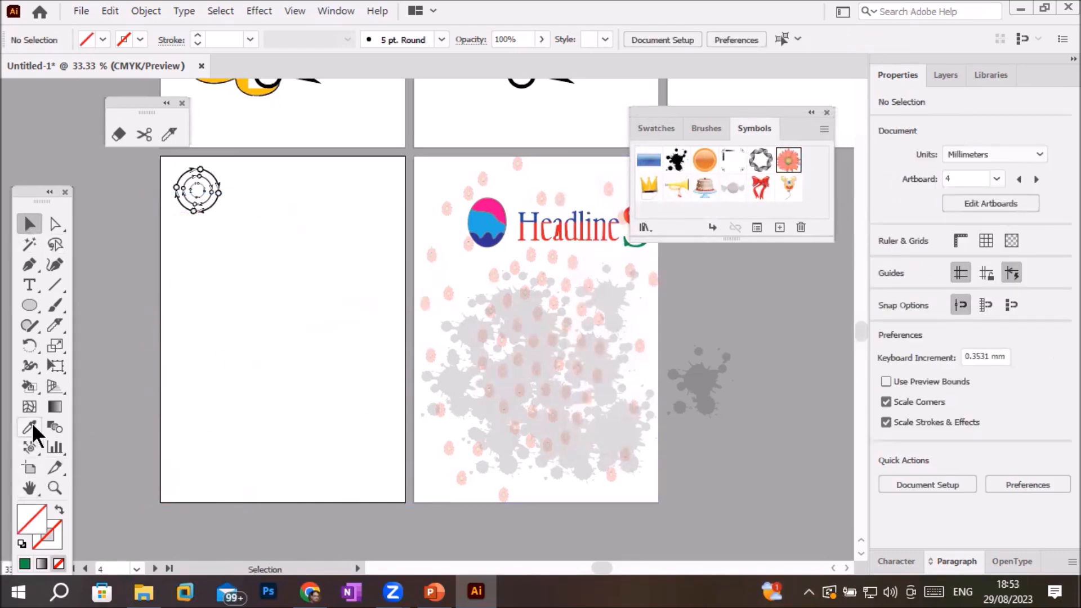
left_click(31, 444)
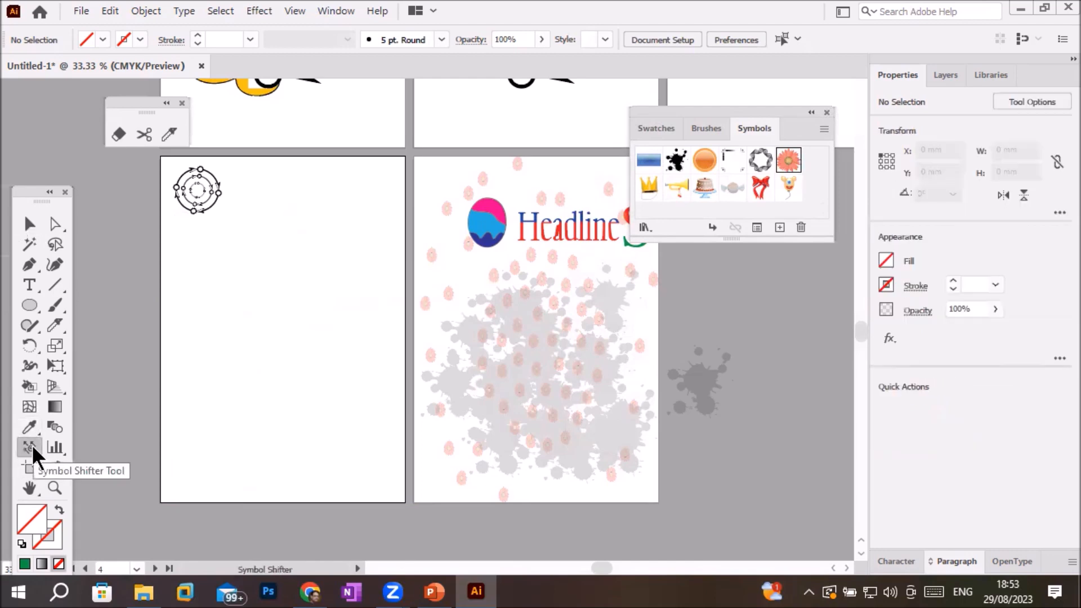
left_click(31, 445)
left_click(124, 306)
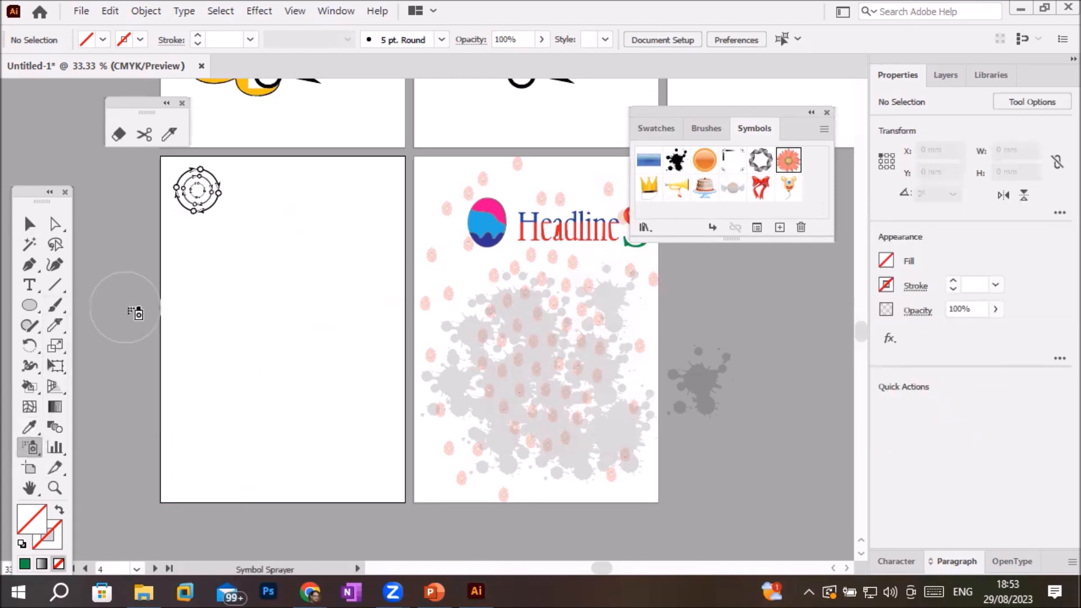
left_click(261, 257)
left_click(241, 330)
left_click(251, 400)
left_click(302, 306)
left_click(266, 345)
left_click(322, 394)
mouse_move(322, 393)
left_mouse_down()
mouse_move(321, 310)
mouse_move(302, 309)
mouse_move(277, 374)
left_mouse_up()
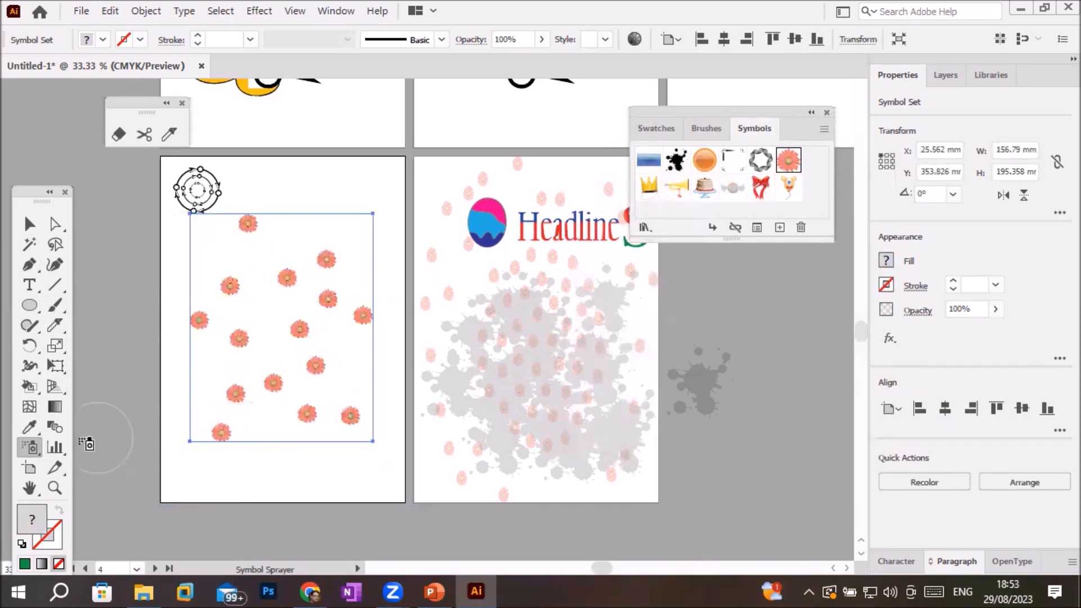
Push the sprayed flowers toward the left side of the artboard with the Symbol Shifter tool
left_click(24, 445)
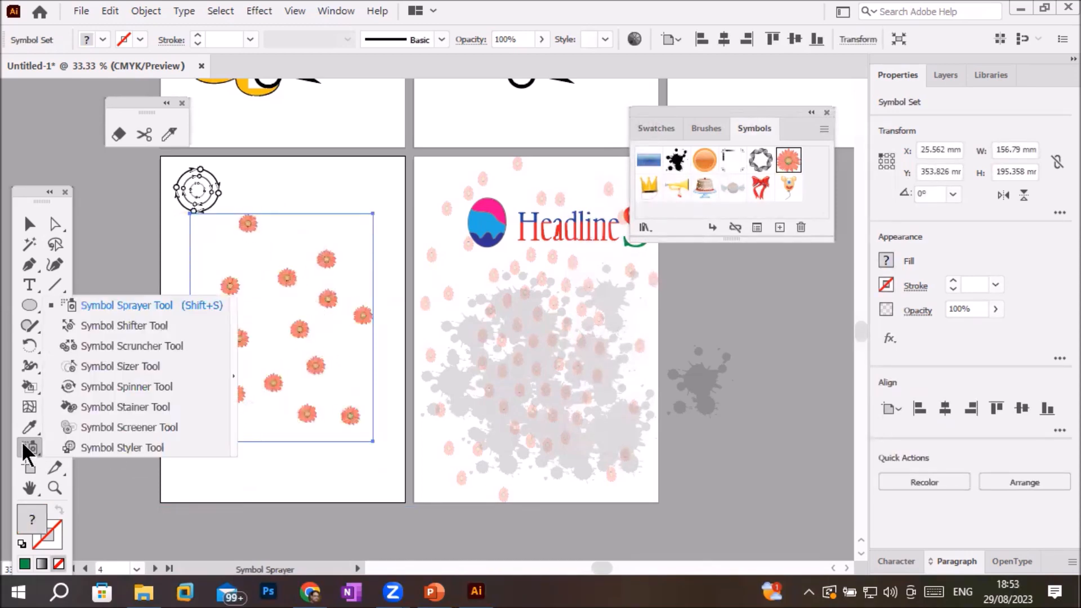
left_click(151, 324)
mouse_move(347, 321)
left_mouse_down()
mouse_move(302, 301)
mouse_move(350, 288)
mouse_move(363, 269)
mouse_move(311, 319)
mouse_move(309, 290)
mouse_move(289, 326)
mouse_move(260, 262)
mouse_move(282, 319)
mouse_move(252, 346)
mouse_move(277, 302)
mouse_move(276, 338)
left_mouse_up()
mouse_move(277, 379)
left_mouse_down()
mouse_move(304, 309)
mouse_move(293, 421)
mouse_move(313, 335)
left_mouse_up()
mouse_move(340, 417)
left_mouse_down()
mouse_move(290, 349)
mouse_move(338, 378)
mouse_move(267, 307)
mouse_move(320, 328)
mouse_move(242, 281)
mouse_move(341, 307)
mouse_move(301, 307)
mouse_move(228, 270)
mouse_move(281, 303)
mouse_move(213, 256)
mouse_move(182, 271)
mouse_move(192, 346)
mouse_move(183, 337)
mouse_move(202, 358)
mouse_move(192, 361)
mouse_move(157, 297)
mouse_move(184, 230)
mouse_move(263, 218)
mouse_move(215, 238)
mouse_move(190, 291)
mouse_move(270, 270)
mouse_move(224, 292)
mouse_move(233, 363)
mouse_move(219, 304)
left_mouse_up()
left_click_drag(212, 377, 209, 321)
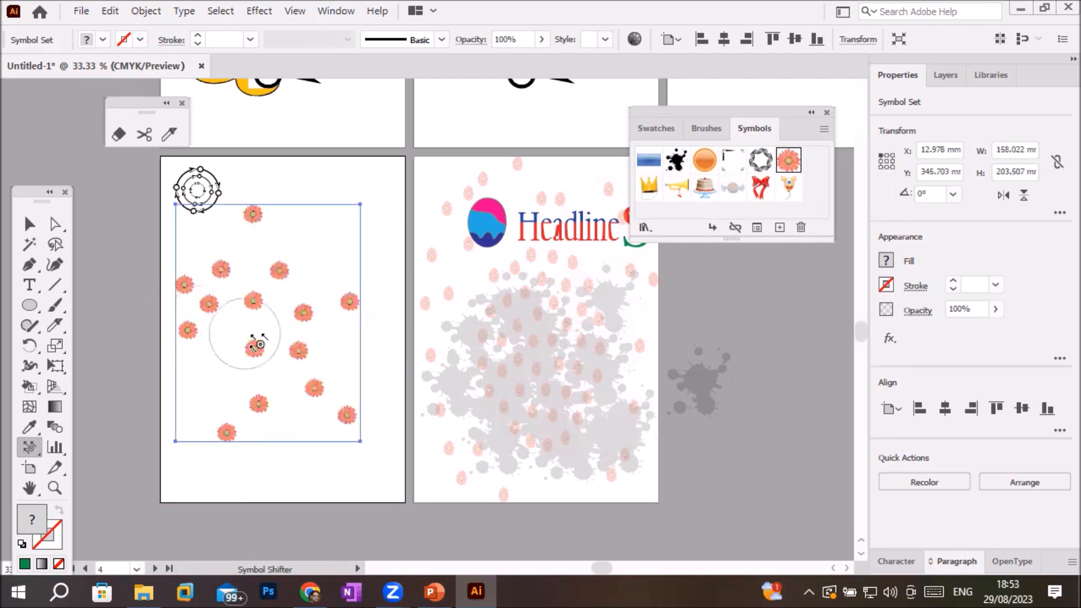
left_click_drag(330, 316, 258, 298)
left_click_drag(289, 347, 240, 298)
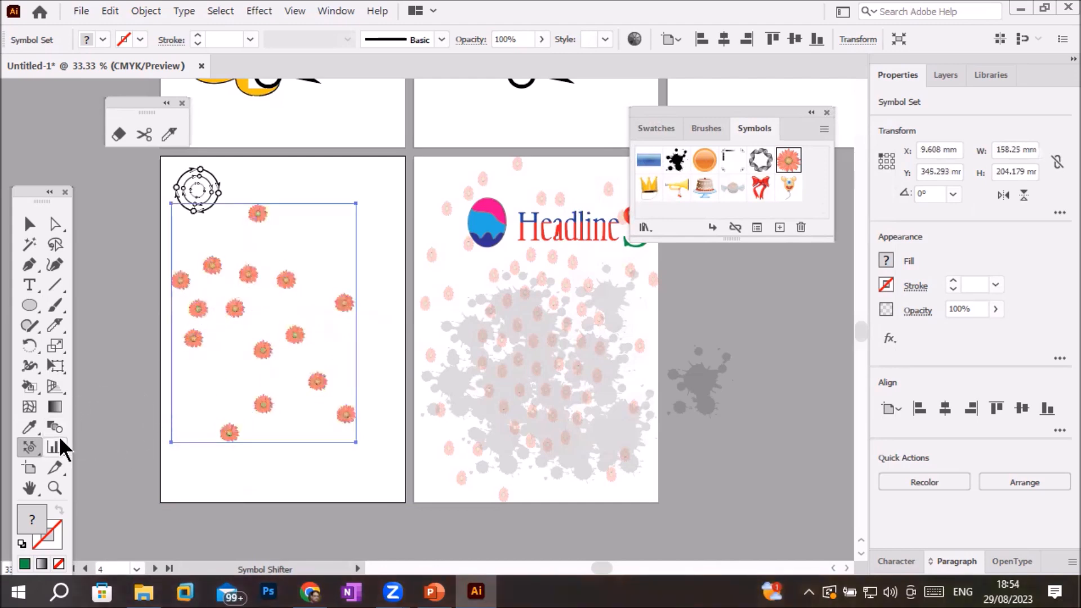
Pull the scattered flowers closer together with the Symbol Scruncher tool, working from the upper flowers down to the lower ones
left_click(31, 445)
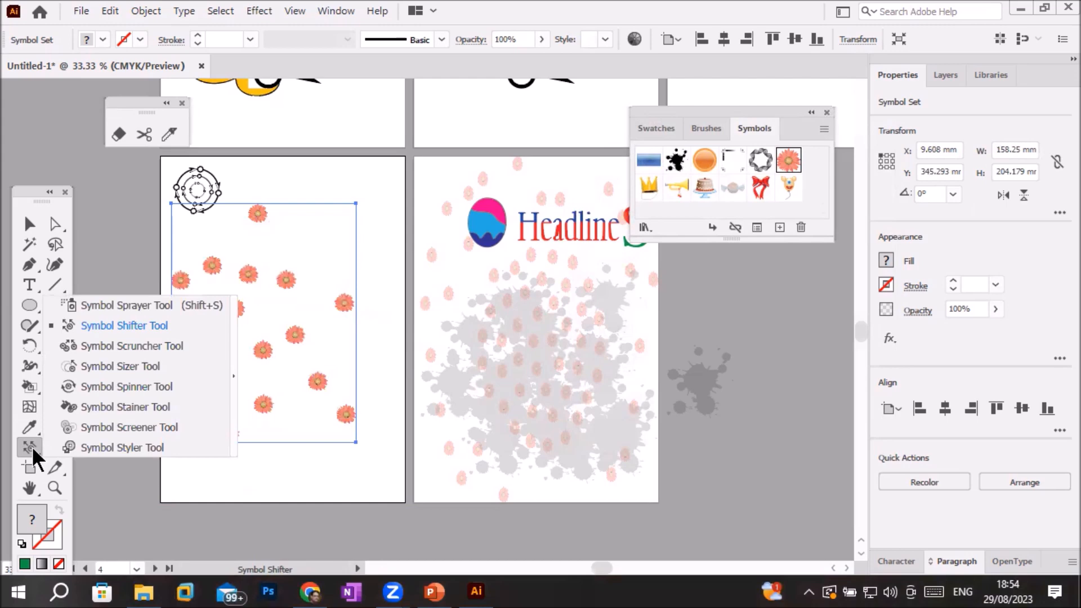
left_click(112, 346)
left_click_drag(277, 261, 276, 262)
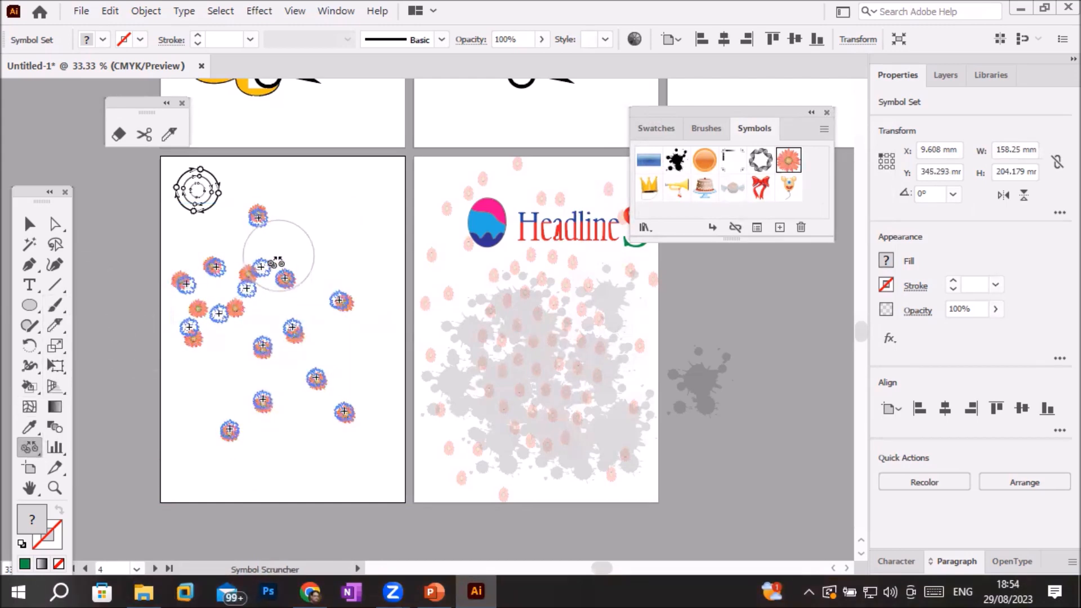
mouse_move(276, 262)
left_mouse_down()
mouse_move(275, 247)
mouse_move(284, 272)
left_mouse_up()
mouse_move(278, 341)
left_mouse_down()
mouse_move(282, 379)
mouse_move(317, 392)
left_mouse_up()
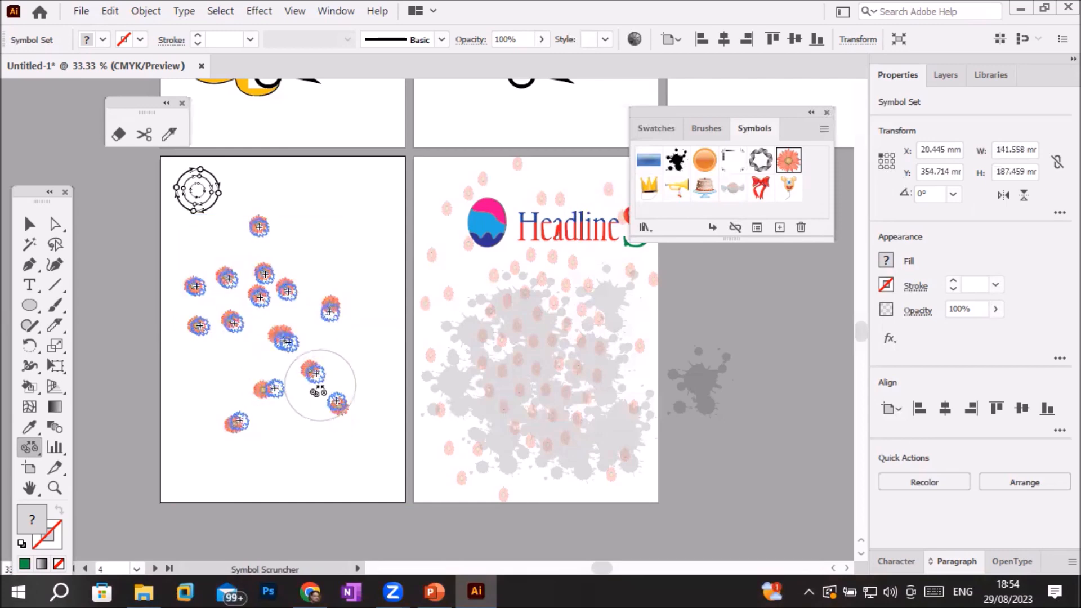
left_click_drag(318, 389, 265, 399)
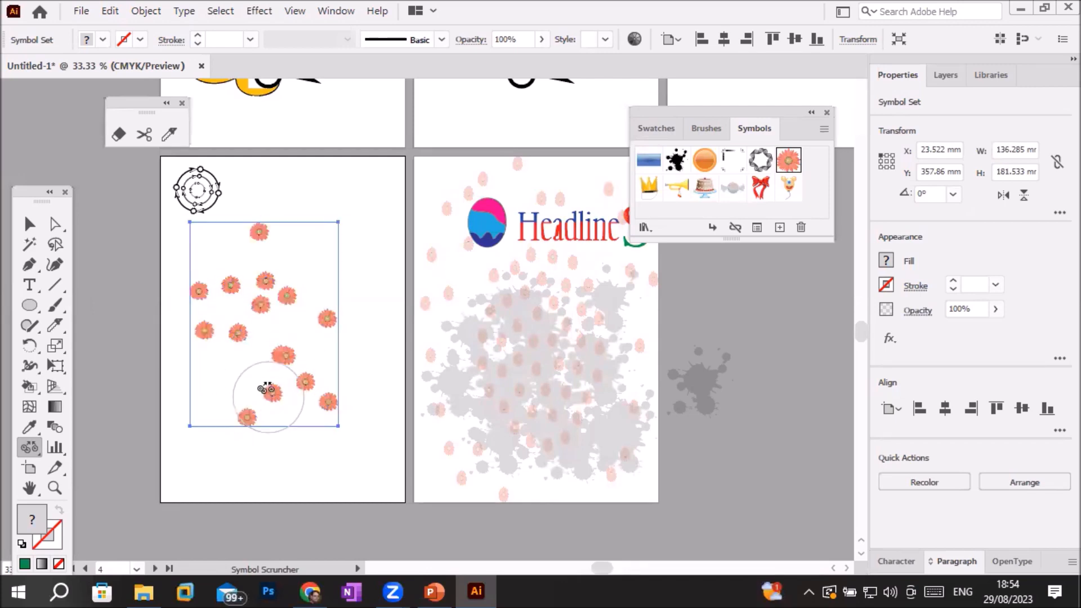
Try to scrunch the flowers into tighter clusters at the middle and bottom of the set
mouse_move(273, 295)
left_mouse_down()
mouse_move(224, 311)
mouse_move(245, 279)
mouse_move(251, 319)
left_mouse_up()
mouse_move(258, 358)
left_mouse_down()
mouse_move(278, 353)
mouse_move(287, 382)
mouse_move(264, 345)
left_mouse_up()
left_click_drag(251, 394, 266, 367)
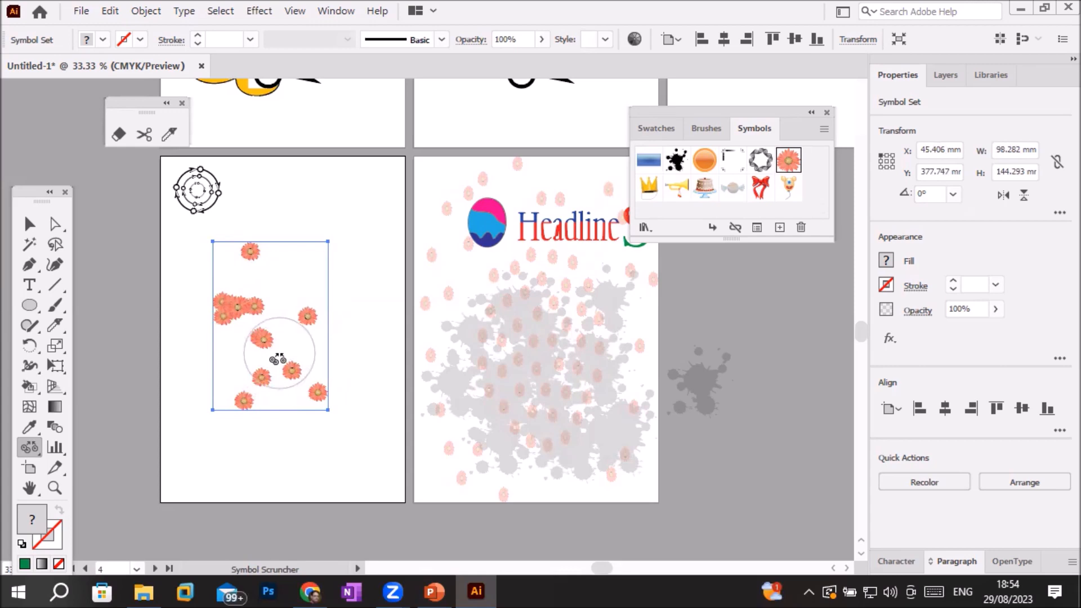
Undo the tighter scrunching strokes on the flower symbol set
key("ctrl+z")
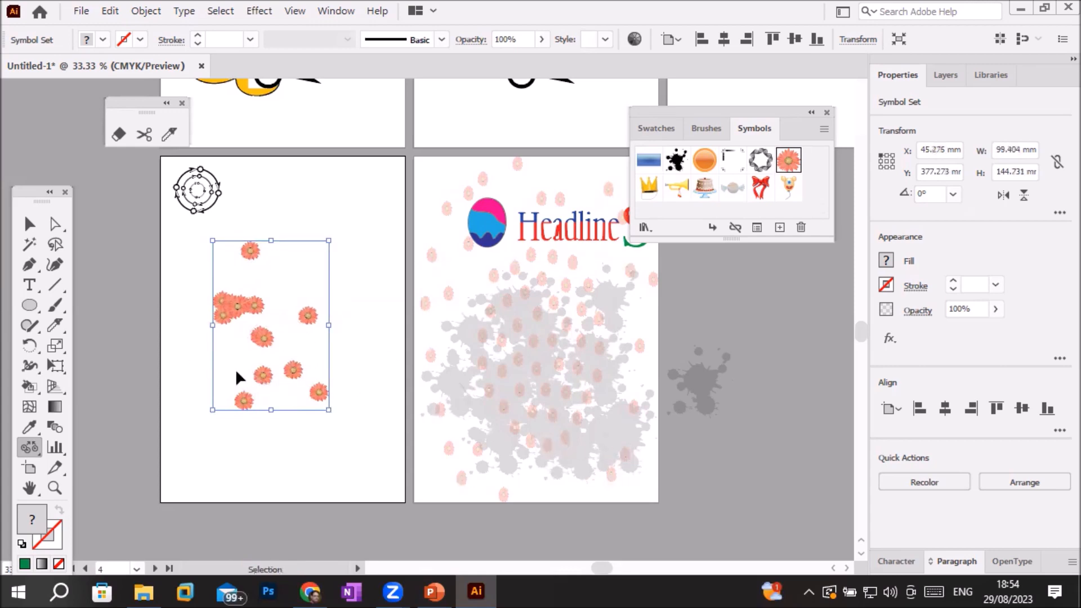
key("ctrl+z")
key("ctrl+z")
key("ctrl+z")
key("ctrl+z")
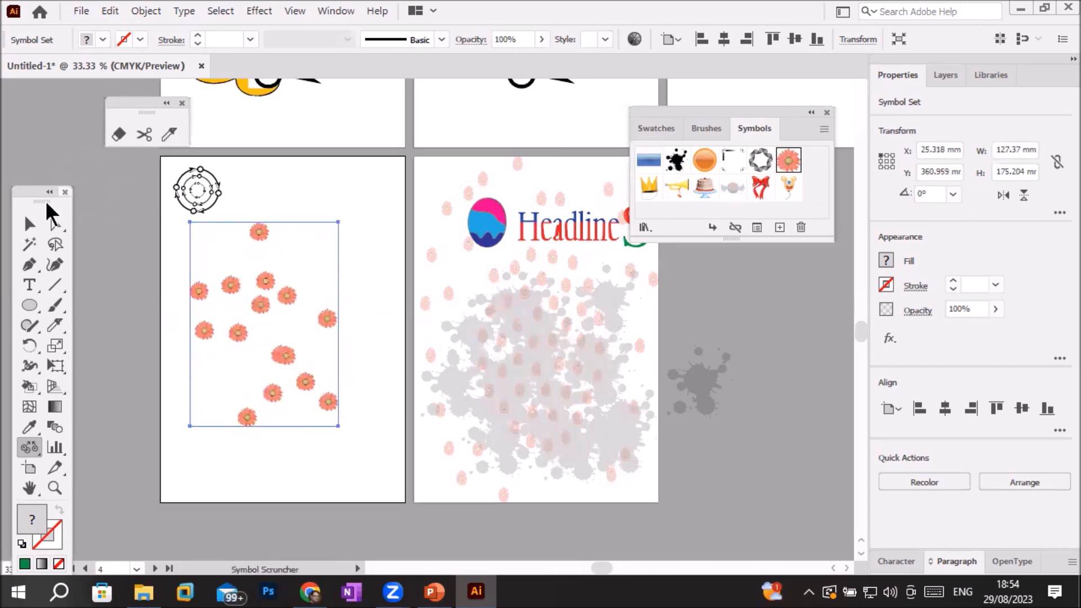
Resize the flower symbol set to about 204 by 285 mm so that it fills the artboard
left_click(29, 222)
left_click_drag(344, 226, 403, 168)
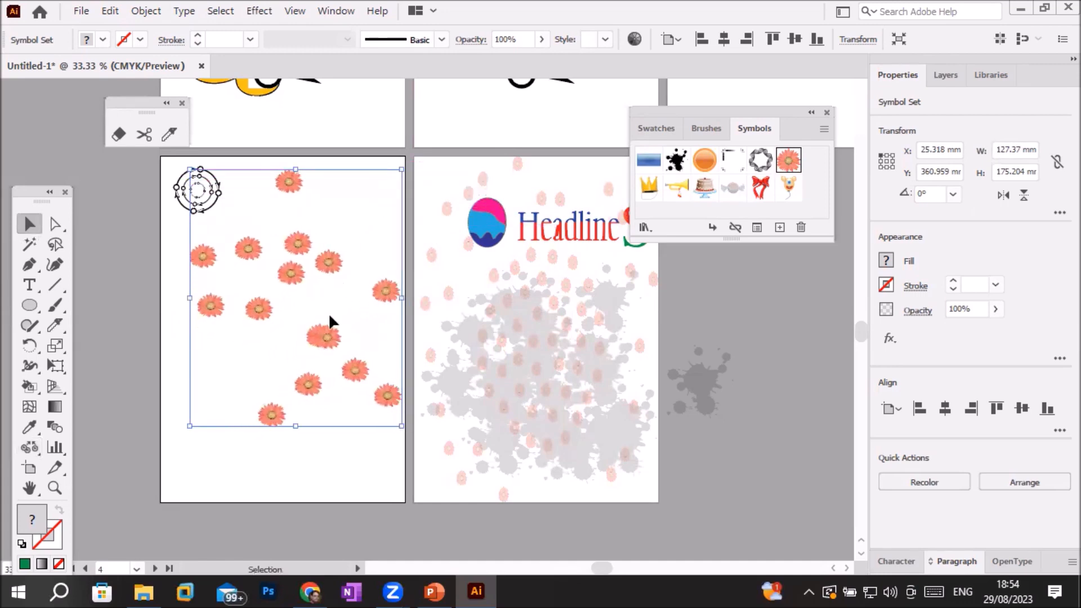
left_click_drag(294, 425, 280, 501)
left_click_drag(187, 336, 163, 337)
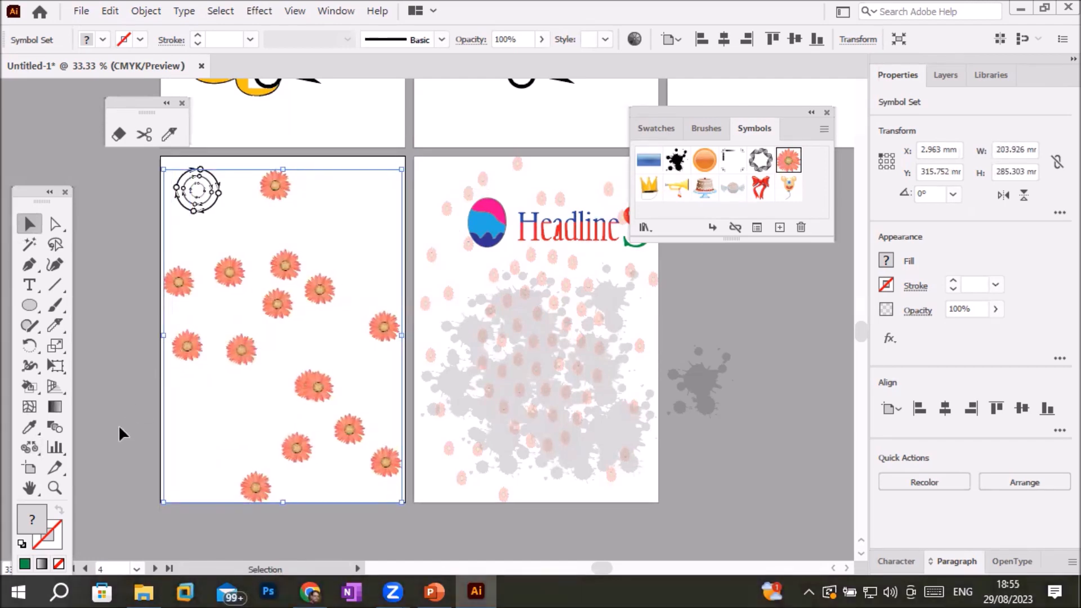
Enlarge the flower near the centre of the set with the Symbol Sizer tool
left_click(27, 448)
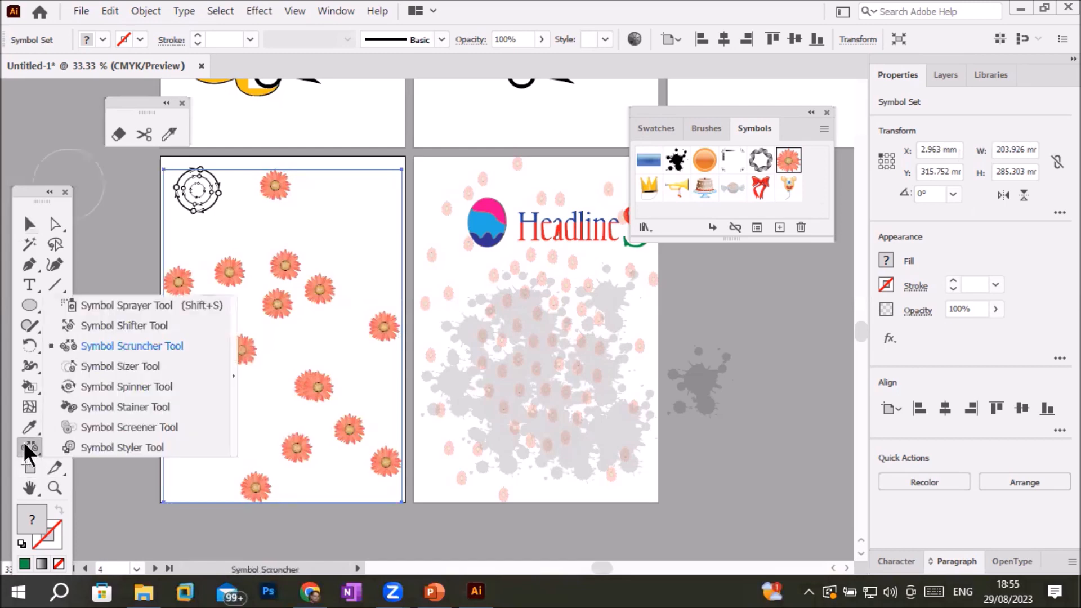
left_click(139, 367)
left_click(278, 306)
left_click_drag(278, 307, 277, 303)
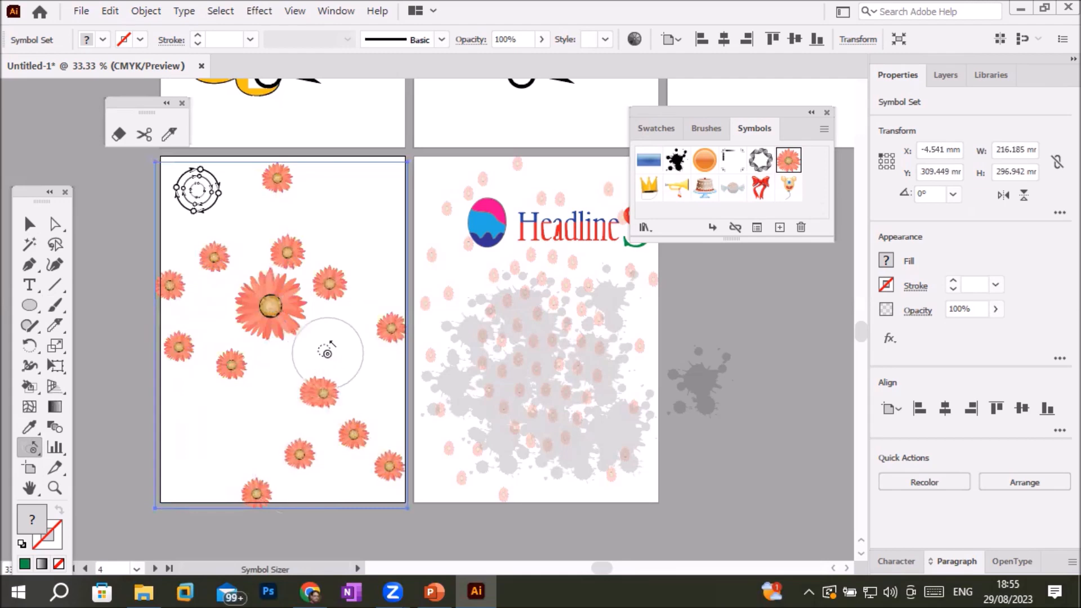
Reduce the Symbol Sizer brush diameter and enlarge the lower-centre, bottom, left-centre and top flowers
key("bracketleft")
key("bracketleft")
key("bracketleft")
key("bracketleft")
left_click_drag(317, 389, 318, 390)
left_click_drag(252, 484, 251, 489)
left_click_drag(232, 362, 234, 361)
left_click_drag(271, 174, 271, 173)
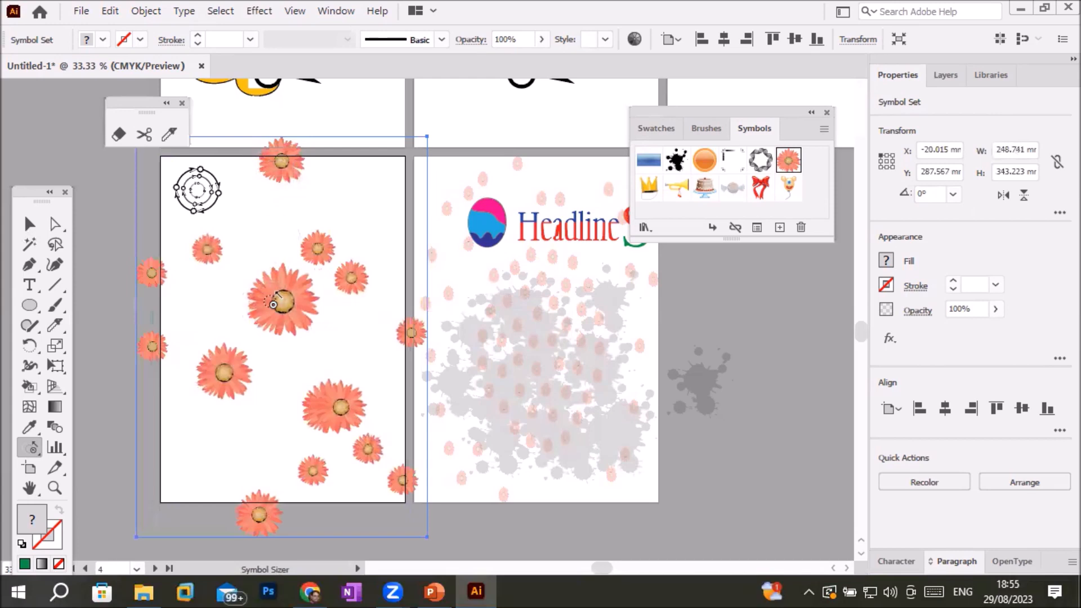
Shrink the enlarged flowers, the lower-right flower, the pair above the centre and the top flower with the Symbol Sizer tool
left_click_drag(273, 304, 273, 304)
left_click_drag(308, 386, 306, 385)
left_click_drag(244, 355, 243, 357)
left_click_drag(244, 483, 253, 498)
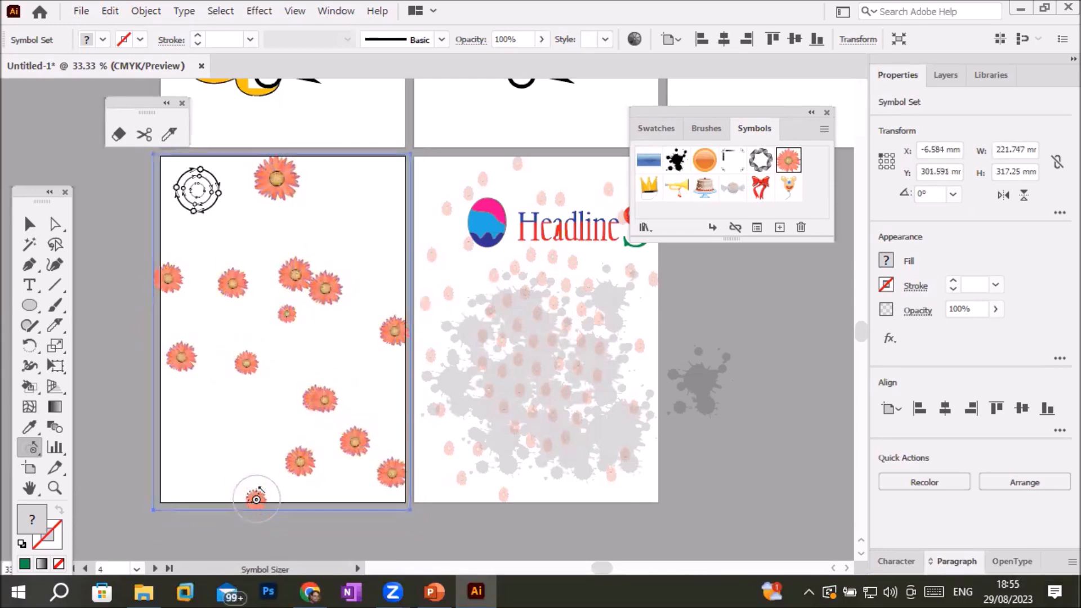
left_click_drag(396, 479, 394, 473)
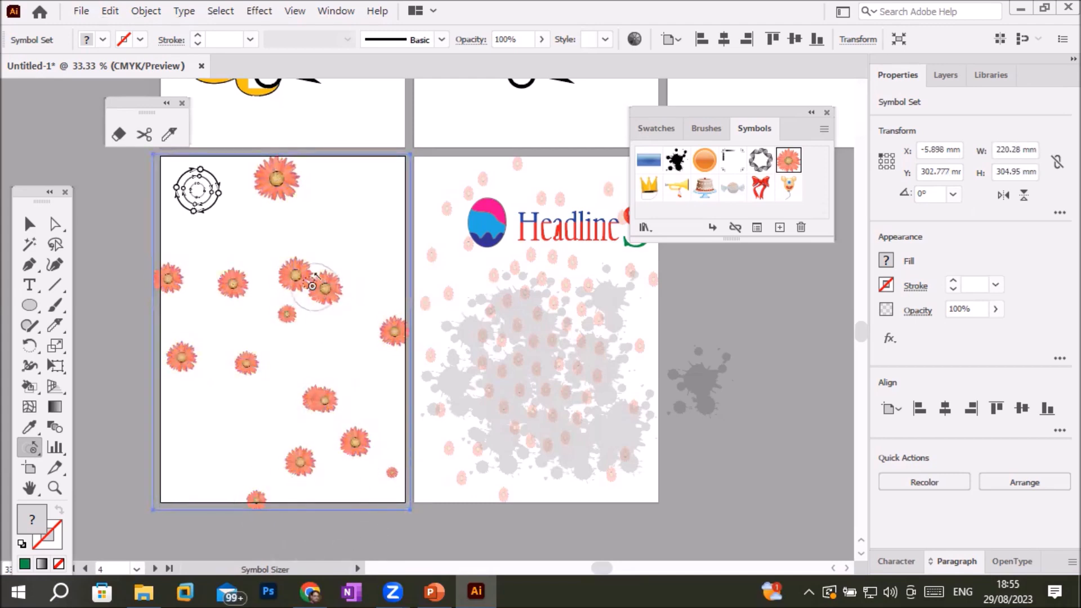
left_click_drag(313, 284, 312, 285)
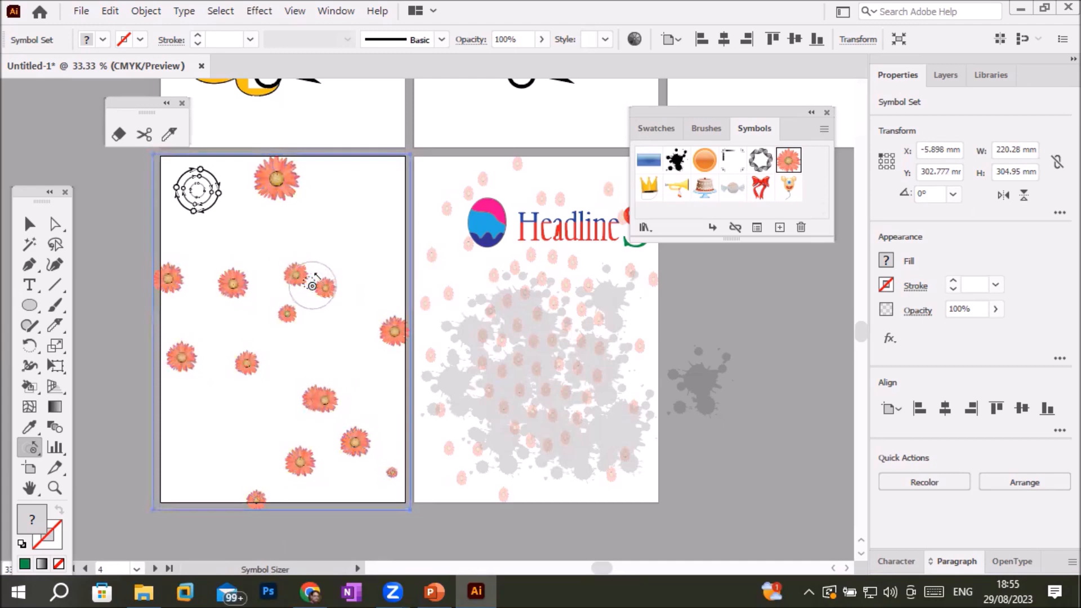
left_click_drag(280, 184, 278, 177)
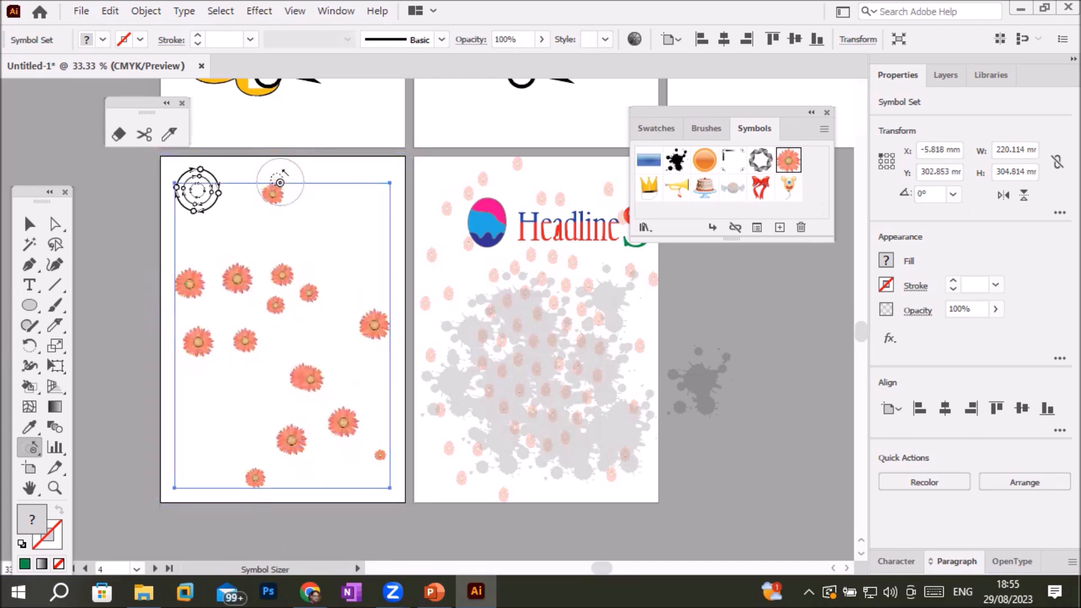
Enlarge the left-centre, lower-centre, right-of-centre and upper-middle flowers with the Symbol Sizer tool
left_click_drag(247, 344, 243, 338)
left_click_drag(294, 374, 300, 375)
left_click_drag(313, 302, 313, 302)
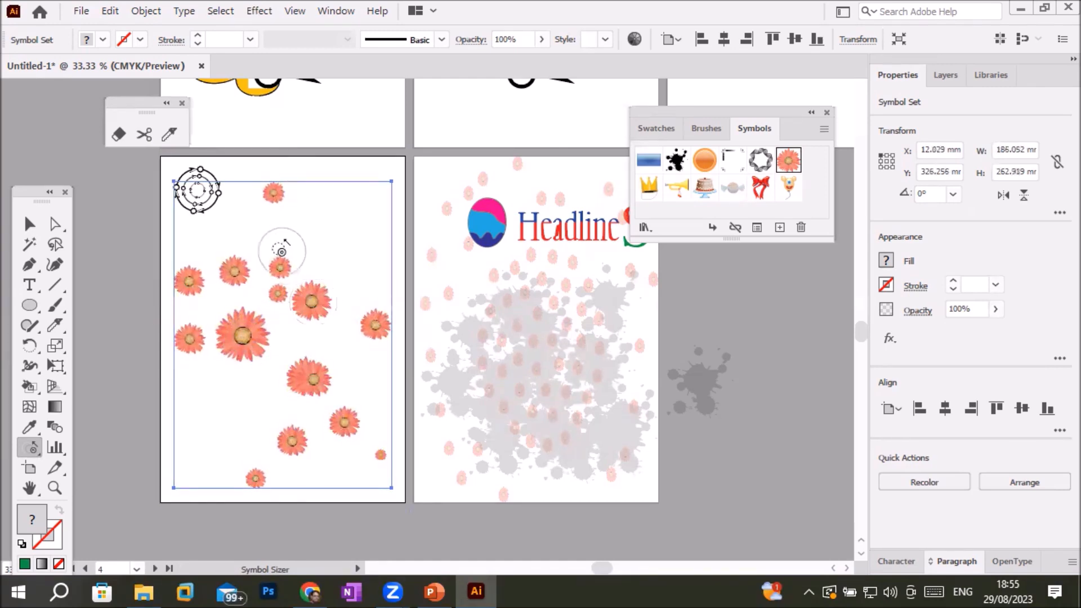
left_click_drag(281, 264, 280, 262)
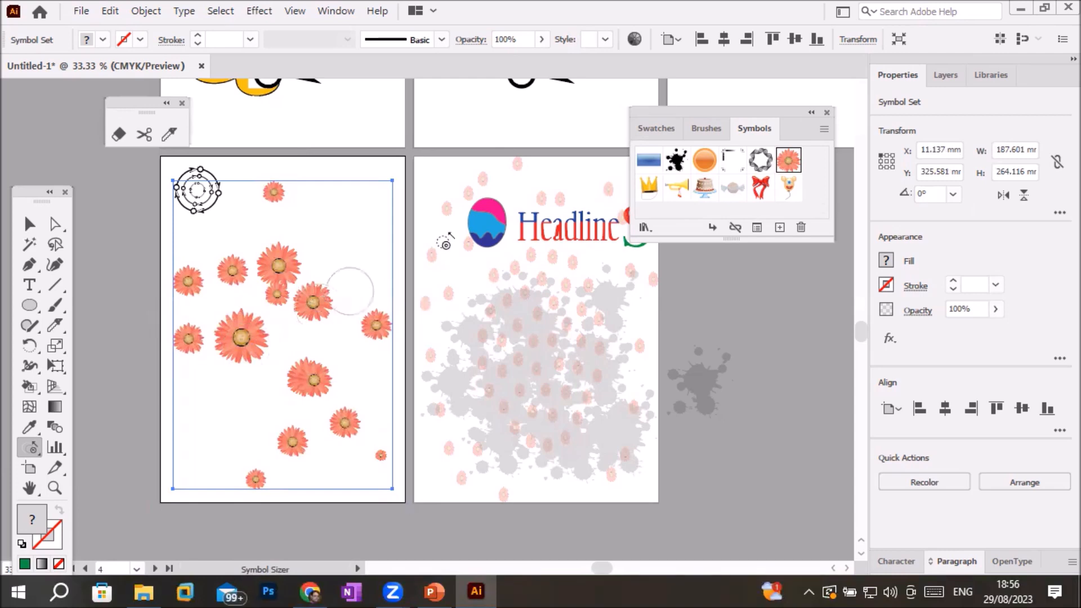
Stain the largest flower, left of the set's centre, light blue with the Symbol Stainer tool
left_click(656, 128)
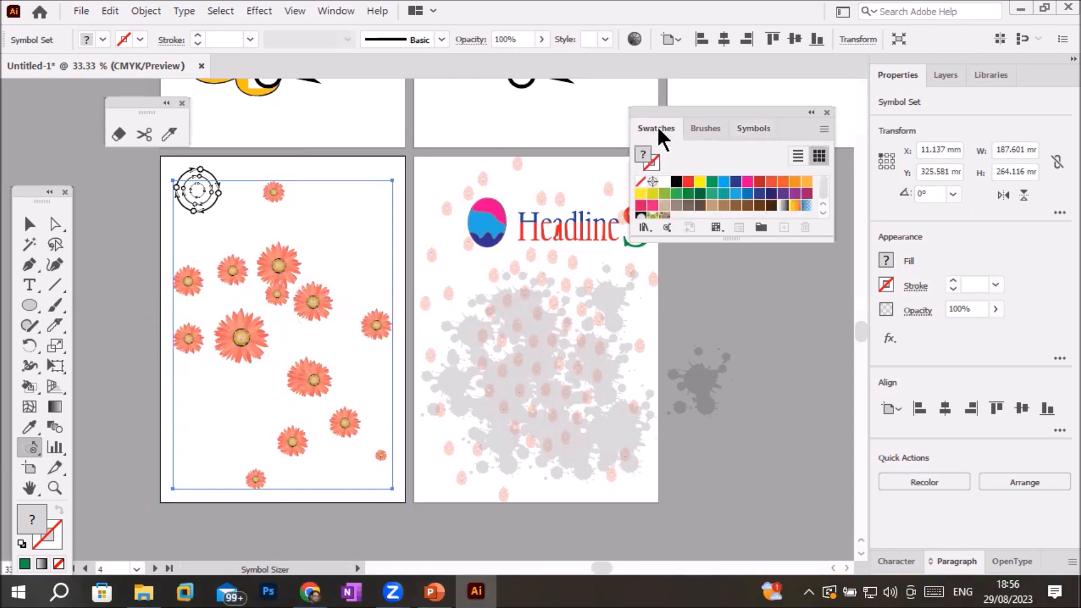
left_click(723, 183)
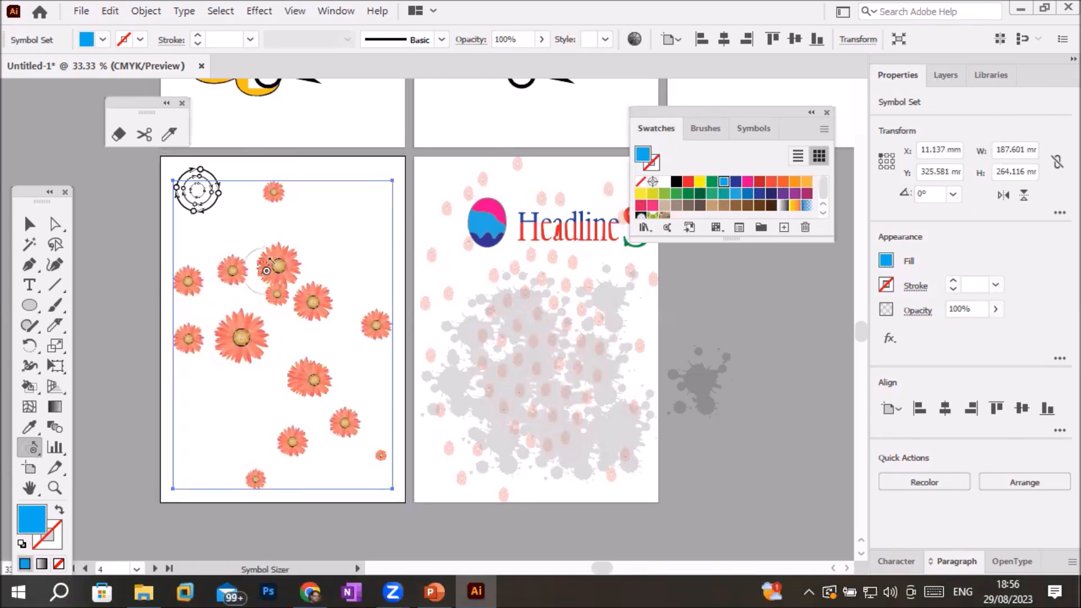
left_click(32, 449)
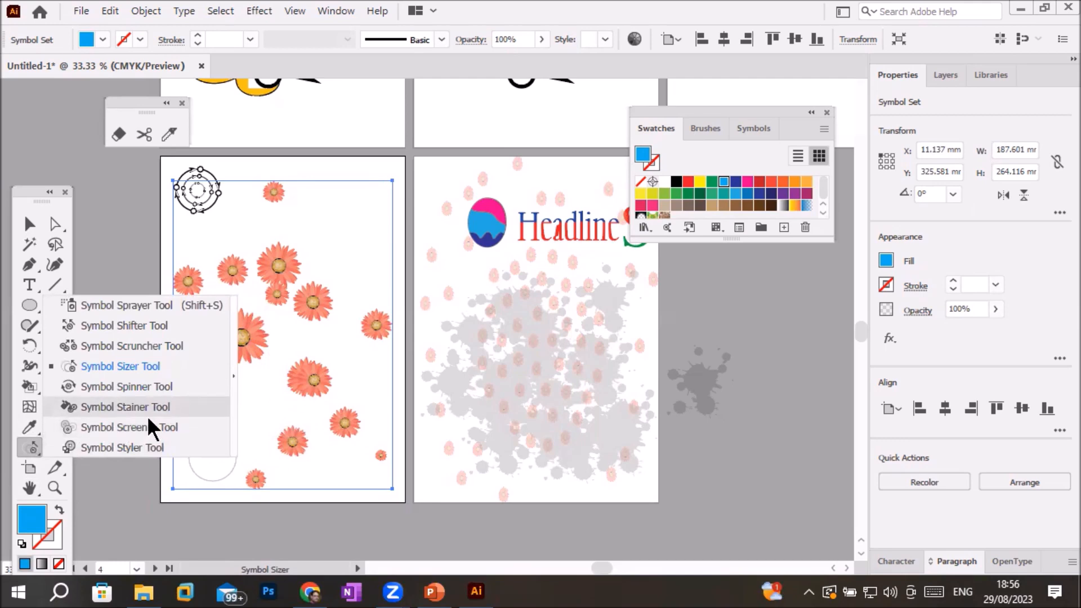
left_click(119, 407)
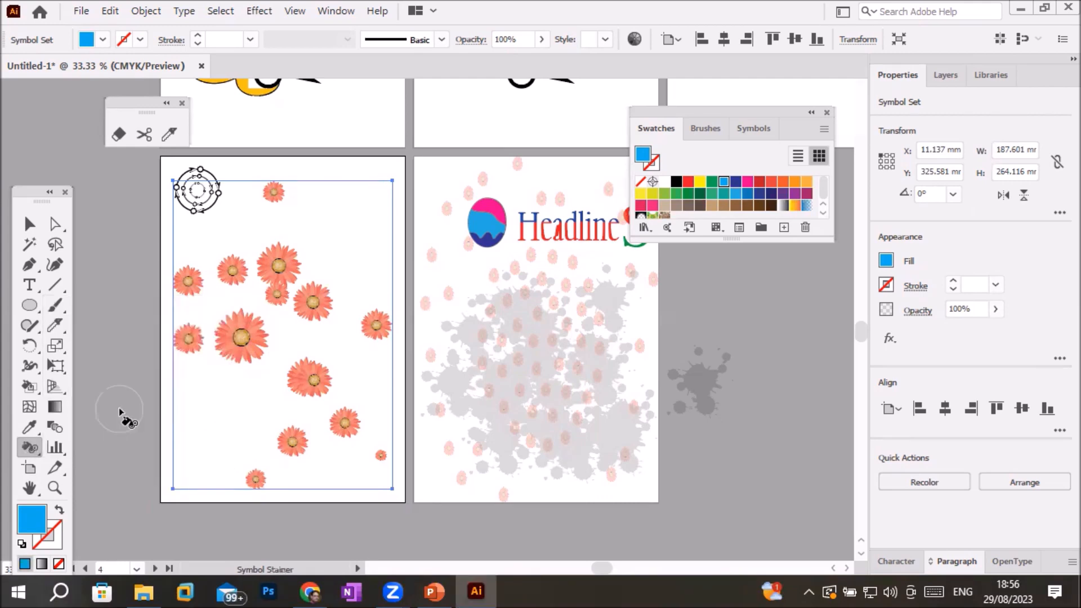
left_click(241, 339)
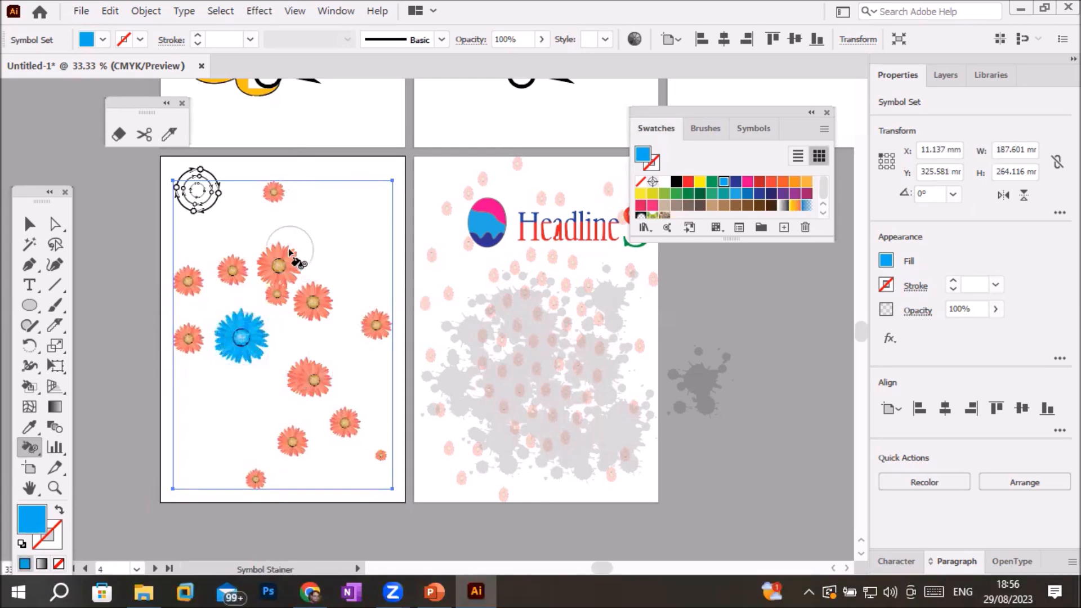
Tint the upper-centre, right-of-centre, lower-centre and rightmost flowers partly with the same light blue
scroll(289, 251, "up", 2)
left_click(262, 283)
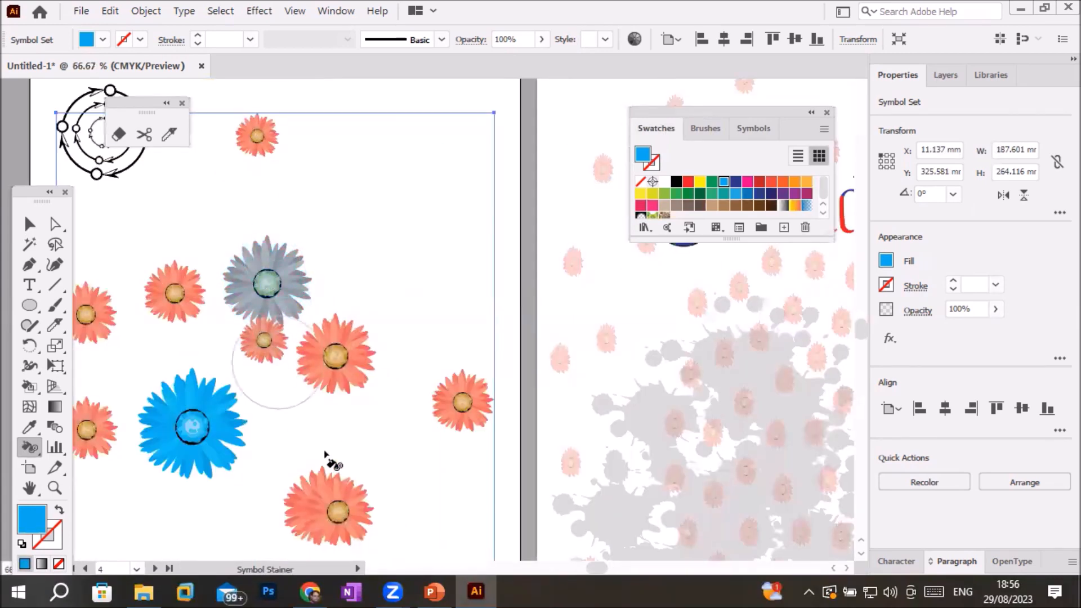
left_click(334, 363)
left_click(325, 498)
left_click(449, 404)
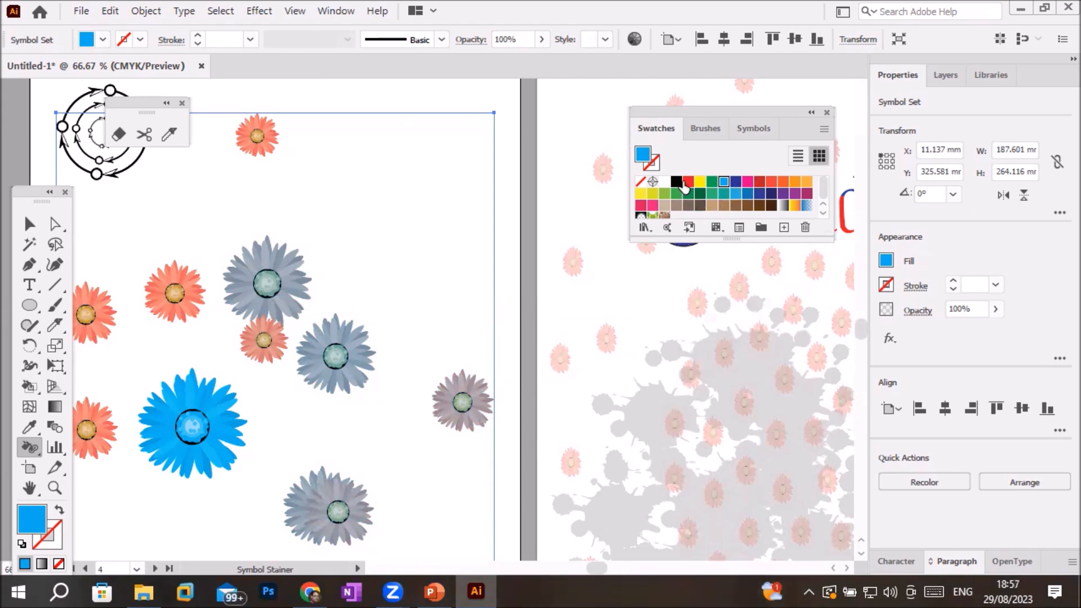
Stain the rightmost flower yellow, and the upper-centre and right-of-centre flowers orange
left_click(700, 181)
left_click_drag(448, 413, 461, 402)
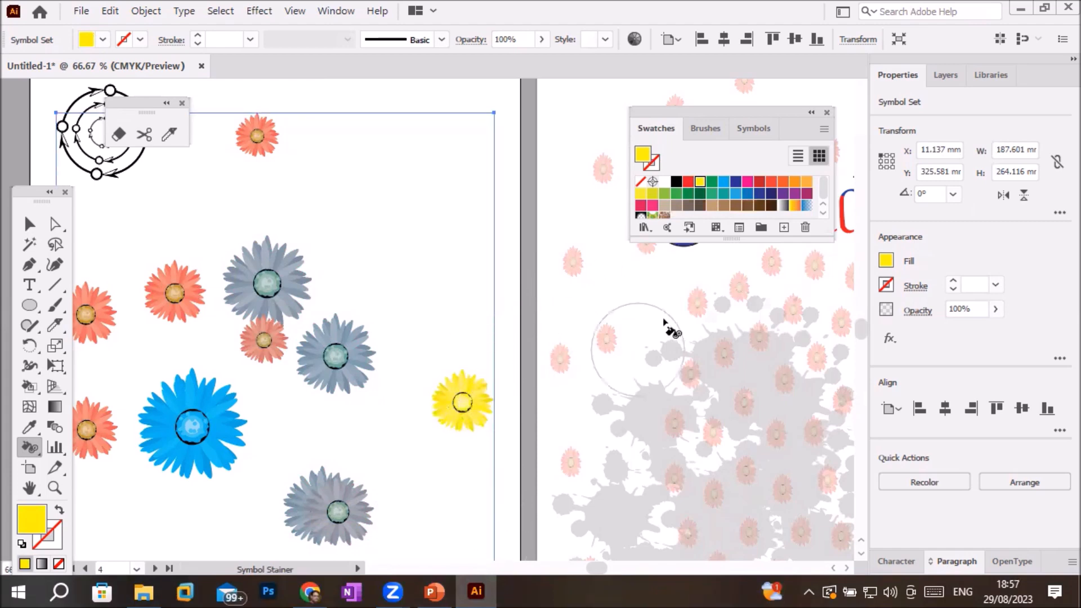
left_click(795, 183)
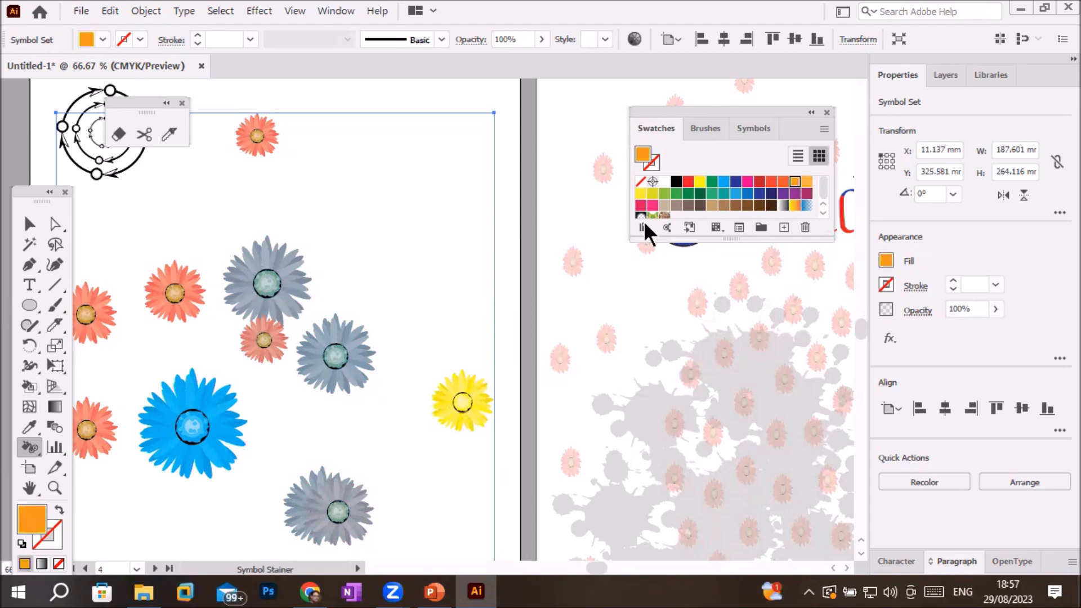
mouse_move(272, 289)
left_mouse_down()
mouse_move(254, 280)
mouse_move(261, 273)
mouse_move(306, 360)
left_mouse_up()
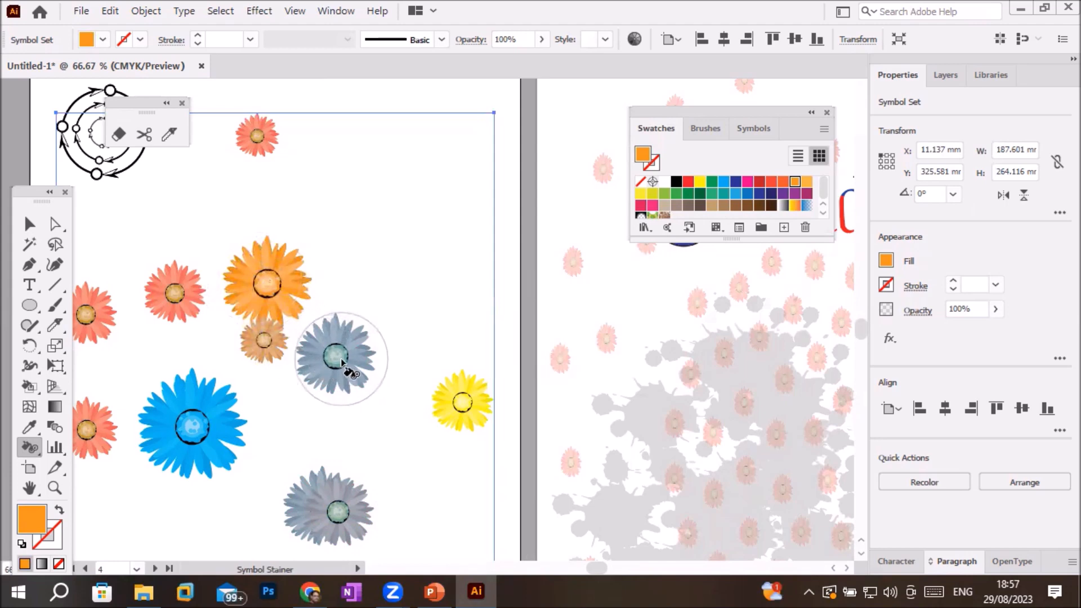
left_click_drag(341, 361, 341, 362)
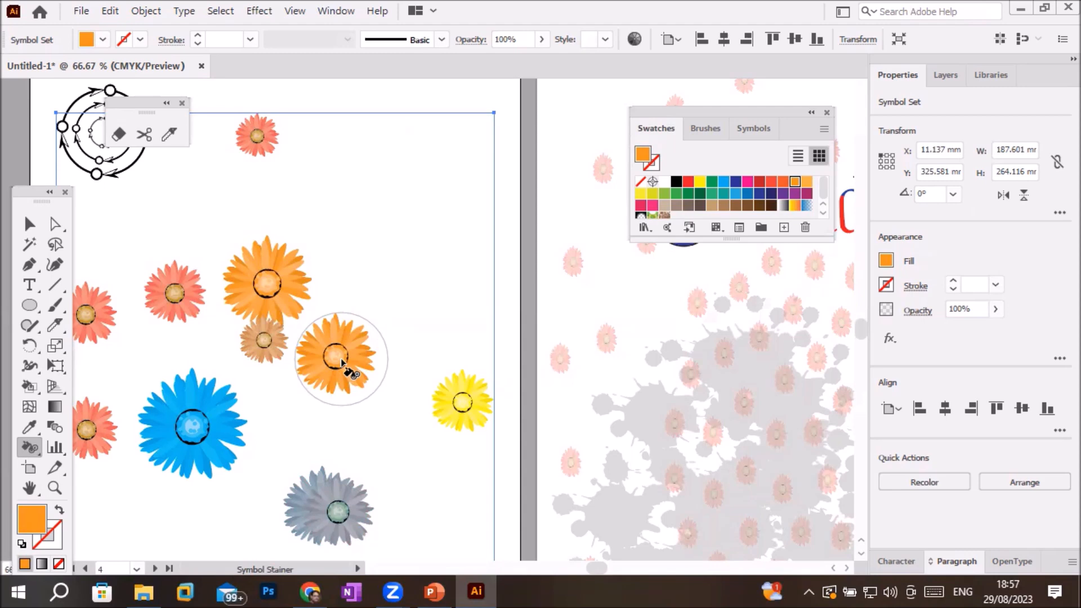
Stain the upper-centre flower dark blue and the lower-right flower red with the Symbol Stainer tool
scroll(273, 439, "down", 3)
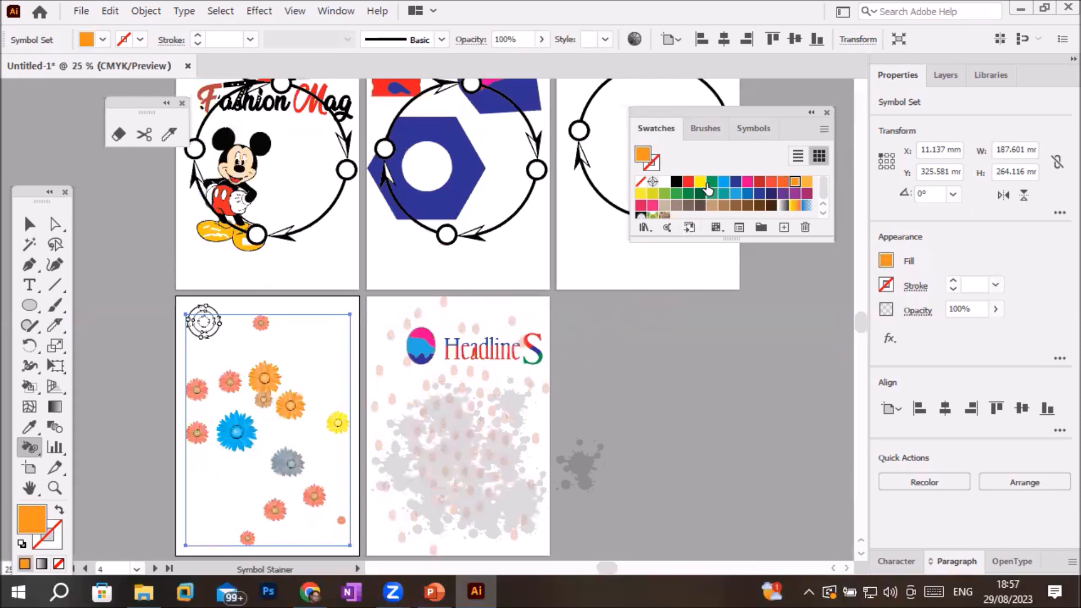
left_click(735, 186)
left_click_drag(260, 386, 264, 378)
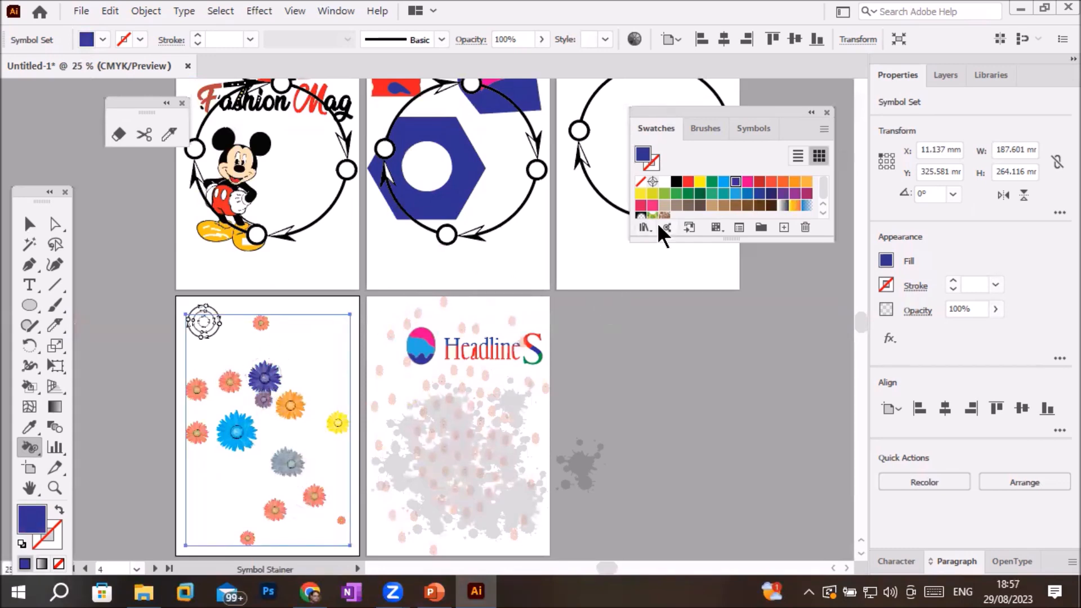
left_click(688, 181)
left_click_drag(313, 498, 310, 507)
scroll(314, 466, "up", 1)
scroll(313, 465, "down", 1)
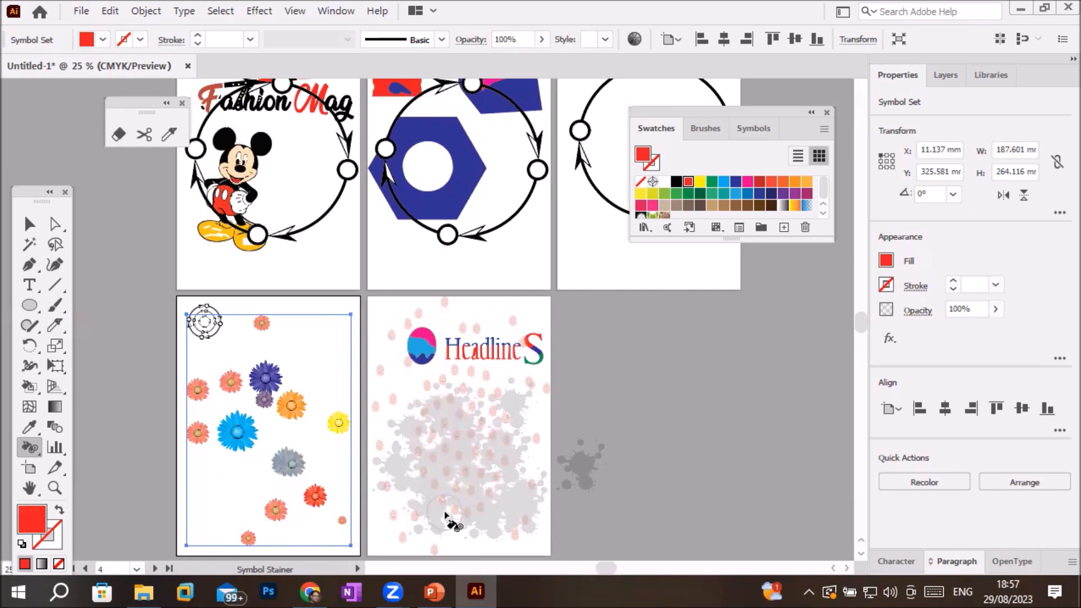
Lower the opacity of the whole flower symbol set to 34%
left_click(539, 38)
left_click_drag(487, 61, 485, 59)
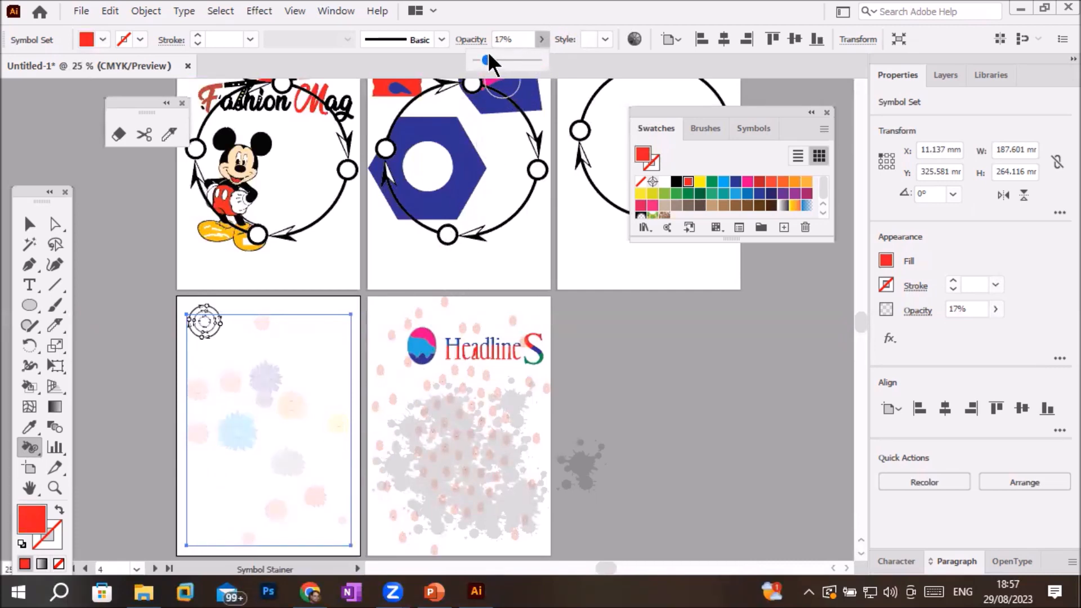
left_click_drag(488, 59, 498, 61)
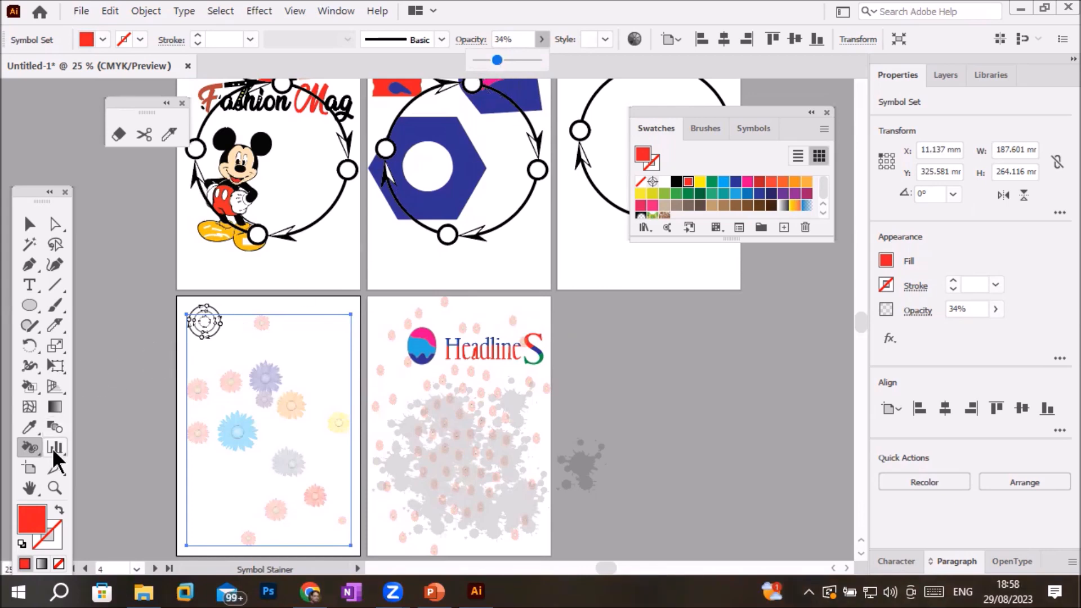
Select the faded flower symbol set and delete it from the artboard
left_click(29, 442)
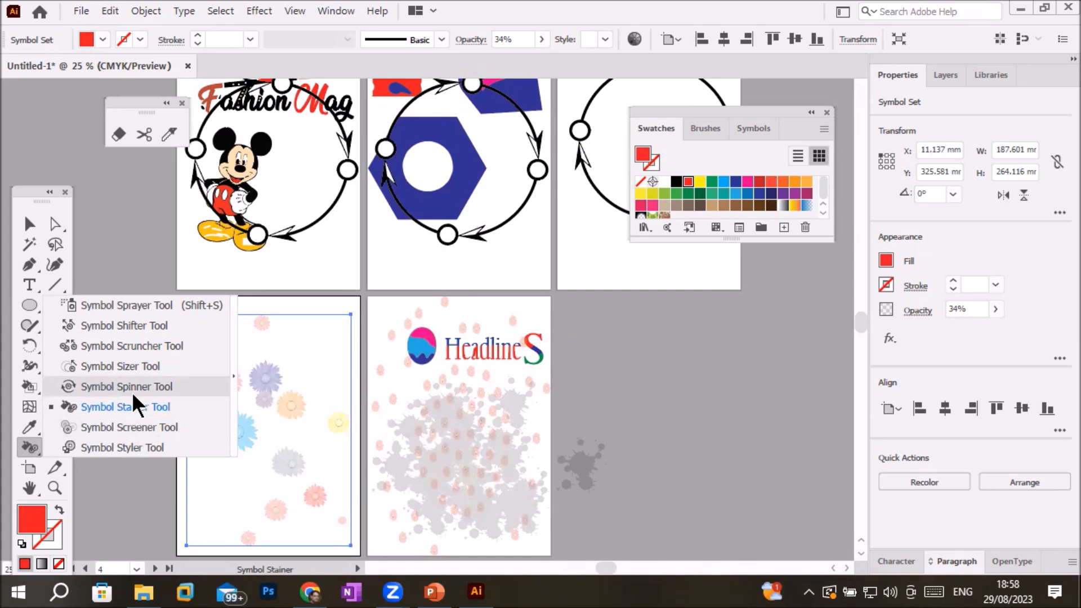
left_click(32, 223)
left_click(312, 410)
left_click(296, 411)
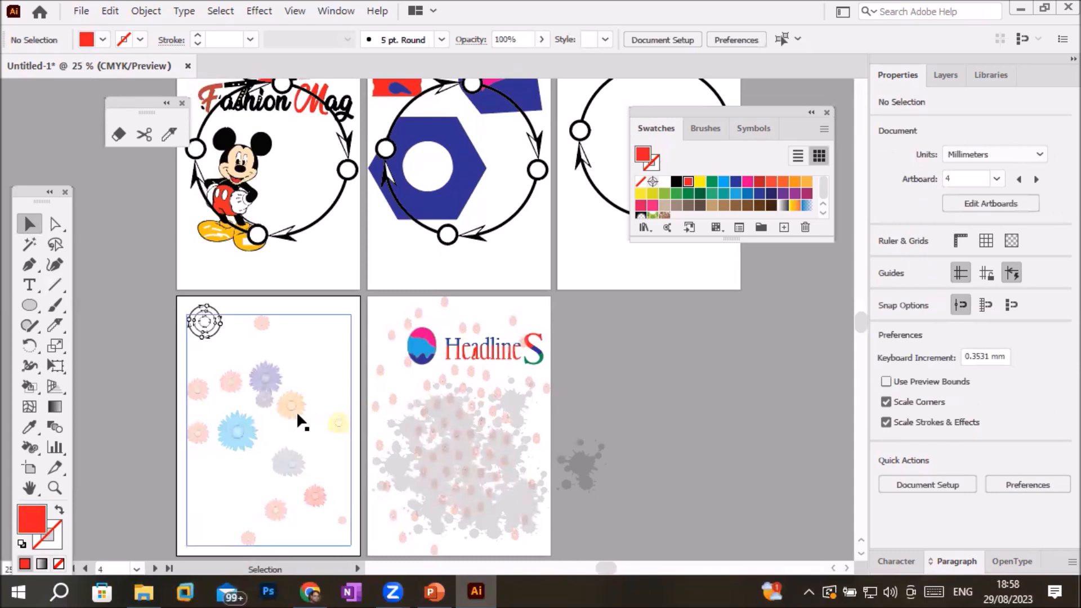
key("Delete")
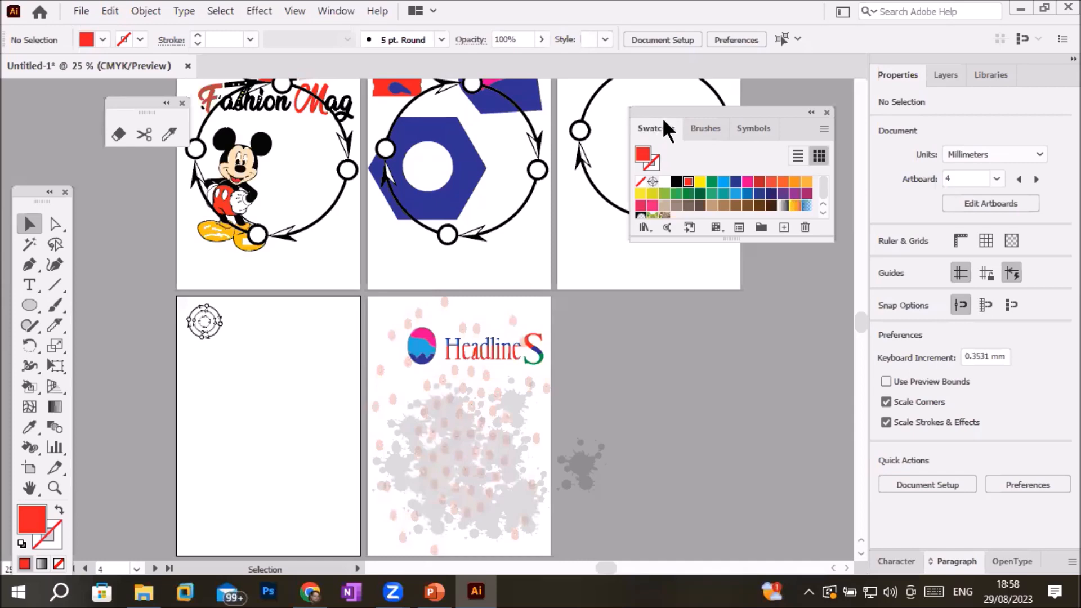
Place one red bow symbol on the emptied artboard with the Symbol Sprayer tool
left_click(738, 123)
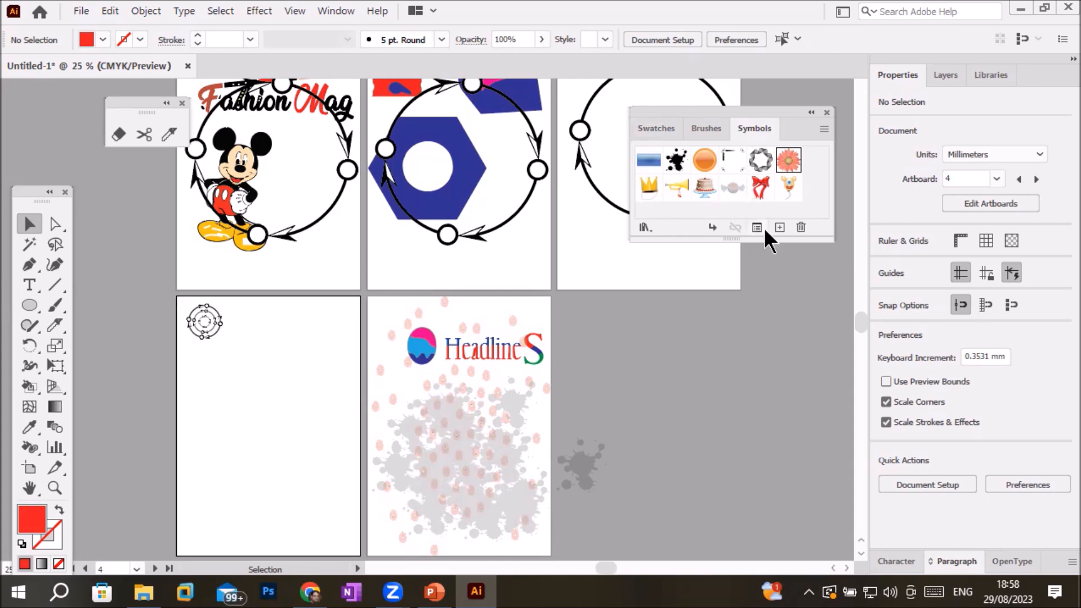
left_click(760, 187)
left_click(21, 445)
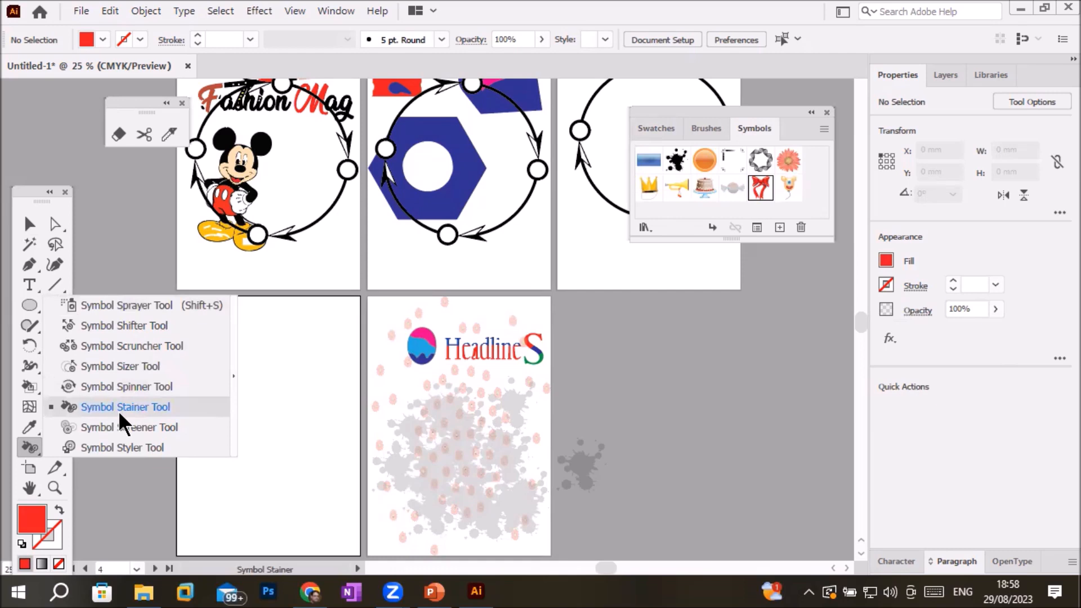
left_click(142, 304)
left_click(281, 358)
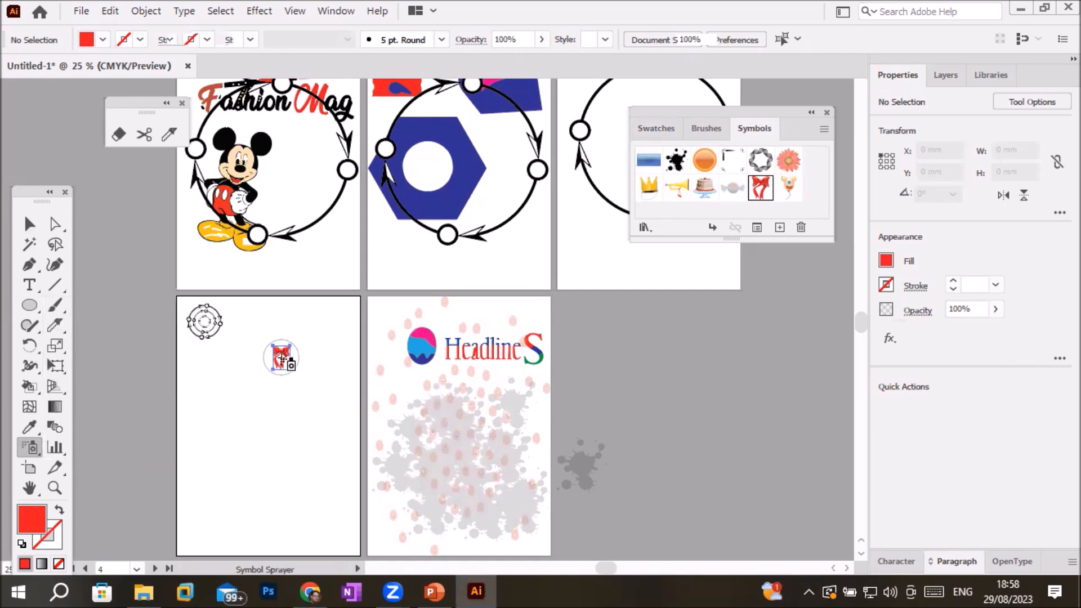
Spray three more red bows to the right of, below and above the first one, forming a diamond arrangement
key("ctrl+plus")
key("ctrl+plus")
key("ctrl+plus")
key("ctrl+plus")
key("ctrl+plus")
left_click(493, 369)
left_click(376, 444)
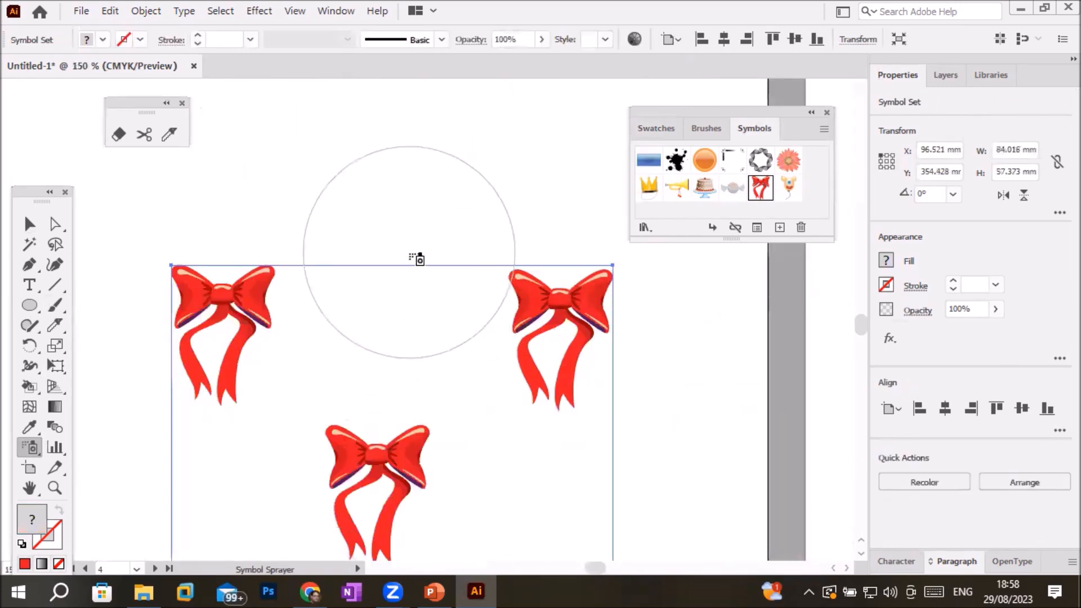
left_click(393, 442)
key("ctrl+minus")
key("ctrl+minus")
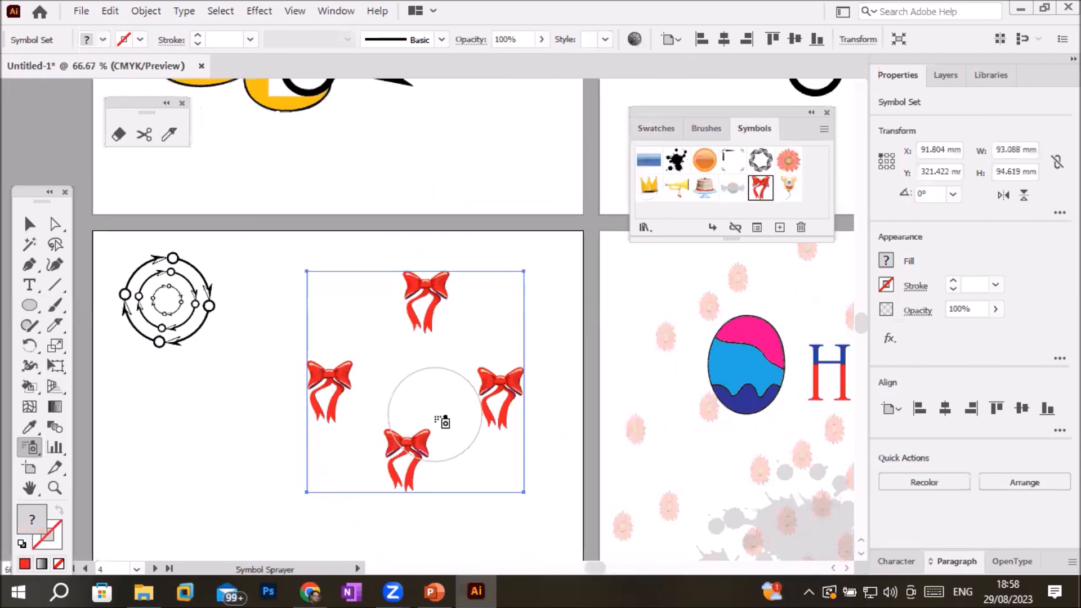
Rotate the four bows with the Symbol Spinner tool, tilting the bottom one clockwise and the other three counterclockwise
left_click(31, 442)
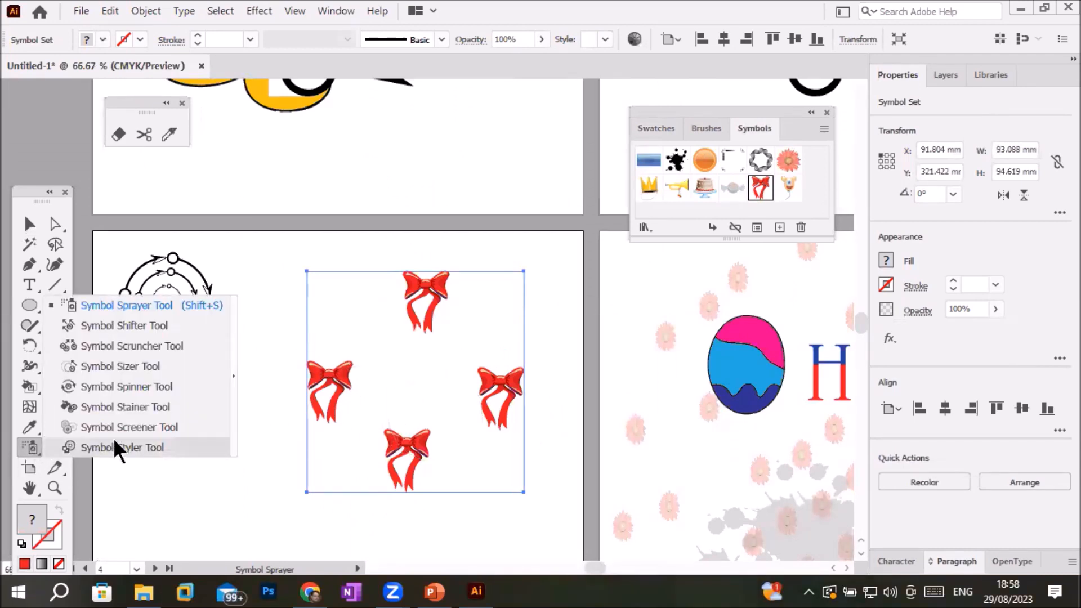
left_click(153, 387)
left_click_drag(422, 309, 394, 322)
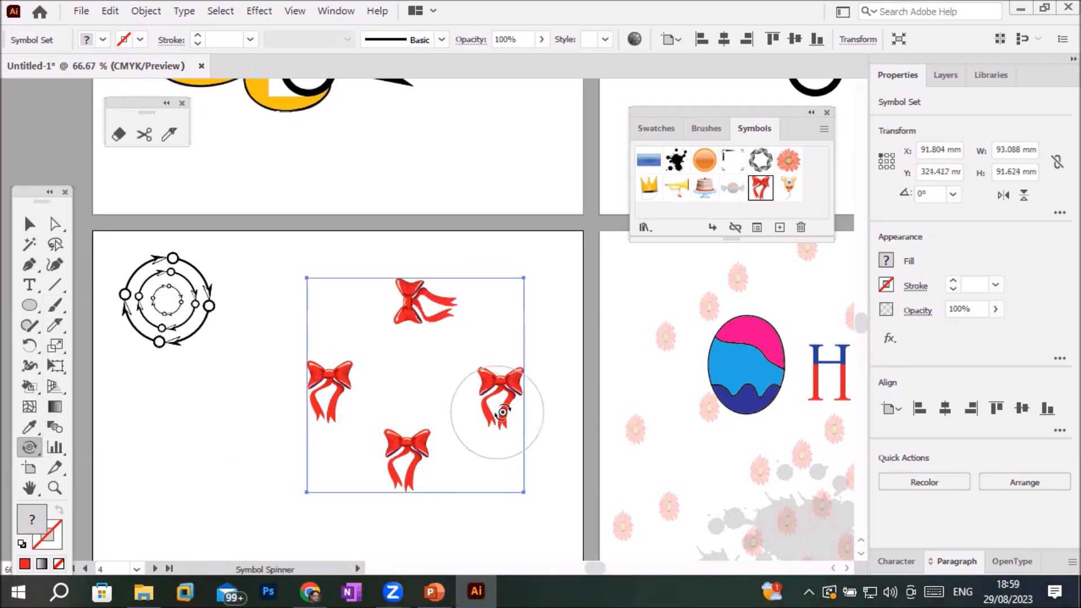
left_click_drag(491, 389, 496, 394)
mouse_move(415, 453)
left_mouse_down()
mouse_move(410, 441)
mouse_move(430, 436)
left_mouse_up()
mouse_move(318, 390)
left_mouse_down()
mouse_move(290, 381)
mouse_move(289, 434)
left_mouse_up()
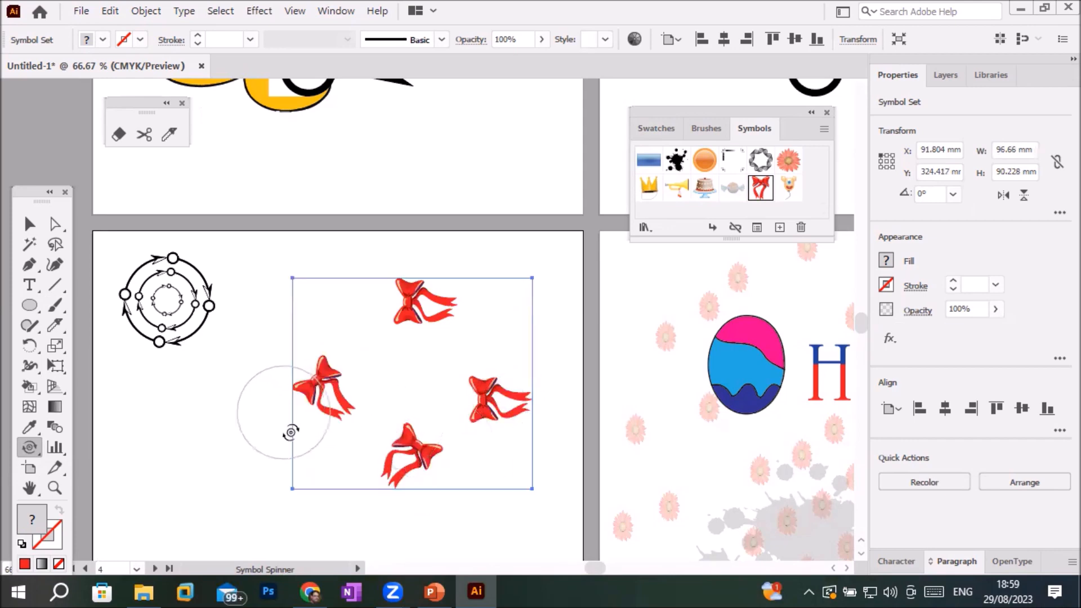
left_click_drag(311, 380, 302, 381)
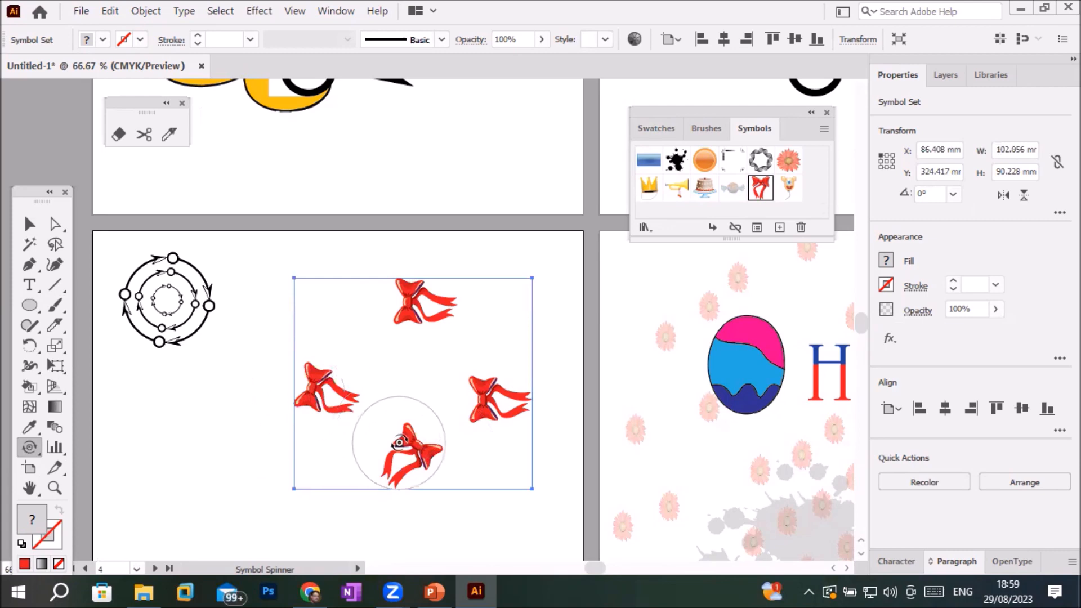
Spin the four bows again so the right one stands upright and the others tilt only slightly counterclockwise
mouse_move(424, 286)
left_mouse_down()
mouse_move(460, 275)
mouse_move(460, 306)
mouse_move(431, 277)
mouse_move(465, 310)
left_mouse_up()
mouse_move(396, 294)
left_mouse_down()
mouse_move(413, 279)
mouse_move(447, 293)
mouse_move(433, 312)
mouse_move(469, 280)
mouse_move(427, 278)
mouse_move(403, 296)
mouse_move(394, 328)
mouse_move(432, 331)
mouse_move(432, 298)
mouse_move(385, 331)
mouse_move(407, 336)
mouse_move(429, 305)
mouse_move(406, 294)
mouse_move(430, 336)
mouse_move(430, 300)
mouse_move(394, 317)
mouse_move(431, 318)
mouse_move(426, 292)
mouse_move(420, 305)
mouse_move(473, 289)
mouse_move(443, 287)
mouse_move(452, 300)
mouse_move(446, 276)
mouse_move(420, 277)
mouse_move(433, 305)
left_mouse_up()
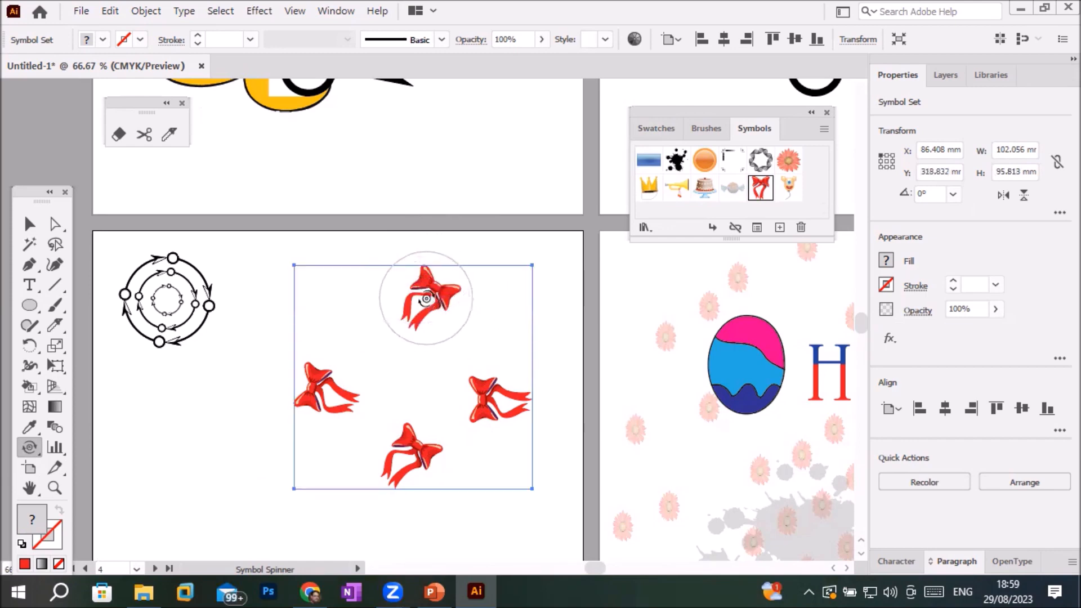
mouse_move(400, 447)
left_mouse_down()
mouse_move(379, 427)
mouse_move(411, 448)
left_mouse_up()
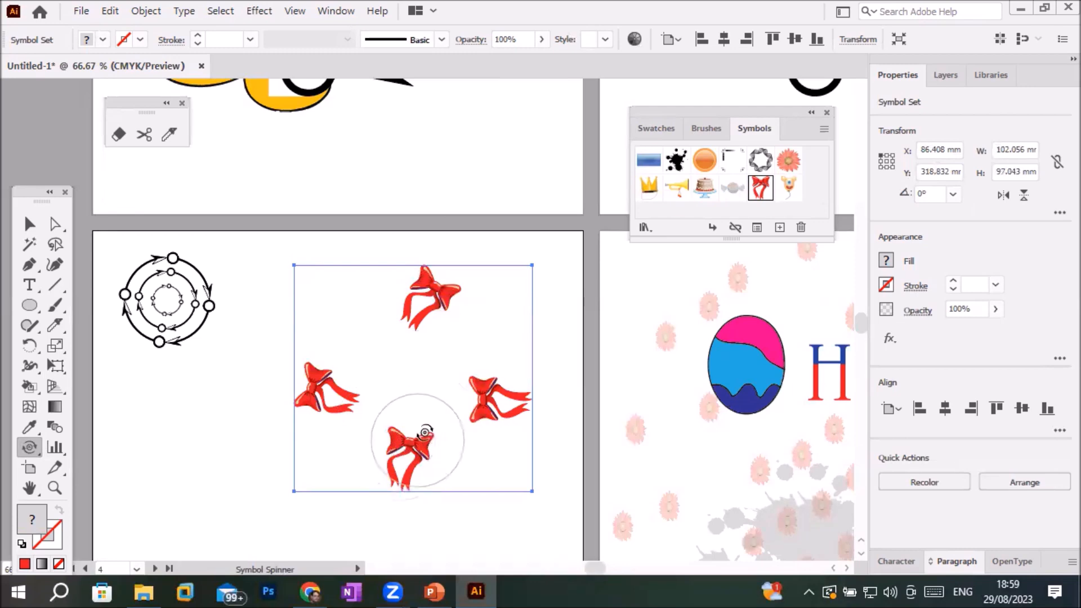
mouse_move(495, 398)
left_mouse_down()
mouse_move(530, 350)
mouse_move(483, 386)
mouse_move(496, 376)
left_mouse_up()
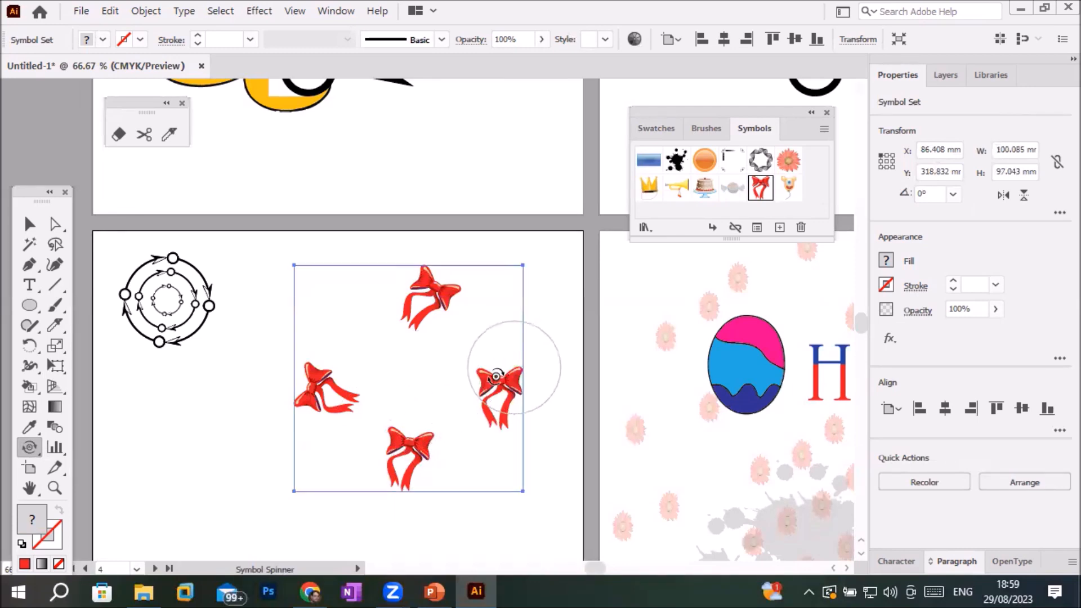
mouse_move(340, 386)
left_mouse_down()
mouse_move(308, 389)
mouse_move(345, 356)
mouse_move(315, 374)
mouse_move(319, 365)
mouse_move(349, 355)
left_mouse_up()
left_click_drag(388, 454, 376, 458)
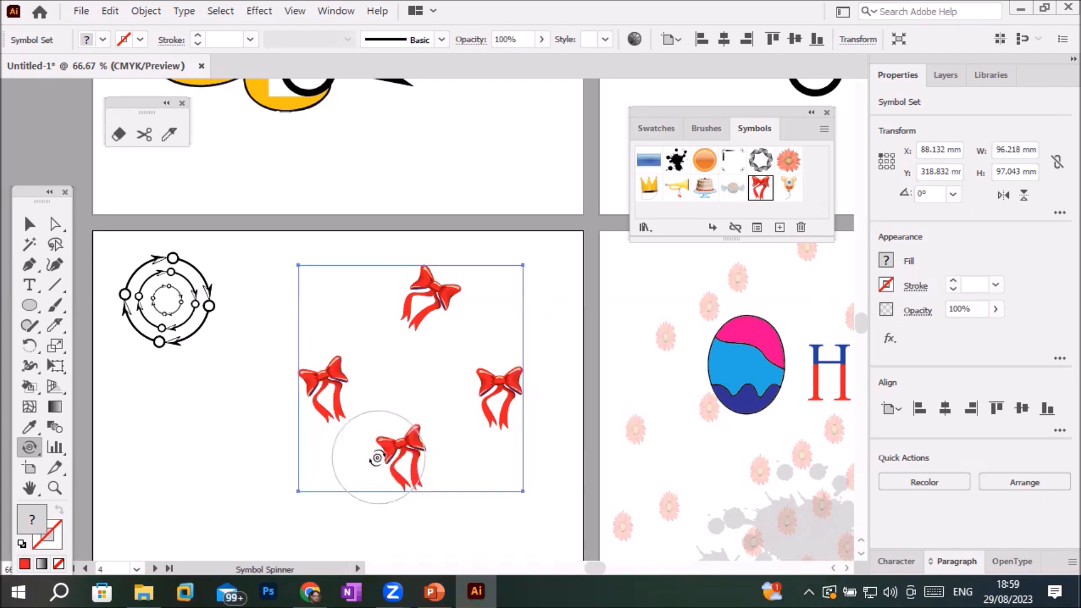
left_click_drag(414, 295, 429, 326)
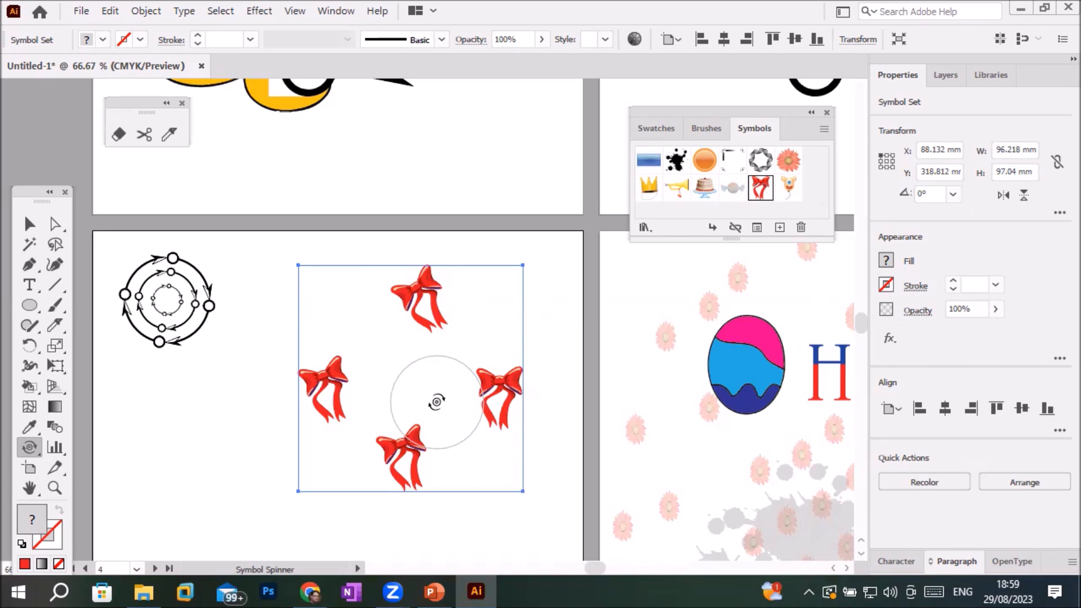
Spray additional red bows across the whole artboard into the same set with the Symbol Sprayer tool
left_click(21, 445)
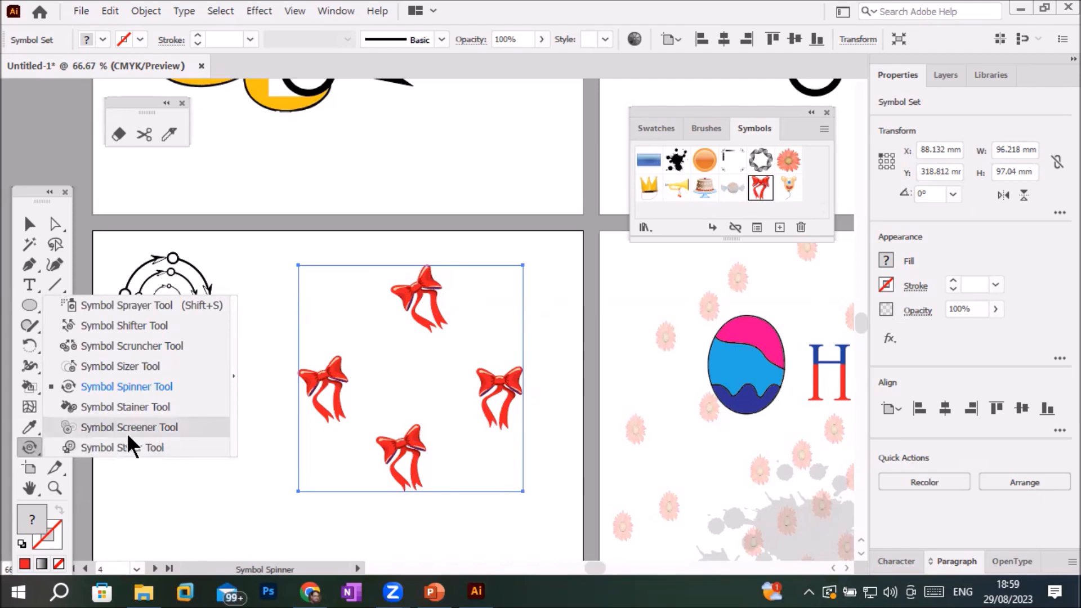
left_click(125, 305)
mouse_move(357, 352)
left_mouse_down()
mouse_move(244, 511)
mouse_move(546, 514)
mouse_move(458, 482)
left_mouse_up()
scroll(459, 433, "down", 1)
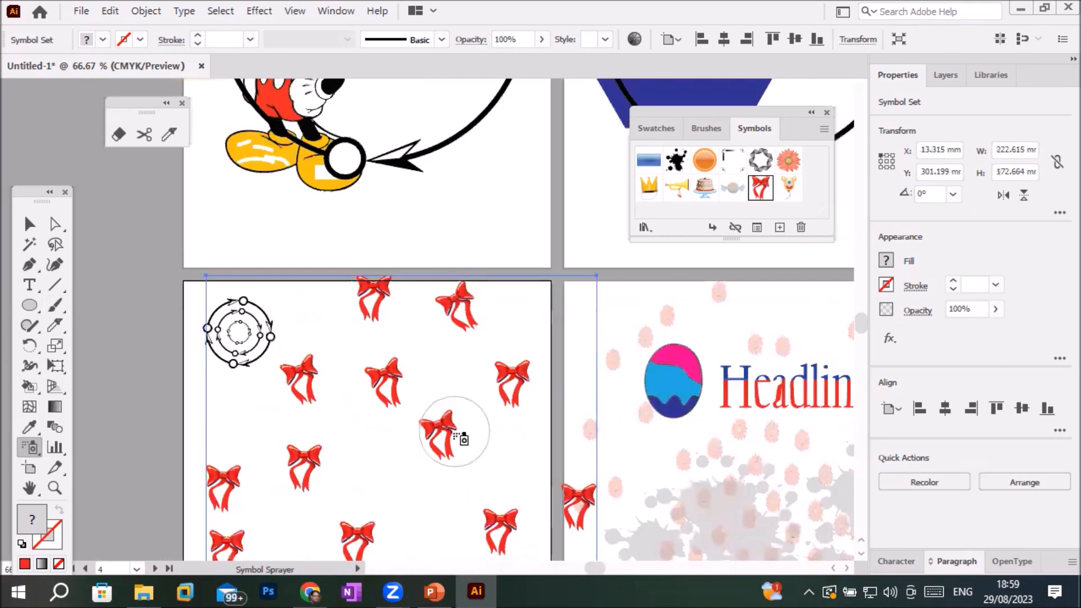
Spray more red bows over the lower part of the artboard and around its edges into the same symbol set
scroll(445, 461, "down", 1)
scroll(434, 473, "down", 1)
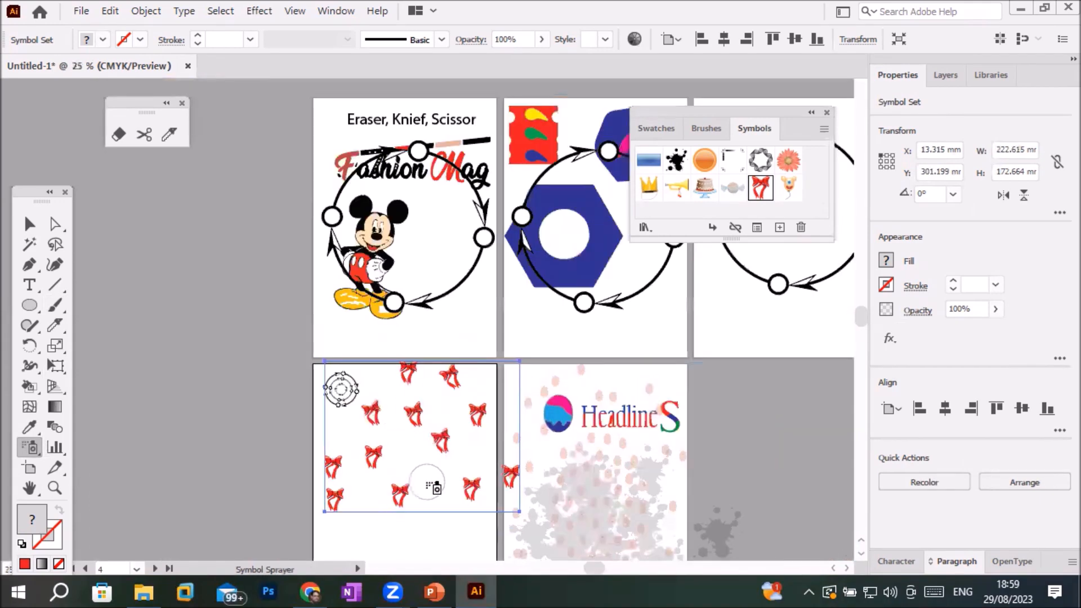
key("space")
mouse_move(423, 500)
left_mouse_down()
mouse_move(381, 352)
mouse_move(354, 444)
mouse_move(429, 437)
mouse_move(335, 389)
mouse_move(360, 431)
mouse_move(401, 356)
mouse_move(421, 376)
mouse_move(397, 369)
left_mouse_up()
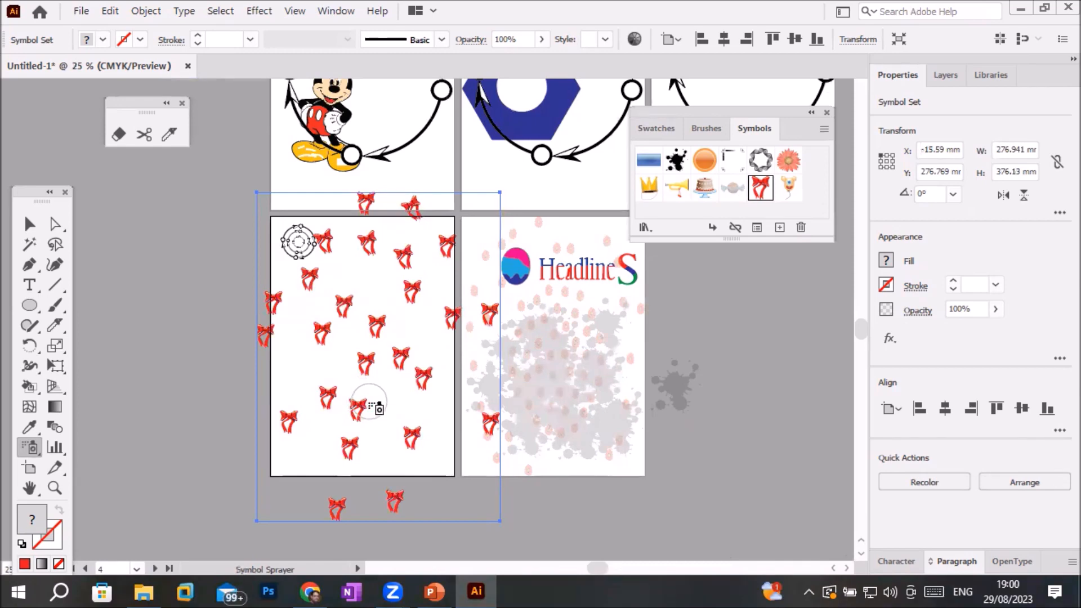
Fade the bows in the middle of the artboard with the Symbol Screener tool, using a much larger brush
scroll(368, 405, "up", 2)
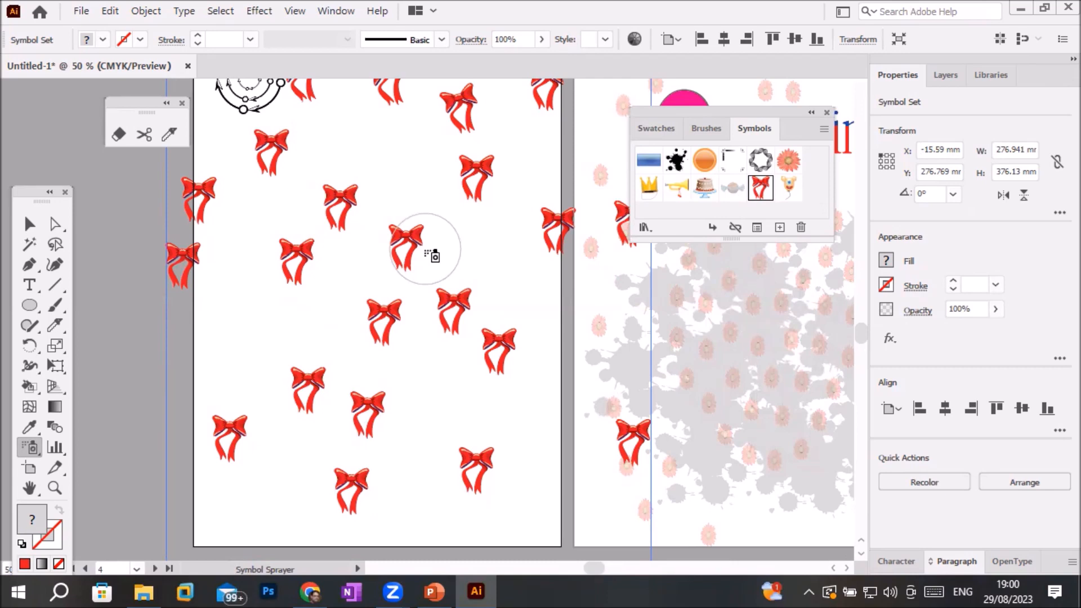
left_click(32, 447)
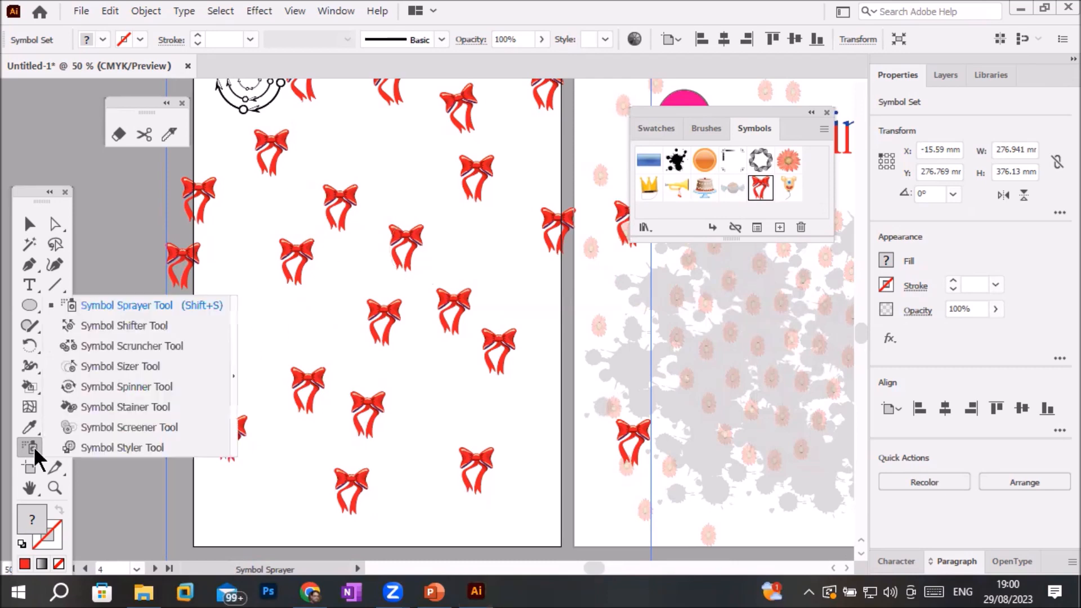
left_click(172, 427)
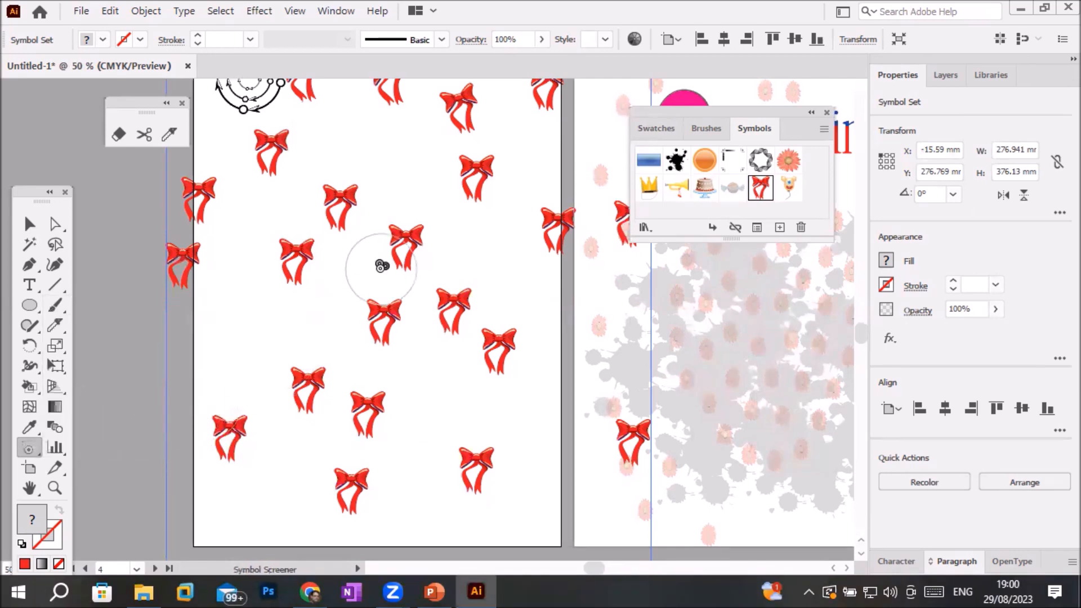
key("bracketright")
key("bracketright")
key("bracketright")
key("bracketright")
key("bracketright")
key("bracketright")
key("bracketright")
key("bracketright")
key("bracketright")
key("bracketright")
key("bracketright")
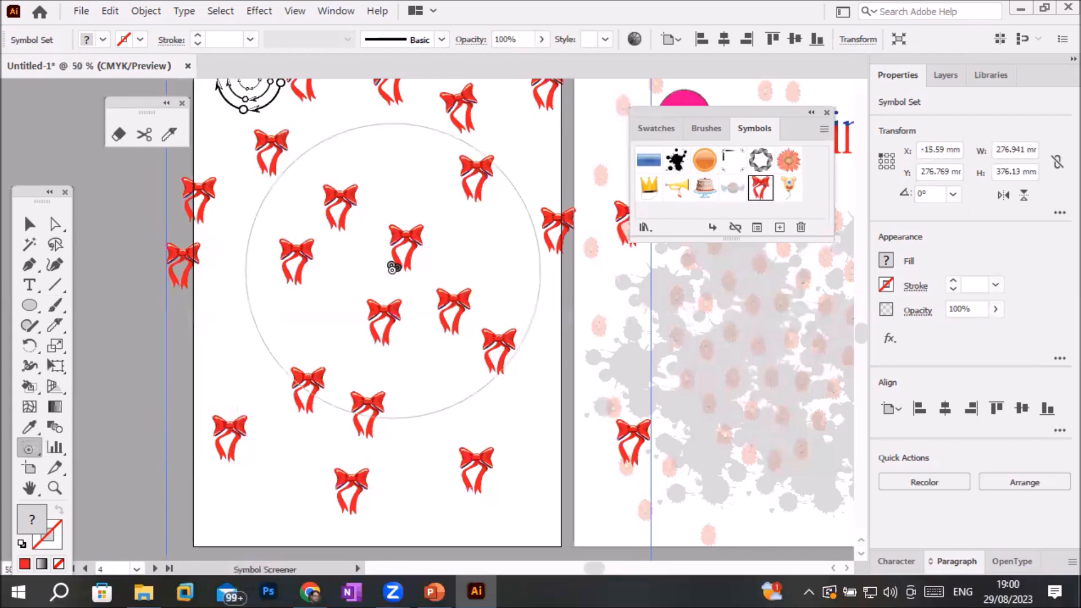
left_click_drag(393, 268, 393, 266)
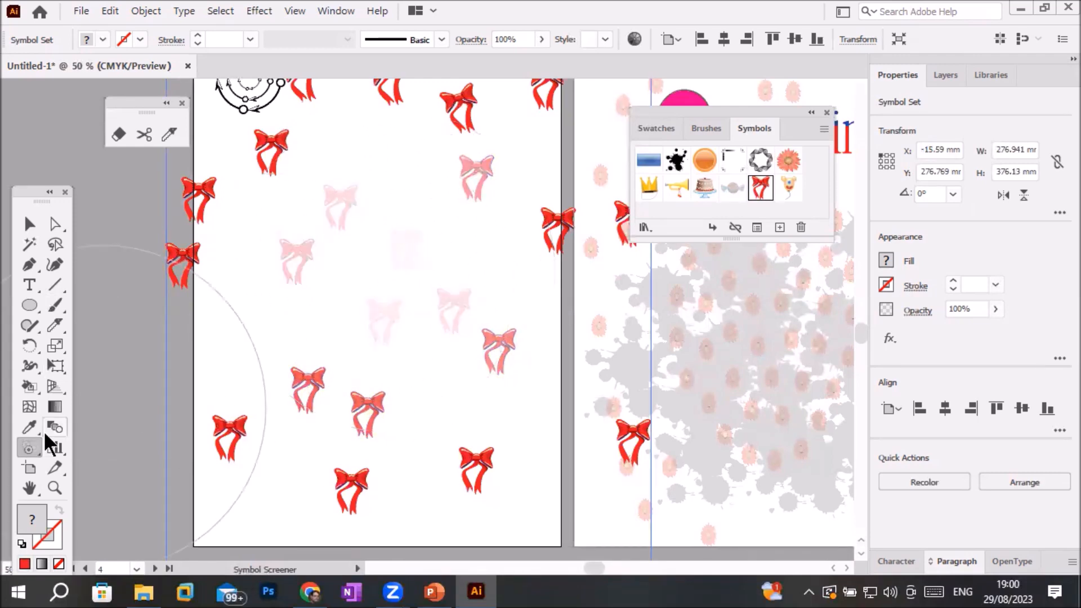
Vary the transparency of the remaining bows across the artboard with the Symbol Screener, fading those in the upper right most strongly
left_click_drag(360, 398, 350, 410)
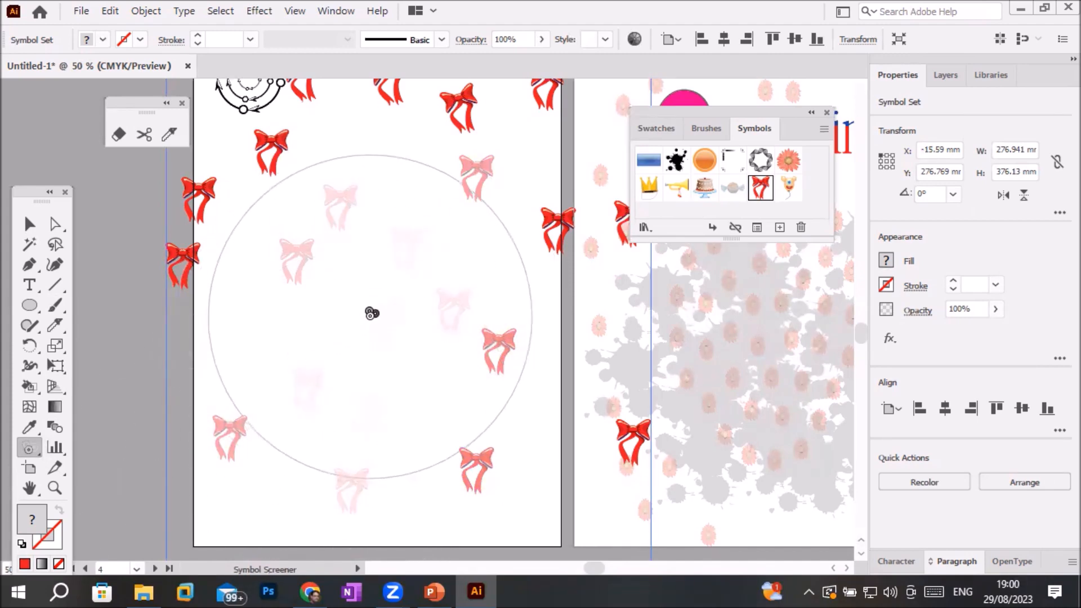
left_click_drag(378, 310, 379, 310)
left_click_drag(415, 524, 415, 524)
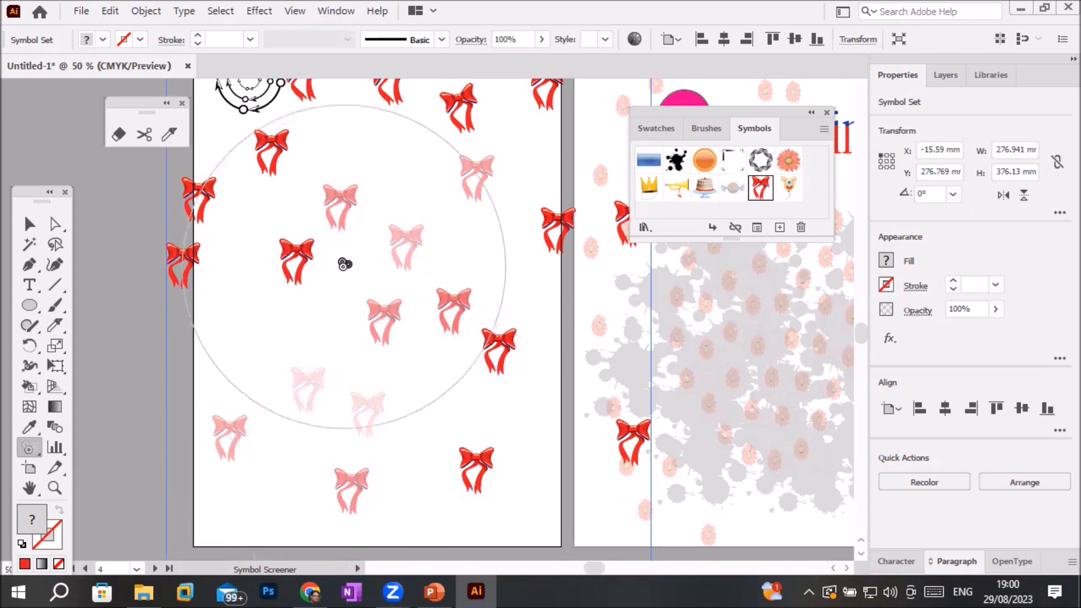
mouse_move(253, 248)
left_mouse_down()
mouse_move(344, 234)
mouse_move(446, 135)
left_mouse_up()
mouse_move(446, 133)
left_mouse_down()
mouse_move(464, 330)
mouse_move(492, 340)
mouse_move(494, 359)
mouse_move(475, 446)
mouse_move(541, 262)
mouse_move(546, 105)
left_mouse_up()
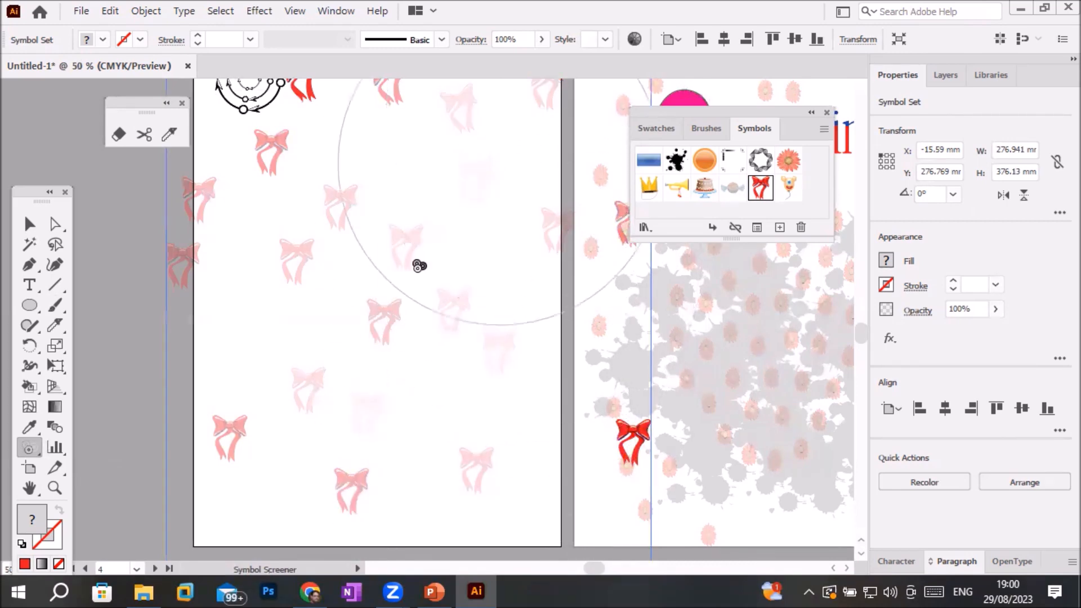
left_click(30, 224)
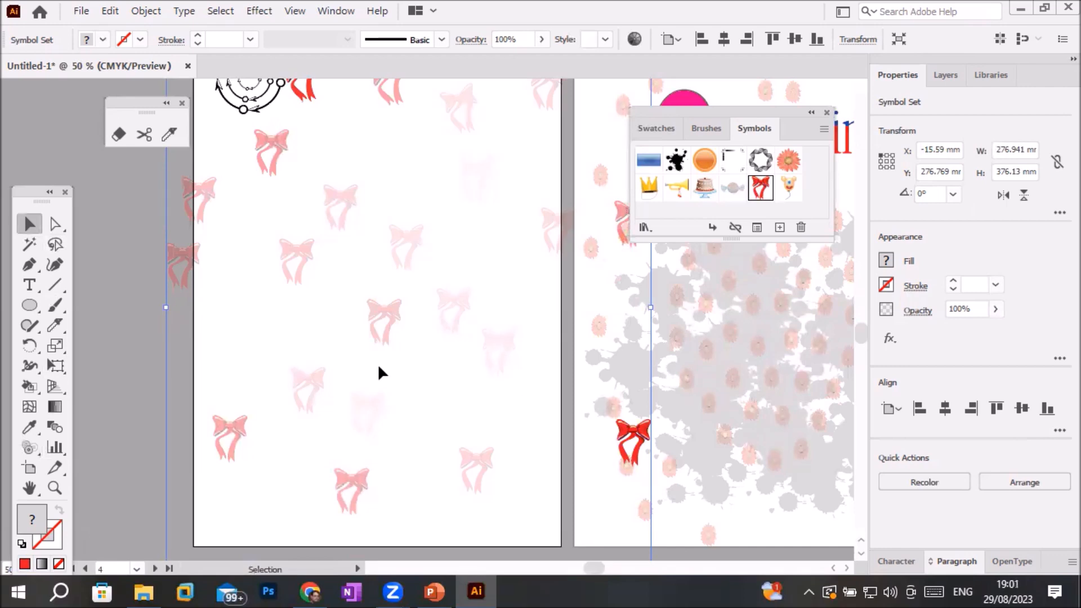
Display the Graphic Styles panel and place it directly below the tabs of the Symbols panel
left_click(25, 449)
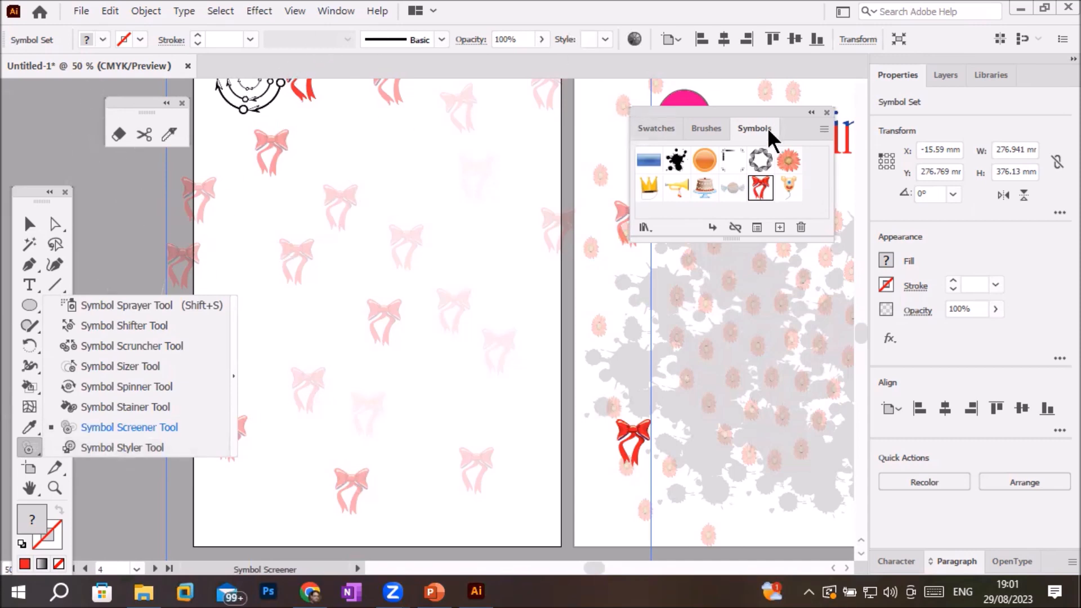
left_click(340, 12)
left_click(340, 11)
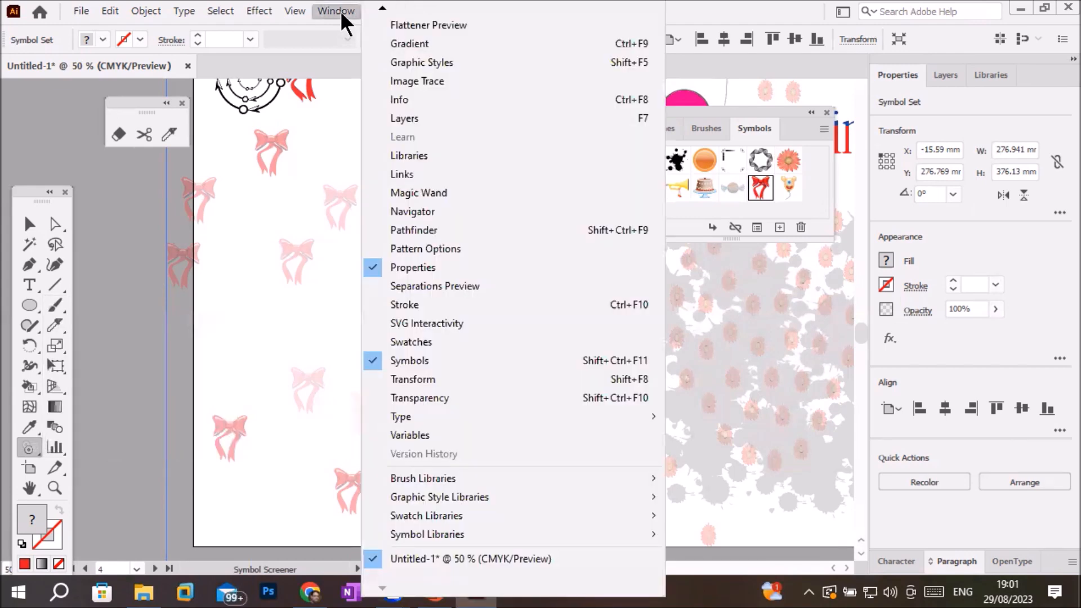
left_click(481, 63)
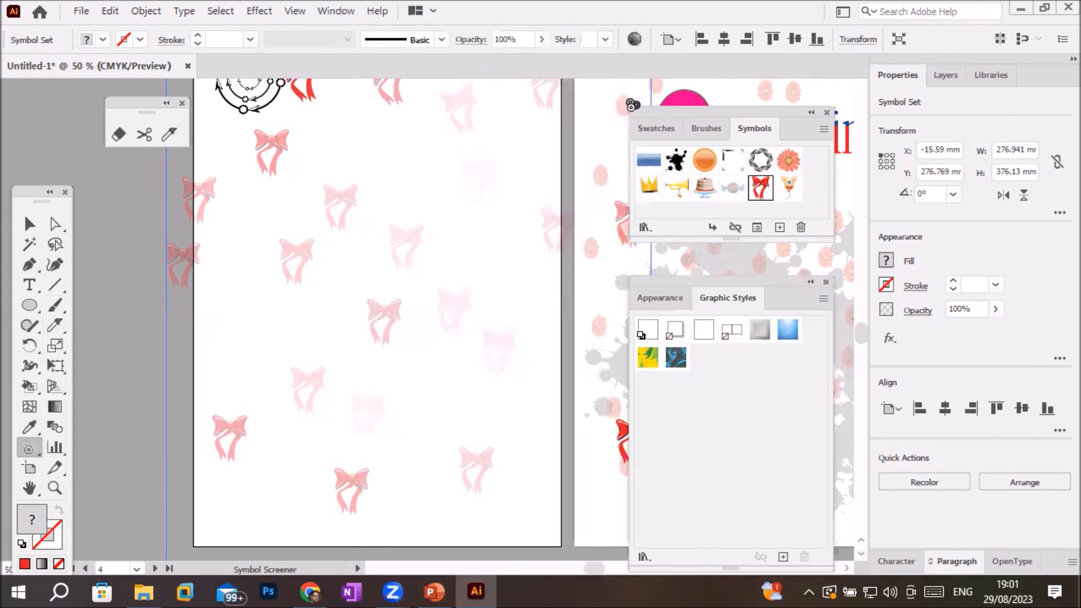
left_click_drag(784, 282, 779, 149)
Check the Buttons and Rollovers style library, and try to apply the first Type Effects style to the bows with the Symbol Styler tool
left_click(644, 419)
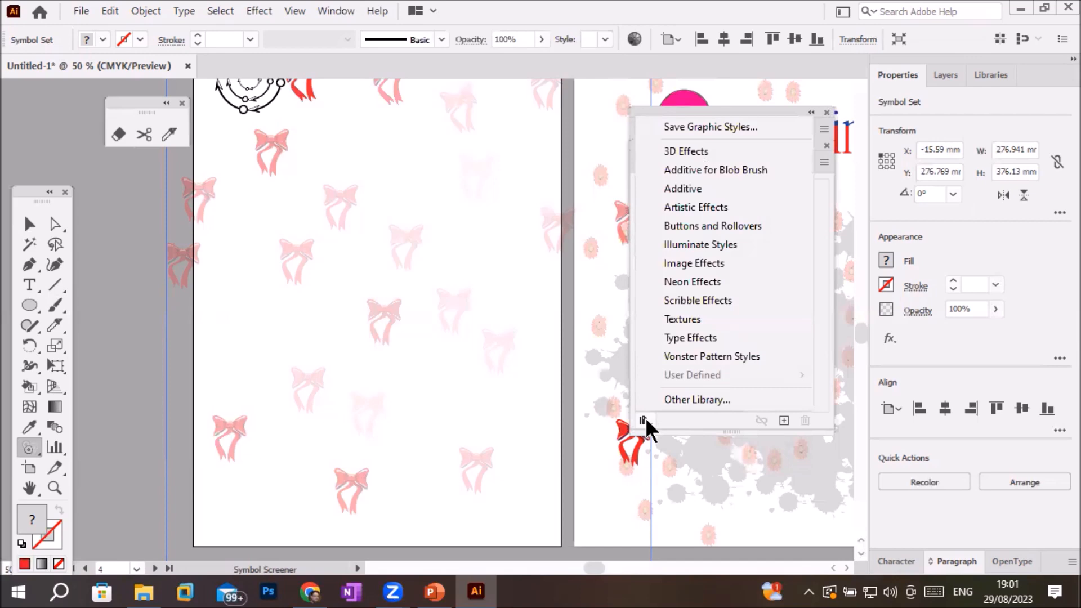
left_click(735, 232)
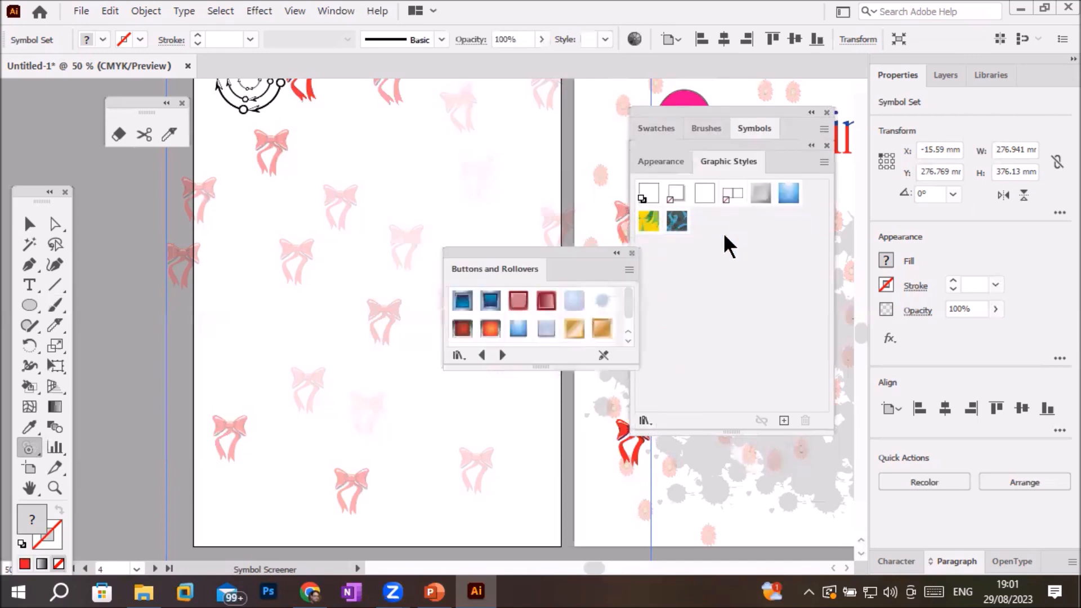
left_click(632, 252)
left_click(641, 422)
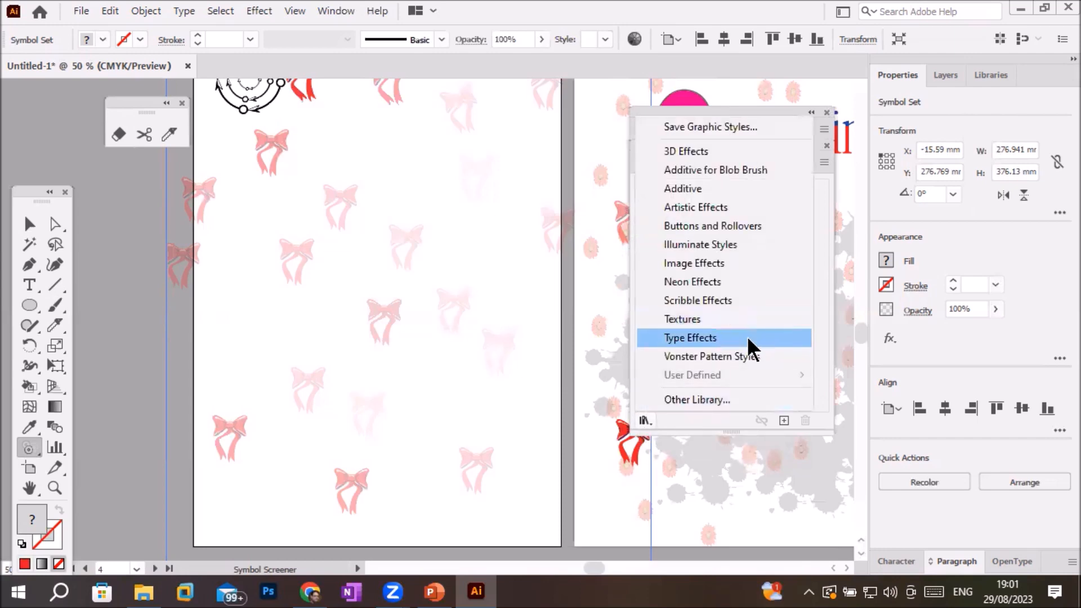
left_click(747, 336)
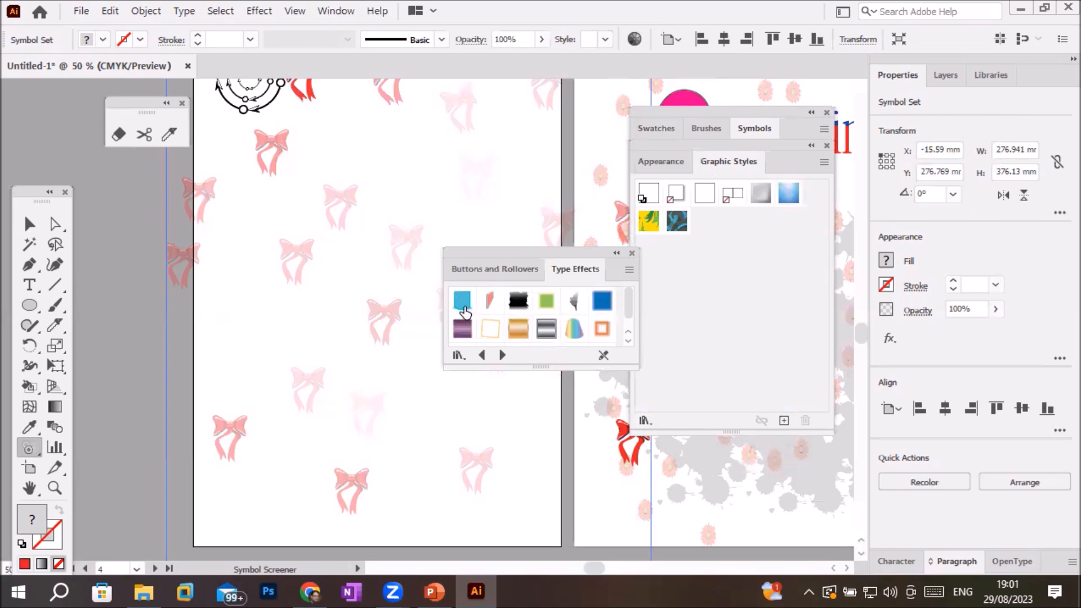
left_click(461, 308)
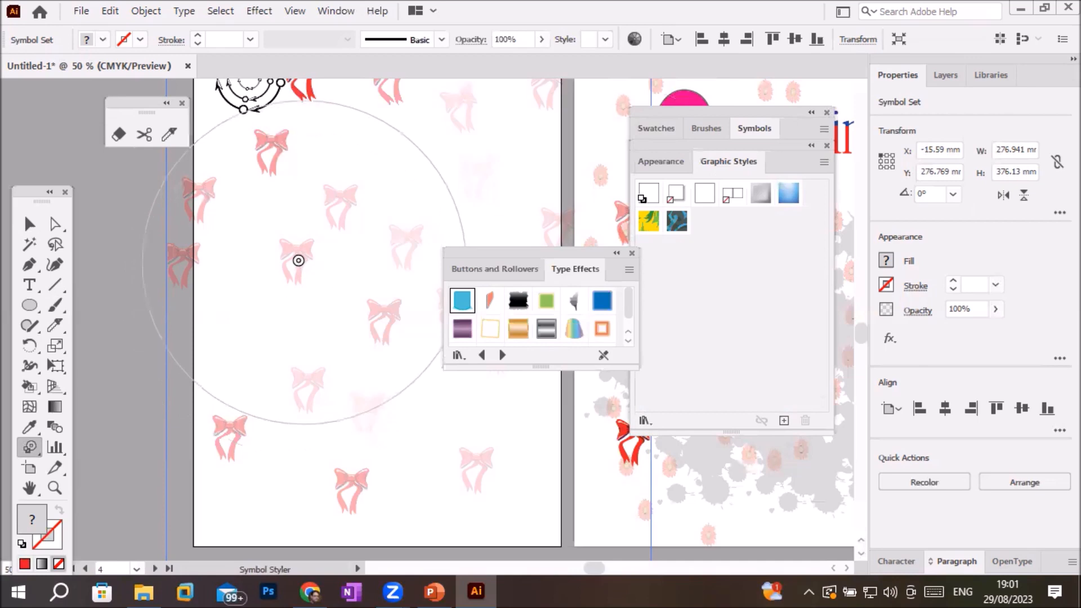
left_click(296, 260)
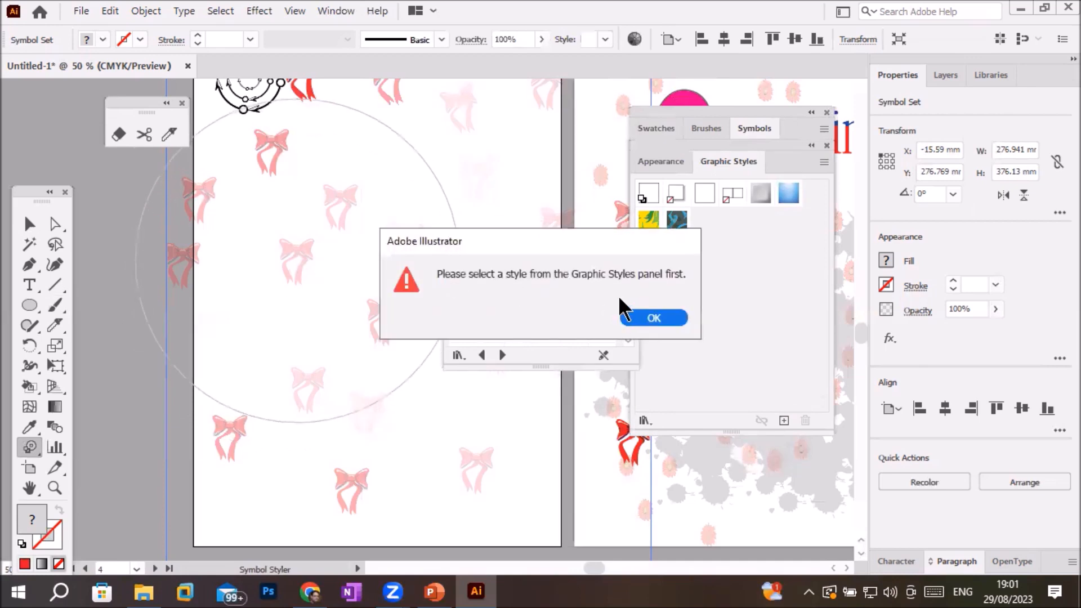
left_click(648, 311)
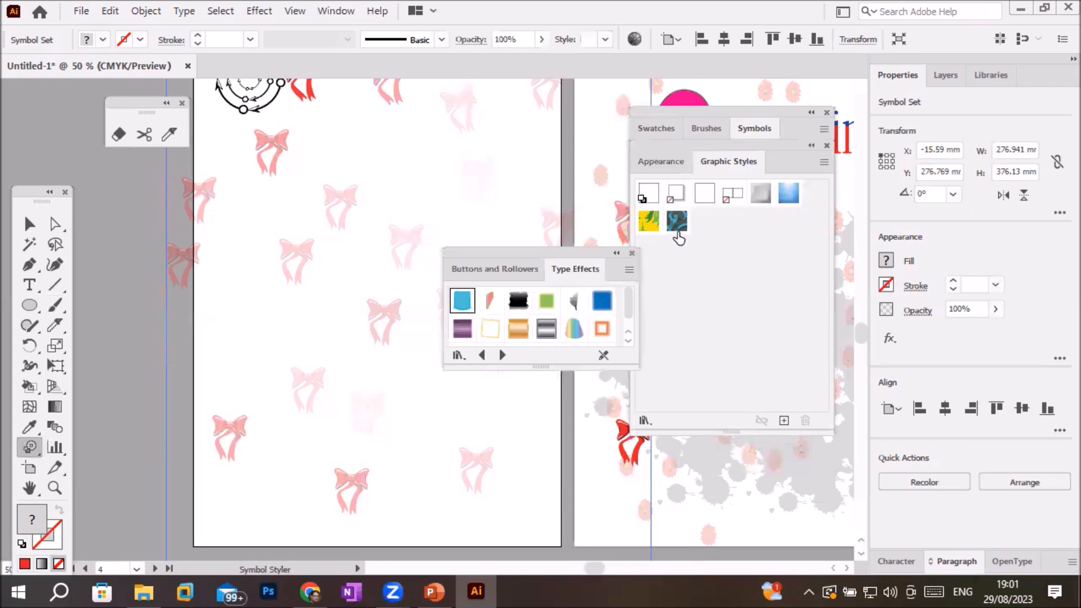
left_click(632, 253)
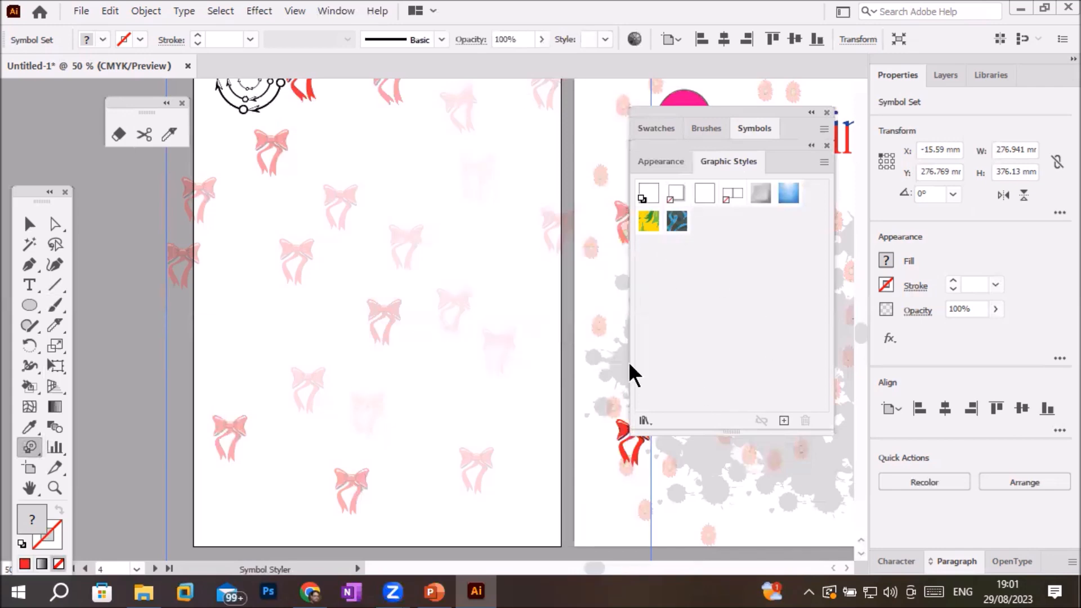
Apply the dark blue patterned graphic style to the faded bow in the artboard's upper middle with the Symbol Styler and a smaller brush
left_click(679, 225)
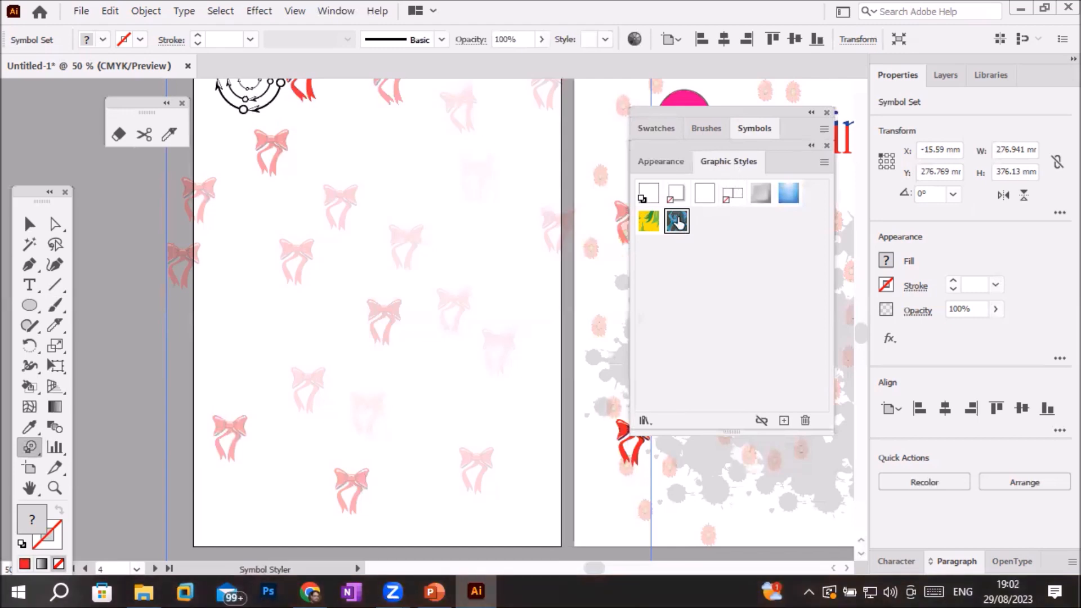
key("bracketleft")
key("bracketleft")
key("bracketleft")
key("bracketleft")
key("bracketleft")
key("bracketleft")
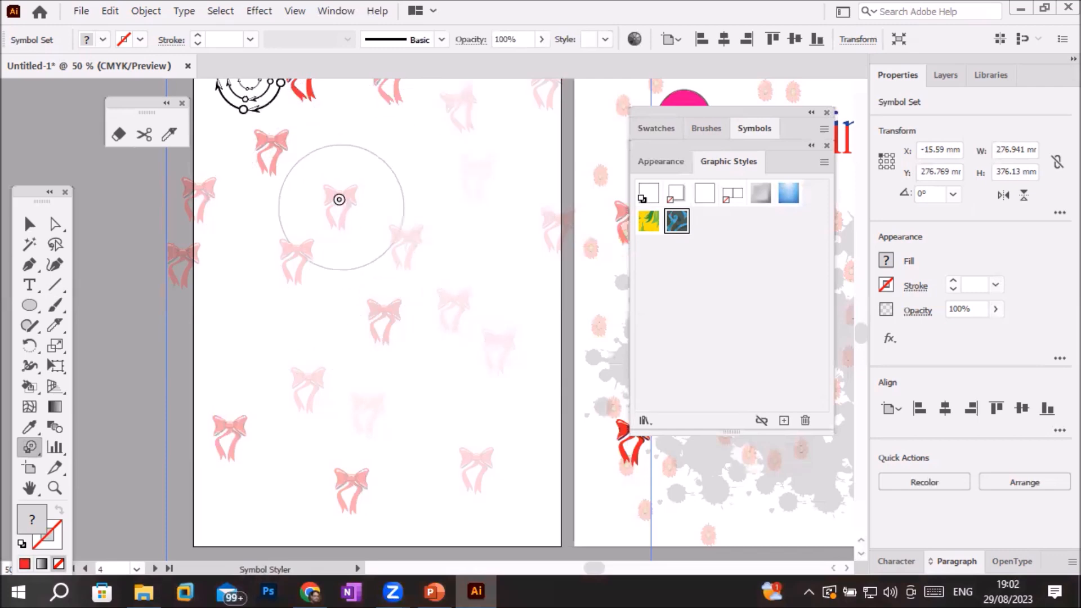
scroll(341, 201, "up", 4)
key("bracketleft")
key("bracketleft")
key("bracketleft")
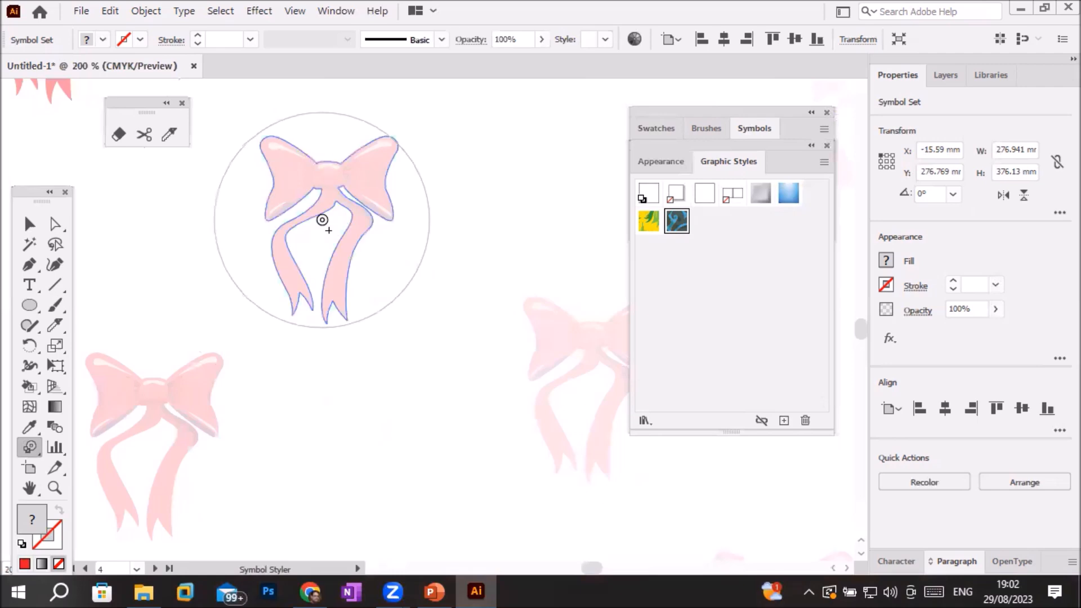
scroll(329, 238, "up", 4)
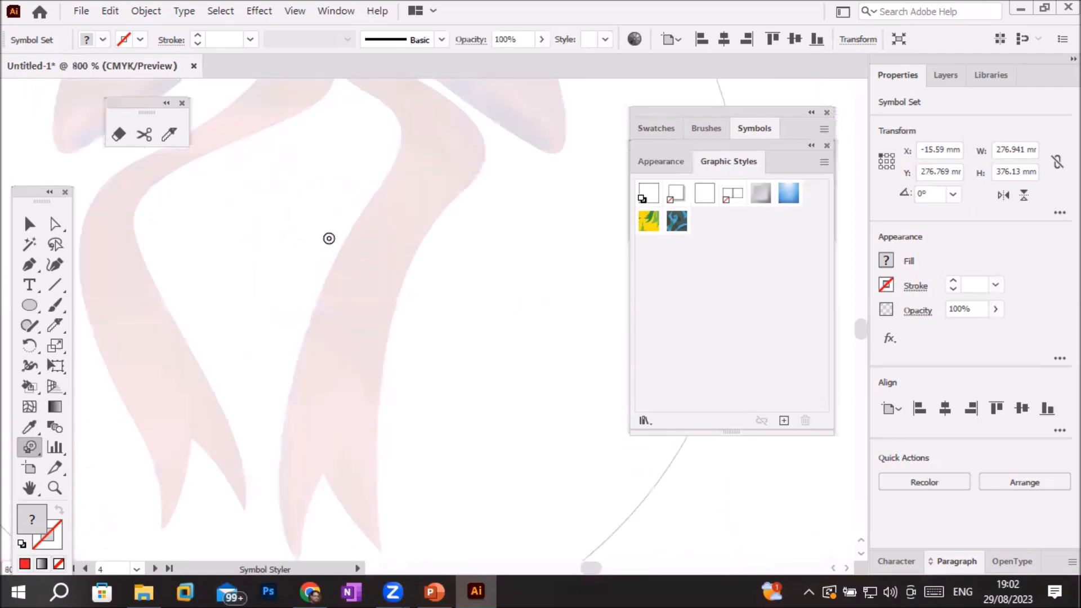
scroll(329, 238, "down", 3)
scroll(357, 277, "down", 6)
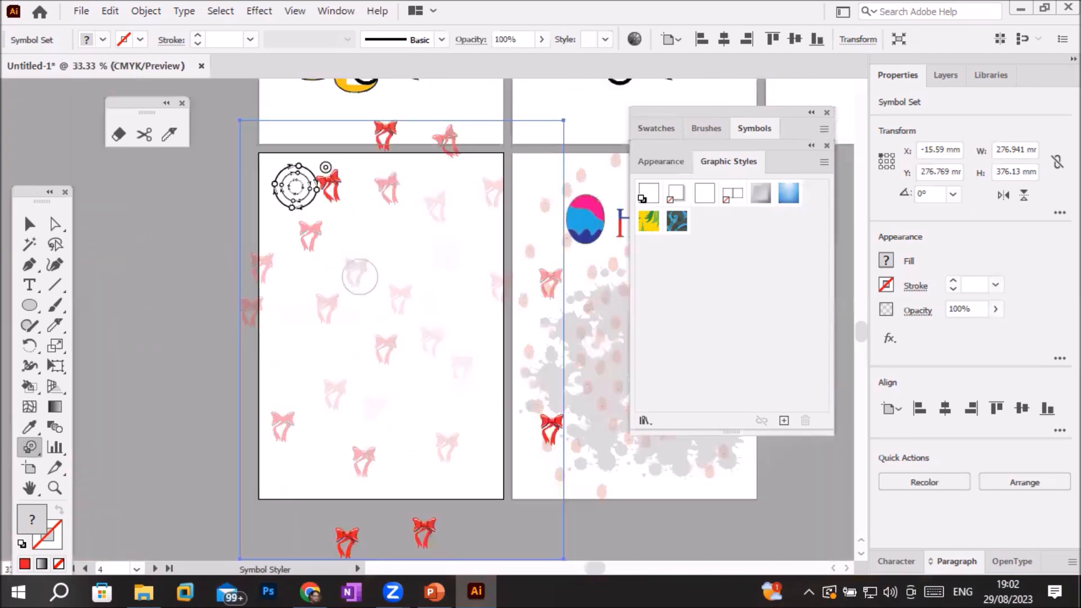
Apply the dark blue patterned graphic style to the tilted bow beside the concentric circles with the Symbol Styler tool
scroll(326, 183, "up", 6)
left_click_drag(356, 206, 423, 351)
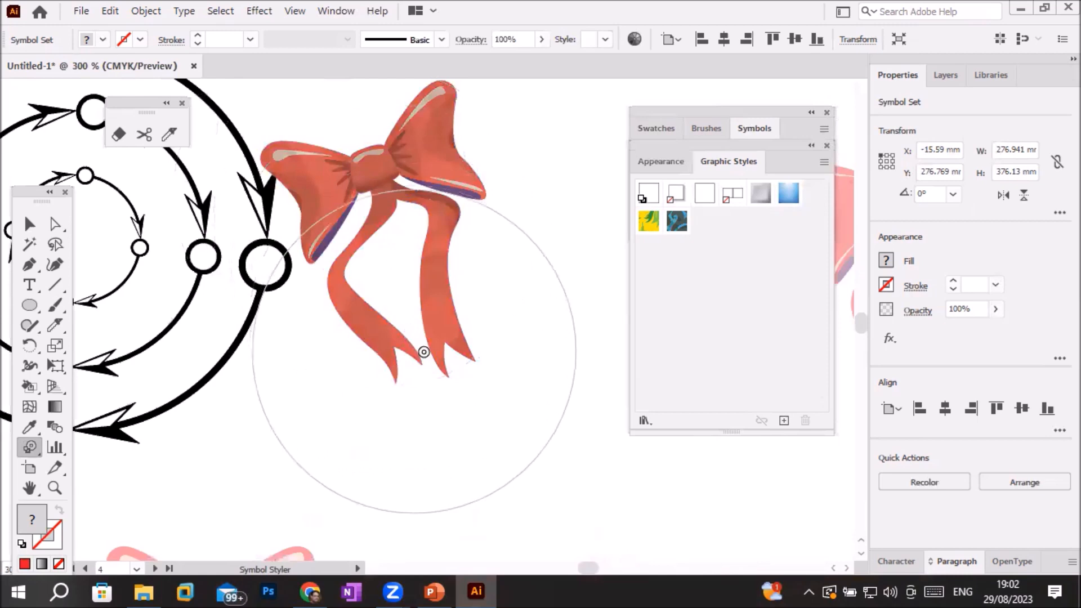
left_click(679, 226)
left_click_drag(398, 205, 403, 210)
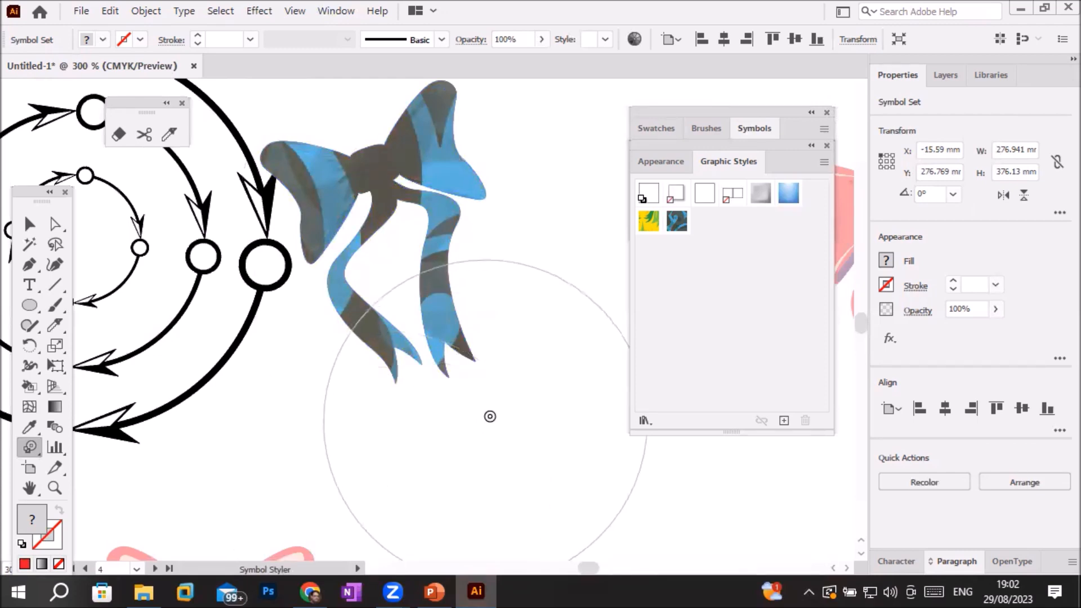
Apply the Foliage_GS graphic style to the pink bow below the concentric circles with the Symbol Styler tool
scroll(494, 411, "down", 4)
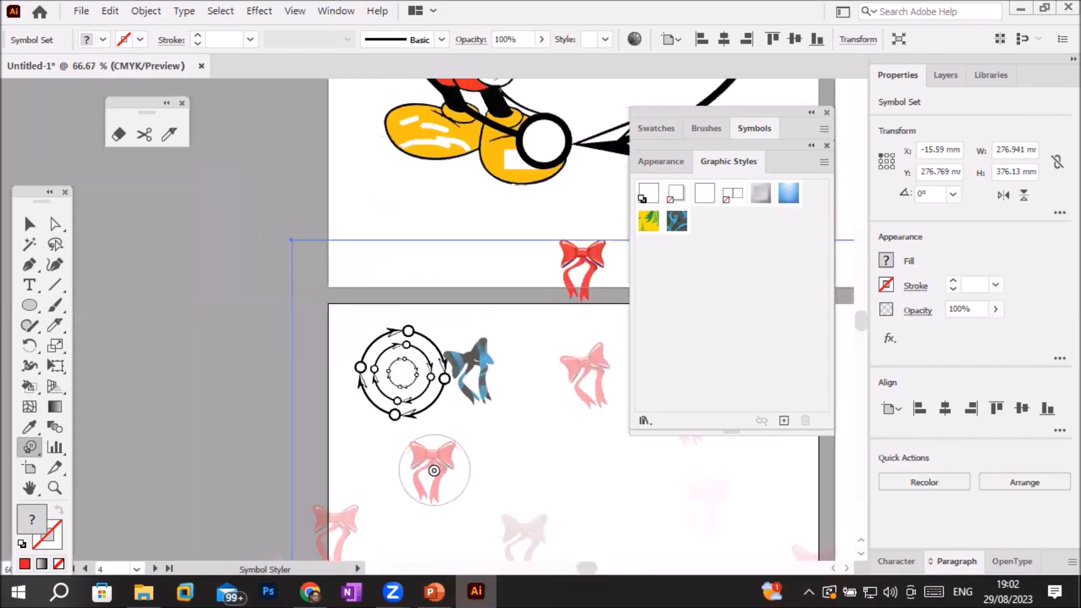
scroll(417, 488, "up", 4)
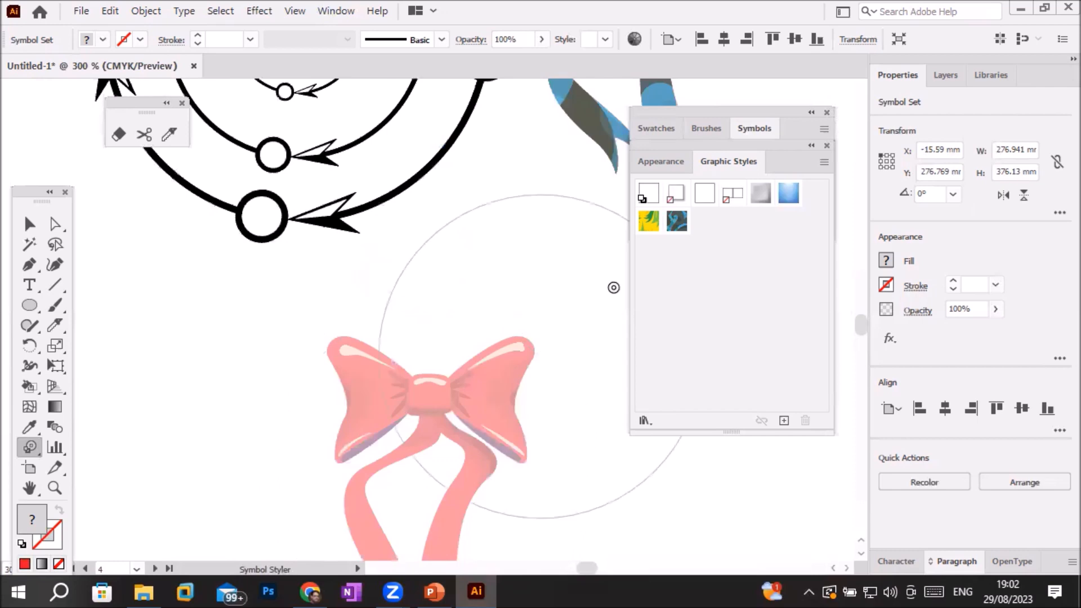
left_click(649, 222)
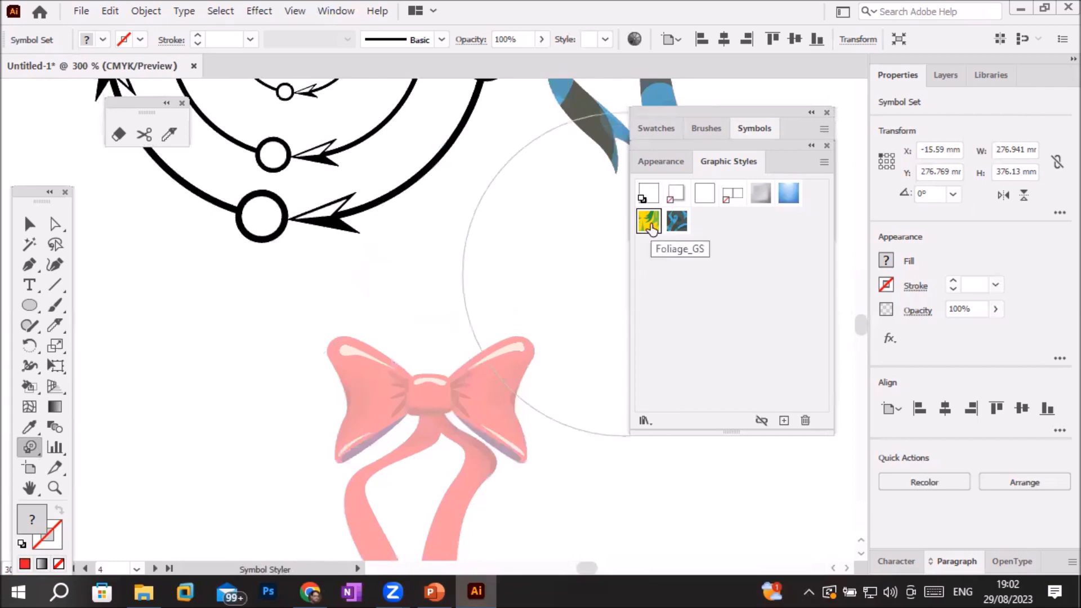
left_click_drag(419, 448, 419, 448)
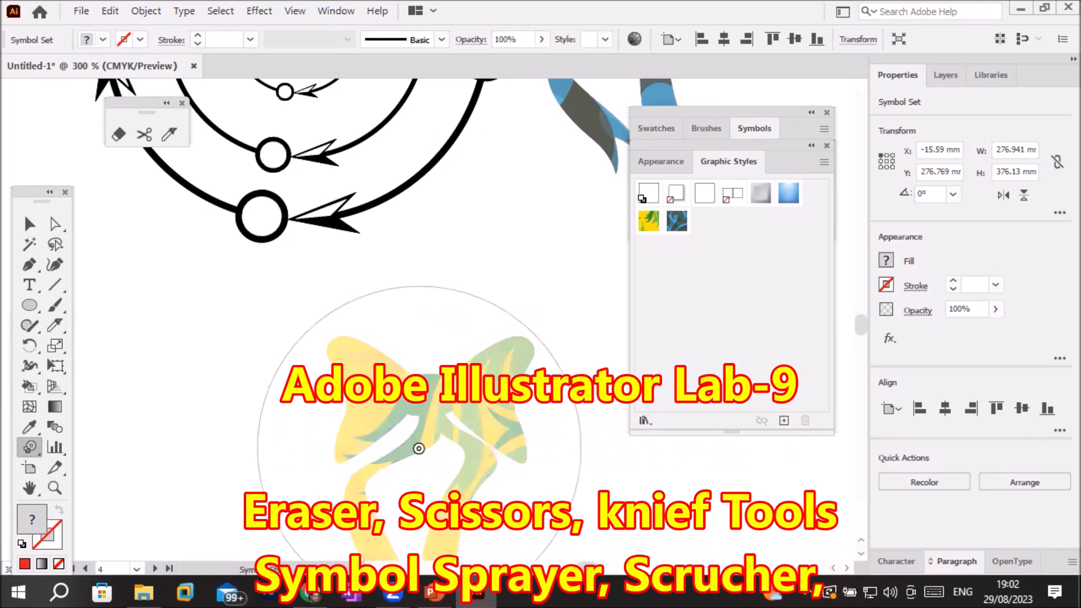
scroll(472, 337, "down", 2)
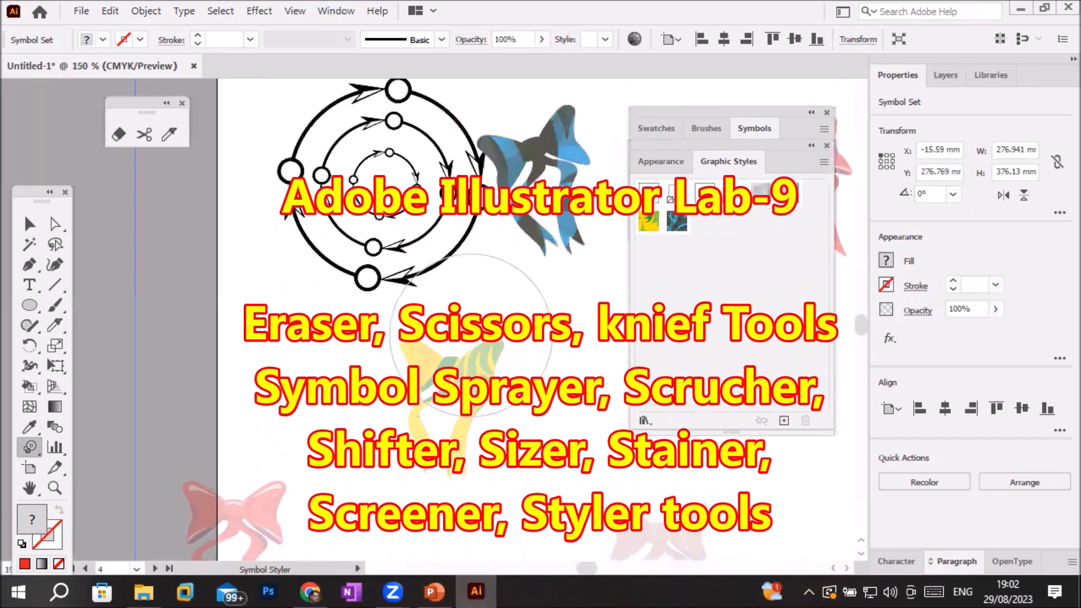